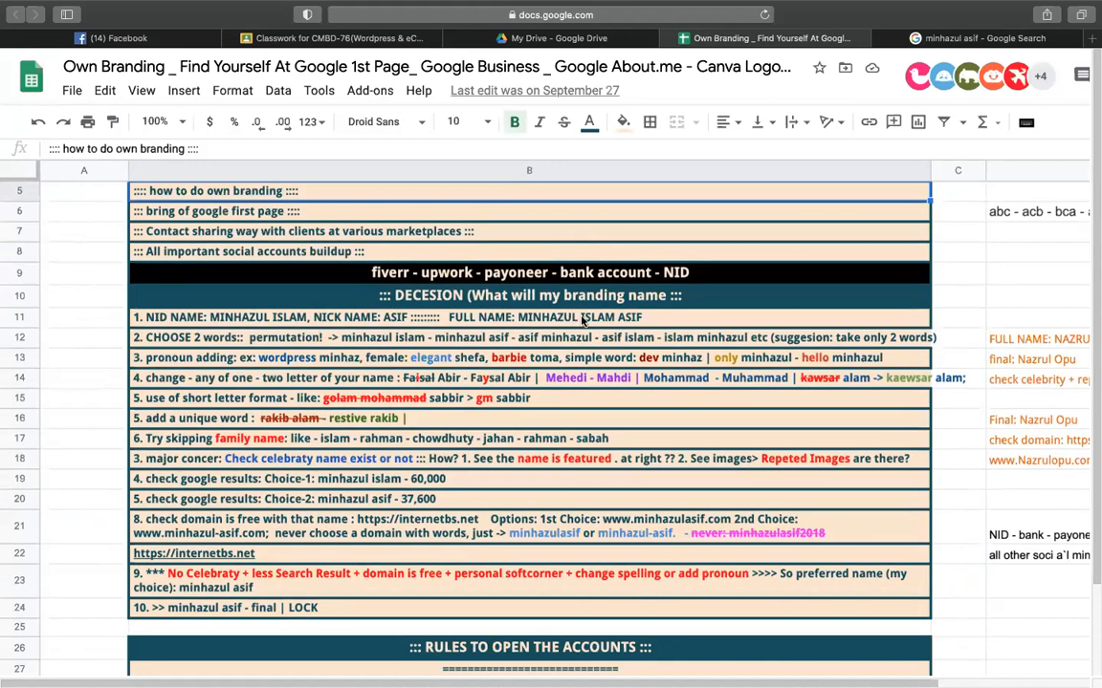
# - Review the NID name note in row 11 and the fiverr - upwork heading in row 9
pyautogui.click(594, 321)
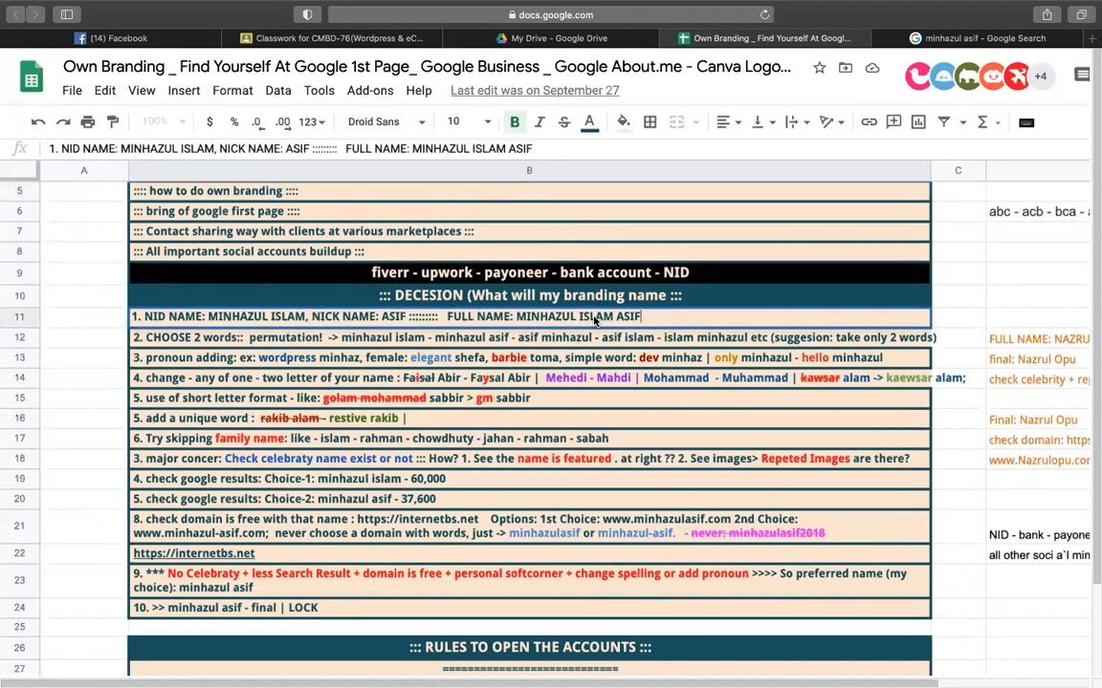
pyautogui.doubleClick(594, 322)
pyautogui.click(387, 276)
# - Search Google for the second candidate branding name, correcting its spelling before running the query
pyautogui.click(894, 38)
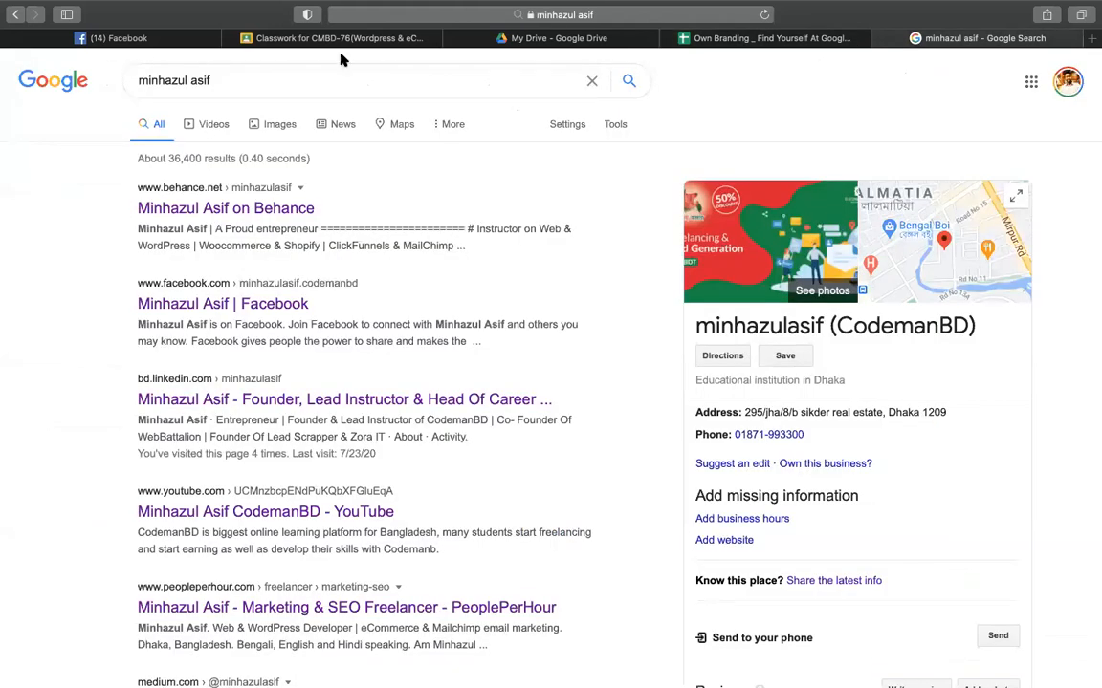
pyautogui.click(309, 71)
pyautogui.press('super+a')
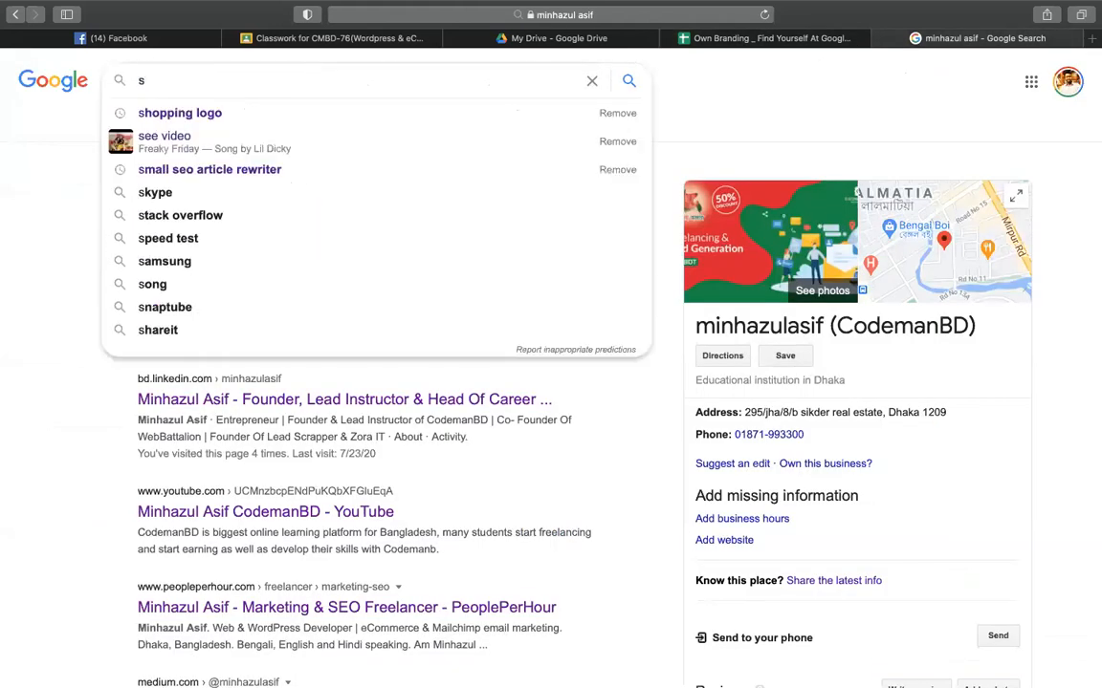
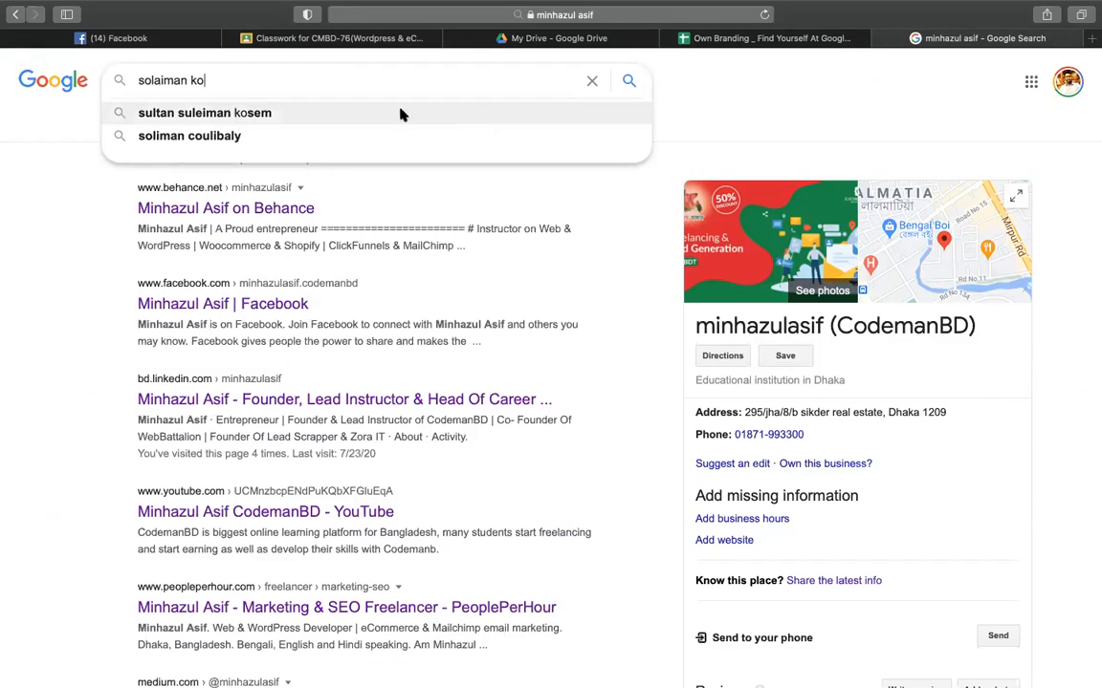
pyautogui.hotkey('alt', 'shift', 'Left')
pyautogui.click(159, 81)
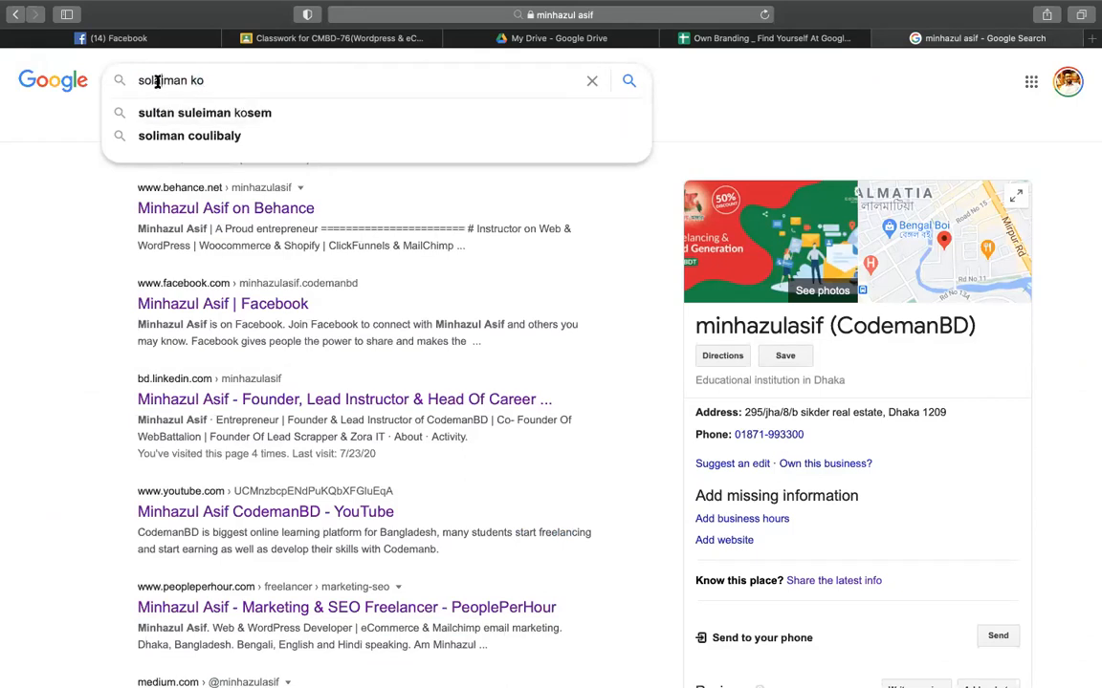
pyautogui.write('a')
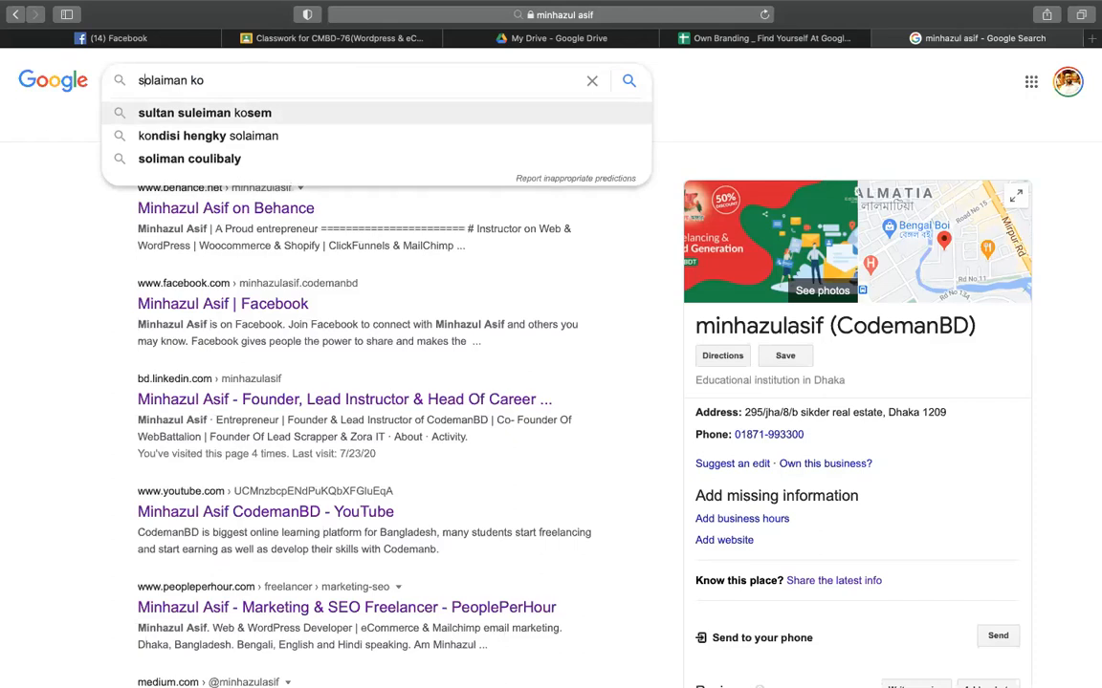
pyautogui.write('u')
pyautogui.press('Delete')
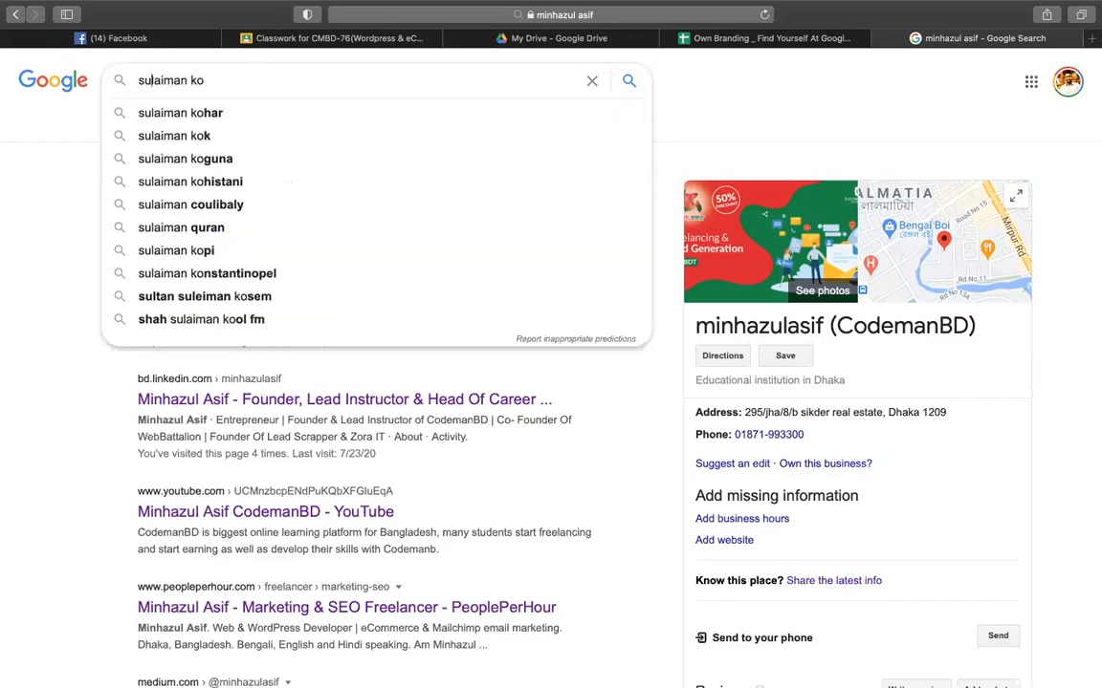
pyautogui.click(238, 79)
pyautogui.write('bir')
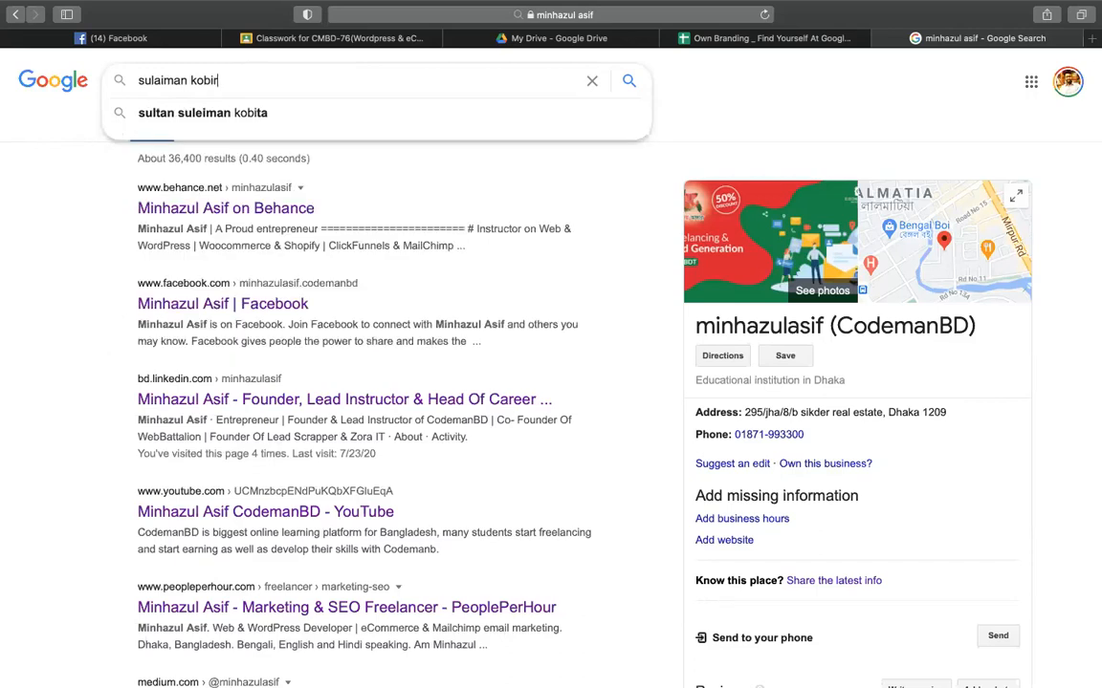
pyautogui.press('Return')
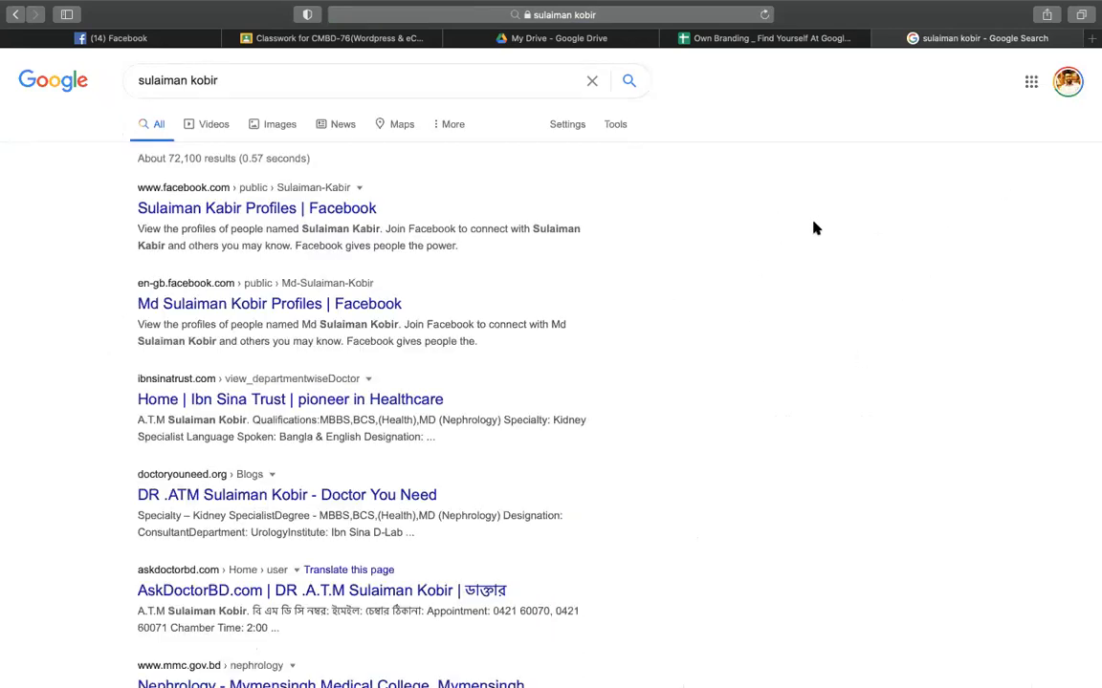
# - Look over the candidate name's image results, return to All results, then reopen the Own Branding sheet
pyautogui.click(278, 125)
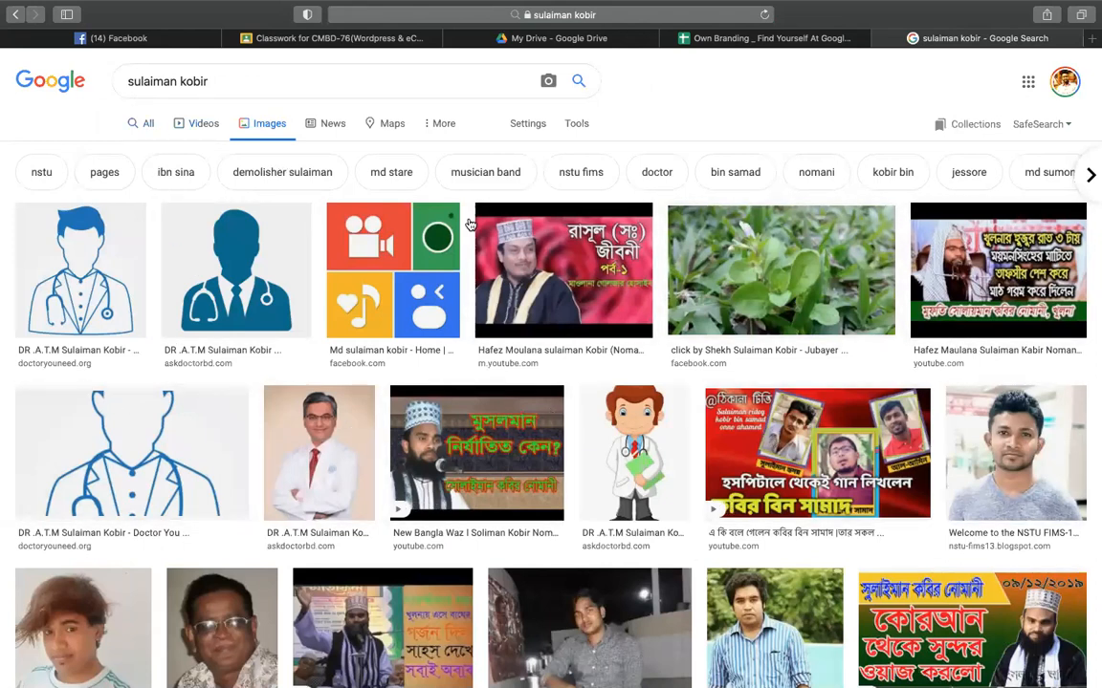
pyautogui.click(142, 123)
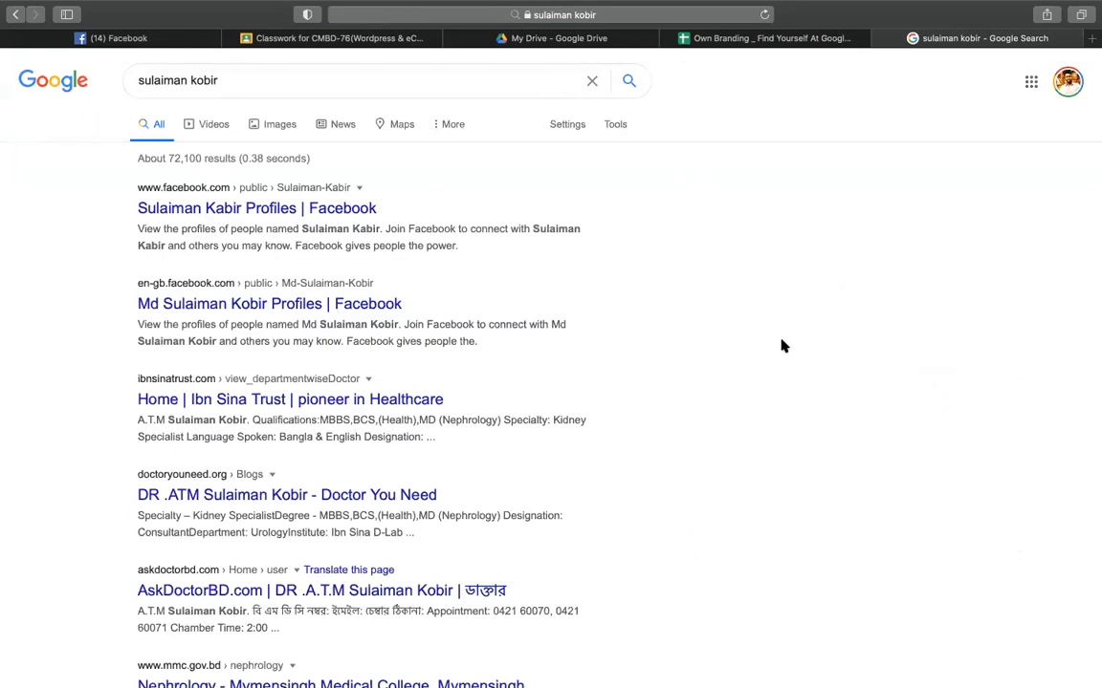
pyautogui.click(723, 38)
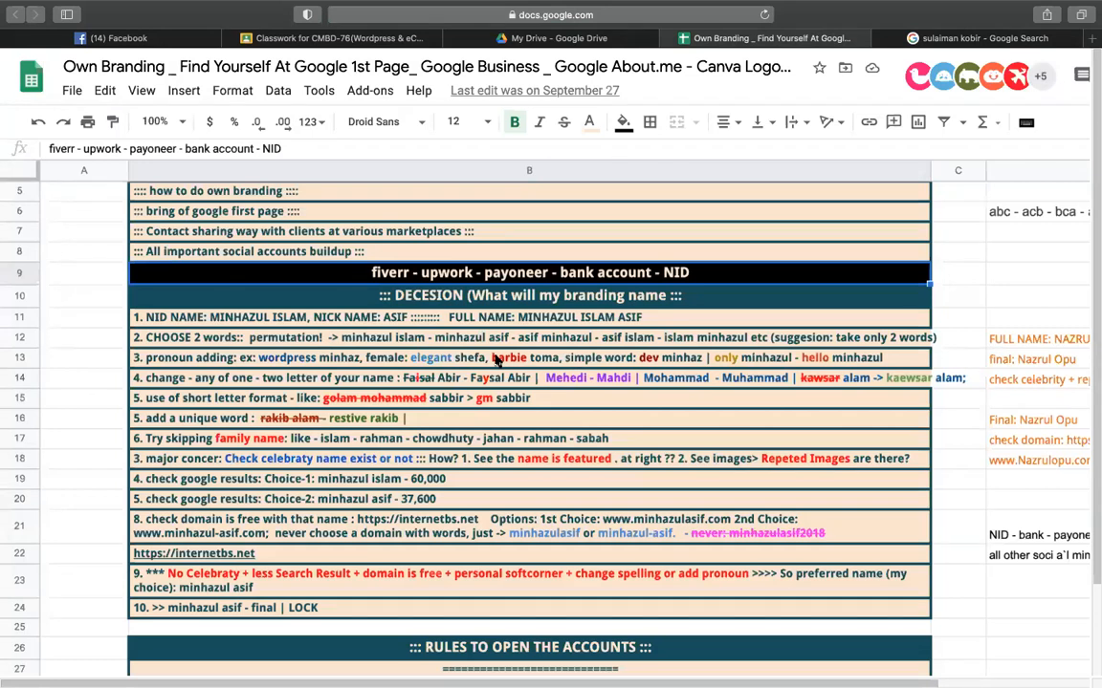
# - Review the row 13 pronoun note, the fiverr - upwork heading, and the locked final name in row 24
pyautogui.click(443, 367)
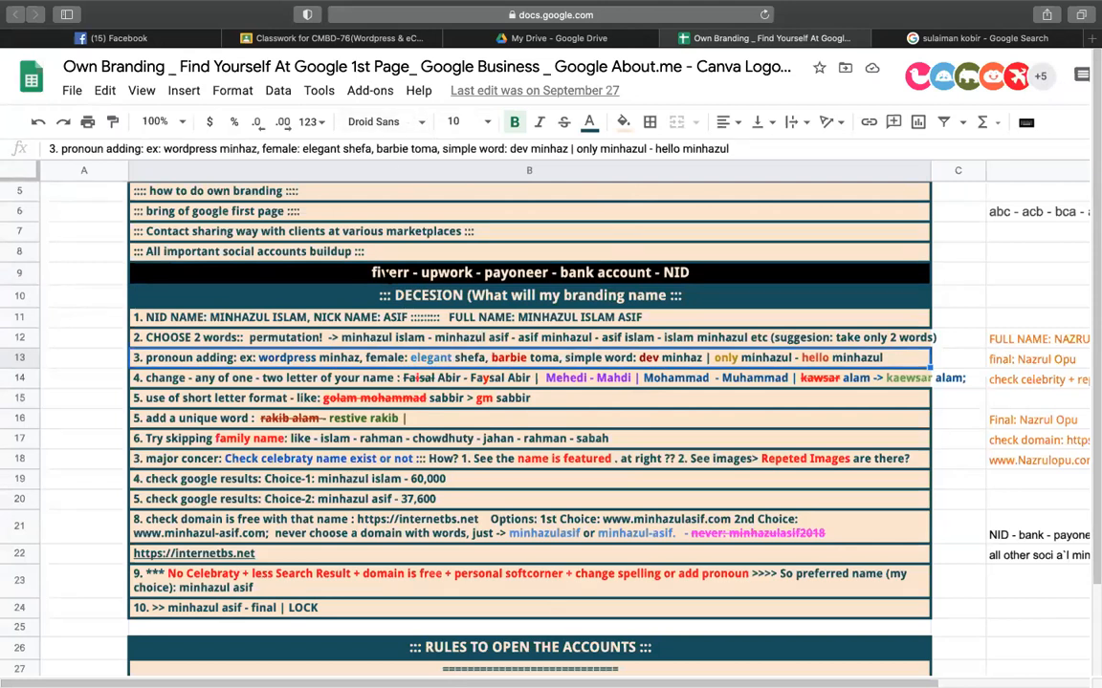
pyautogui.click(386, 273)
pyautogui.moveTo(972, 43)
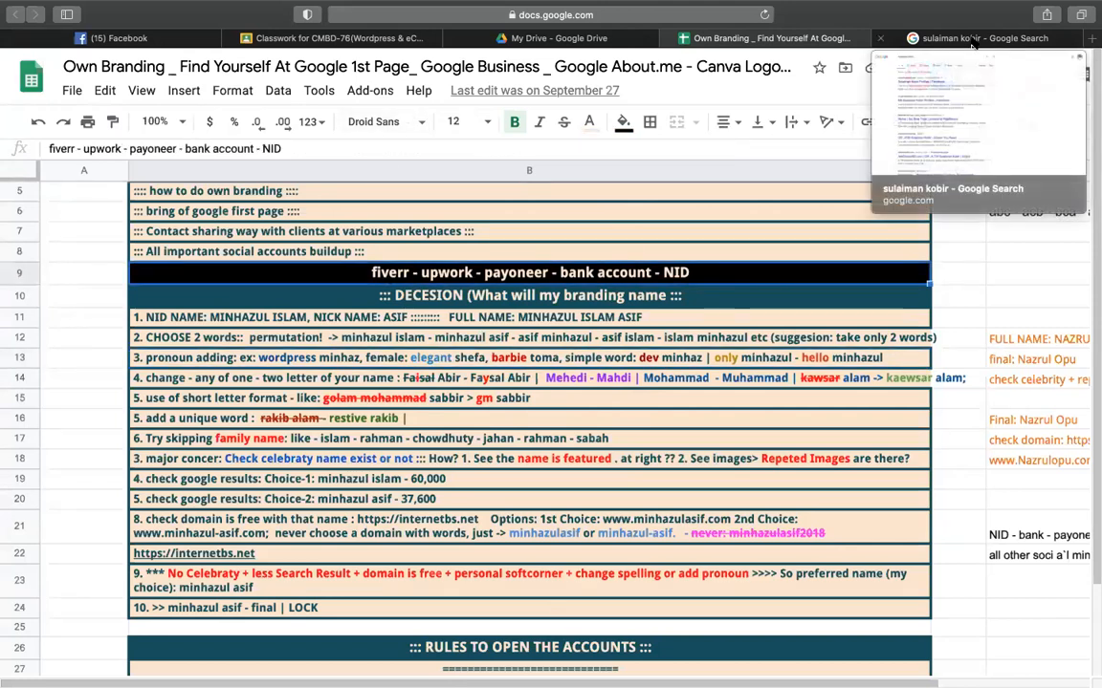
pyautogui.click(516, 357)
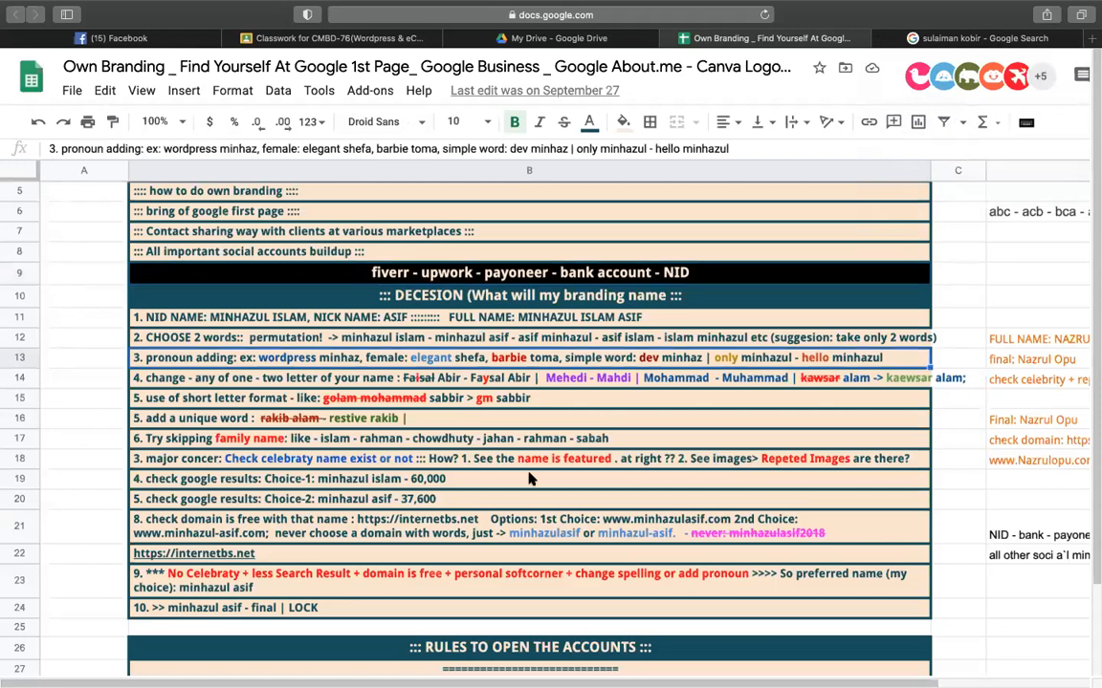
pyautogui.scroll(-1, 510, 481)
pyautogui.click(300, 590)
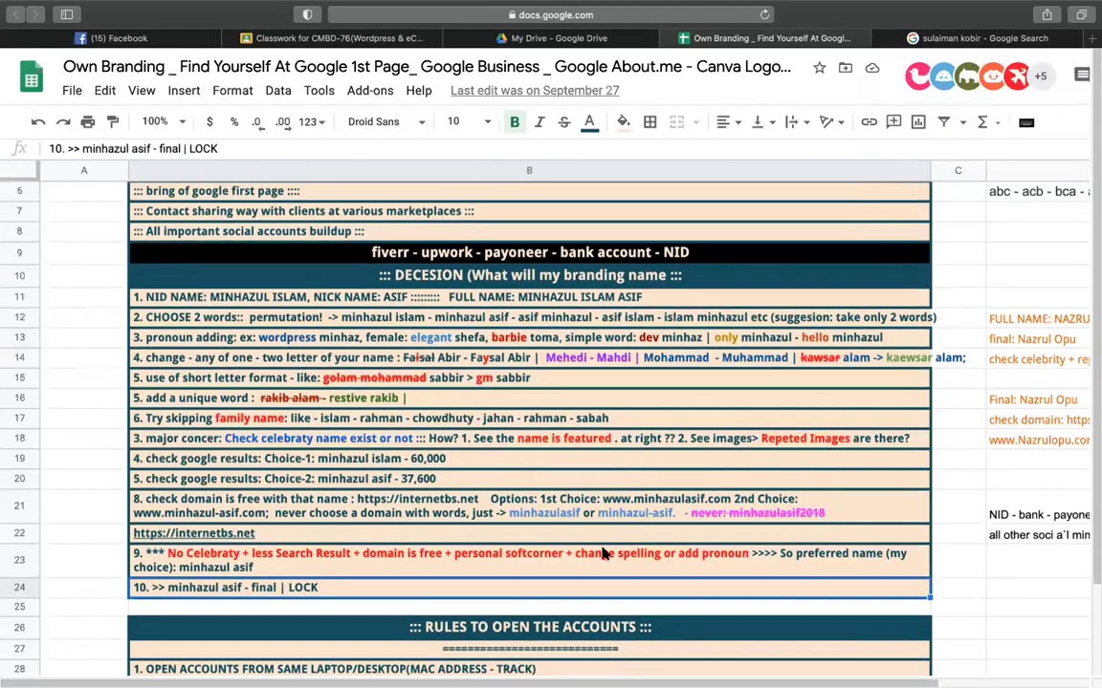
pyautogui.click(960, 38)
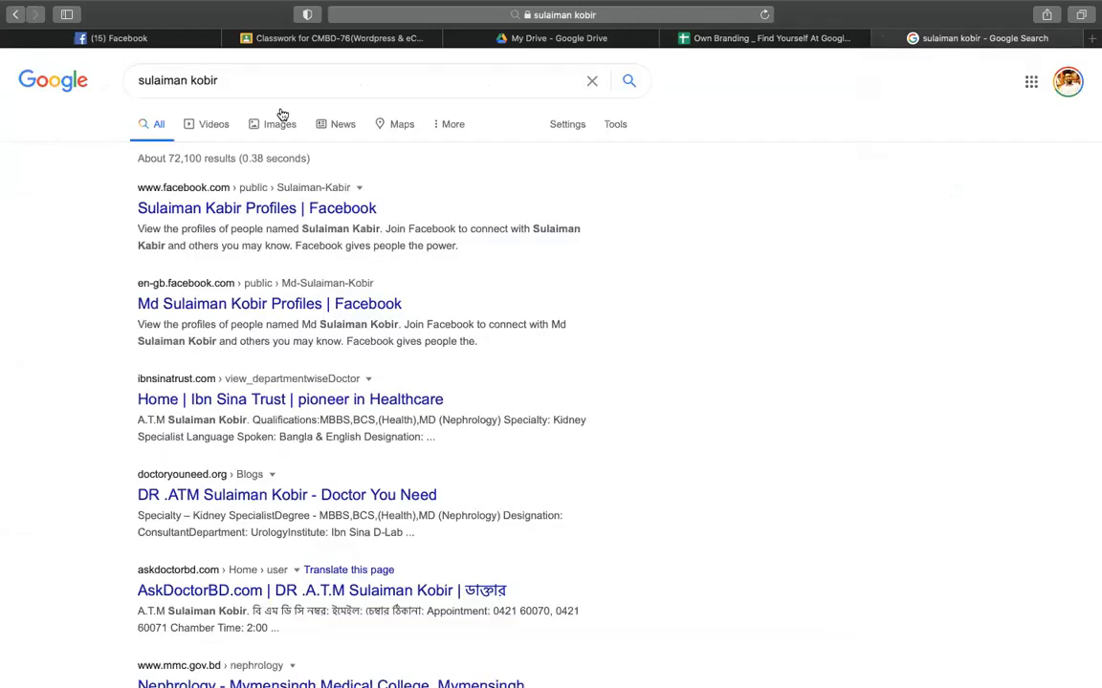
# - Search Google again for the originally chosen branding name, fixing its misspelling and resubmitting
pyautogui.click(376, 84)
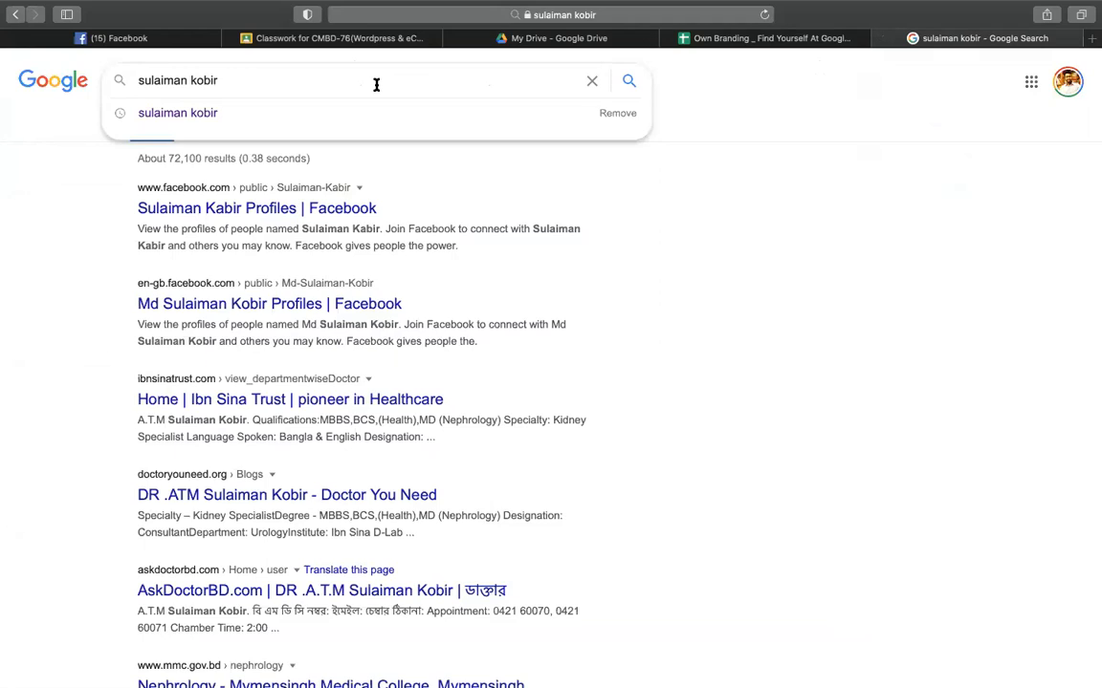
pyautogui.press('super+a')
pyautogui.write('a')
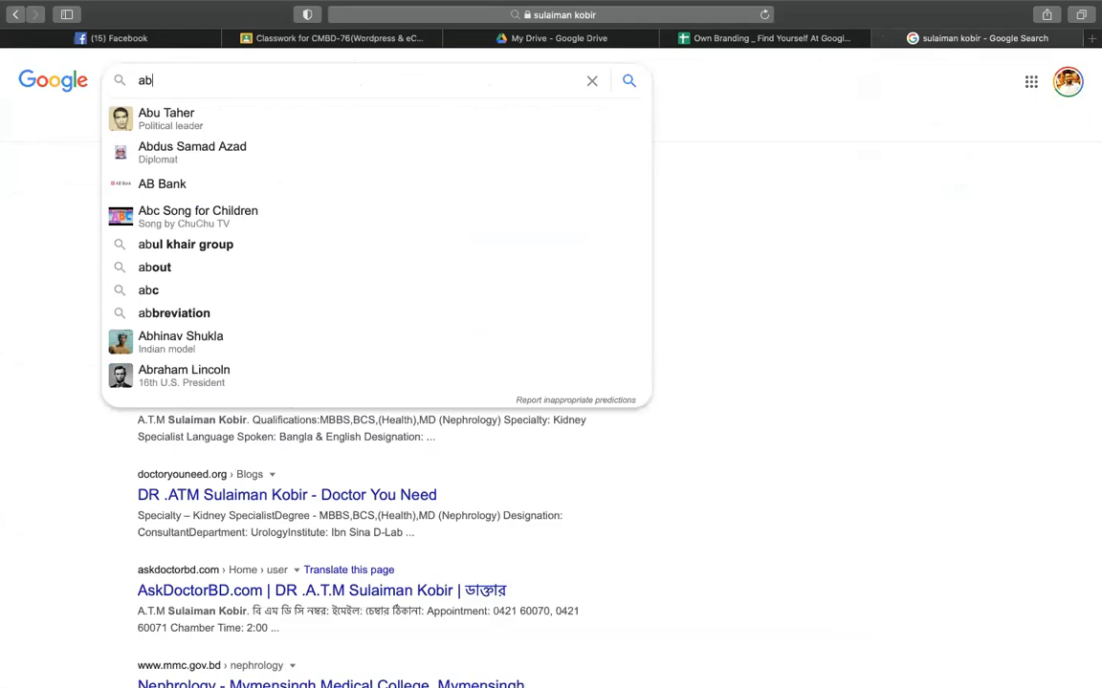
pyautogui.click(864, 191)
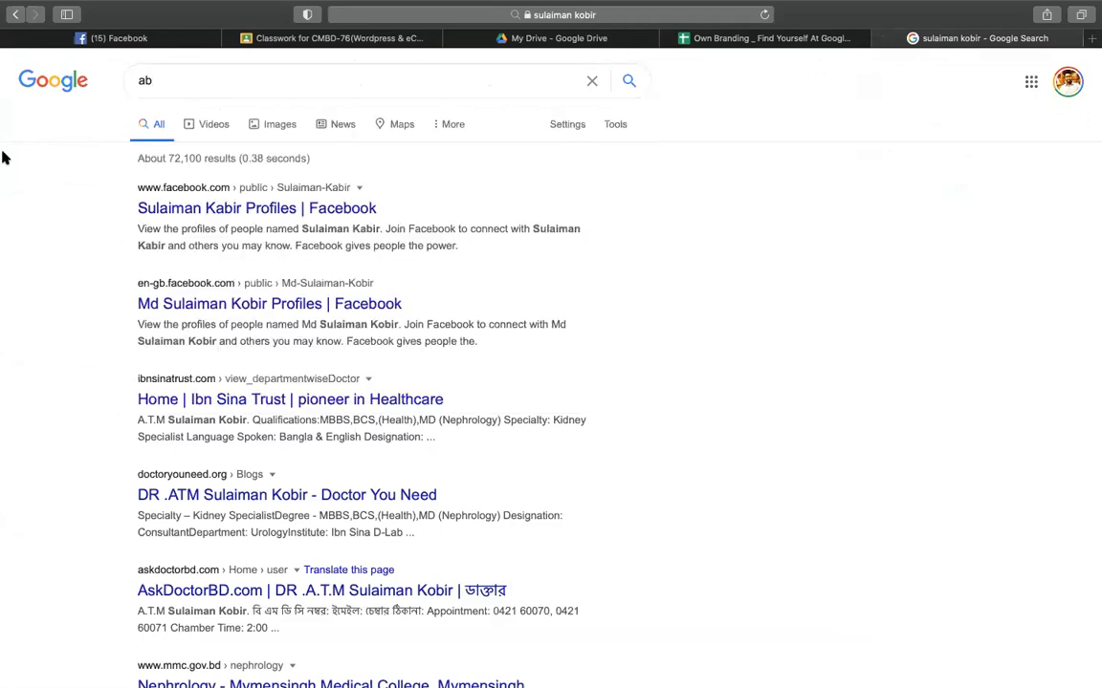
pyautogui.click(336, 74)
pyautogui.press('BackSpace')
pyautogui.press('BackSpace')
pyautogui.write('minhaz')
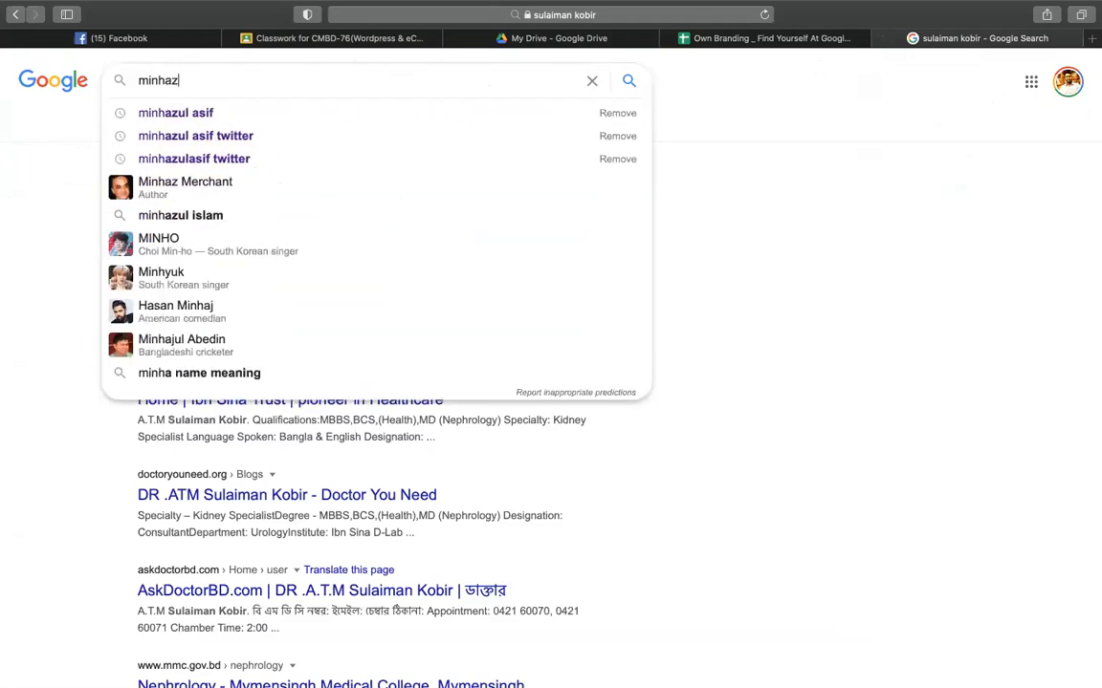
pyautogui.write('ul asf')
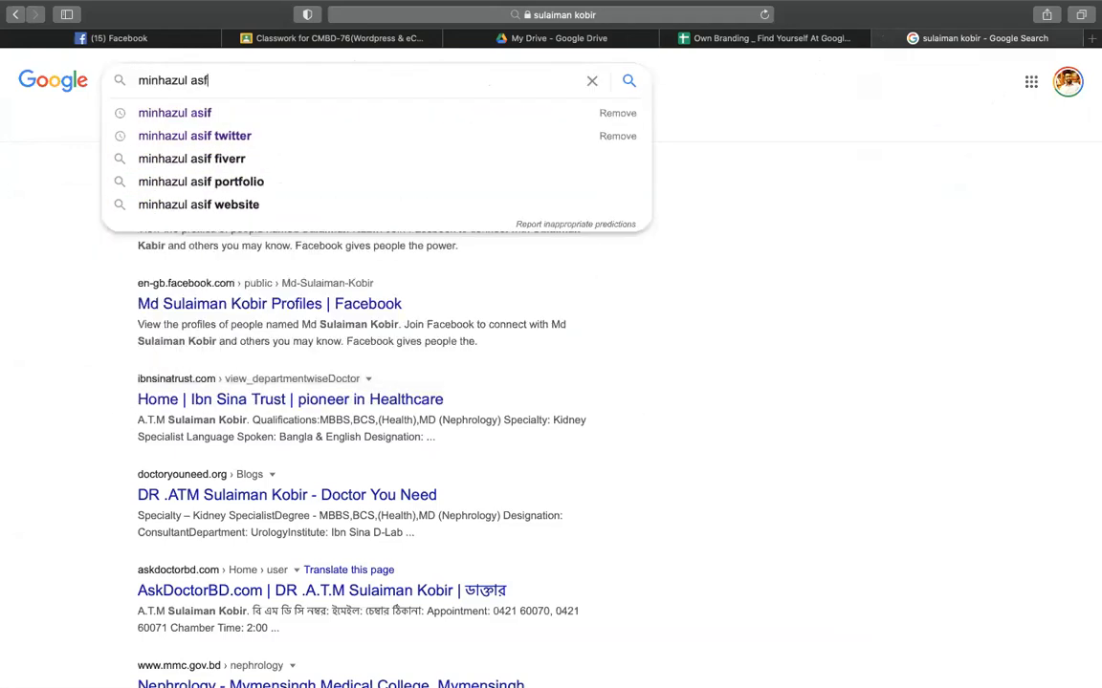
pyautogui.press('Return')
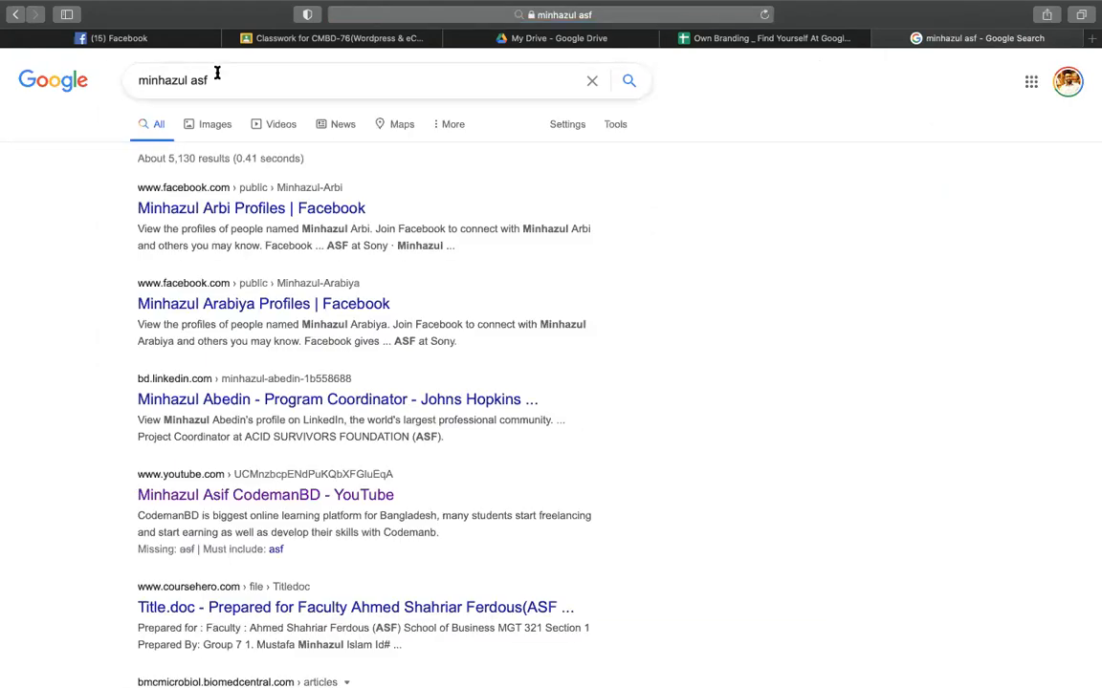
pyautogui.click(200, 78)
pyautogui.write('i')
pyautogui.press('Return')
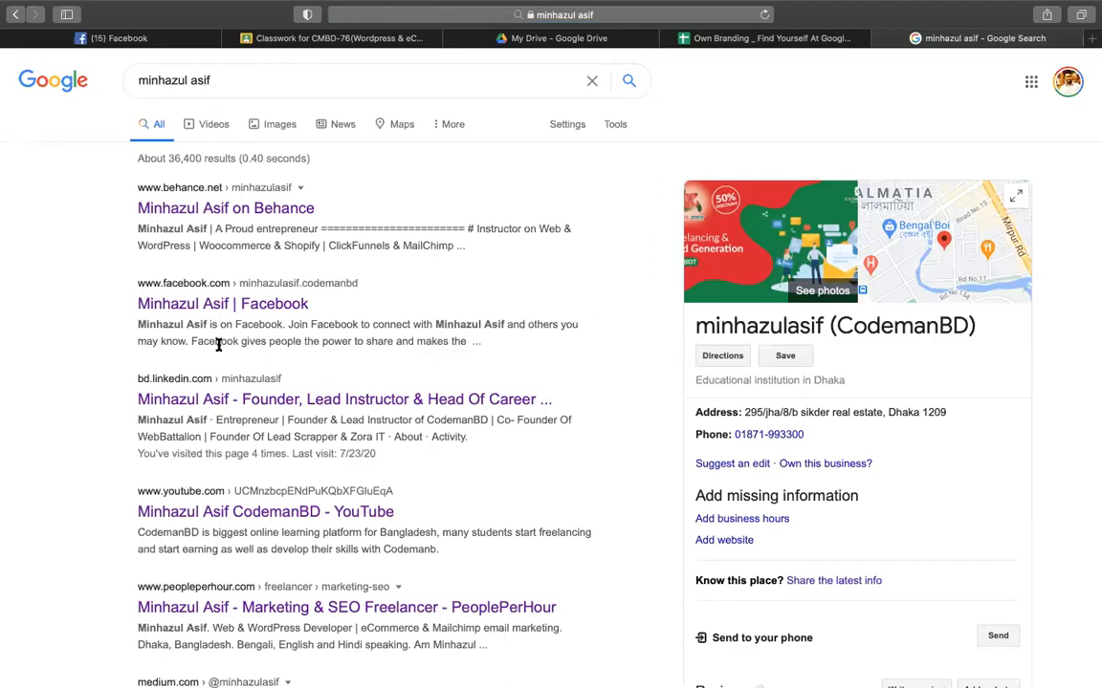
# - Scroll through the chosen name's first results page, opening and dismissing the search suggestions
pyautogui.scroll(-10, 216, 344)
pyautogui.scroll(2, 217, 344)
pyautogui.scroll(-3, 216, 344)
pyautogui.scroll(12, 831, 277)
pyautogui.click(474, 70)
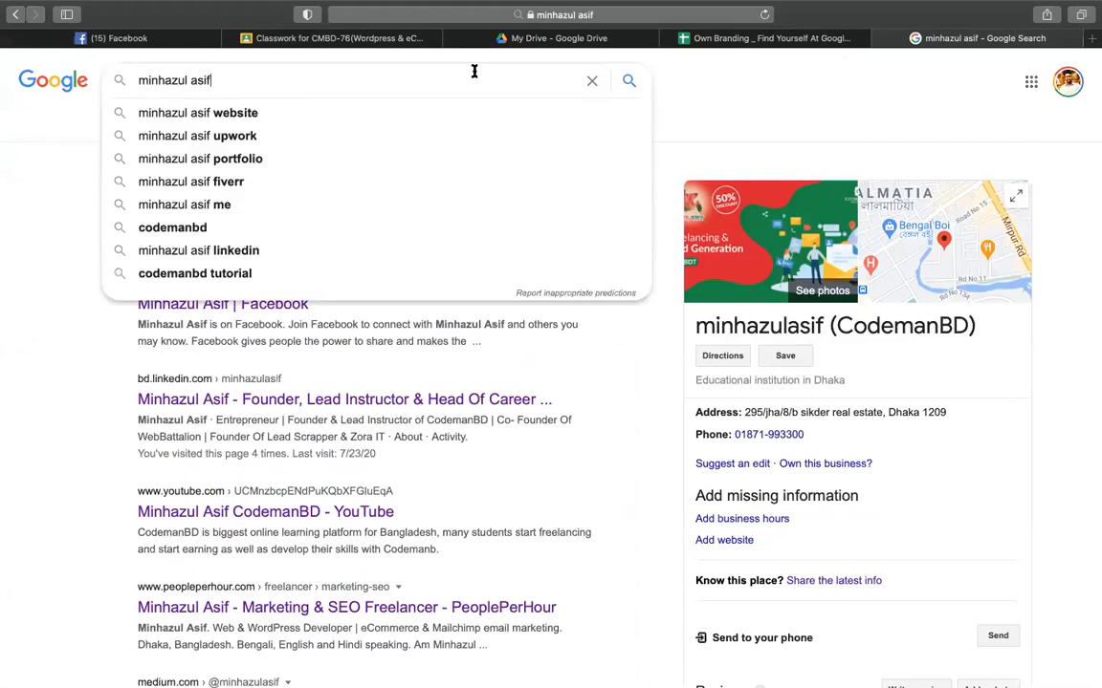
pyautogui.click(726, 126)
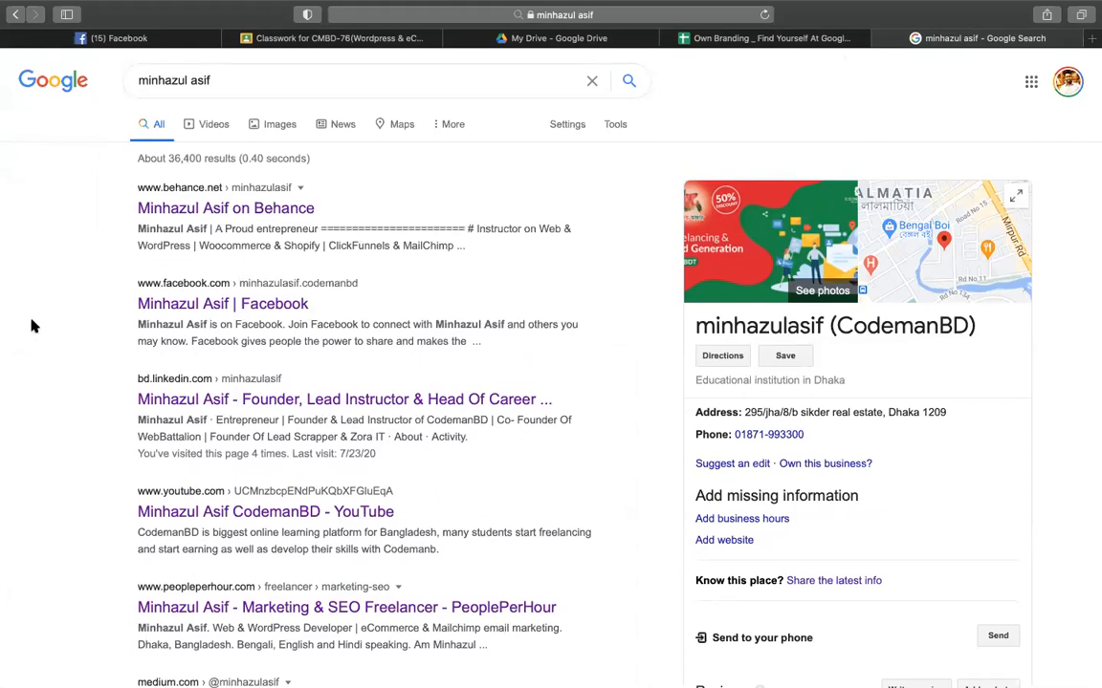
pyautogui.click(327, 81)
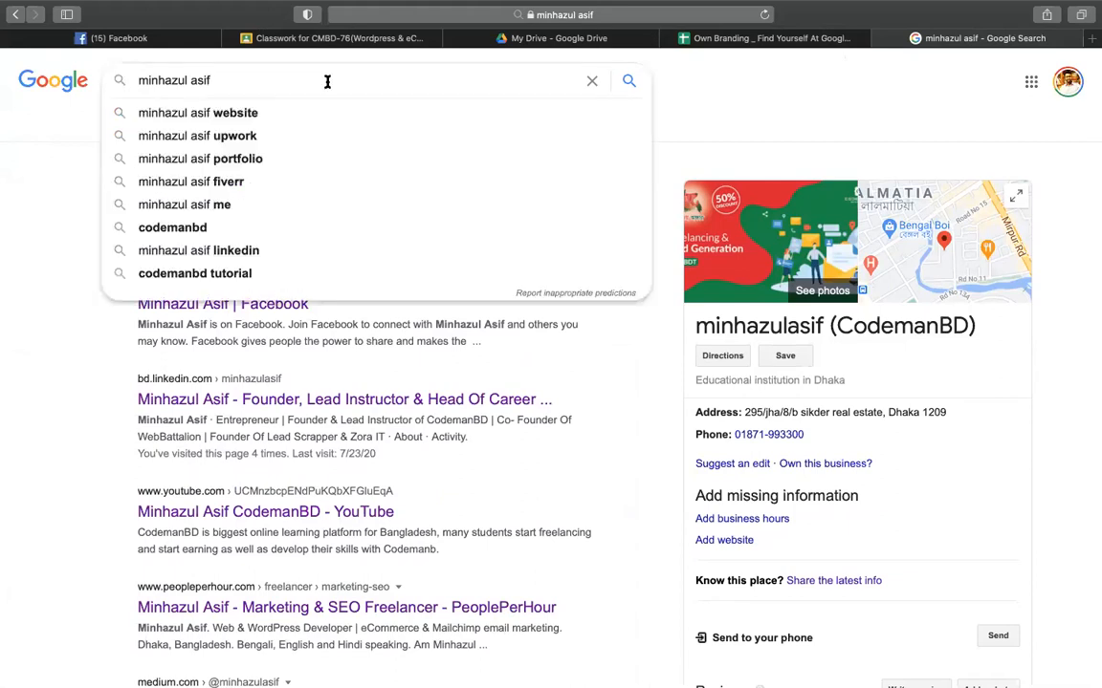
pyautogui.click(63, 207)
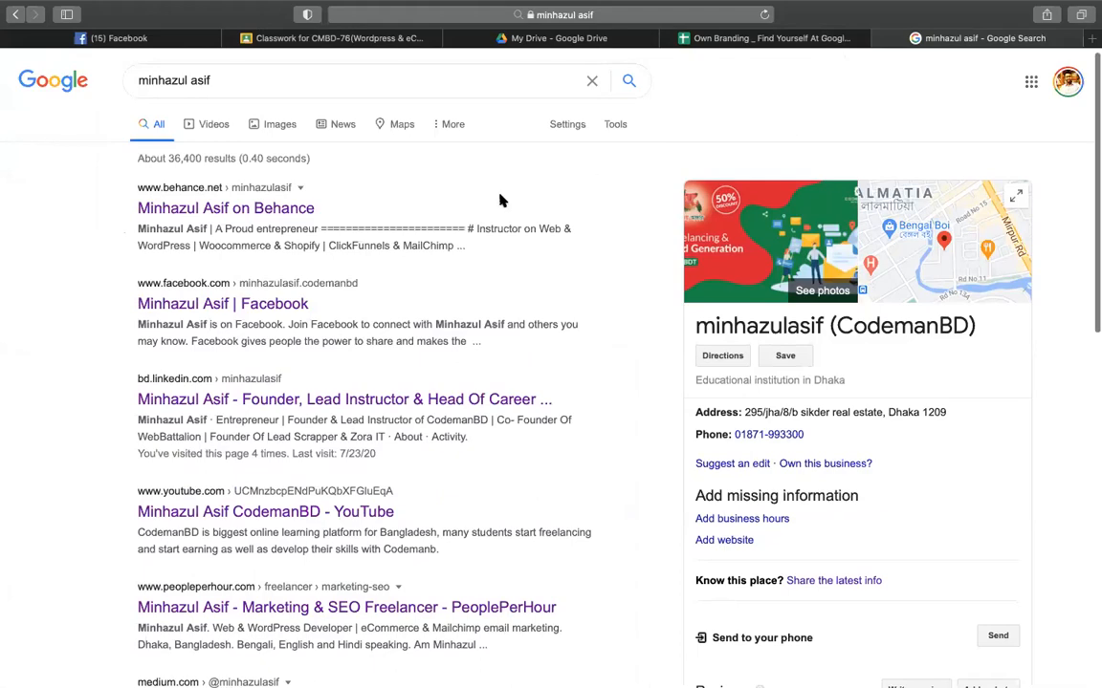
pyautogui.scroll(-15, 501, 200)
pyautogui.scroll(15, 724, 286)
pyautogui.scroll(-13, 725, 268)
pyautogui.scroll(-5, 724, 264)
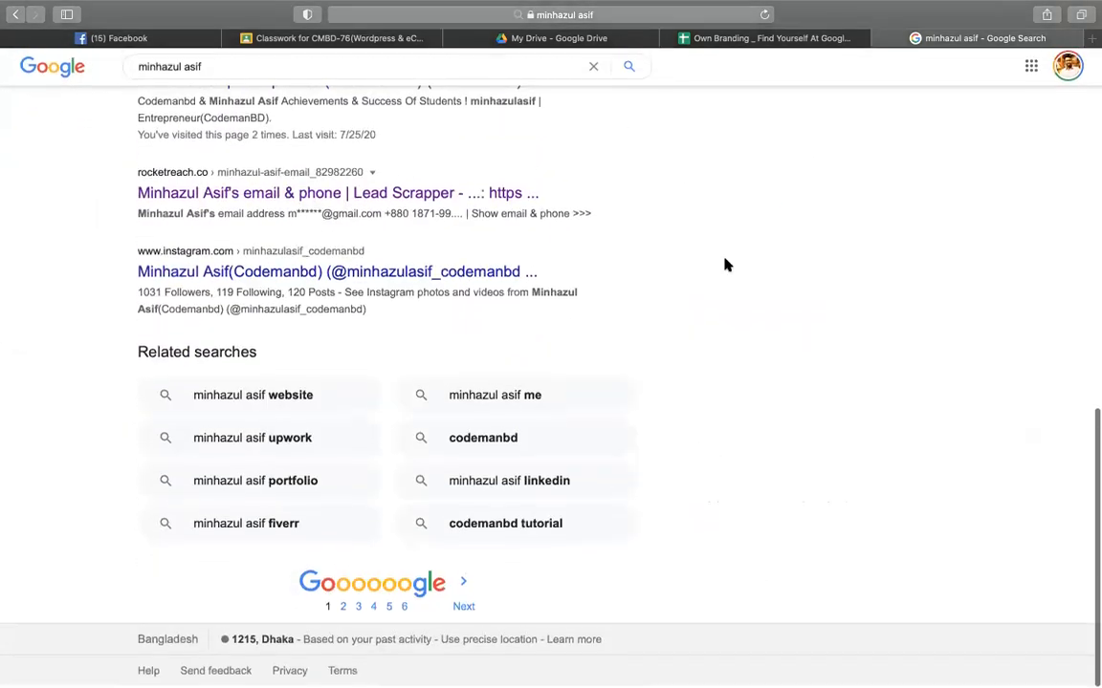
pyautogui.scroll(15, 724, 263)
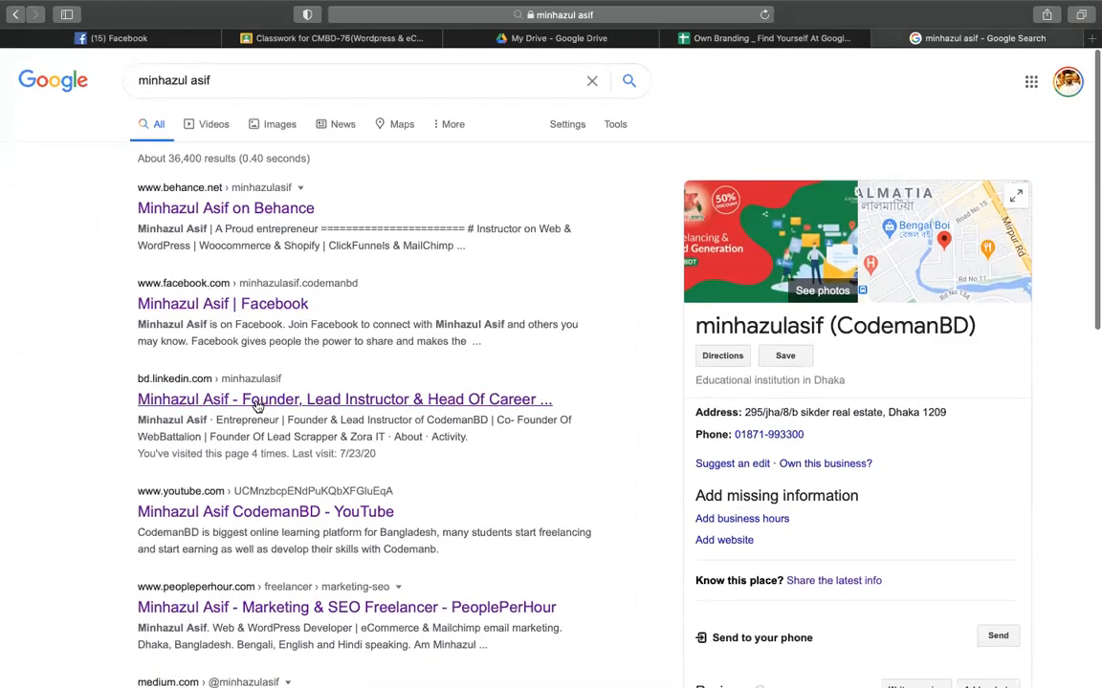
pyautogui.scroll(-4, 254, 405)
pyautogui.scroll(-10, 229, 436)
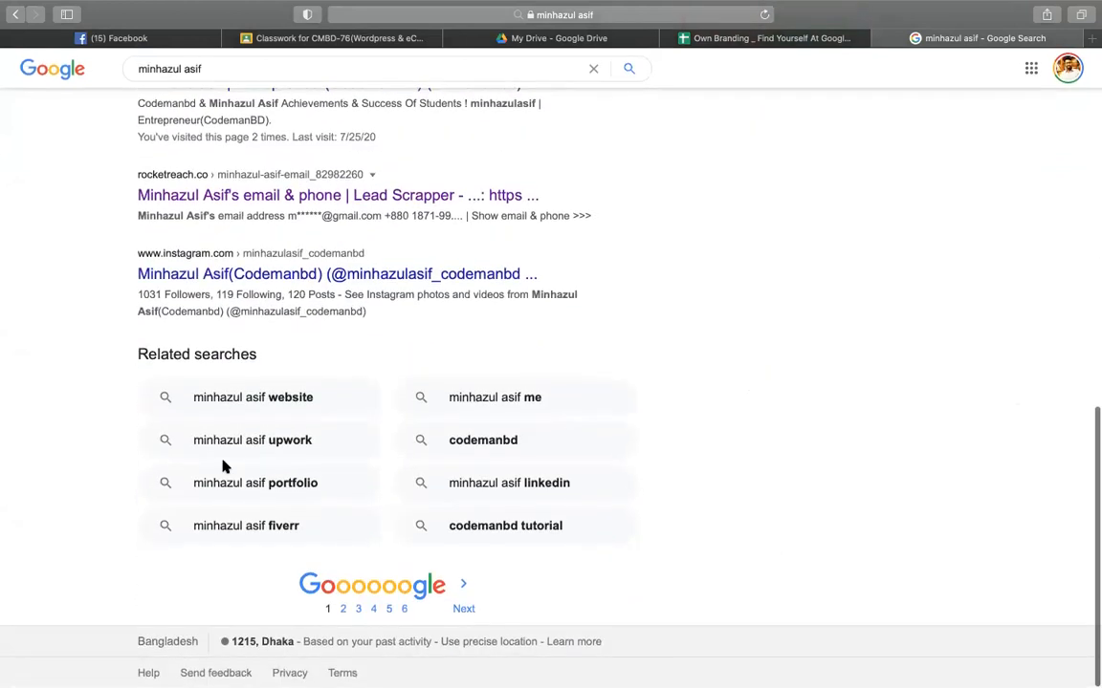
pyautogui.scroll(5, 223, 465)
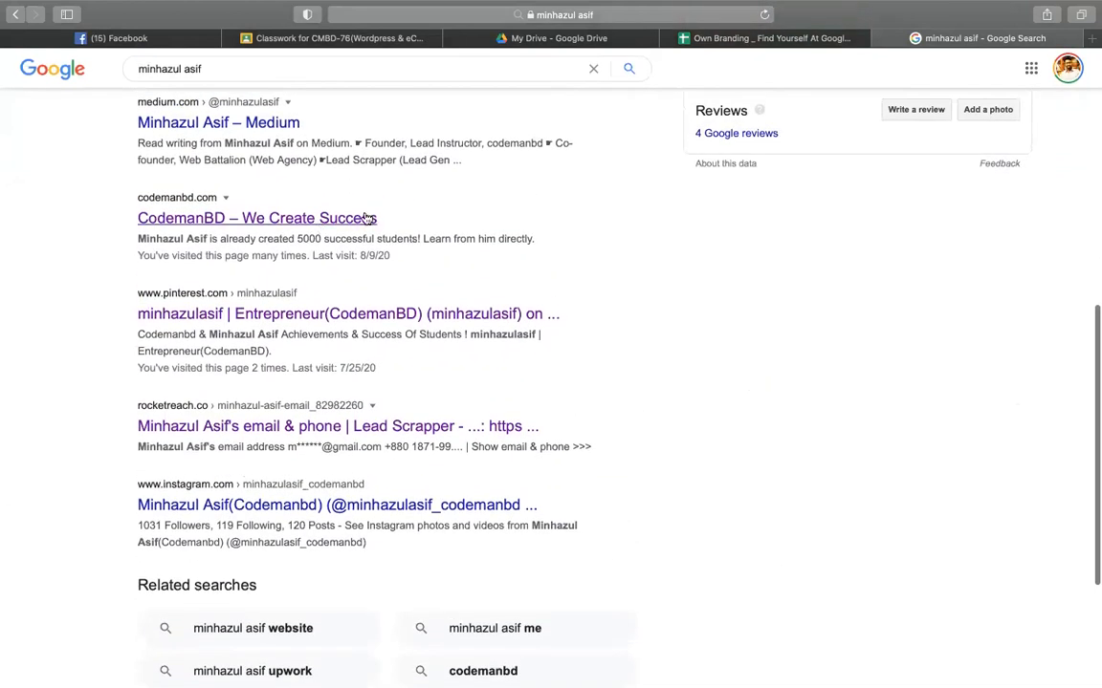
pyautogui.scroll(-5, 757, 339)
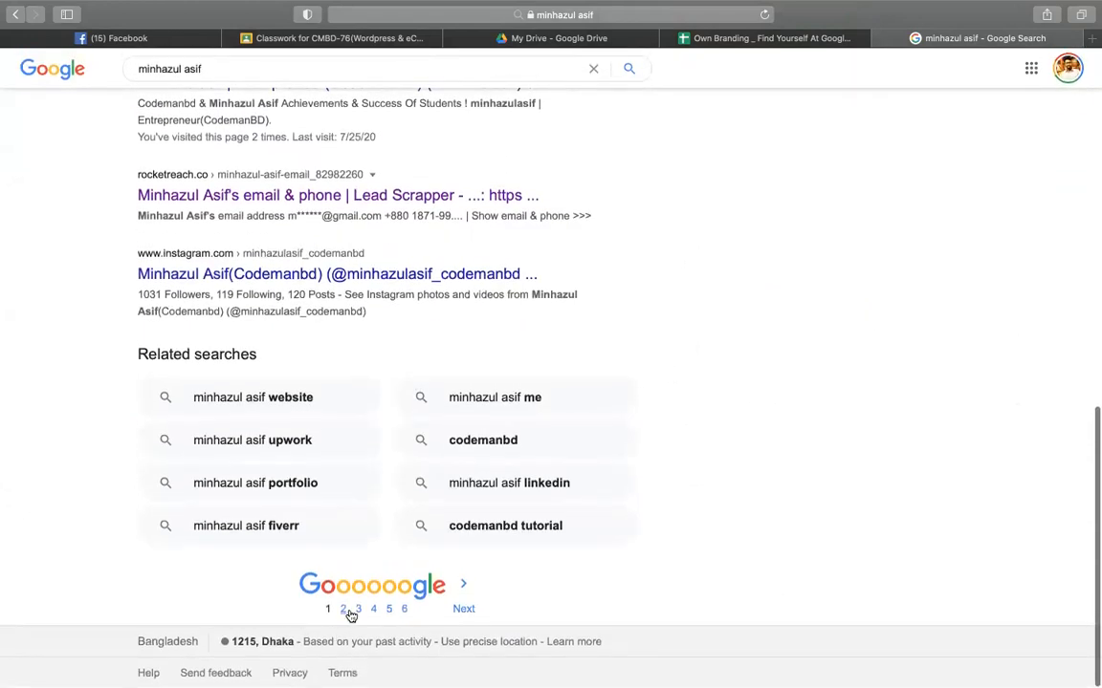
# - Browse results pages 2 and 5, return to page 1, then switch back to the Own Branding sheet
pyautogui.click(345, 610)
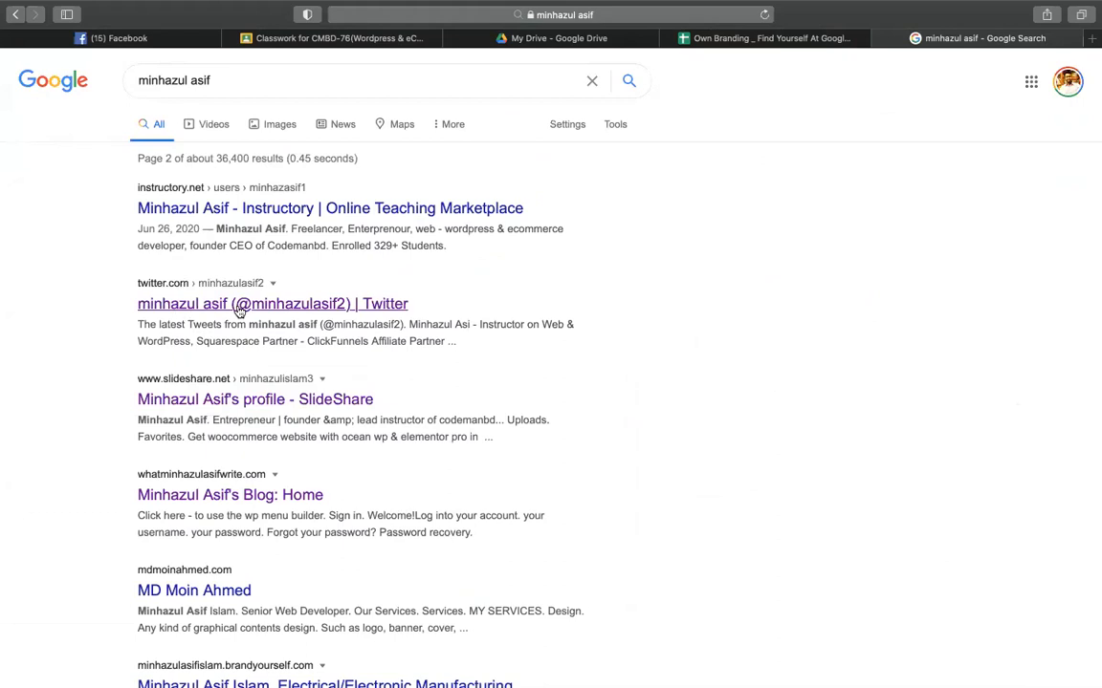
pyautogui.scroll(-1, 241, 373)
pyautogui.scroll(-3, 207, 433)
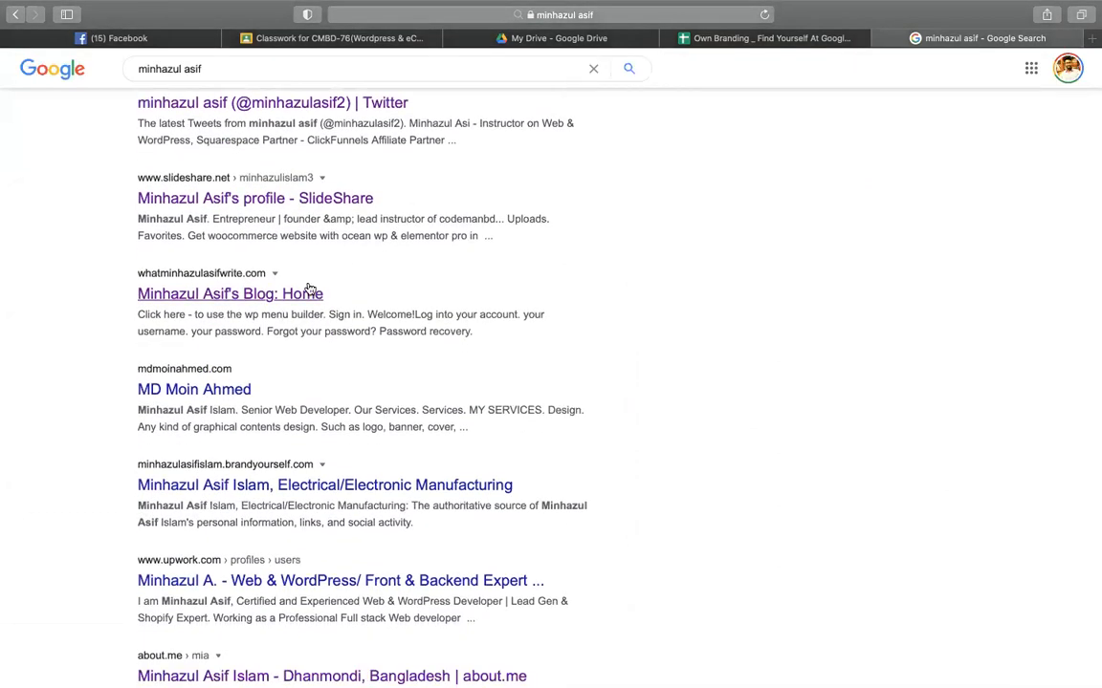
pyautogui.scroll(-6, 381, 305)
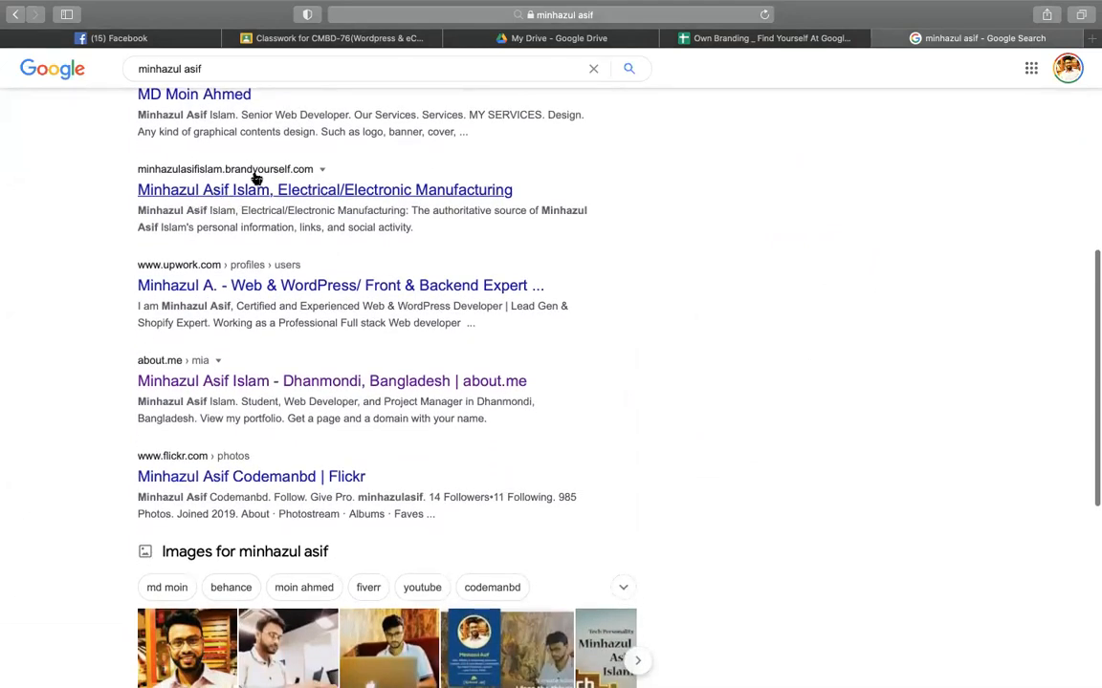
pyautogui.scroll(-2, 205, 325)
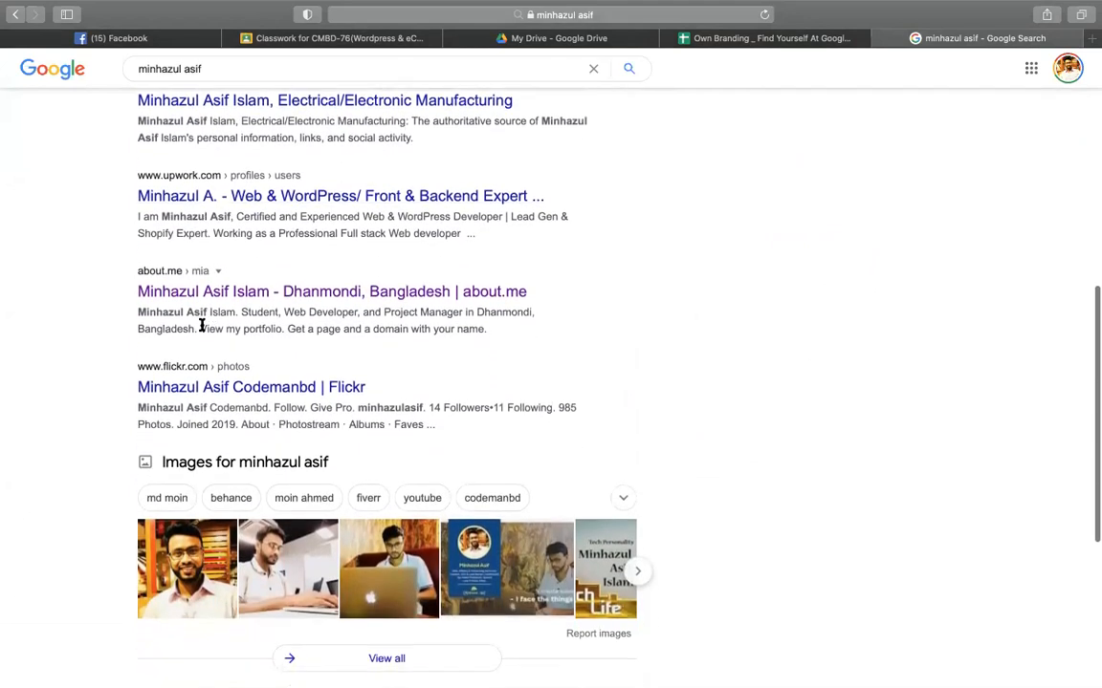
pyautogui.scroll(-7, 200, 258)
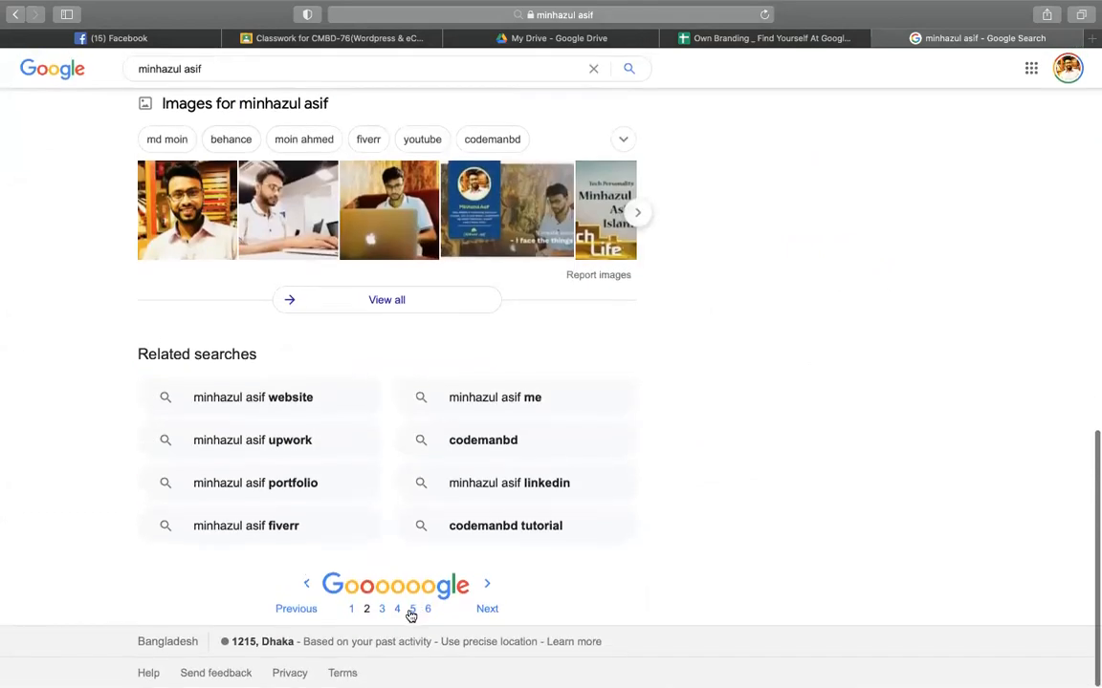
pyautogui.click(411, 609)
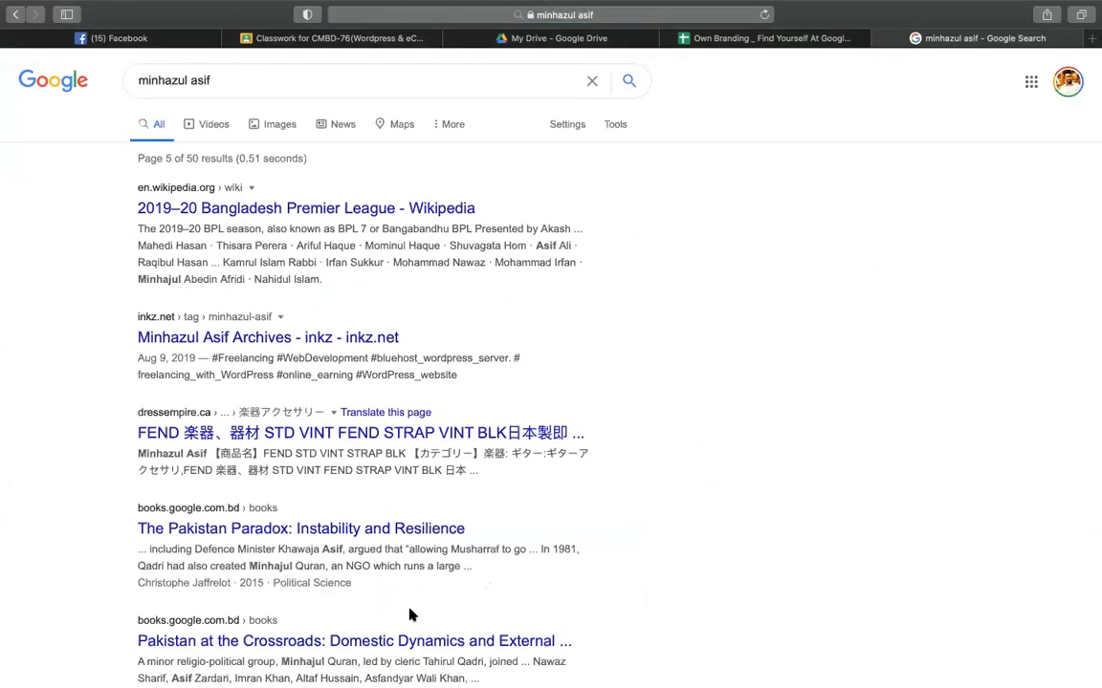
pyautogui.scroll(-8, 729, 422)
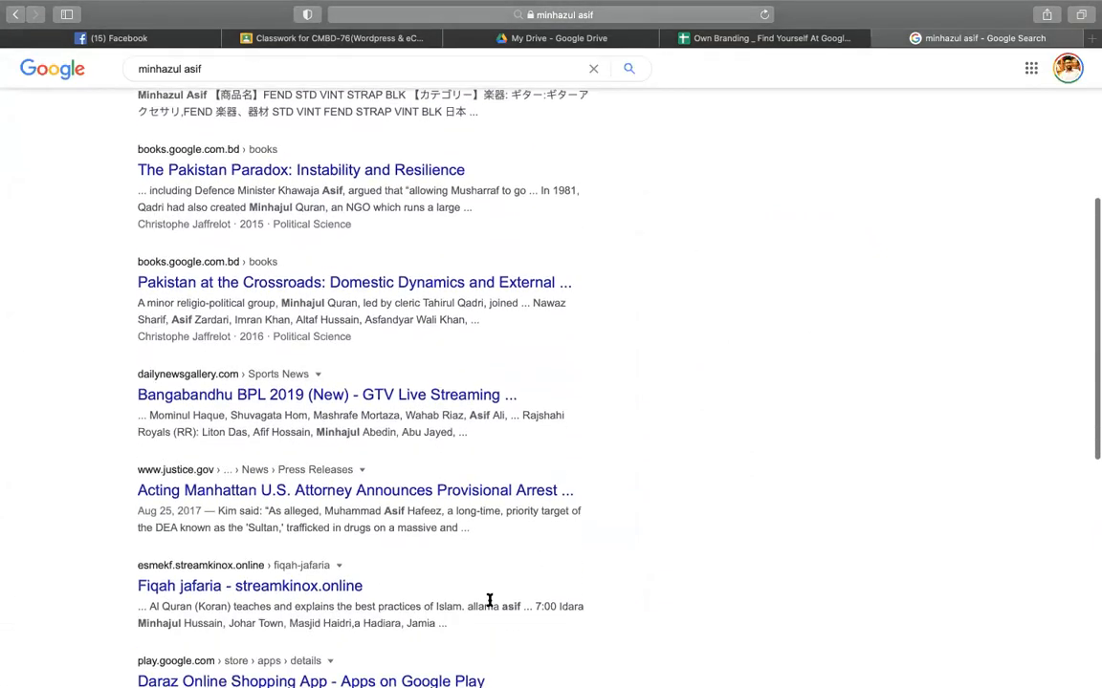
pyautogui.scroll(6, 489, 600)
pyautogui.scroll(-15, 488, 601)
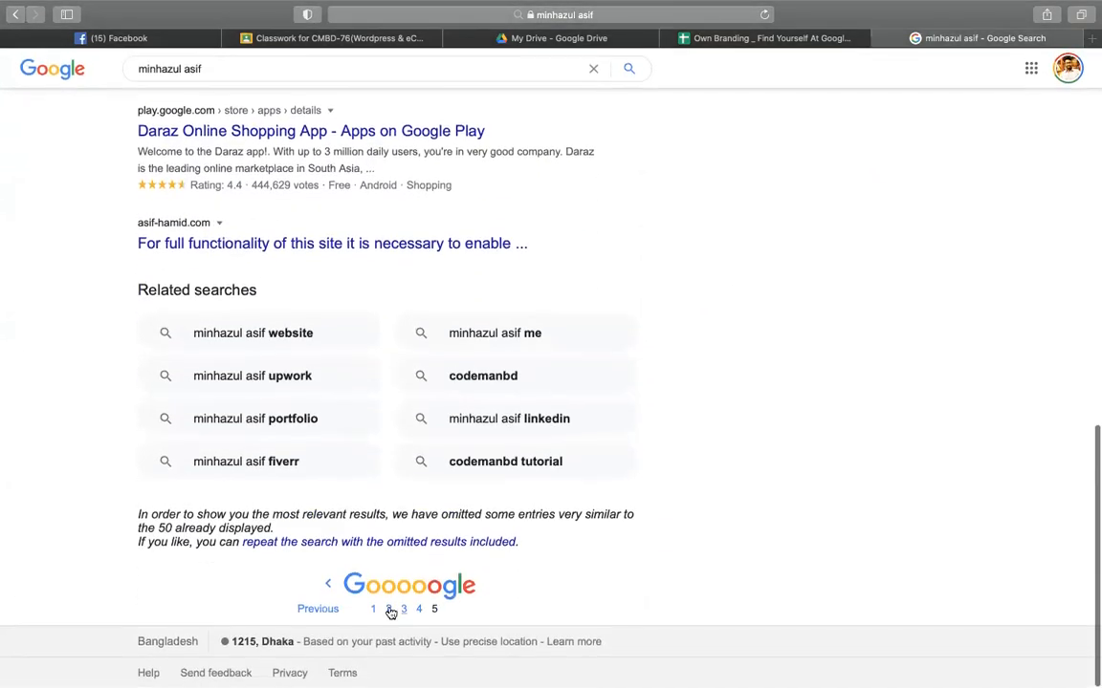
pyautogui.click(372, 609)
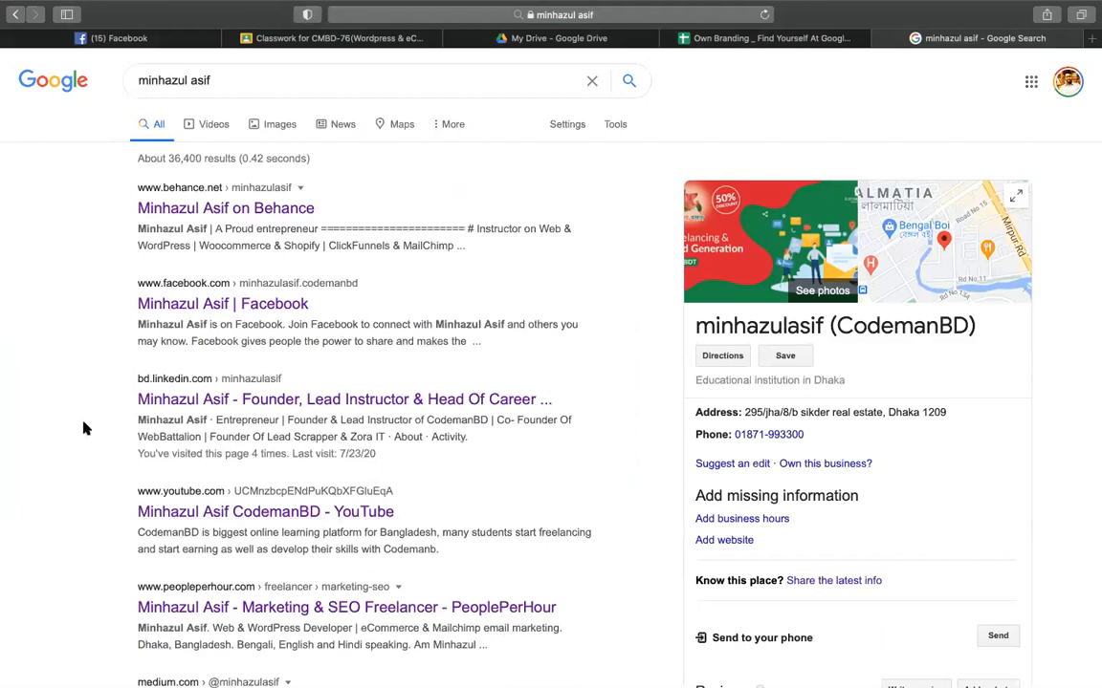
pyautogui.click(719, 40)
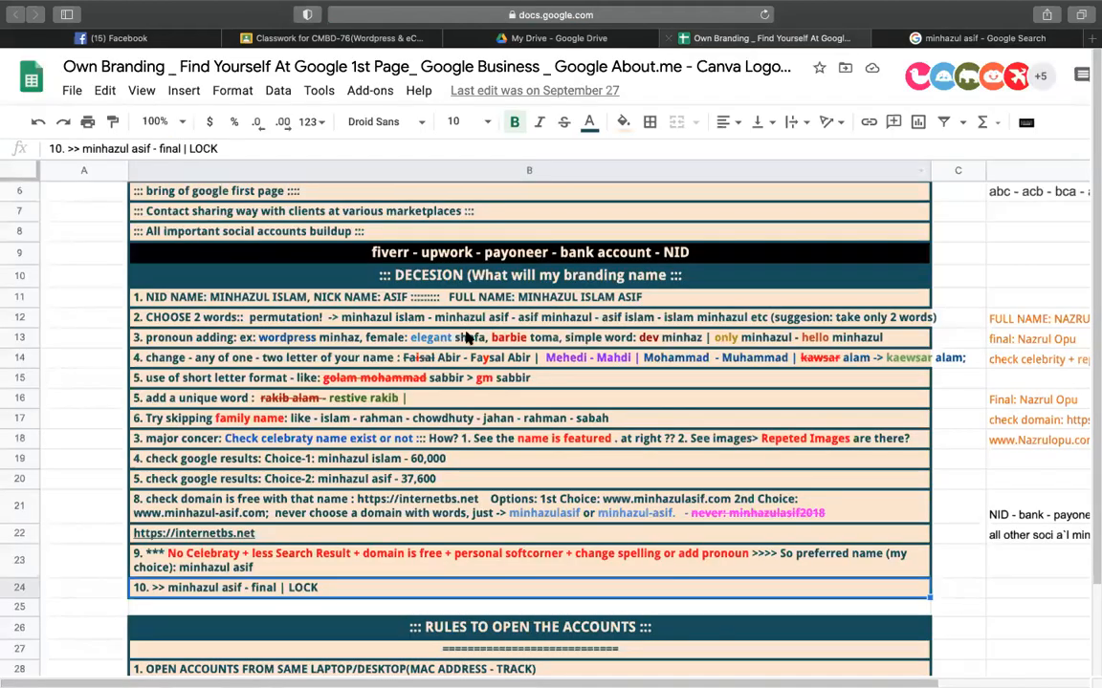
pyautogui.click(108, 355)
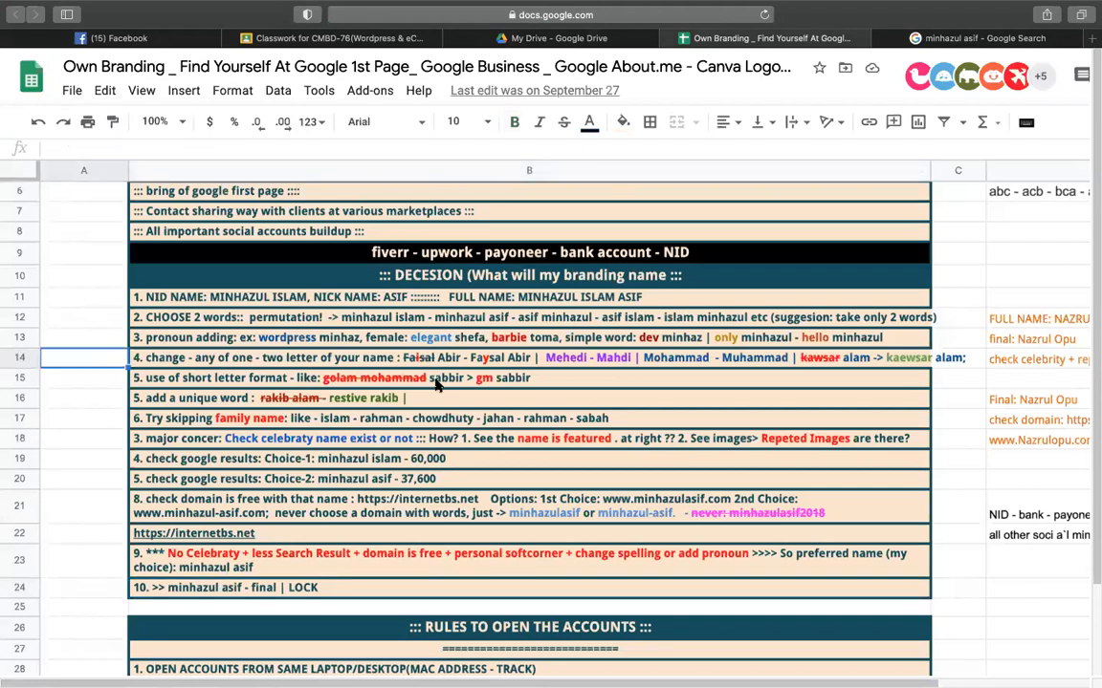
pyautogui.scroll(-10, 439, 378)
pyautogui.scroll(-1, 436, 384)
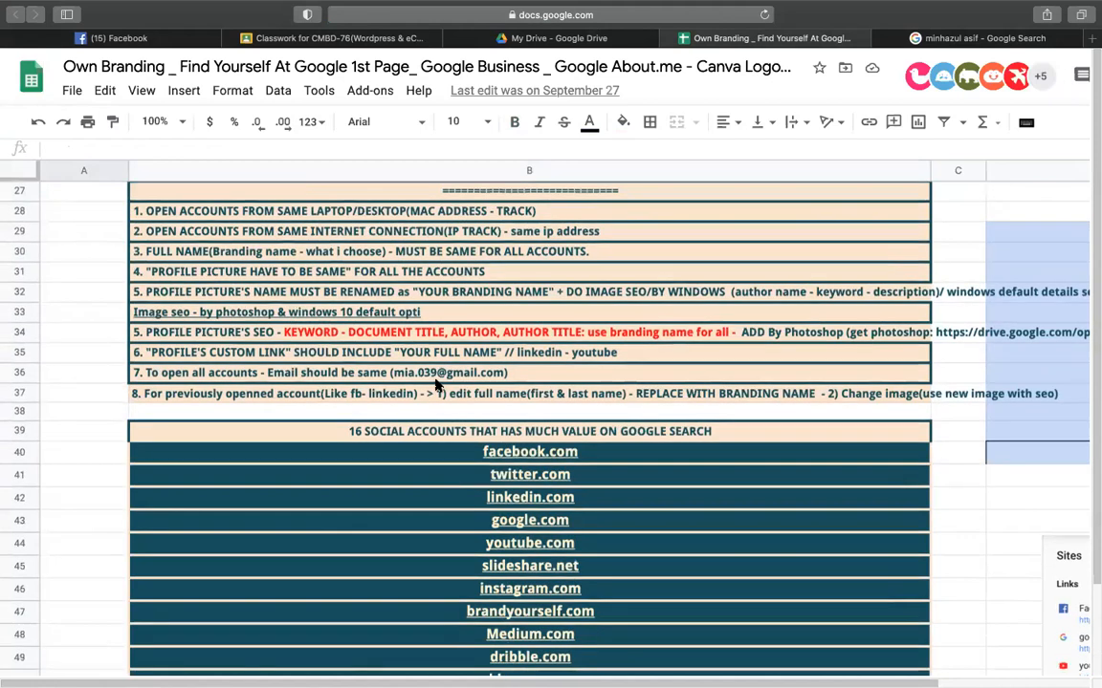
pyautogui.scroll(-5, 442, 402)
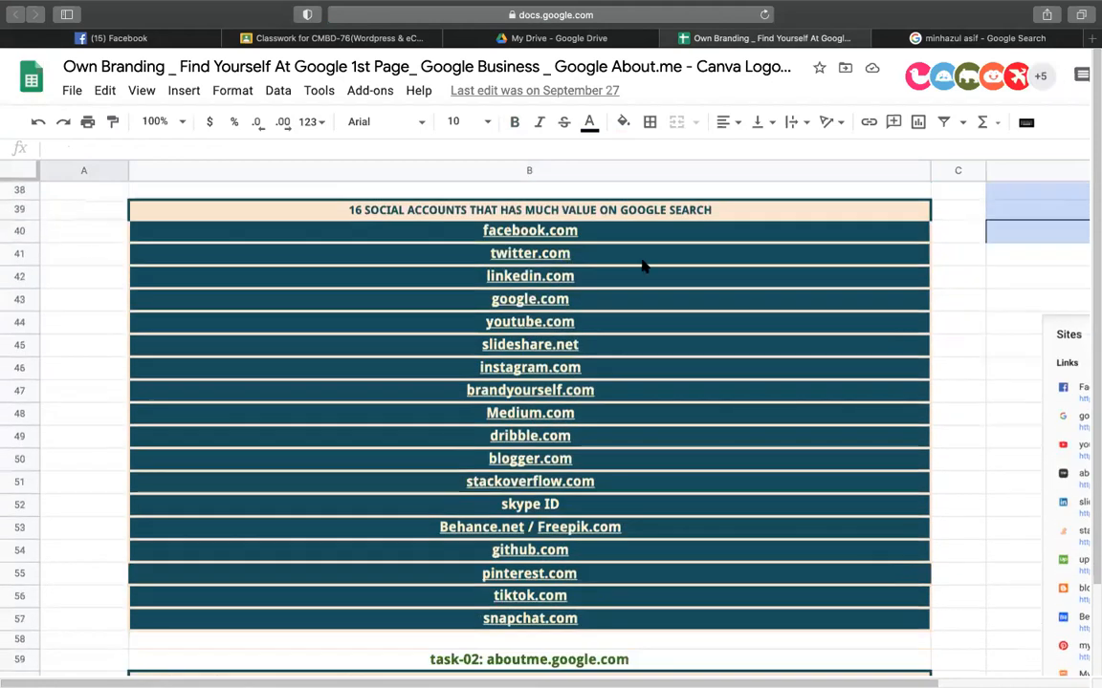
pyautogui.moveTo(681, 255)
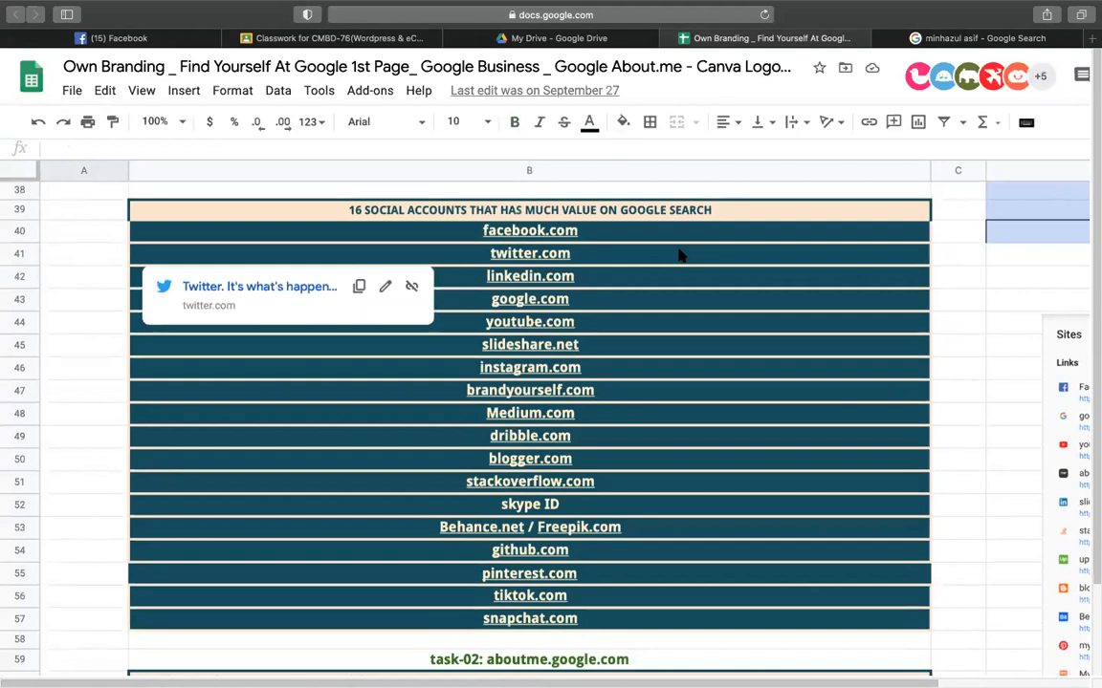
pyautogui.click(526, 436)
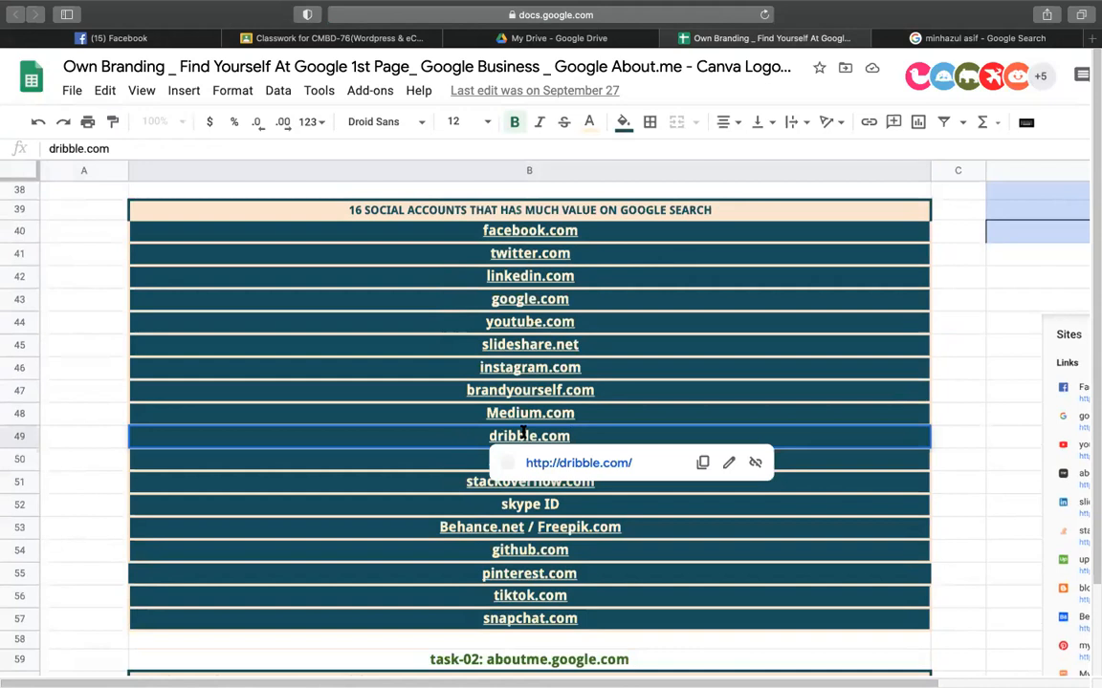
pyautogui.doubleClick(526, 436)
pyautogui.write('b')
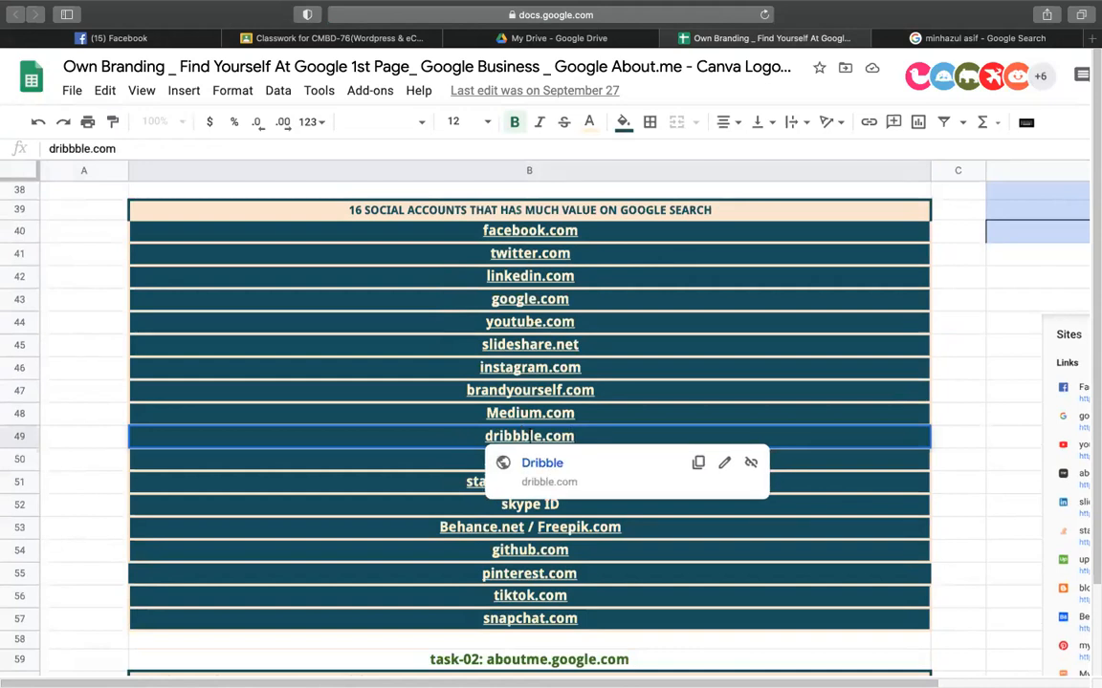
pyautogui.press('Return')
pyautogui.click(588, 438)
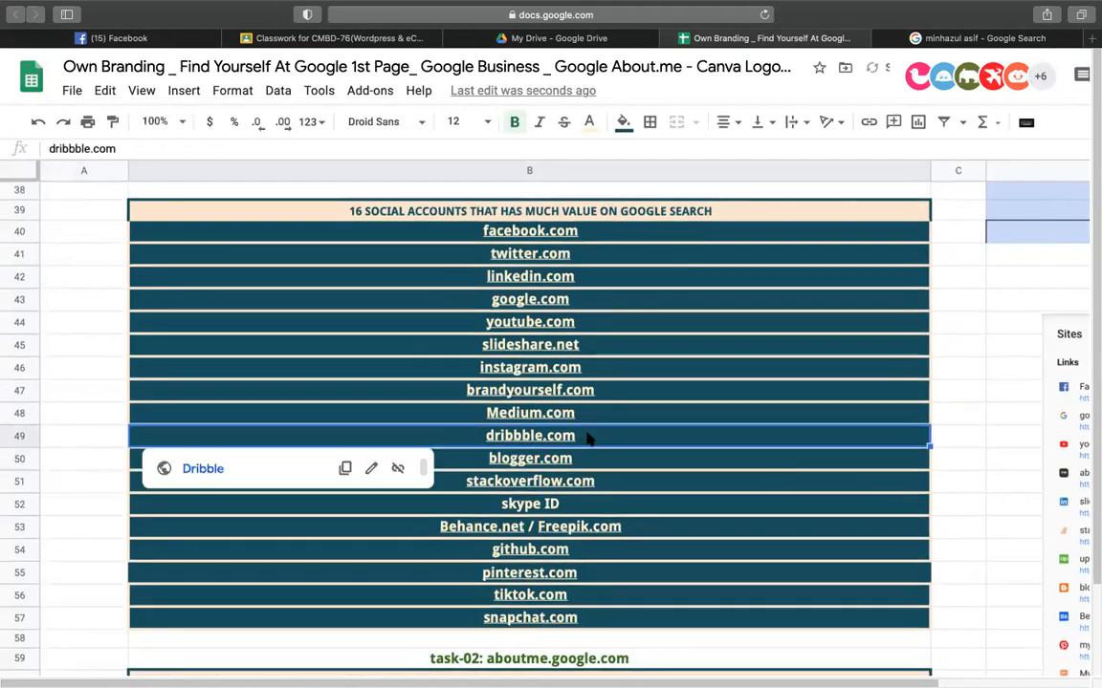
pyautogui.doubleClick(659, 441)
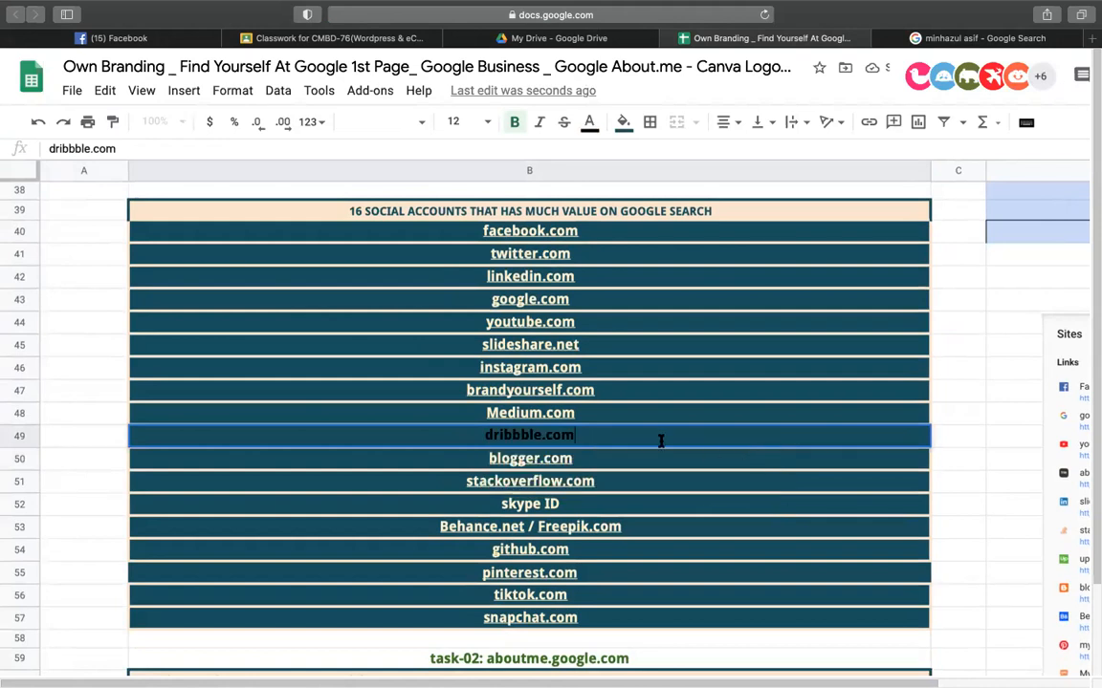
pyautogui.press('Return')
# - Give dribbble.com the same light text colour as the slideshare.net and Medium.com links
pyautogui.click(520, 440)
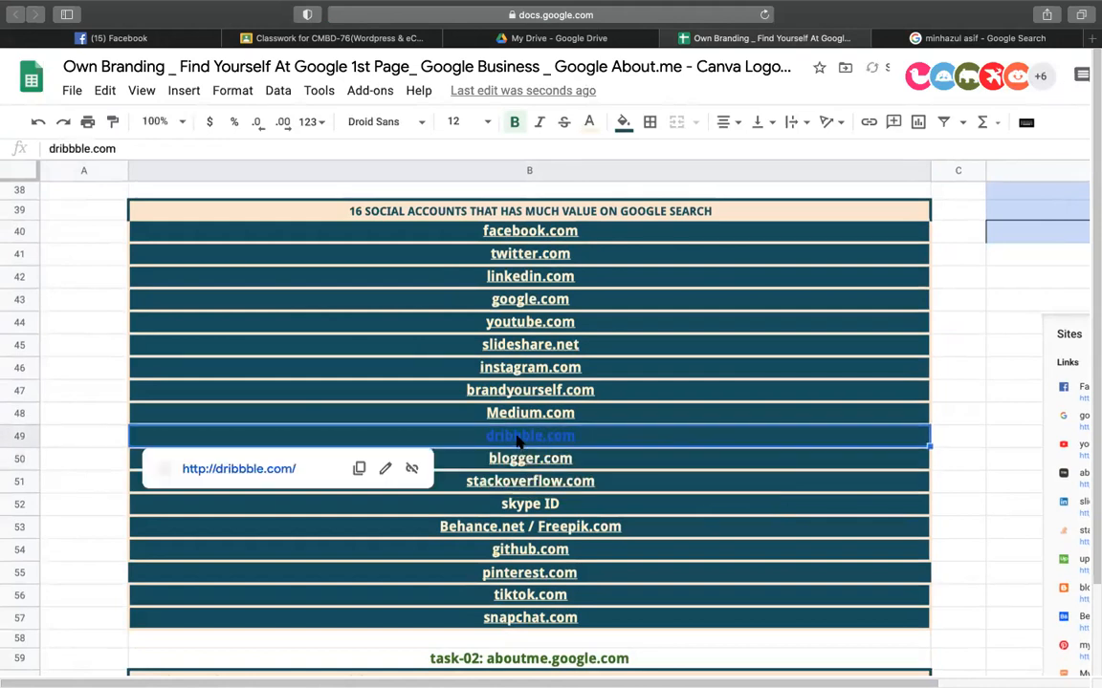
pyautogui.click(589, 123)
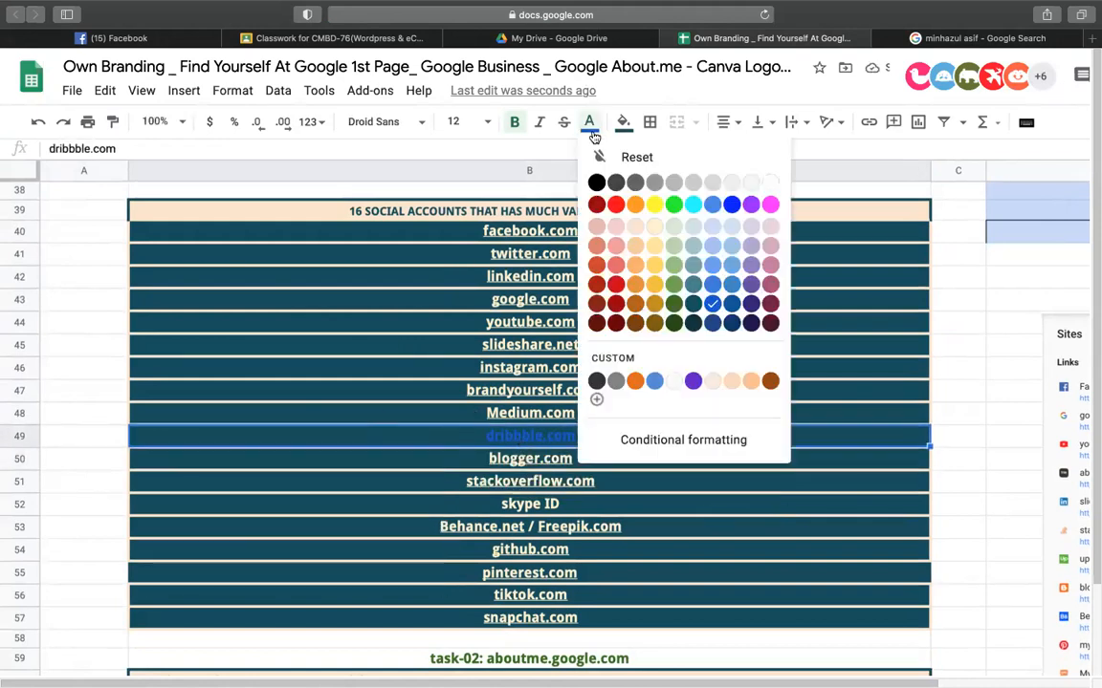
pyautogui.click(657, 229)
pyautogui.click(420, 350)
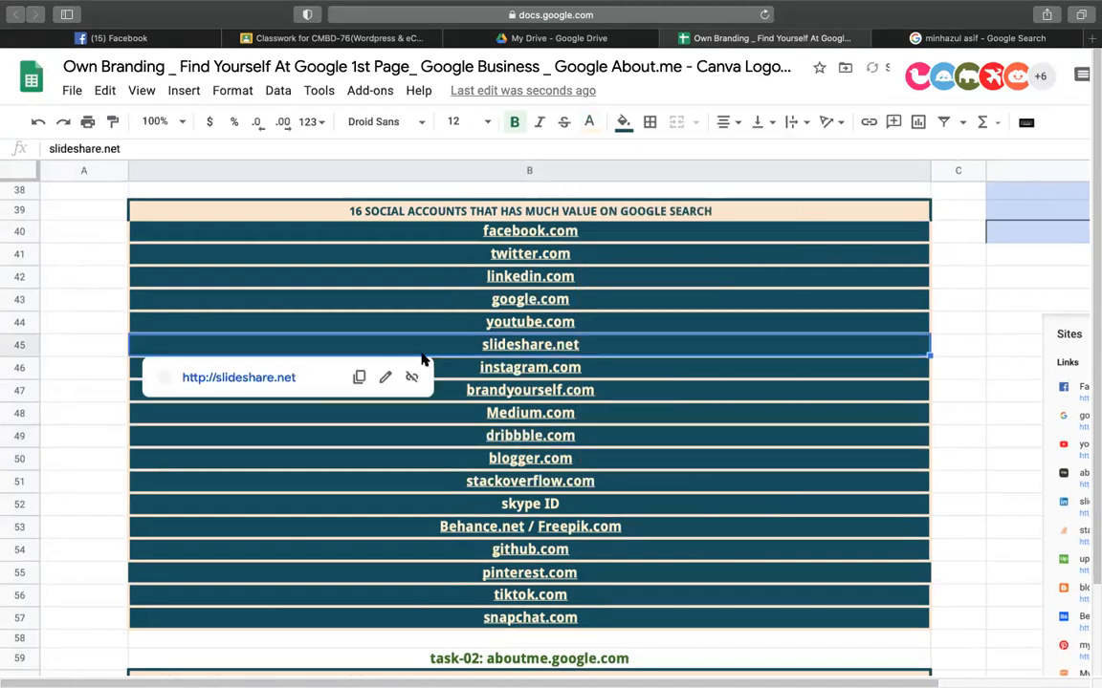
pyautogui.click(707, 418)
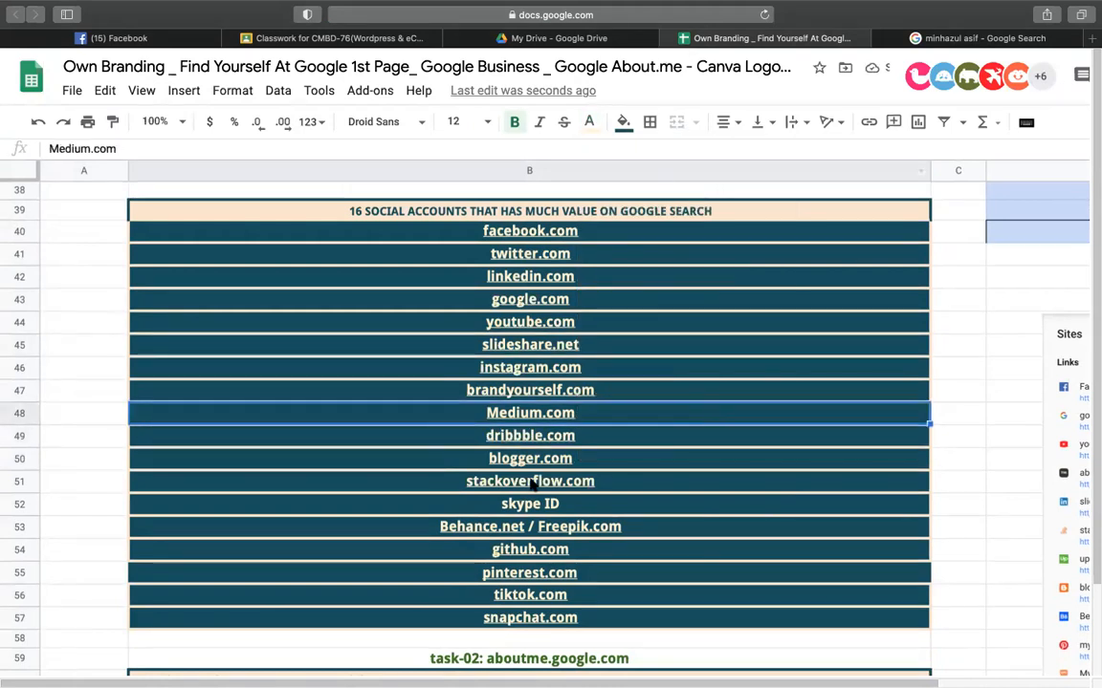
# - Replace the Google query with another person's name and run the search
pyautogui.click(970, 38)
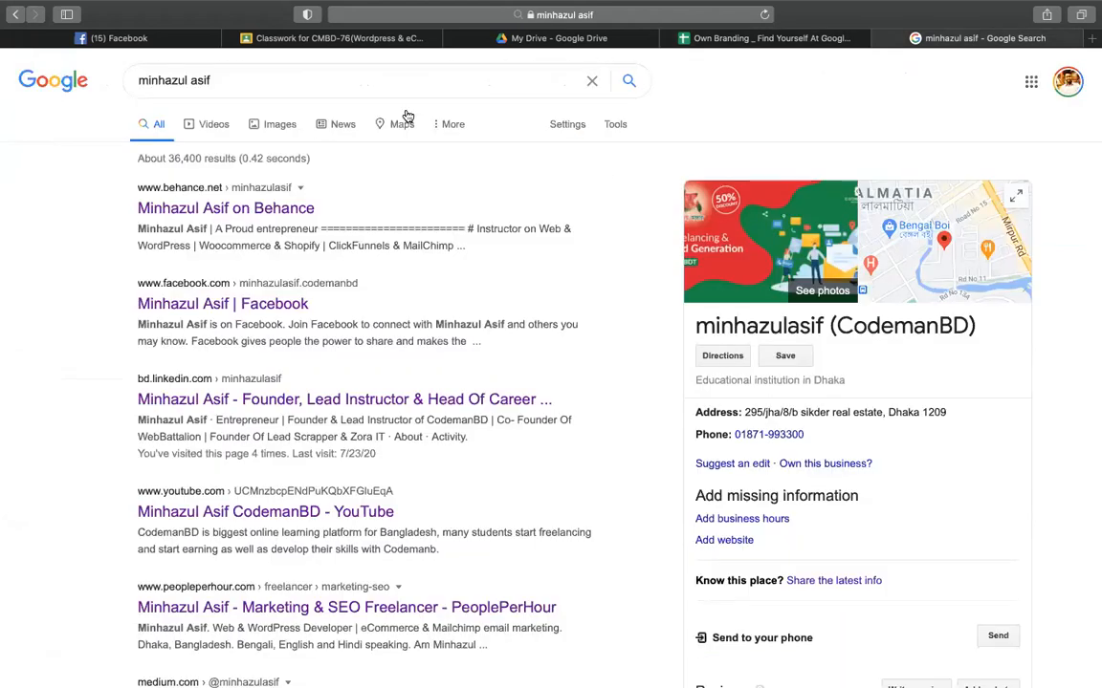
pyautogui.click(305, 83)
pyautogui.press('super+a')
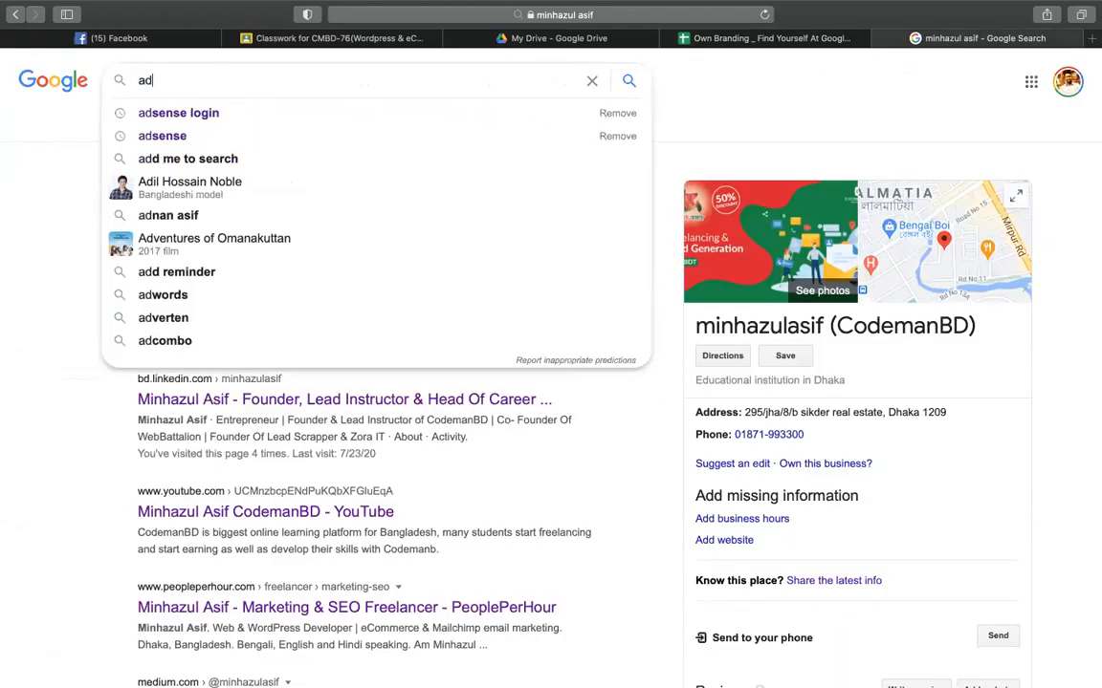
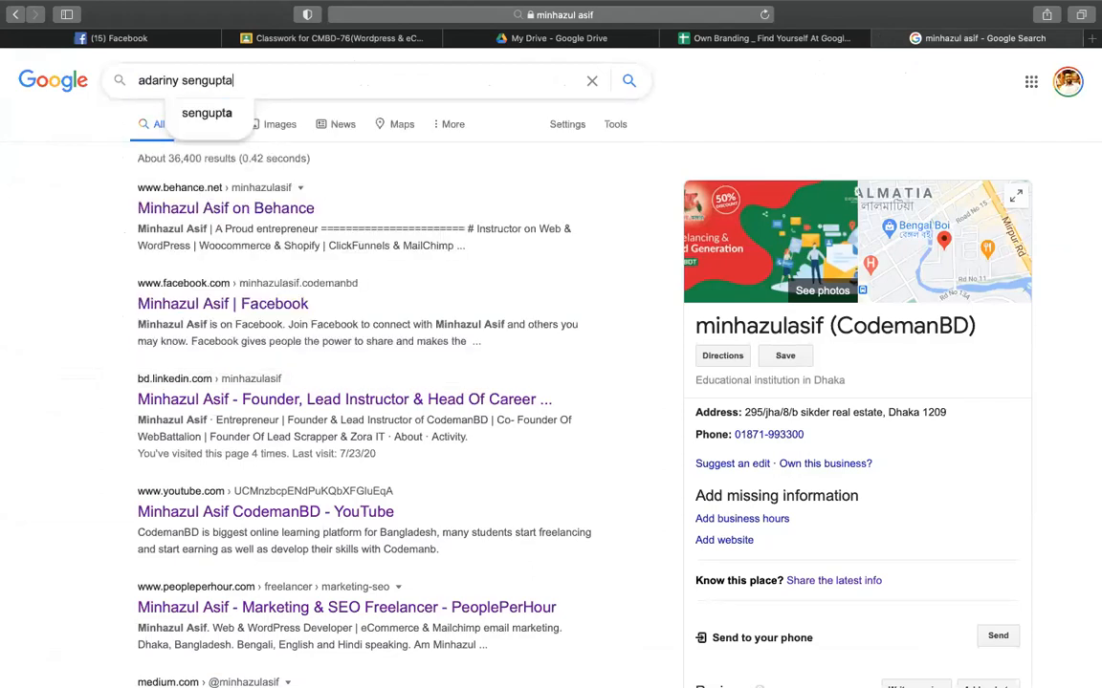
pyautogui.press('Return')
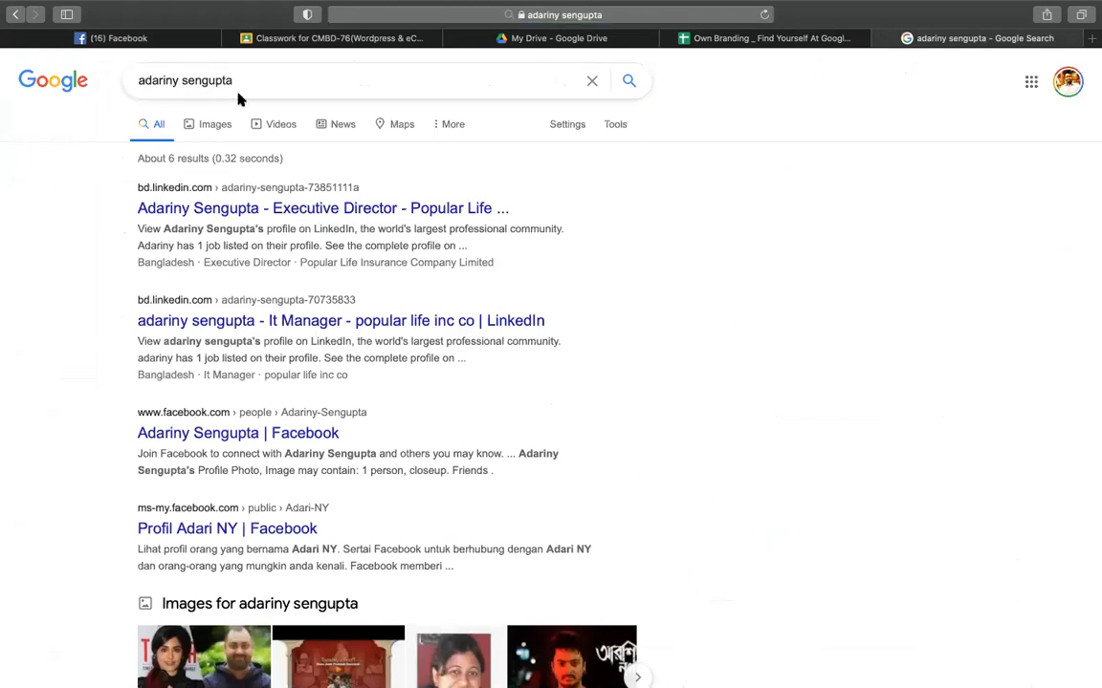
# - Check the image results, return to All results, select the query, then go back to the spreadsheet
pyautogui.click(205, 131)
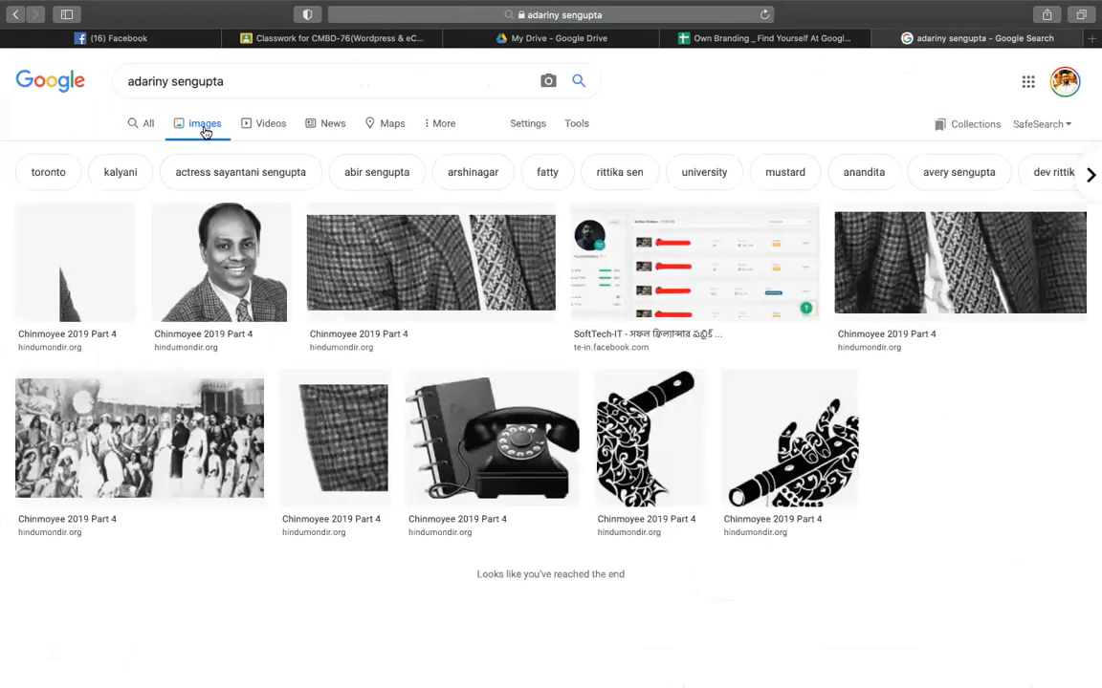
pyautogui.click(152, 130)
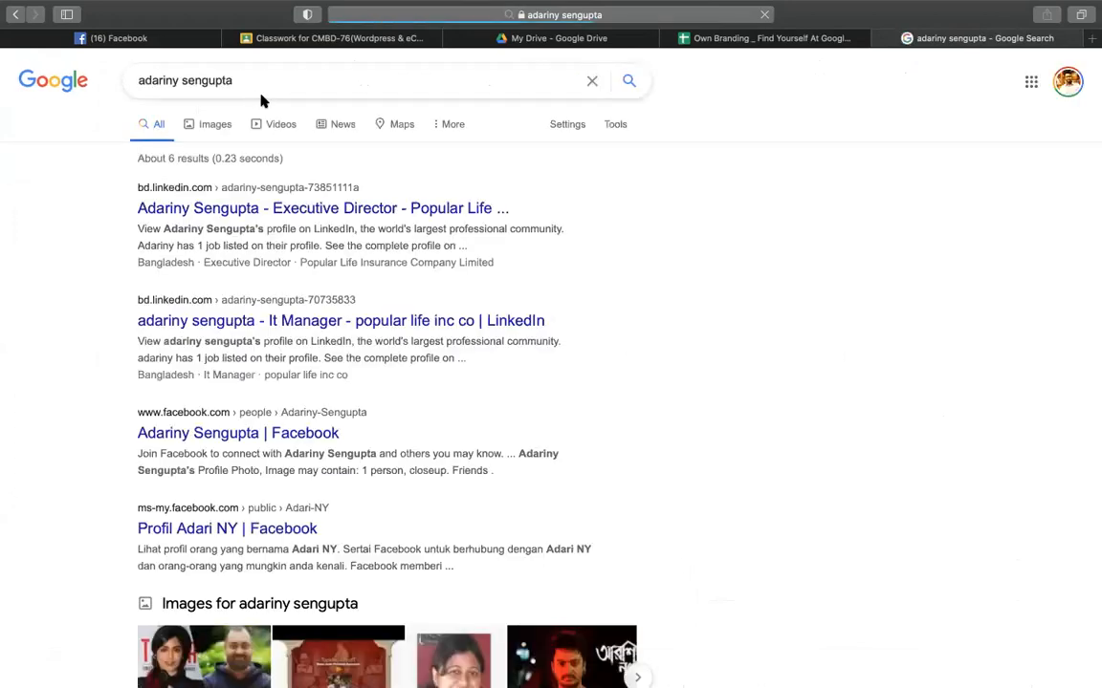
pyautogui.click(296, 81)
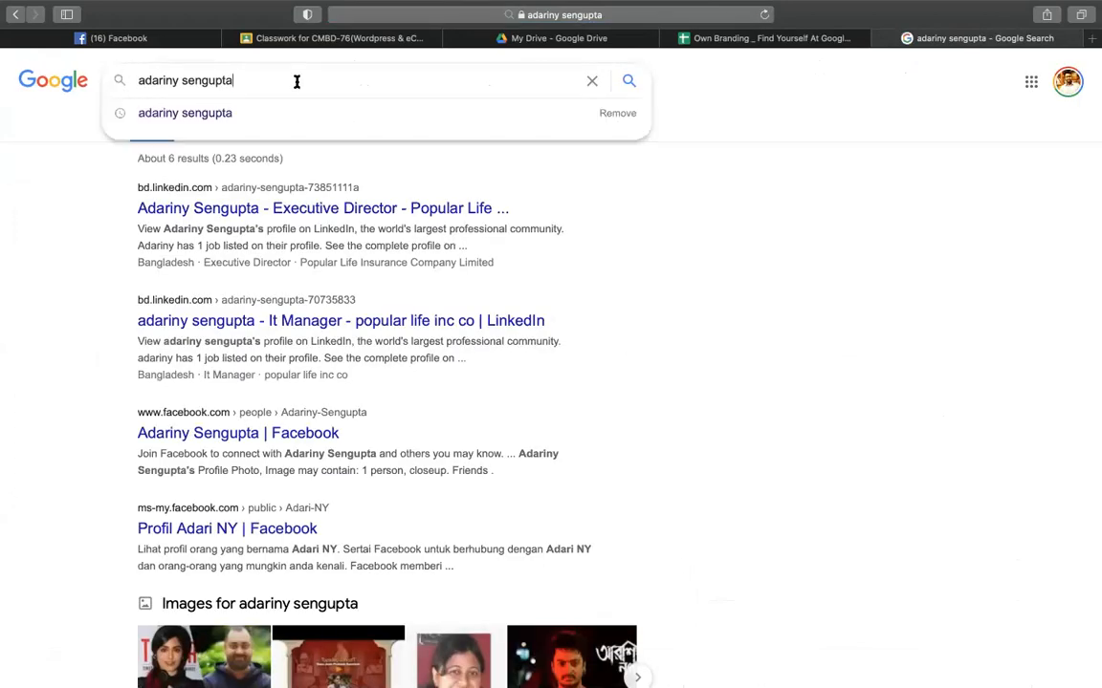
pyautogui.doubleClick(296, 82)
pyautogui.tripleClick(296, 81)
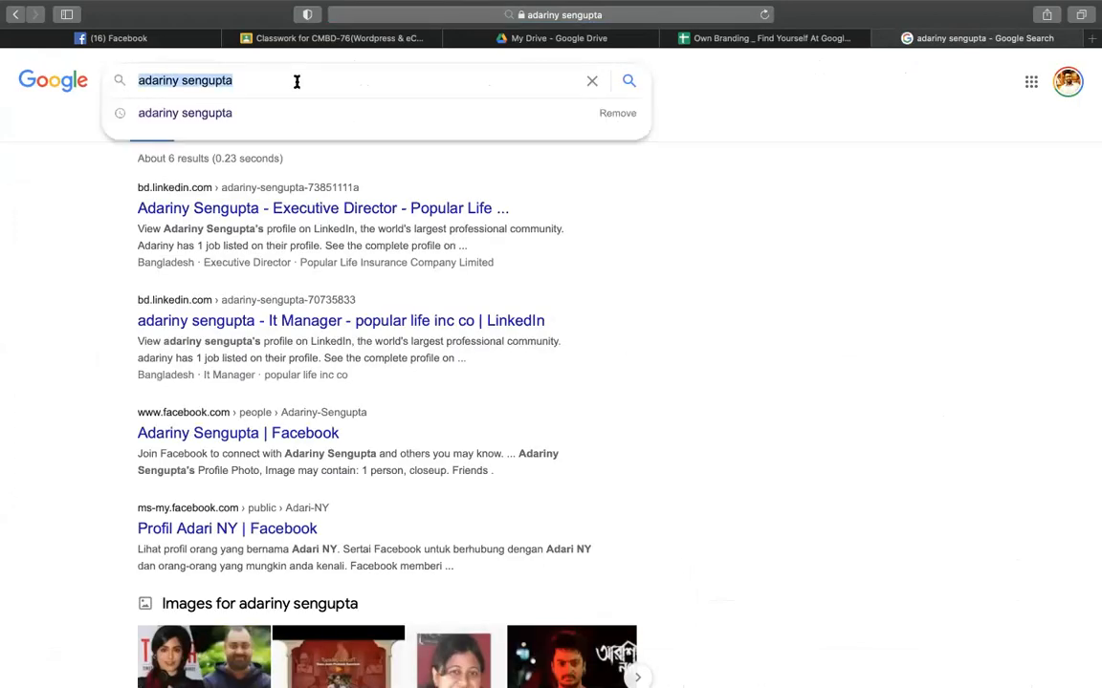
pyautogui.click(683, 258)
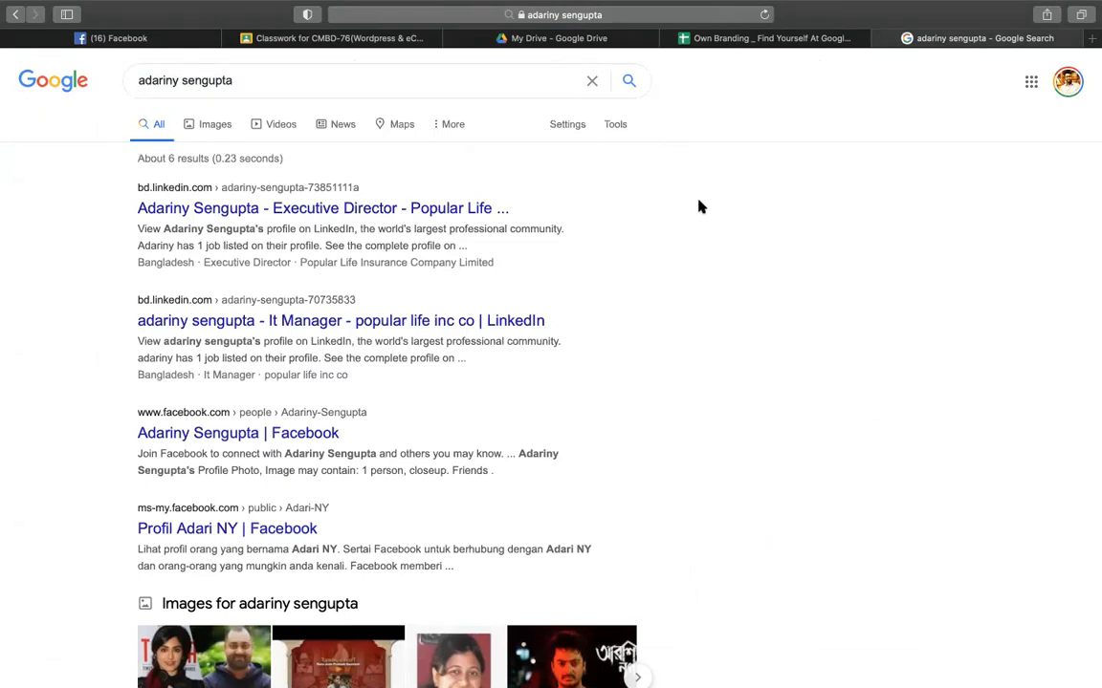
pyautogui.click(770, 40)
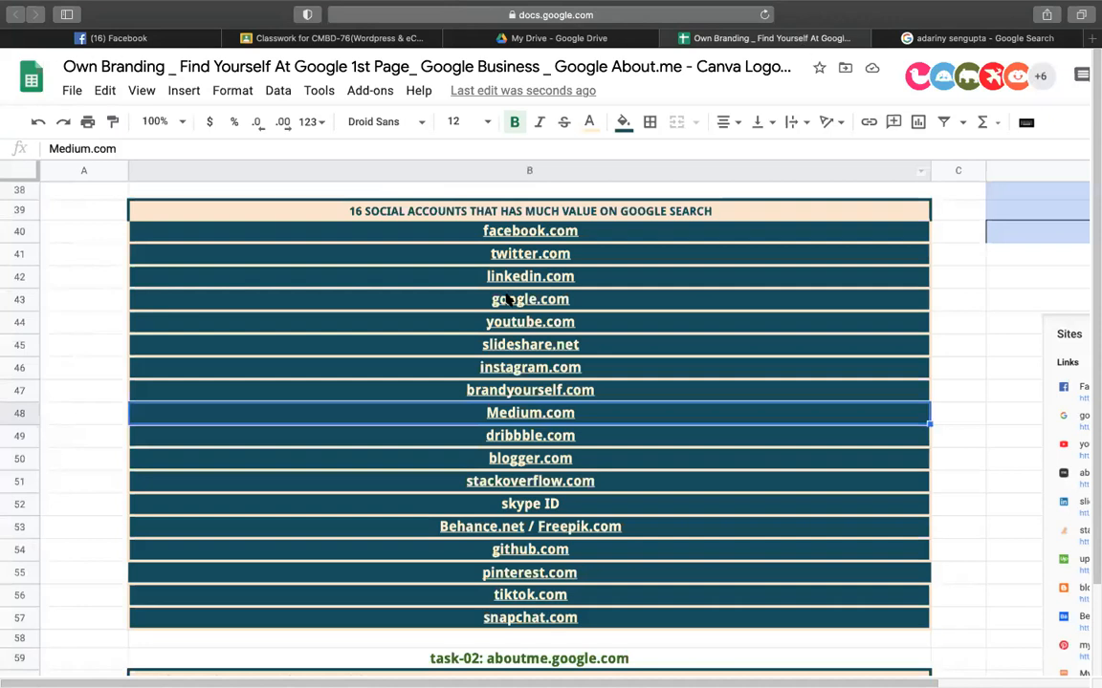
pyautogui.click(371, 319)
pyautogui.click(982, 42)
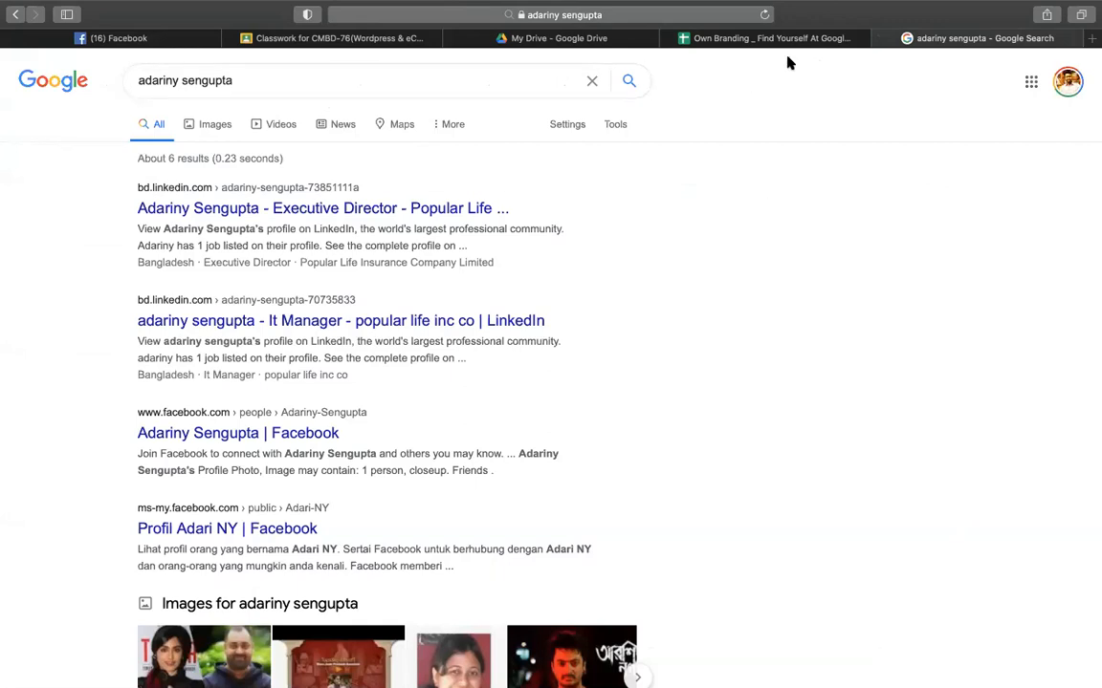
pyautogui.click(724, 39)
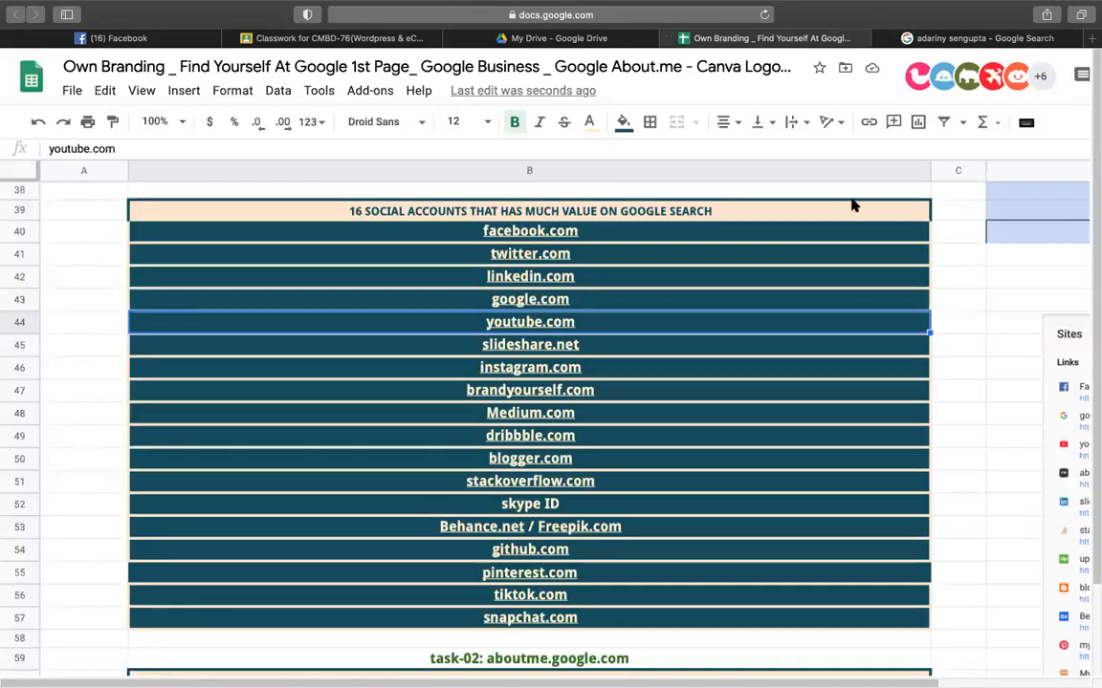
pyautogui.click(979, 255)
pyautogui.moveTo(628, 238); pyautogui.dragTo(615, 620)
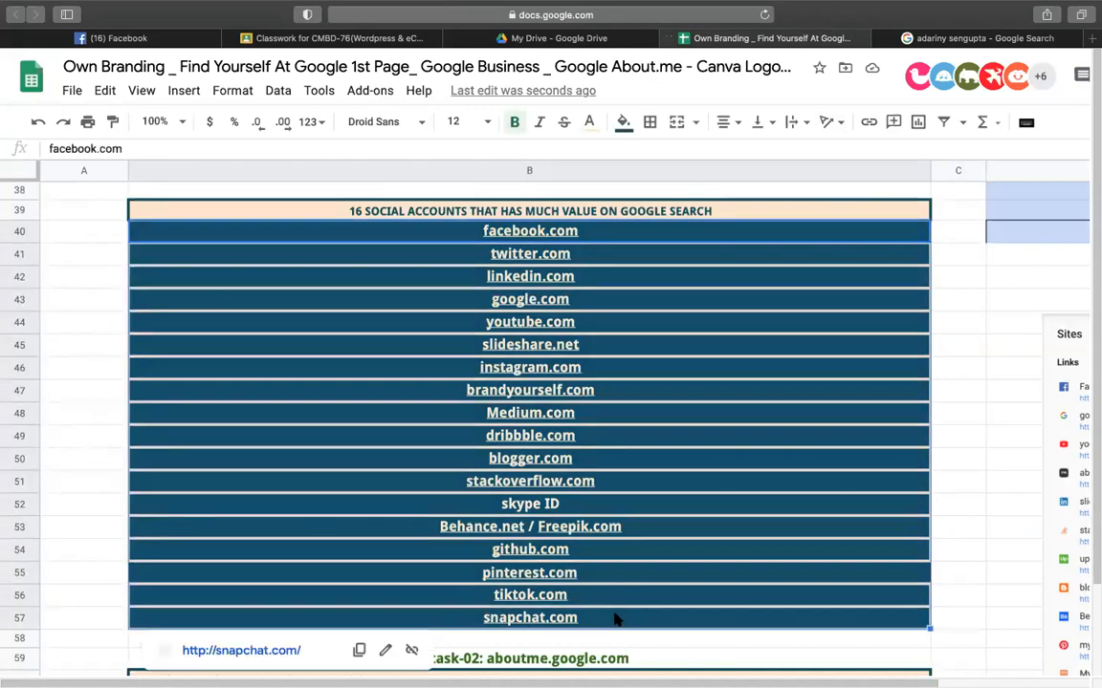
pyautogui.click(970, 480)
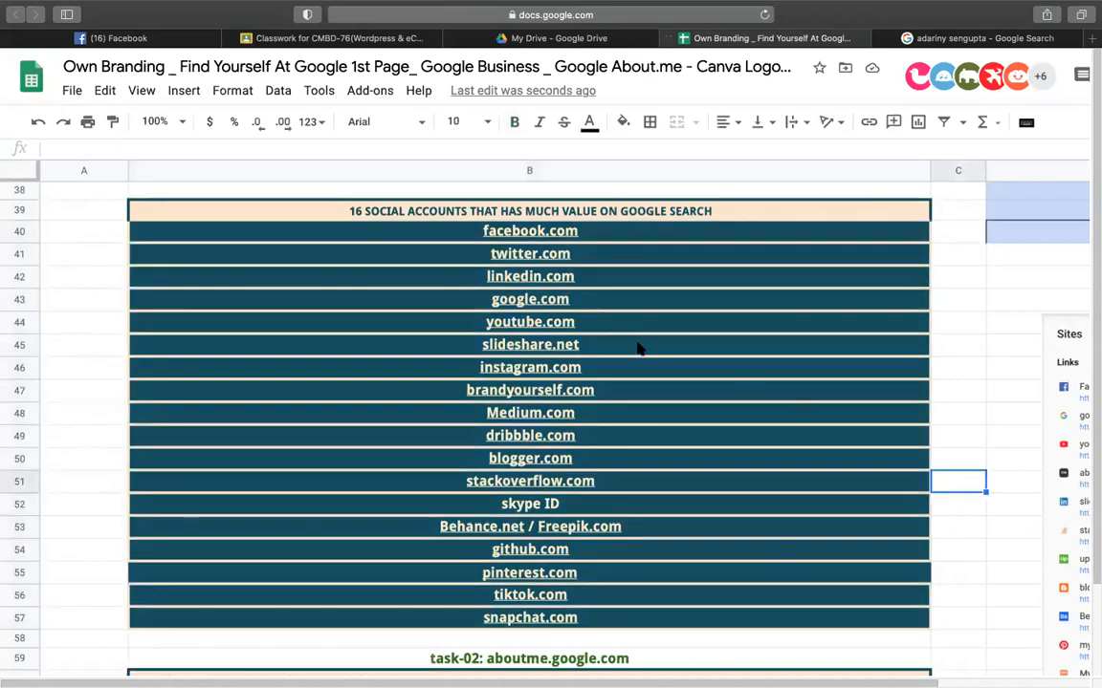
pyautogui.click(371, 206)
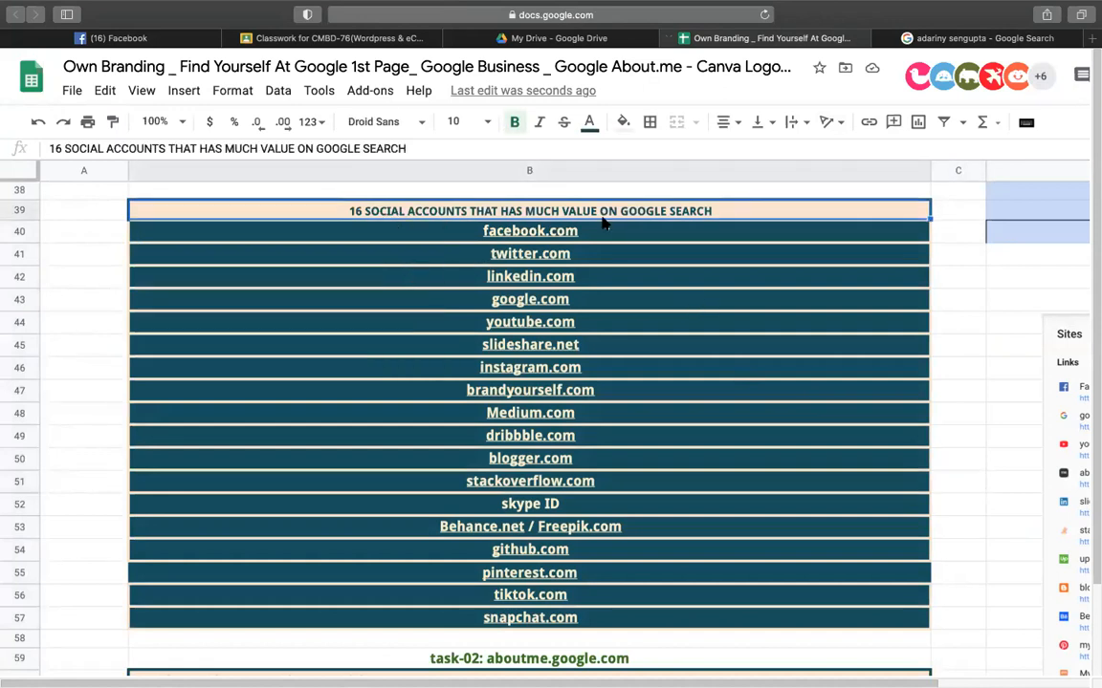
pyautogui.click(458, 234)
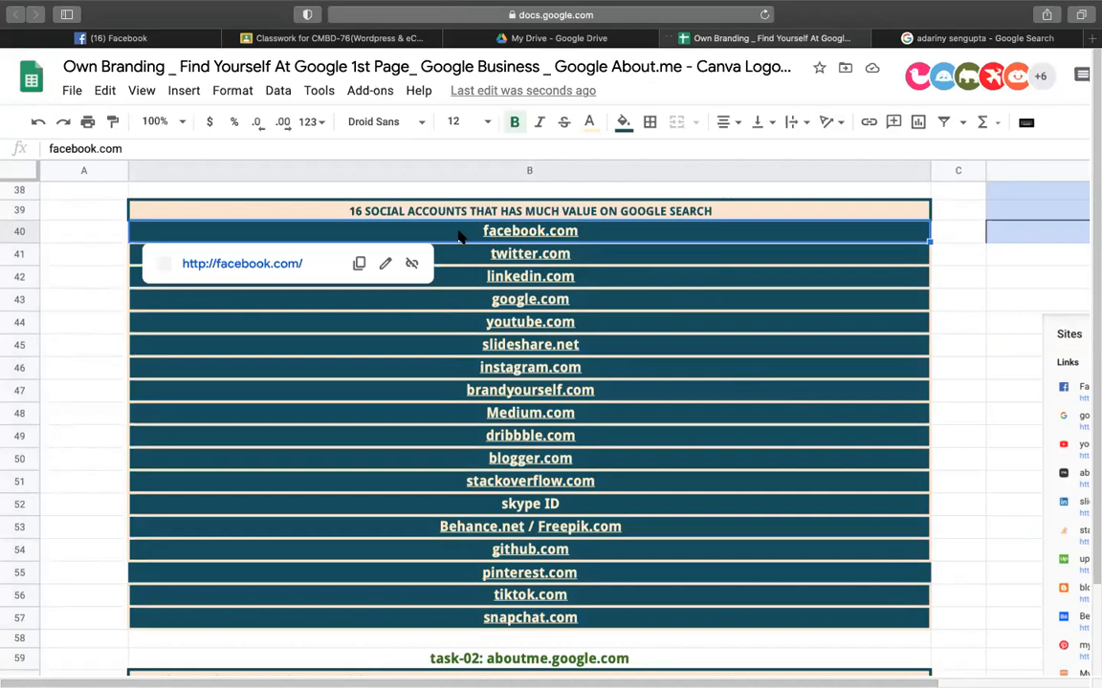
# - Review the previously-opened-accounts rule and highlight the final branding name in B24 without editing it
pyautogui.scroll(5, 459, 236)
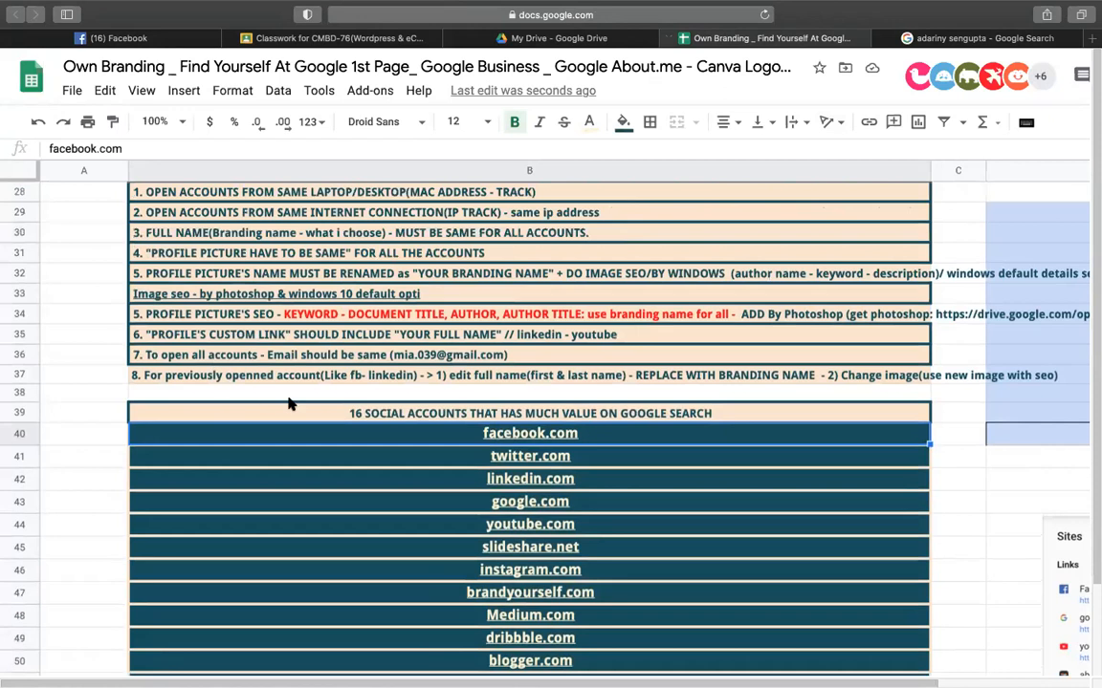
pyautogui.click(285, 381)
pyautogui.scroll(5, 283, 379)
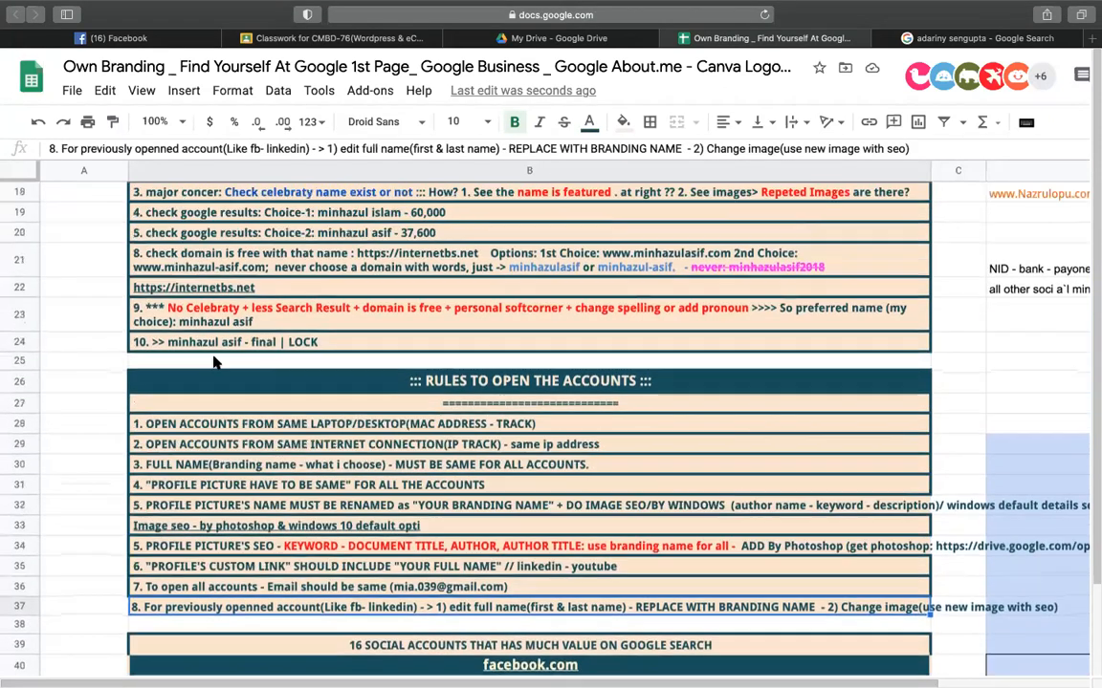
pyautogui.doubleClick(197, 344)
pyautogui.moveTo(167, 342); pyautogui.dragTo(241, 341)
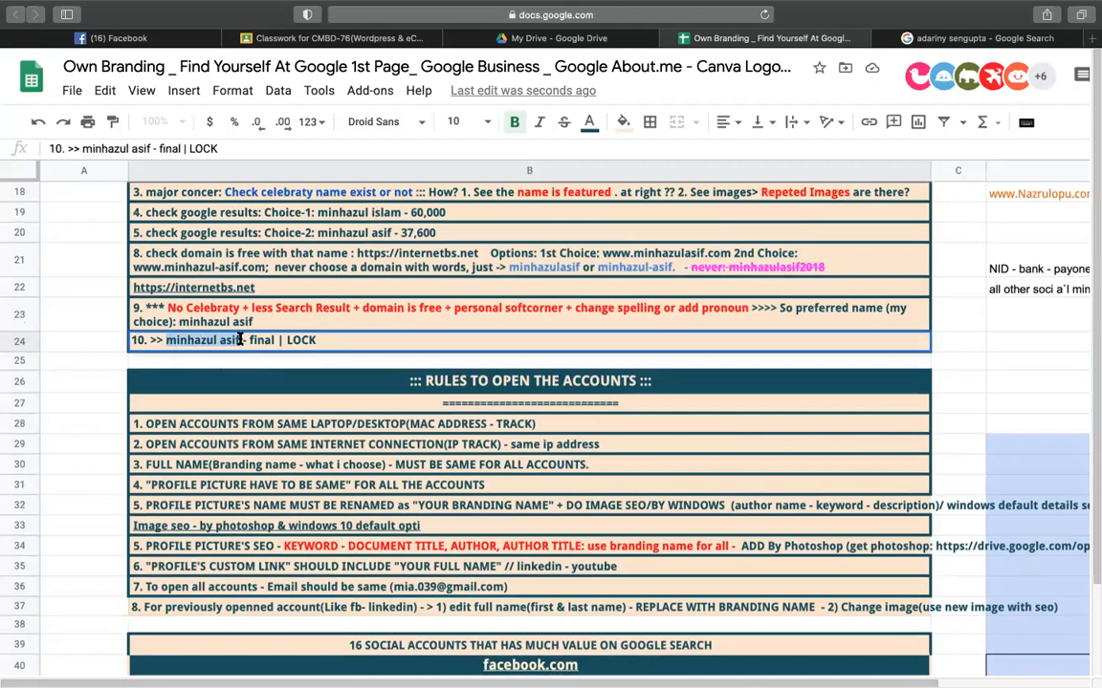
pyautogui.click(305, 409)
# - Scroll through the 16 social accounts and the task-02 aboutme.google.com instructions below them
pyautogui.scroll(-5, 306, 419)
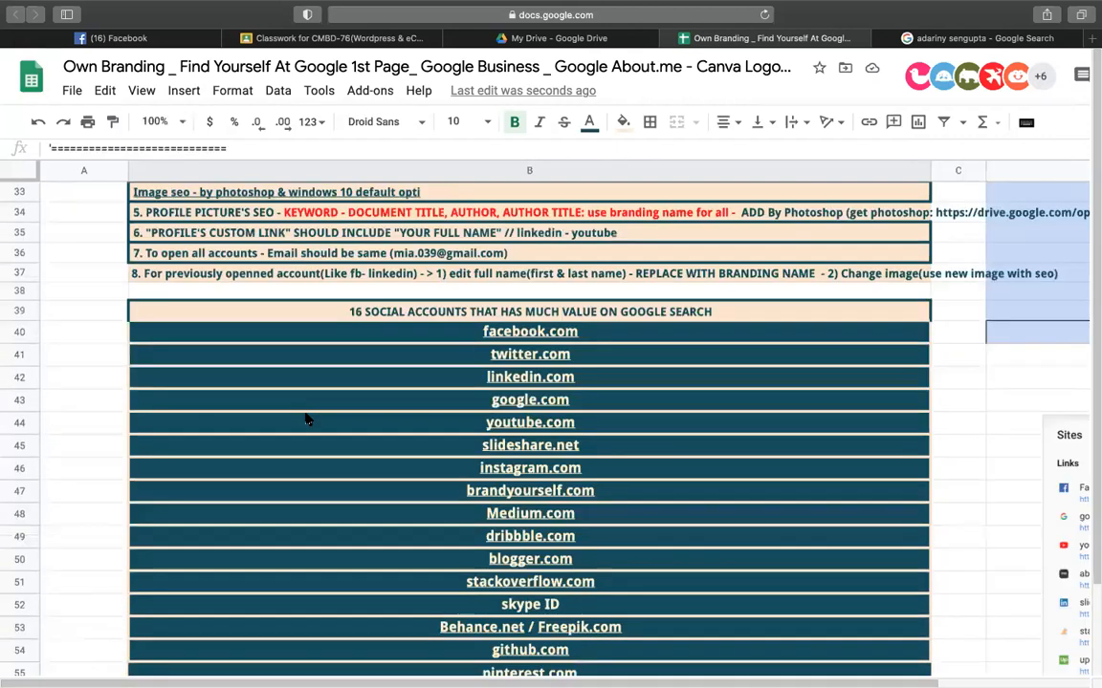
pyautogui.moveTo(695, 319)
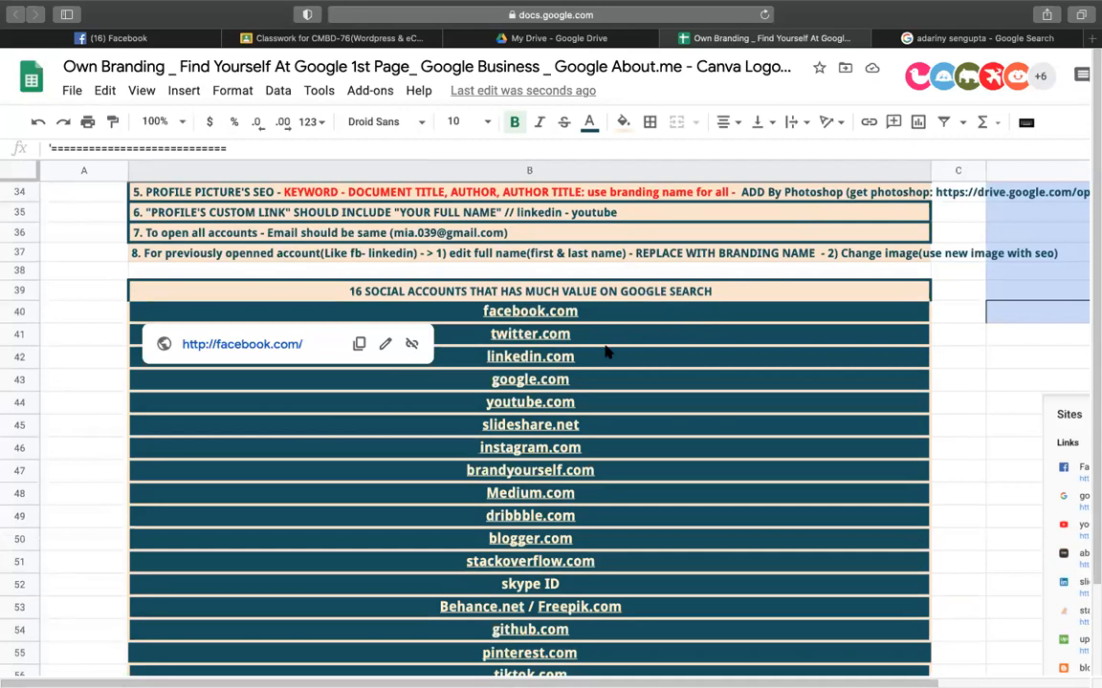
pyautogui.scroll(-4, 585, 467)
pyautogui.scroll(-1, 585, 467)
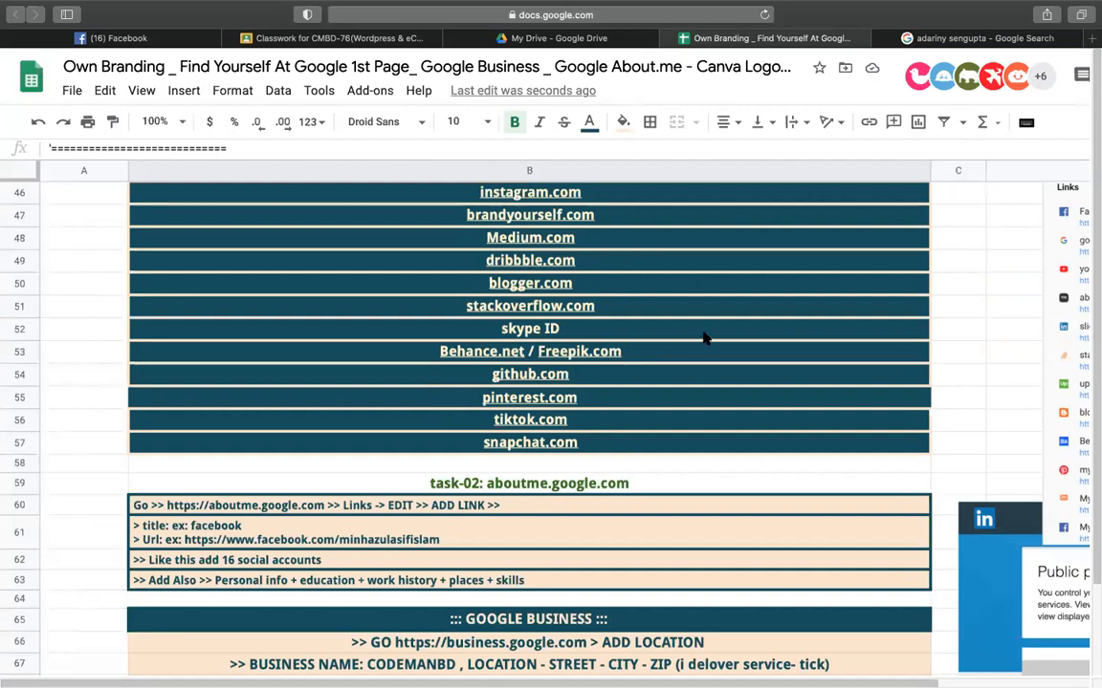
pyautogui.scroll(3, 704, 337)
pyautogui.scroll(1, 704, 337)
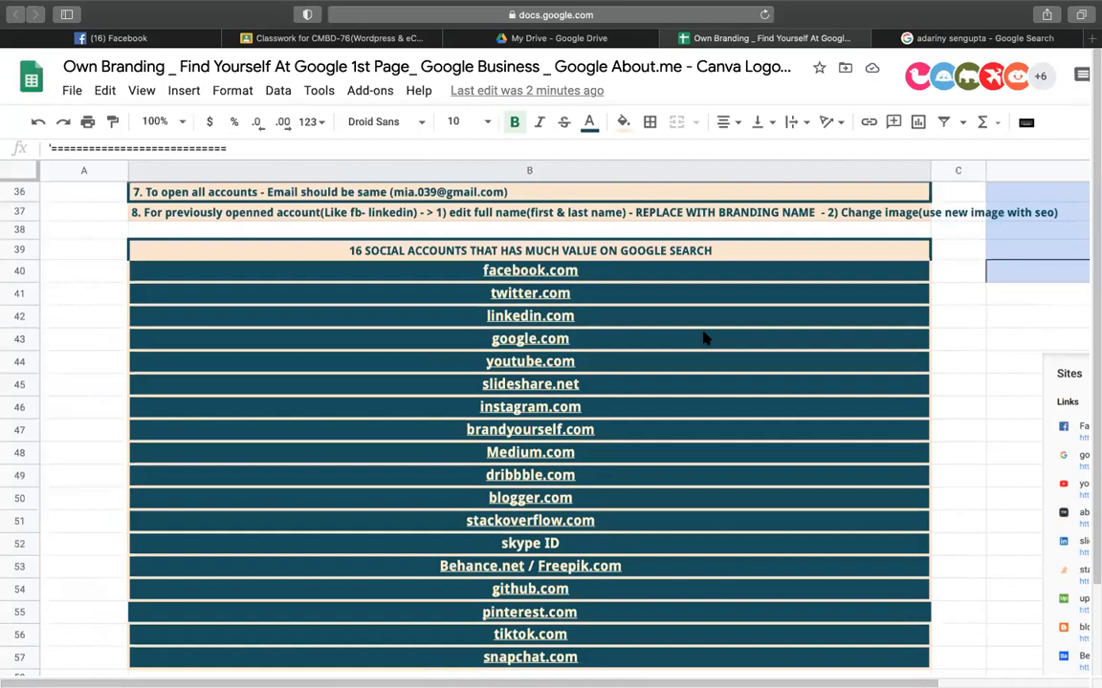
pyautogui.click(959, 341)
pyautogui.scroll(-1, 650, 325)
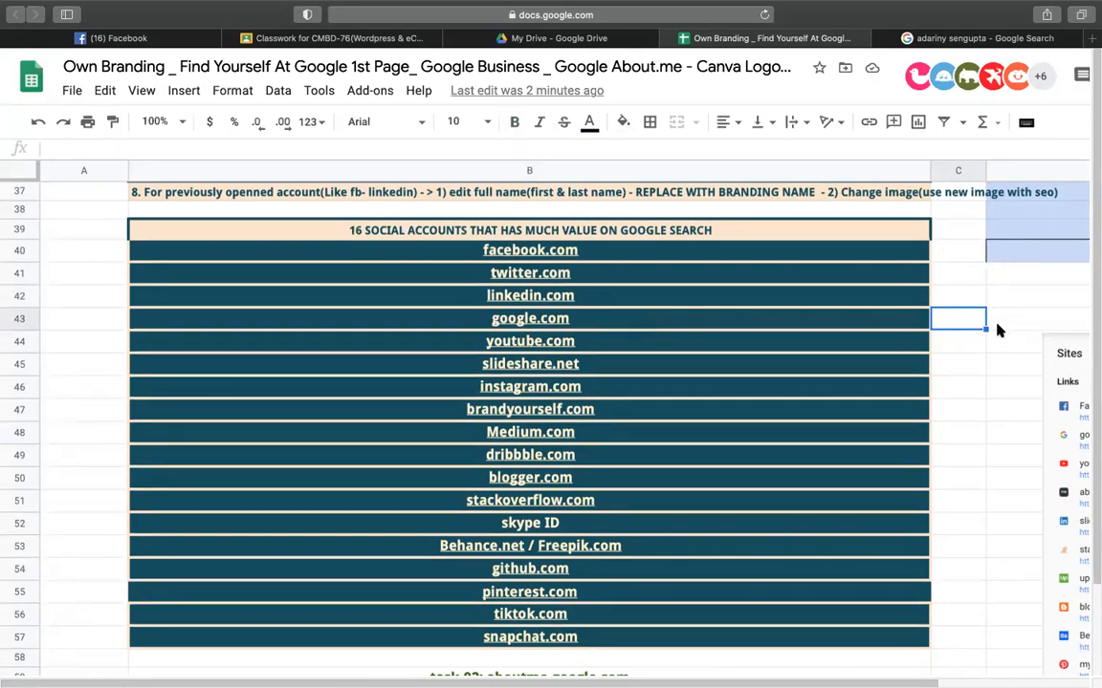
pyautogui.scroll(-10, 924, 422)
pyautogui.scroll(10, 923, 422)
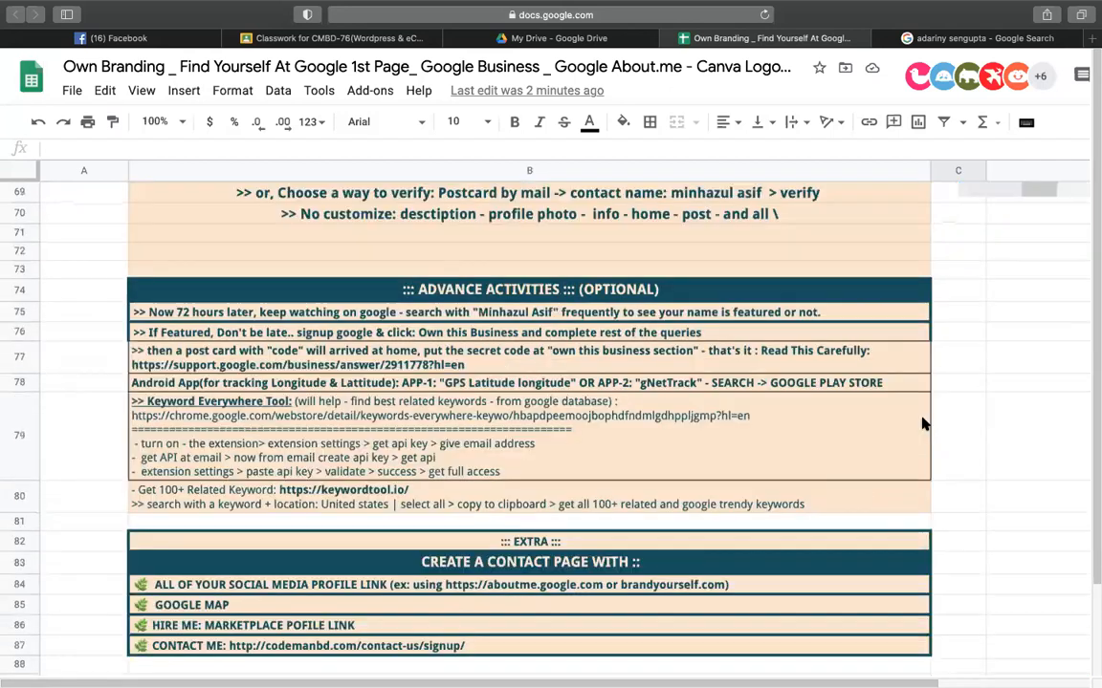
pyautogui.scroll(-2, 924, 423)
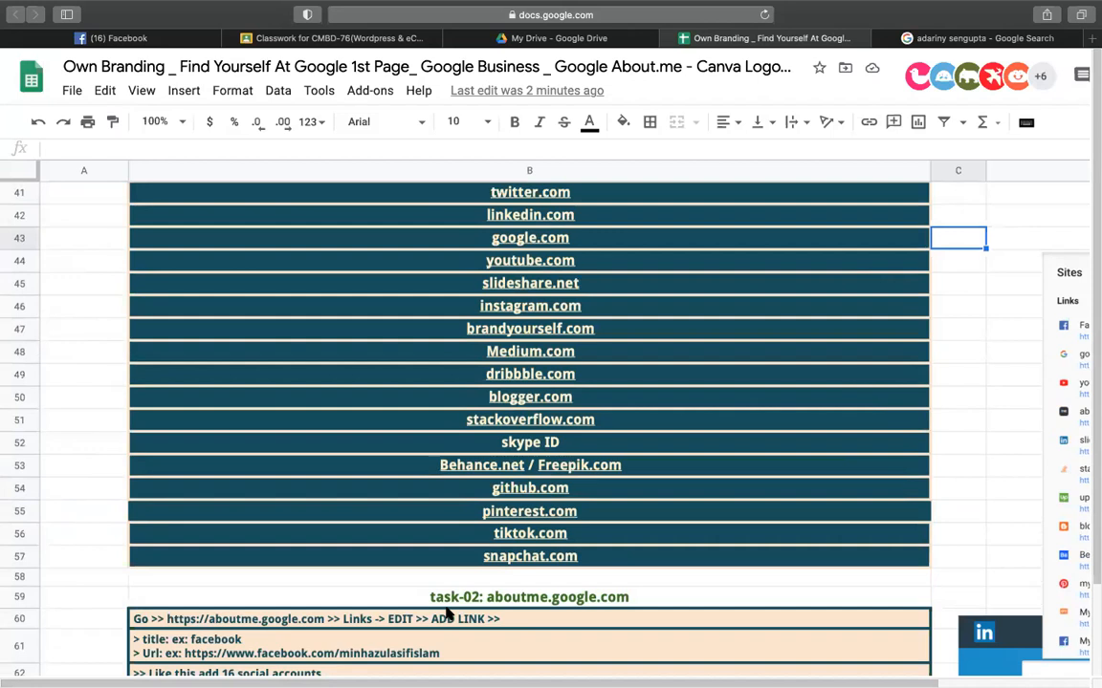
pyautogui.scroll(-4, 139, 359)
pyautogui.click(139, 354)
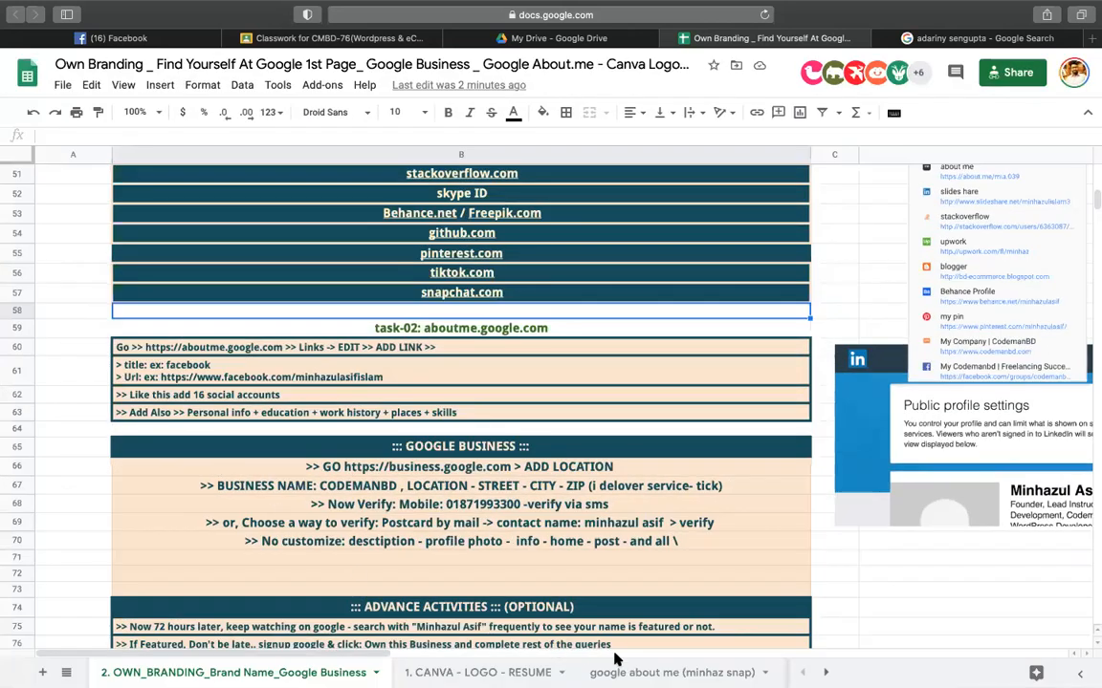
pyautogui.hscroll(5, 430, 672)
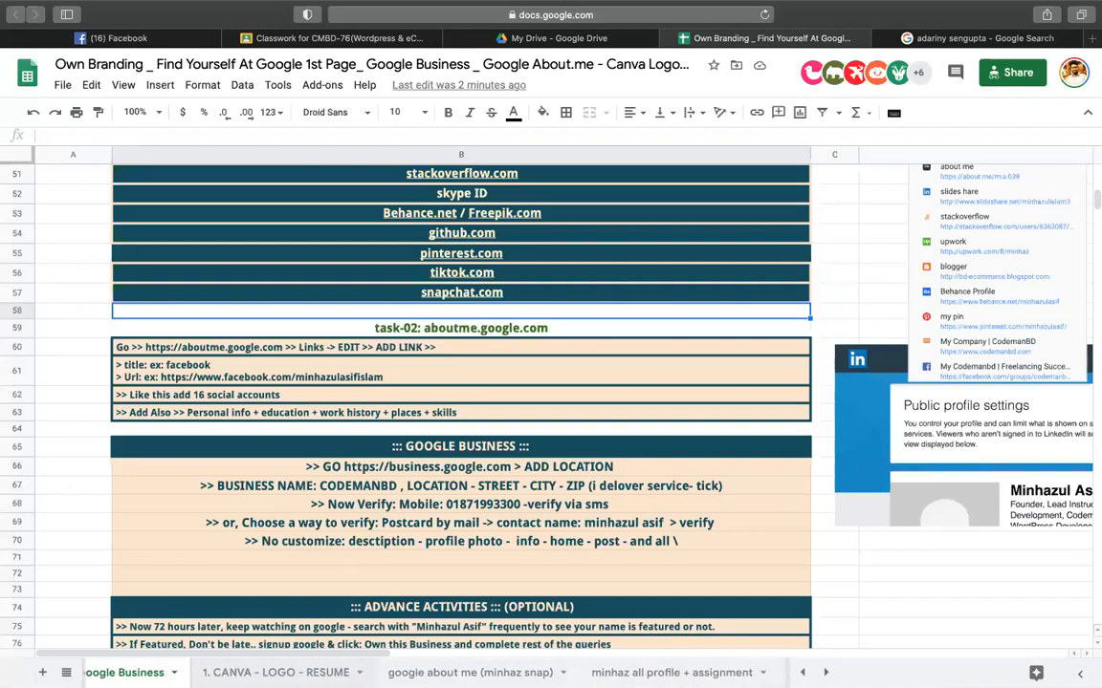
# - On the all-profiles sheet, open the LinkedIn profile link in D10 in a new tab
pyautogui.click(618, 673)
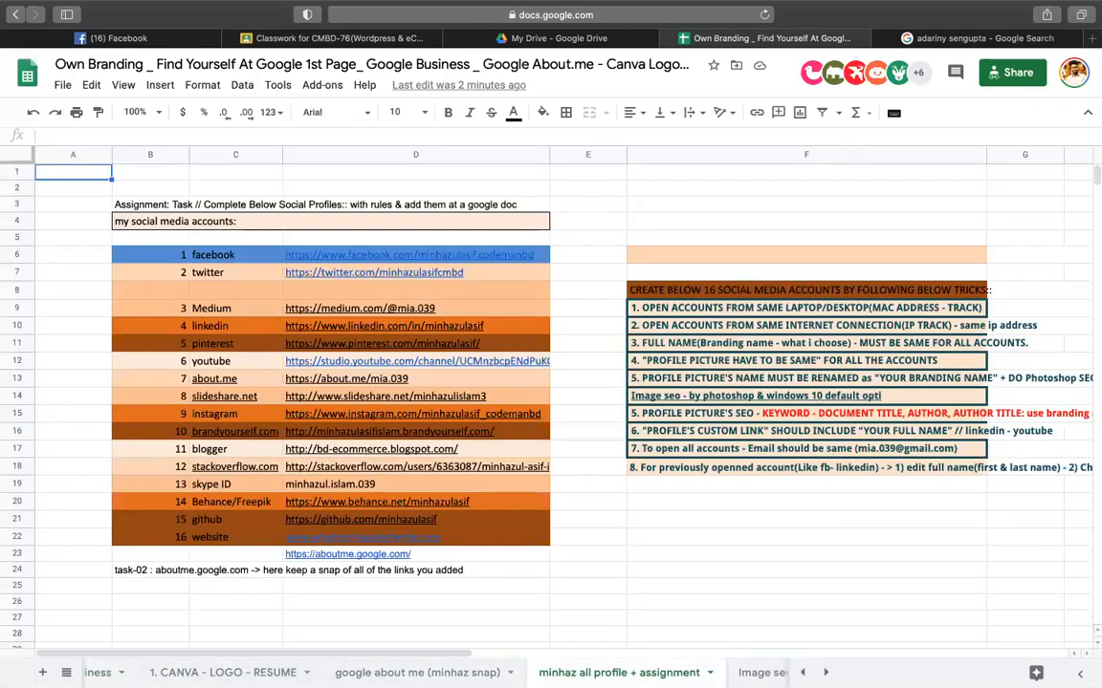
pyautogui.click(686, 522)
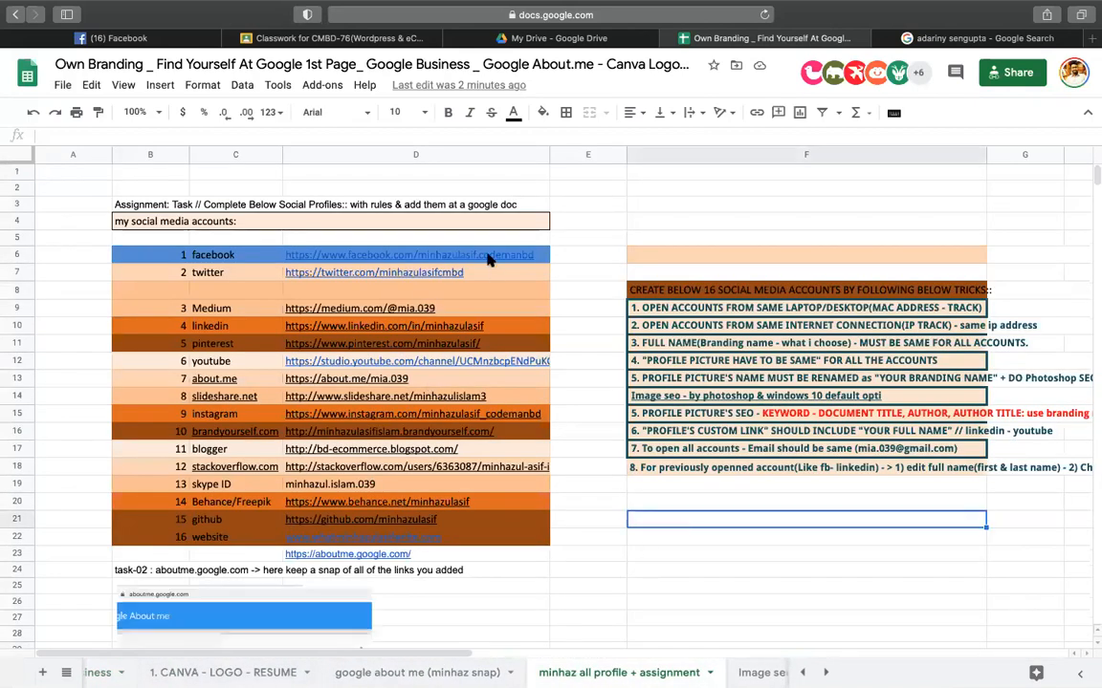
pyautogui.moveTo(487, 255); pyautogui.dragTo(478, 389)
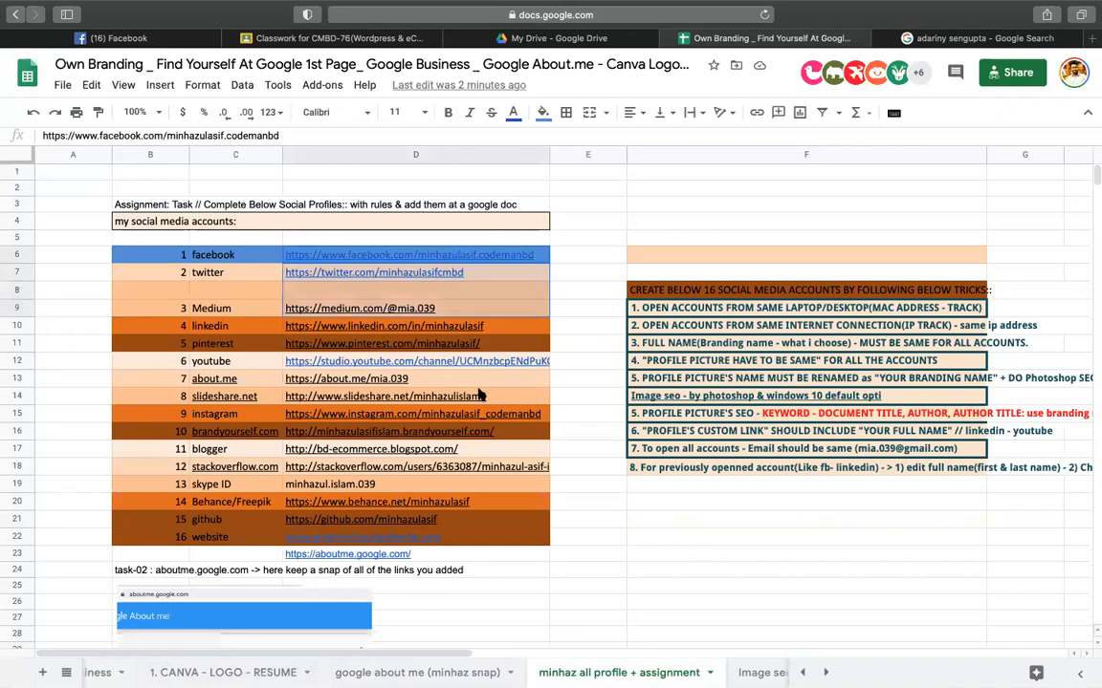
pyautogui.click(328, 294)
pyautogui.click(435, 254)
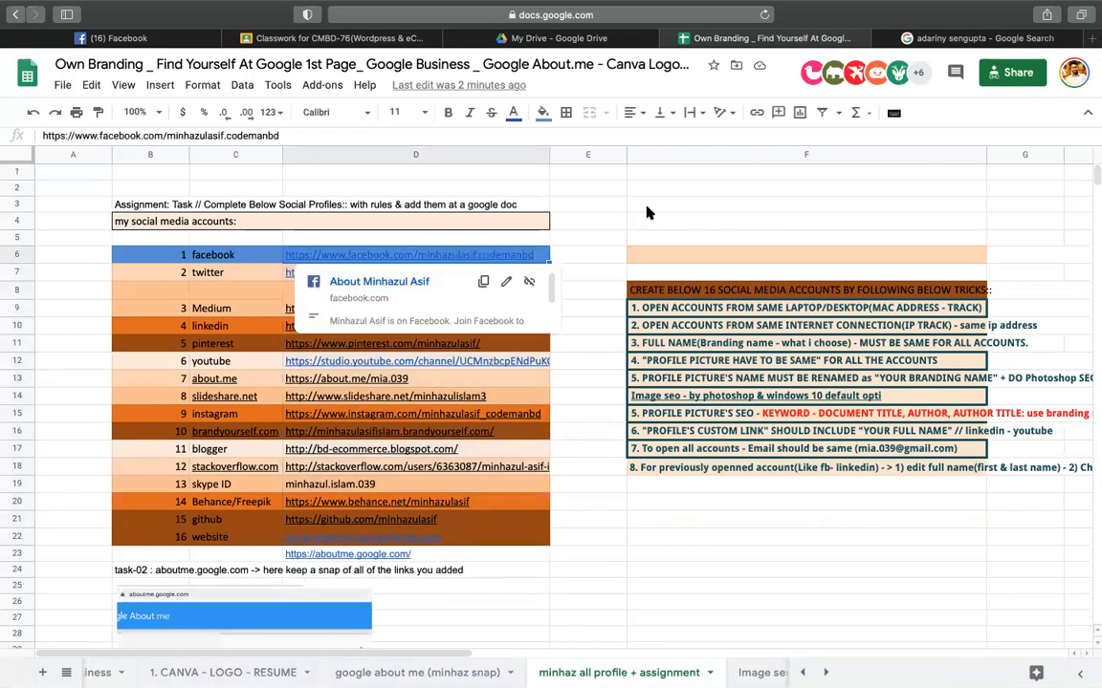
pyautogui.click(646, 205)
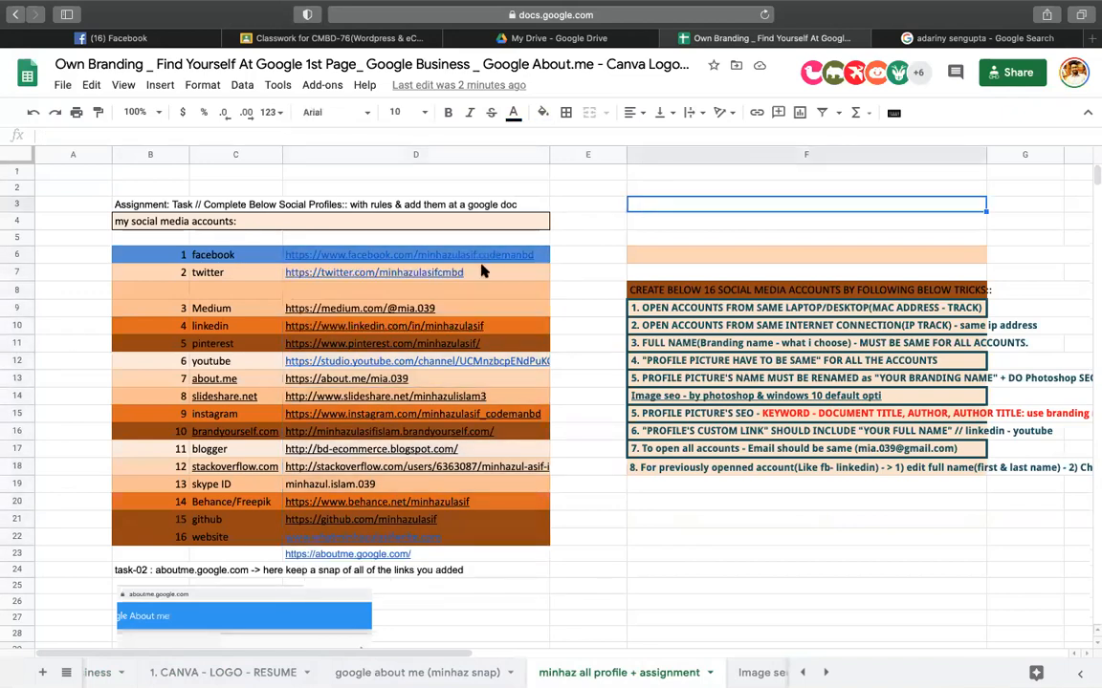
pyautogui.click(588, 238)
pyautogui.click(416, 327)
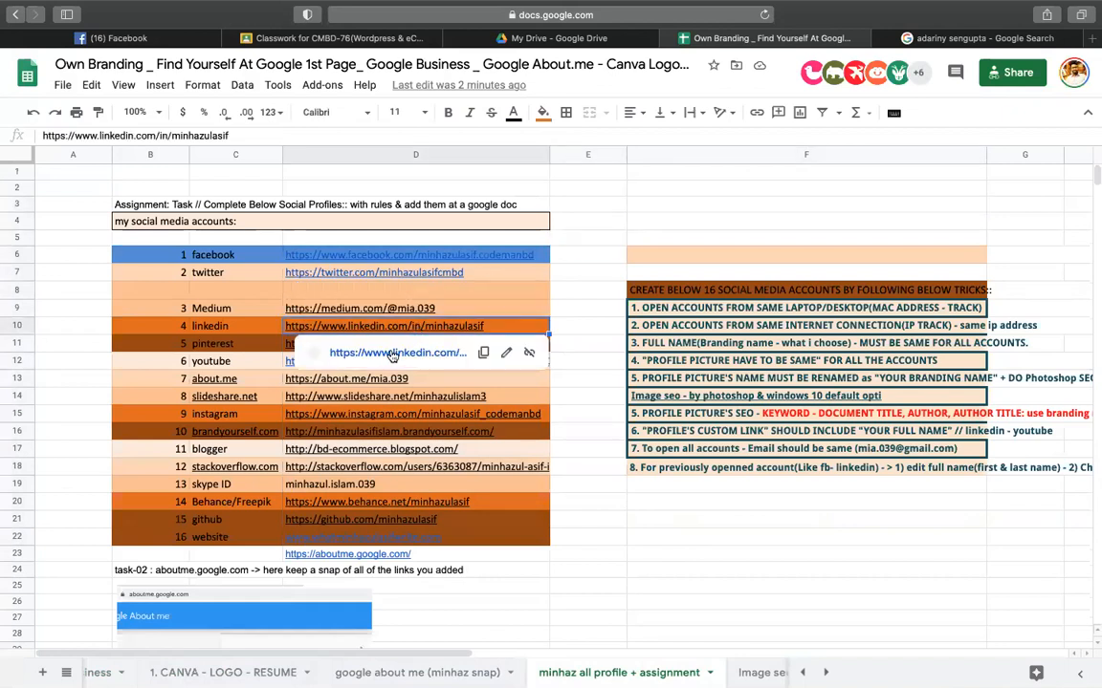
pyautogui.click(449, 350)
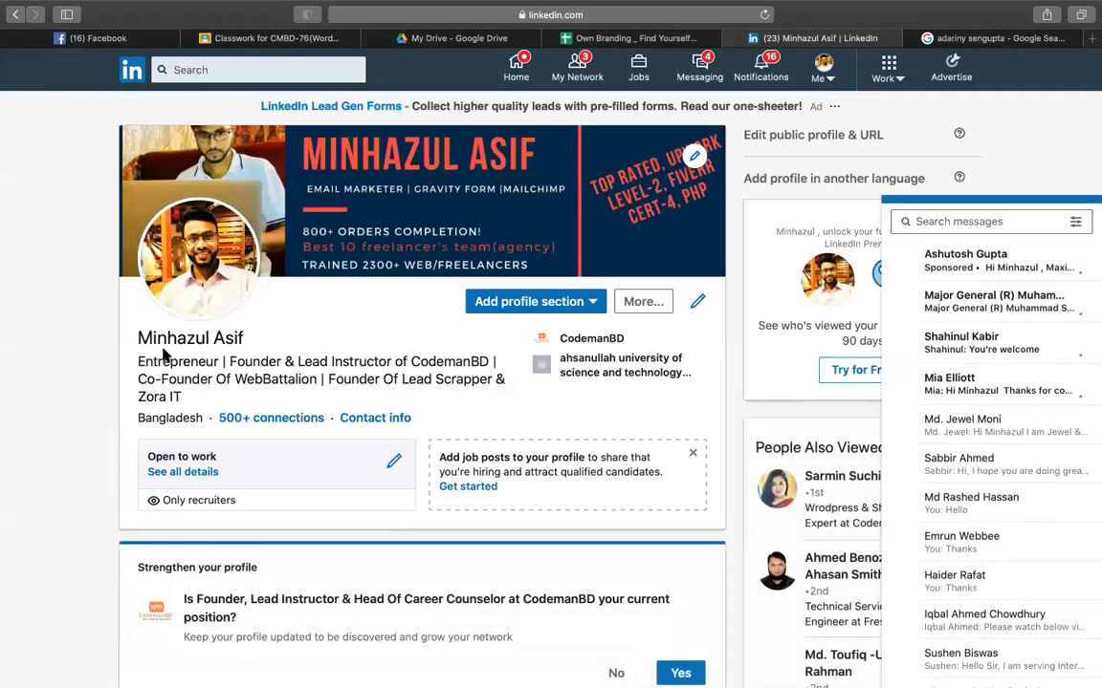
# - Expand the LinkedIn profile's full About text and look over its skill list
pyautogui.scroll(-3, 162, 376)
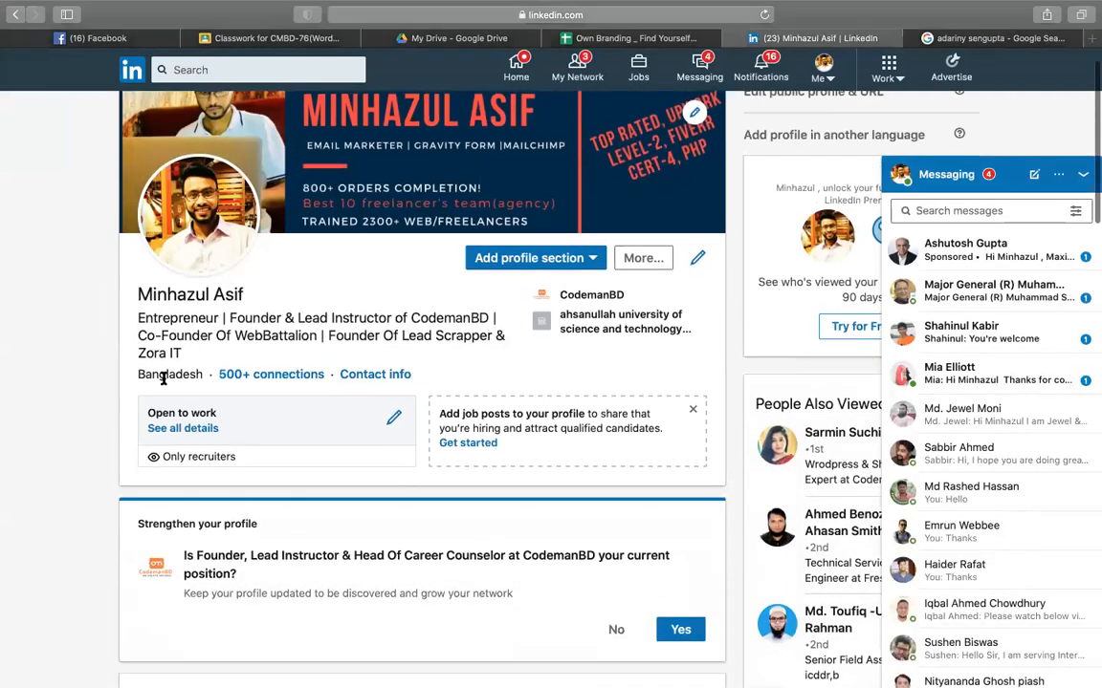
pyautogui.scroll(-3, 162, 379)
pyautogui.scroll(-3, 167, 381)
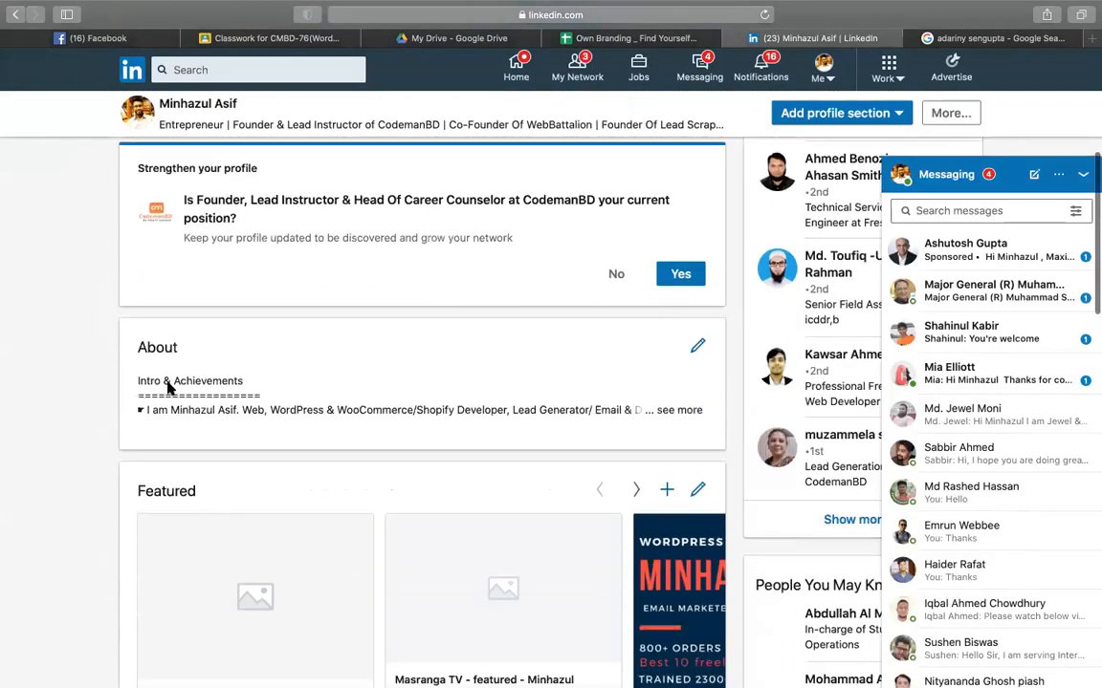
pyautogui.click(679, 403)
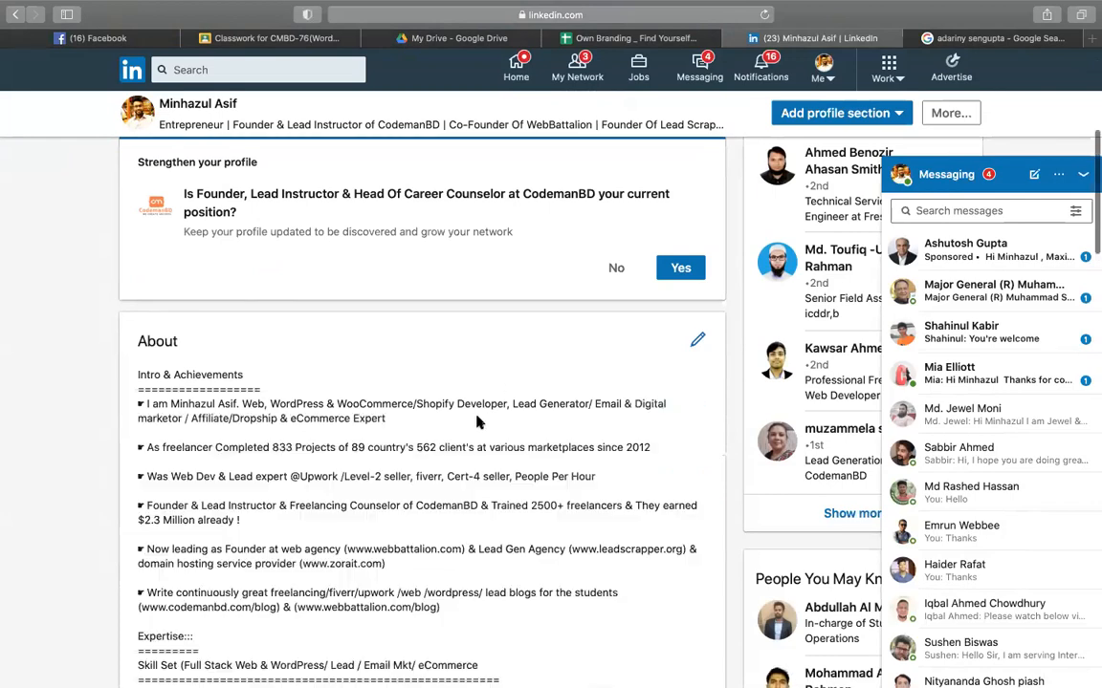
pyautogui.scroll(-2, 135, 217)
pyautogui.moveTo(162, 312); pyautogui.dragTo(342, 571)
pyautogui.scroll(-3, 342, 568)
pyautogui.click(220, 464)
pyautogui.scroll(-5, 234, 438)
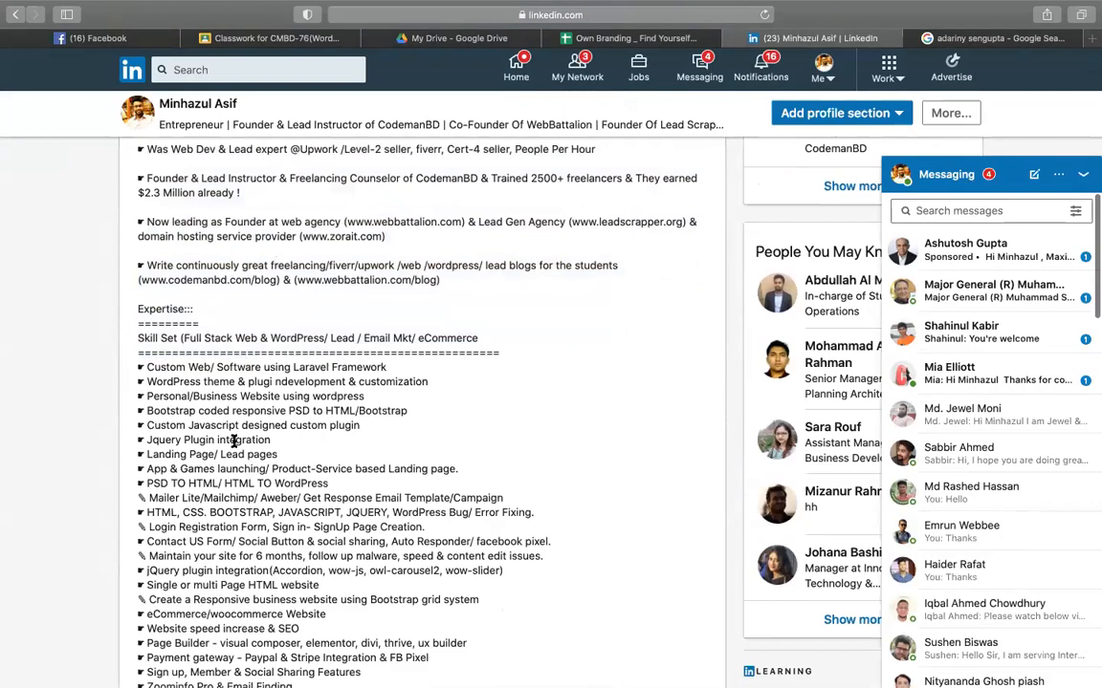
pyautogui.moveTo(140, 262); pyautogui.dragTo(333, 559)
pyautogui.click(108, 442)
# - Scroll through the profile's Experience entries, then return to the Own Branding spreadsheet
pyautogui.scroll(-5, 239, 355)
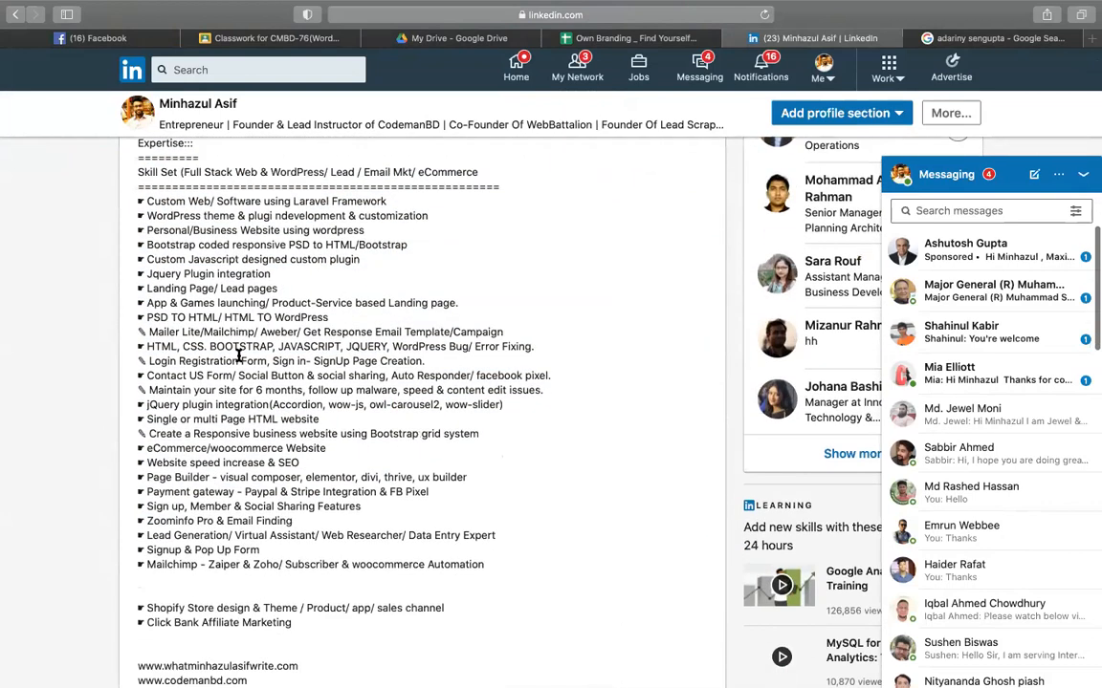
pyautogui.scroll(-10, 238, 222)
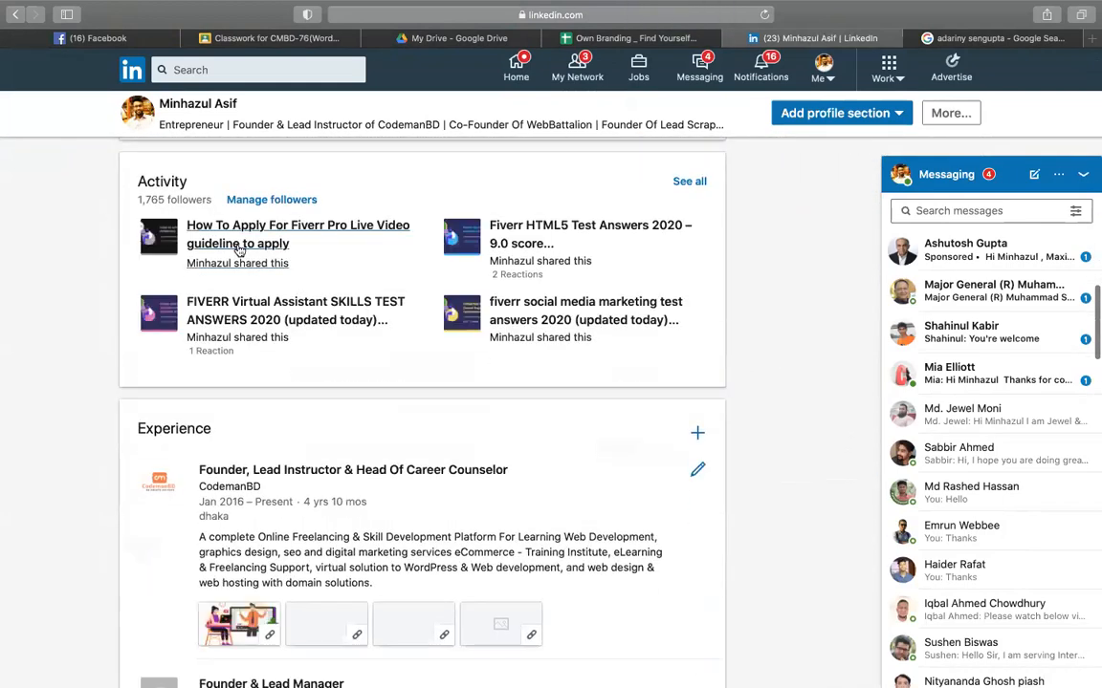
pyautogui.scroll(-2, 561, 328)
pyautogui.scroll(-2, 561, 327)
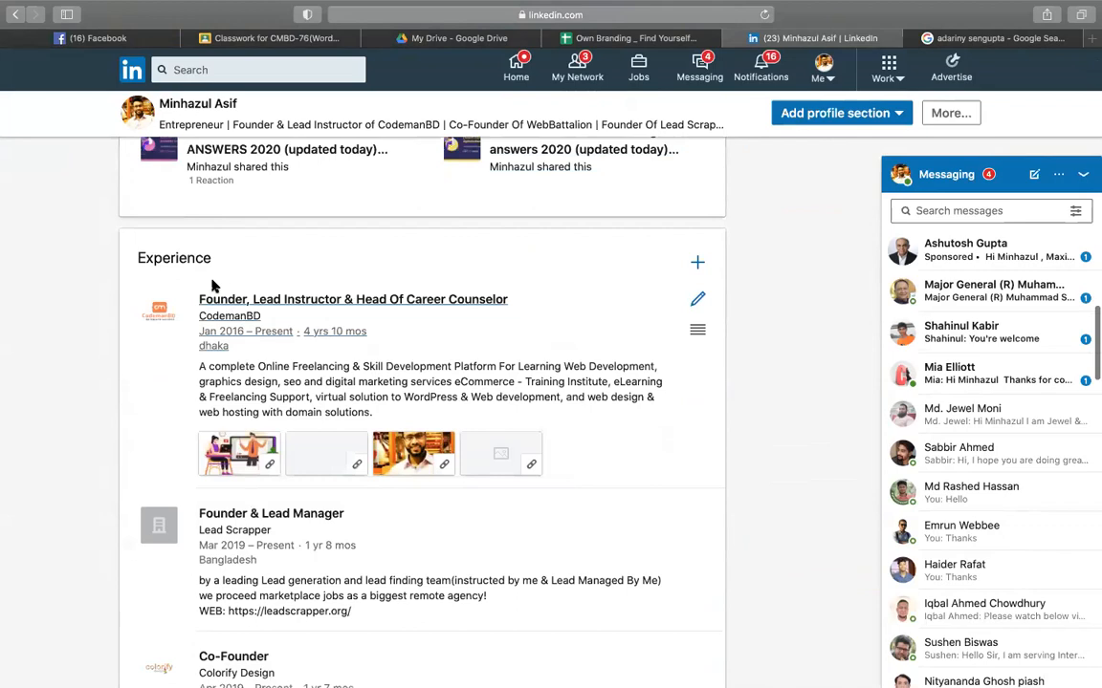
pyautogui.scroll(-1, 204, 354)
pyautogui.scroll(-5, 204, 354)
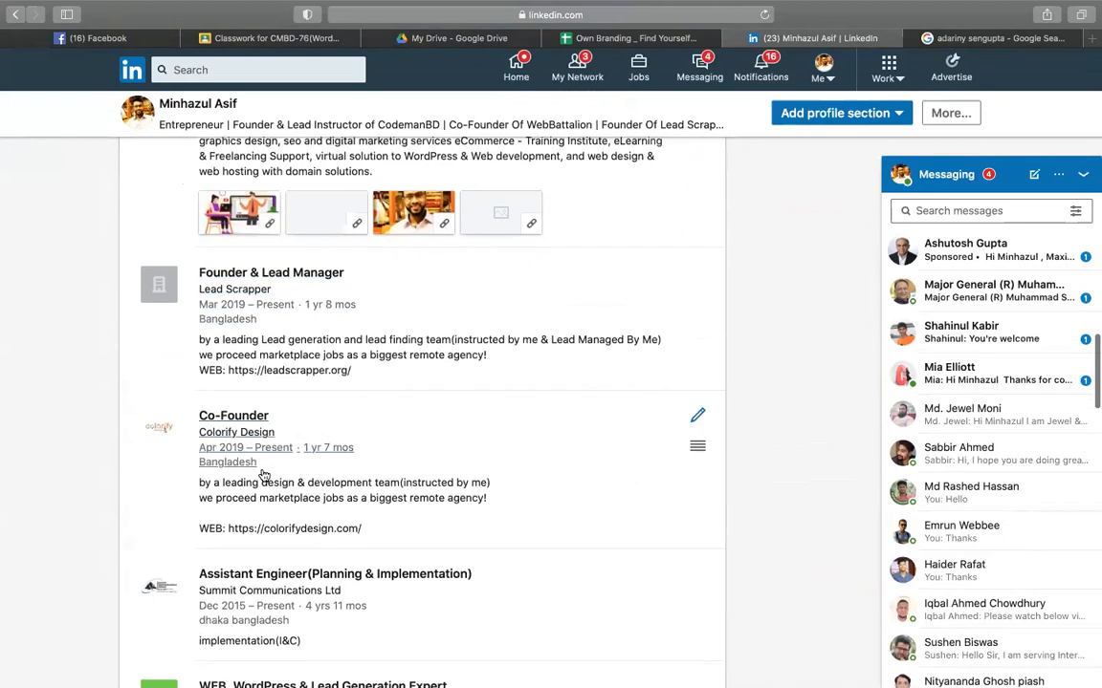
pyautogui.scroll(-4, 330, 483)
pyautogui.scroll(-1, 330, 483)
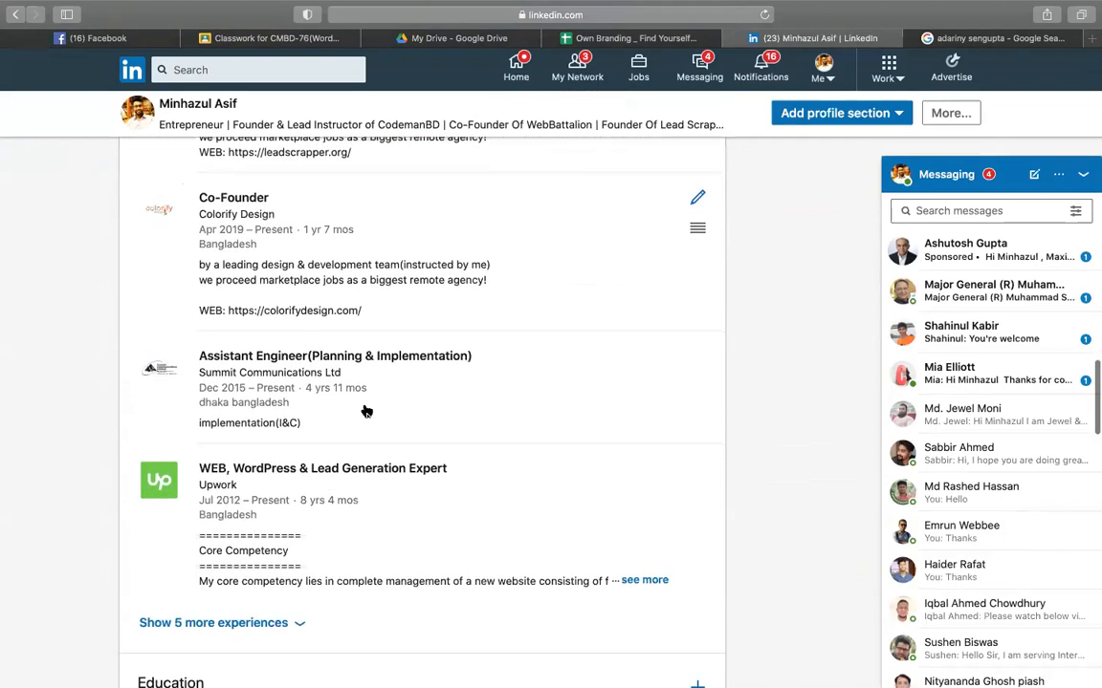
pyautogui.click(608, 40)
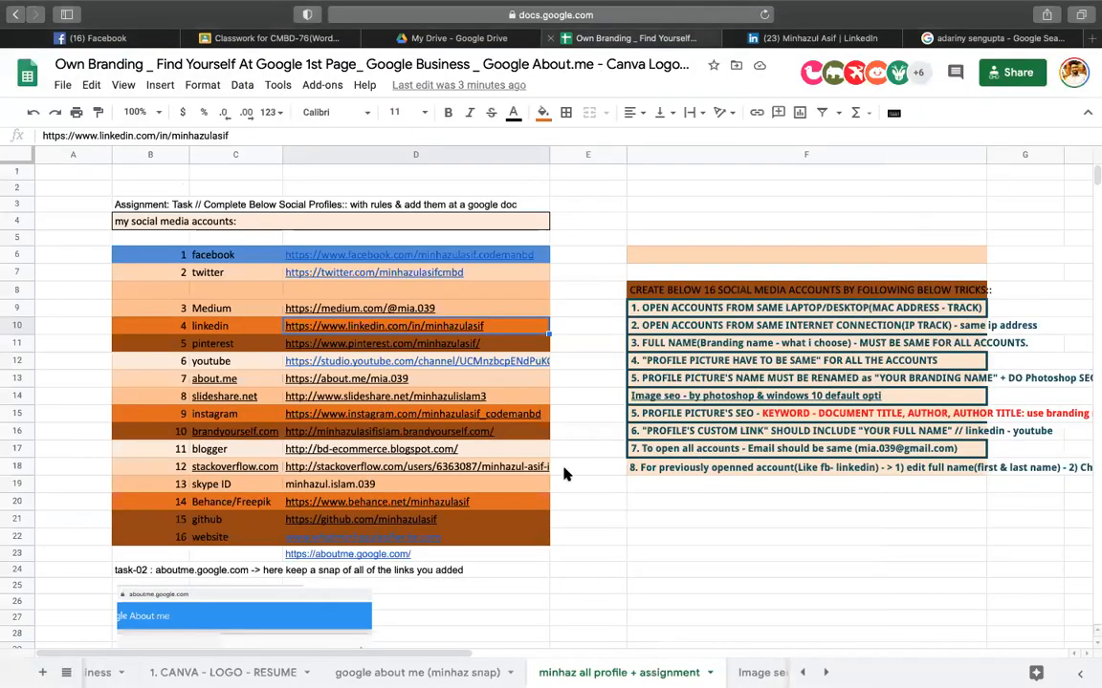
# - Dismiss the LinkedIn link preview and scroll around the social links sheet
pyautogui.click(660, 534)
pyautogui.scroll(-1, 660, 534)
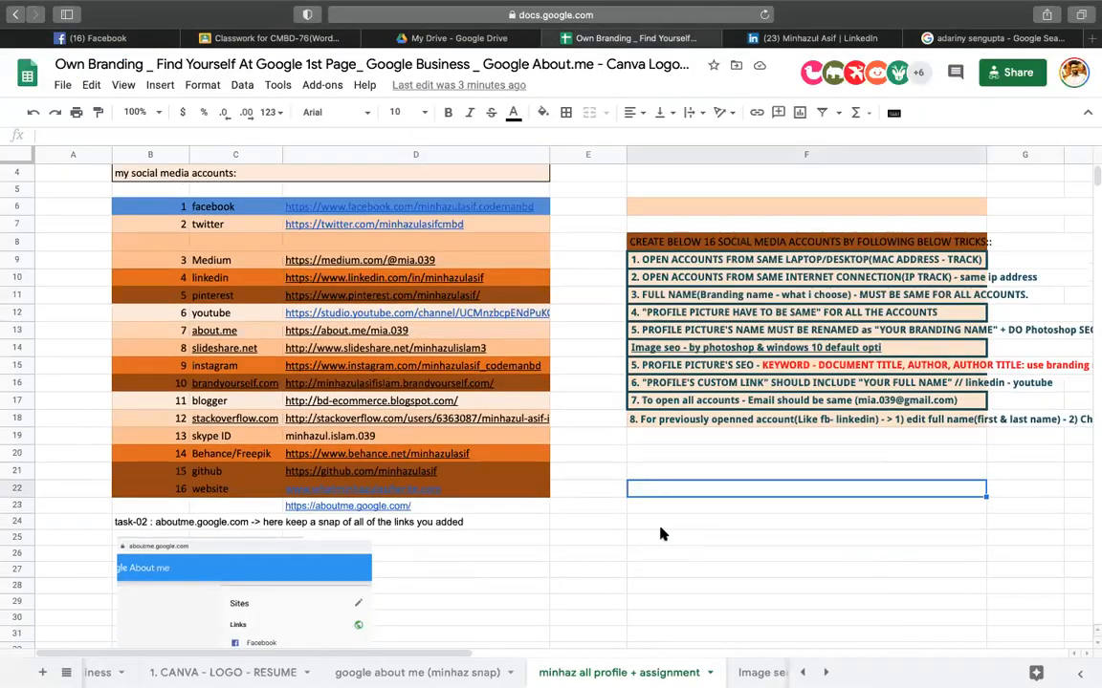
pyautogui.scroll(1, 633, 453)
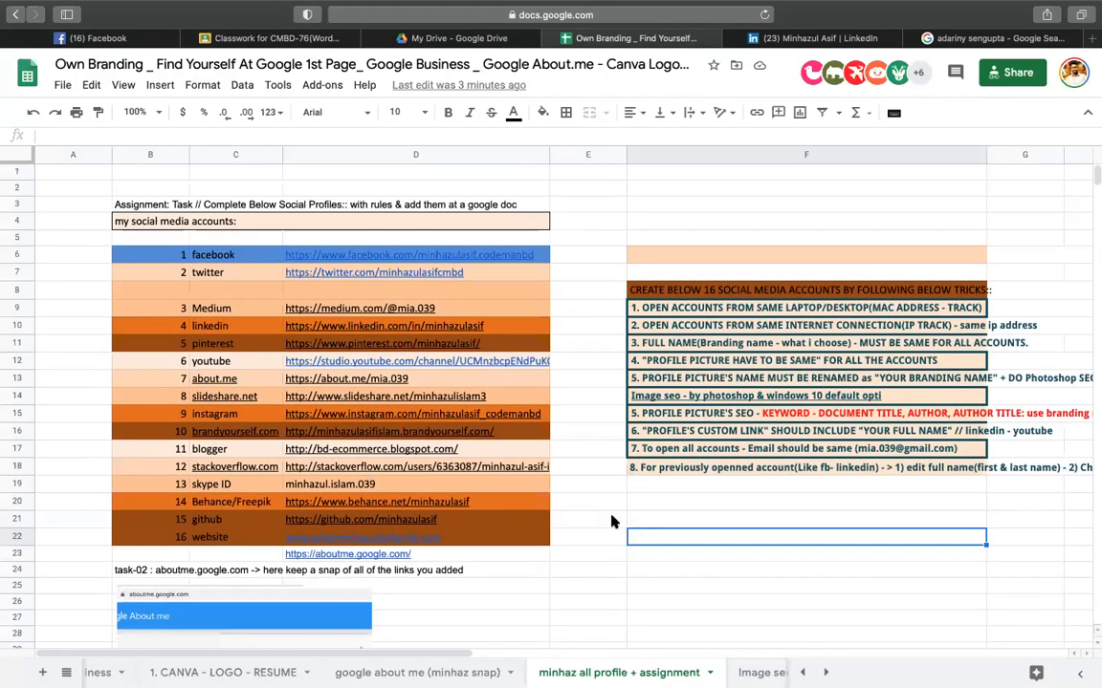
pyautogui.scroll(-10, 613, 522)
pyautogui.scroll(-1, 613, 522)
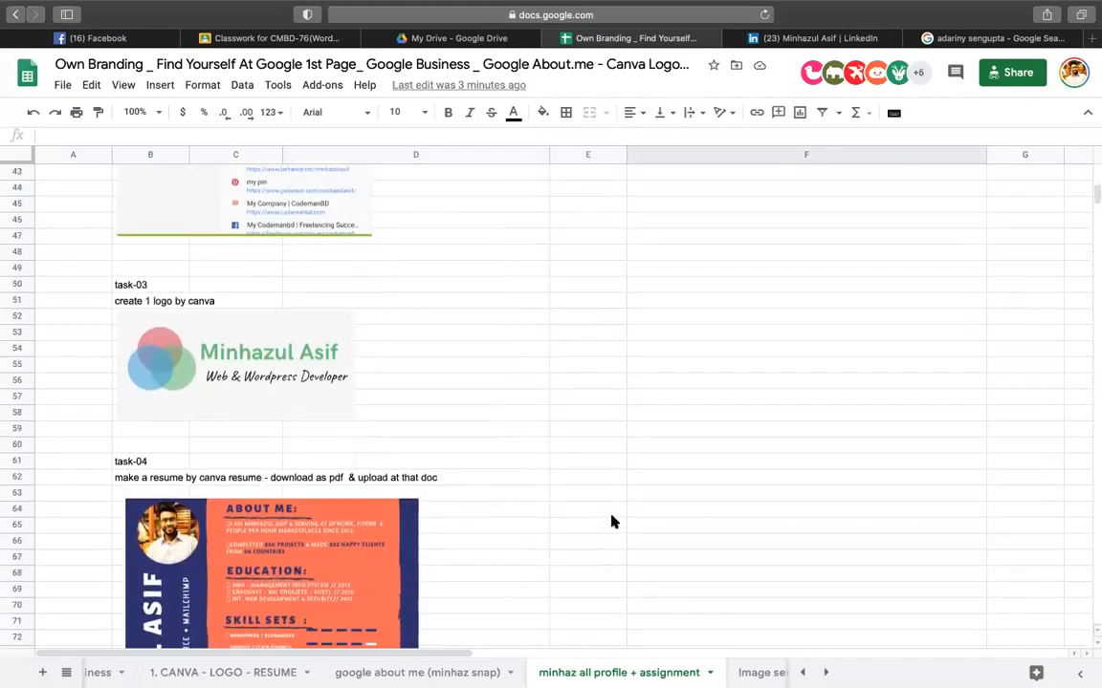
pyautogui.scroll(10, 613, 522)
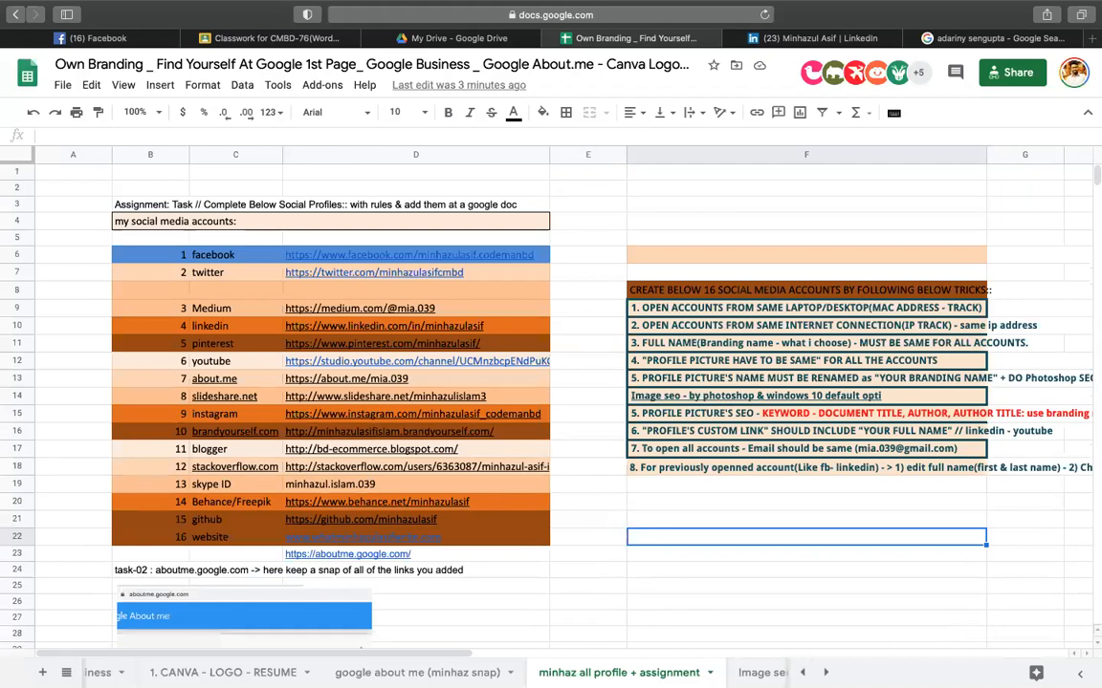
pyautogui.hscroll(3, 636, 656)
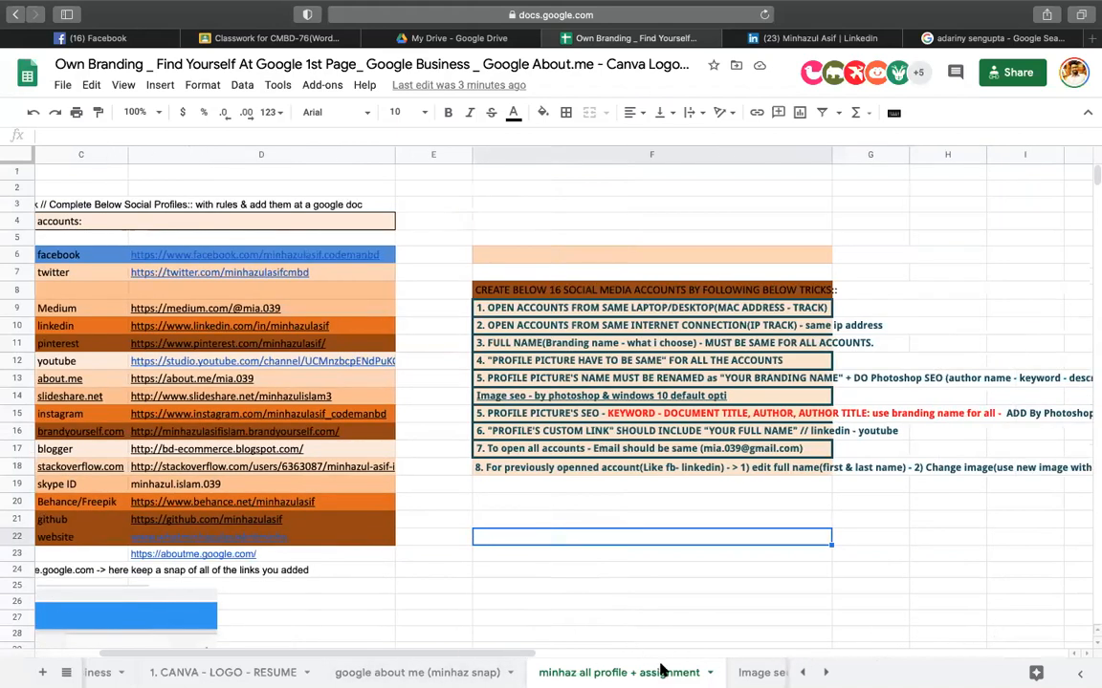
pyautogui.hscroll(5, 592, 672)
pyautogui.hscroll(2, 593, 672)
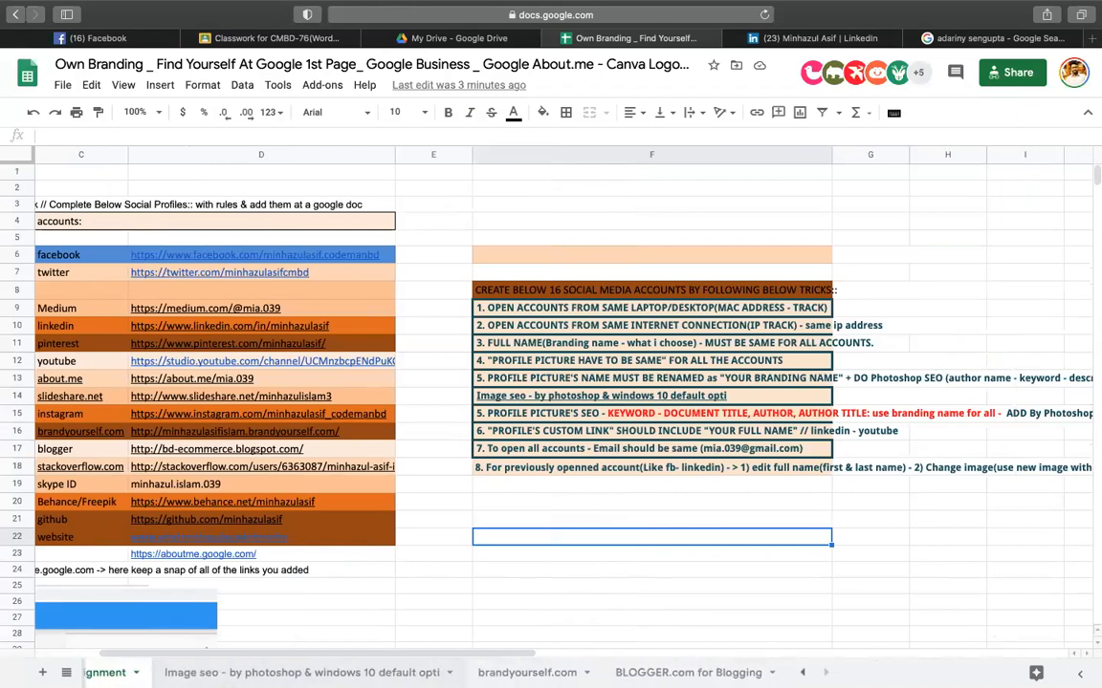
pyautogui.hscroll(-6, 593, 672)
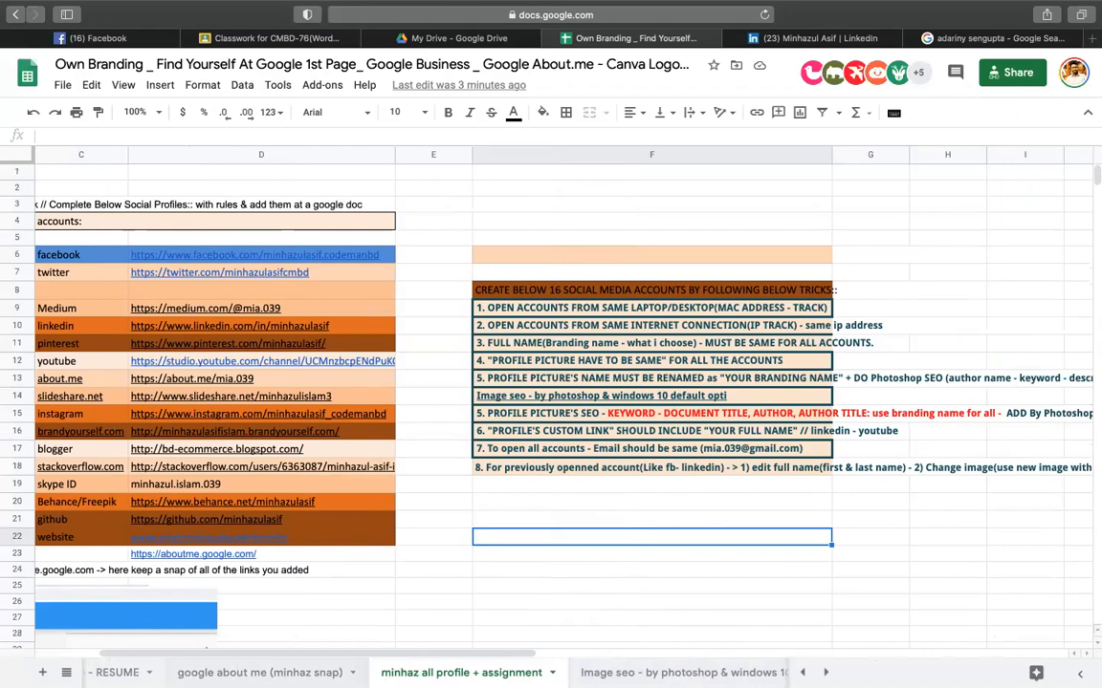
# - Look through the google about me, CANVA and OWN_BRANDING sheets, then go back to LinkedIn
pyautogui.click(259, 674)
pyautogui.click(117, 673)
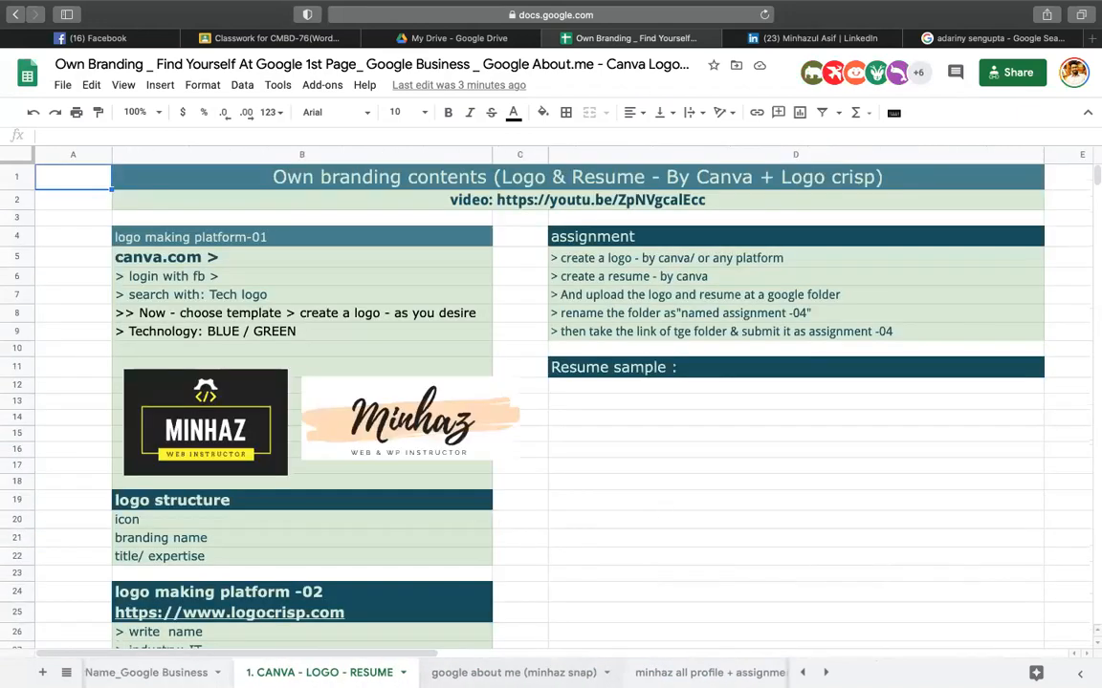
pyautogui.click(234, 673)
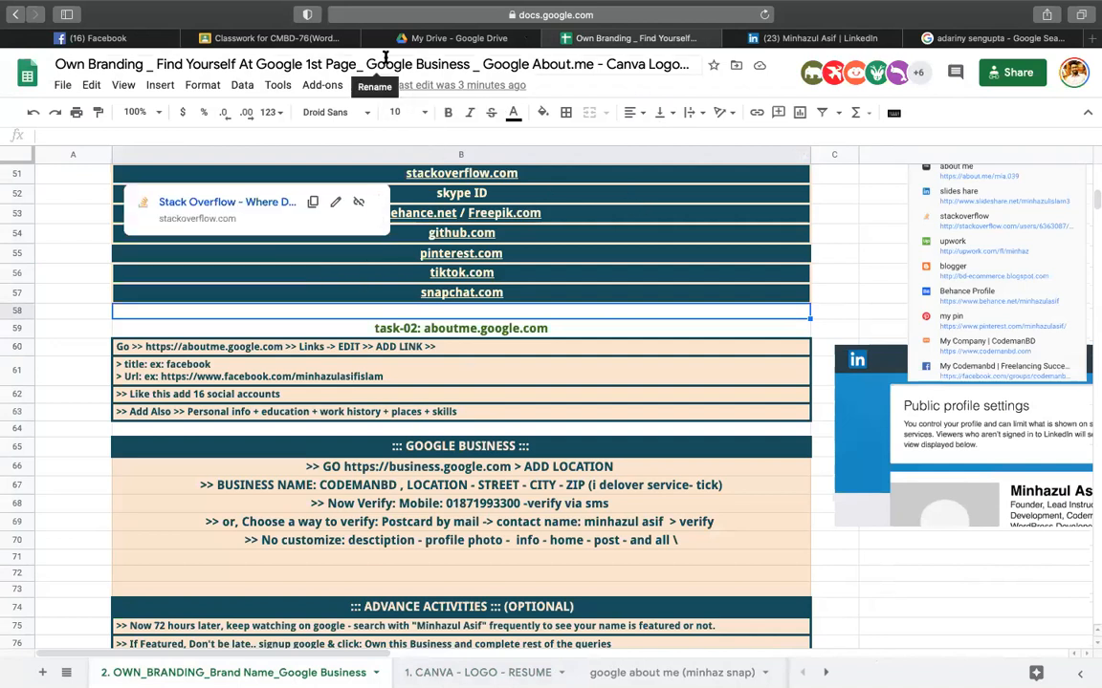
pyautogui.click(812, 40)
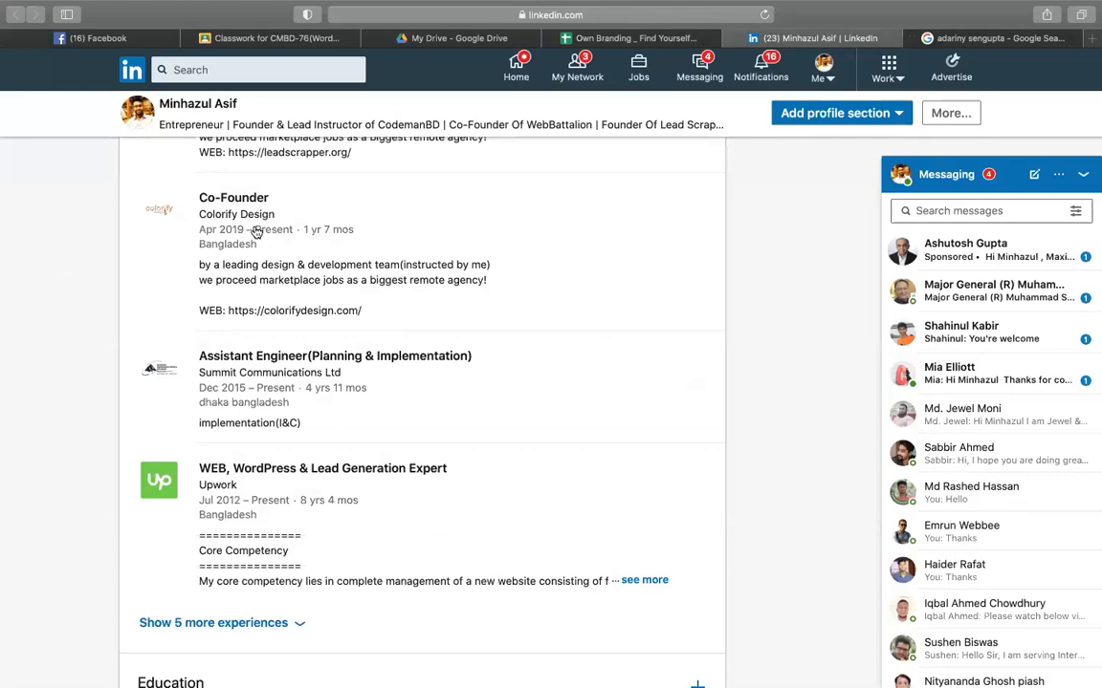
# - Browse the LinkedIn profile from Education down to Interests, then return to the spreadsheet
pyautogui.scroll(-5, 247, 249)
pyautogui.scroll(-3, 247, 251)
pyautogui.scroll(4, 247, 250)
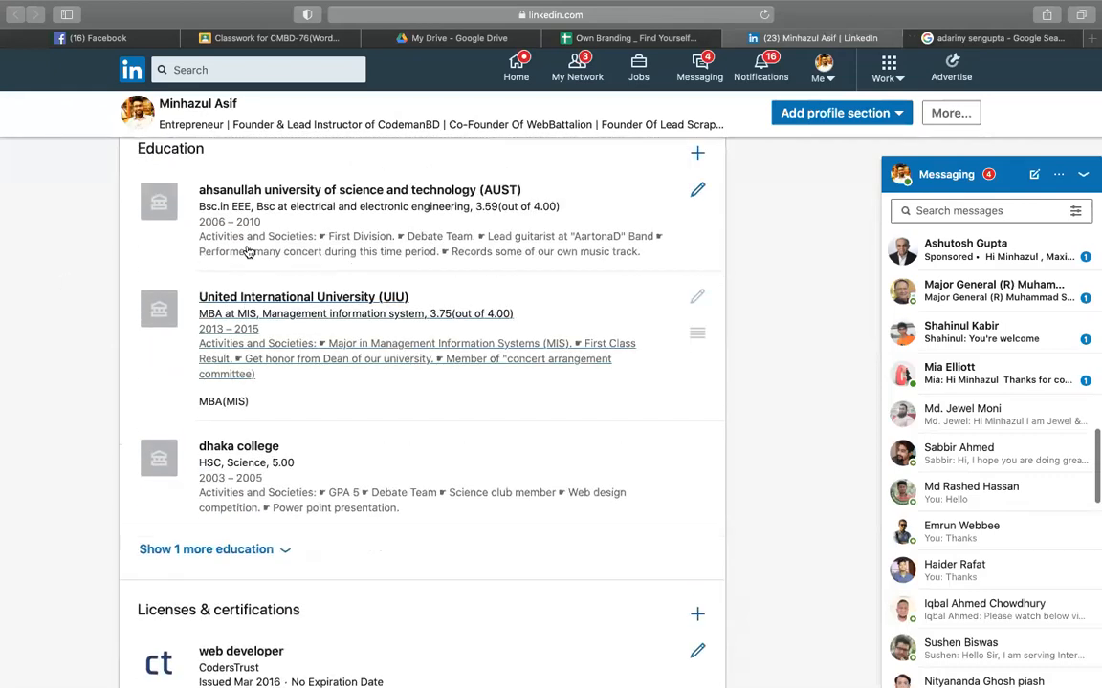
pyautogui.scroll(-2, 245, 284)
pyautogui.scroll(-5, 245, 284)
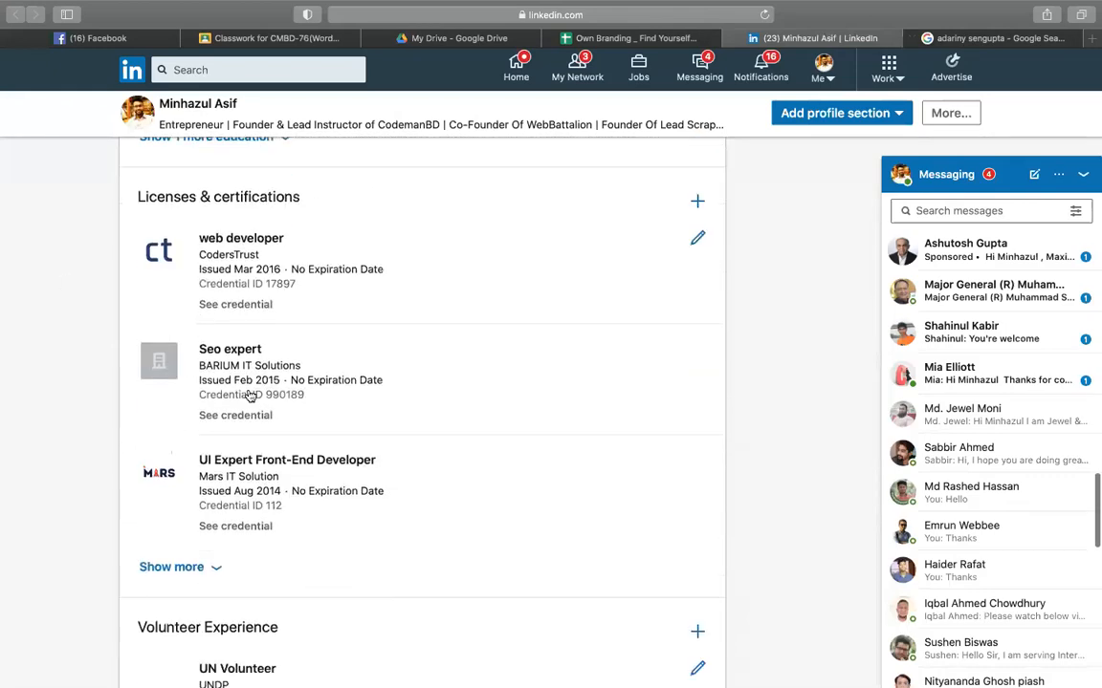
pyautogui.scroll(-2, 250, 396)
pyautogui.scroll(-2, 247, 393)
pyautogui.scroll(3, 246, 387)
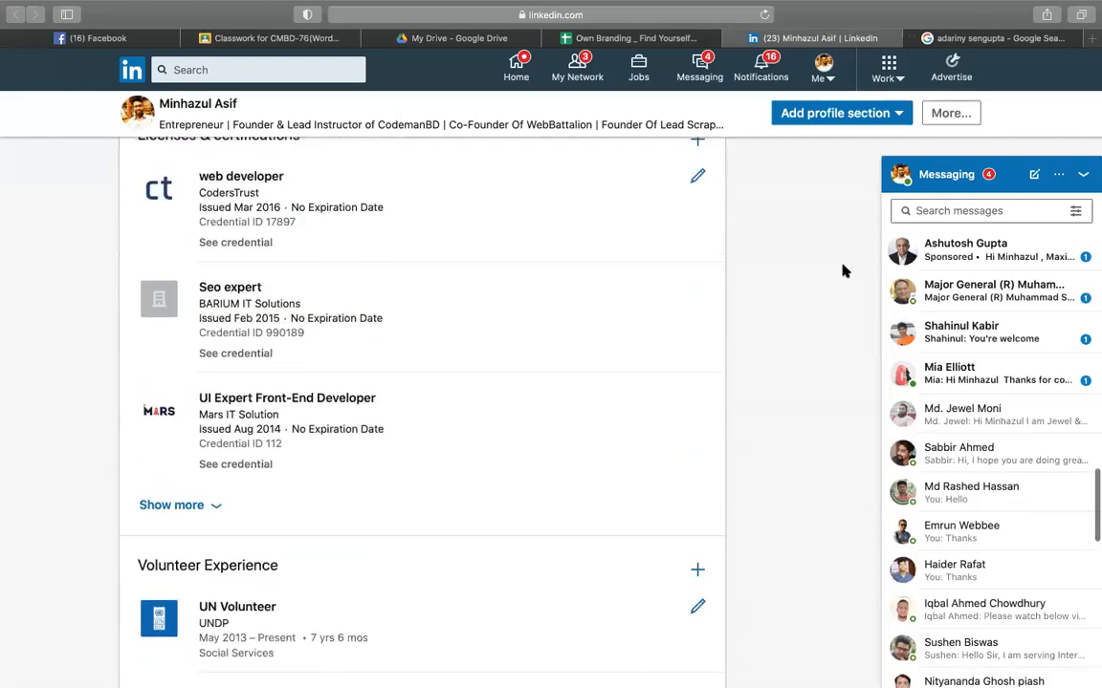
pyautogui.scroll(1, 758, 274)
pyautogui.scroll(-8, 758, 275)
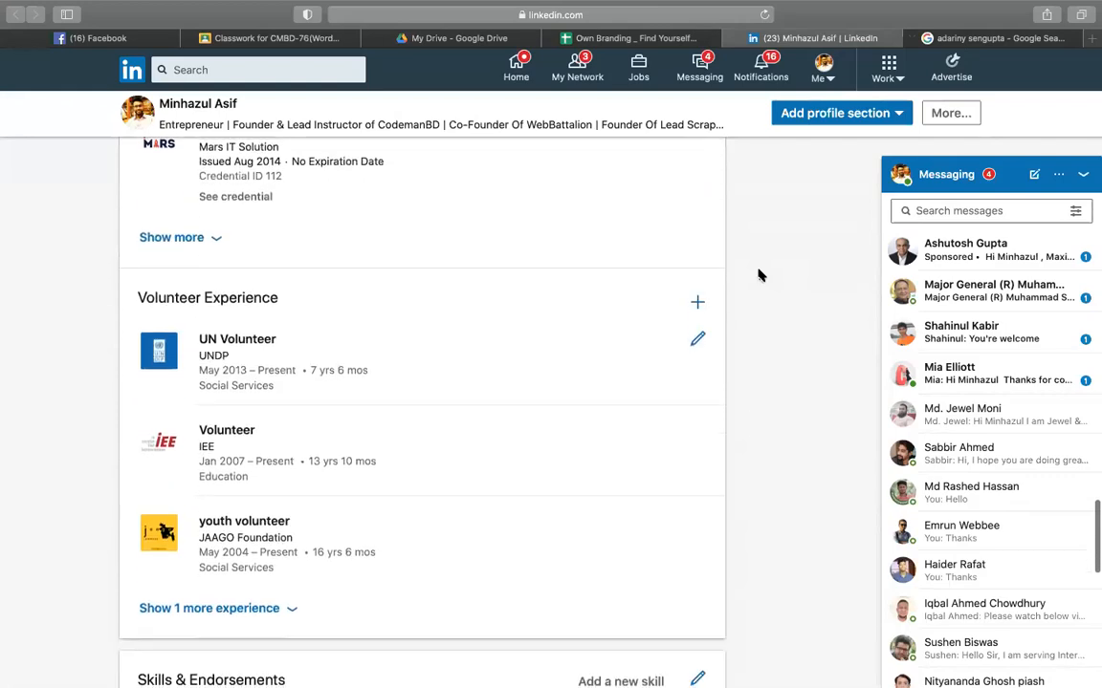
pyautogui.scroll(-2, 758, 275)
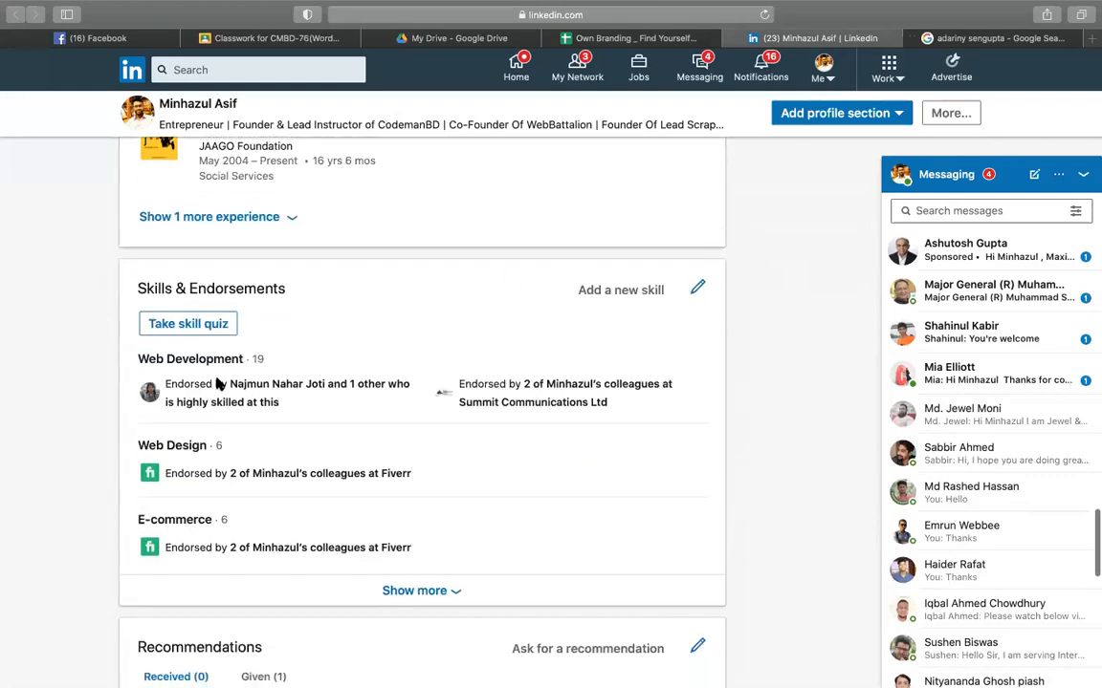
pyautogui.scroll(-5, 221, 504)
pyautogui.scroll(-8, 220, 508)
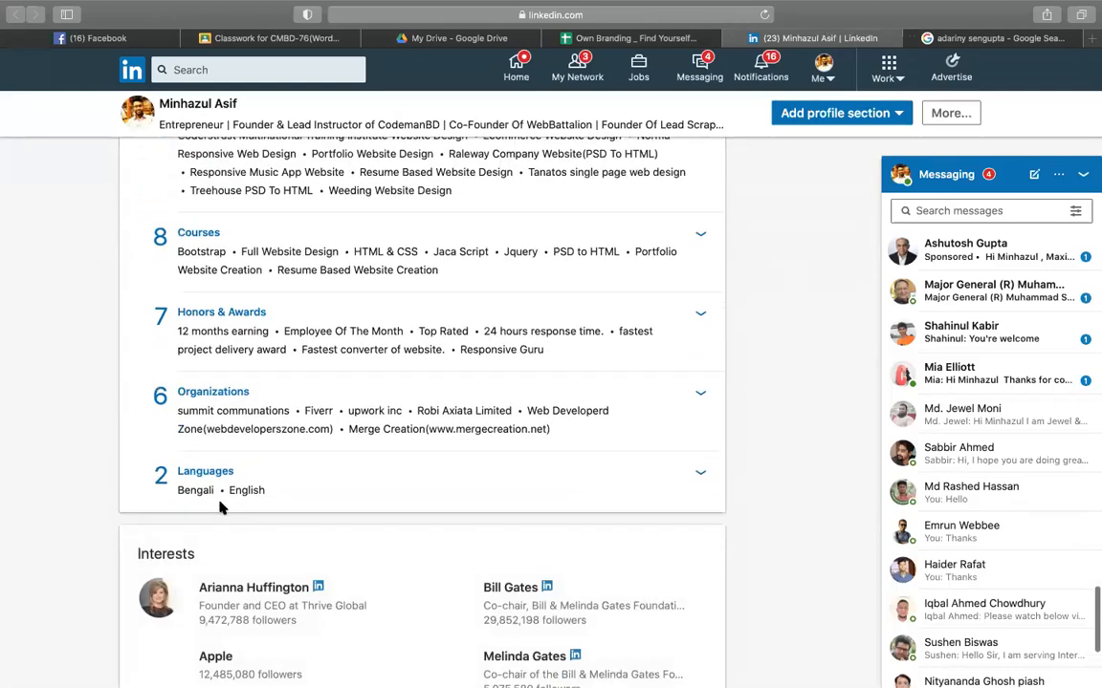
pyautogui.scroll(-5, 315, 443)
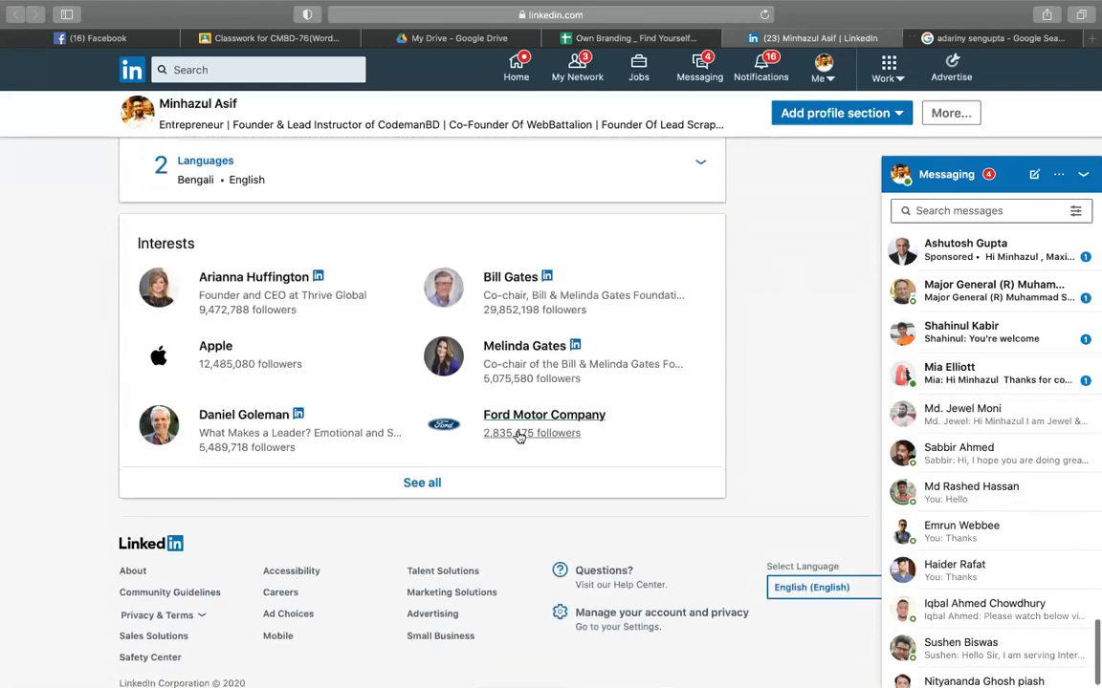
pyautogui.scroll(20, 517, 435)
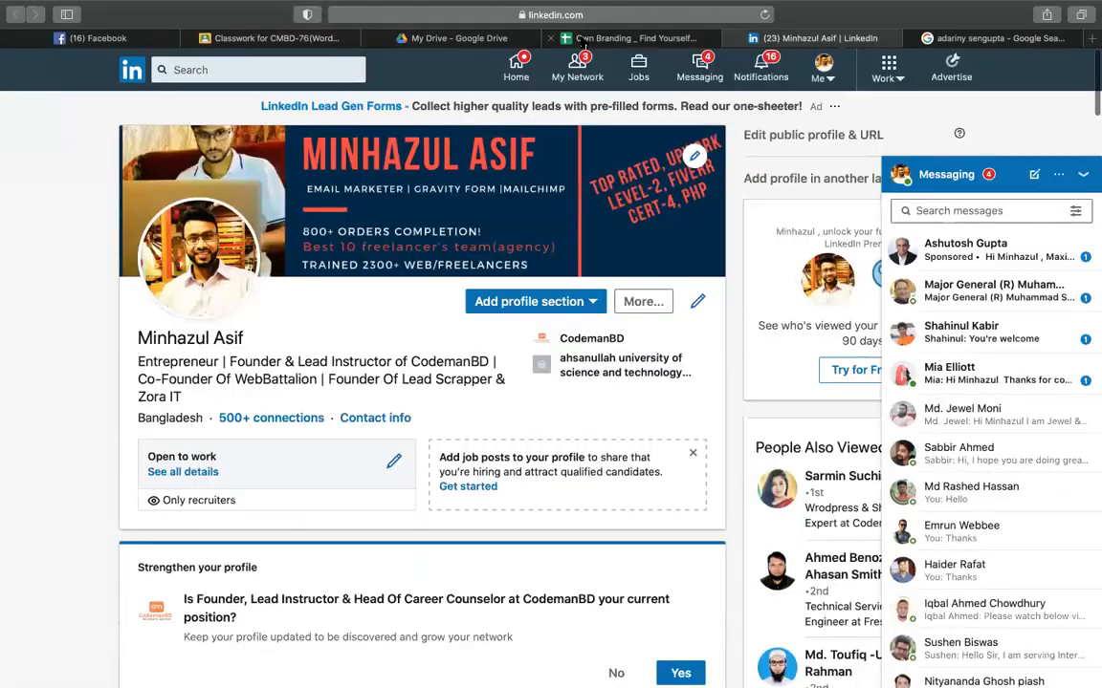
pyautogui.click(581, 40)
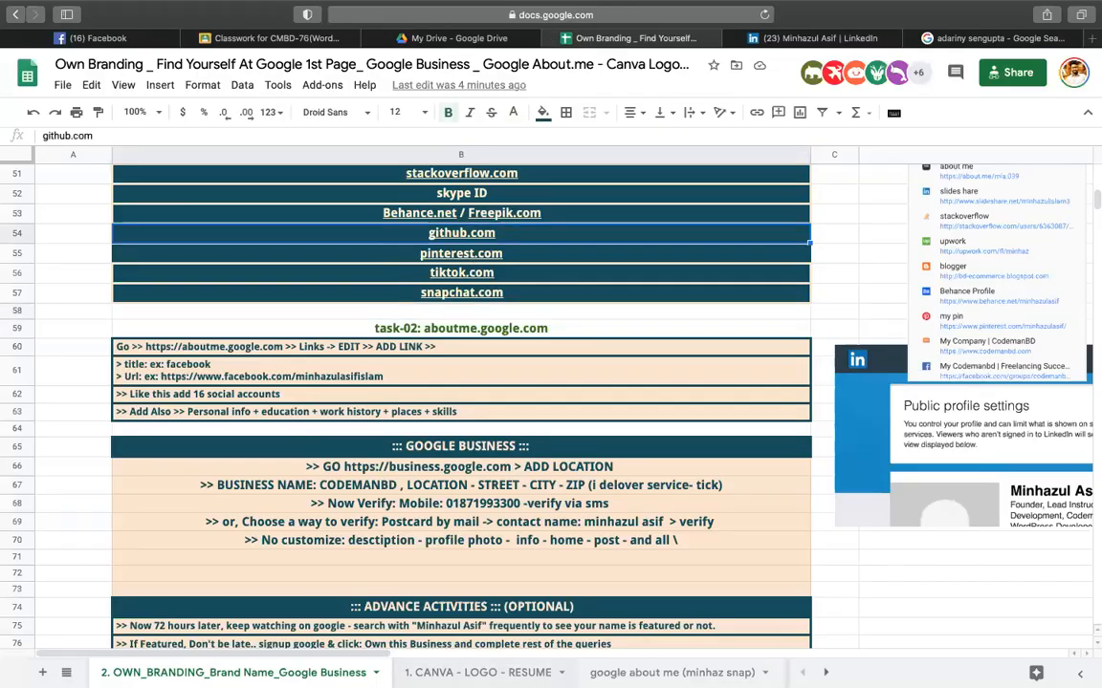
# - Open the Pinterest link in D11 of the 'minhaz all profile + assignment' sheet in a new tab
pyautogui.click(826, 673)
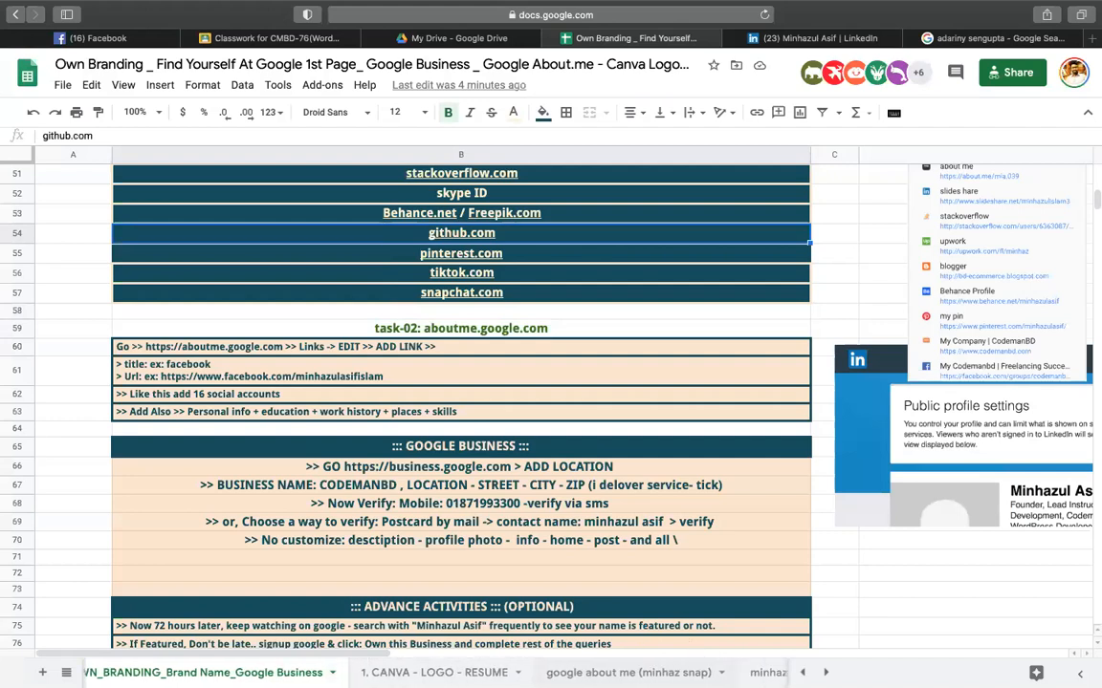
pyautogui.click(637, 673)
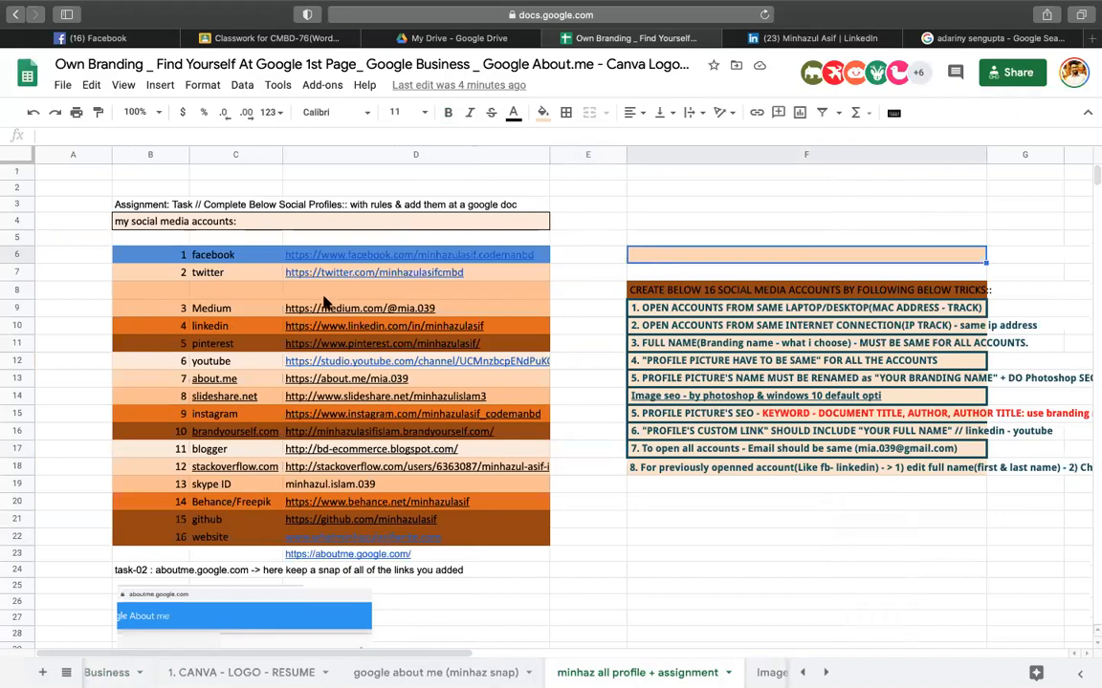
pyautogui.click(340, 347)
pyautogui.click(367, 369)
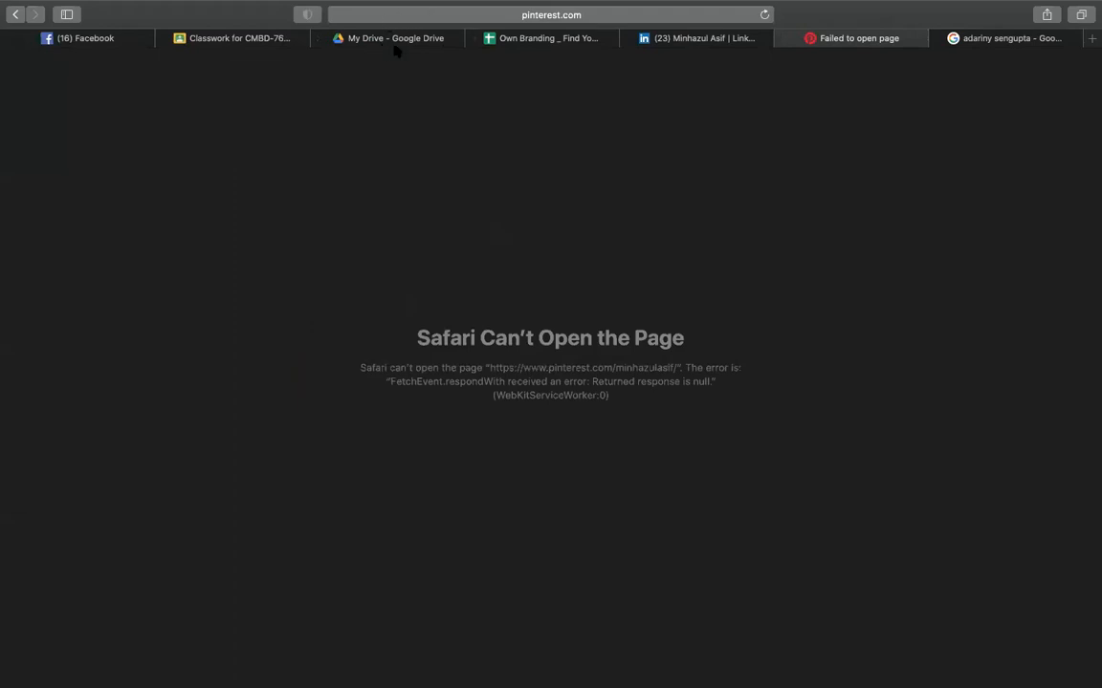
# - Retry the saved Pinterest profile address, then close the tab that still fails to load
pyautogui.click(579, 16)
pyautogui.click(527, 14)
pyautogui.press('BackSpace')
pyautogui.press('BackSpace')
pyautogui.press('BackSpace')
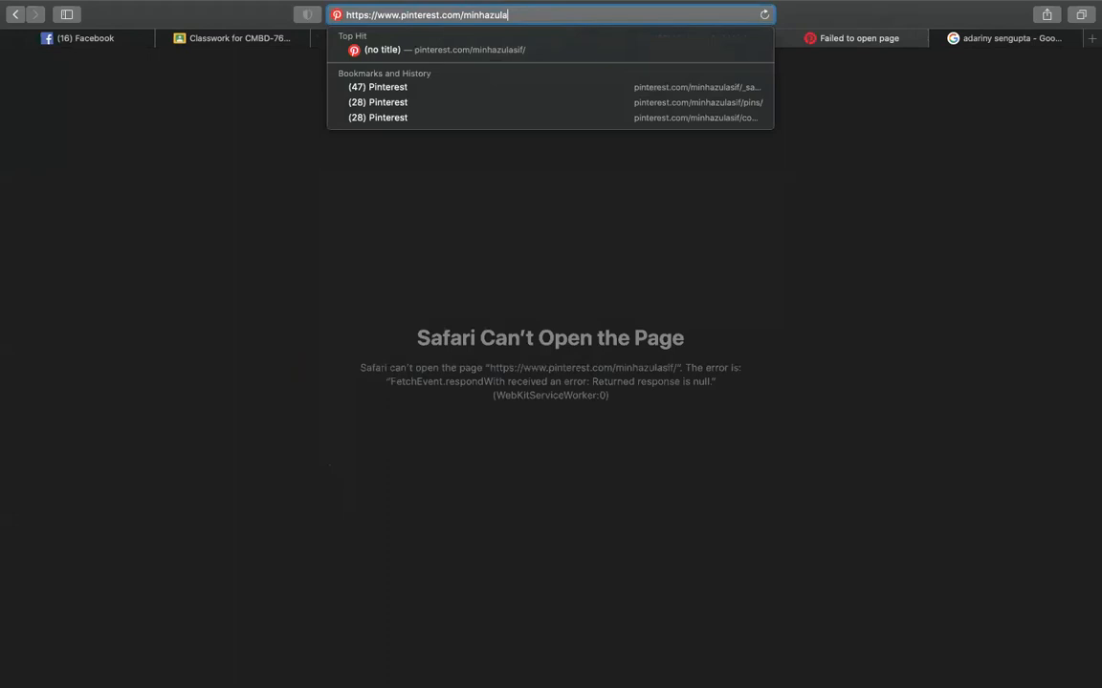
pyautogui.press('BackSpace')
pyautogui.press('BackSpace')
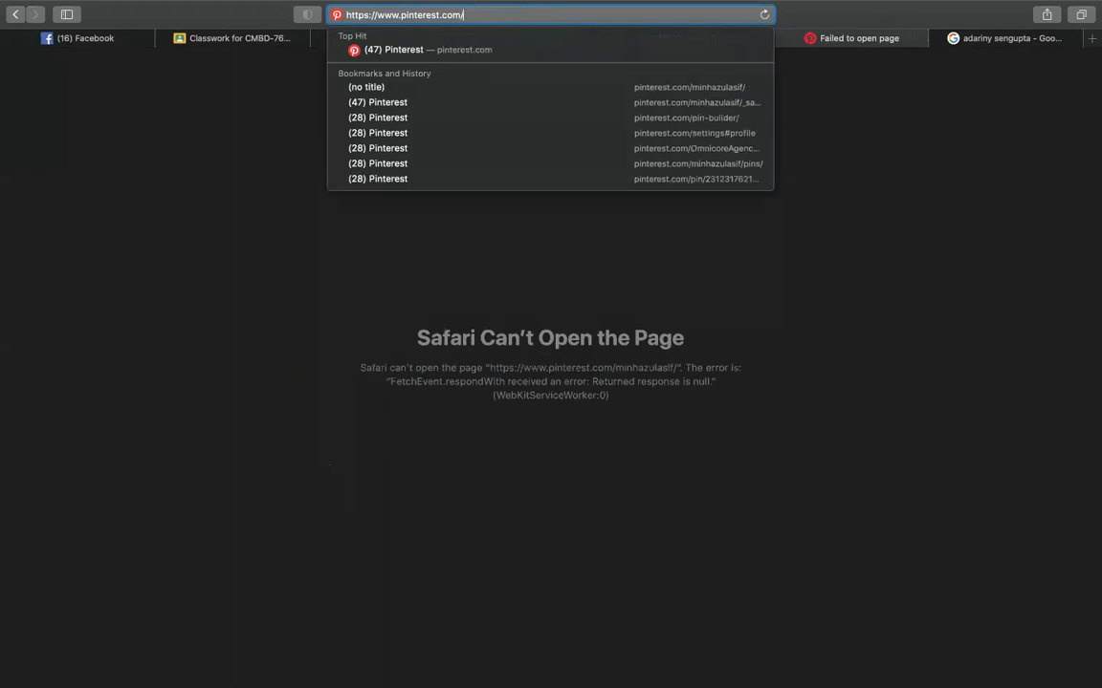
pyautogui.press('Down')
pyautogui.press('Down')
pyautogui.press('Down')
pyautogui.press('Down')
pyautogui.press('Down')
pyautogui.press('Up')
pyautogui.press('Up')
pyautogui.press('Up')
pyautogui.press('Return')
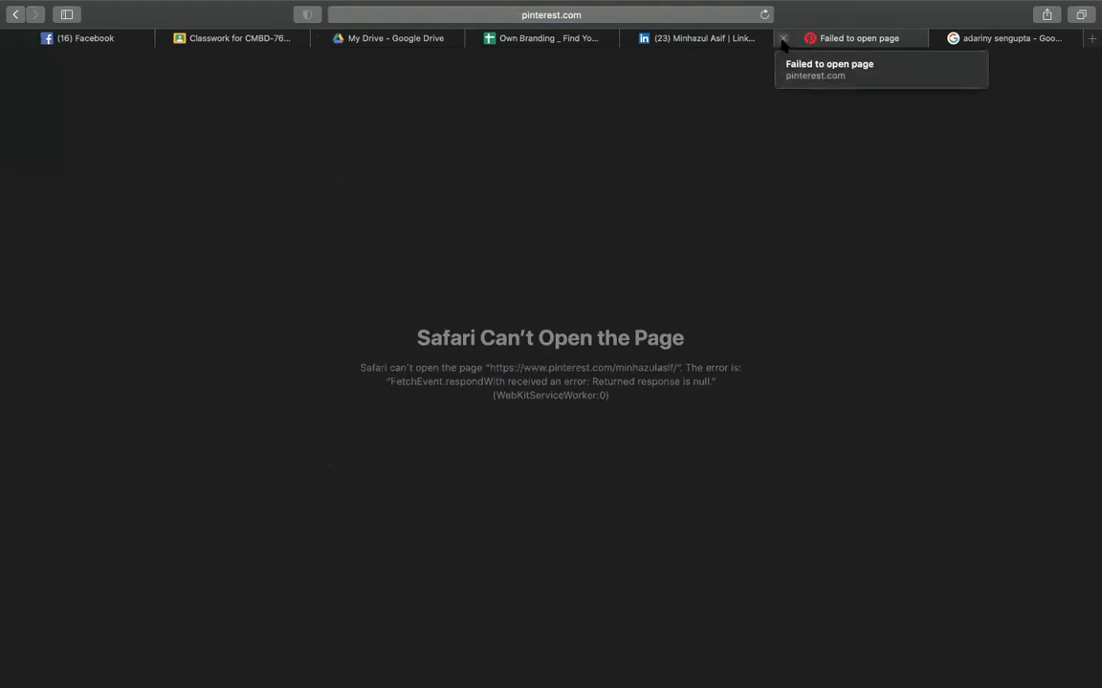
pyautogui.click(782, 38)
# - Close the stray about.me tab and open the Medium link in D9 in a new tab
pyautogui.click(639, 39)
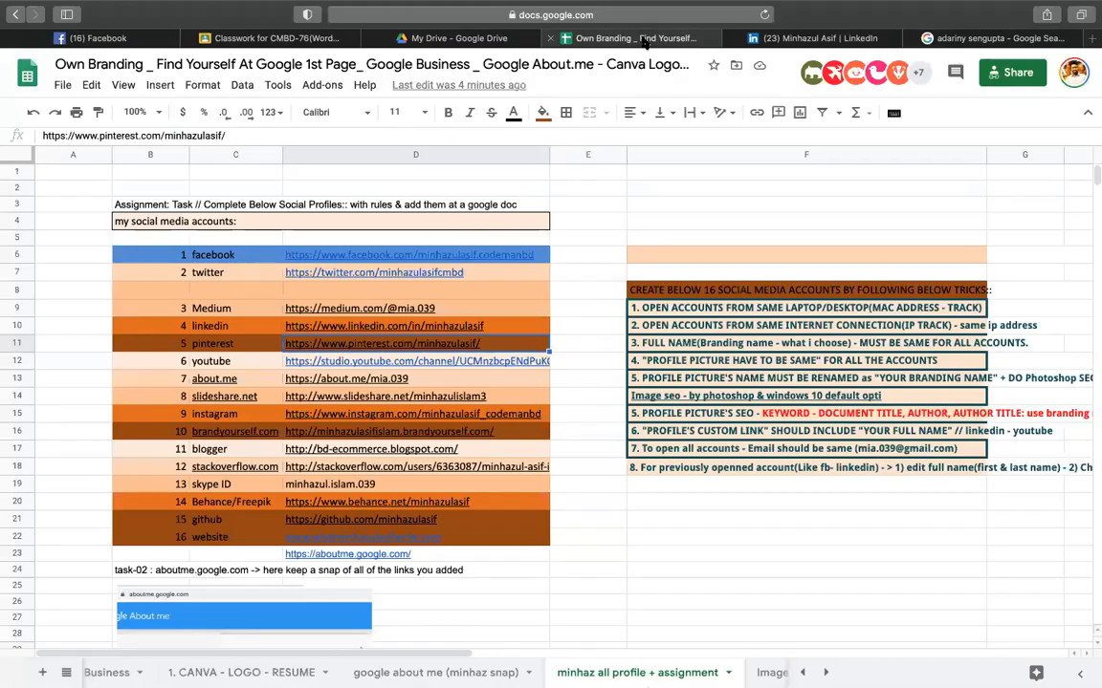
pyautogui.moveTo(430, 383)
pyautogui.click(347, 443)
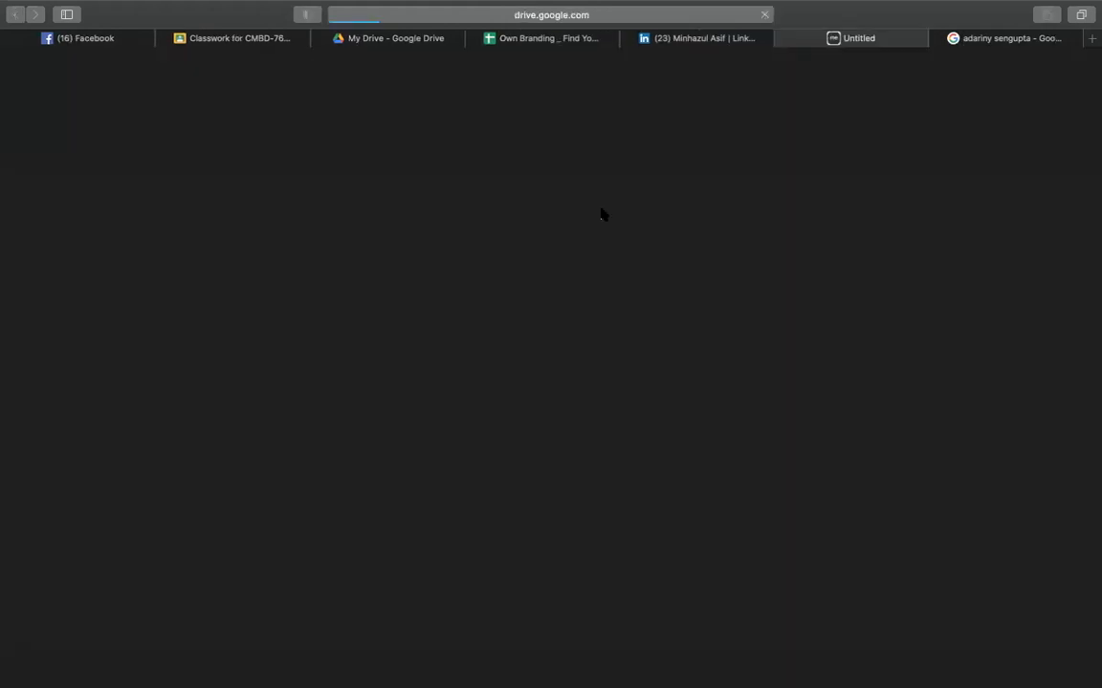
pyautogui.click(782, 38)
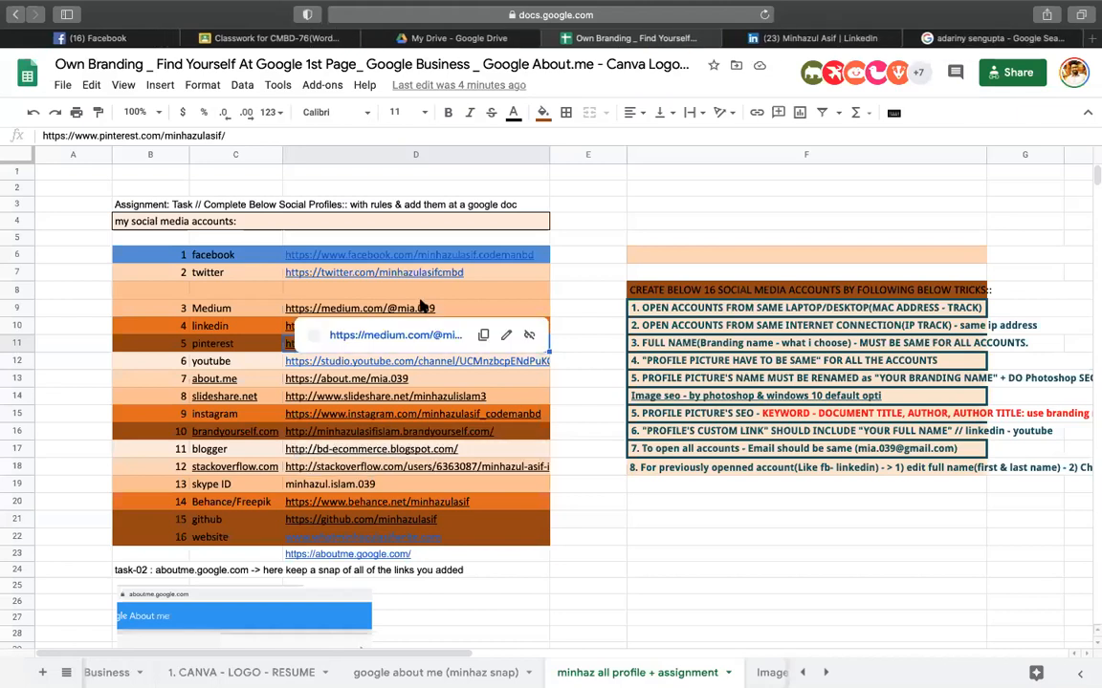
pyautogui.click(536, 308)
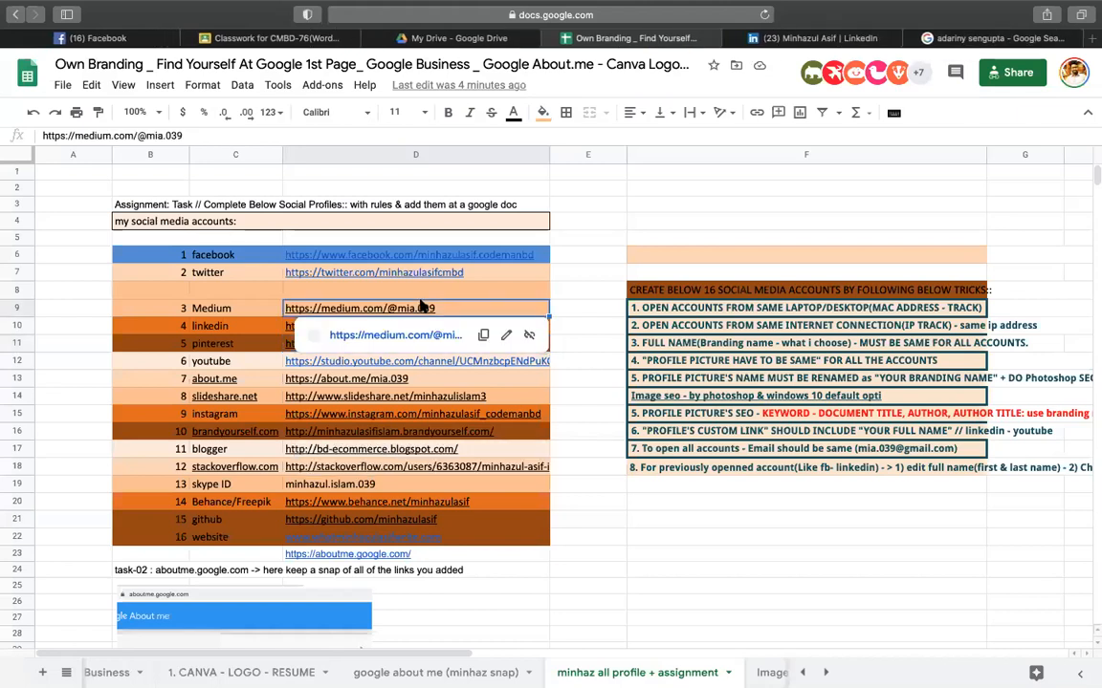
pyautogui.click(346, 340)
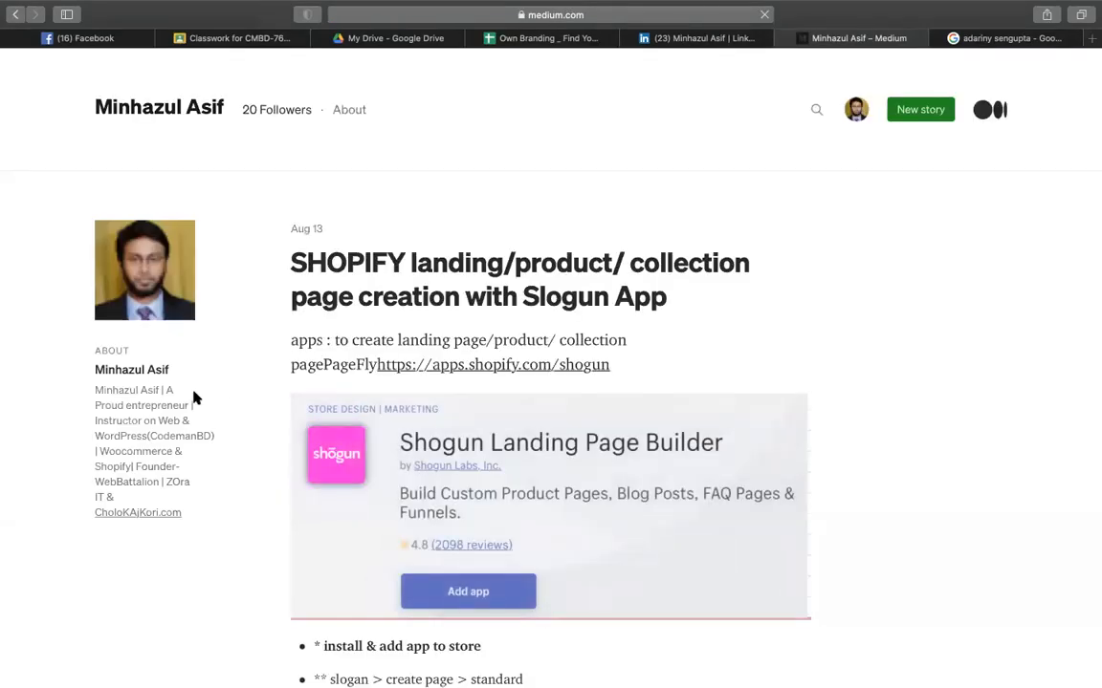
# - Close the extra Google search results tab with Cmd+W
pyautogui.moveTo(89, 393); pyautogui.dragTo(247, 570)
pyautogui.click(248, 571)
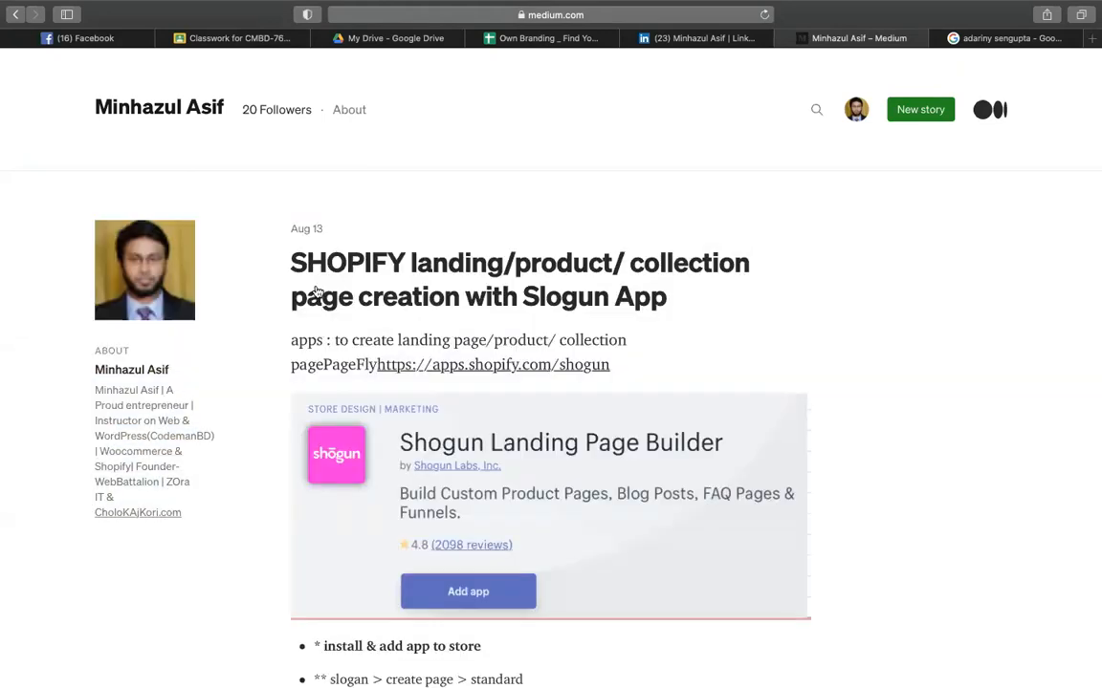
pyautogui.click(994, 38)
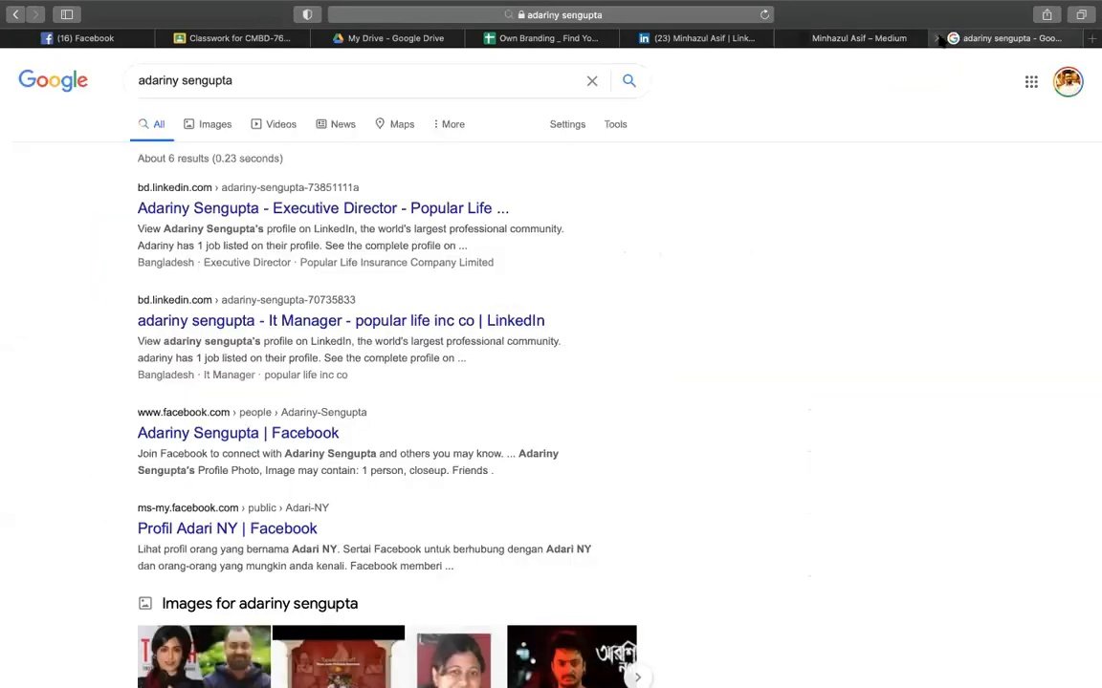
pyautogui.press('super+w')
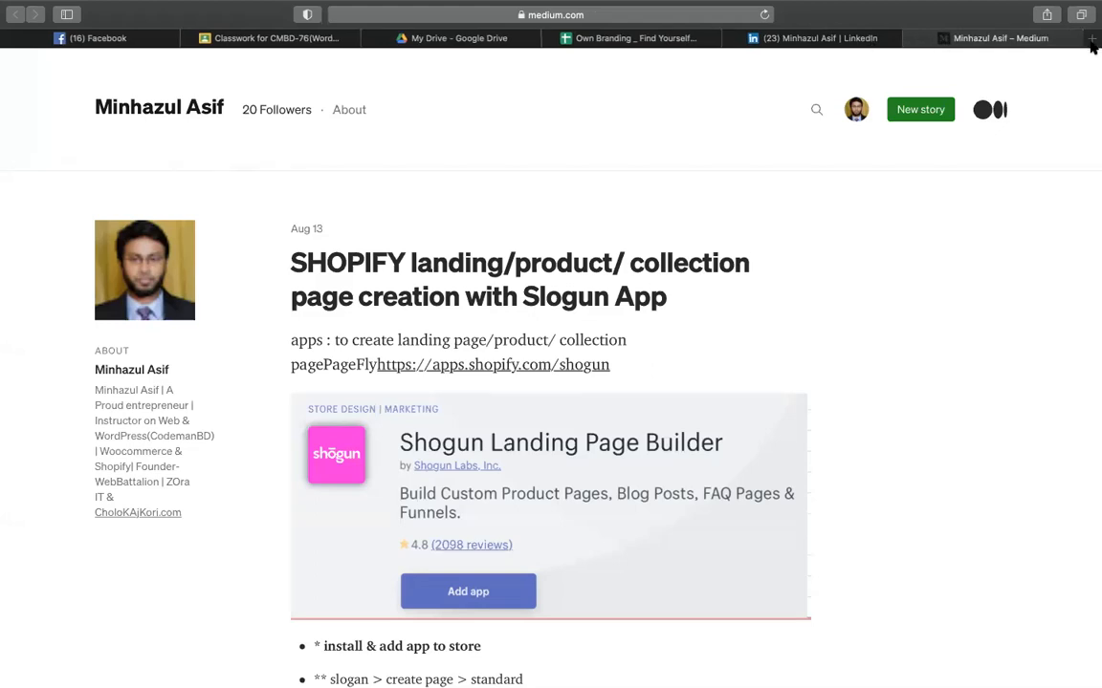
# - Load referralcandy.com in a new browser tab
pyautogui.click(1091, 40)
pyautogui.write('r')
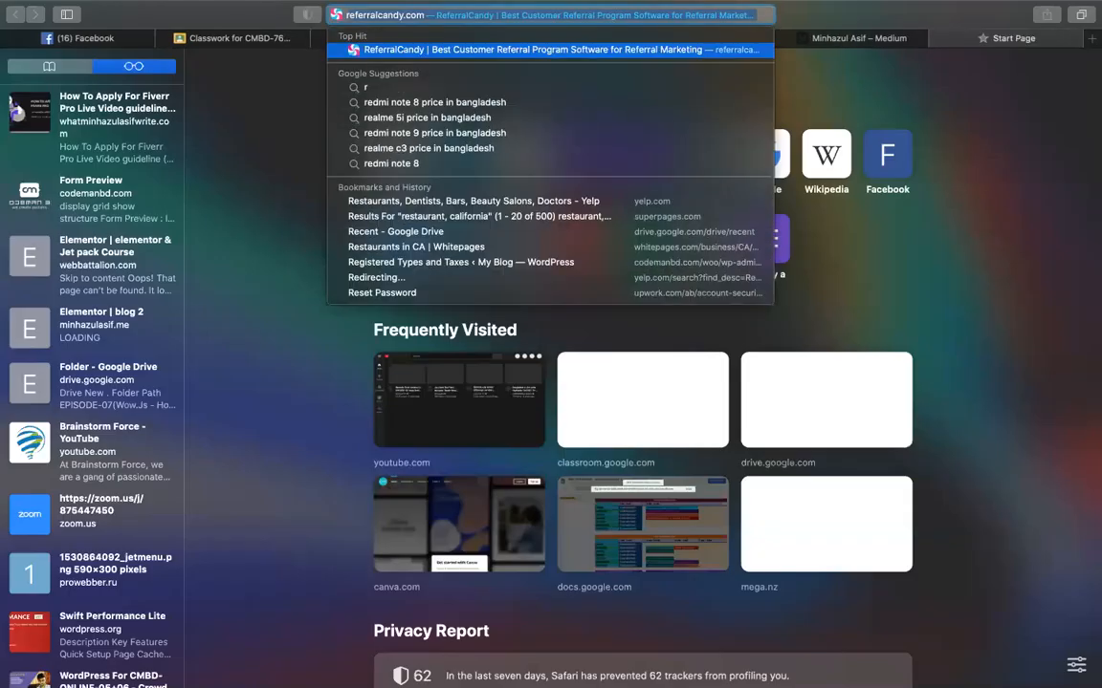
pyautogui.press('Return')
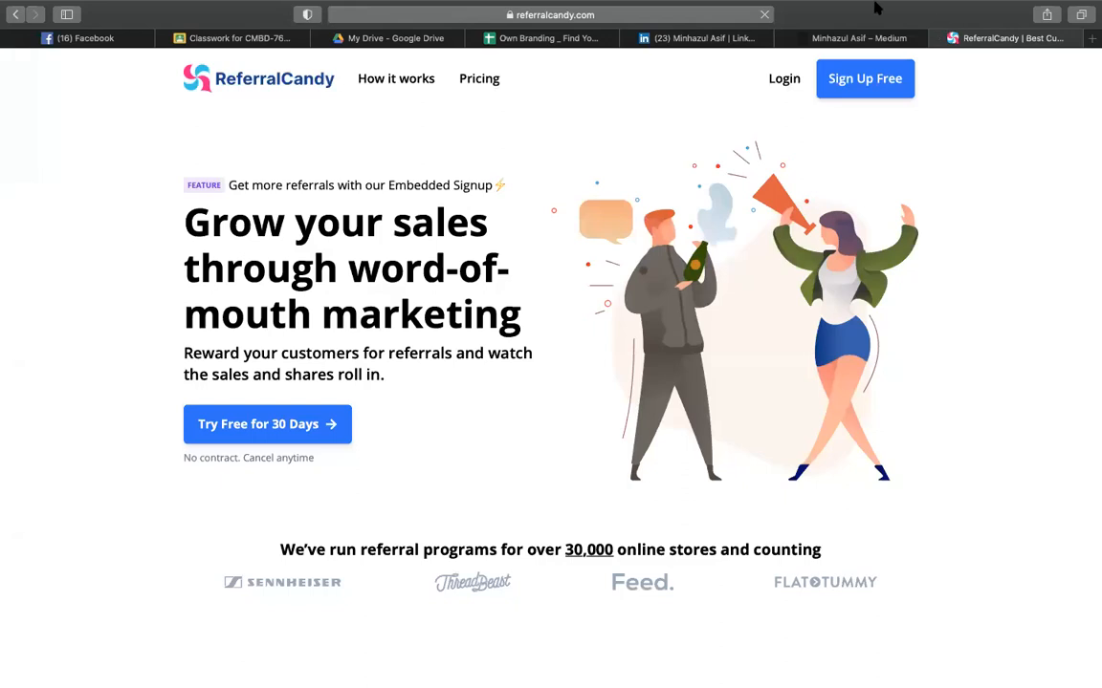
pyautogui.click(644, 18)
pyautogui.click(180, 132)
# - Clear the old search text in Google Drive's search box
pyautogui.click(358, 43)
pyautogui.click(335, 74)
pyautogui.press('BackSpace')
pyautogui.press('BackSpace')
pyautogui.press('BackSpace')
# - Search Drive for 'upwork' and open the Upwork Profile overview document
pyautogui.write('up')
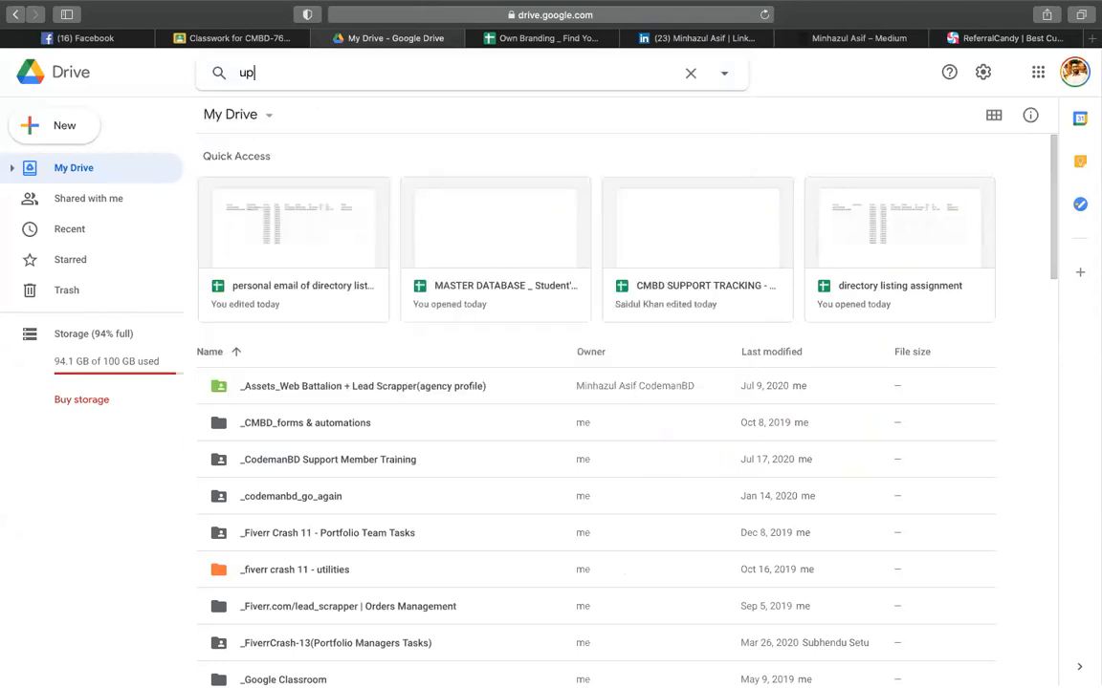
pyautogui.write('work')
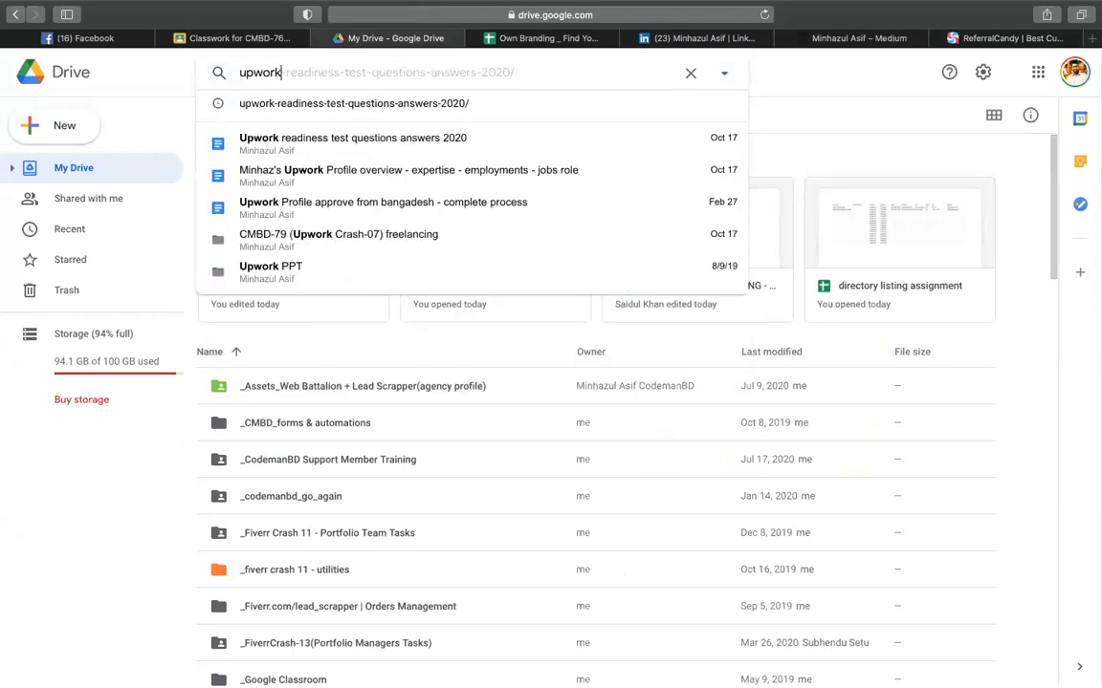
pyautogui.click(418, 173)
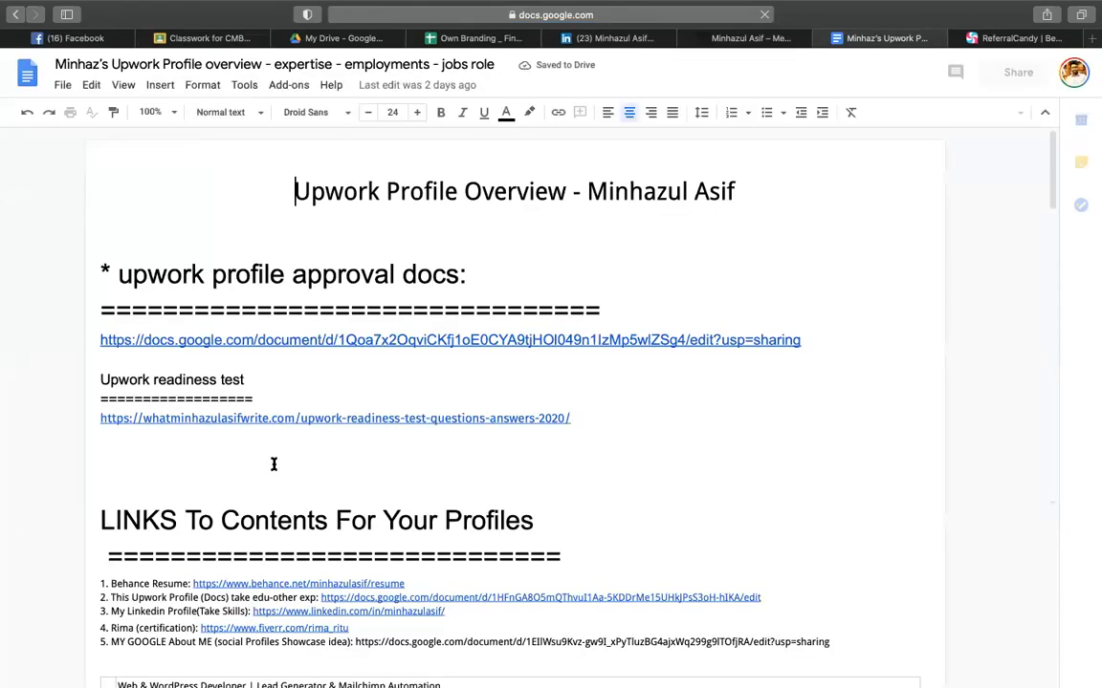
pyautogui.scroll(-15, 223, 308)
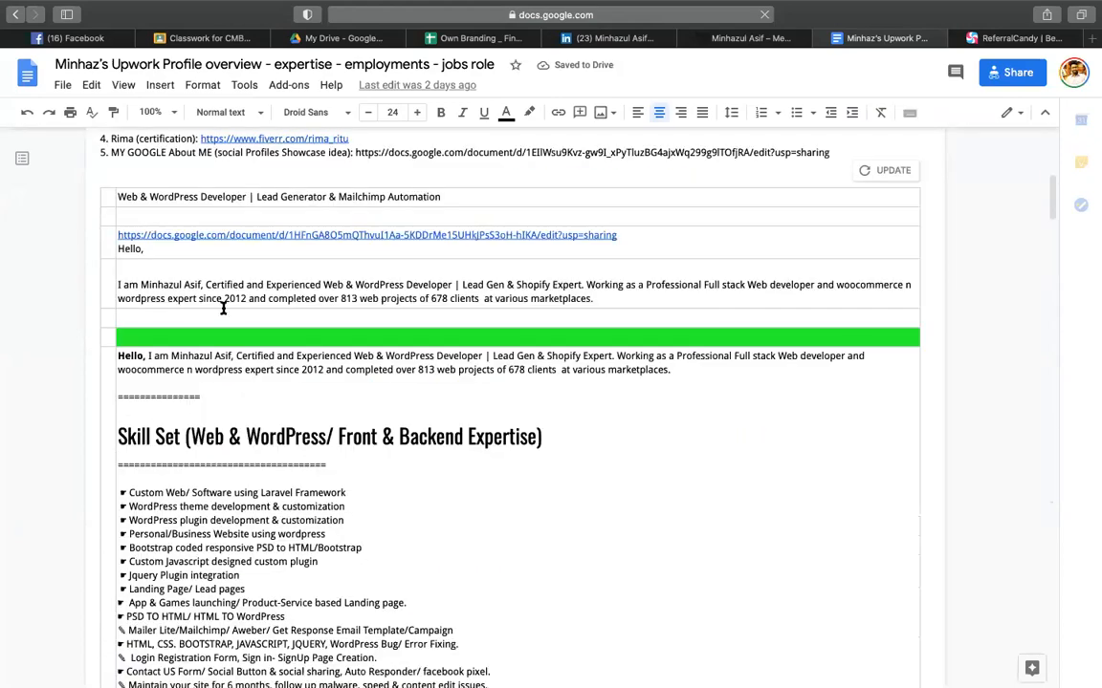
pyautogui.scroll(-15, 223, 308)
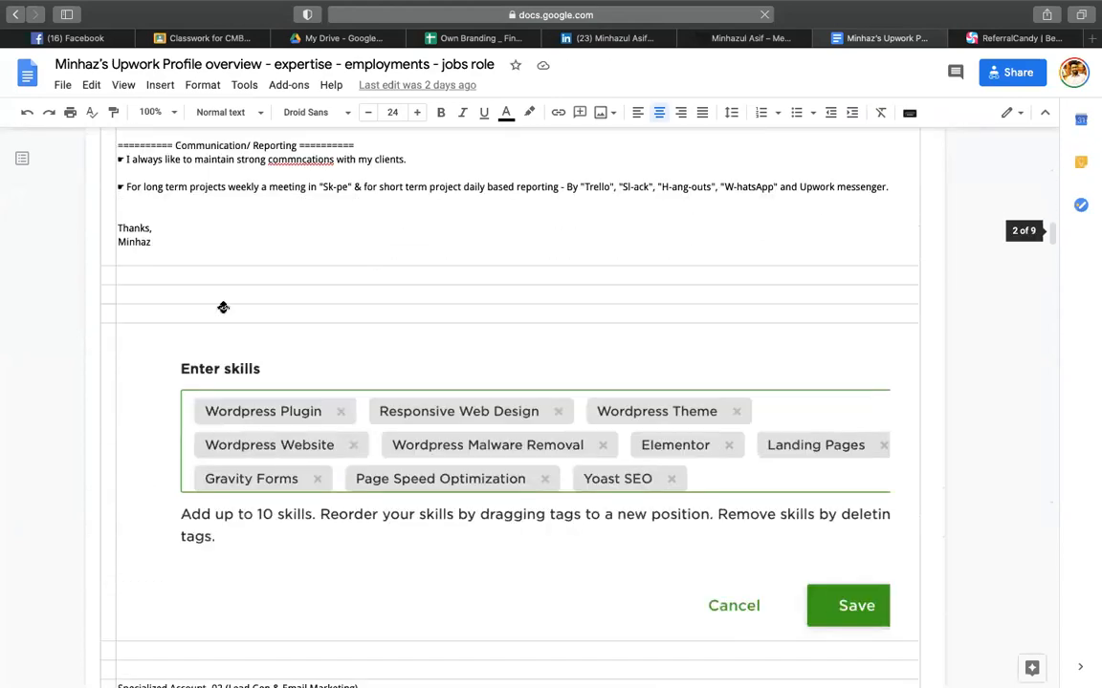
pyautogui.scroll(-15, 223, 308)
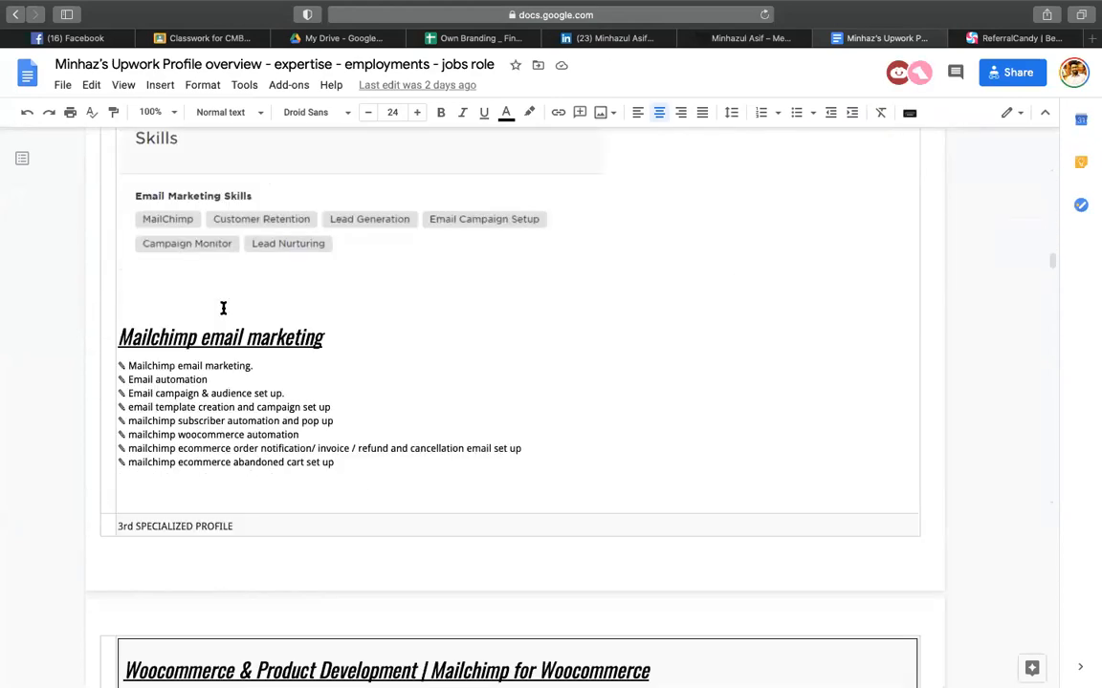
pyautogui.scroll(-10, 223, 307)
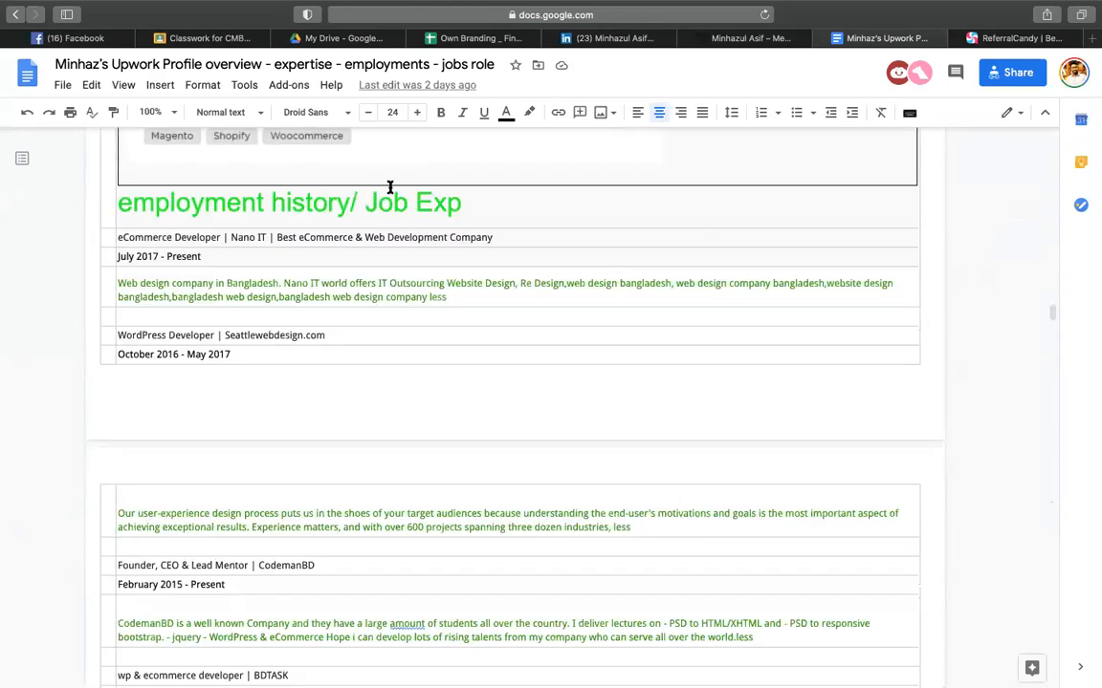
pyautogui.scroll(-5, 256, 239)
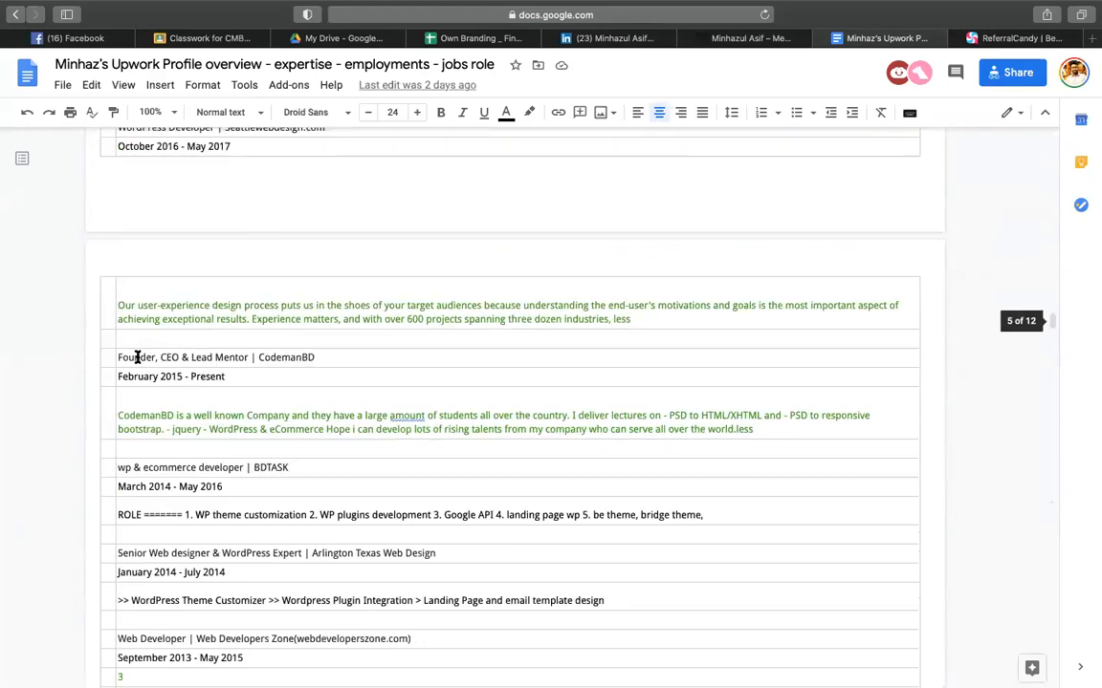
pyautogui.scroll(-3, 228, 381)
pyautogui.scroll(-1, 228, 381)
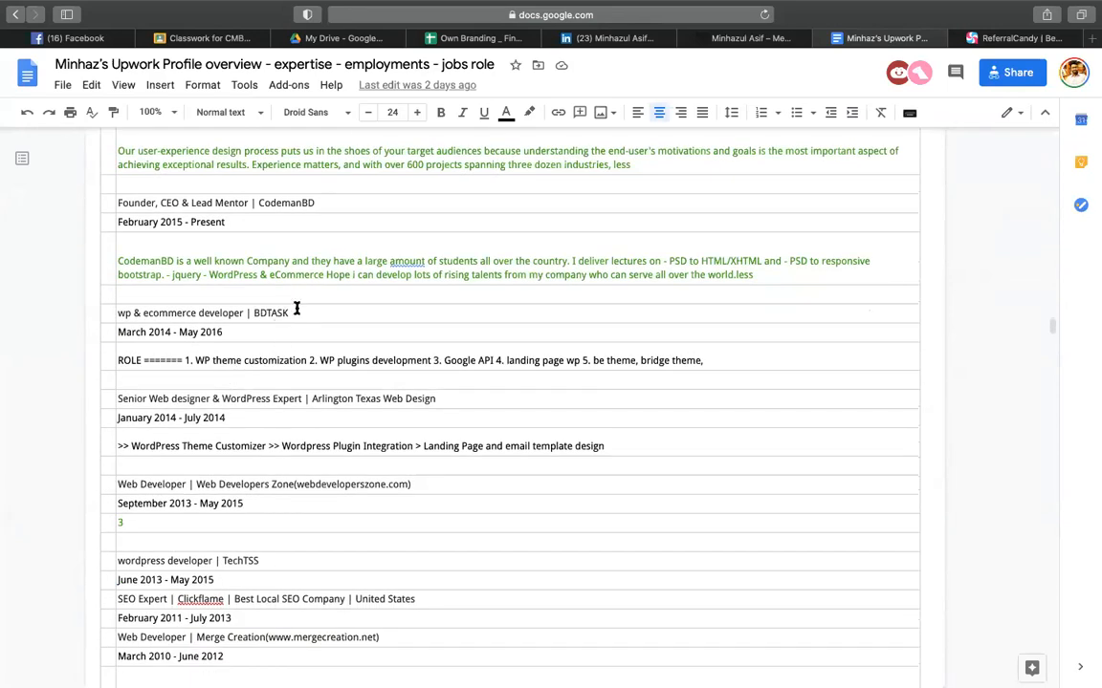
pyautogui.click(274, 309)
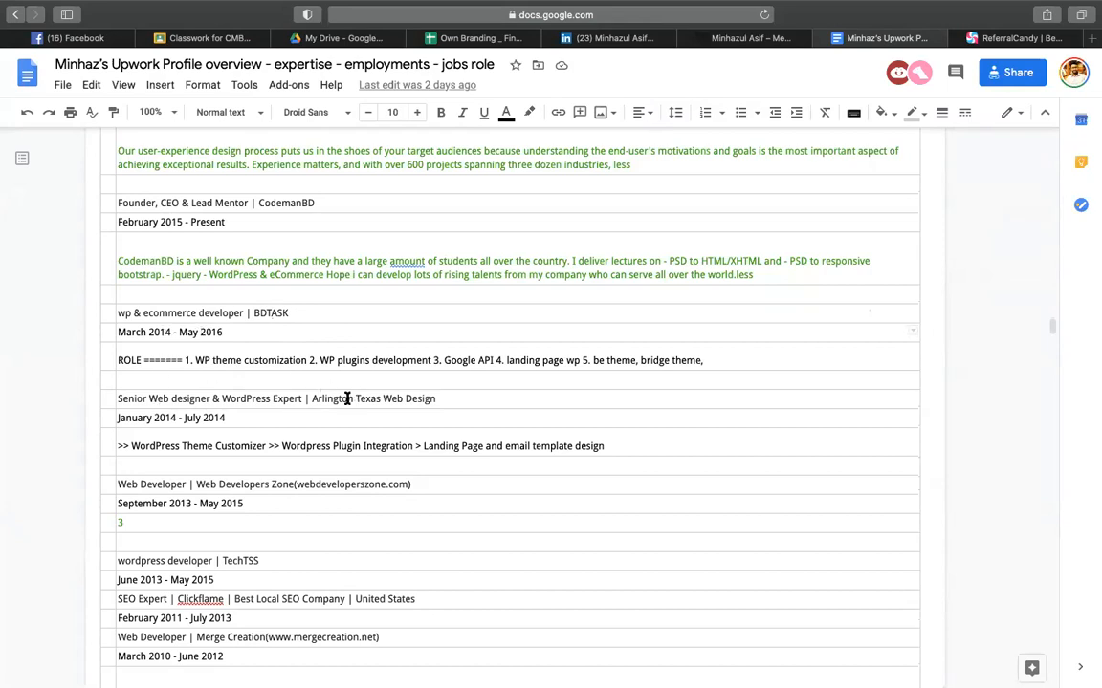
pyautogui.moveTo(311, 399); pyautogui.dragTo(442, 394)
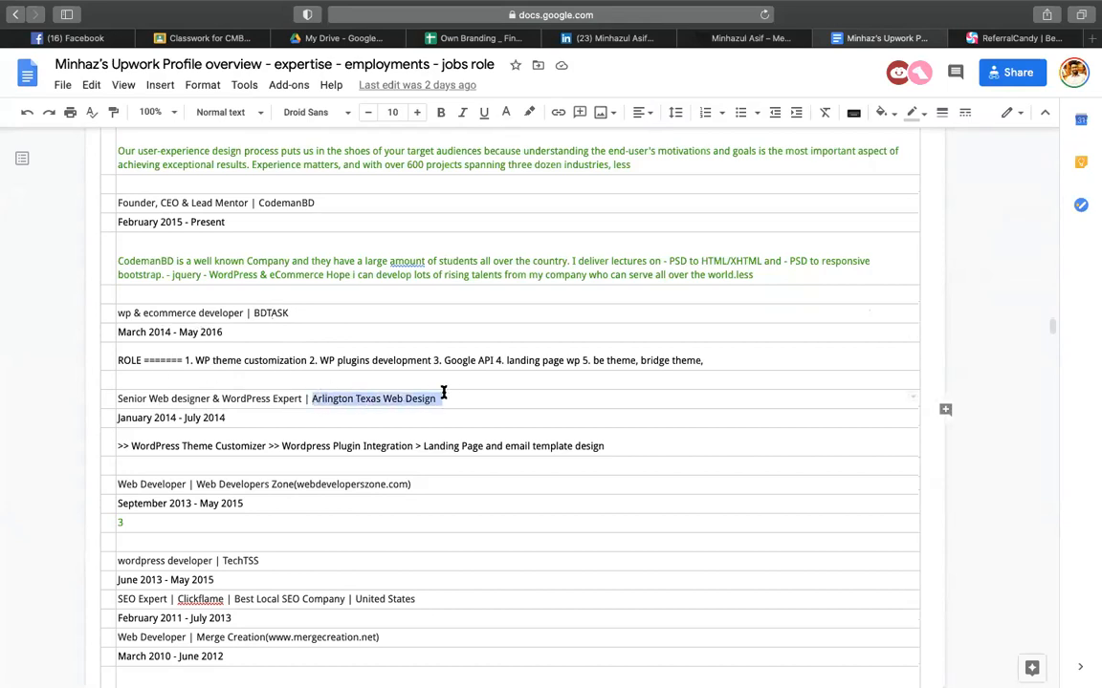
pyautogui.click(165, 418)
pyautogui.click(205, 418)
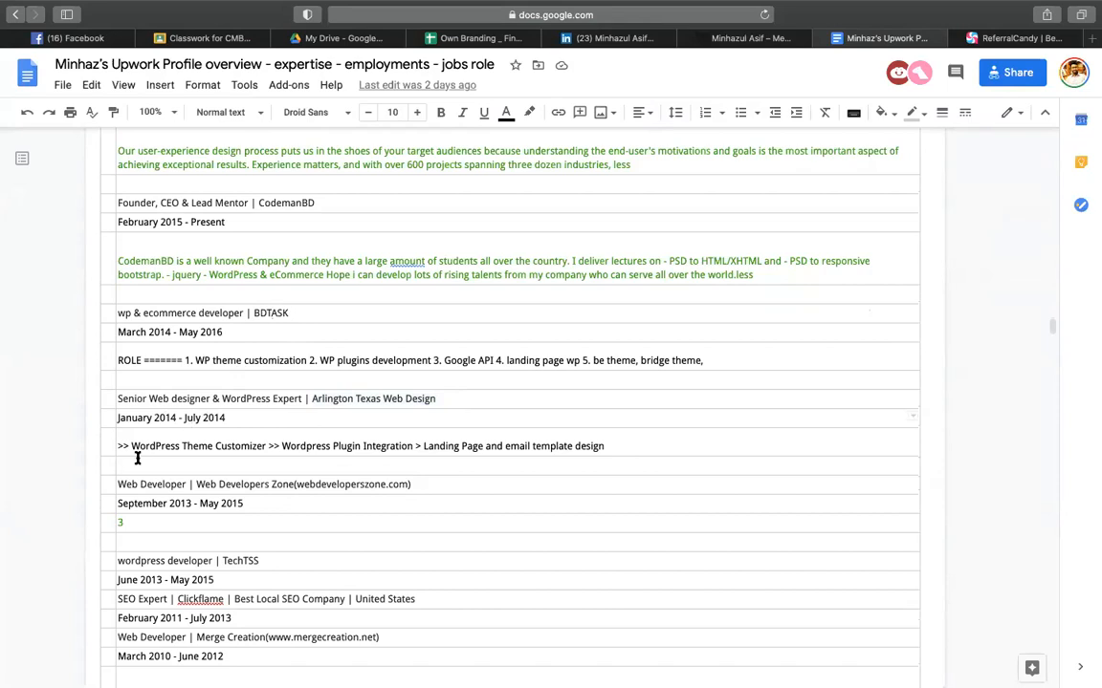
pyautogui.scroll(-1, 307, 453)
pyautogui.moveTo(211, 435); pyautogui.dragTo(248, 441)
pyautogui.click(212, 451)
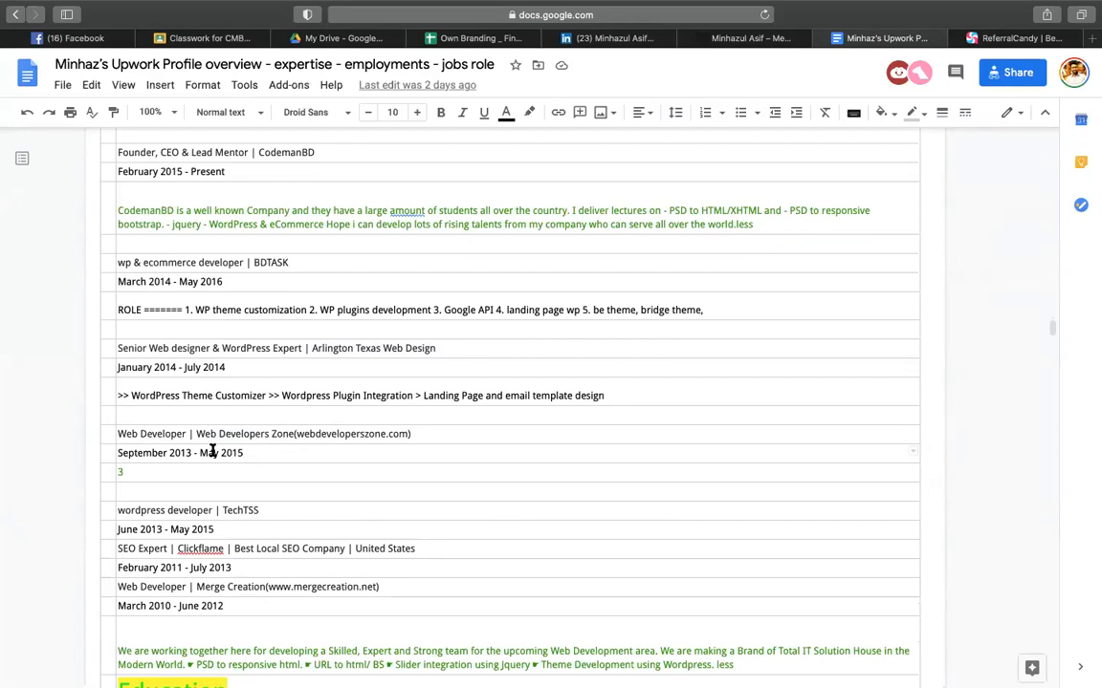
pyautogui.scroll(-3, 293, 490)
pyautogui.scroll(1, 223, 376)
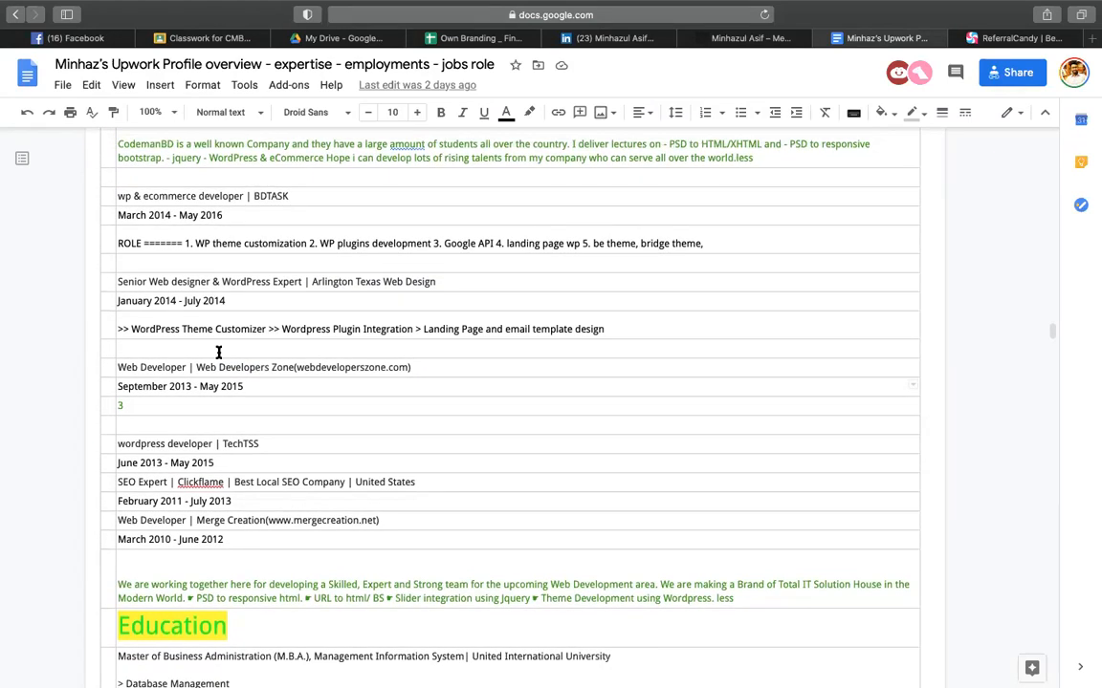
# - Review the Upwork profile doc's Certification heading and datacraftbd entry
pyautogui.scroll(-6, 219, 332)
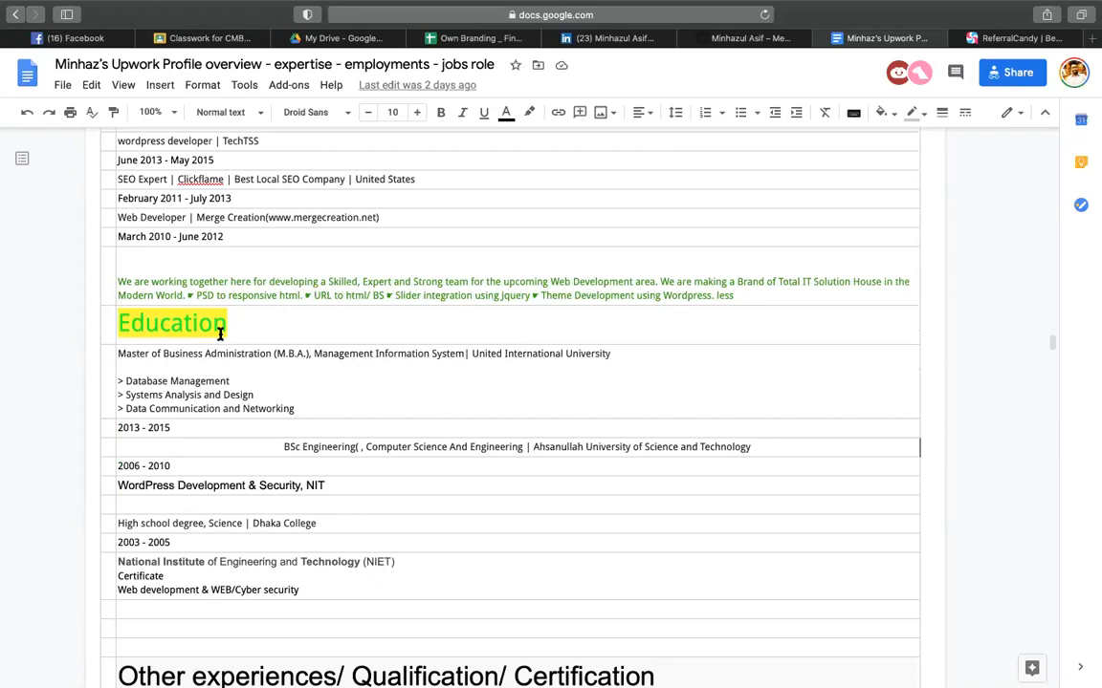
pyautogui.scroll(-10, 220, 338)
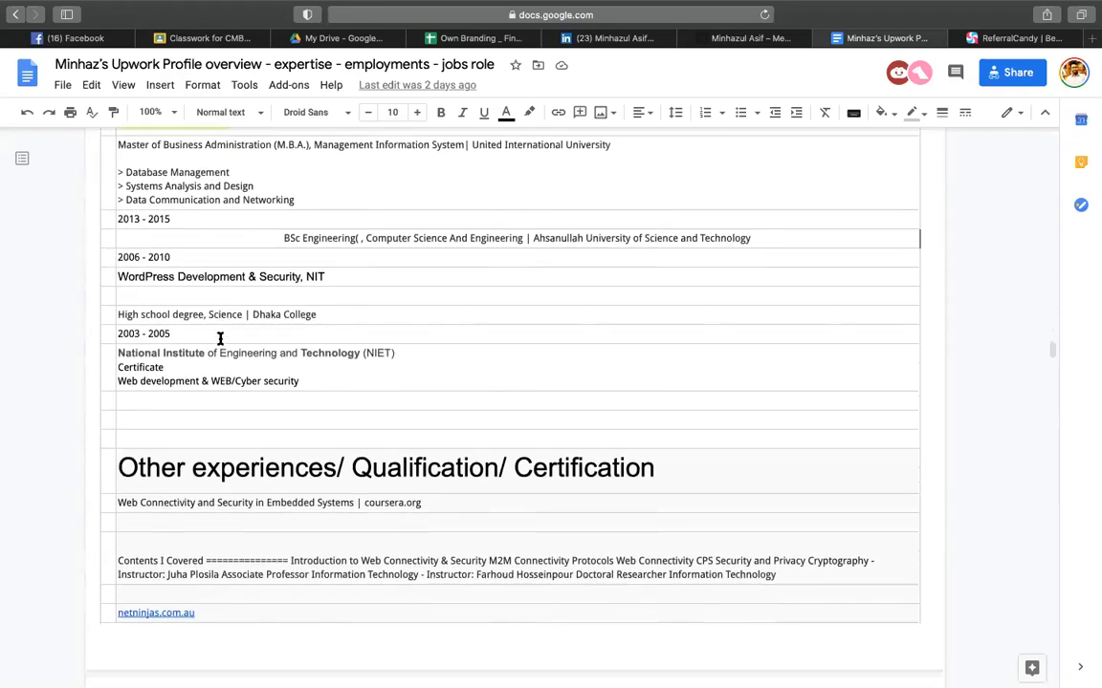
pyautogui.scroll(6, 220, 339)
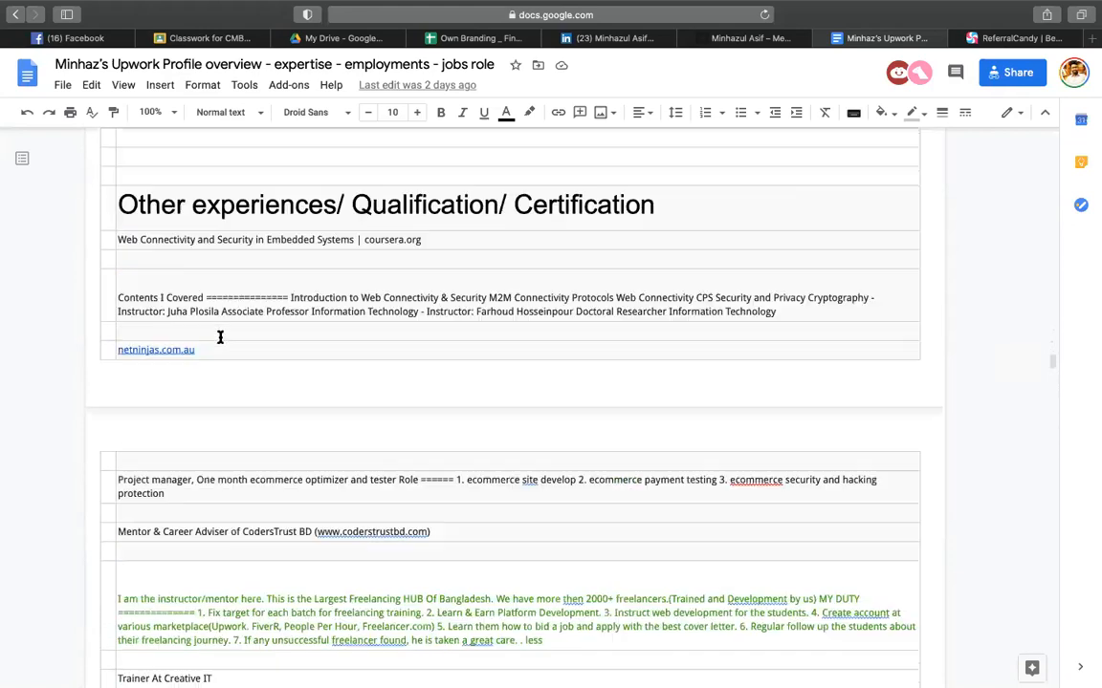
pyautogui.doubleClick(589, 233)
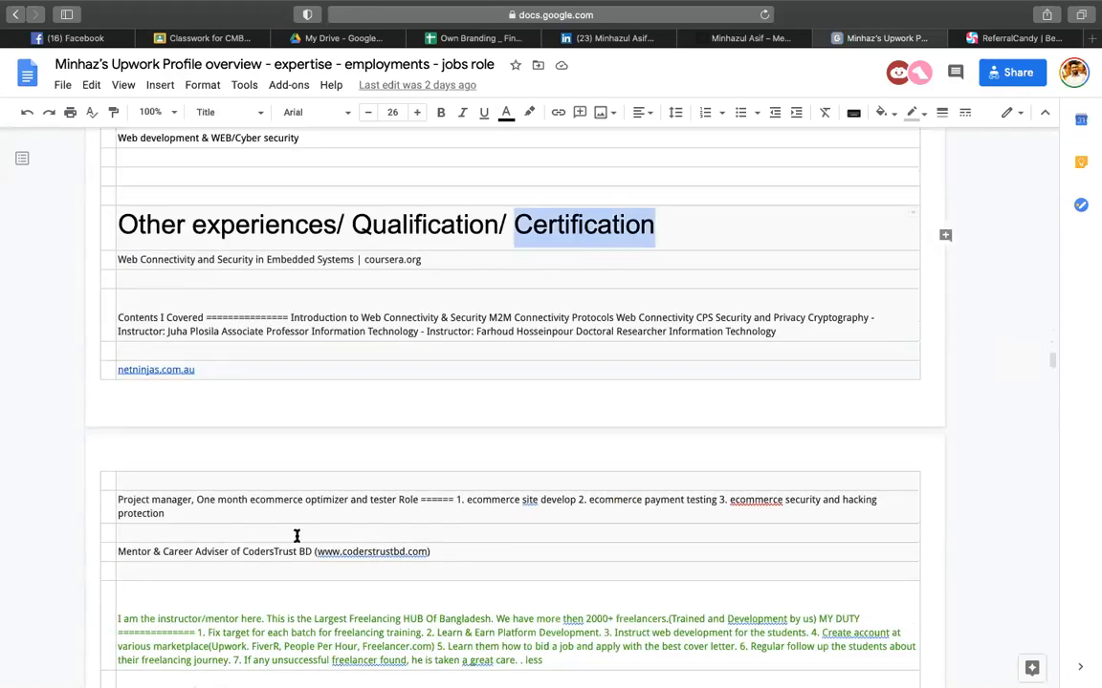
pyautogui.scroll(-8, 296, 536)
pyautogui.scroll(-3, 172, 364)
pyautogui.doubleClick(163, 388)
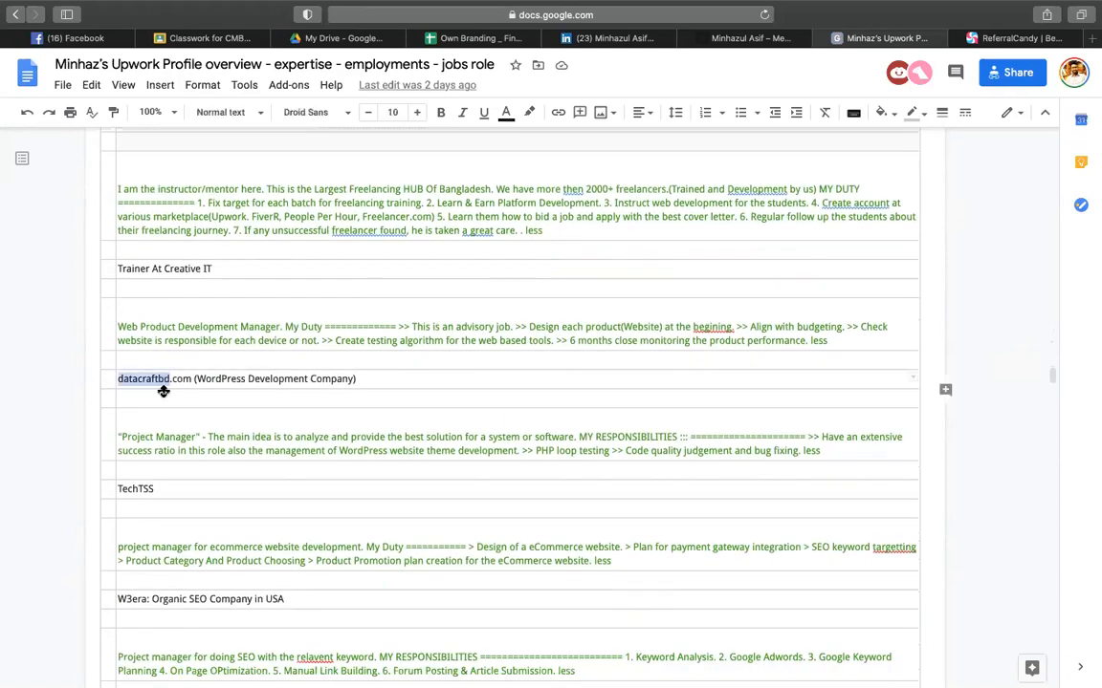
pyautogui.click(133, 490)
pyautogui.scroll(-4, 134, 382)
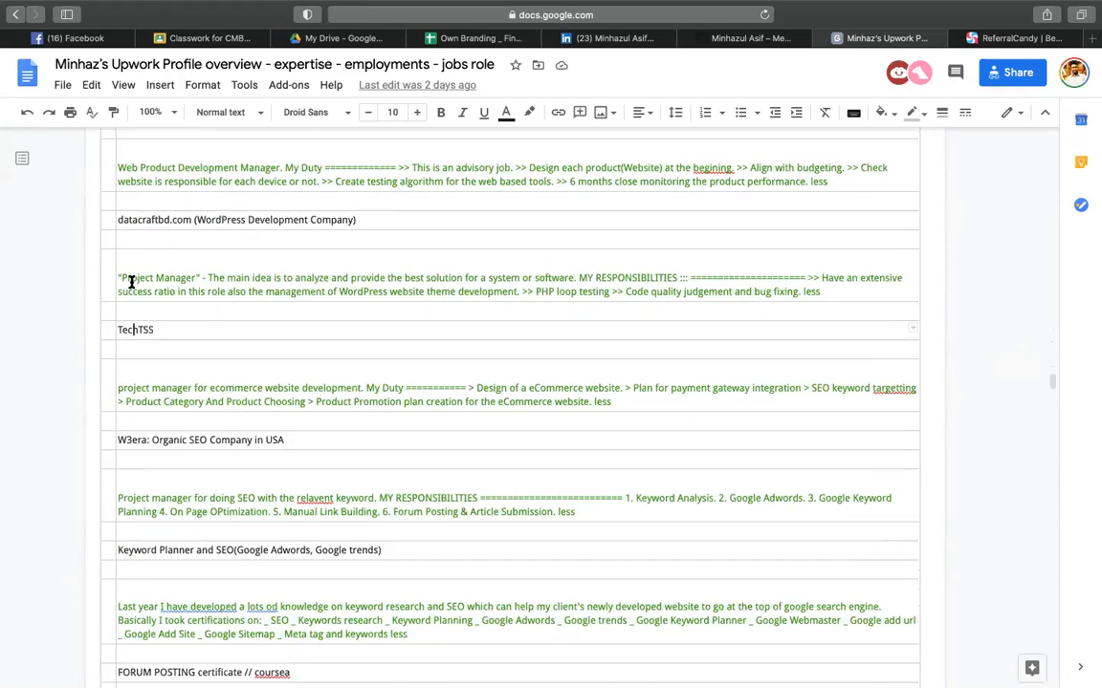
# - Read through the Project Manager description and the Keyword Planner section
pyautogui.moveTo(131, 281); pyautogui.dragTo(221, 278)
pyautogui.moveTo(212, 278); pyautogui.dragTo(782, 296)
pyautogui.scroll(-3, 172, 335)
pyautogui.click(150, 324)
pyautogui.scroll(-4, 191, 401)
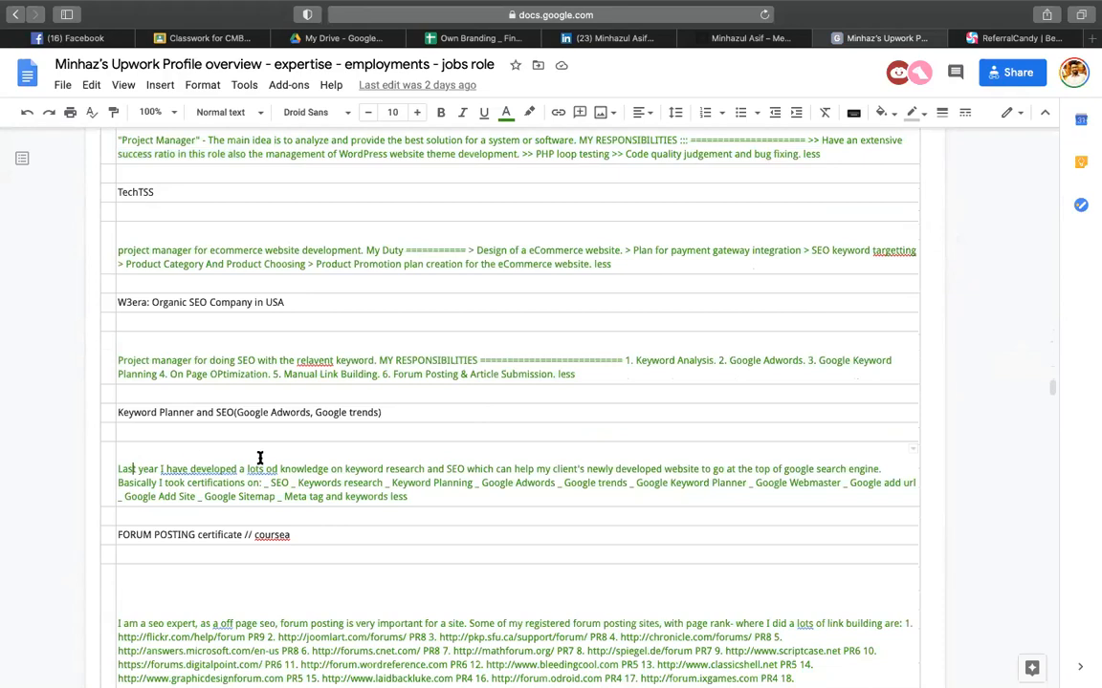
pyautogui.scroll(-1, 258, 457)
pyautogui.click(228, 427)
pyautogui.click(441, 435)
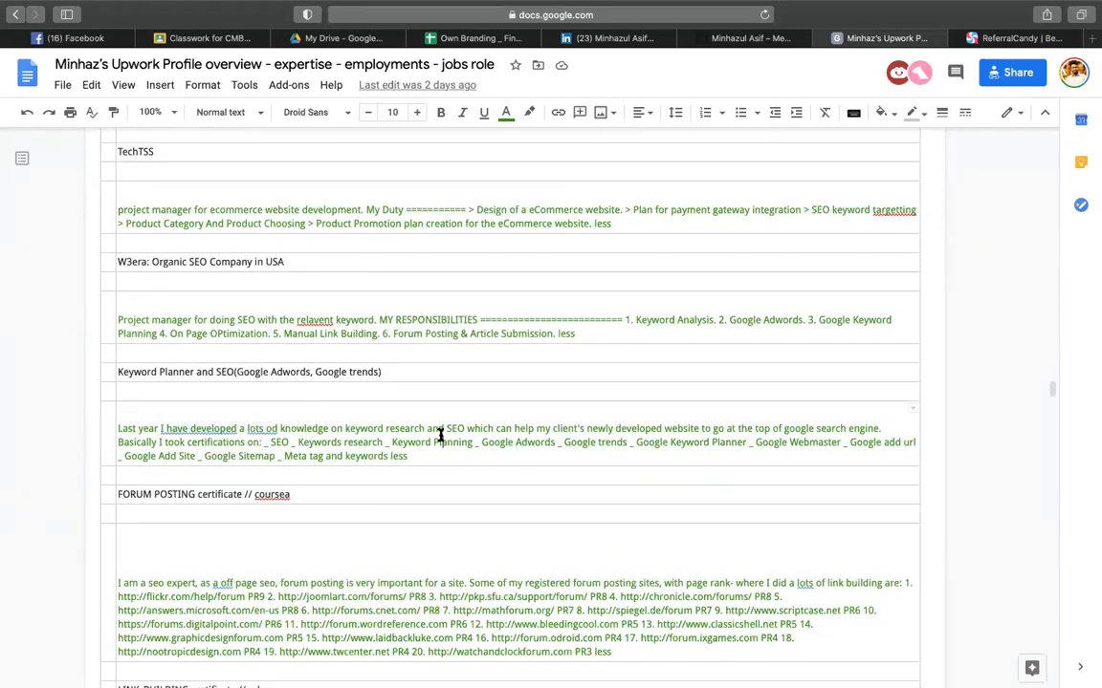
pyautogui.click(330, 374)
pyautogui.scroll(20, 236, 262)
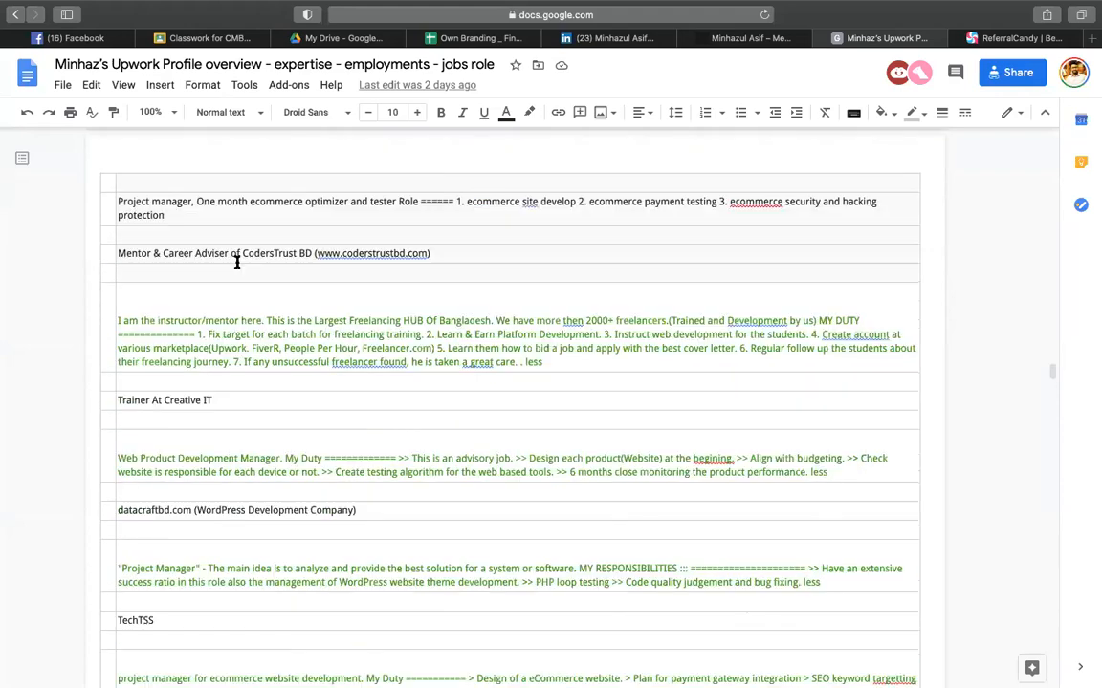
# - Copy the Upwork profile document's web address from the address bar
pyautogui.click(676, 14)
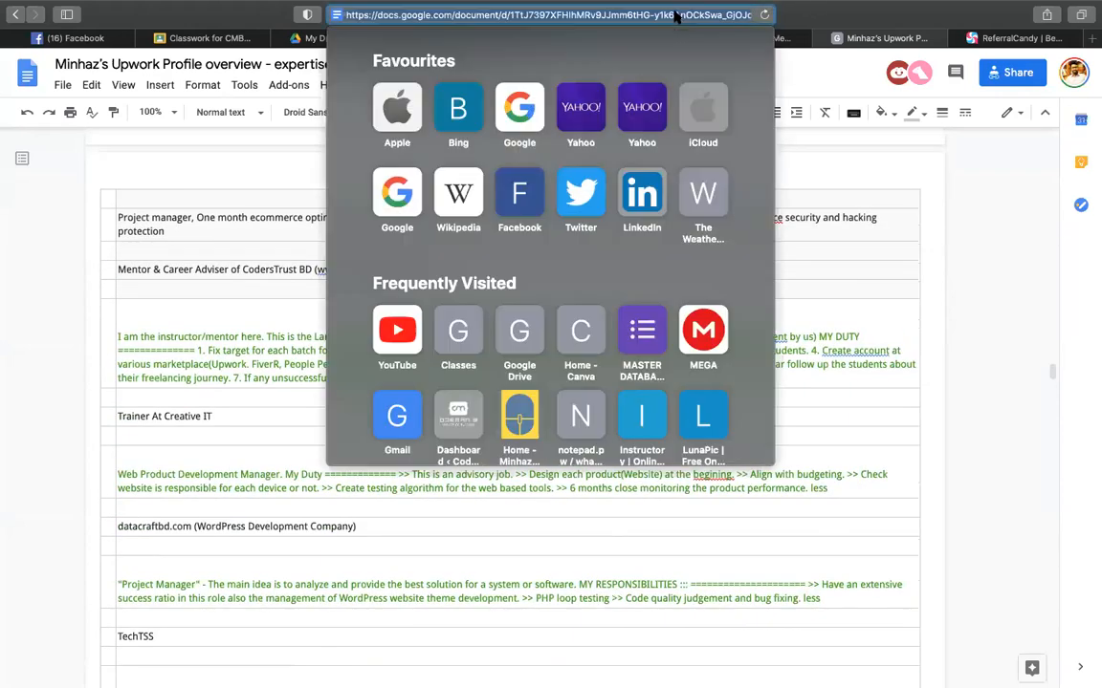
pyautogui.click(323, 239)
pyautogui.click(291, 262)
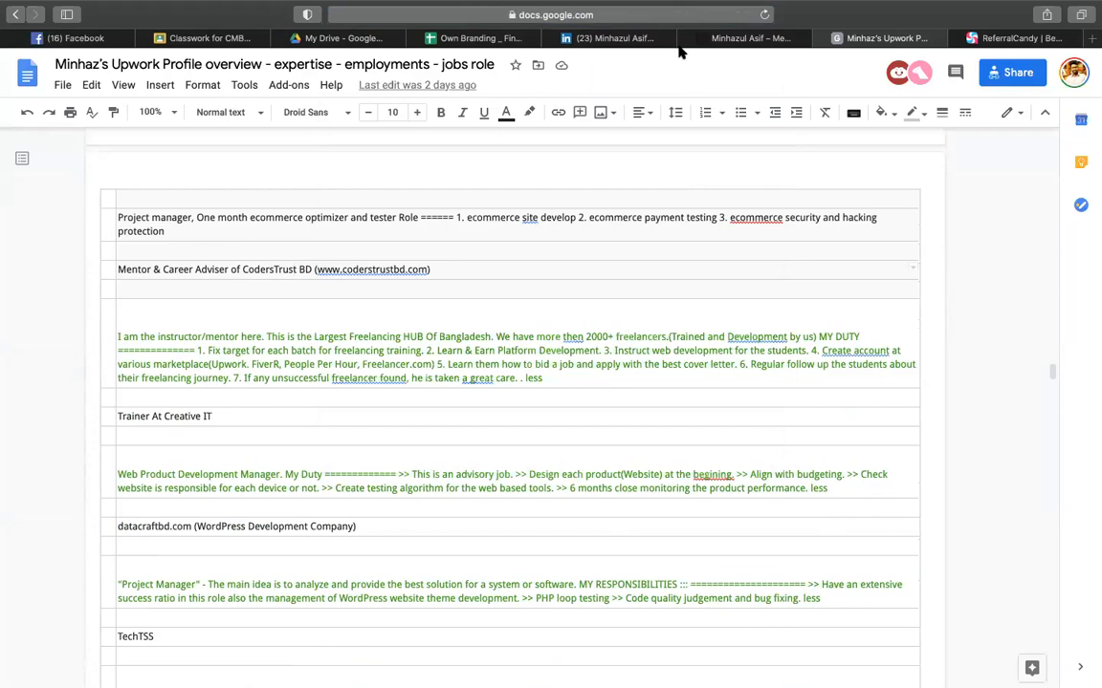
# - Back in the Own Branding spreadsheet, select cell F24 for a new label
pyautogui.click(440, 43)
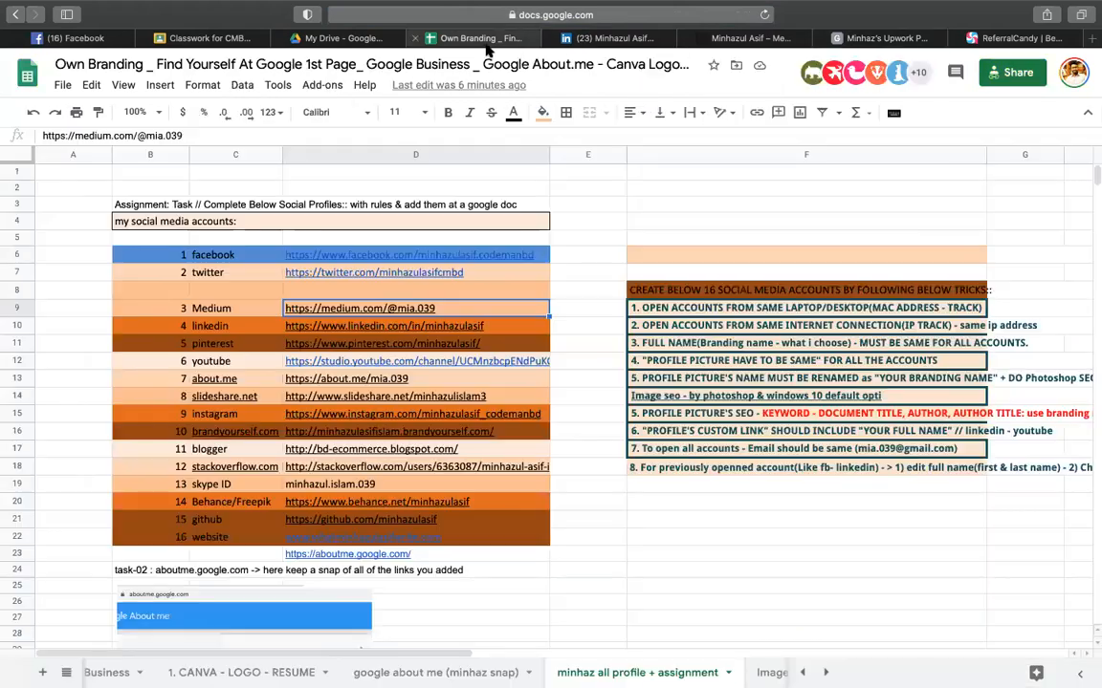
pyautogui.click(677, 223)
pyautogui.click(663, 616)
pyautogui.scroll(-3, 518, 592)
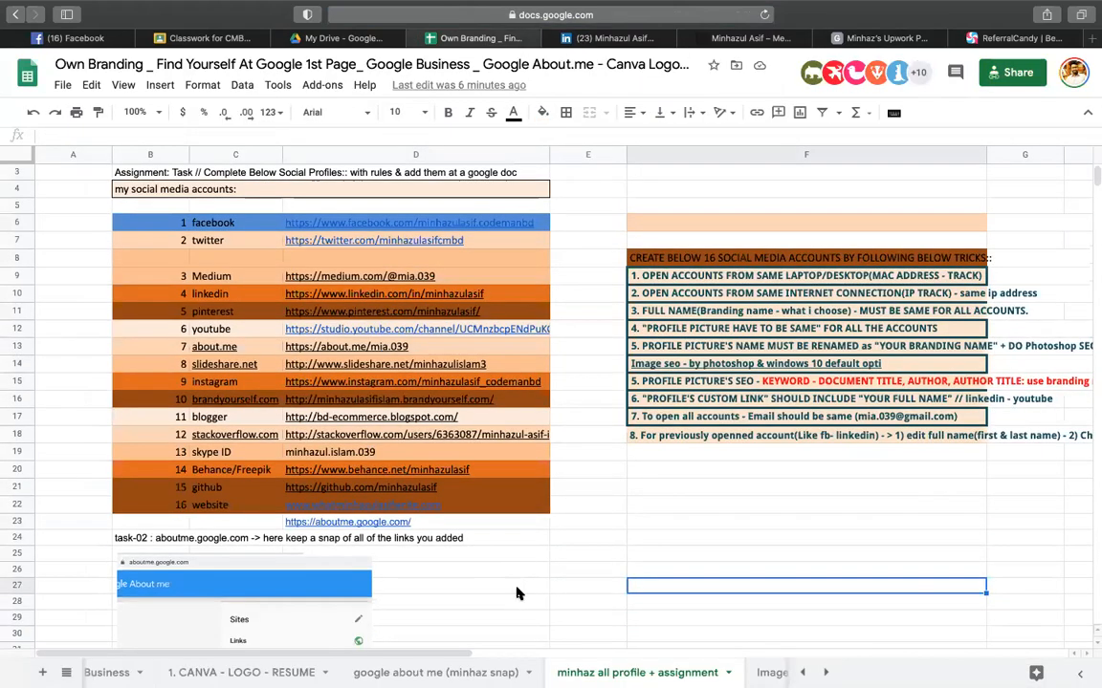
pyautogui.click(637, 398)
# - Label F24 'google sheet' and paste the Upwork document link into F25
pyautogui.write('g')
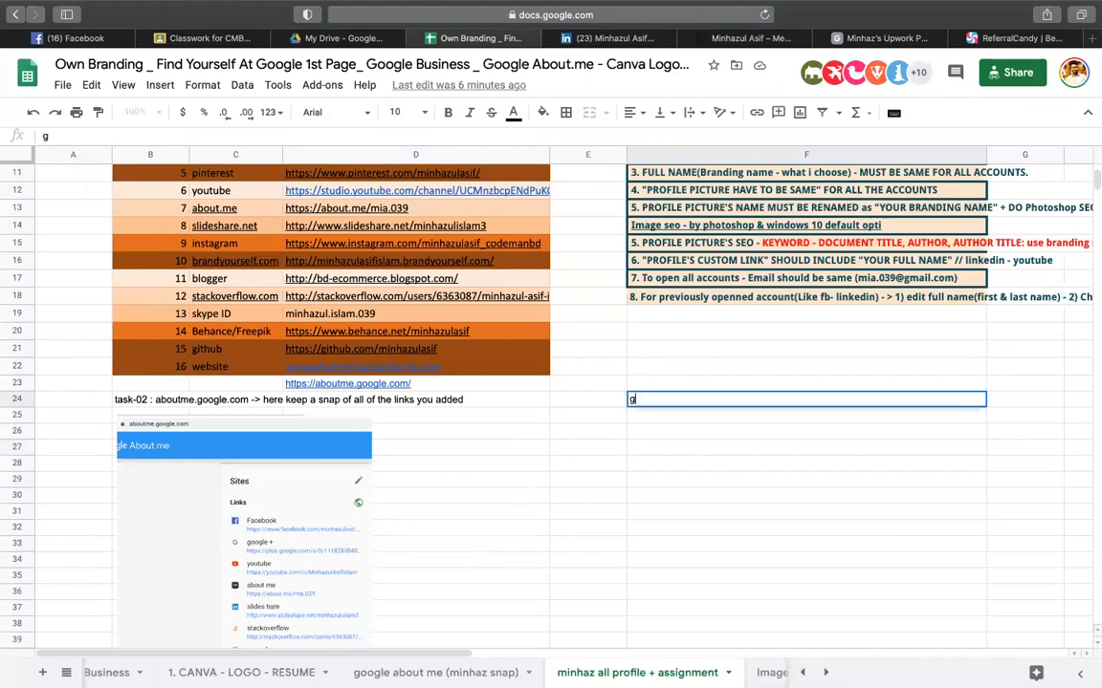
pyautogui.write('oogle sheet')
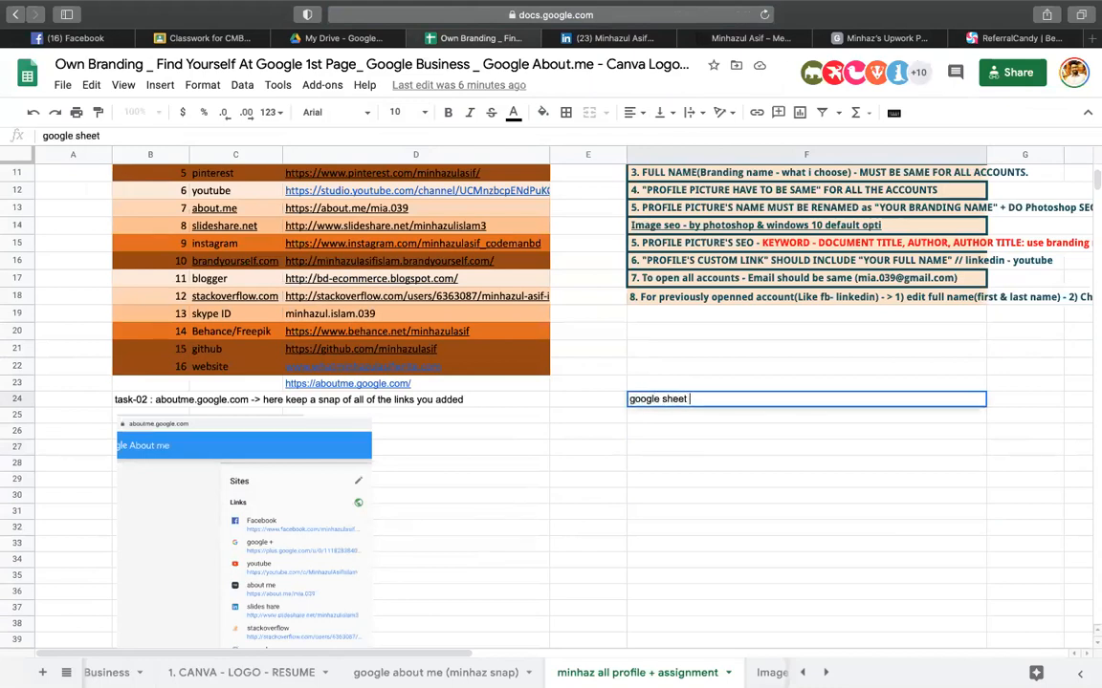
pyautogui.press('Return')
pyautogui.click(673, 502)
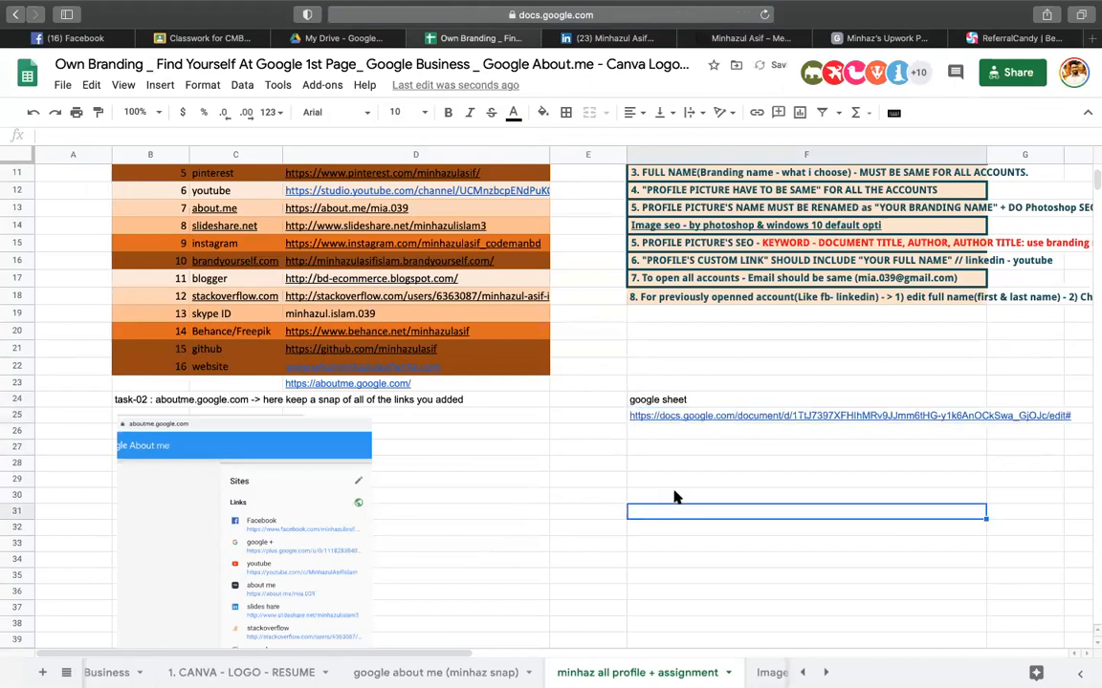
# - Extend the F24 label to 'google sheet of exp & certificate'
pyautogui.doubleClick(678, 399)
pyautogui.doubleClick(678, 399)
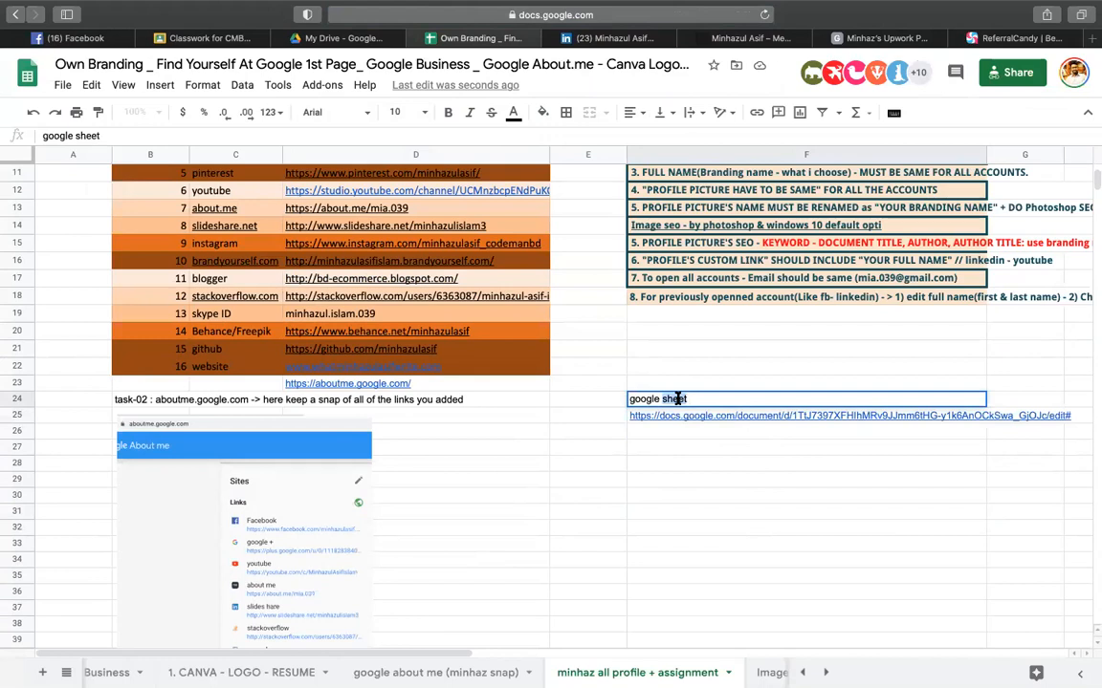
pyautogui.press('Right')
pyautogui.write('of exp & ')
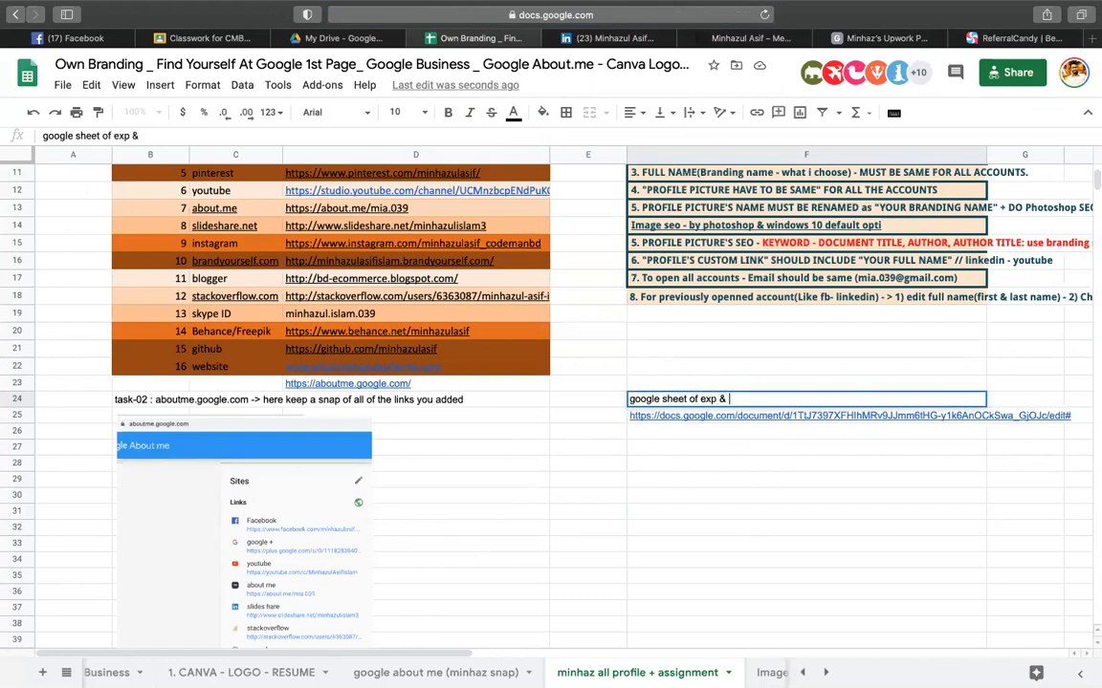
pyautogui.write('certificate')
pyautogui.press('Return')
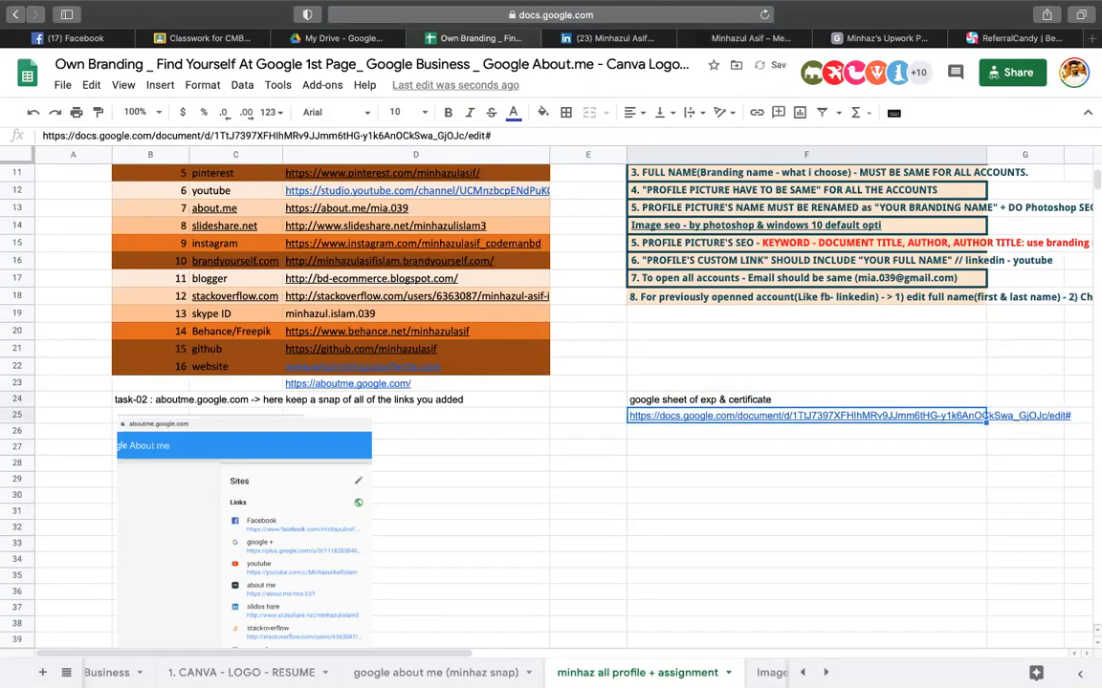
pyautogui.click(198, 40)
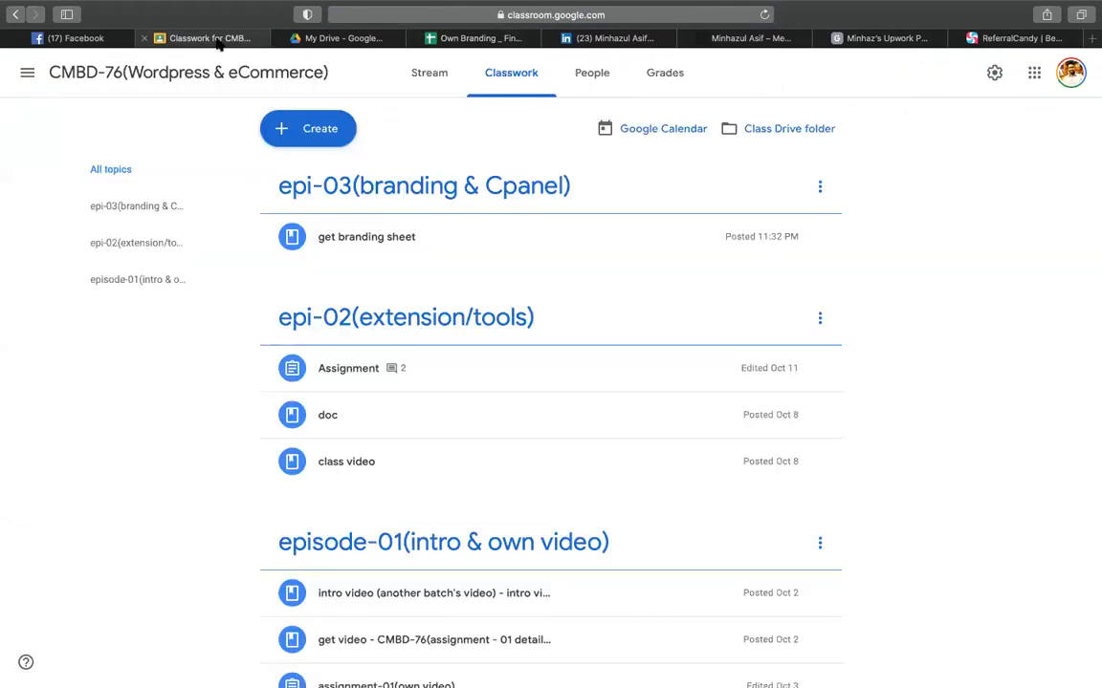
# - Start a new Classroom material and attach the copied Upwork profile document link
pyautogui.click(329, 127)
pyautogui.click(277, 306)
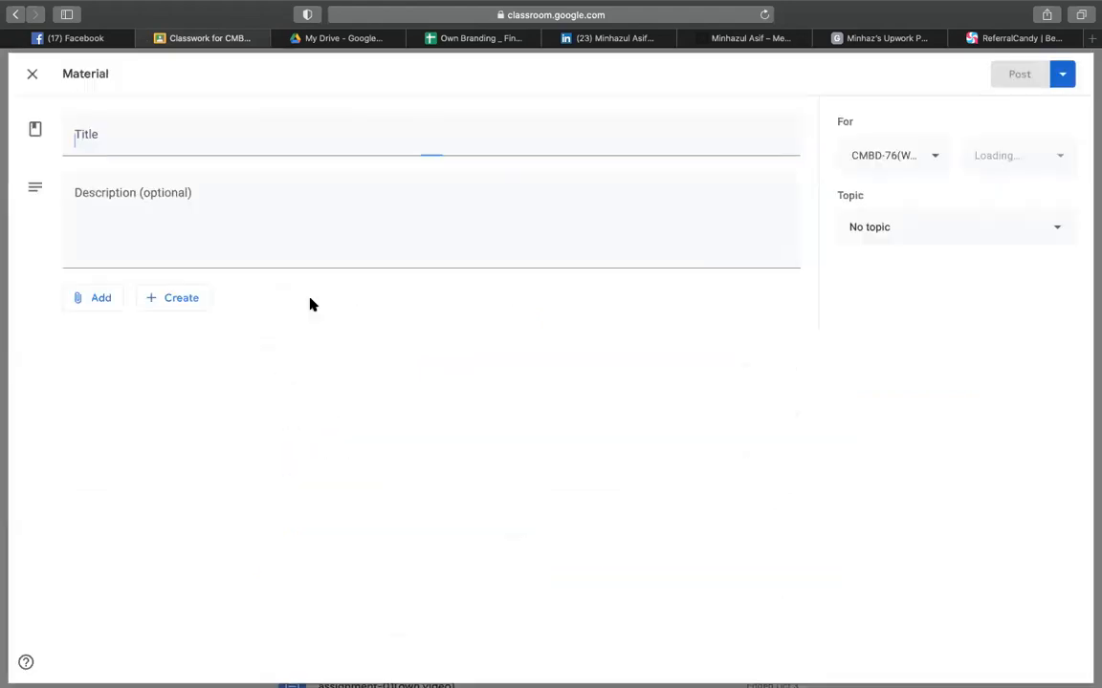
pyautogui.click(98, 296)
pyautogui.click(96, 361)
pyautogui.press('Return')
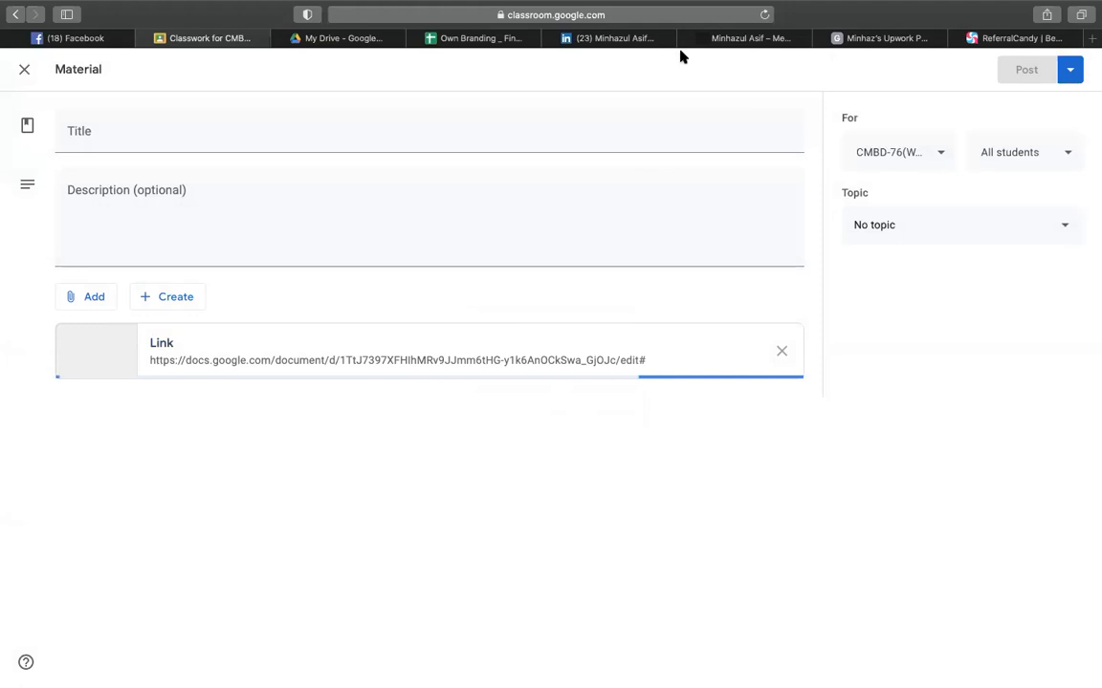
# - Title it 'google sheet of exp & certificate', file it under epi-03(branding & Cpanel), and post
pyautogui.click(428, 40)
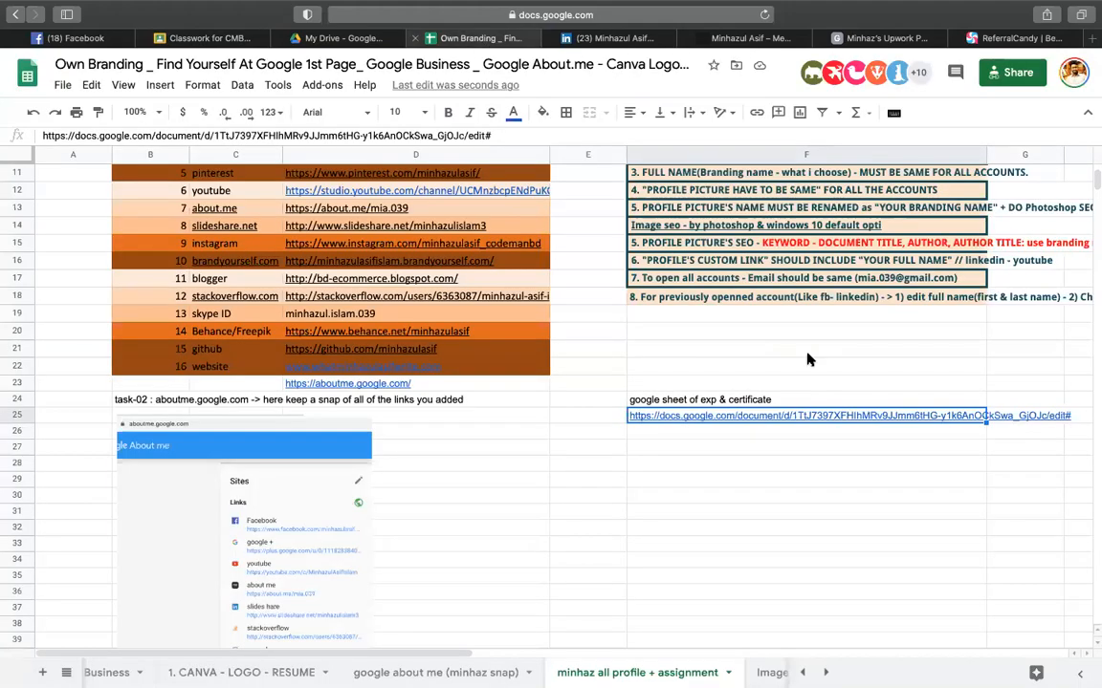
pyautogui.click(726, 400)
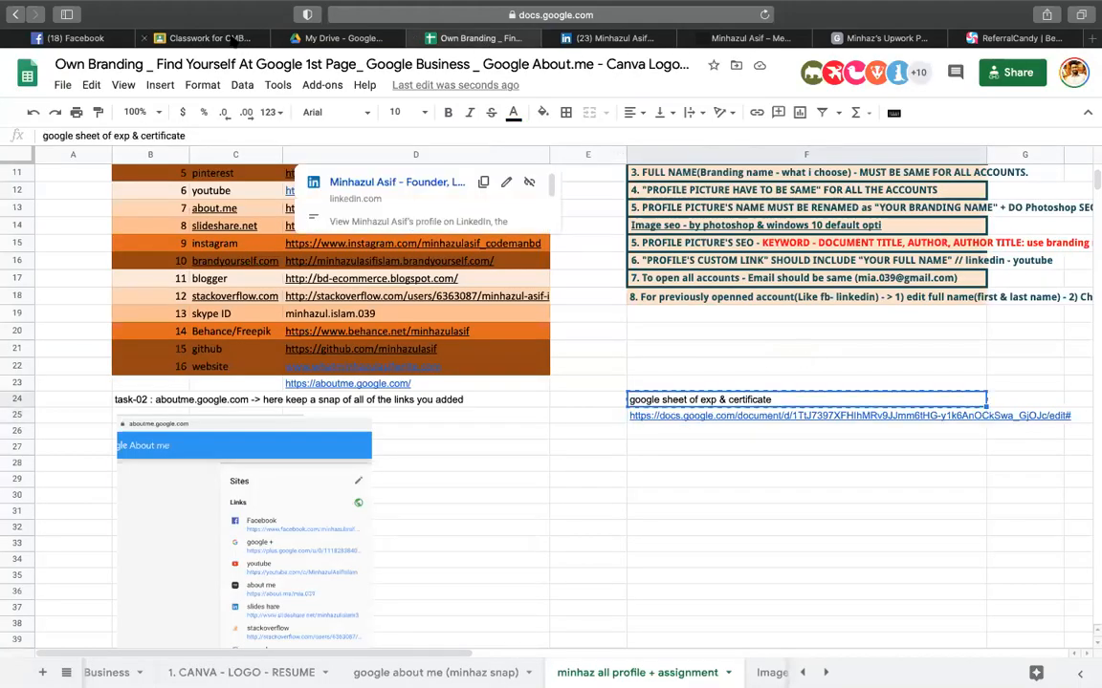
pyautogui.click(202, 38)
pyautogui.click(123, 117)
pyautogui.write('google sheet of exp & certificate')
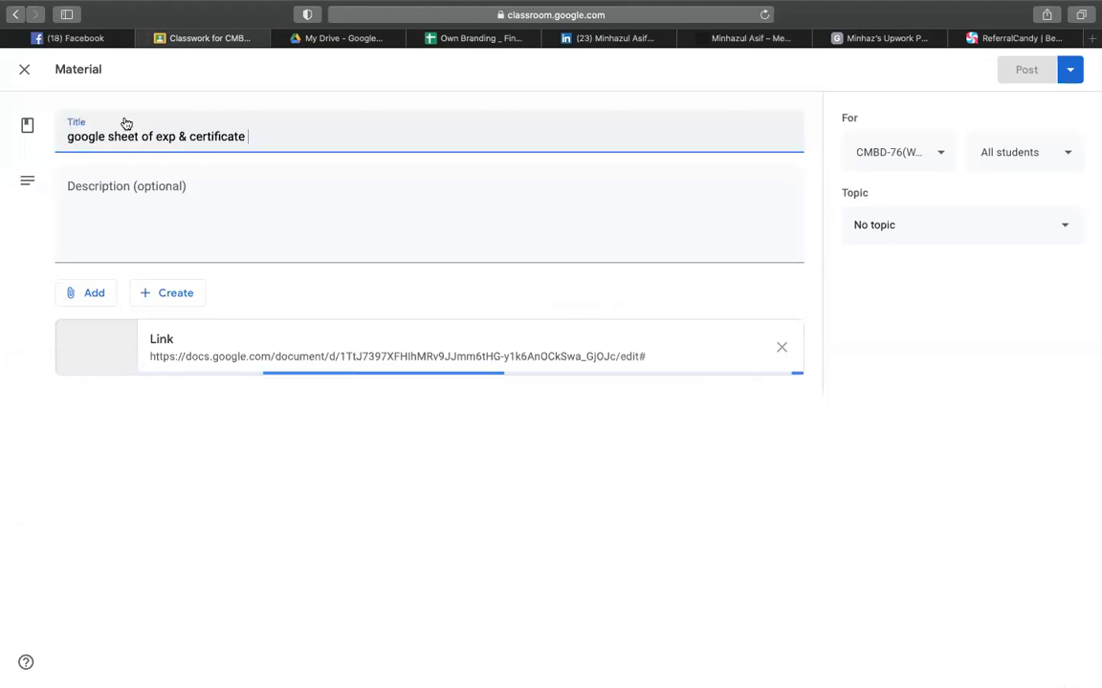
pyautogui.click(898, 235)
pyautogui.click(914, 350)
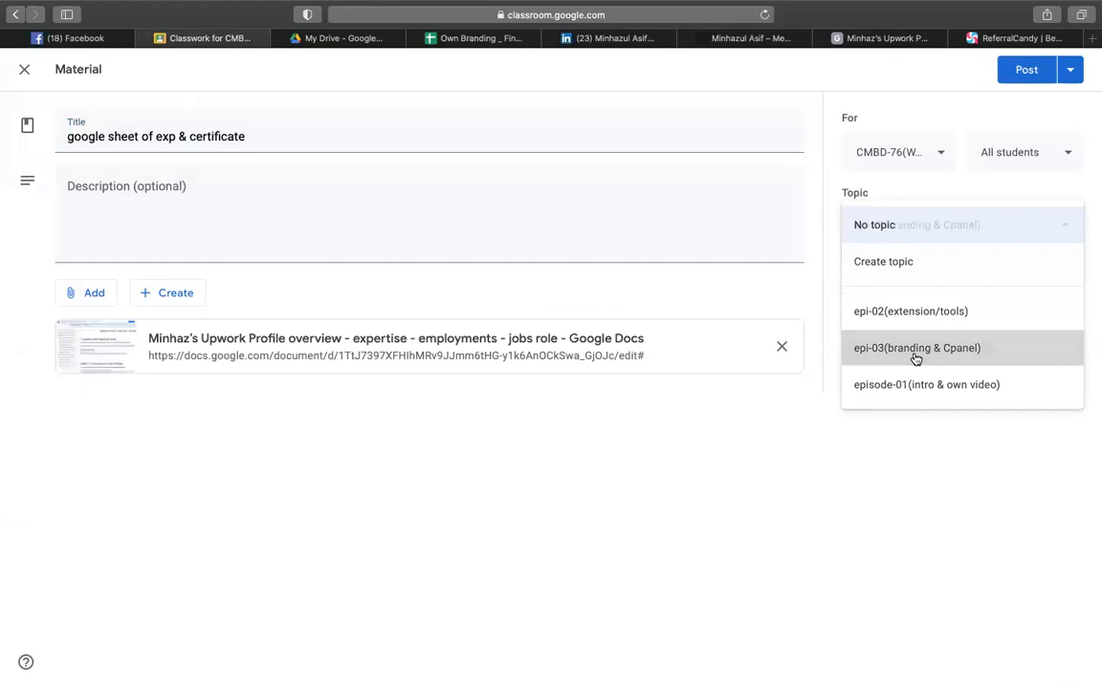
pyautogui.click(1026, 70)
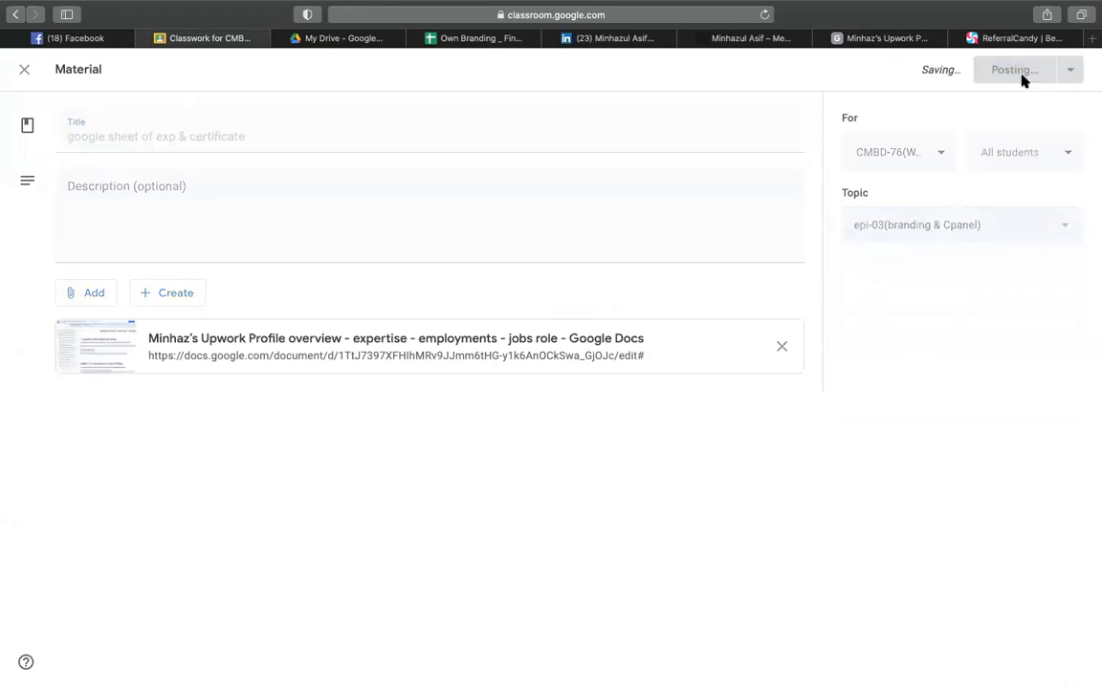
pyautogui.click(968, 38)
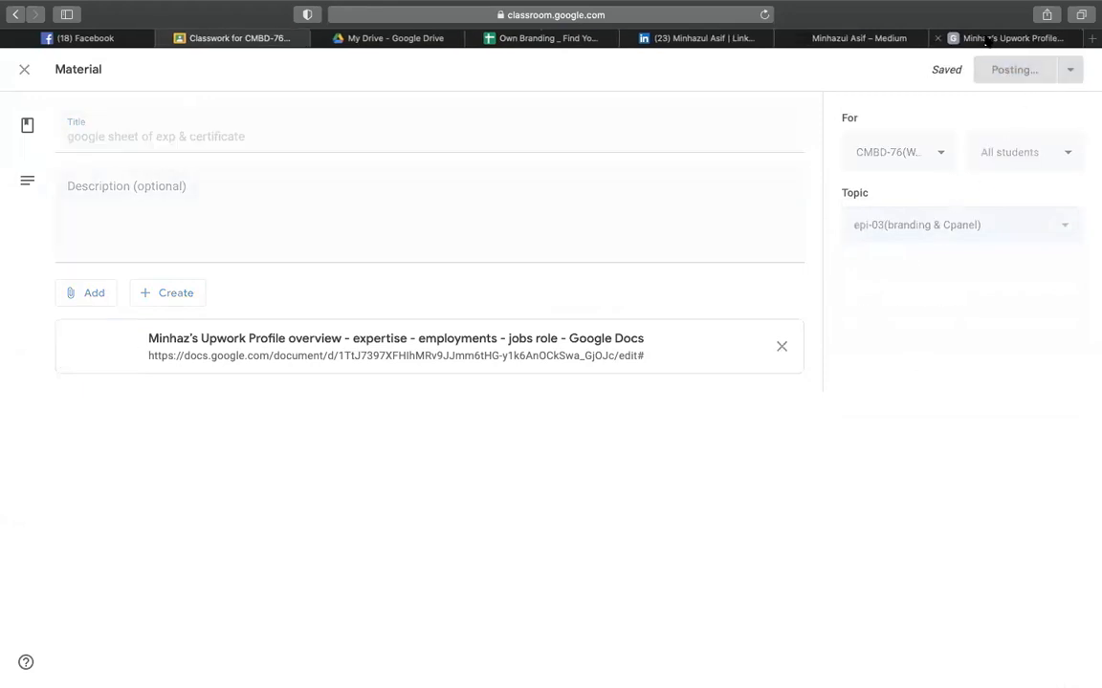
pyautogui.click(961, 39)
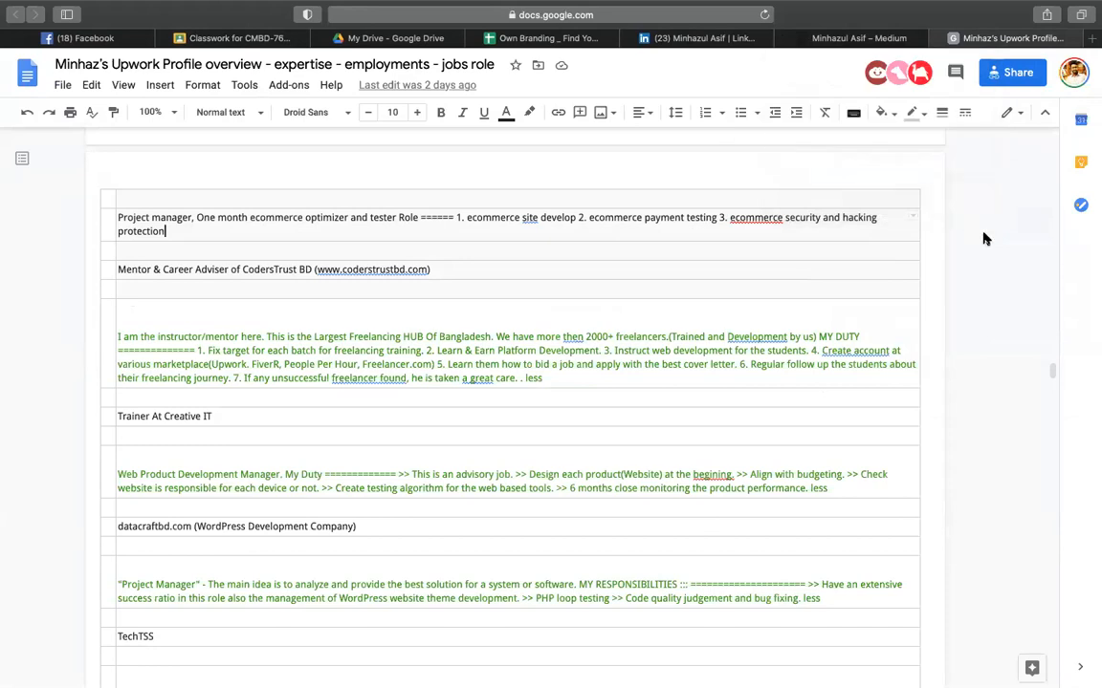
# - Return to the Own Branding spreadsheet and select the platform names in column C
pyautogui.click(573, 38)
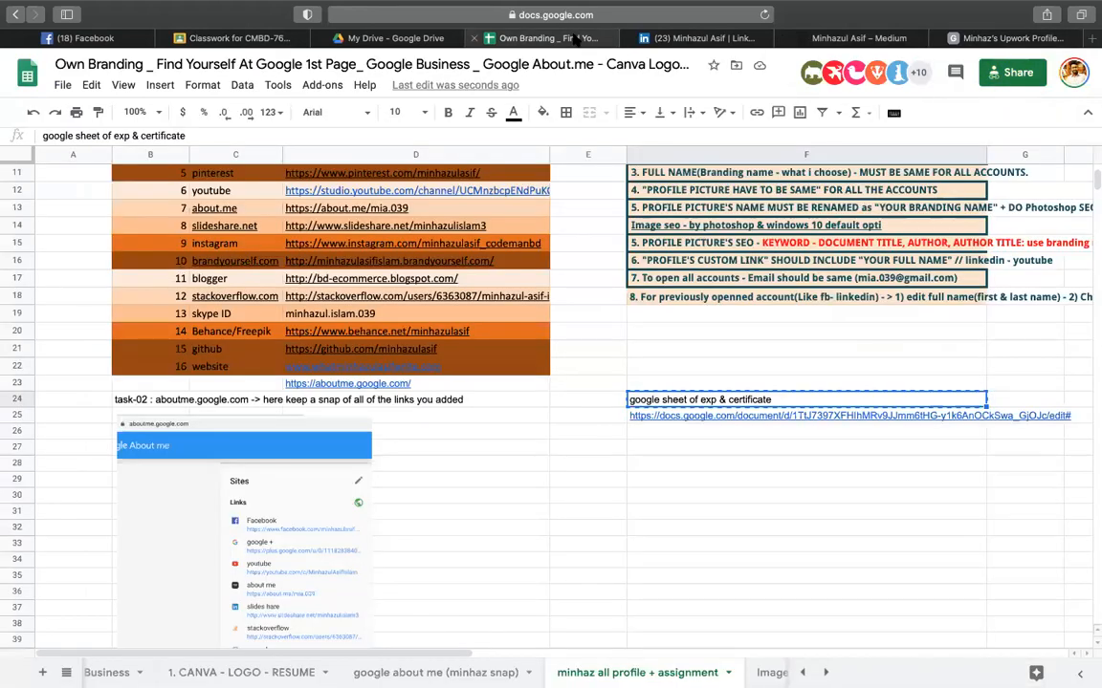
pyautogui.click(562, 258)
pyautogui.scroll(4, 562, 258)
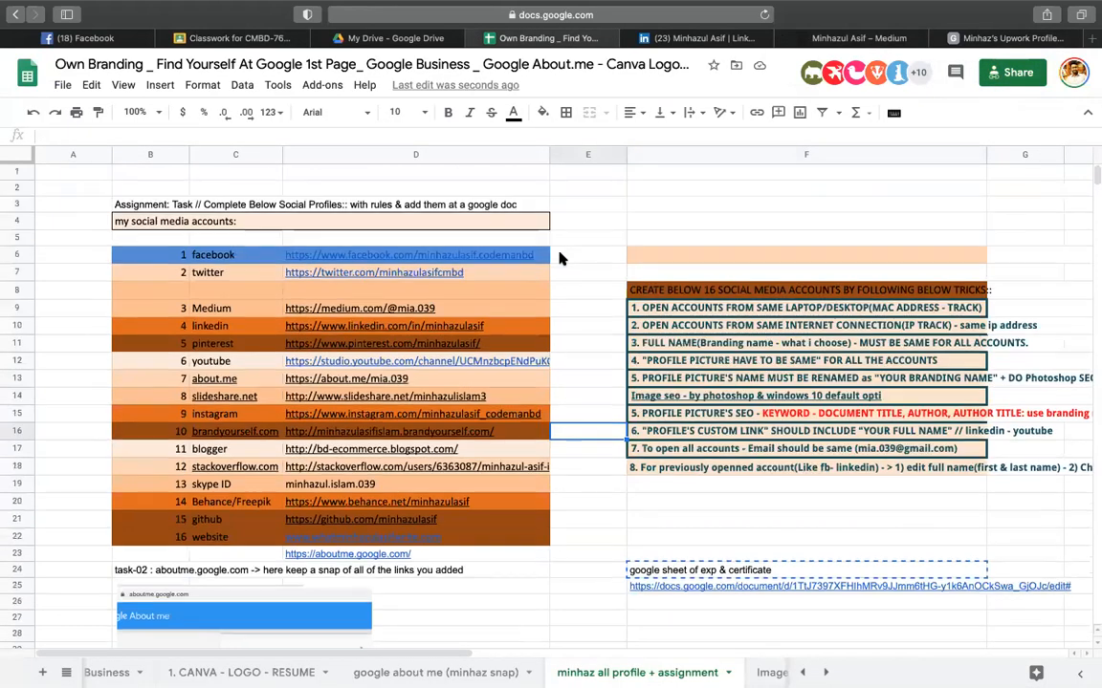
pyautogui.click(760, 209)
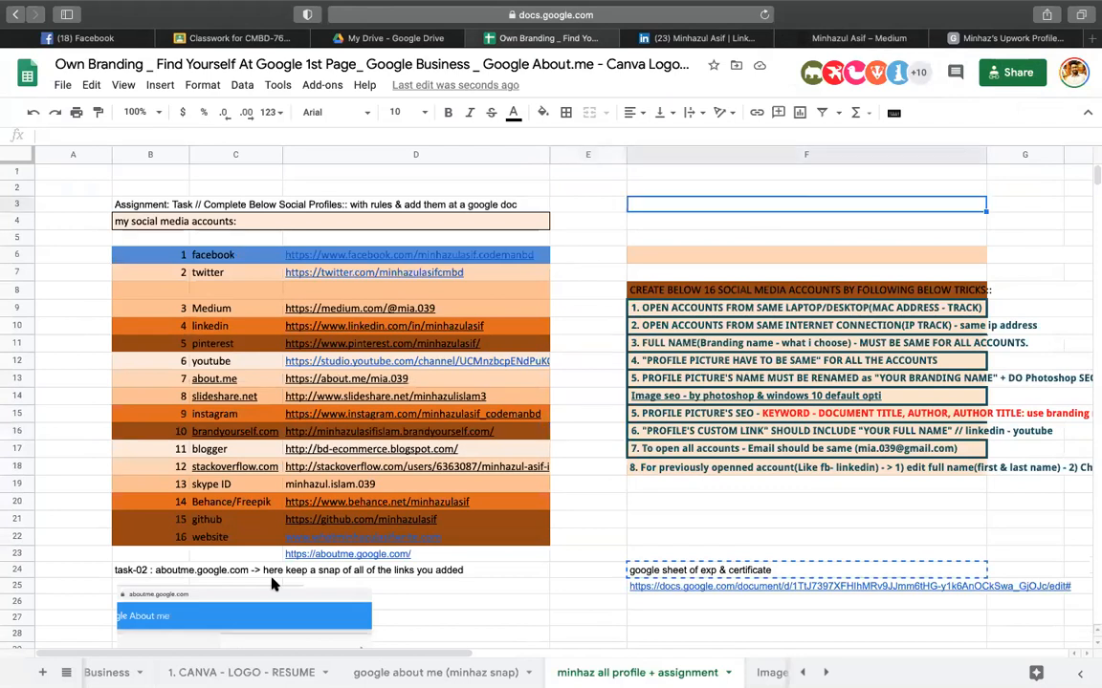
pyautogui.moveTo(230, 294); pyautogui.dragTo(235, 557)
pyautogui.click(623, 219)
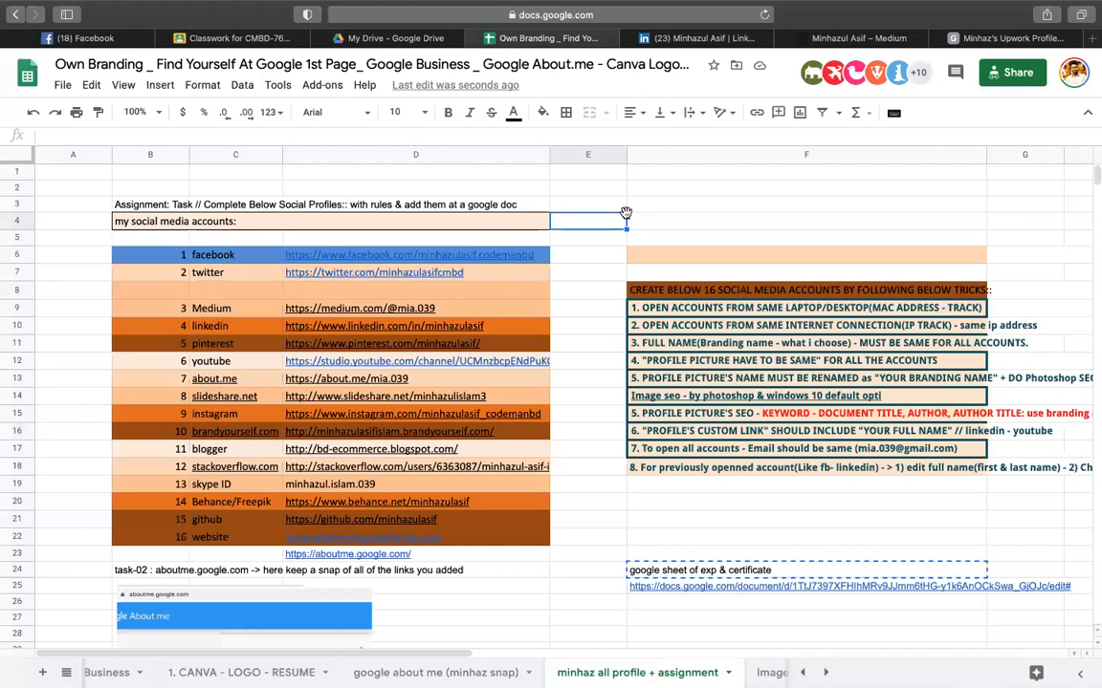
# - Check the facebook, LinkedIn and Pinterest link previews, then select the task-02 aboutme.google.com heading
pyautogui.click(264, 257)
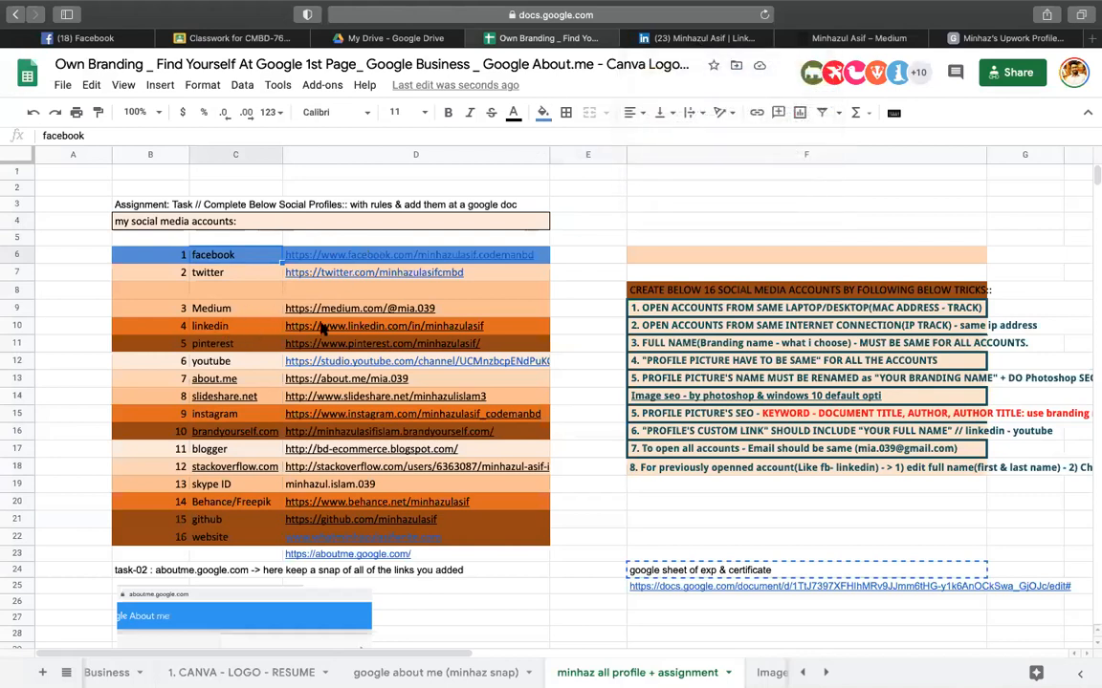
pyautogui.moveTo(435, 330)
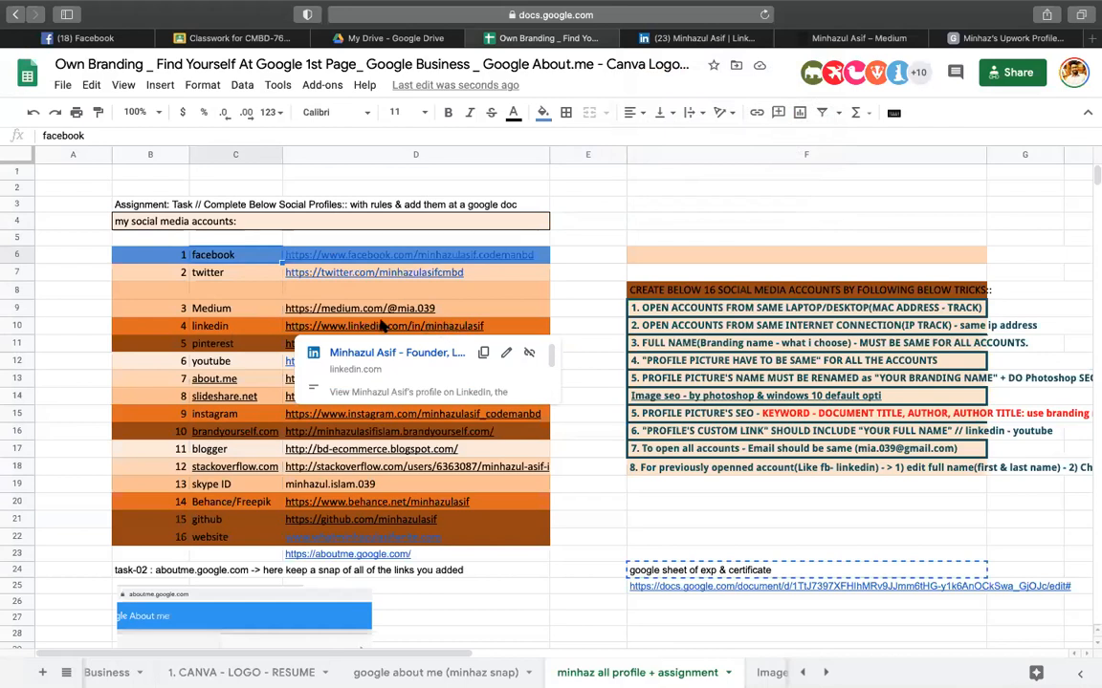
pyautogui.click(705, 176)
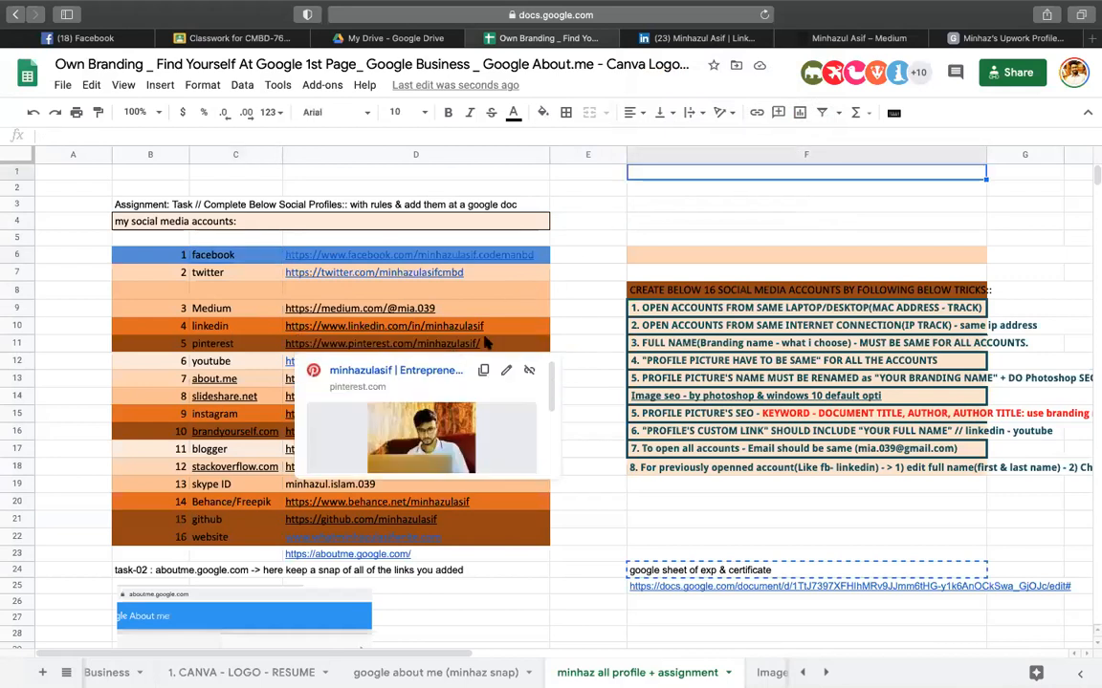
pyautogui.click(586, 313)
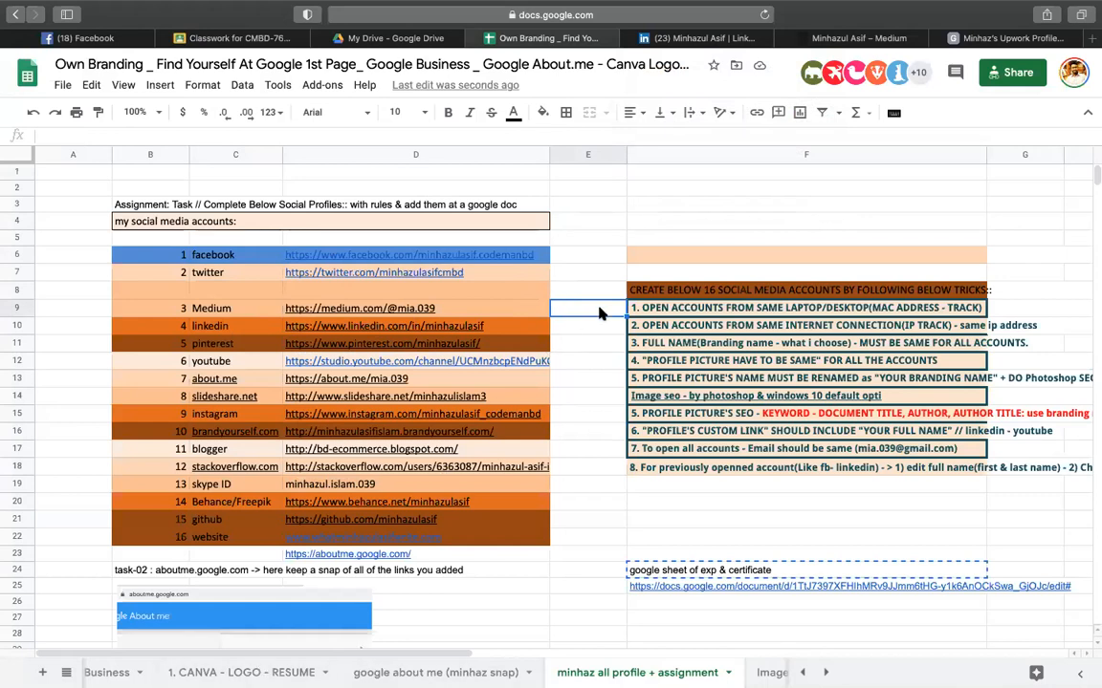
pyautogui.click(685, 235)
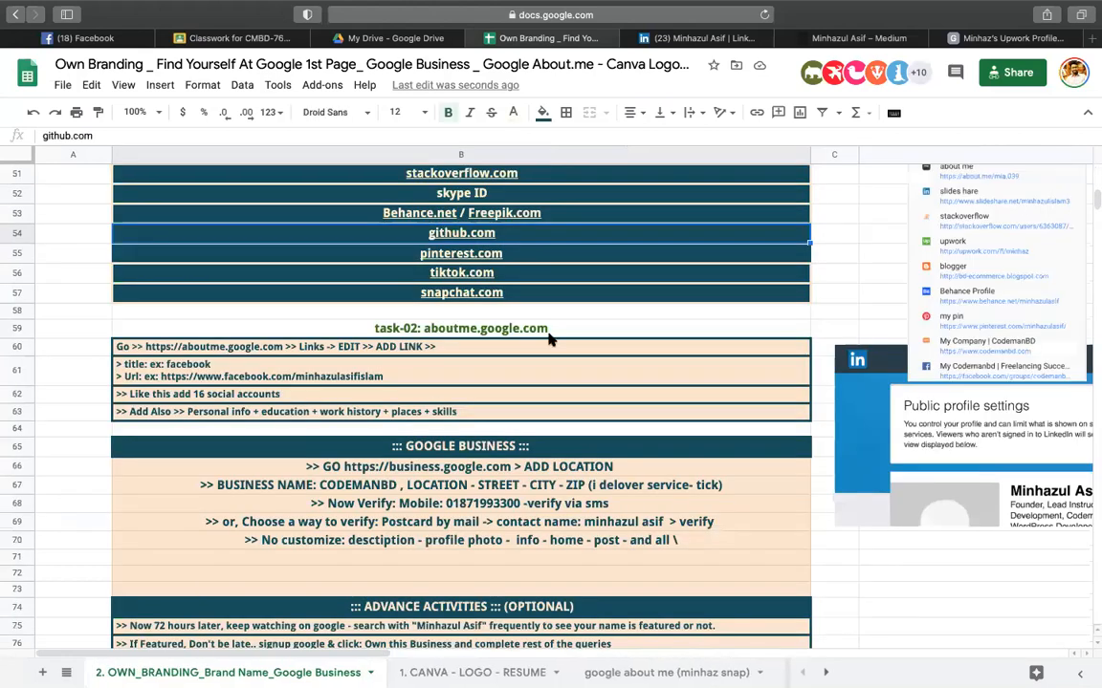
pyautogui.click(548, 331)
pyautogui.scroll(10, 549, 337)
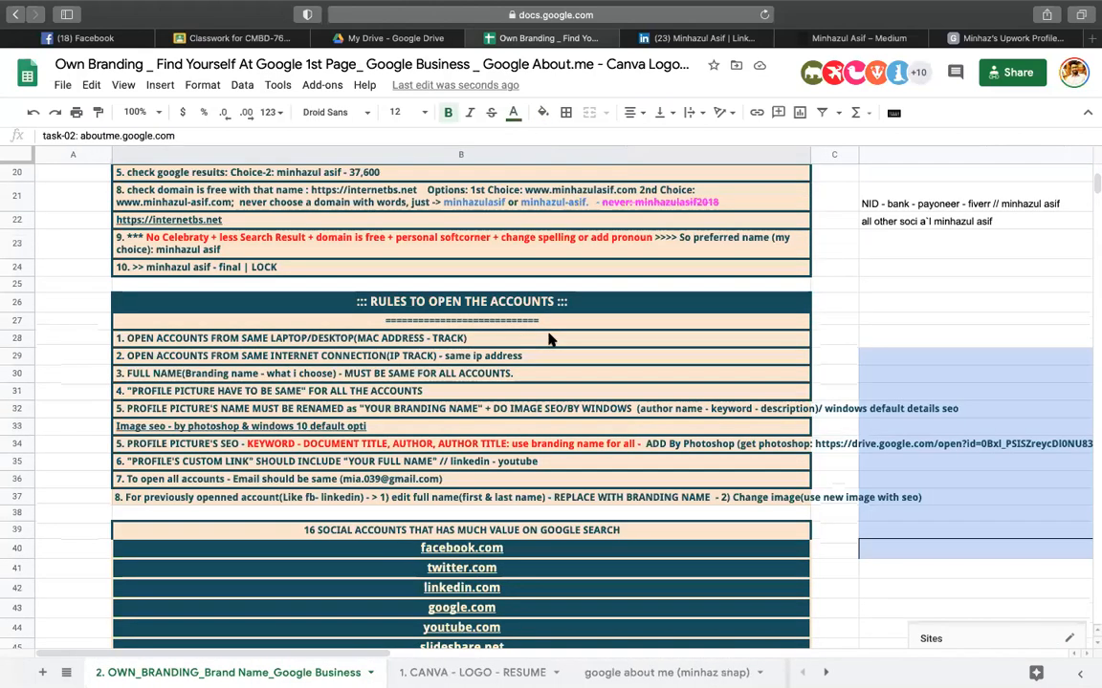
pyautogui.click(630, 301)
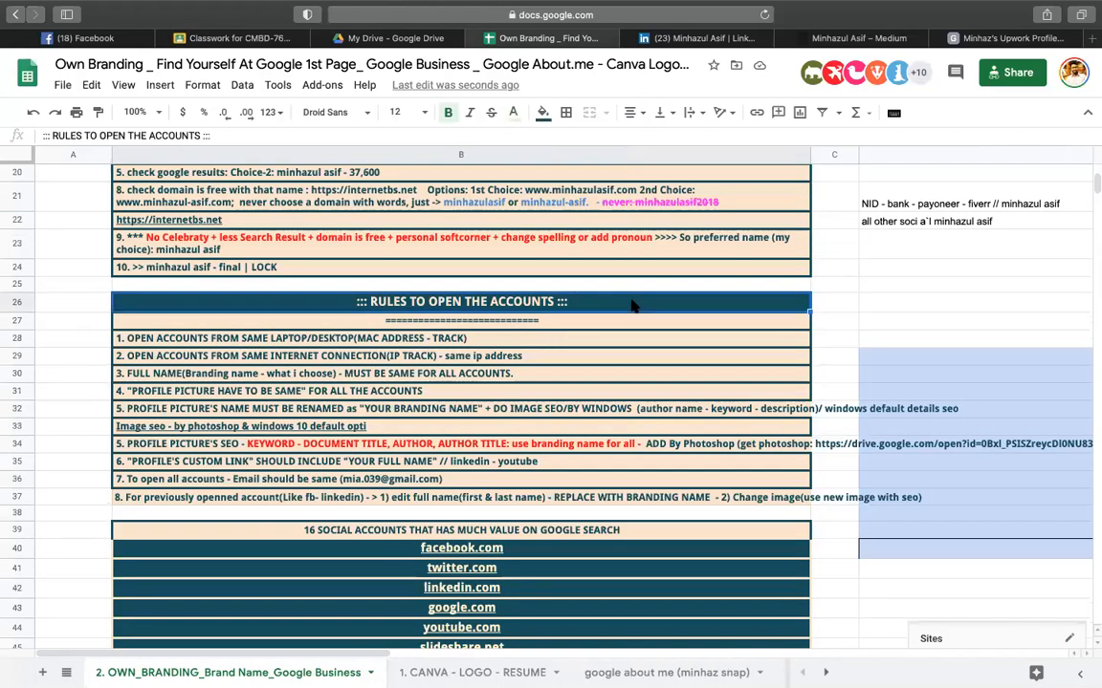
pyautogui.click(904, 299)
pyautogui.click(672, 303)
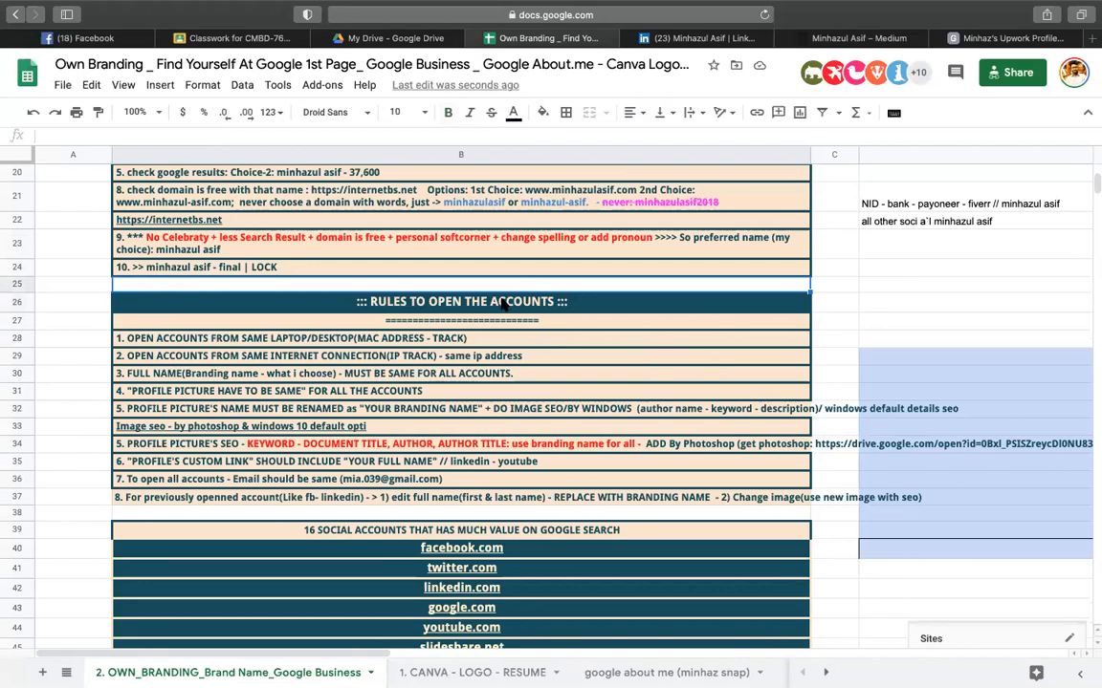
pyautogui.click(443, 321)
pyautogui.click(308, 336)
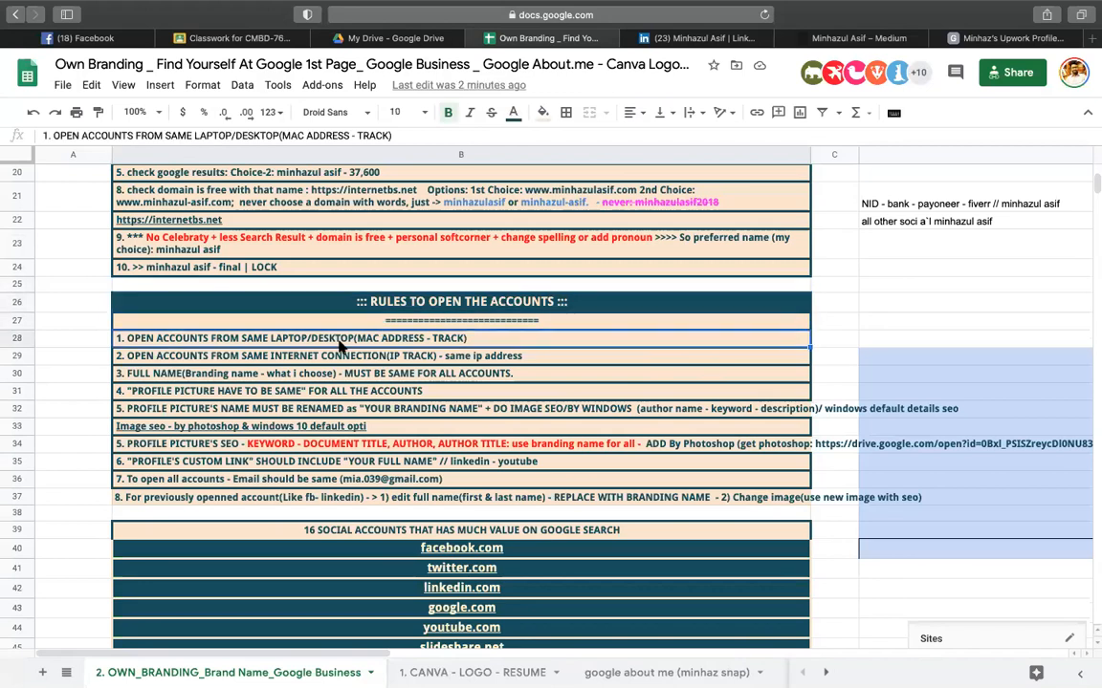
pyautogui.scroll(-3, 221, 380)
pyautogui.scroll(-3, 221, 379)
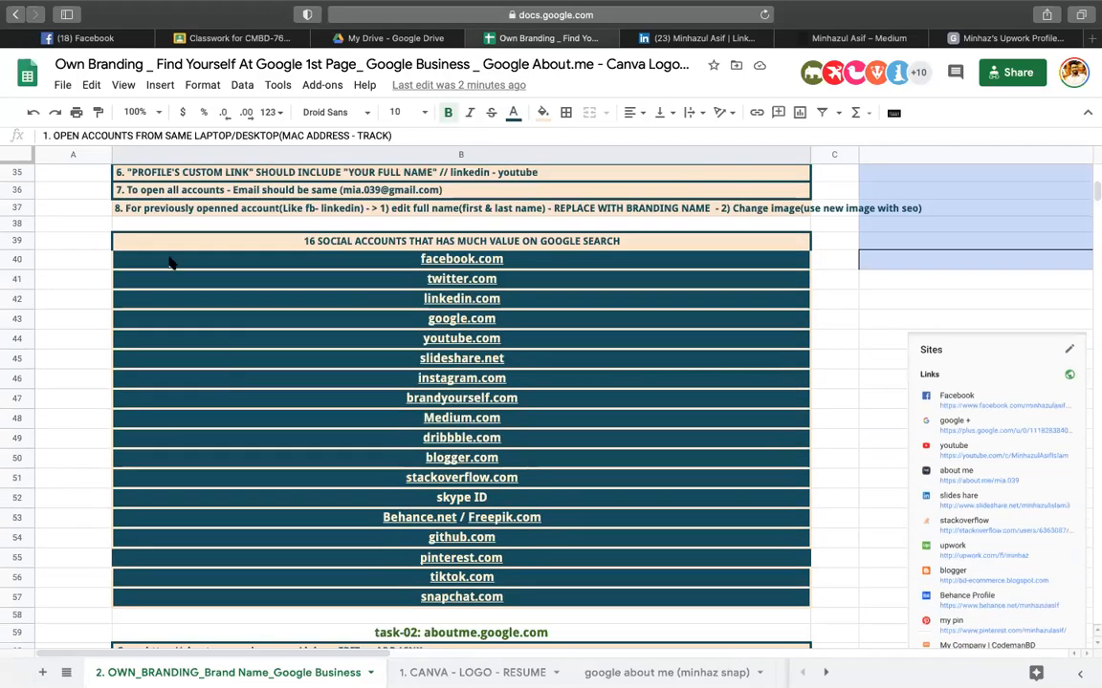
pyautogui.click(167, 241)
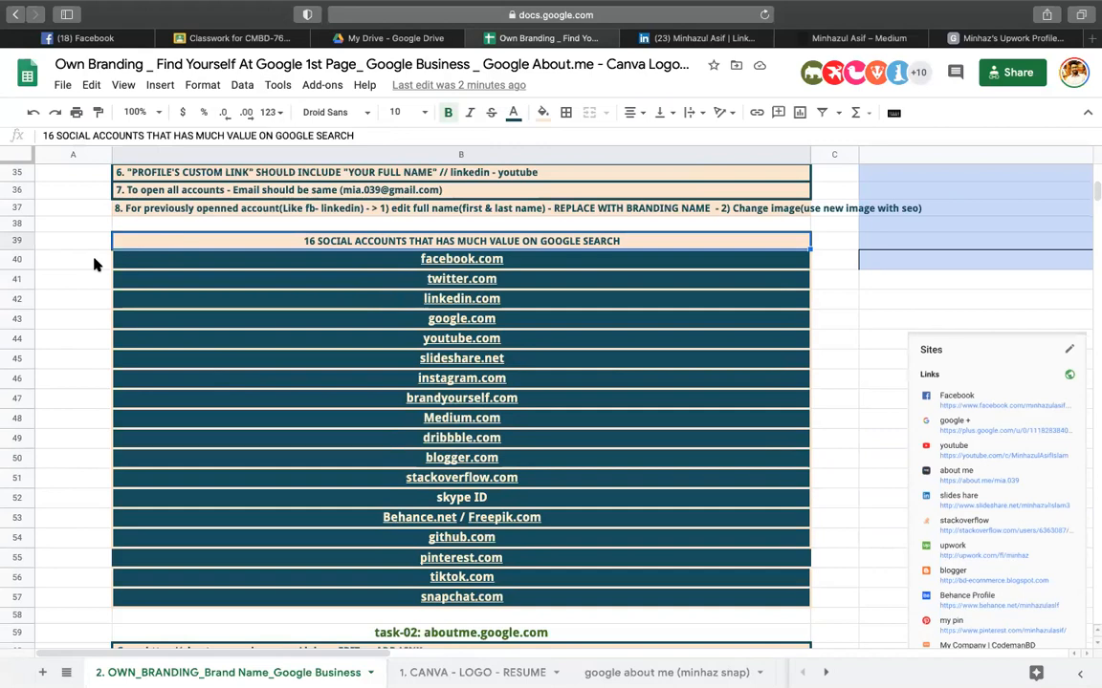
pyautogui.click(60, 336)
pyautogui.scroll(3, 151, 327)
pyautogui.click(150, 327)
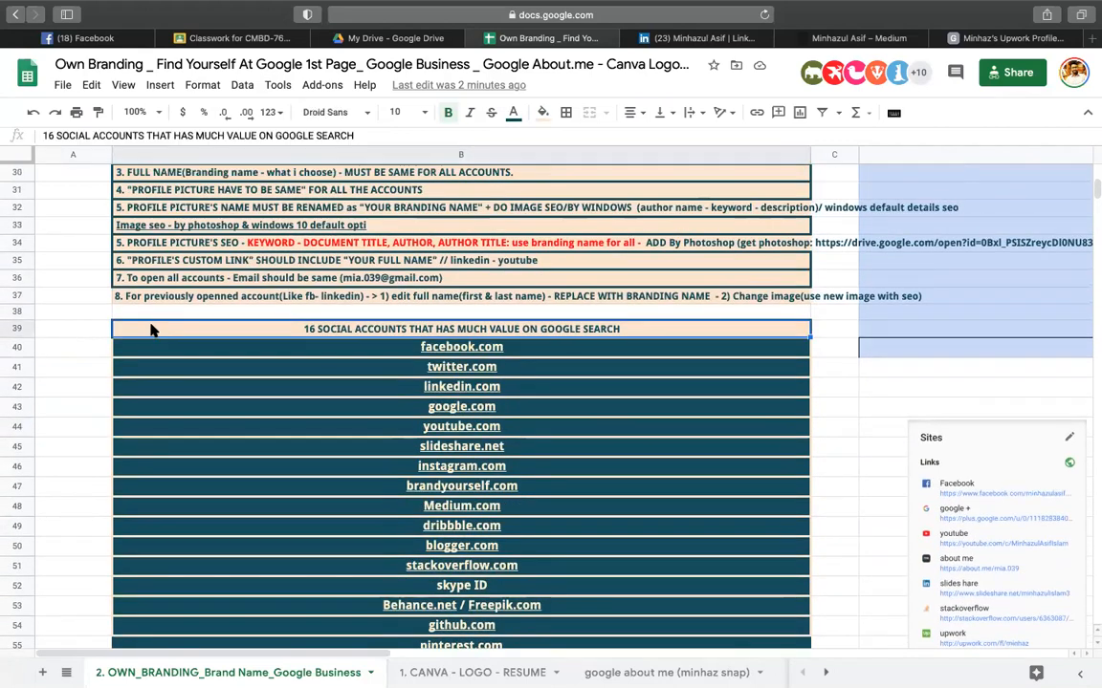
pyautogui.scroll(5, 150, 329)
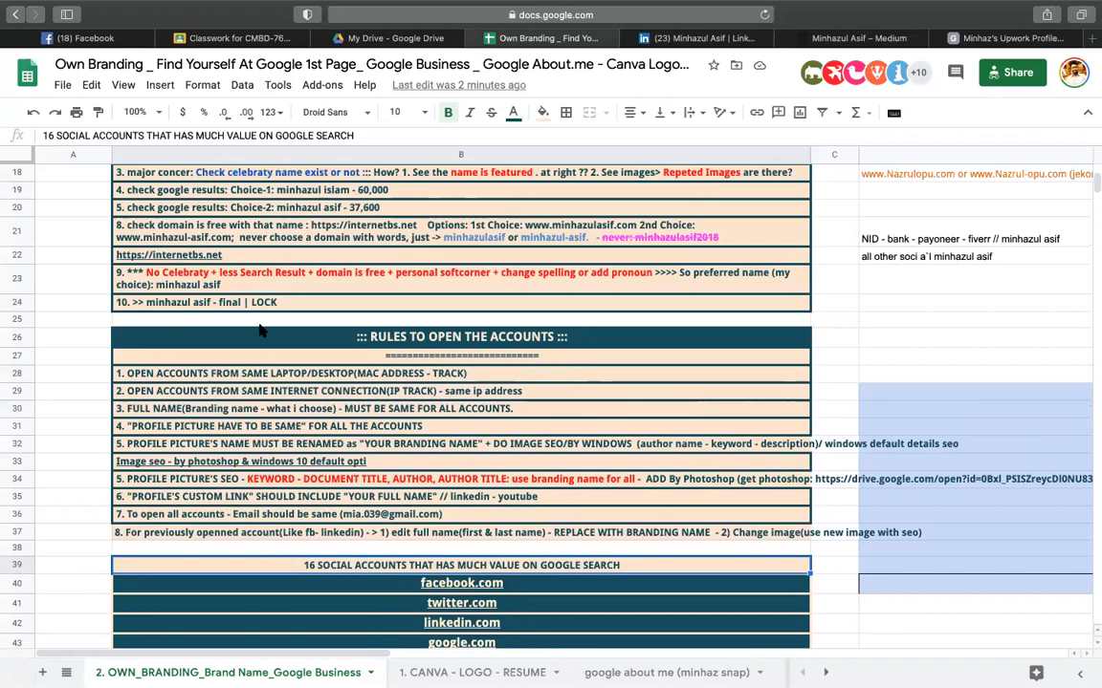
pyautogui.click(300, 336)
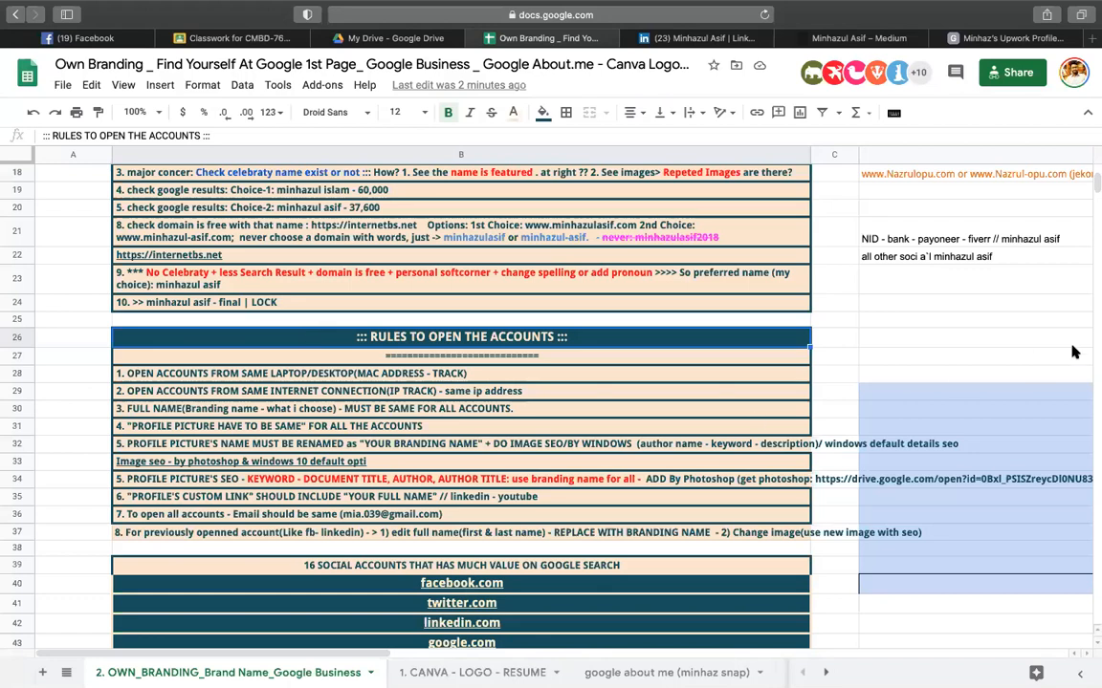
pyautogui.click(918, 278)
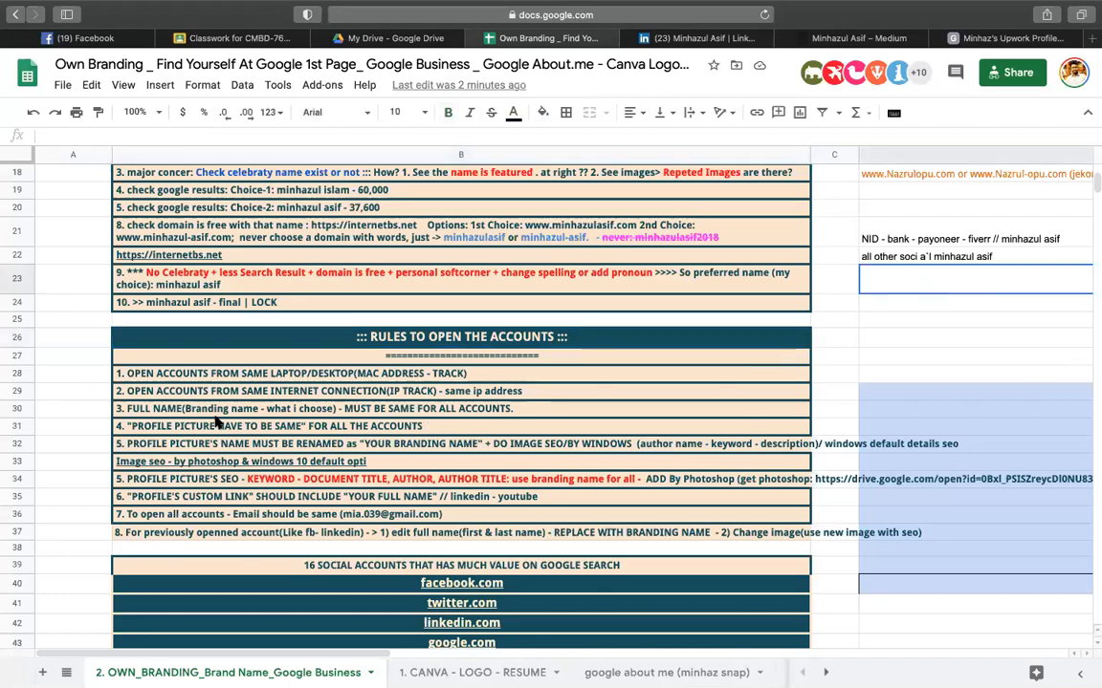
pyautogui.scroll(5, 216, 419)
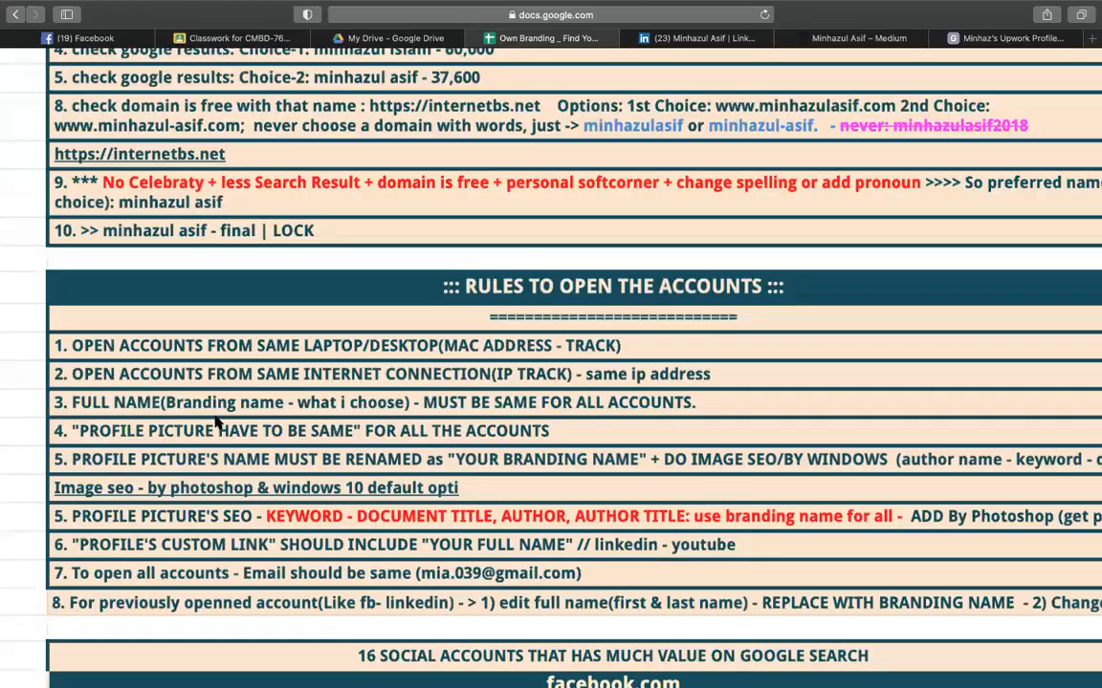
pyautogui.click(226, 346)
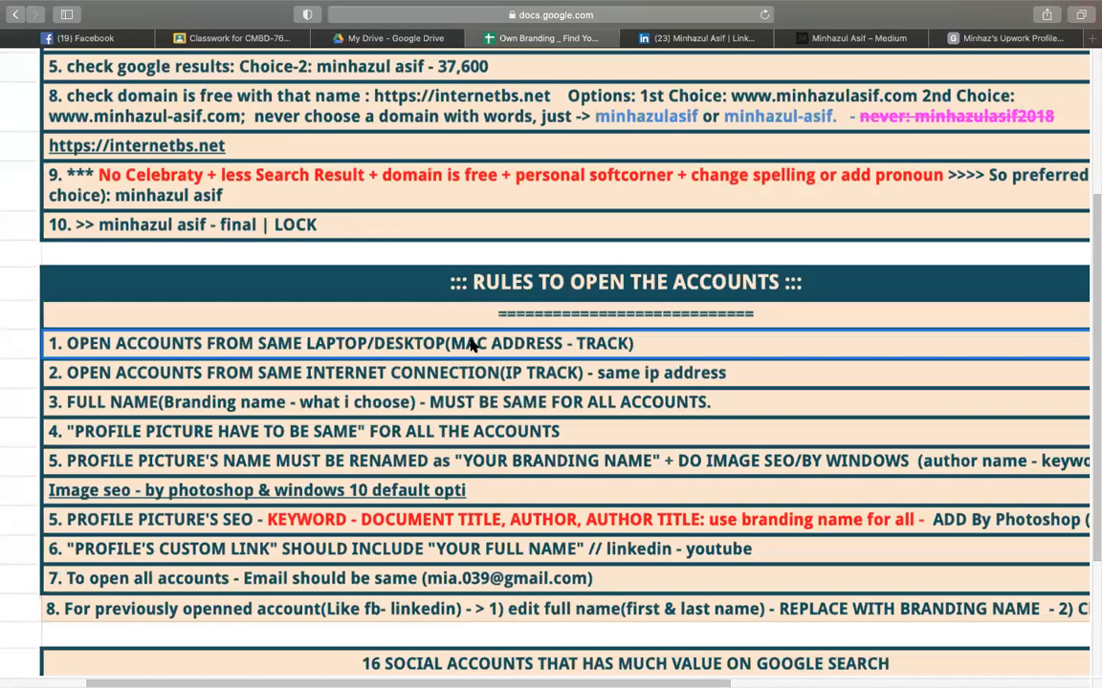
pyautogui.click(260, 382)
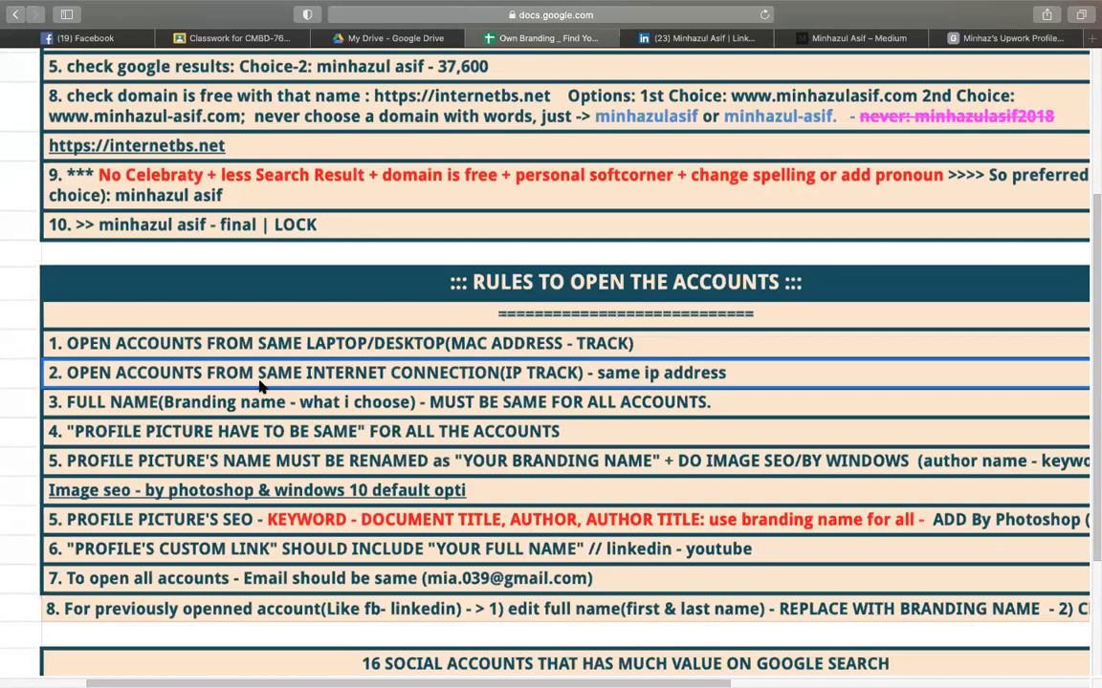
pyautogui.click(239, 411)
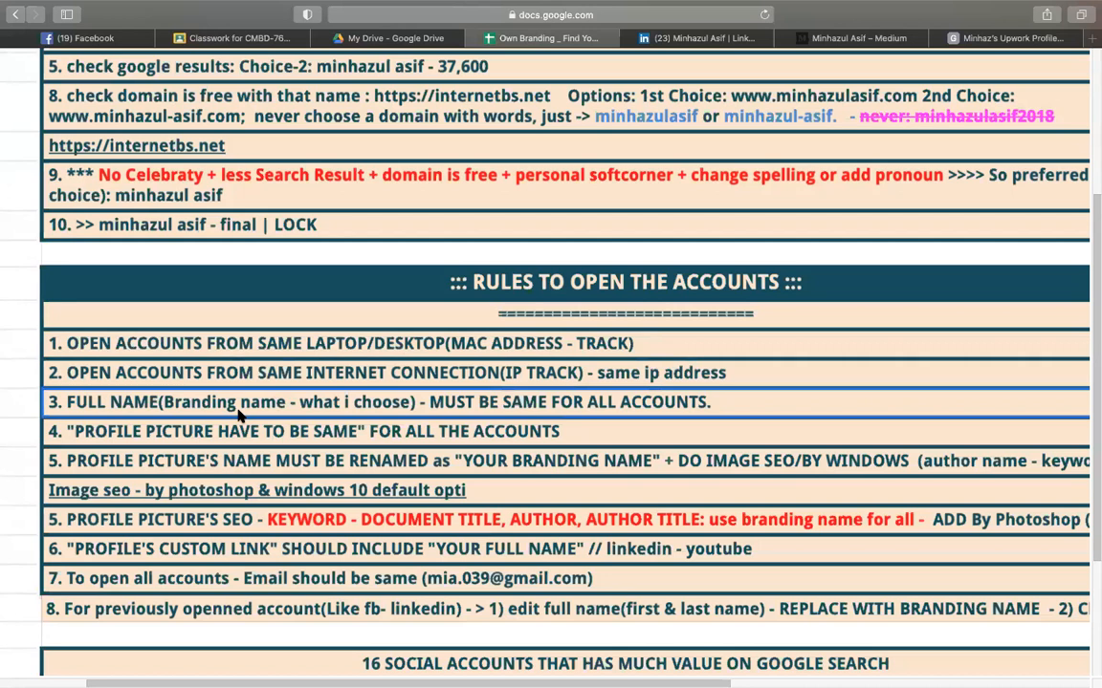
pyautogui.click(253, 471)
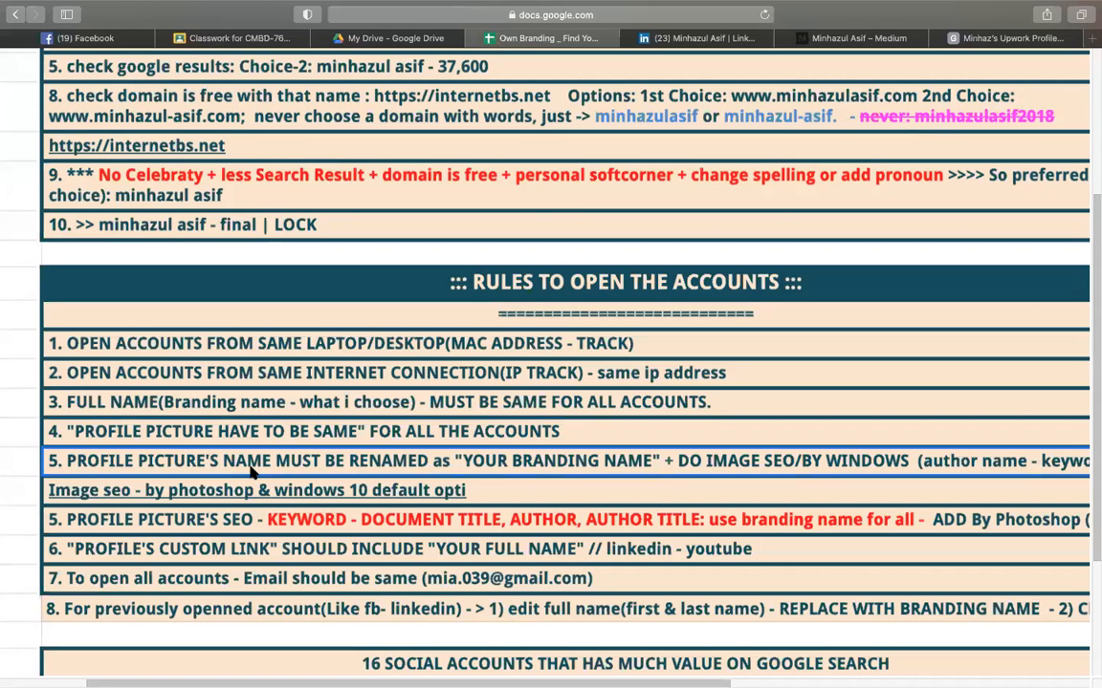
pyautogui.click(204, 522)
pyautogui.click(218, 543)
pyautogui.click(270, 529)
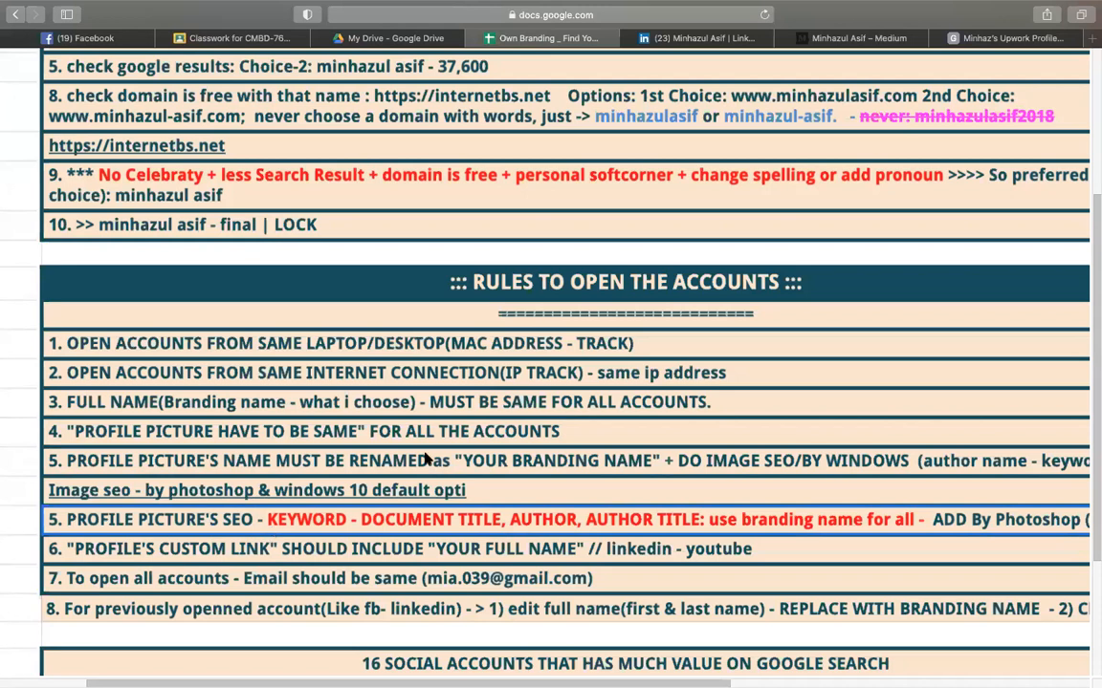
pyautogui.click(269, 545)
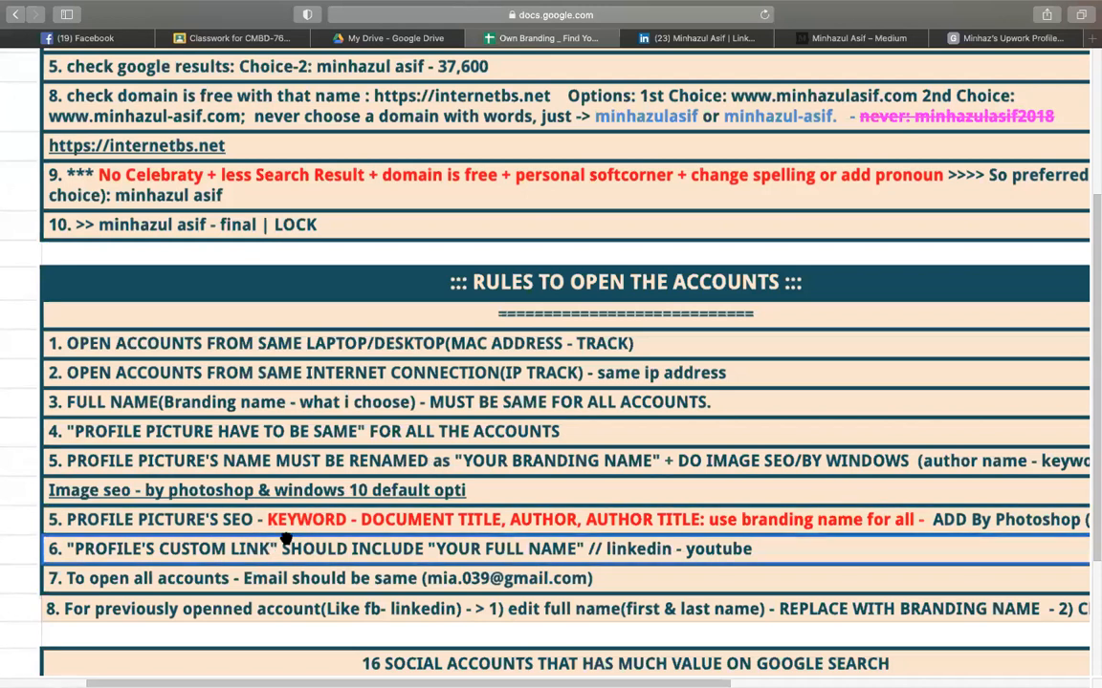
pyautogui.click(339, 526)
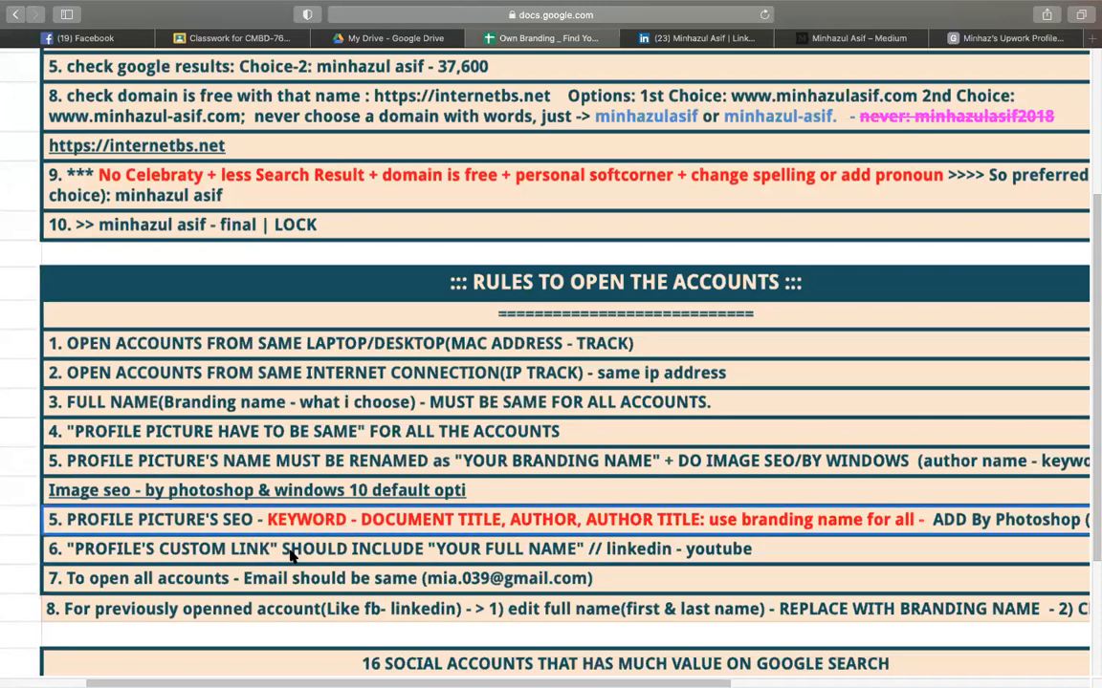
pyautogui.doubleClick(302, 546)
pyautogui.click(356, 525)
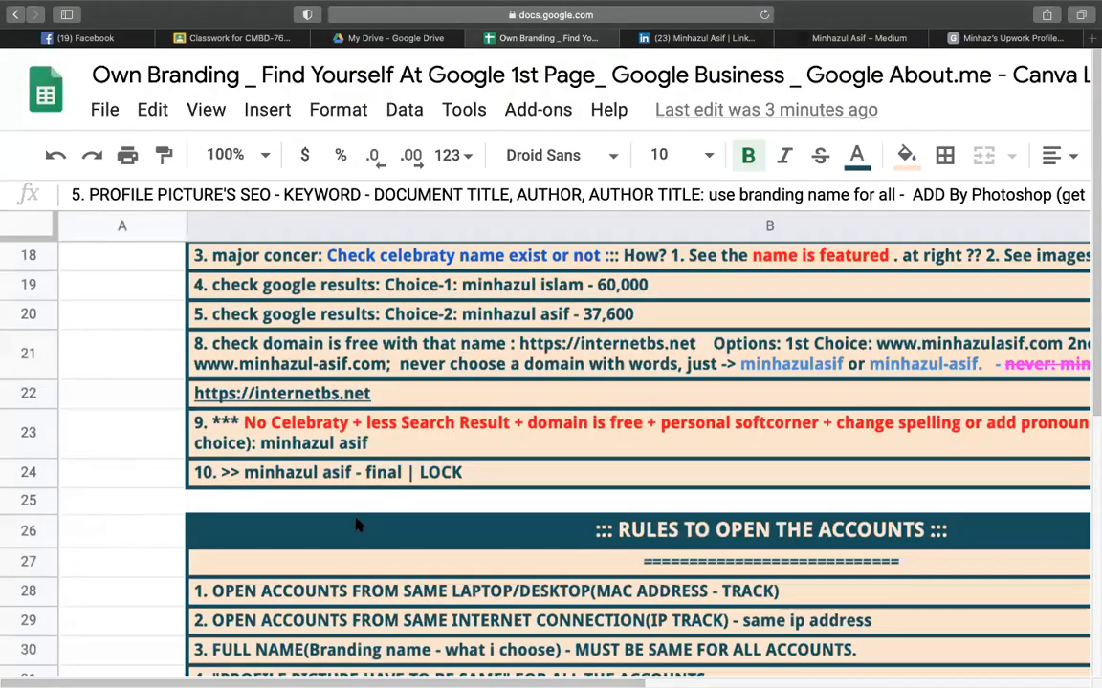
pyautogui.click(431, 466)
pyautogui.press('super+minus')
pyautogui.press('super+minus')
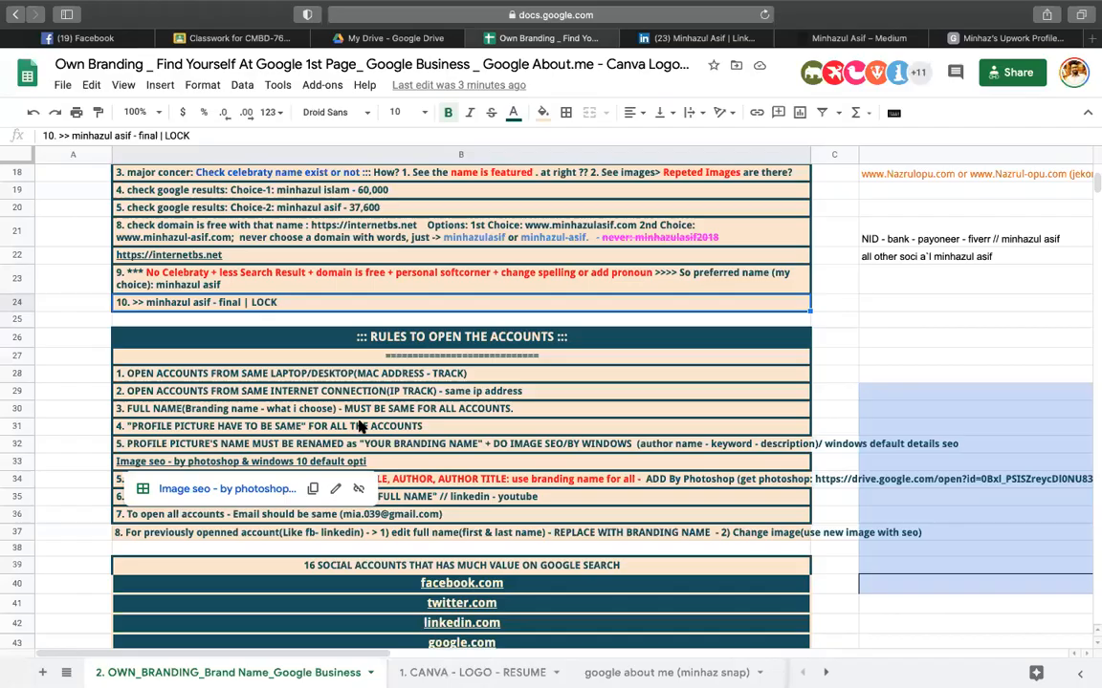
pyautogui.click(363, 422)
pyautogui.press('super+plus')
pyautogui.press('super+plus')
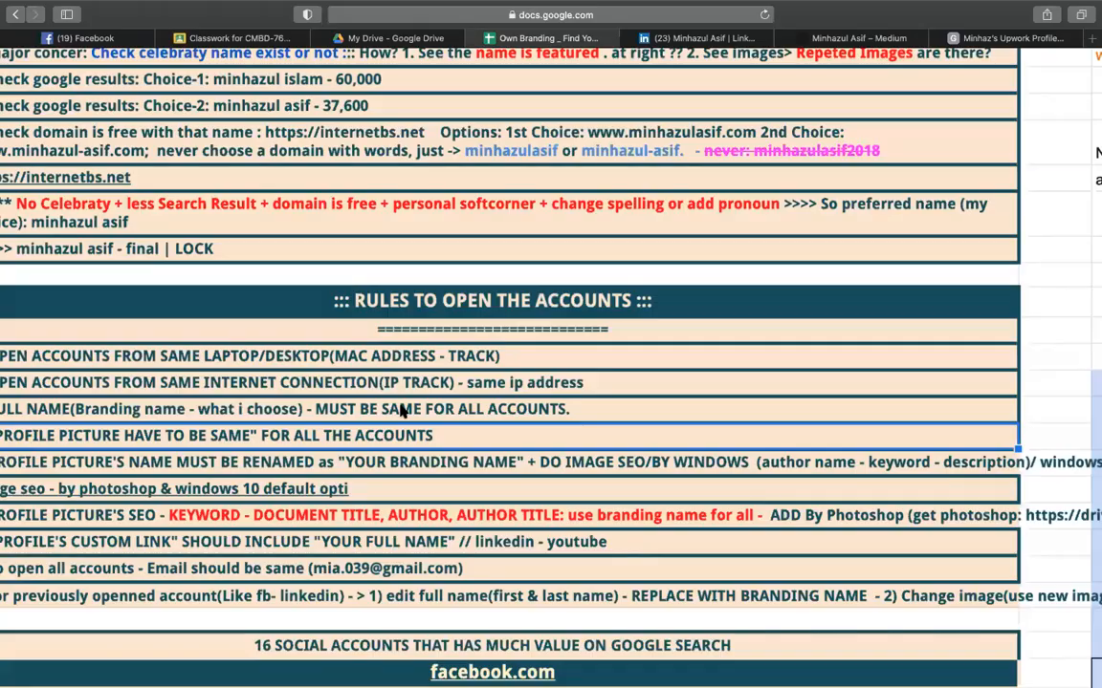
pyautogui.press('super+minus')
pyautogui.press('super+minus')
pyautogui.click(187, 488)
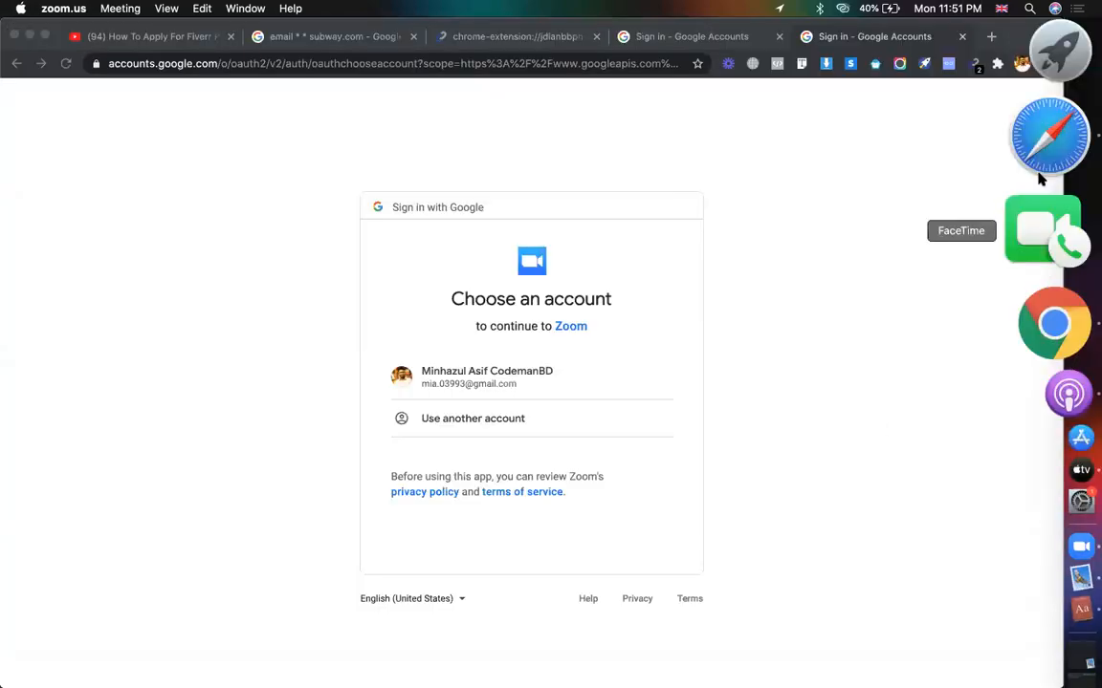
# - From the Medium tab, search Google for the branding name and view its image results
pyautogui.click(1049, 143)
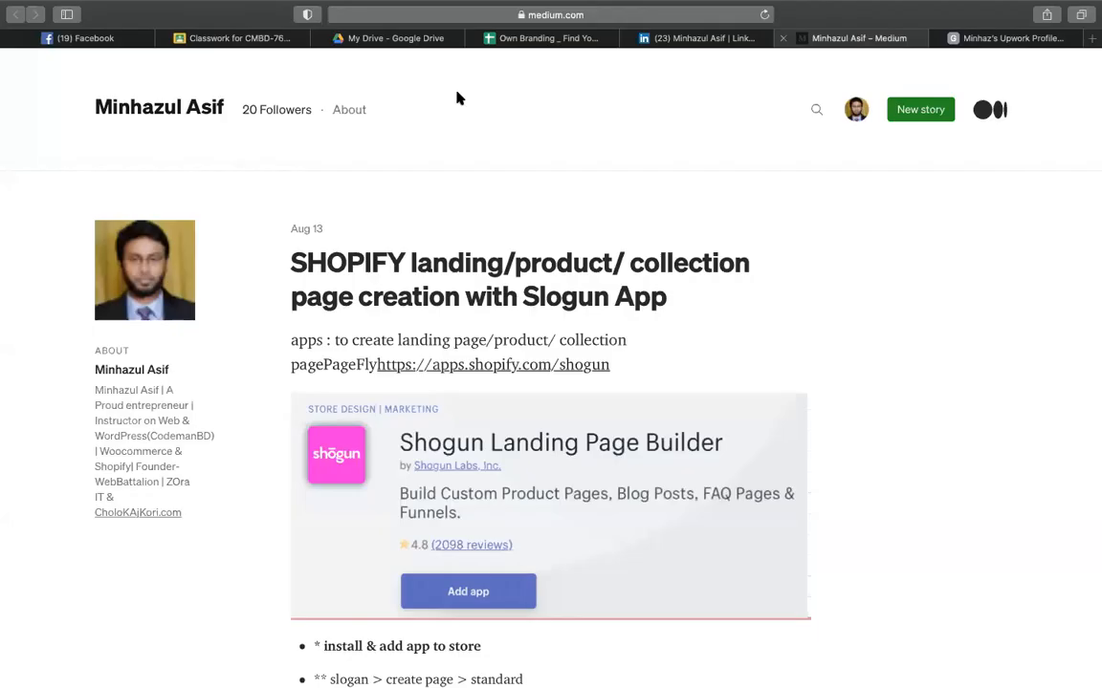
pyautogui.click(526, 14)
pyautogui.write('minhazul asif')
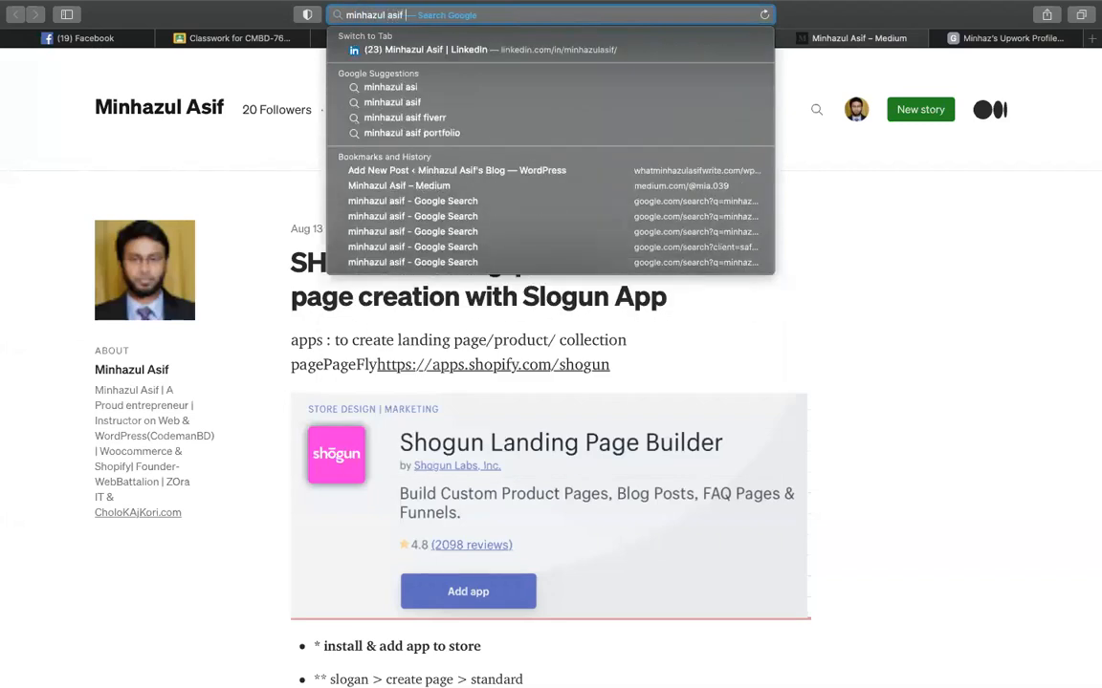
pyautogui.press('Return')
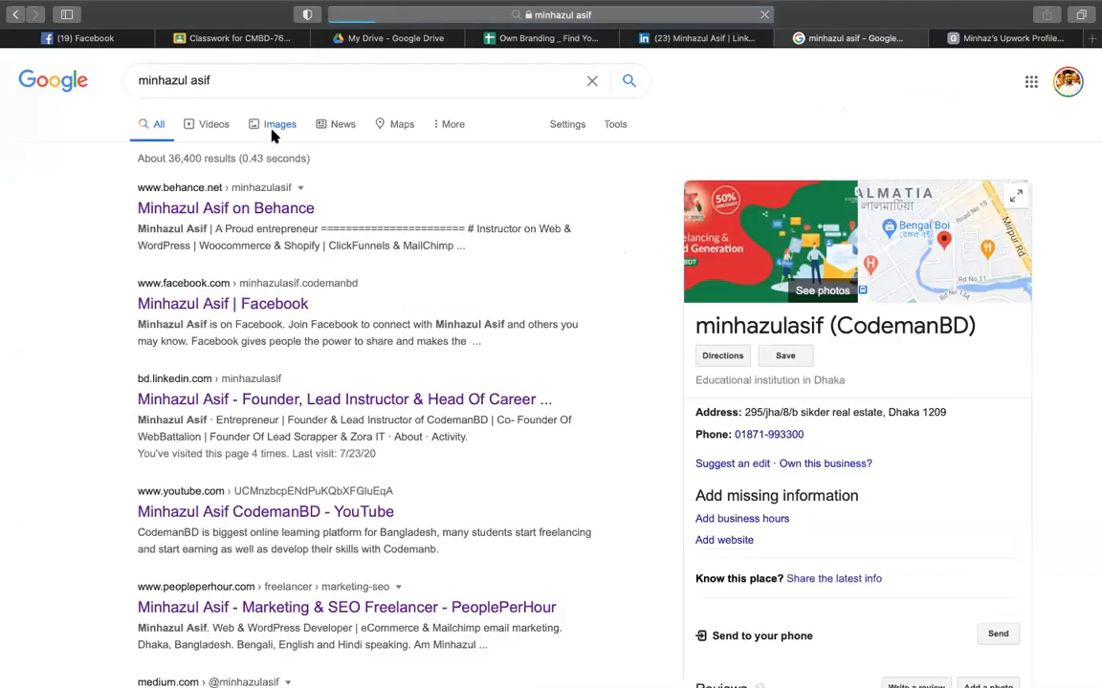
pyautogui.click(274, 134)
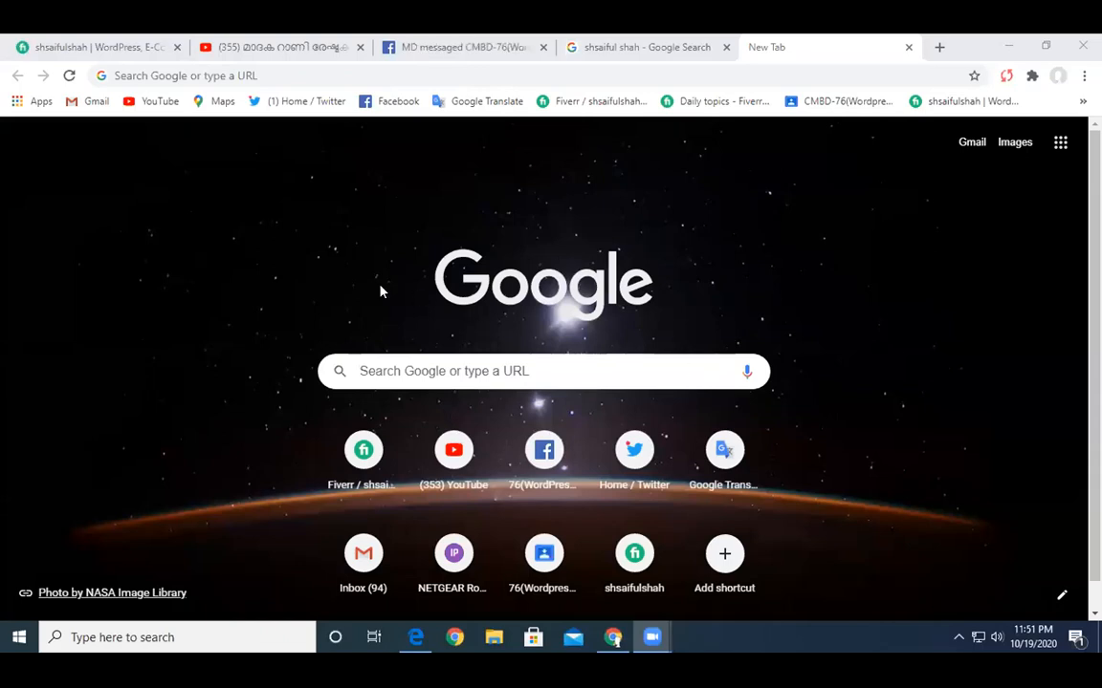
# - Open your own Facebook profile and scroll down through its timeline
pyautogui.click(464, 48)
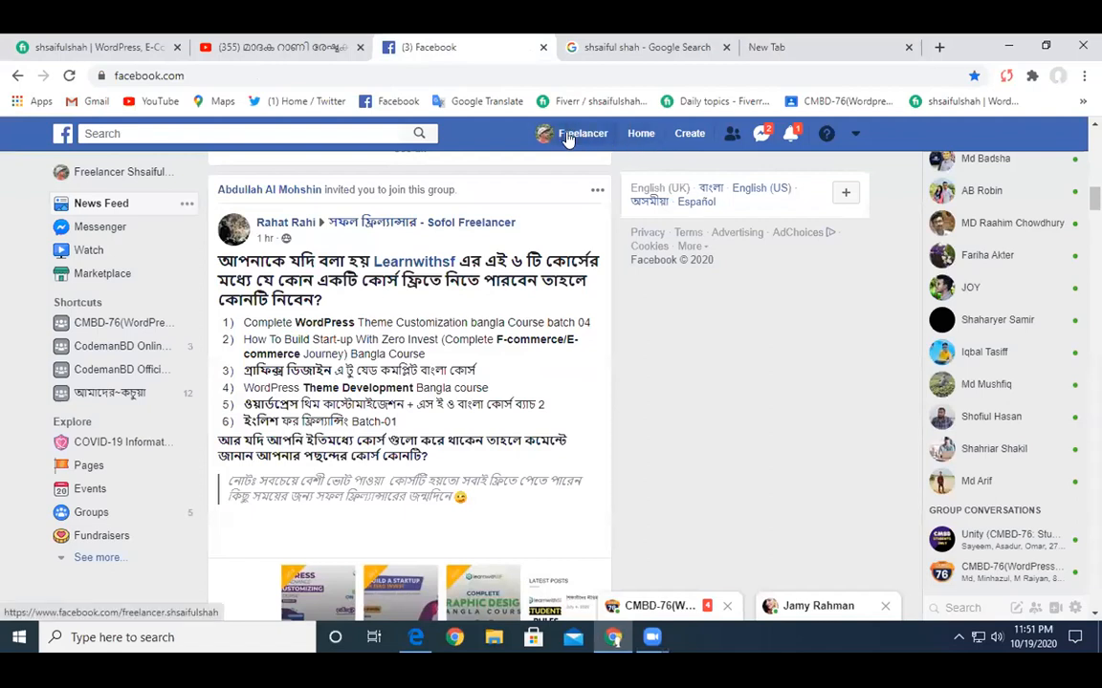
pyautogui.click(567, 137)
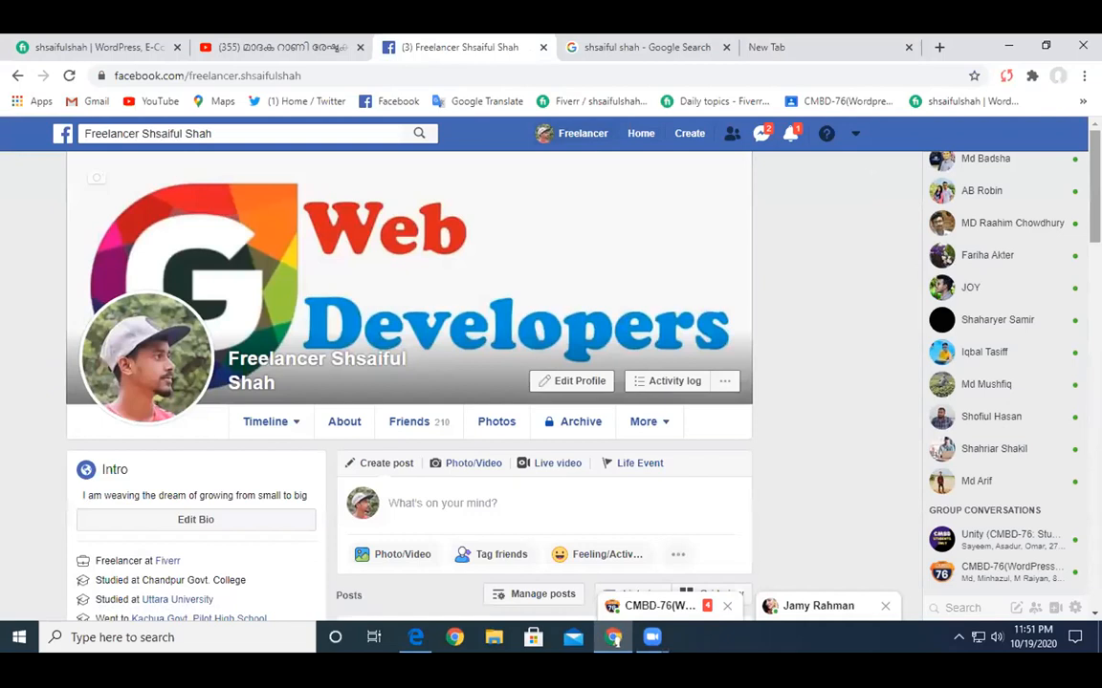
pyautogui.scroll(-15, 409, 383)
pyautogui.moveTo(1094, 478); pyautogui.dragTo(1095, 589)
pyautogui.rightClick(1096, 589)
pyautogui.click(1095, 381)
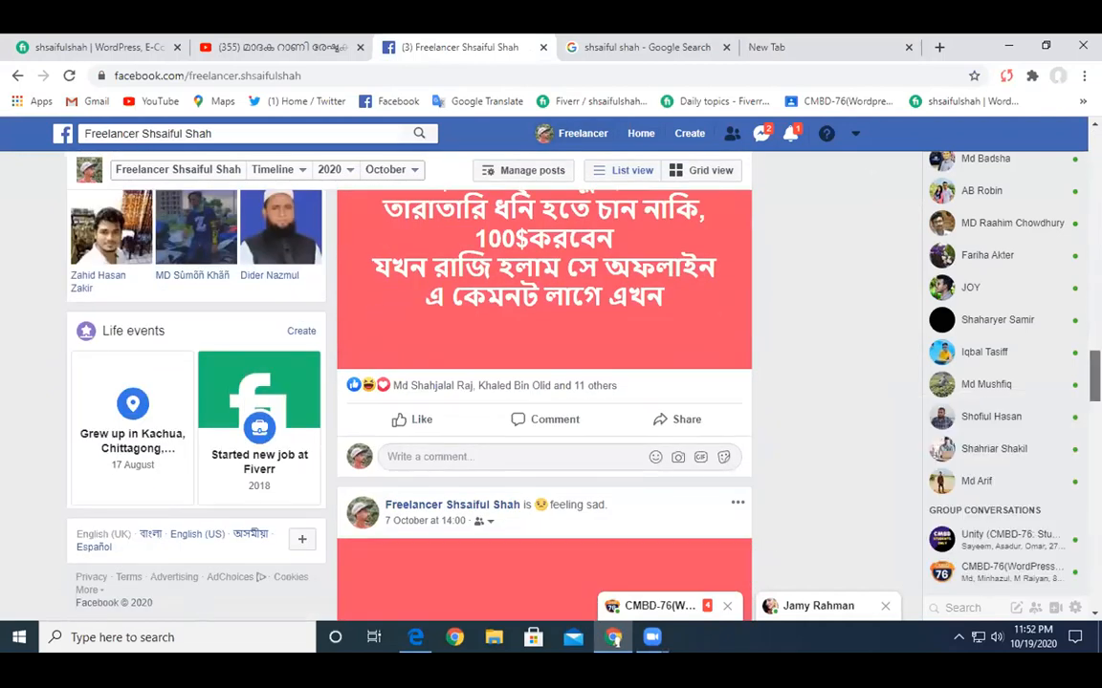
pyautogui.scroll(-12, 543, 401)
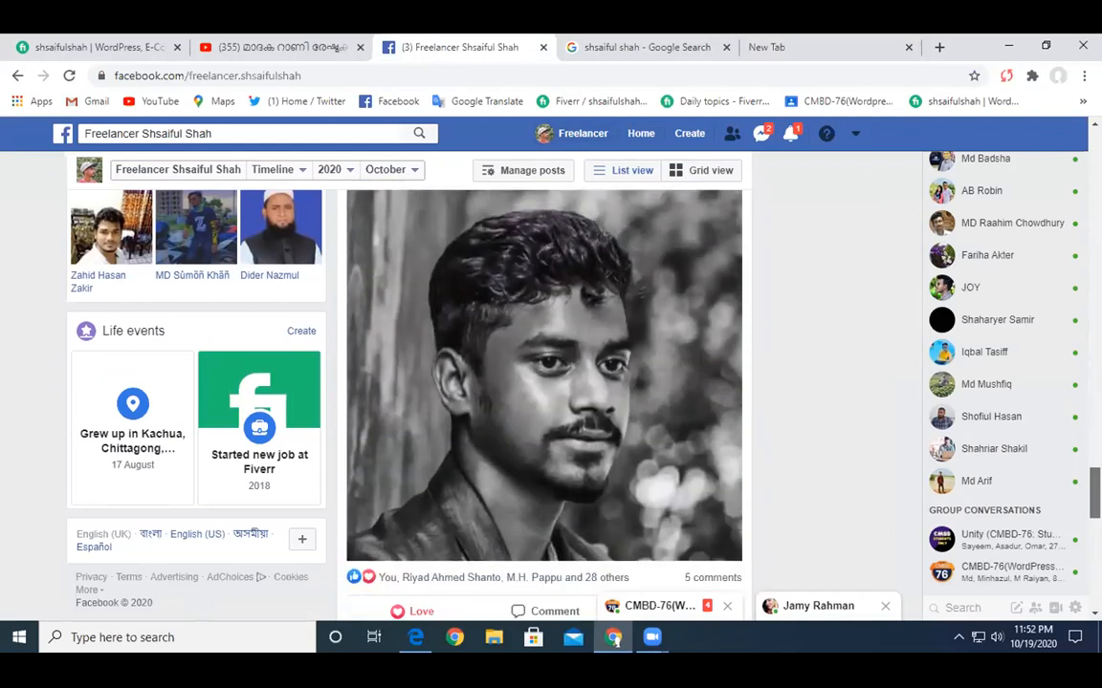
pyautogui.scroll(-10, 614, 312)
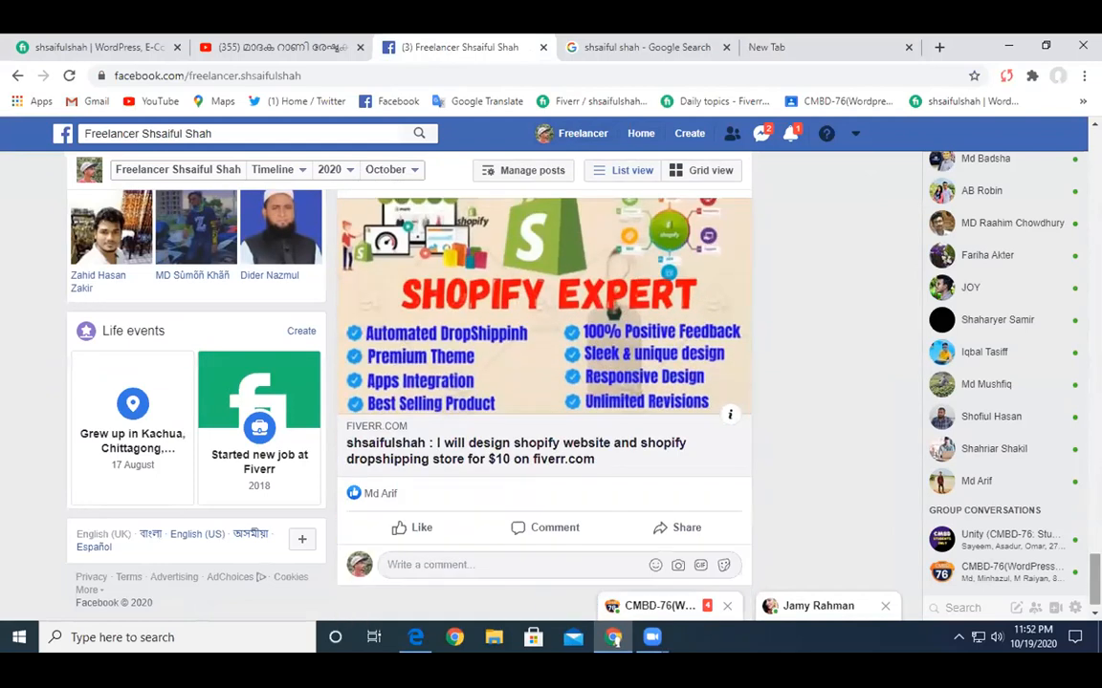
pyautogui.scroll(-10, 543, 383)
pyautogui.scroll(-10, 543, 382)
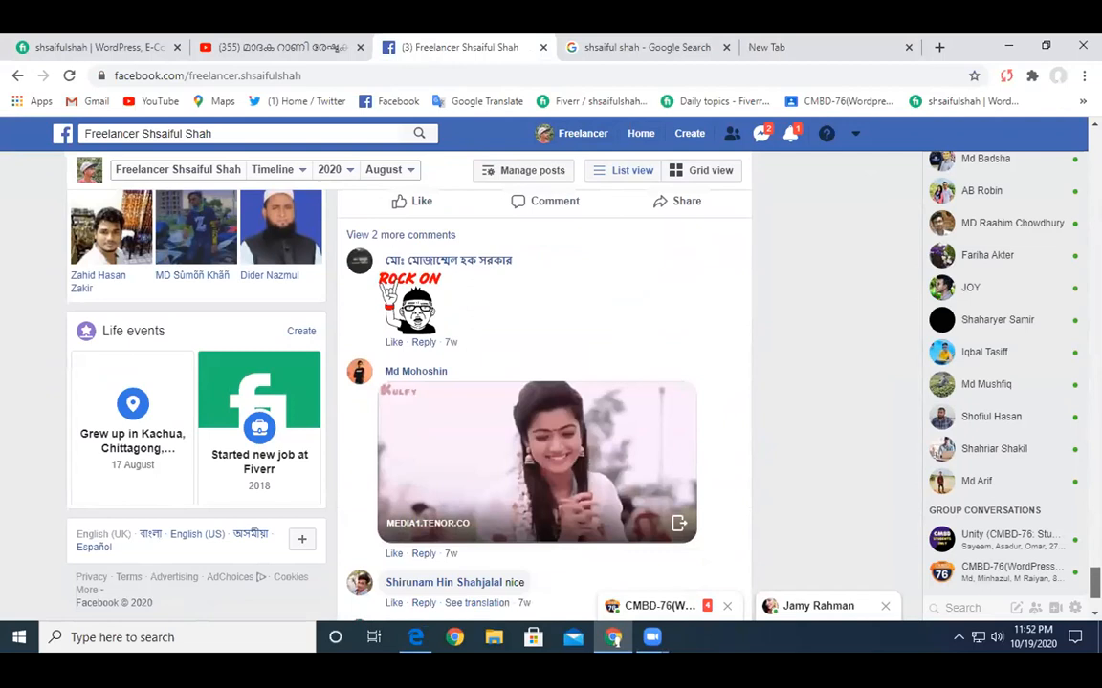
pyautogui.moveTo(1094, 574); pyautogui.dragTo(1093, 142)
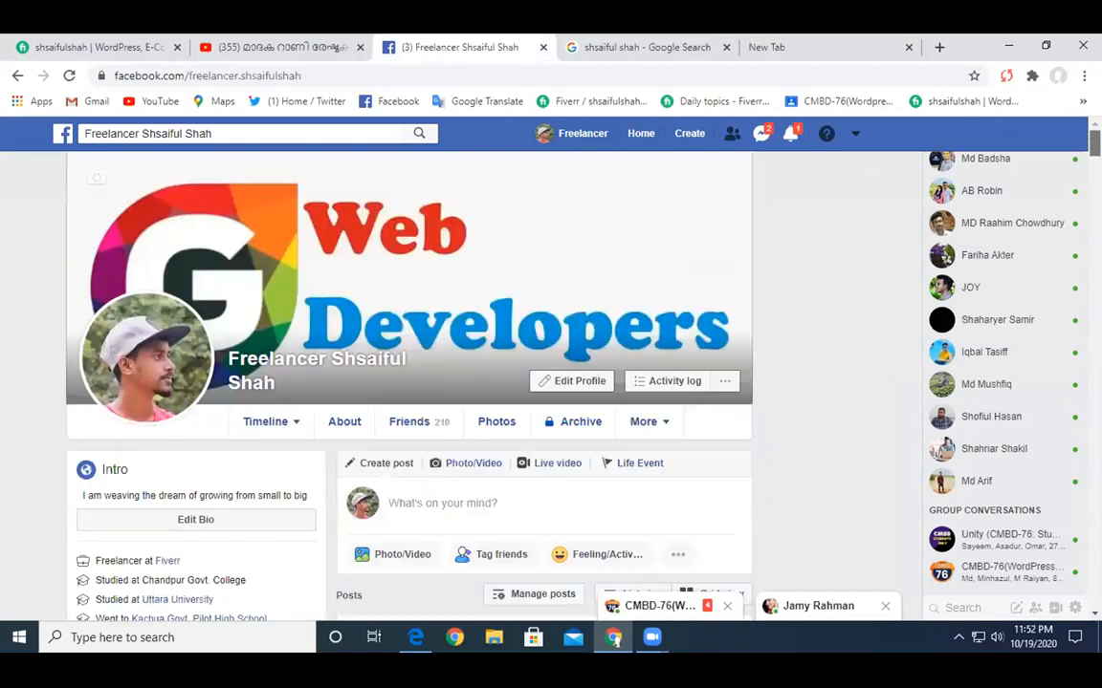
# - Open and dismiss the profile picture update options, then scroll to the 17 August post
pyautogui.click(144, 388)
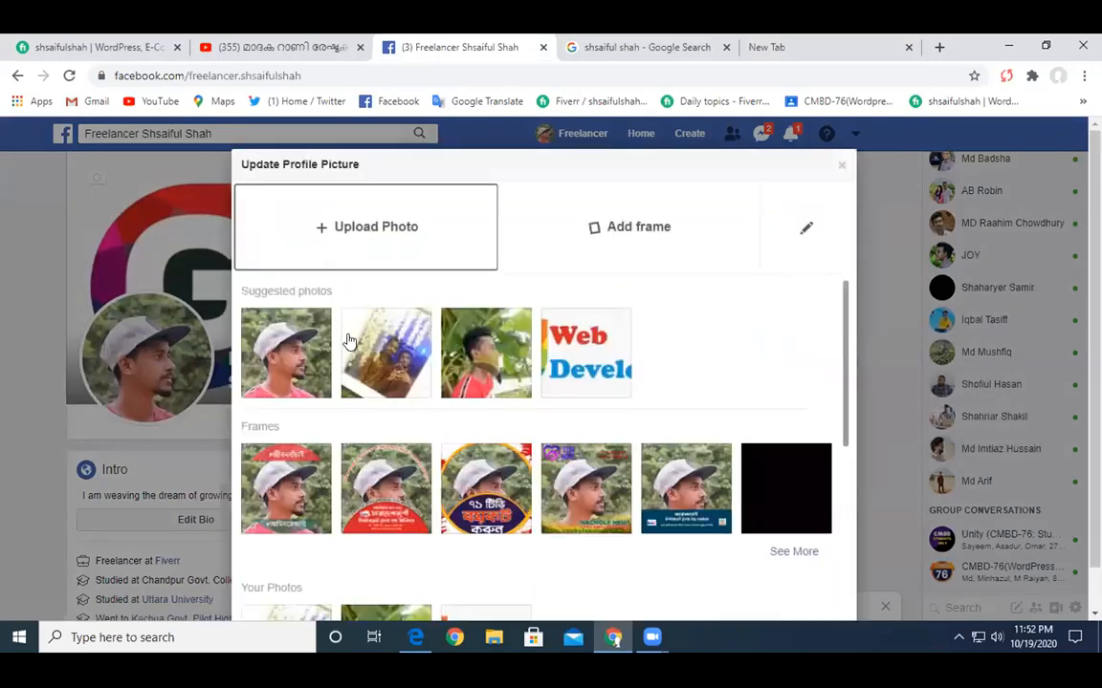
pyautogui.click(841, 167)
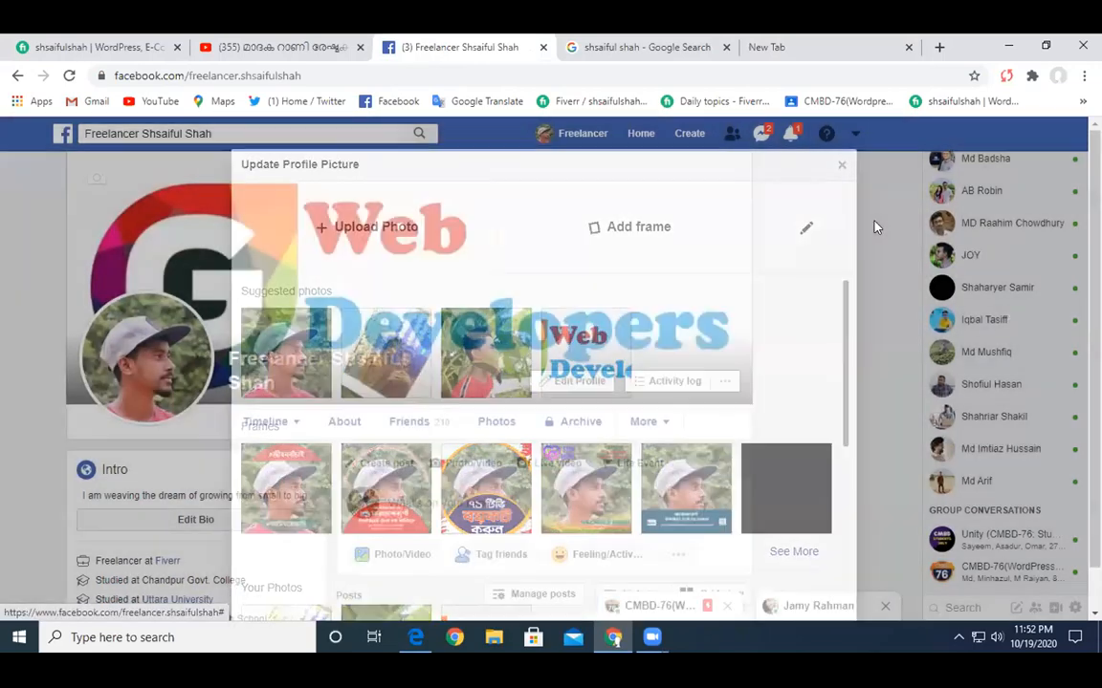
pyautogui.moveTo(1094, 142); pyautogui.dragTo(1094, 572)
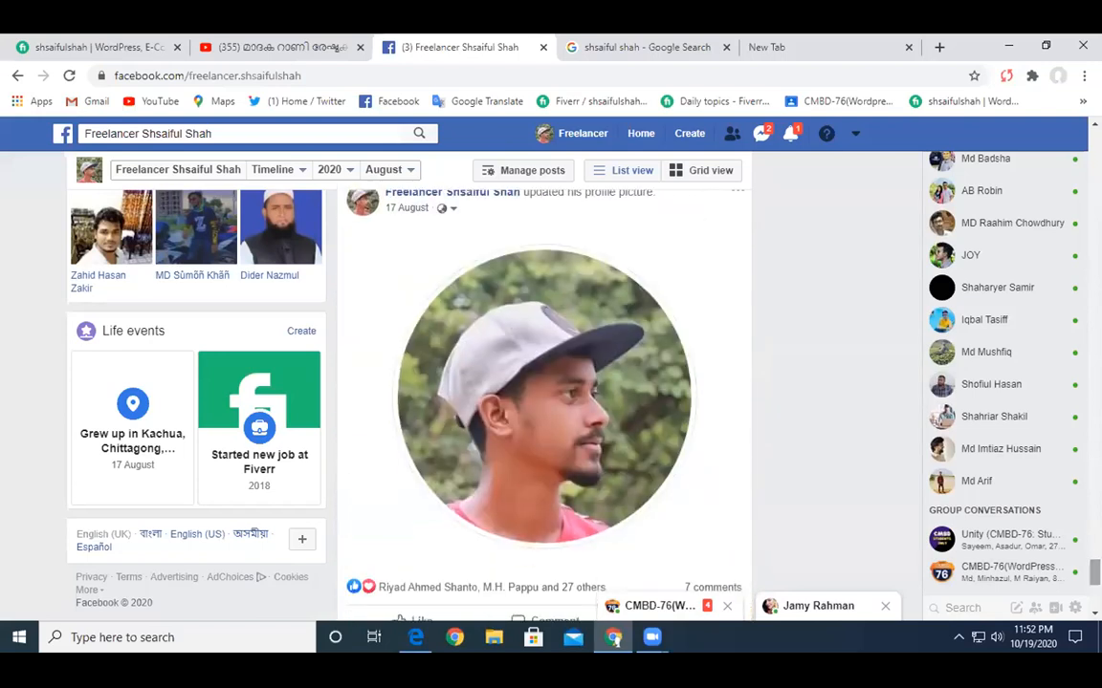
# - Open the profile picture post and save the photo to disk as a JPEG with Save image as
pyautogui.click(593, 379)
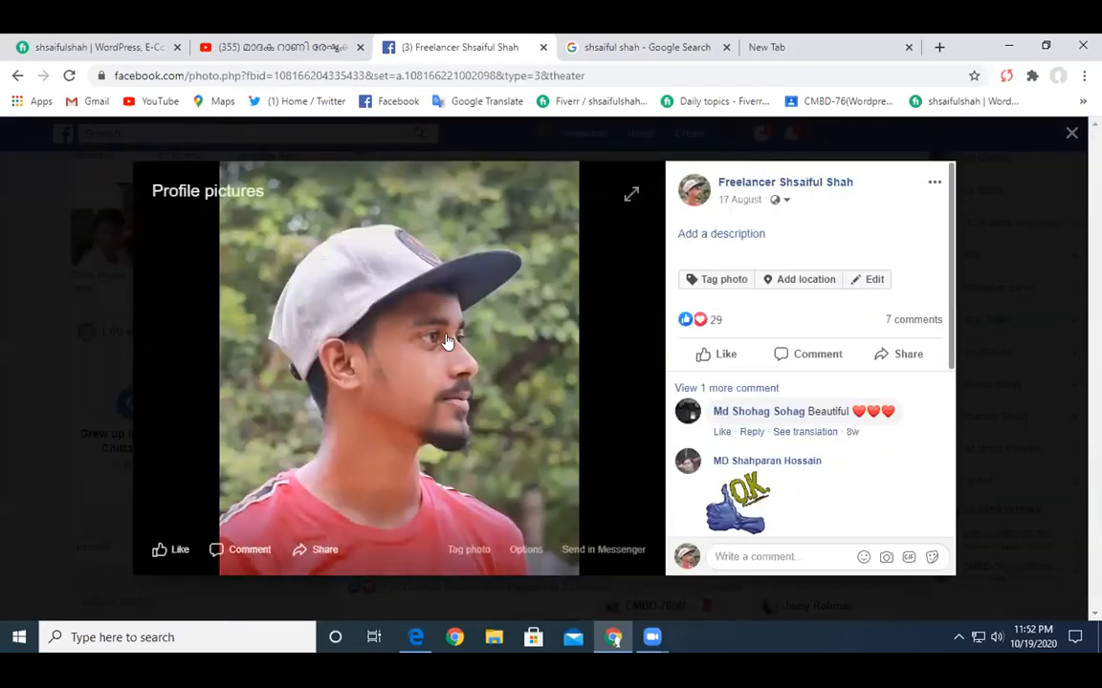
pyautogui.rightClick(438, 330)
pyautogui.rightClick(307, 336)
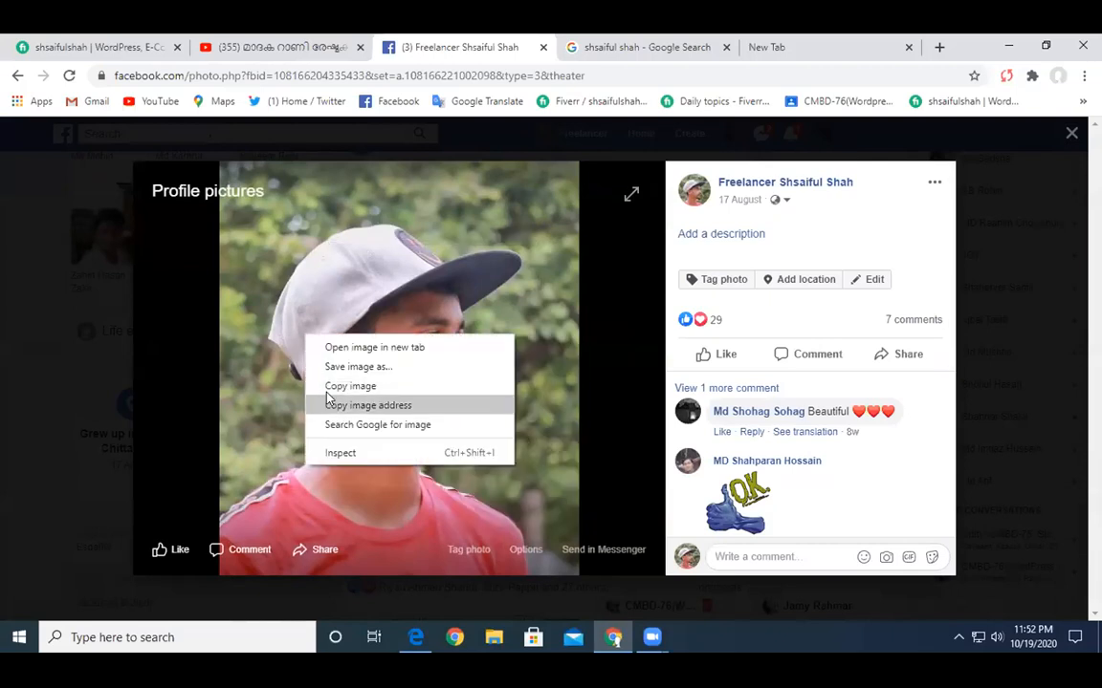
pyautogui.click(336, 369)
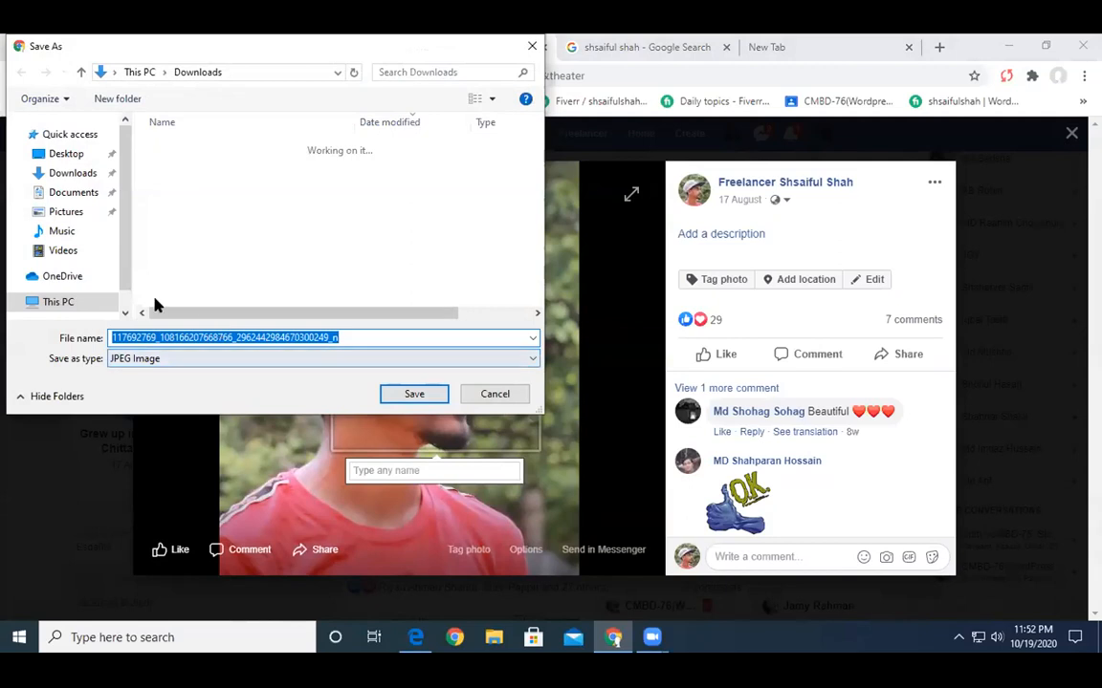
pyautogui.click(413, 393)
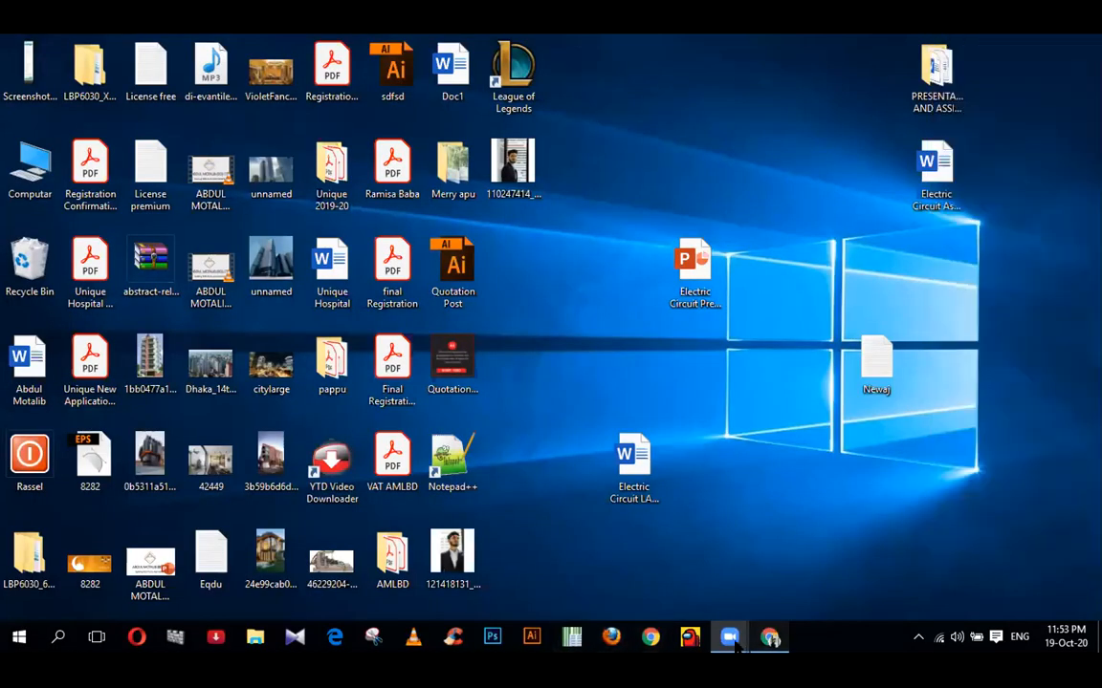
# - Rename the downloaded profile photo on the desktop to the branding name
pyautogui.click(773, 642)
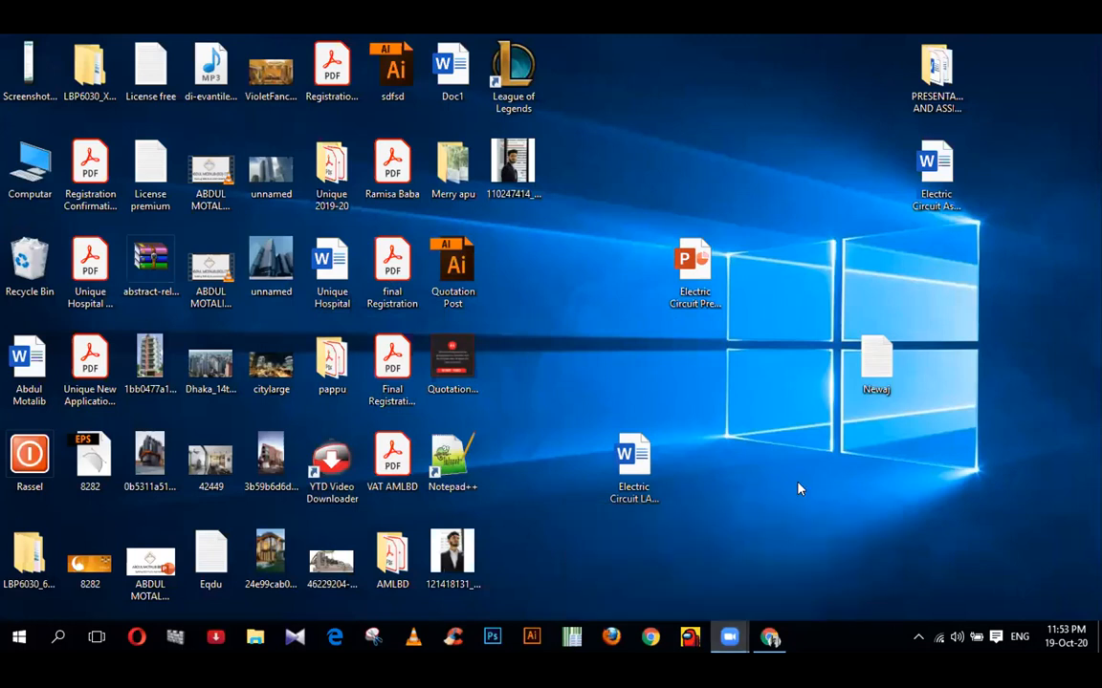
pyautogui.moveTo(459, 564); pyautogui.dragTo(581, 367)
pyautogui.click(507, 162)
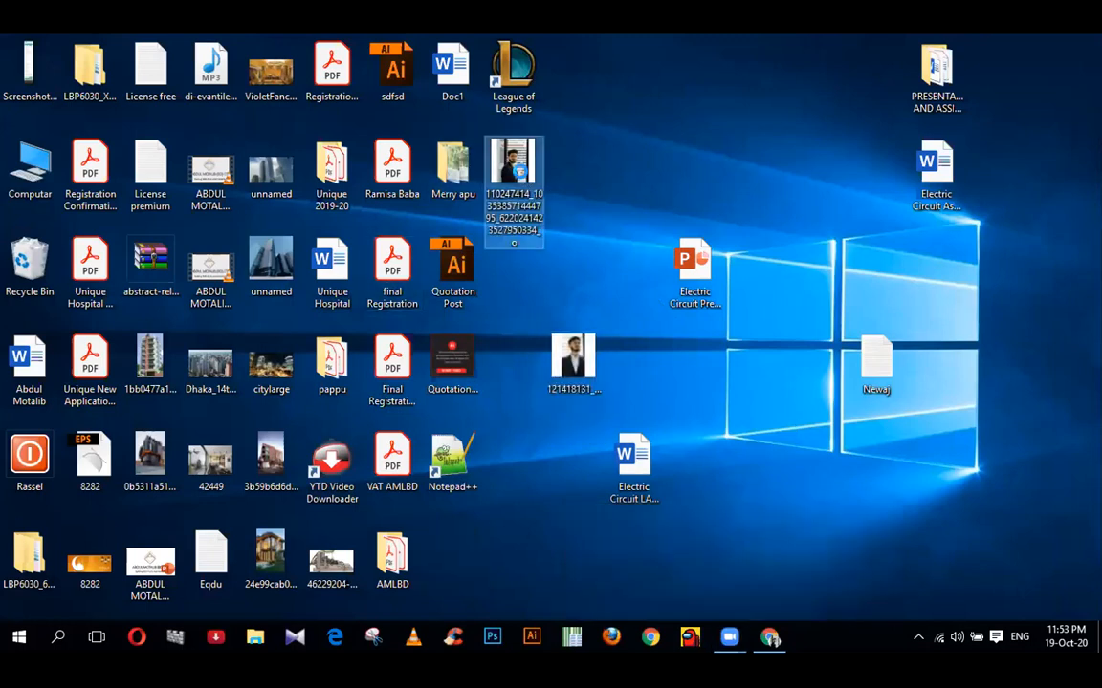
pyautogui.rightClick(522, 175)
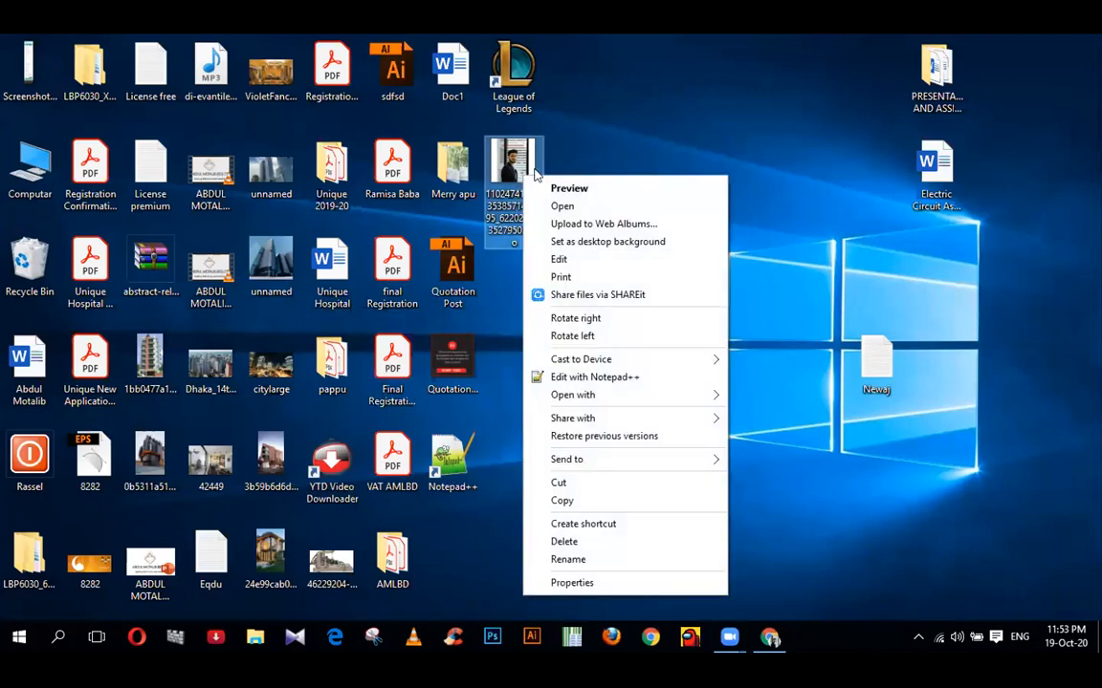
pyautogui.moveTo(513, 172); pyautogui.dragTo(568, 178)
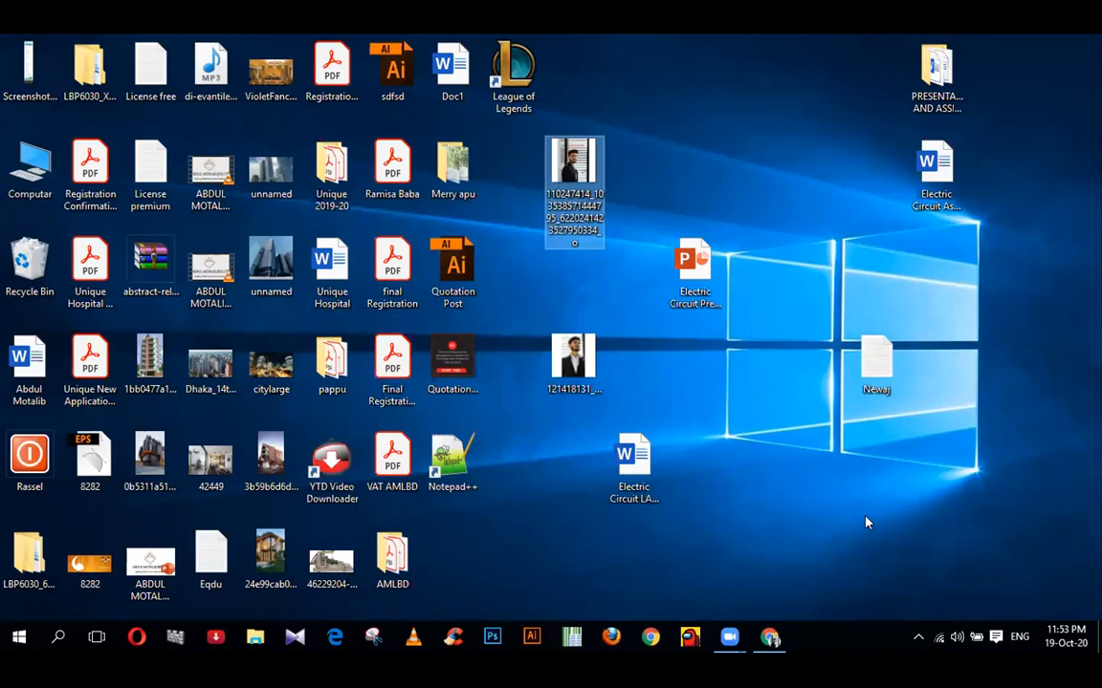
pyautogui.rightClick(554, 174)
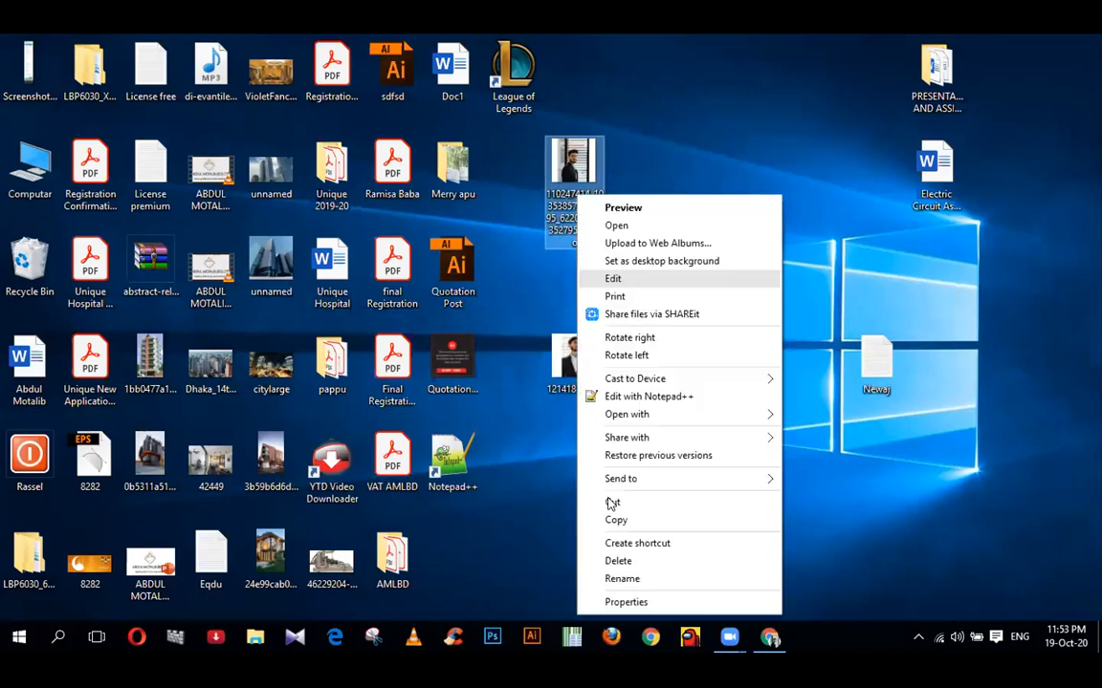
pyautogui.click(571, 577)
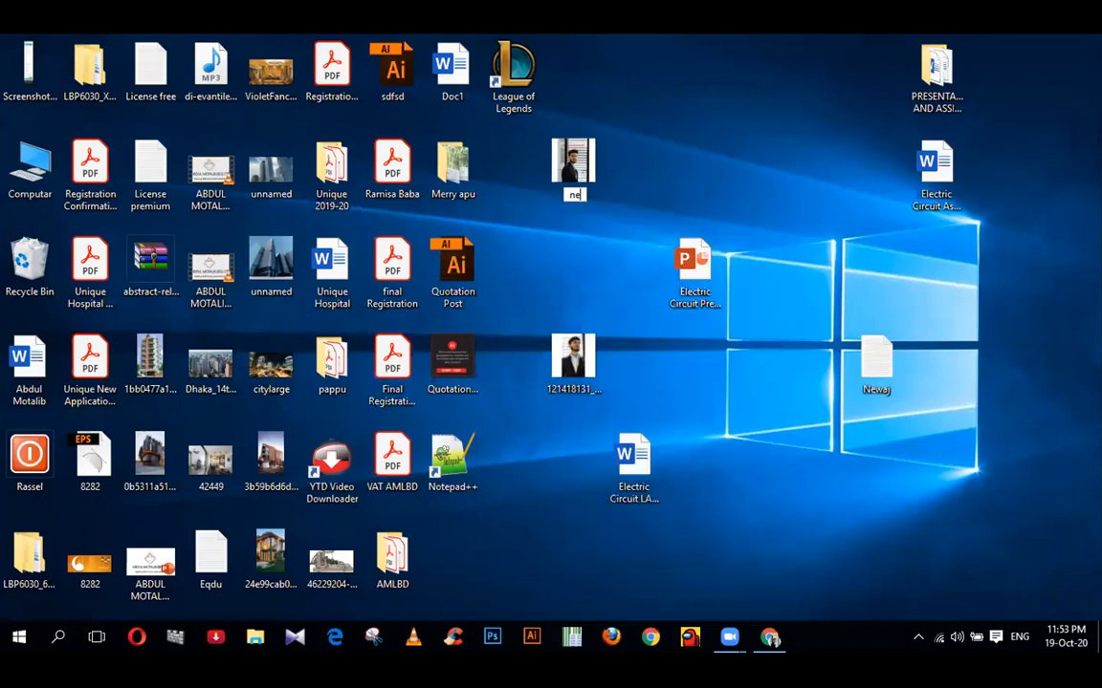
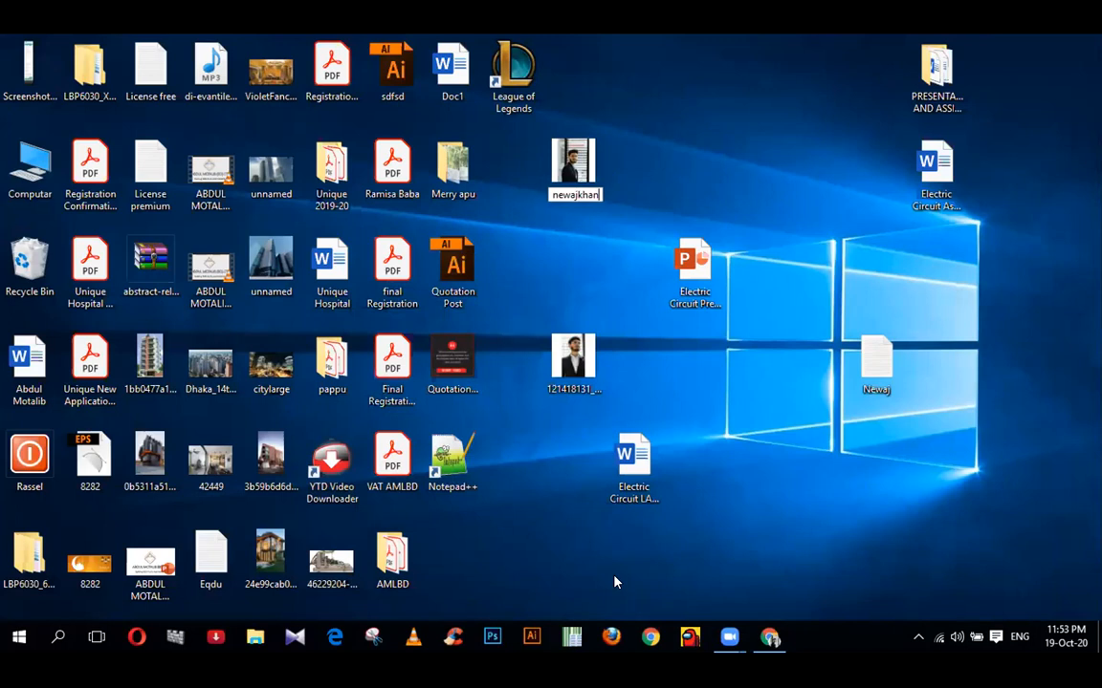
pyautogui.press('Return')
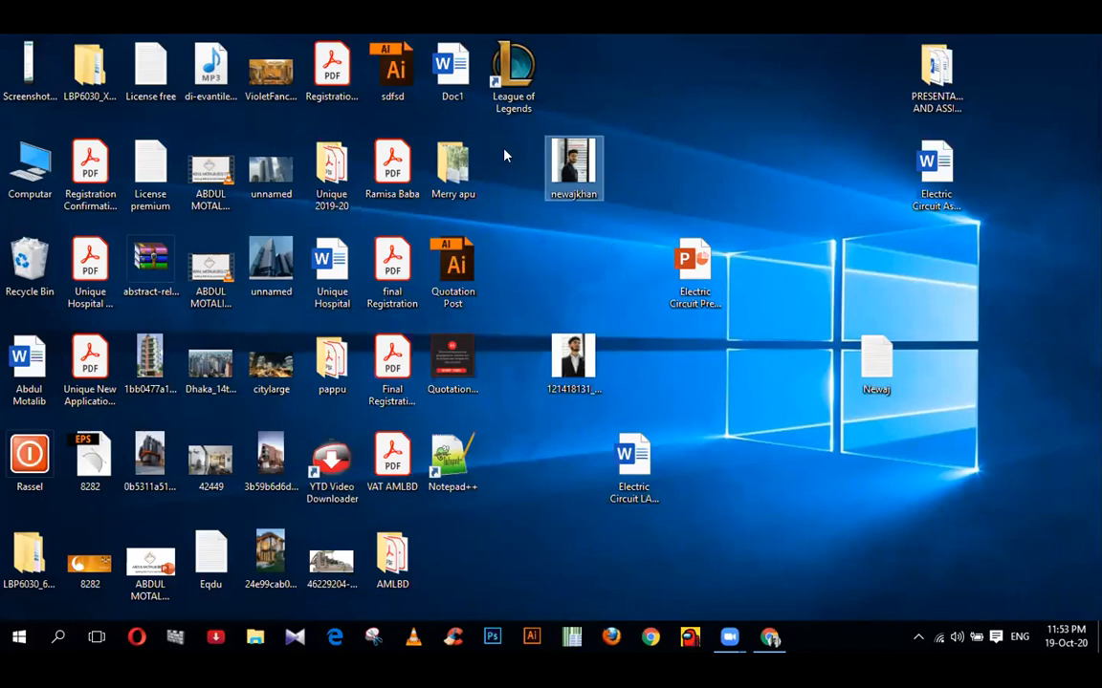
pyautogui.click(613, 337)
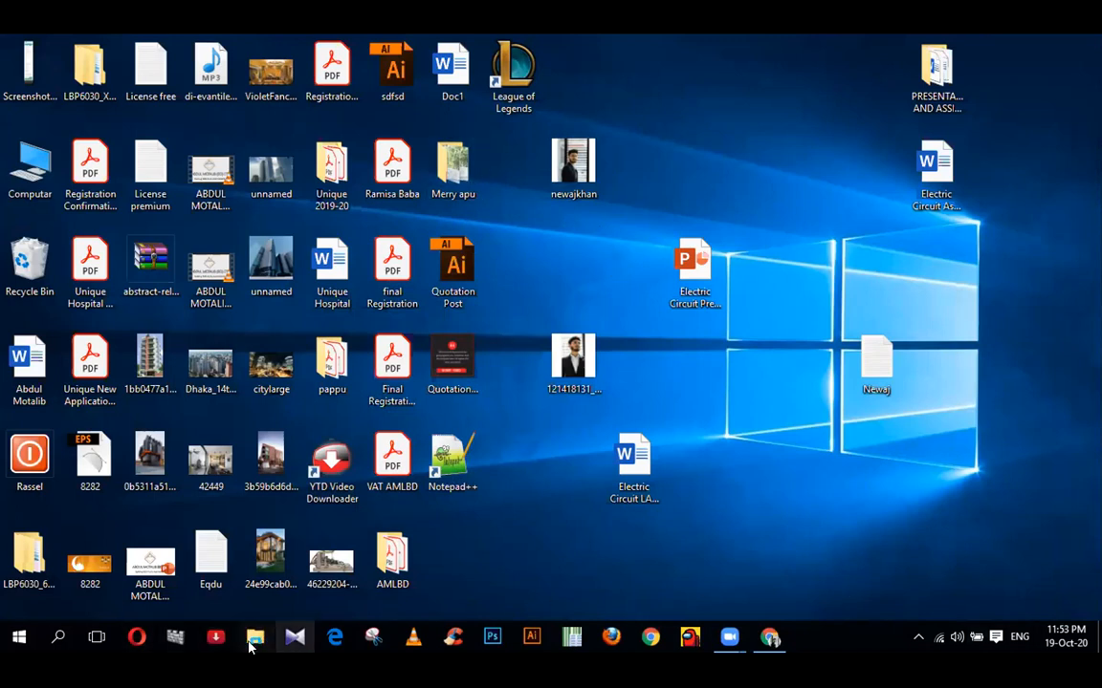
# - Open the Desktop folder in File Explorer, select the renamed photo, and turn on File name extensions
pyautogui.doubleClick(42, 174)
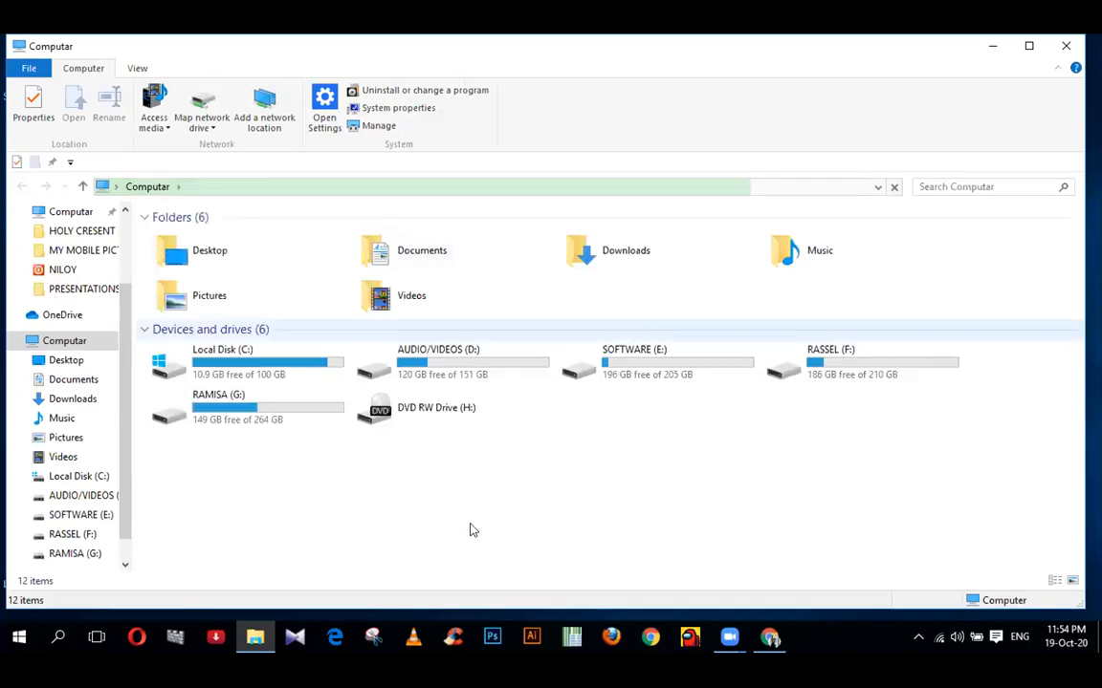
pyautogui.click(67, 360)
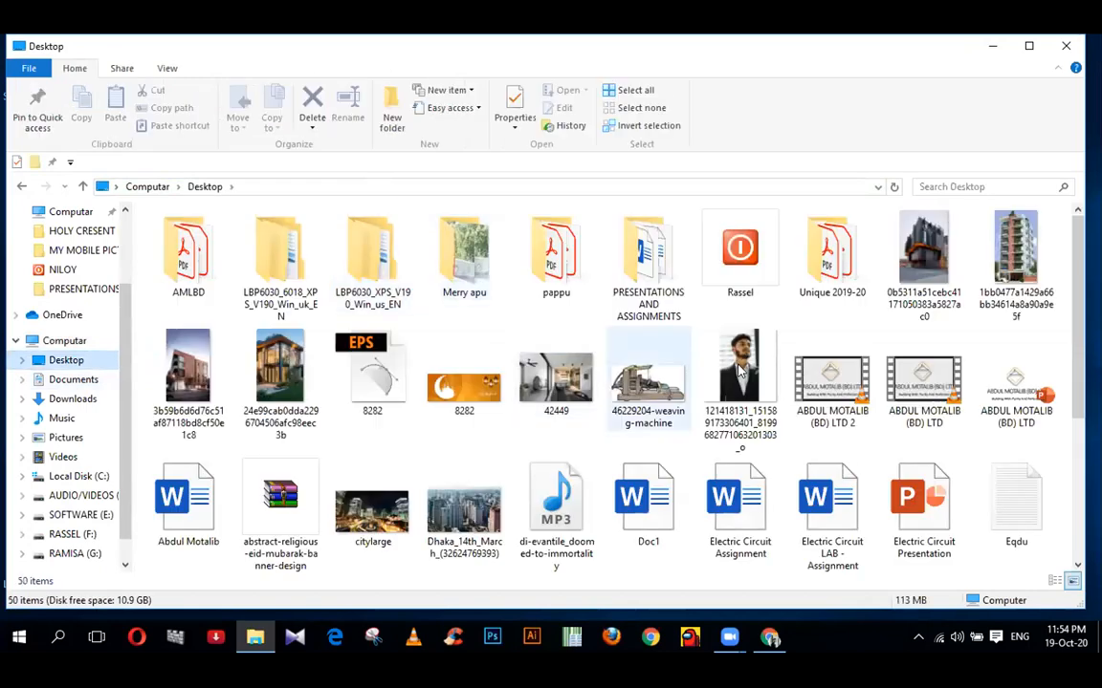
pyautogui.scroll(-2, 643, 405)
pyautogui.click(646, 373)
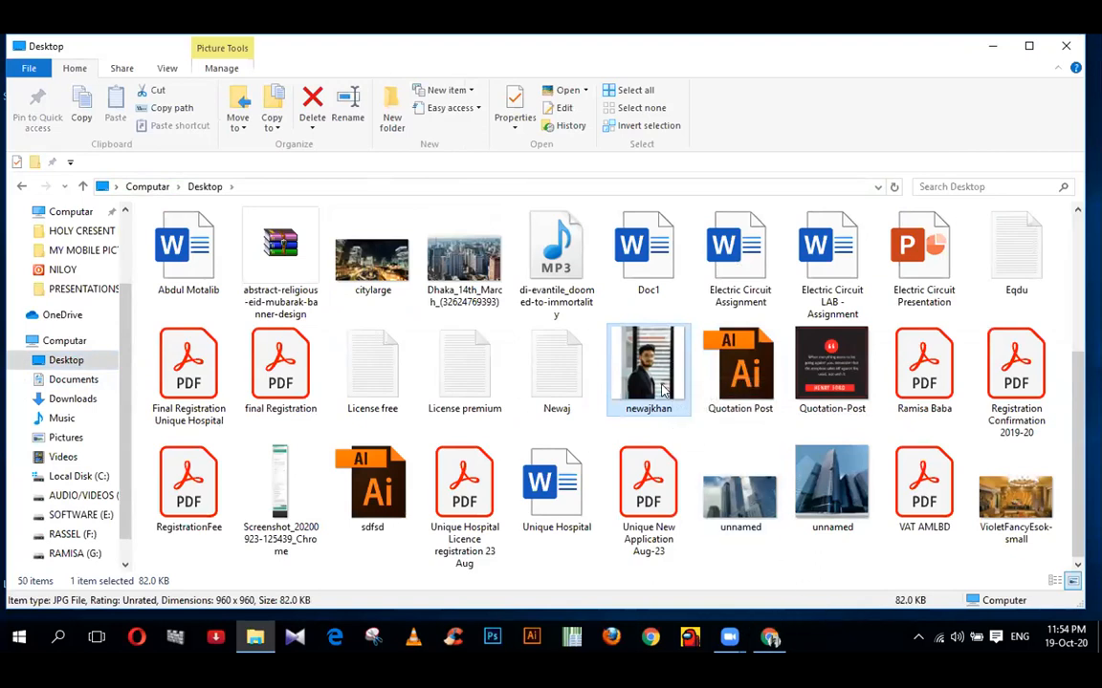
pyautogui.click(158, 69)
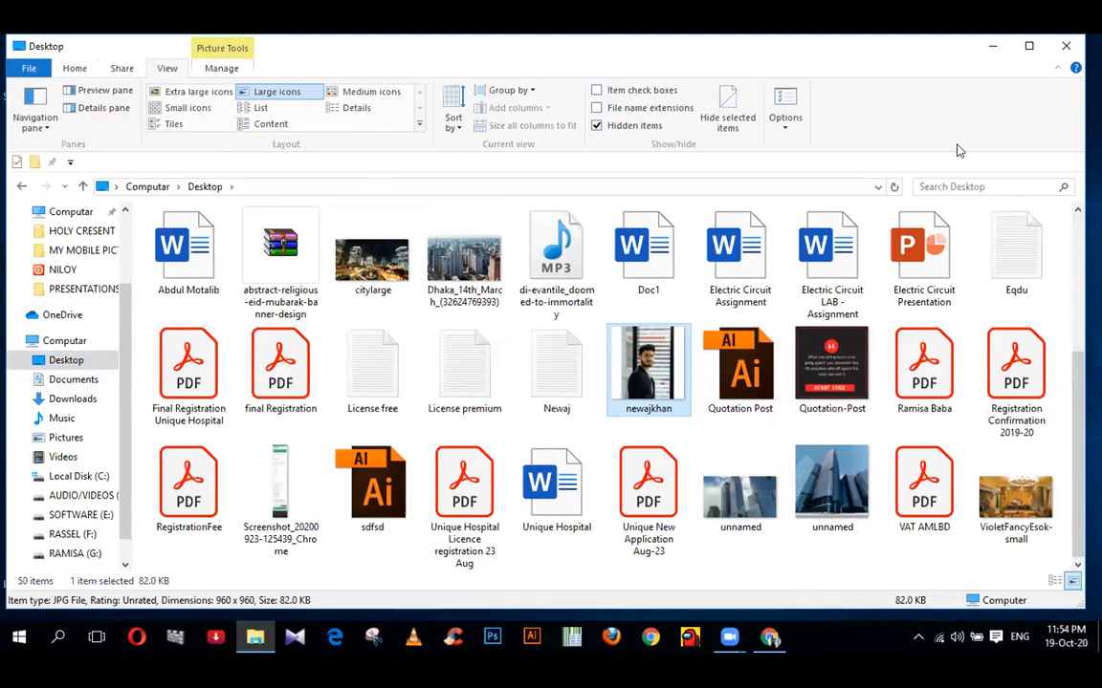
pyautogui.hotkey('alt', 'Tab')
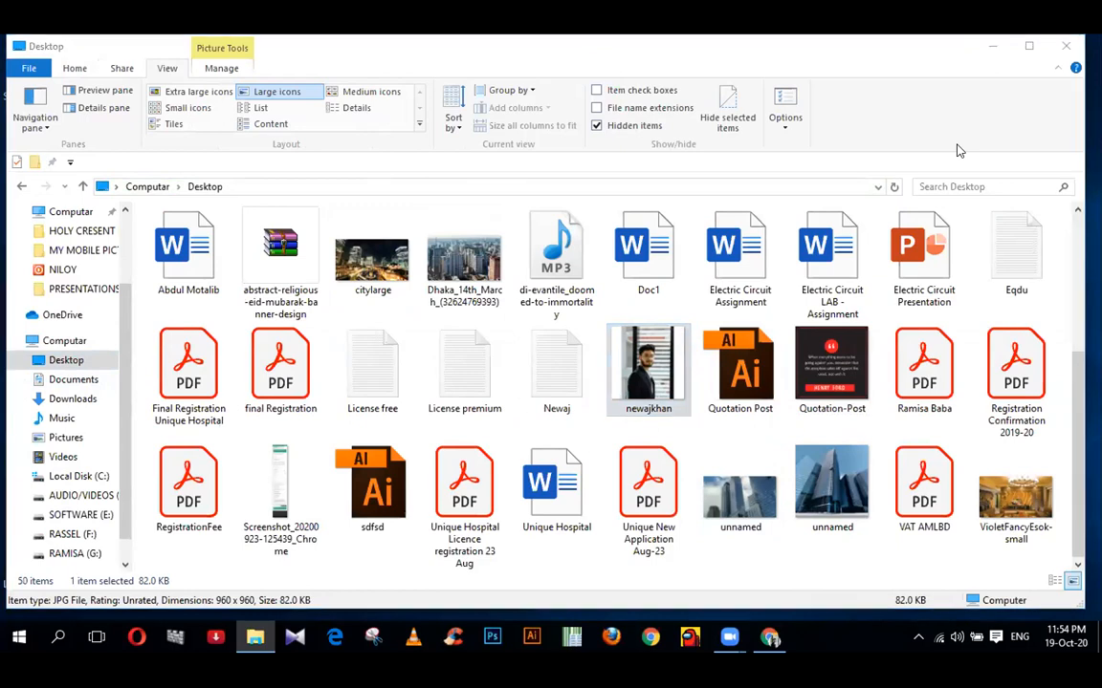
pyautogui.click(611, 111)
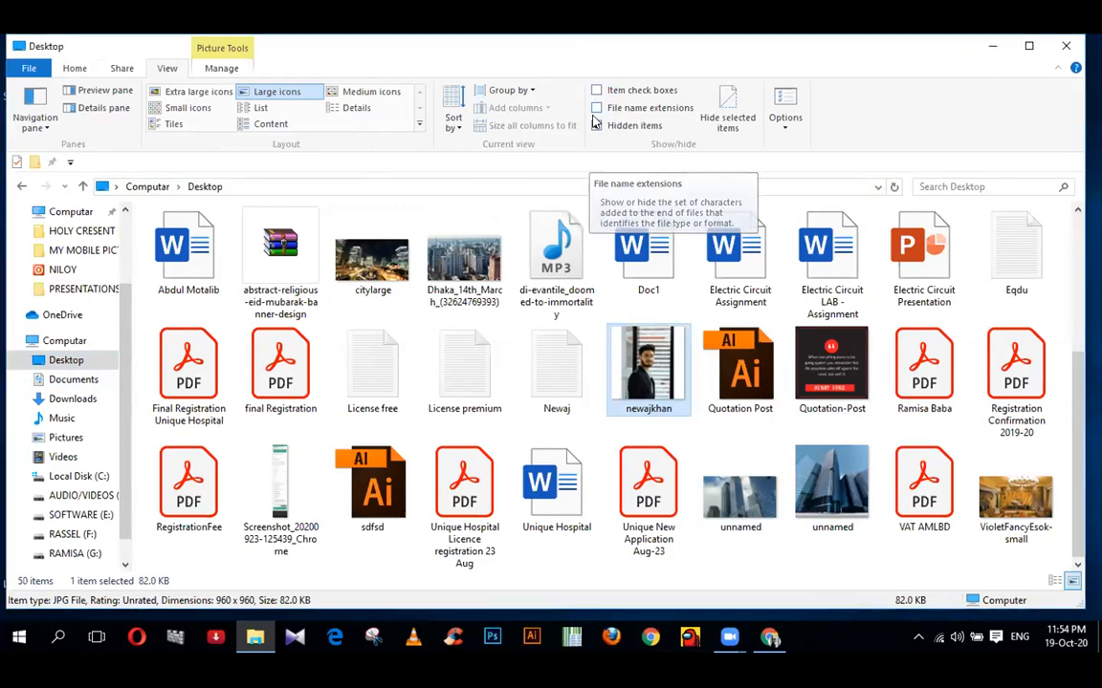
pyautogui.click(597, 108)
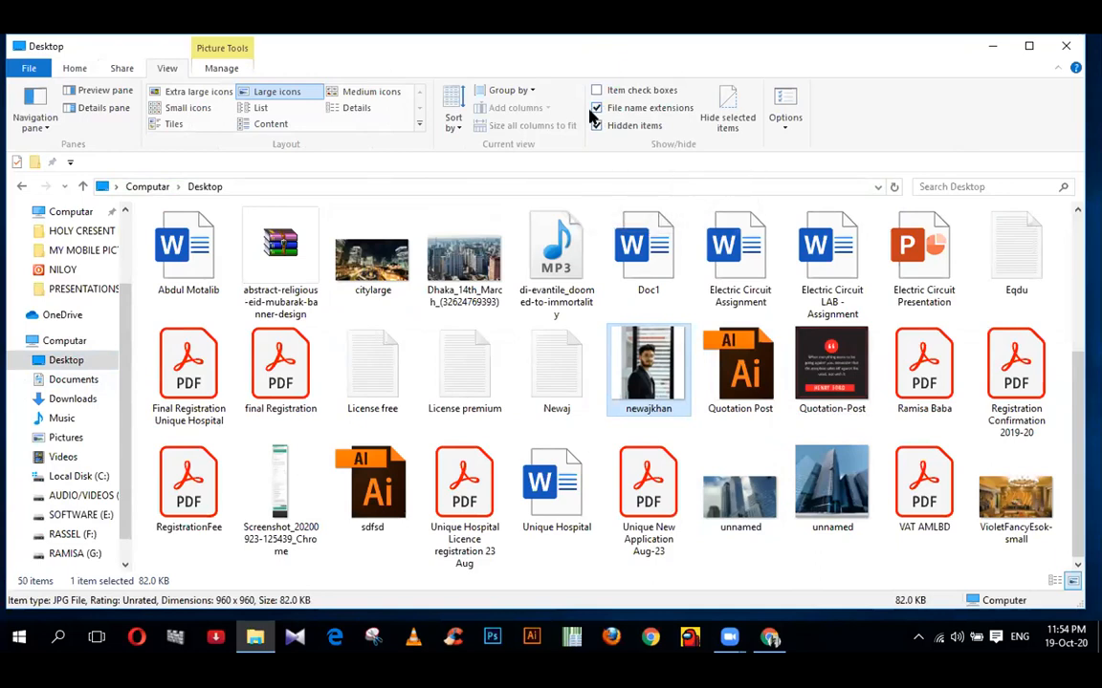
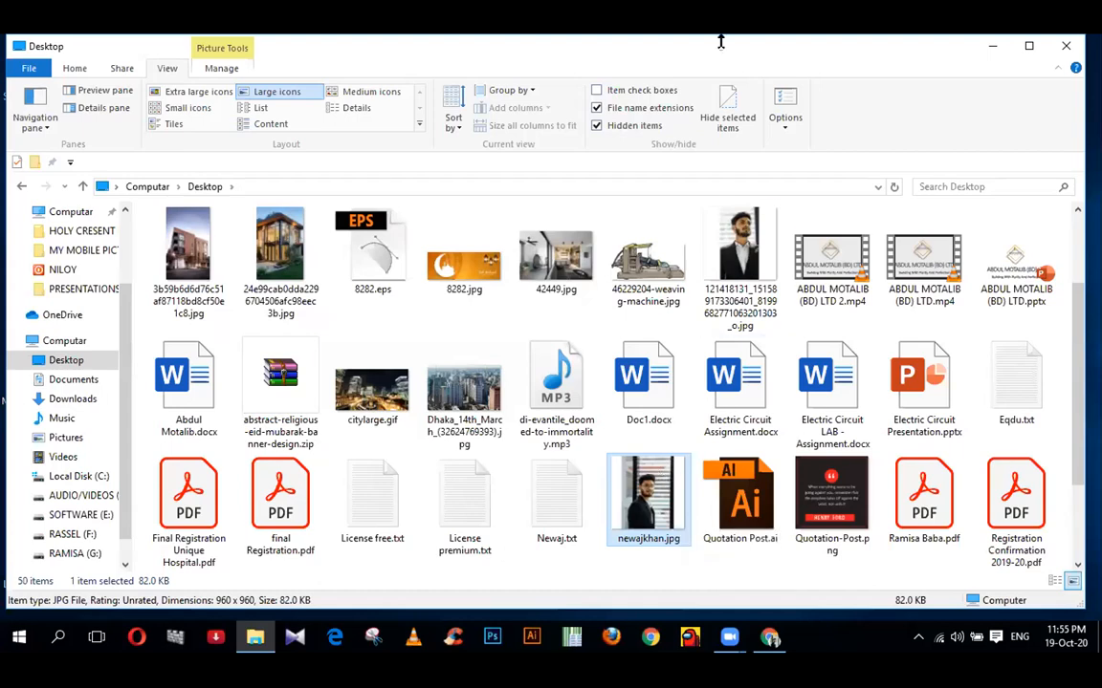
# - Turn on File Explorer's Details pane to show newajkhan.jpg's properties (960 x 960, 82.0 KB)
pyautogui.click(782, 131)
pyautogui.click(782, 131)
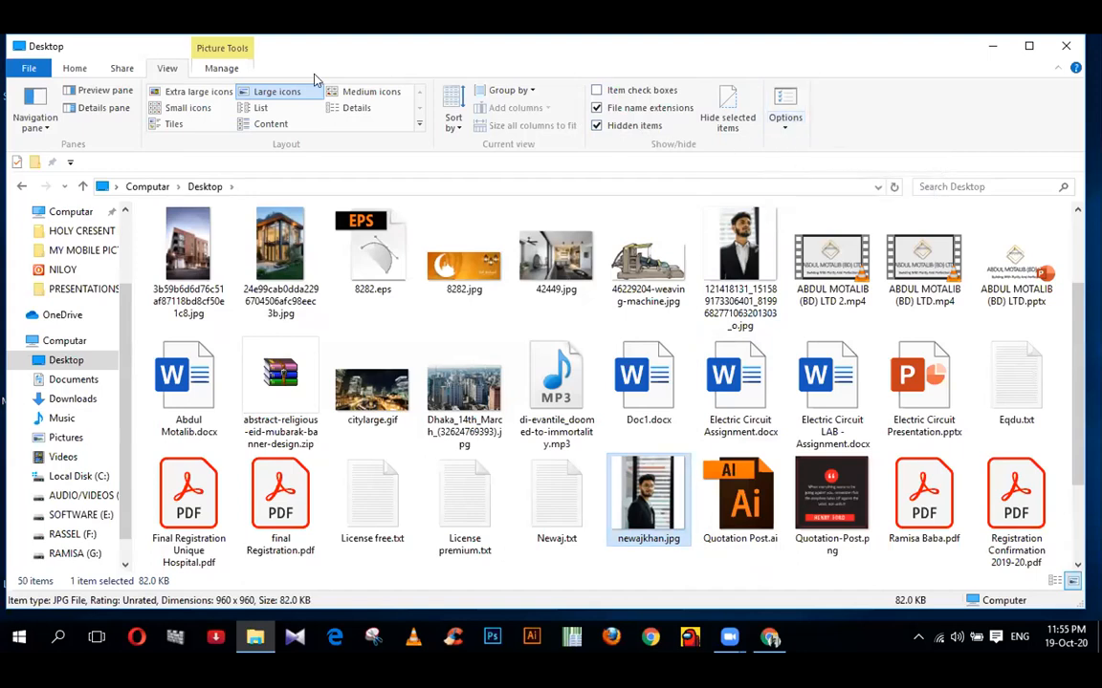
pyautogui.click(257, 108)
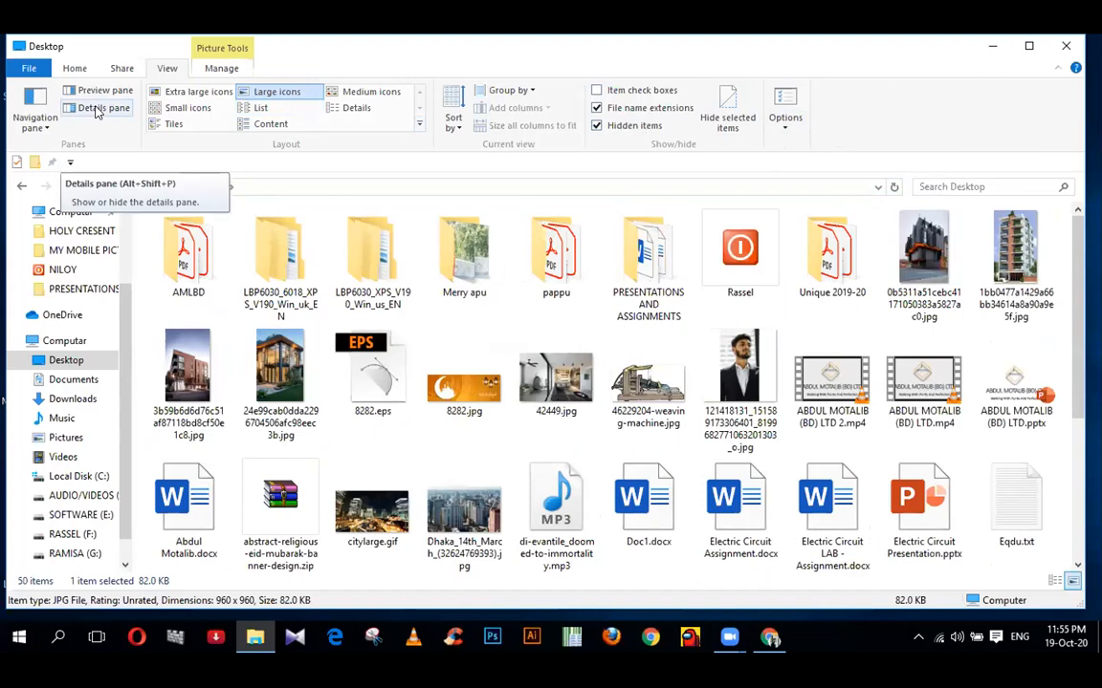
pyautogui.click(97, 109)
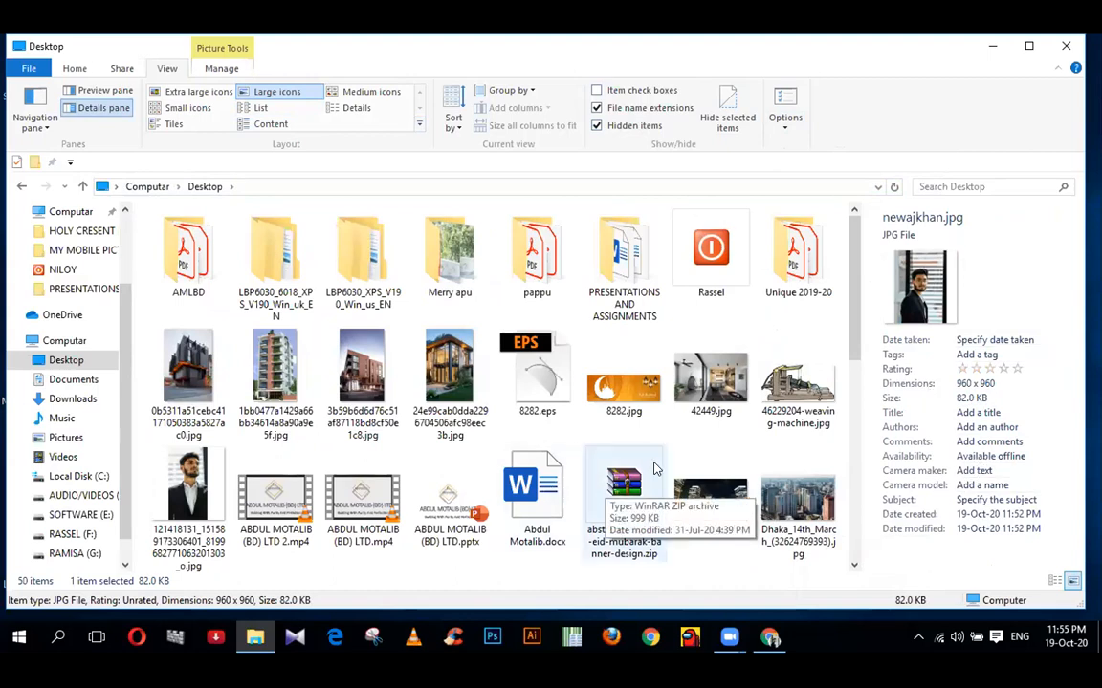
pyautogui.click(910, 393)
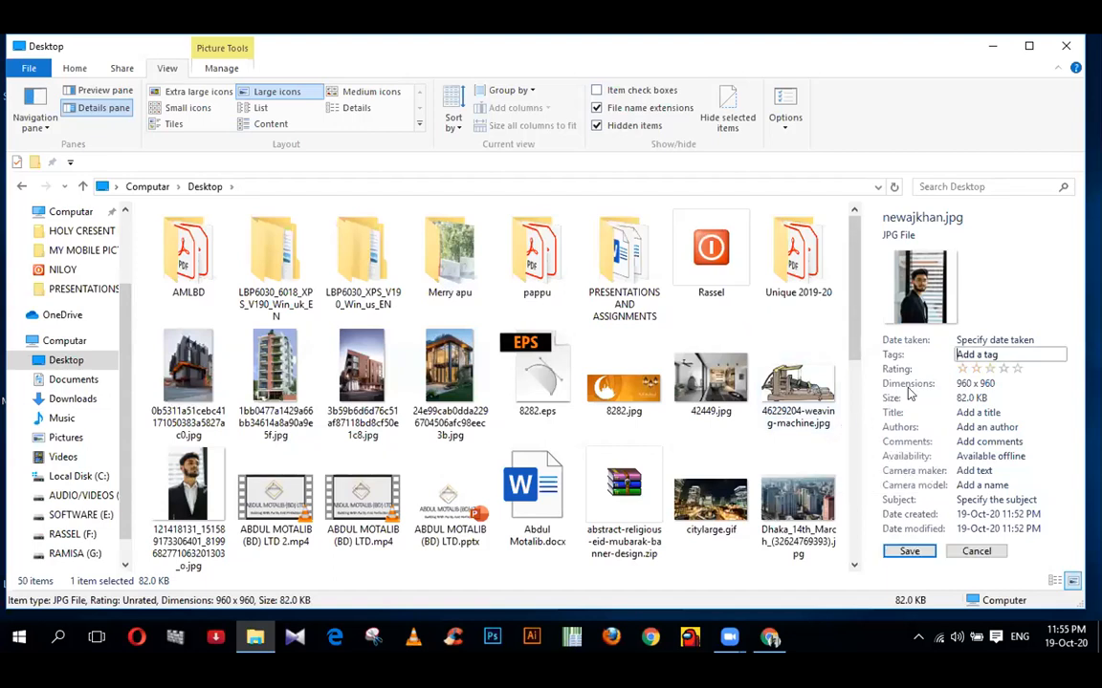
pyautogui.click(966, 354)
pyautogui.click(910, 553)
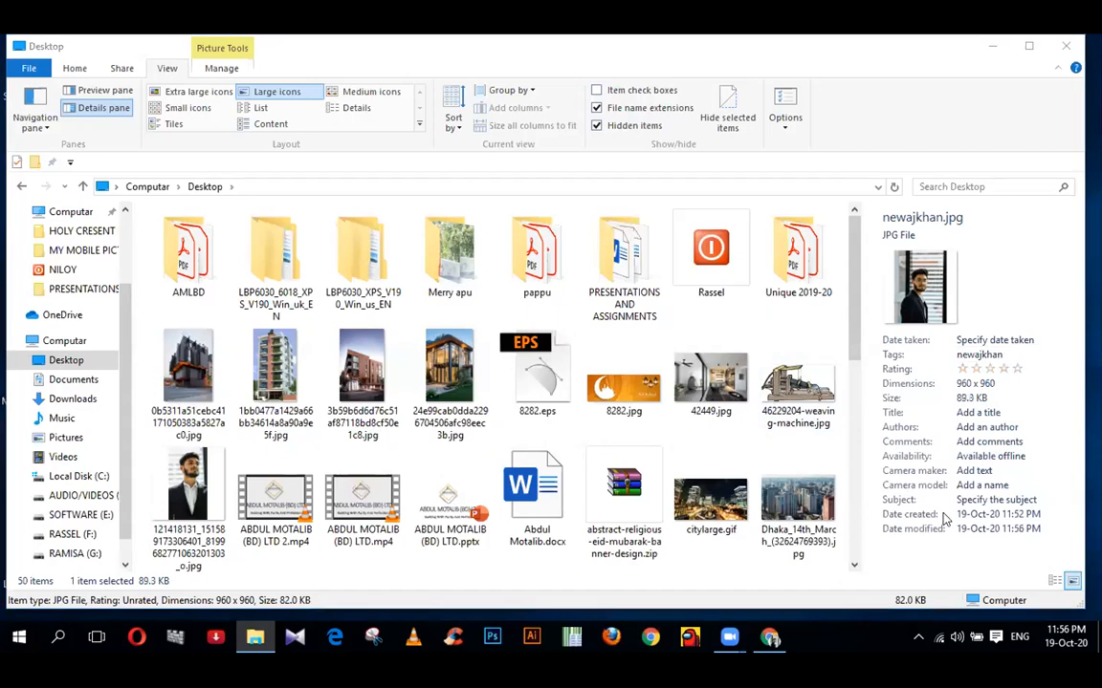
pyautogui.click(1015, 372)
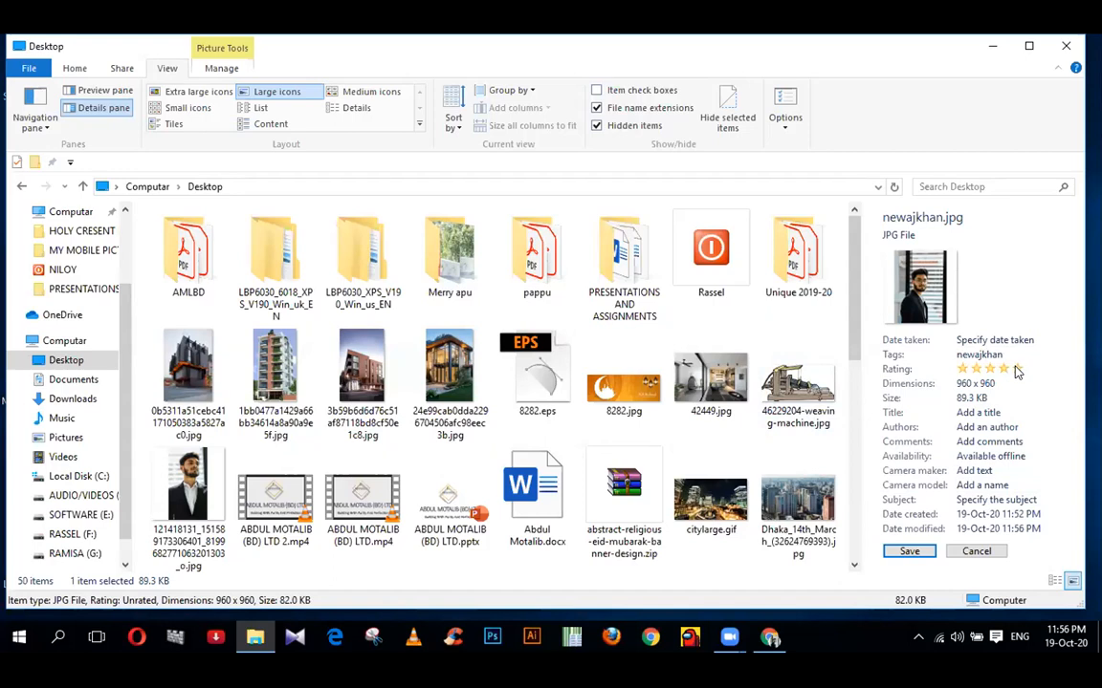
pyautogui.click(909, 552)
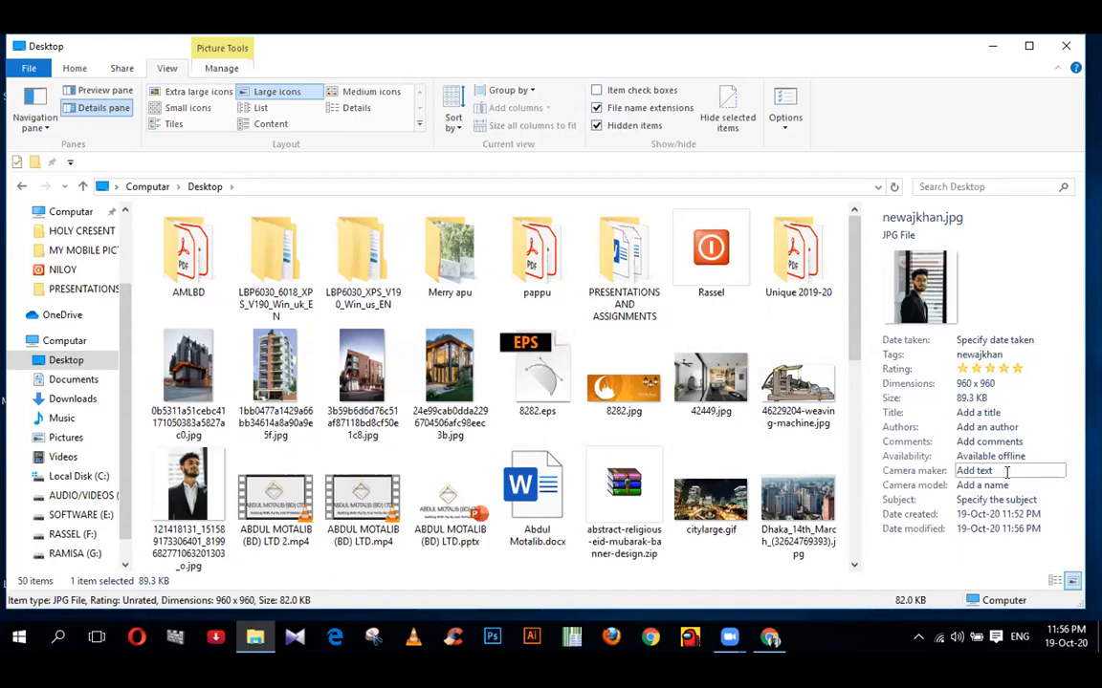
# - Set the photo's title and author to 'newajkhan' and save each
pyautogui.click(995, 412)
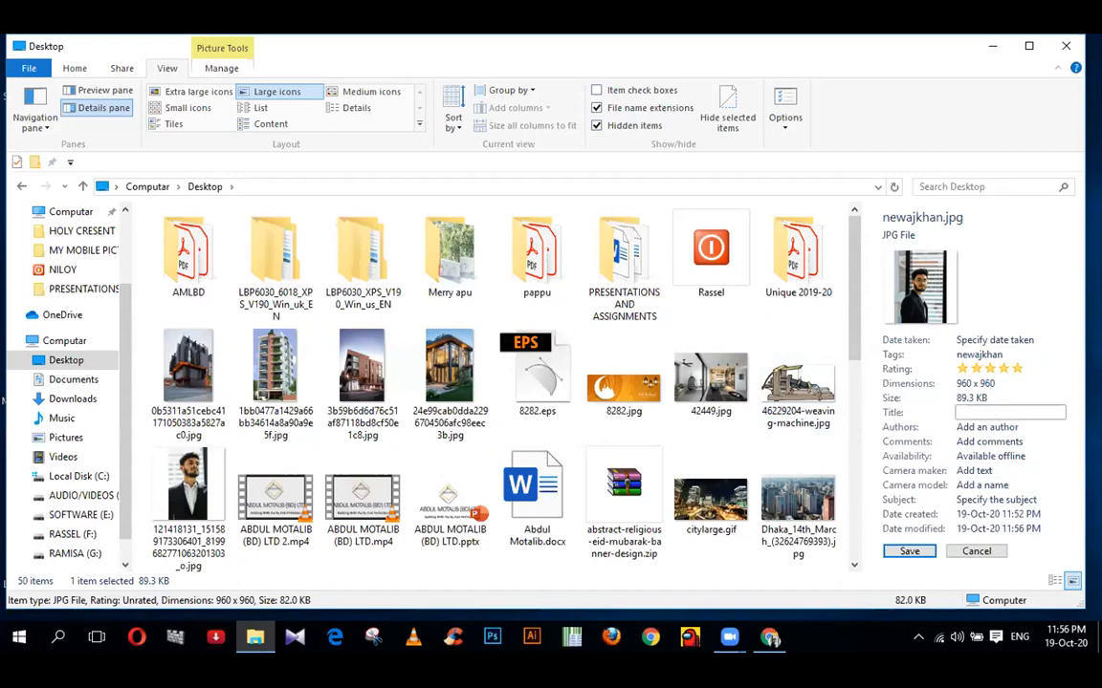
pyautogui.click(909, 551)
pyautogui.click(987, 427)
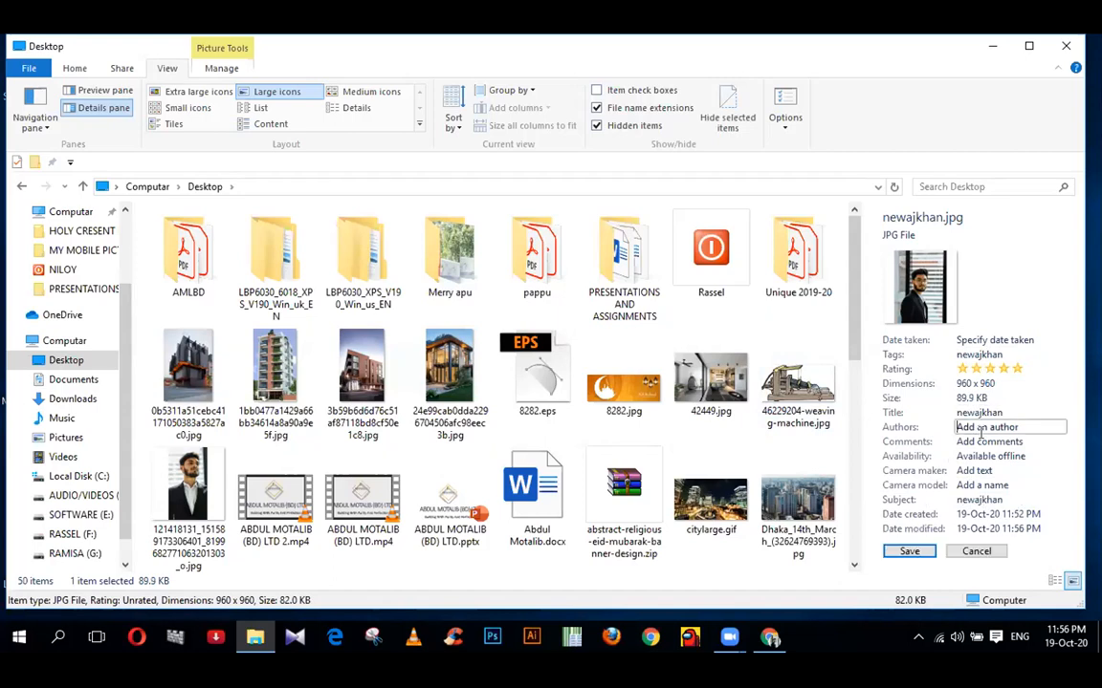
pyautogui.hotkey('ctrl', 'a')
pyautogui.click(890, 556)
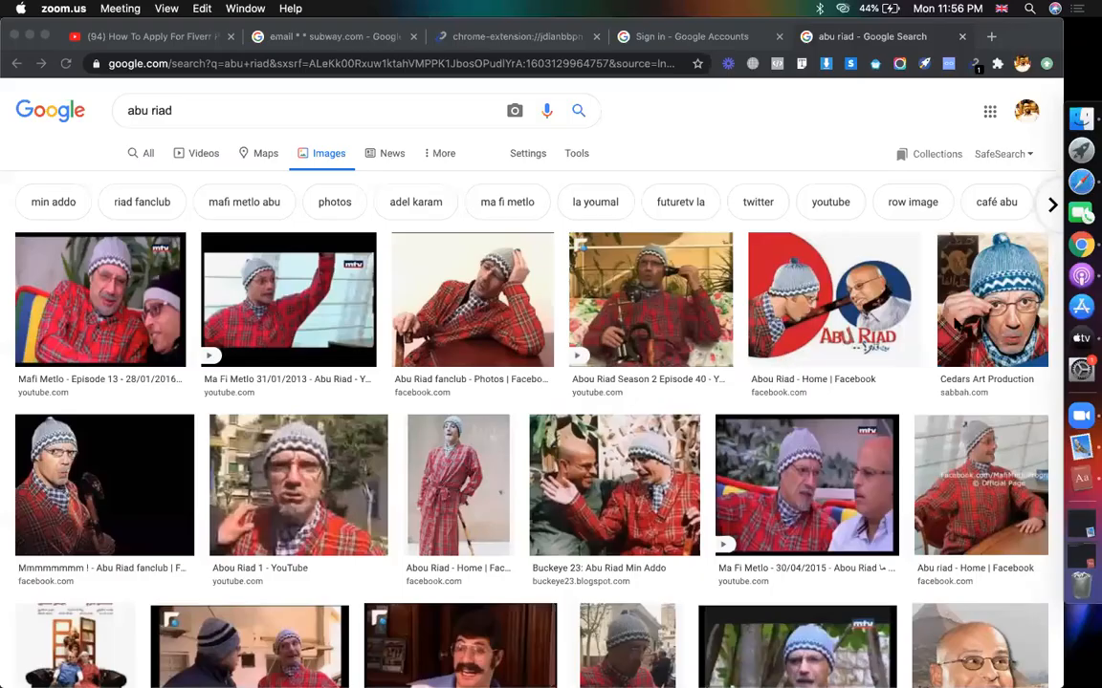
# - Switch to the browser window showing Google Images results for the branding name
pyautogui.click(1062, 177)
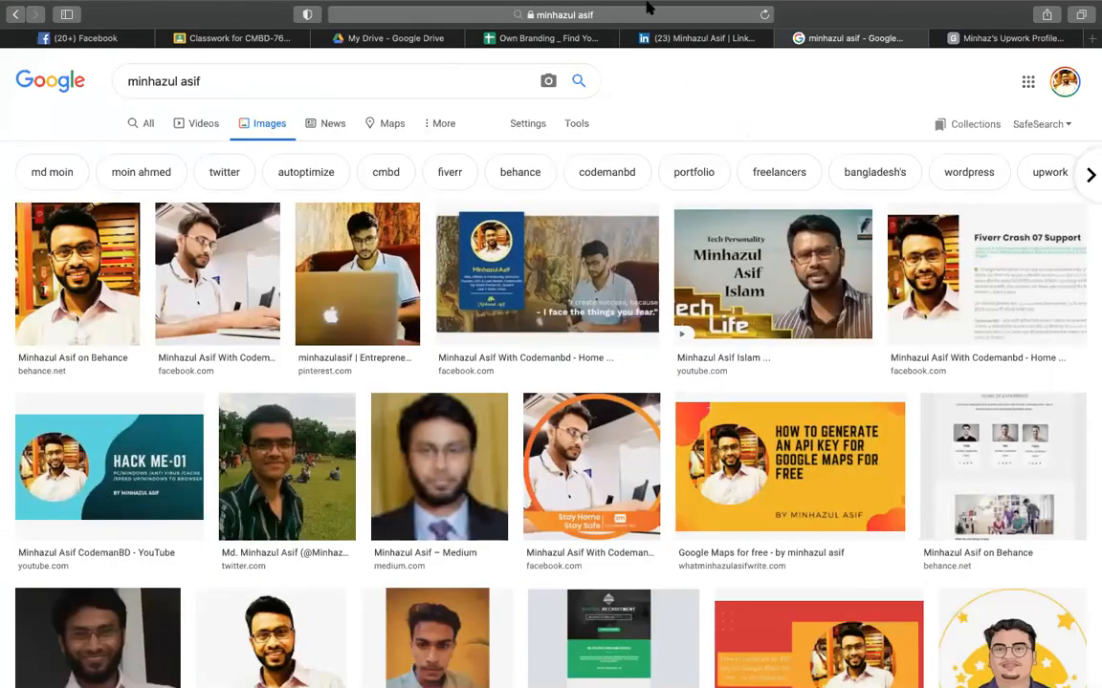
# - Scroll the Own Branding sheet to the profile-picture SEO (row 34) and custom-link (row 35) rules
pyautogui.click(510, 38)
pyautogui.hscroll(15, 576, 366)
pyautogui.hscroll(-14, 576, 365)
pyautogui.scroll(-1, 575, 365)
pyautogui.hscroll(10, 575, 366)
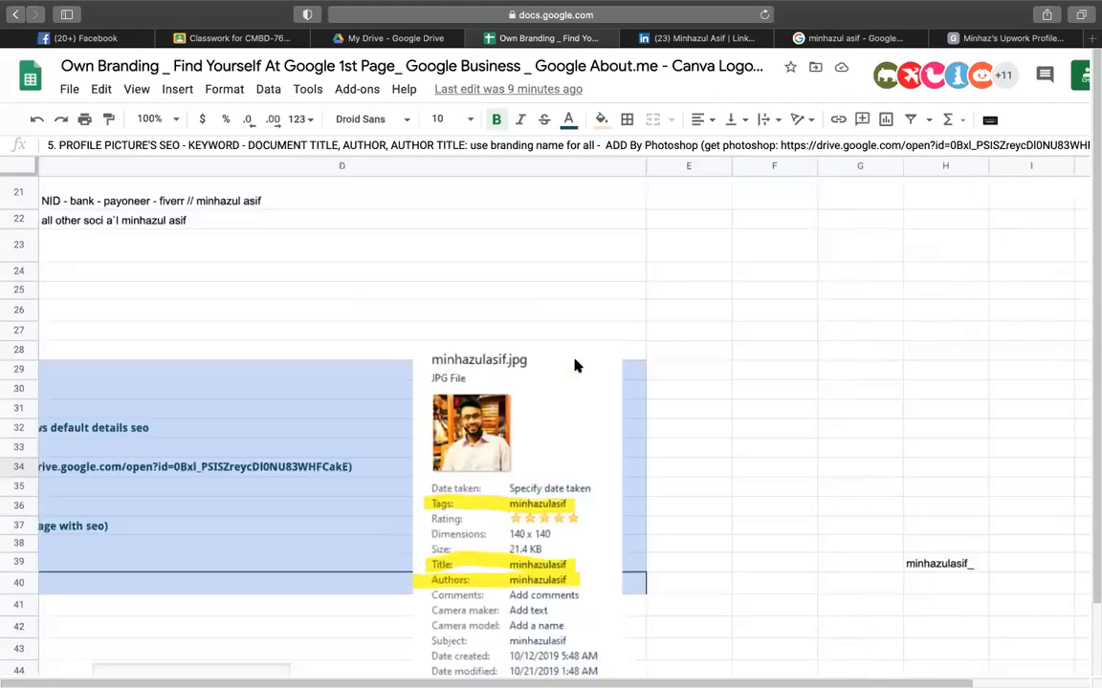
pyautogui.scroll(-1, 575, 365)
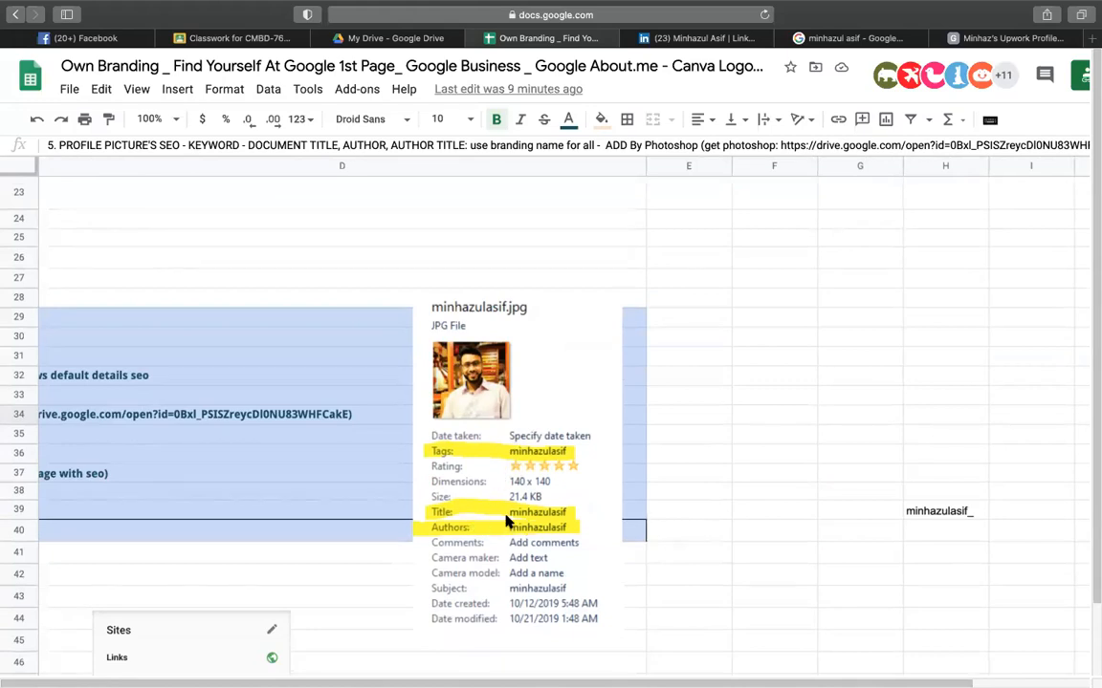
pyautogui.hscroll(-10, 507, 521)
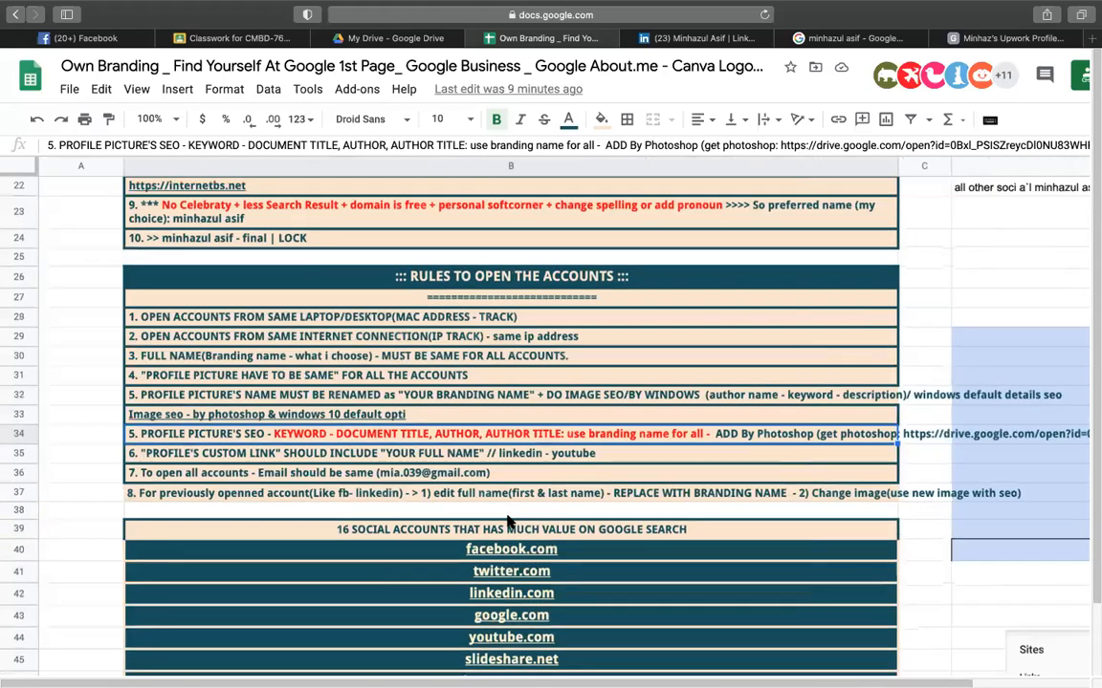
pyautogui.click(59, 399)
pyautogui.hscroll(10, 437, 330)
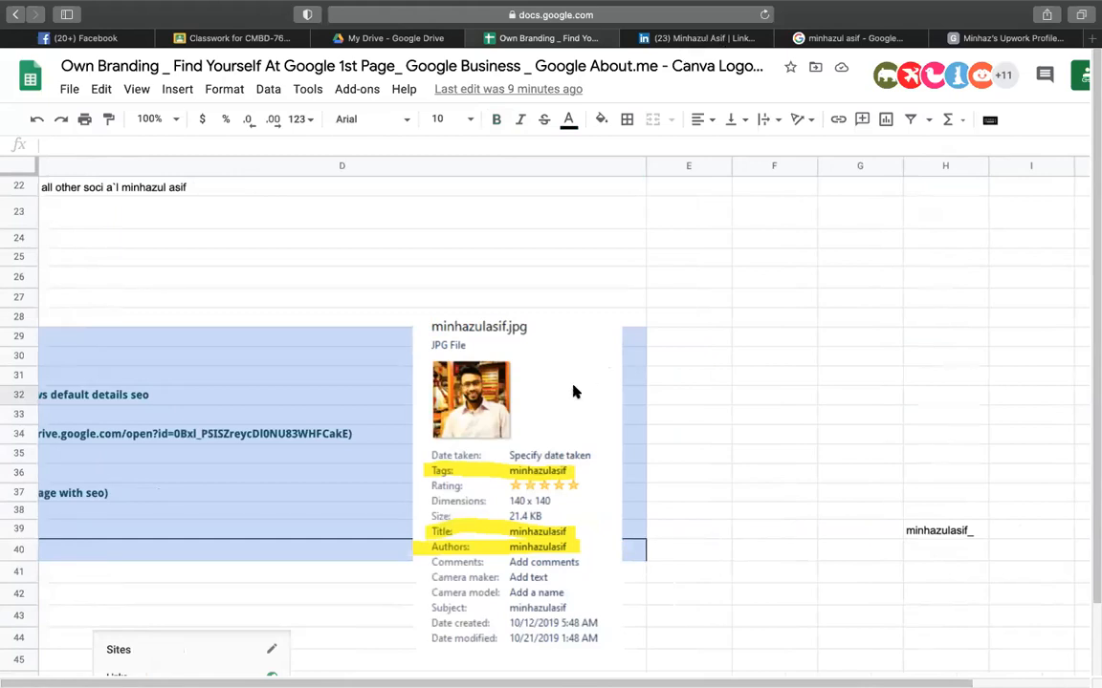
pyautogui.hscroll(-10, 418, 507)
pyautogui.scroll(1, 411, 499)
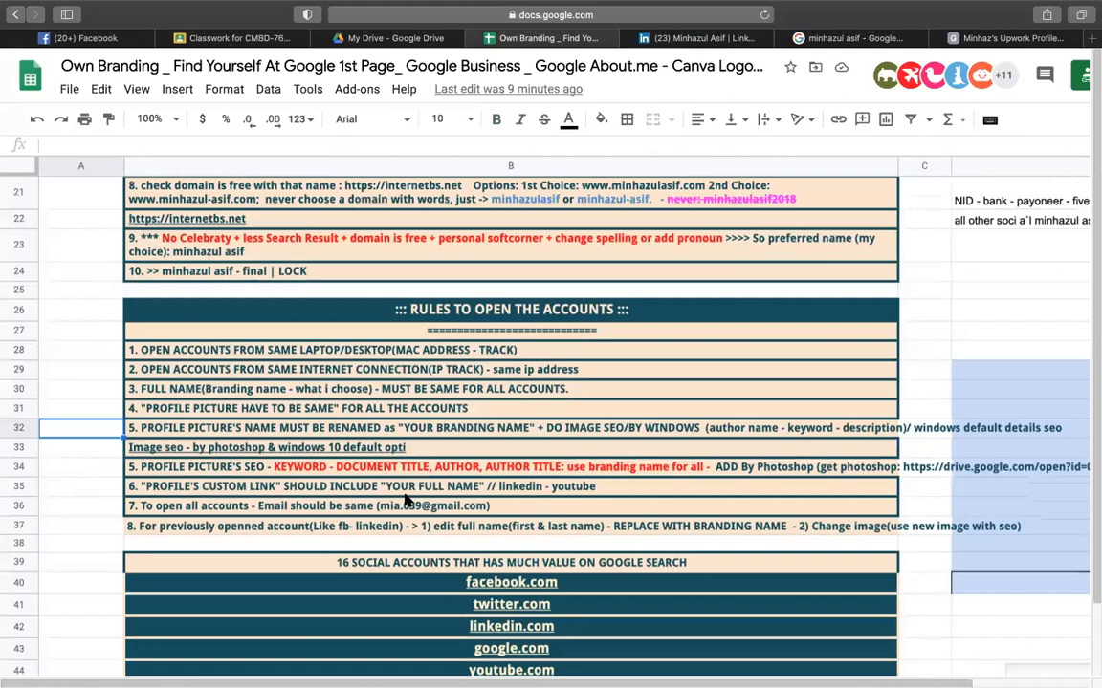
pyautogui.click(209, 467)
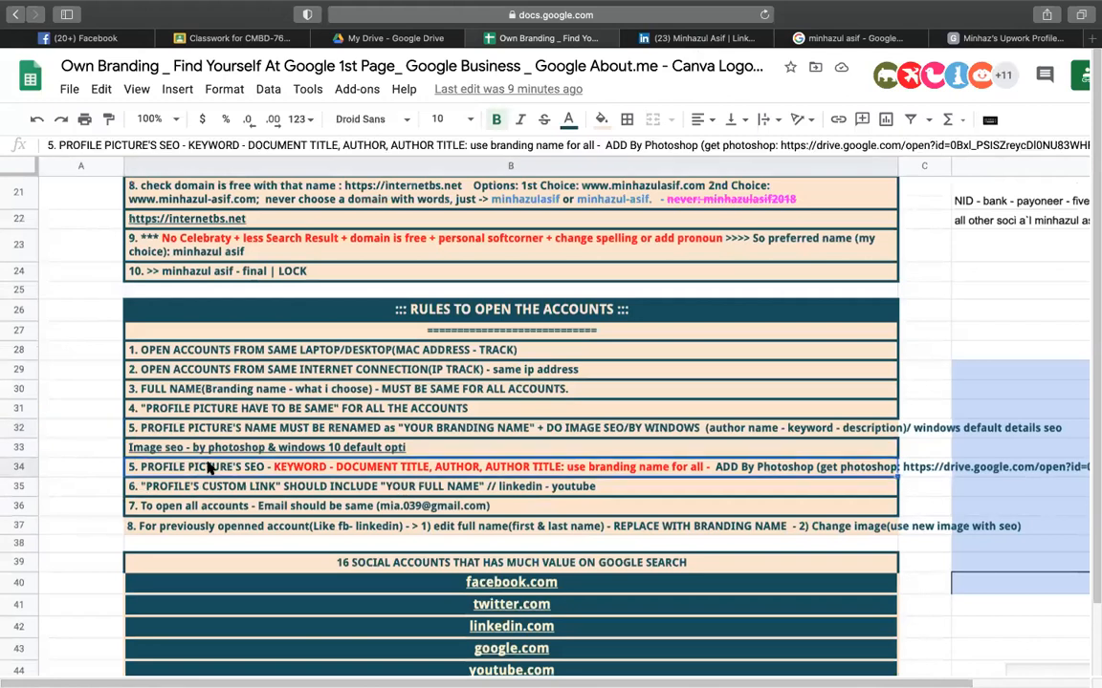
pyautogui.click(342, 485)
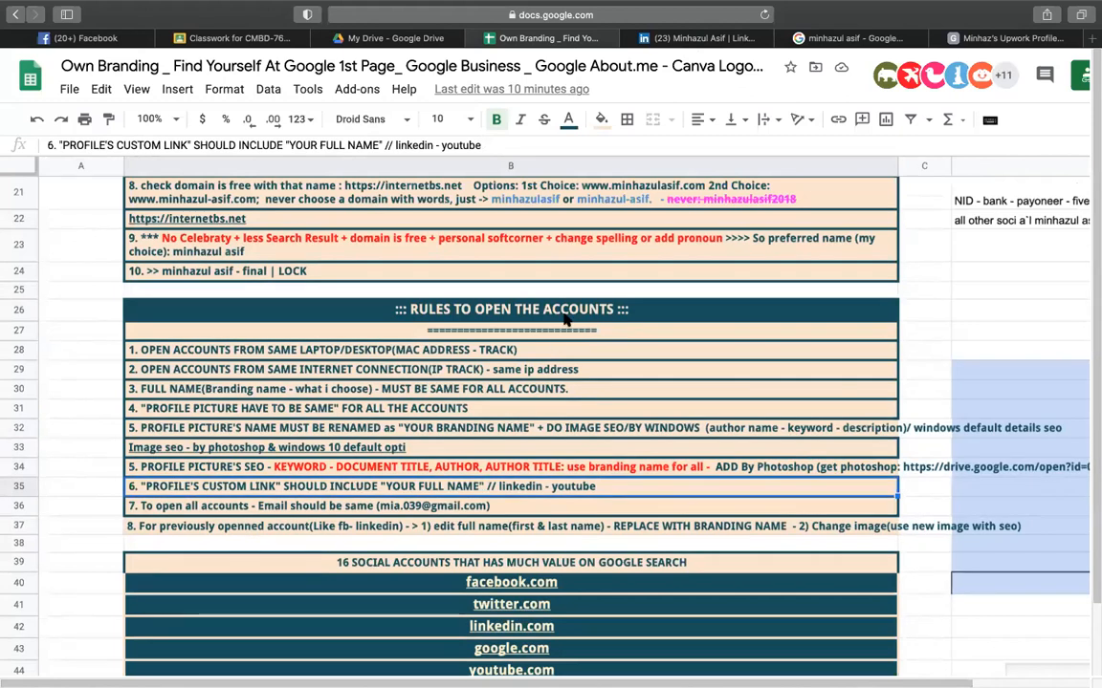
# - On LinkedIn, collapse Messaging and open Edit public profile & URL settings
pyautogui.click(686, 38)
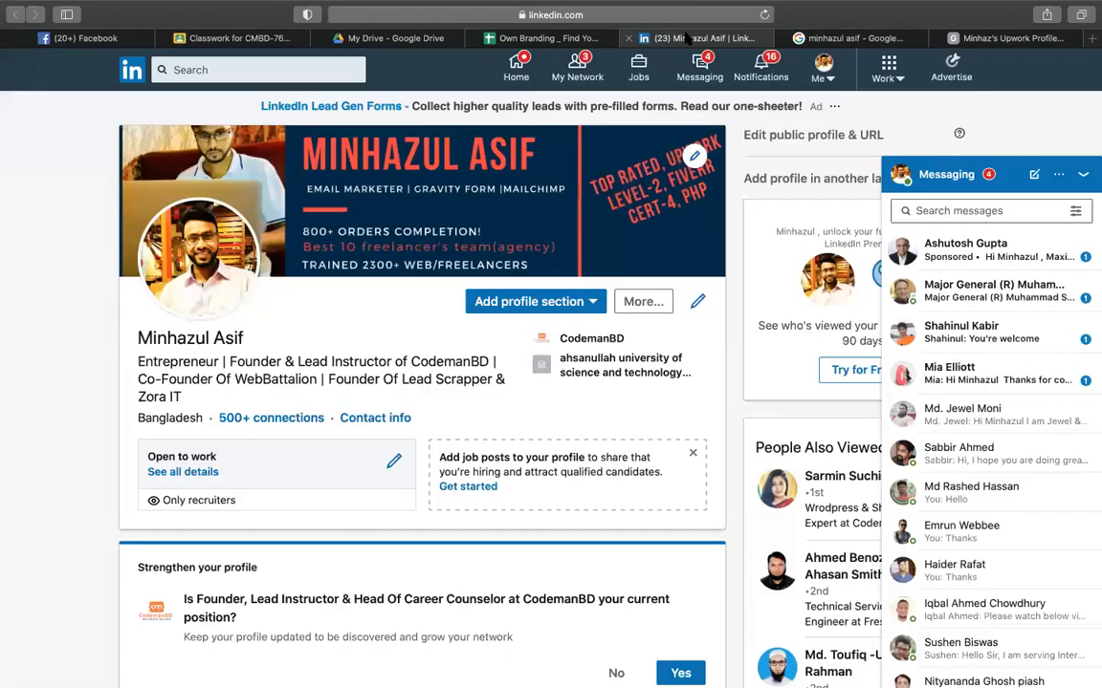
pyautogui.click(1016, 170)
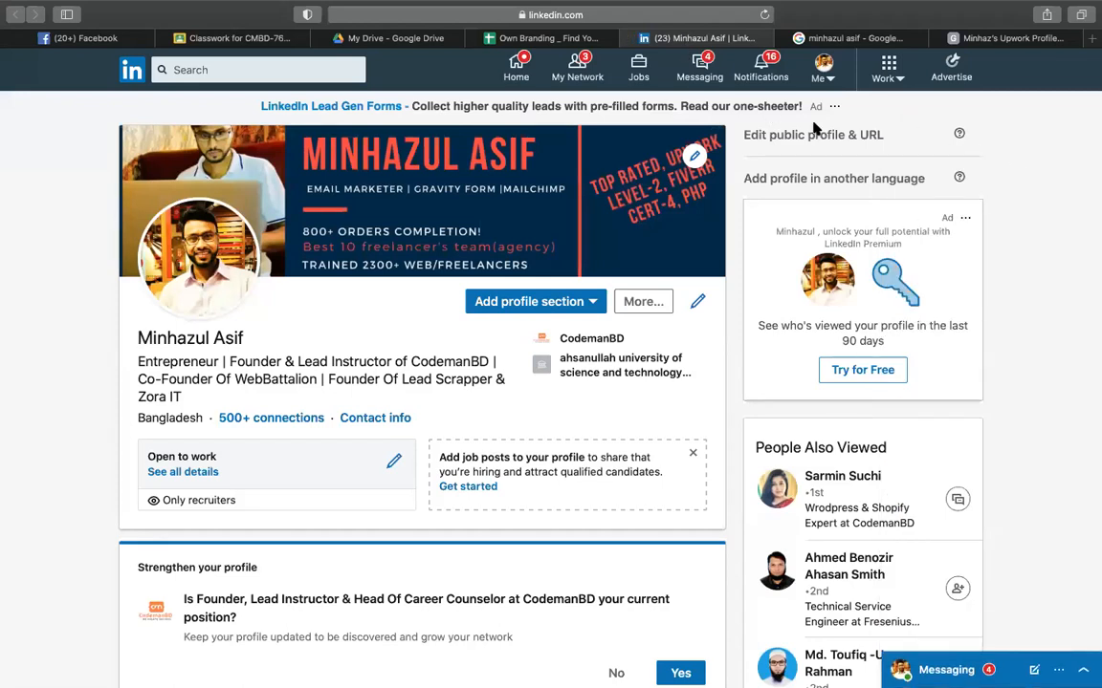
pyautogui.click(823, 72)
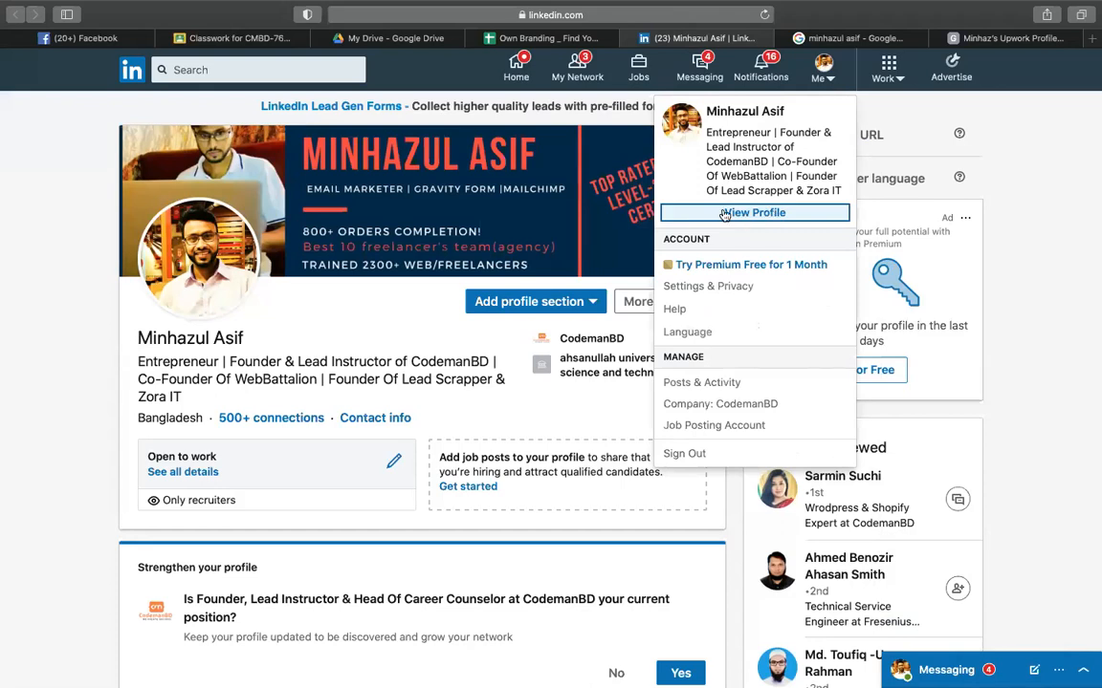
pyautogui.click(447, 318)
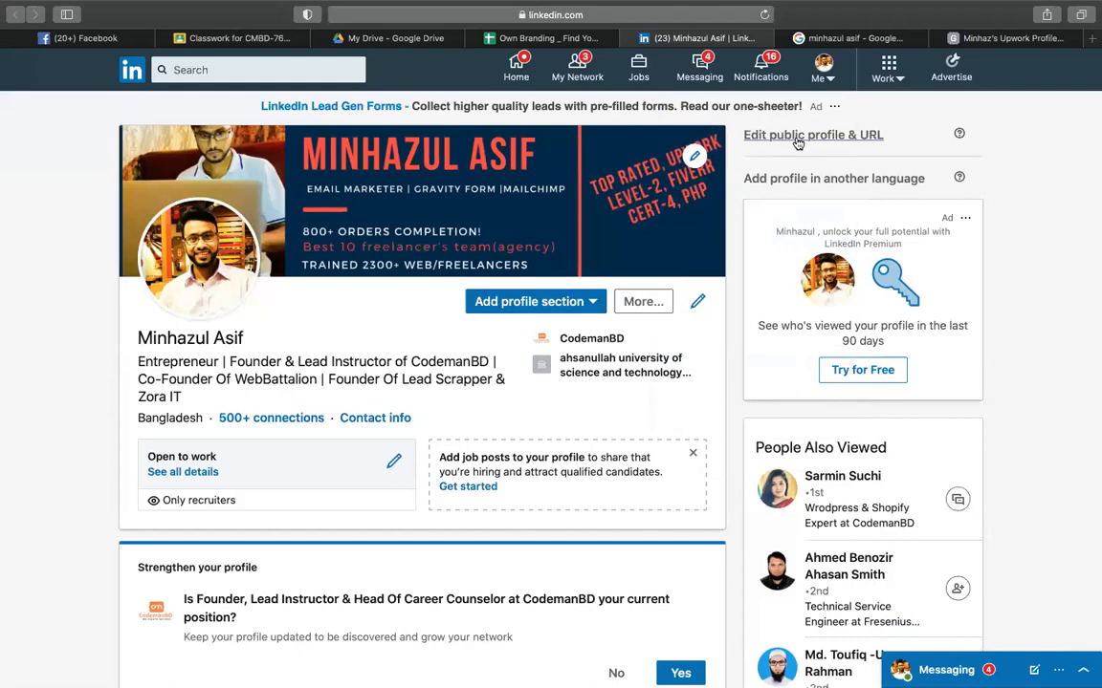
pyautogui.click(782, 136)
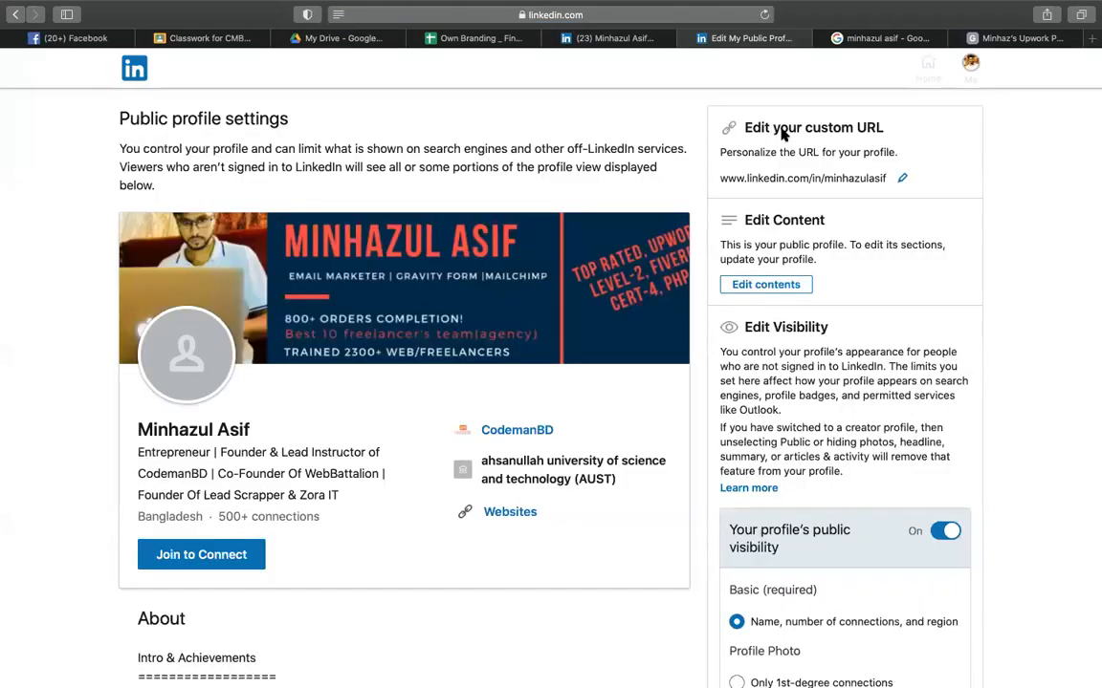
pyautogui.click(902, 181)
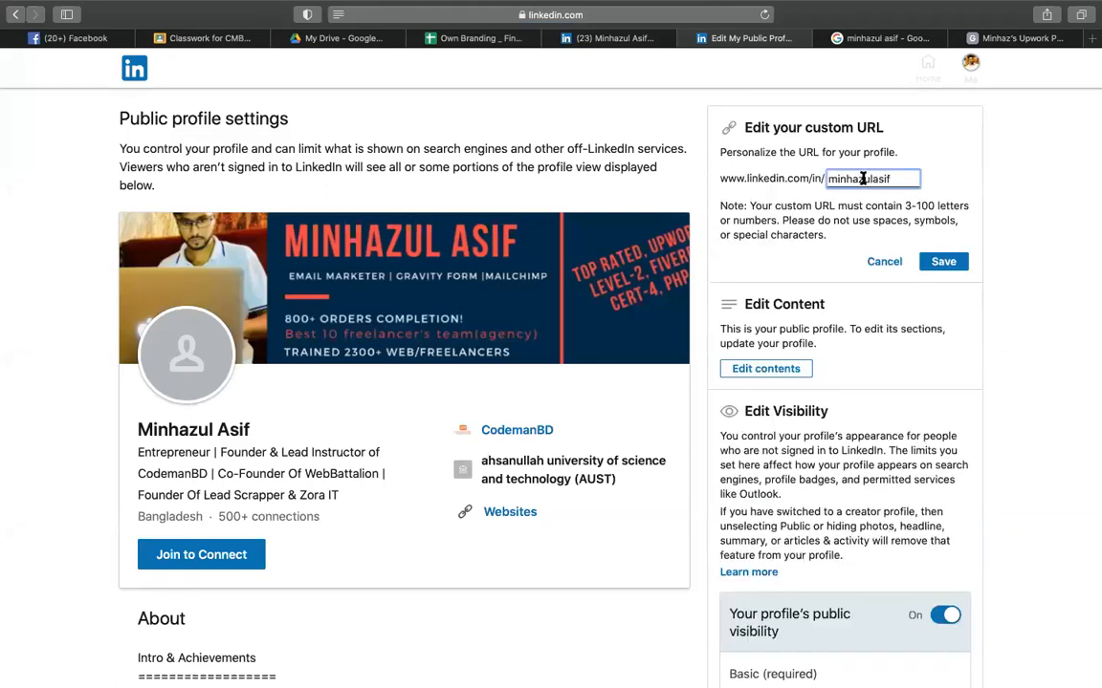
pyautogui.doubleClick(863, 179)
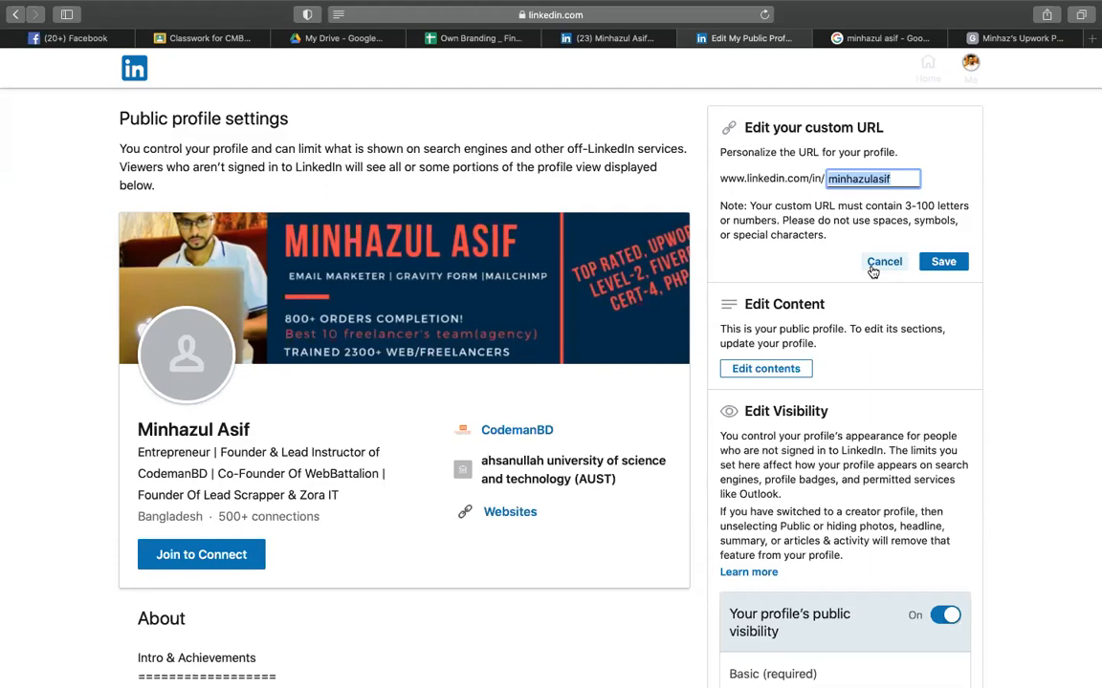
pyautogui.click(872, 268)
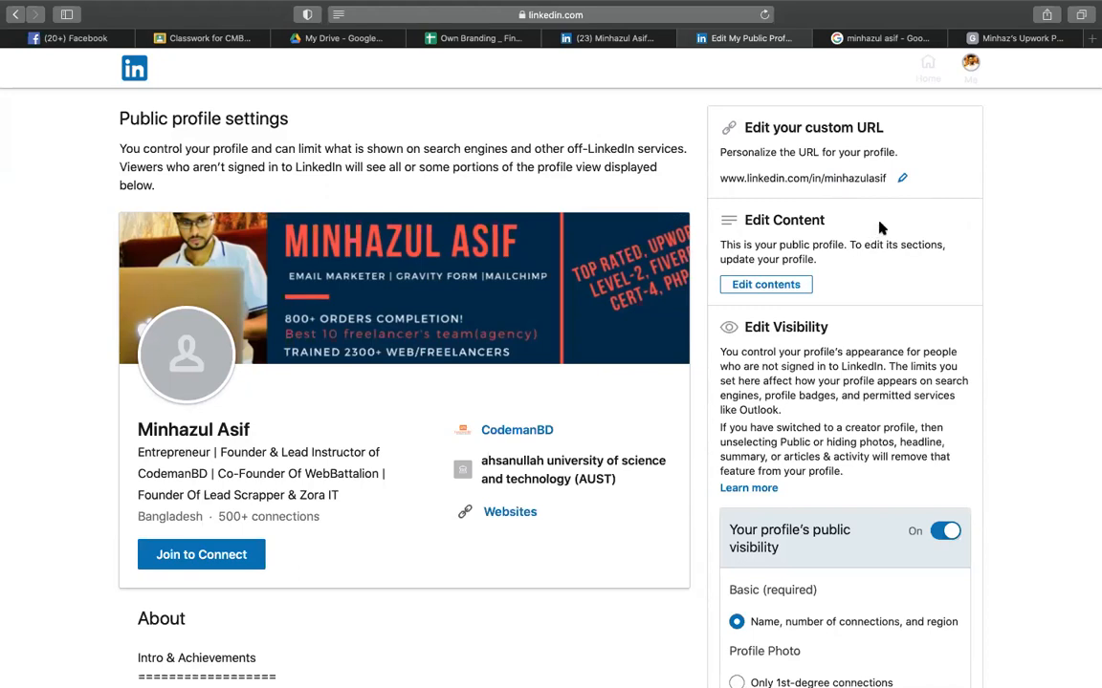
pyautogui.tripleClick(872, 179)
pyautogui.click(872, 181)
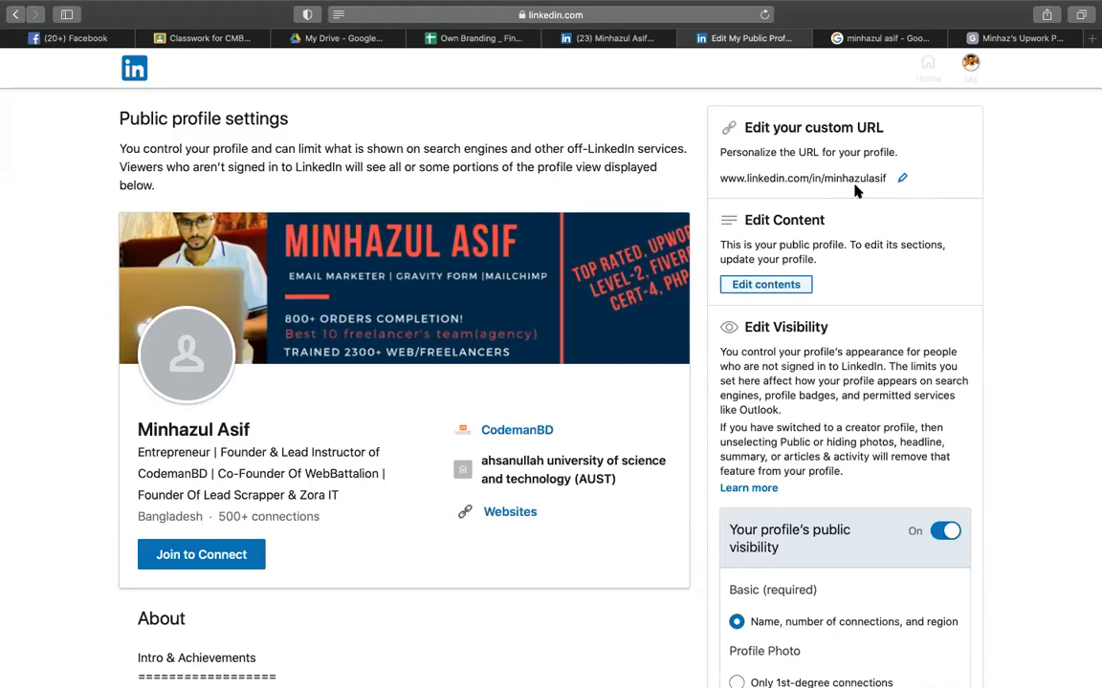
pyautogui.moveTo(823, 178); pyautogui.dragTo(881, 177)
pyautogui.click(879, 178)
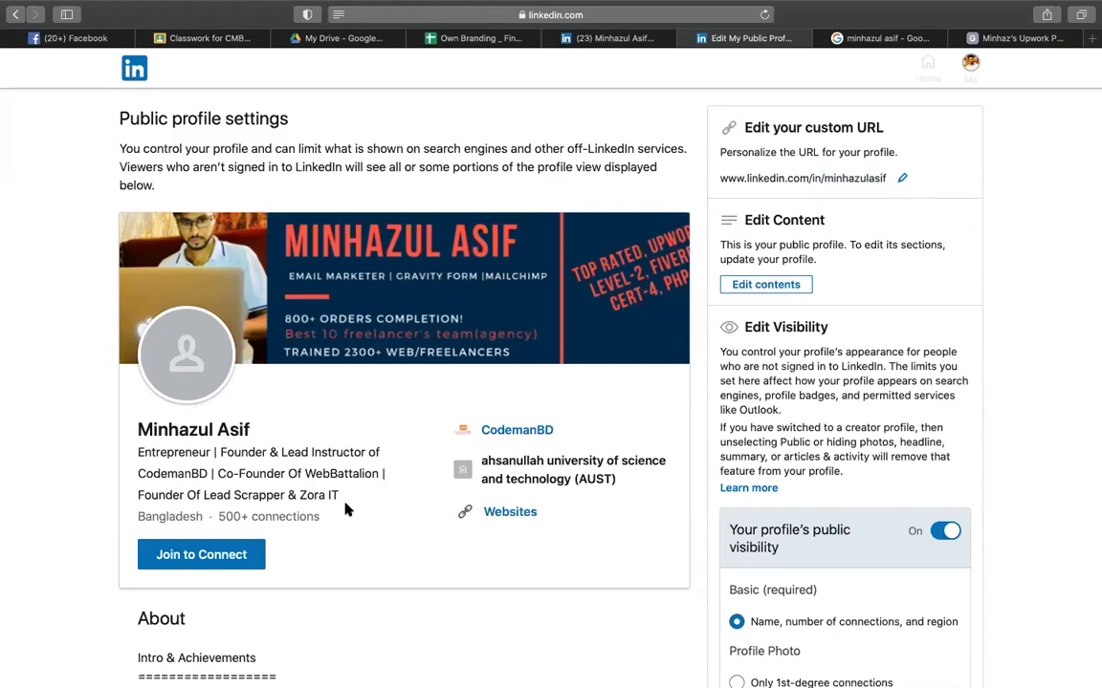
pyautogui.scroll(2, 497, 159)
pyautogui.click(483, 46)
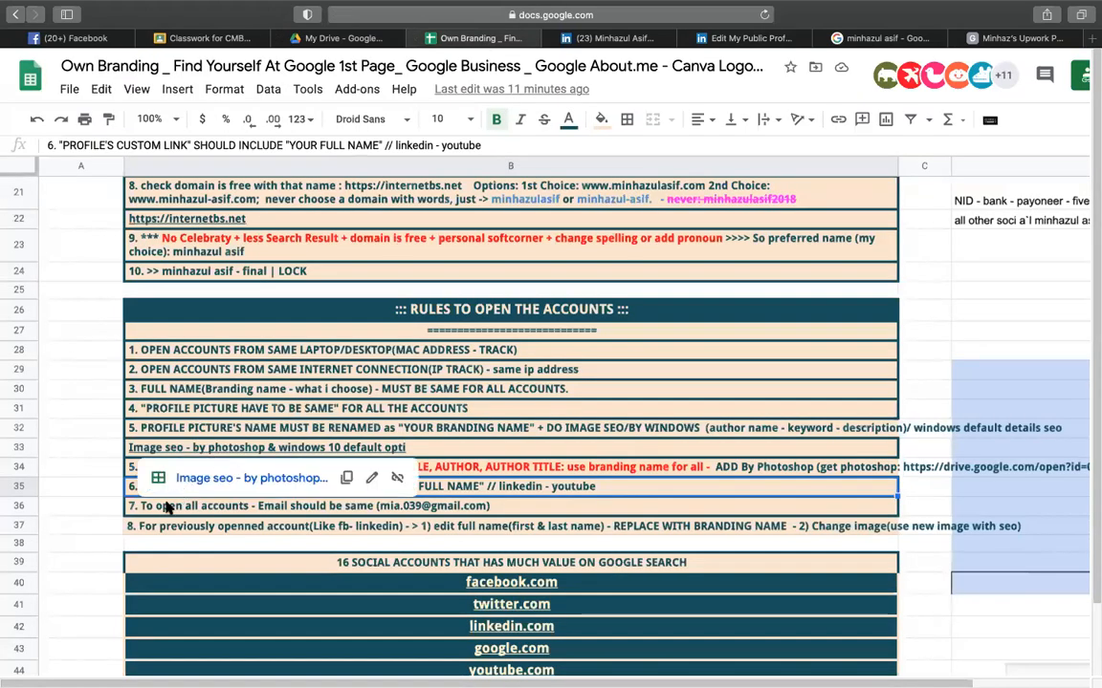
pyautogui.click(191, 529)
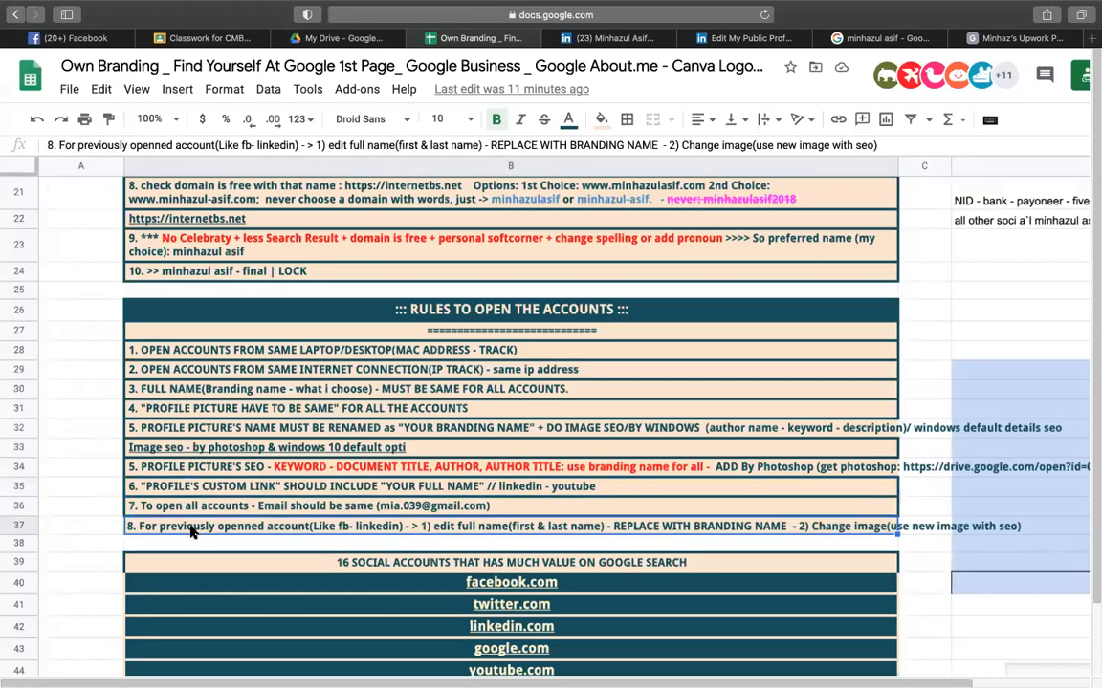
pyautogui.scroll(-5, 191, 531)
pyautogui.click(337, 304)
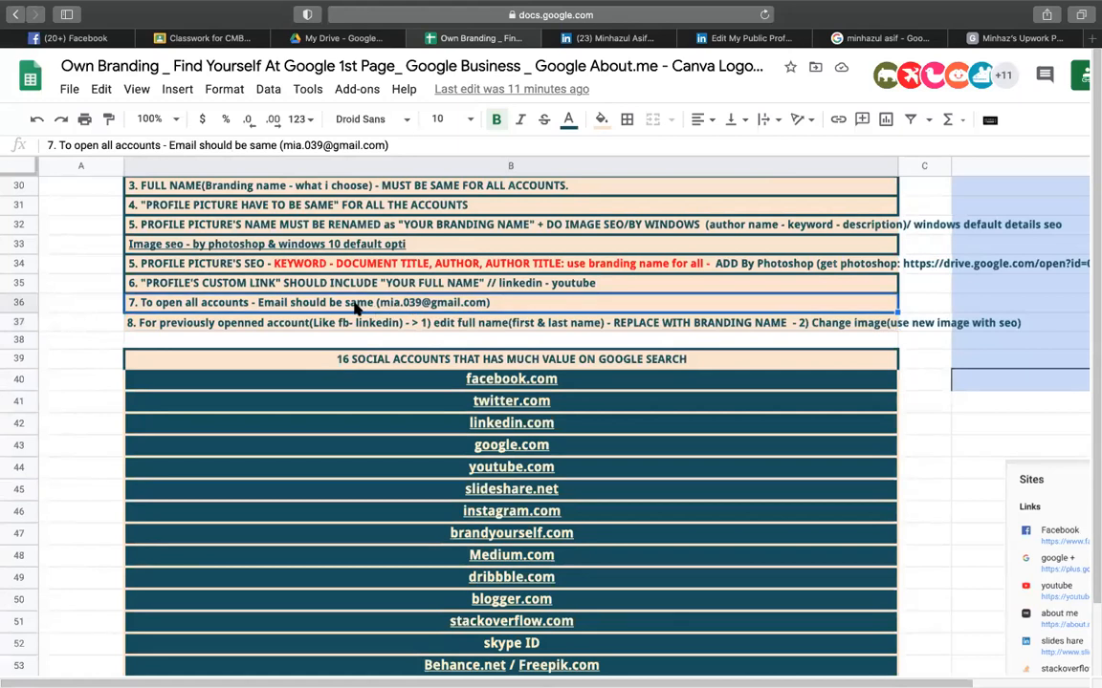
pyautogui.click(229, 323)
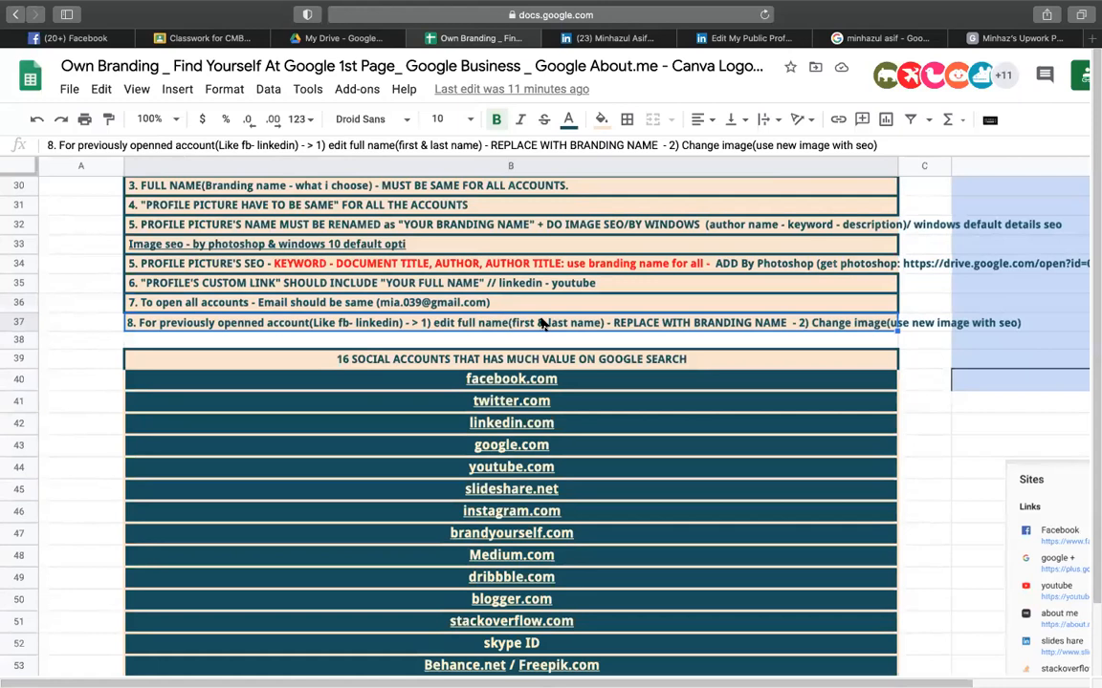
pyautogui.scroll(-5, 411, 407)
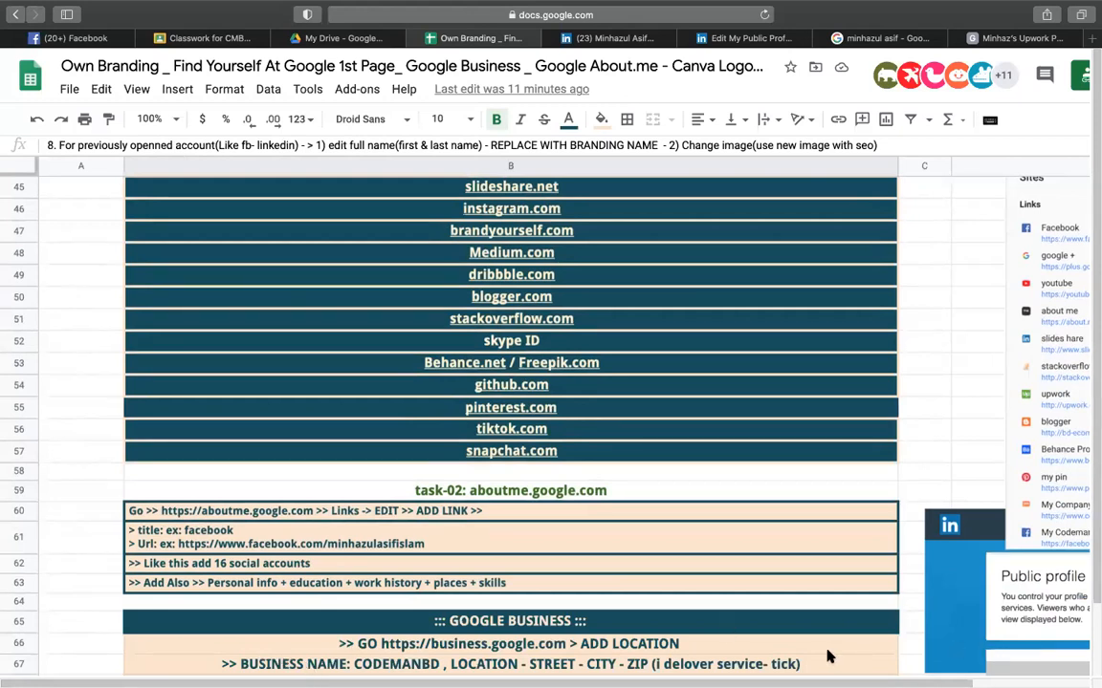
pyautogui.click(873, 430)
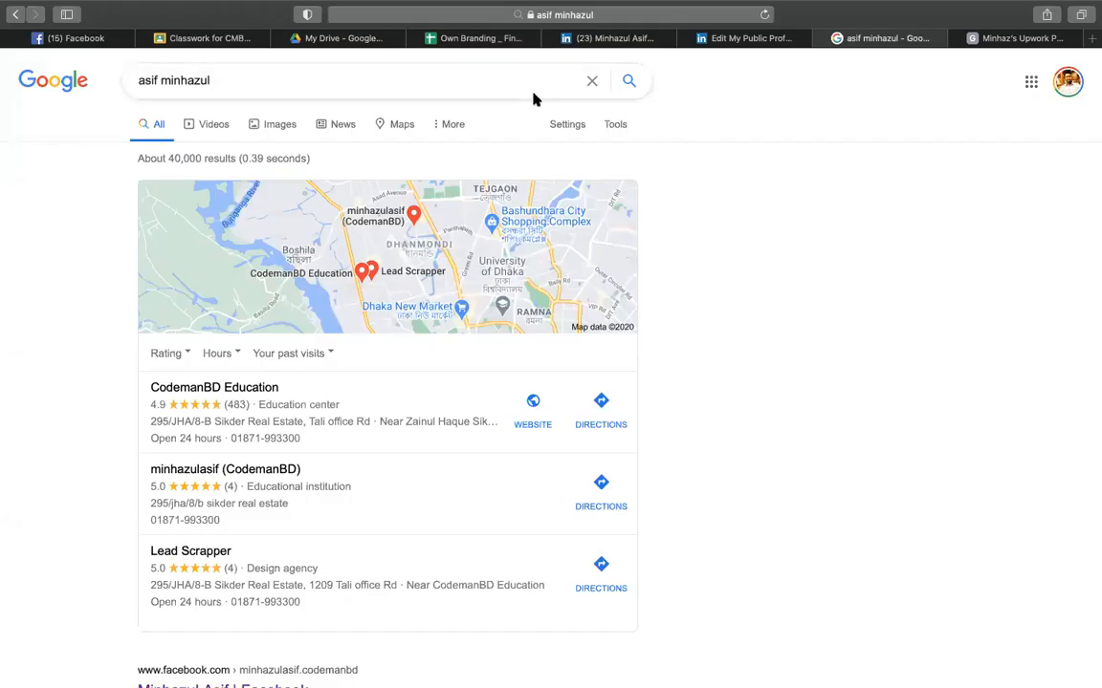
# - Return to the Own Branding sheet and select empty cells beside the social accounts list
pyautogui.click(444, 33)
pyautogui.moveTo(361, 299)
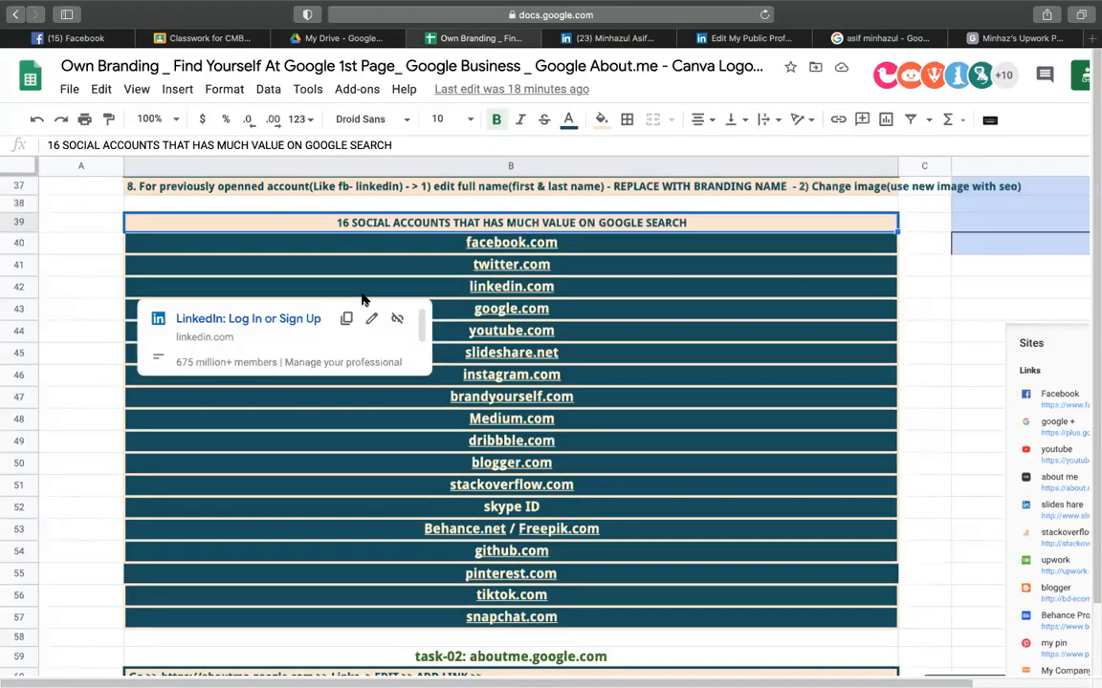
pyautogui.click(95, 222)
pyautogui.click(93, 239)
pyautogui.click(97, 264)
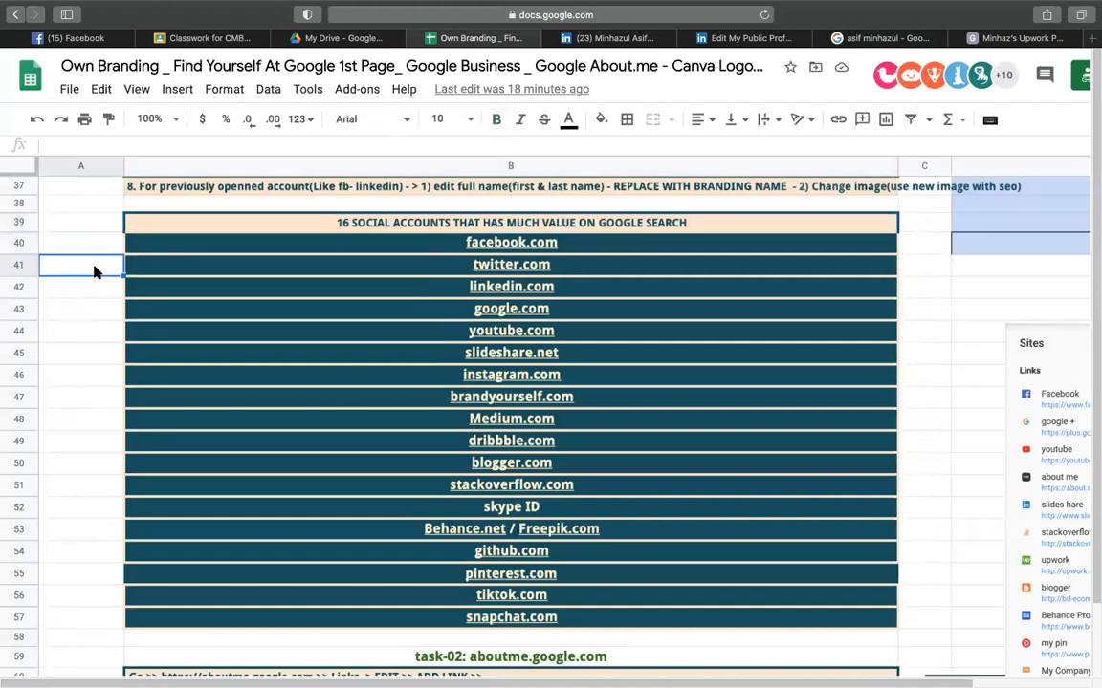
# - In Google, show image results, then search for another person's full name
pyautogui.click(908, 39)
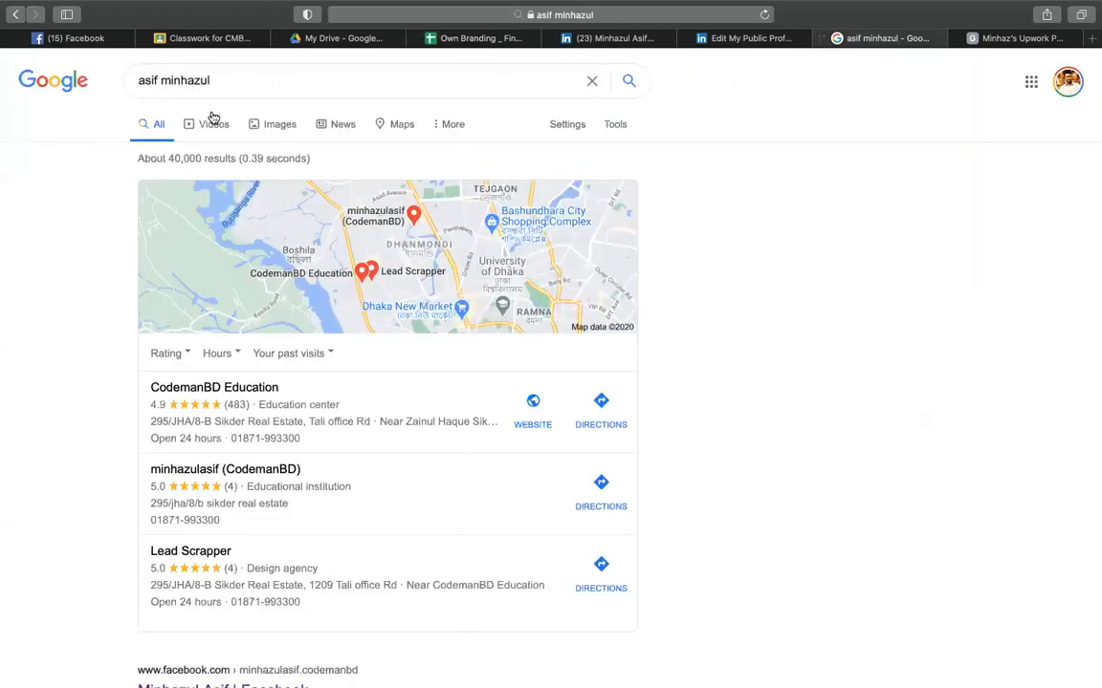
pyautogui.click(266, 126)
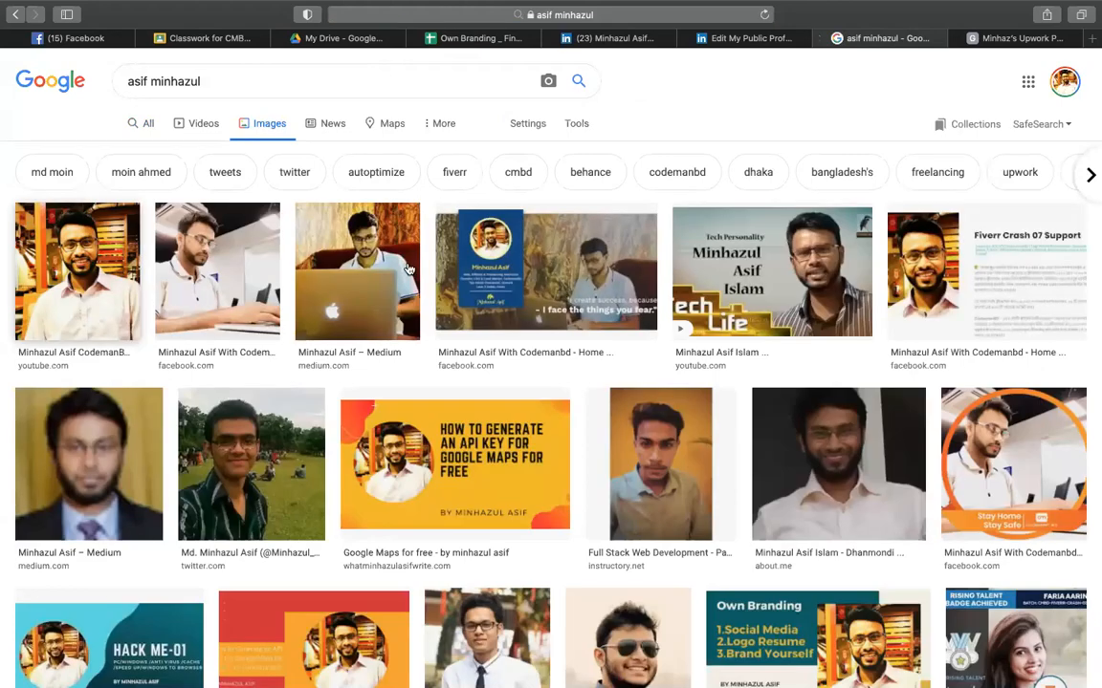
pyautogui.tripleClick(333, 80)
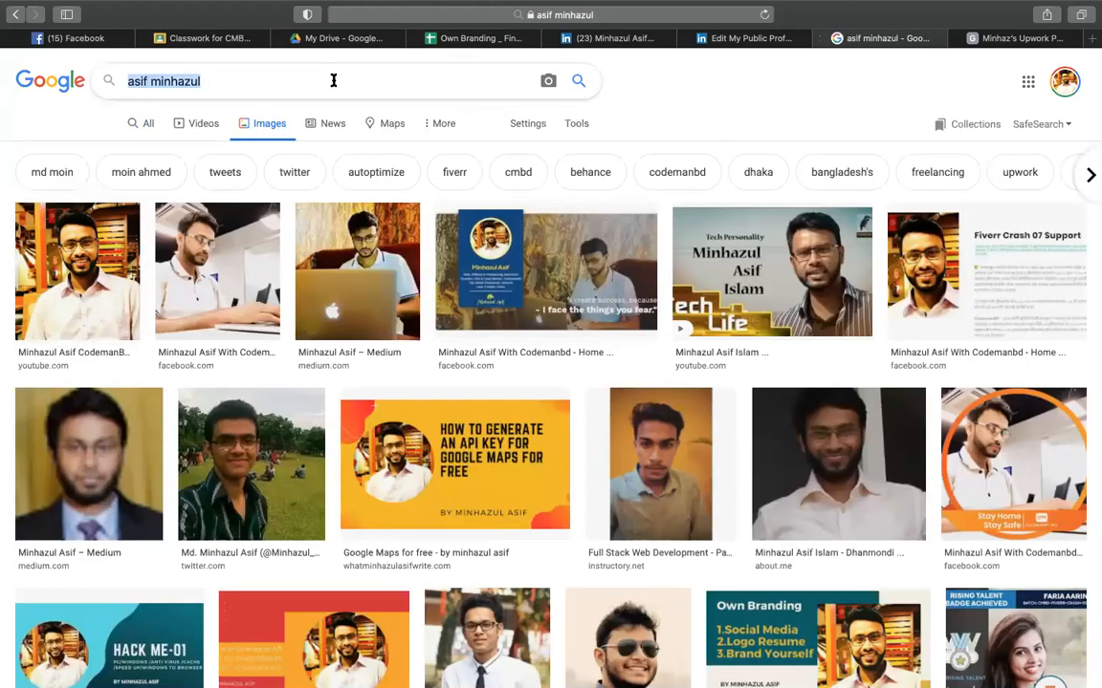
pyautogui.press('BackSpace')
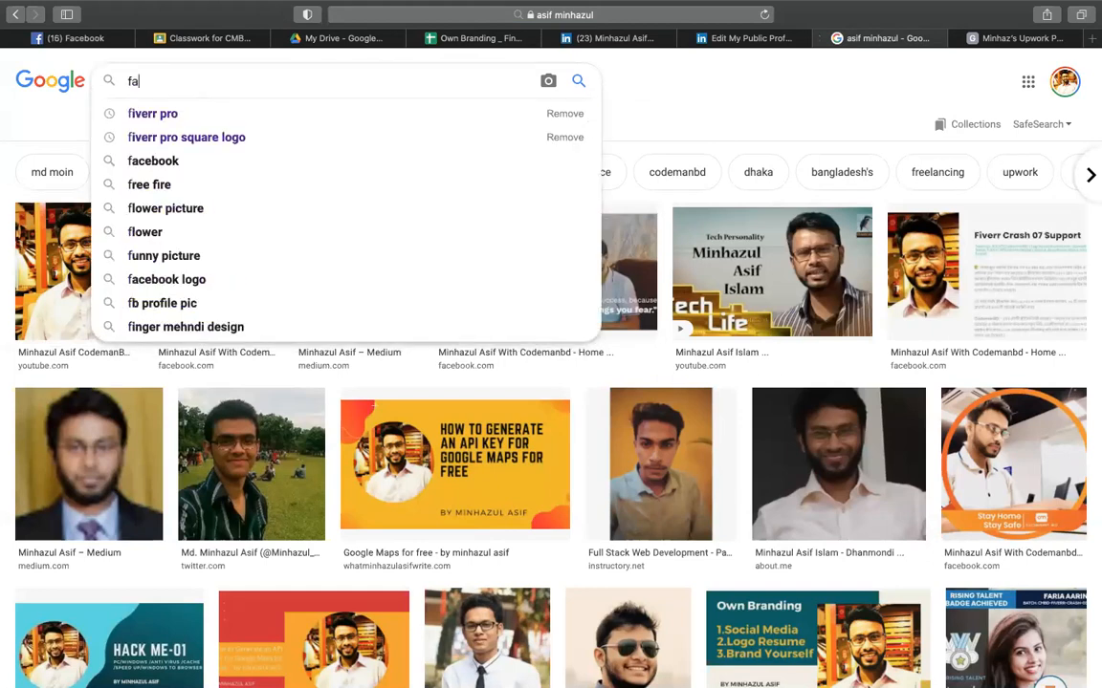
pyautogui.press('BackSpace')
pyautogui.press('BackSpace')
pyautogui.press('BackSpace')
pyautogui.press('BackSpace')
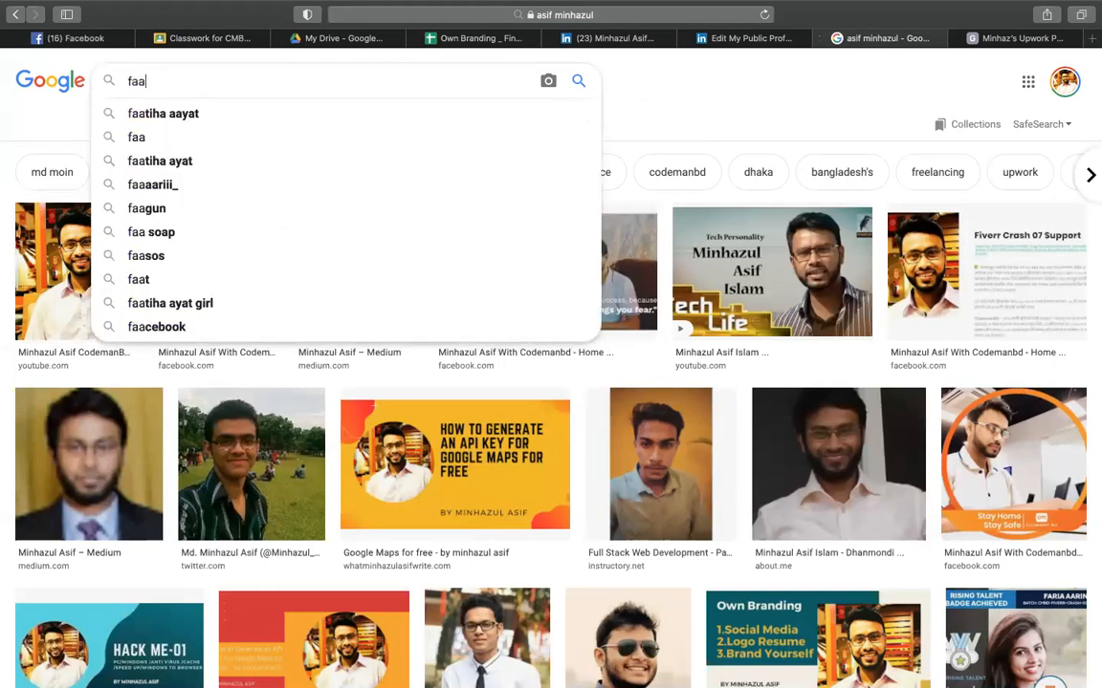
pyautogui.press('BackSpace')
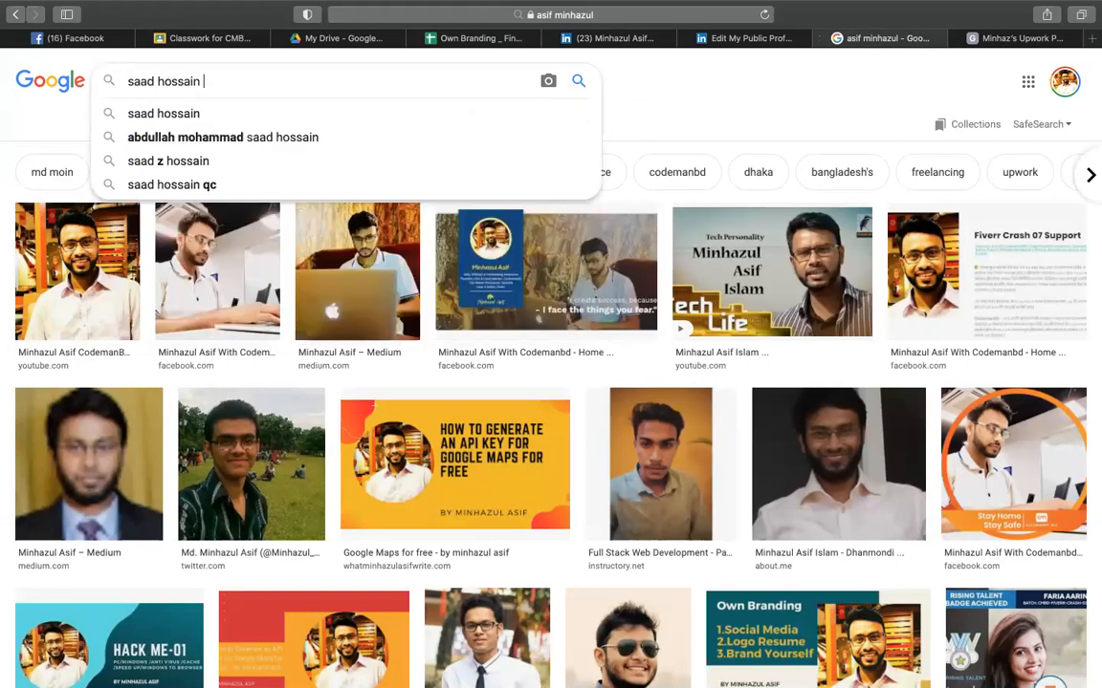
pyautogui.press('Return')
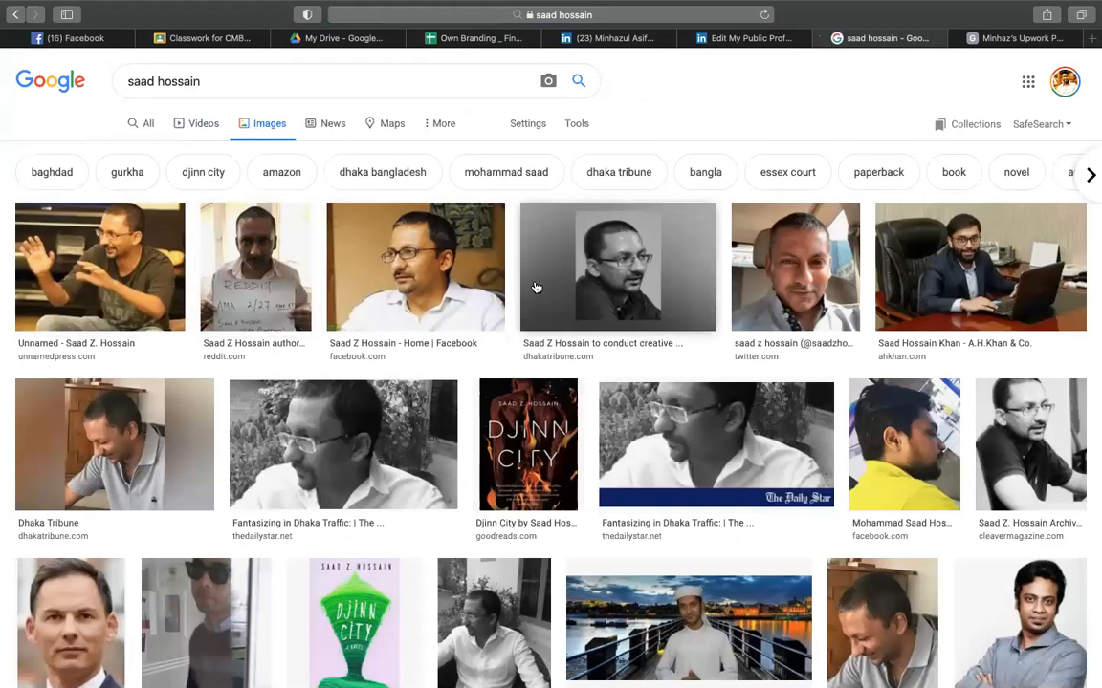
# - Replace the surname in the query, search again, and view the All web results
pyautogui.click(195, 79)
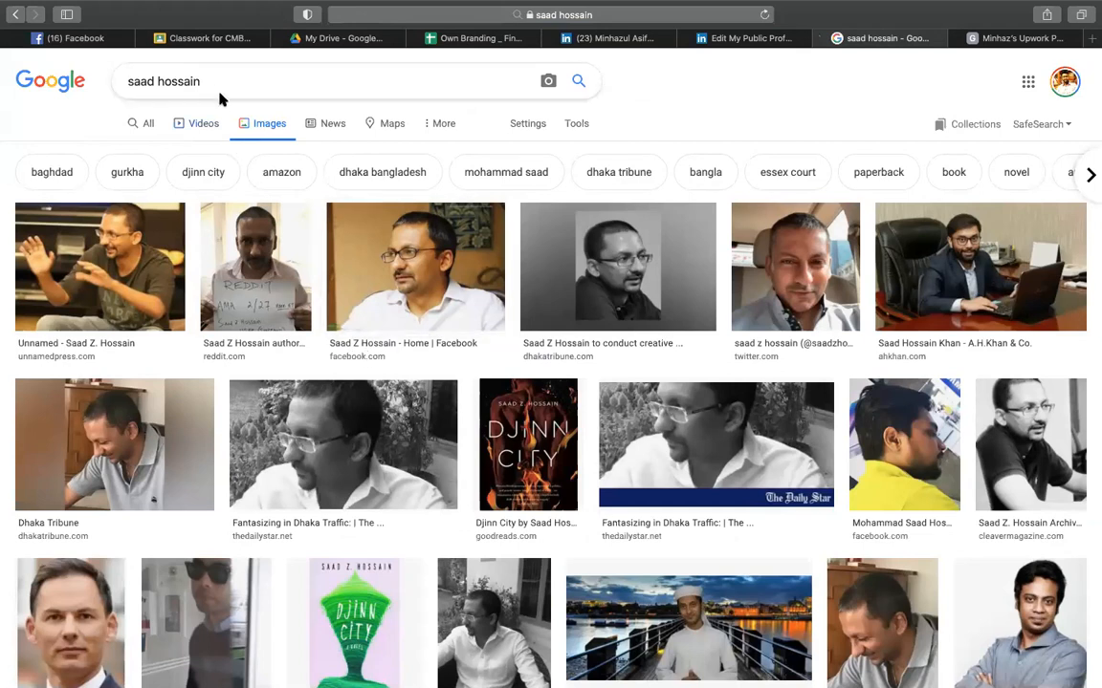
pyautogui.doubleClick(168, 86)
pyautogui.click(722, 82)
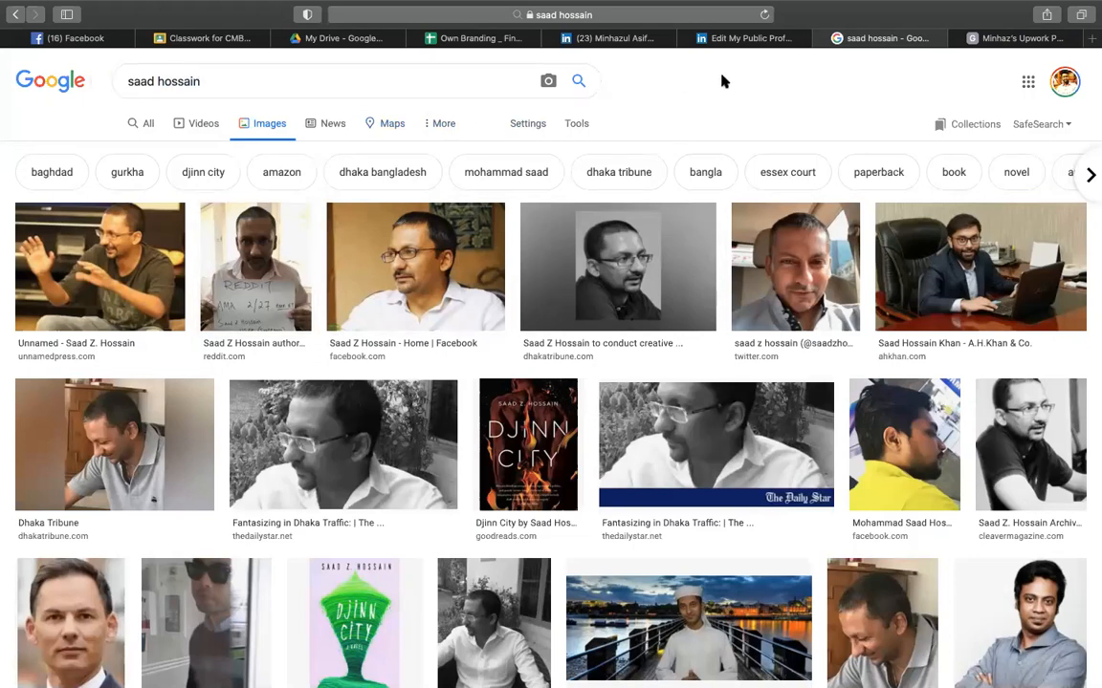
pyautogui.doubleClick(164, 82)
pyautogui.write('mridha')
pyautogui.press('Return')
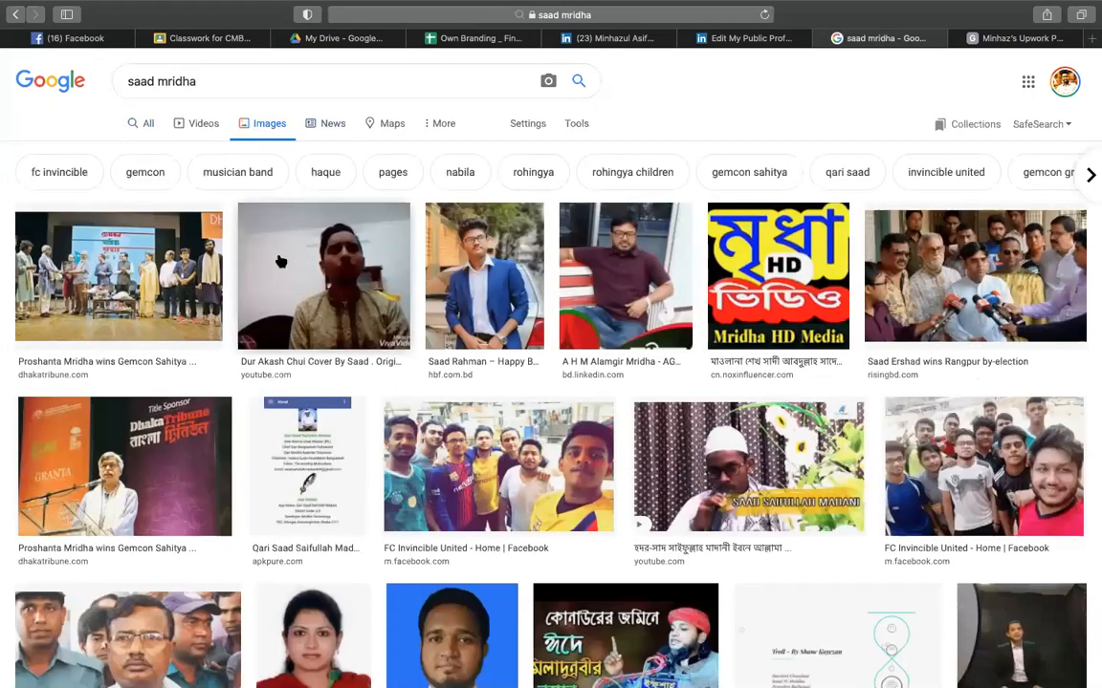
pyautogui.click(148, 125)
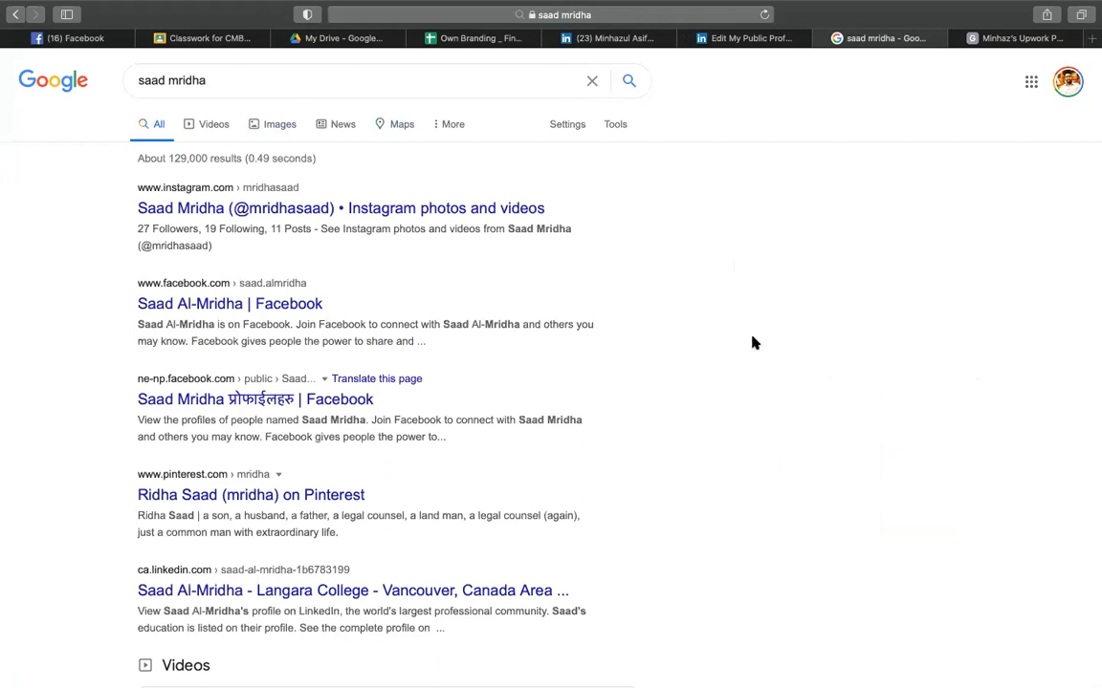
# - Search a third person's name and show its image results
pyautogui.click(297, 80)
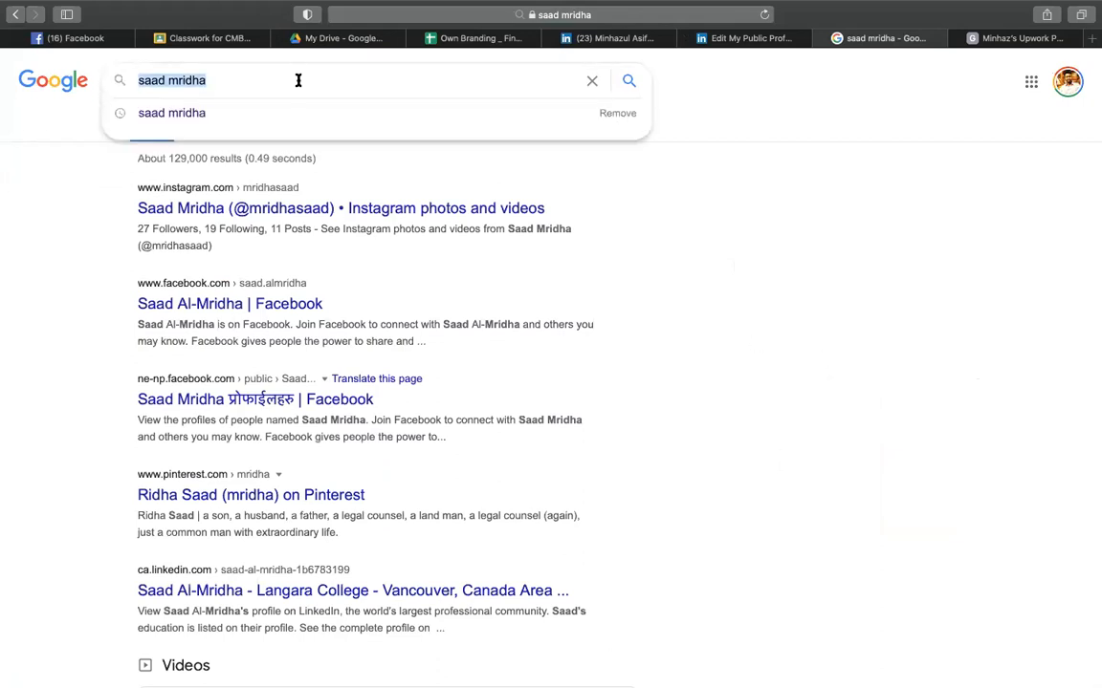
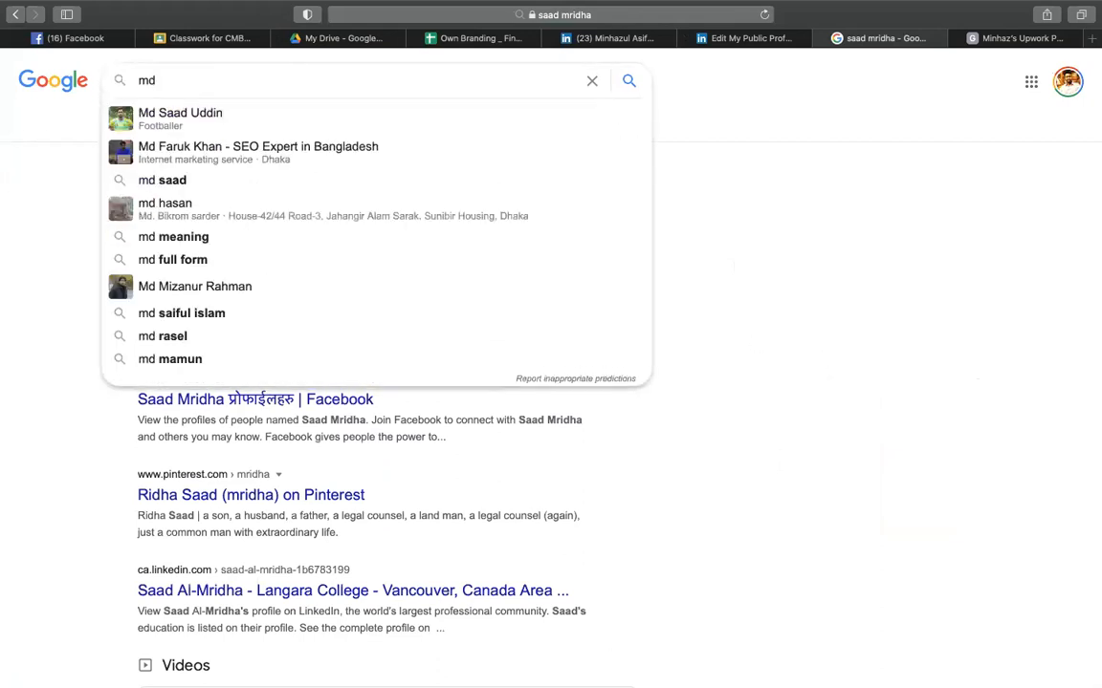
pyautogui.press('Return')
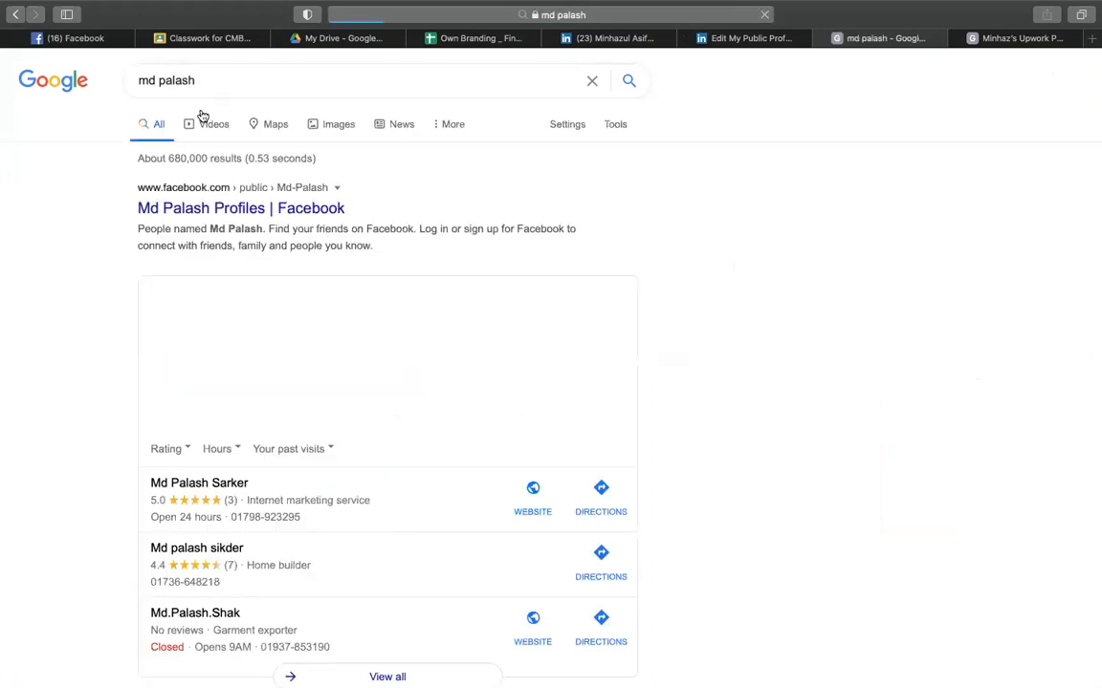
pyautogui.click(316, 125)
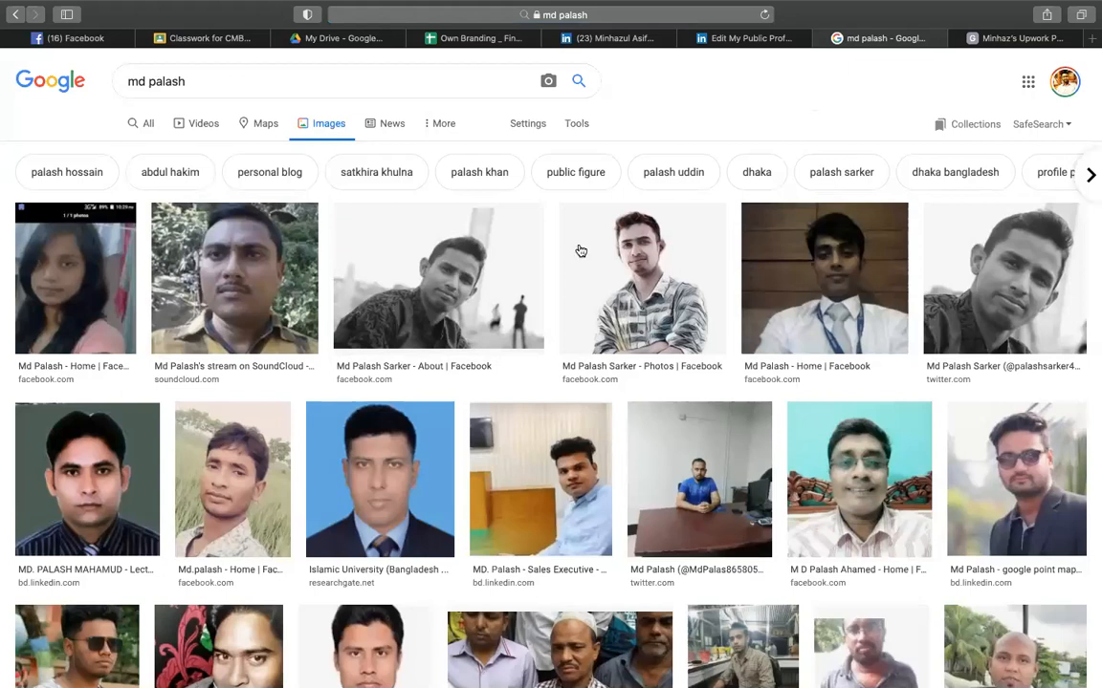
# - Correct that name's spelling, view its web results, then return to the Own Branding sheet
pyautogui.click(150, 82)
pyautogui.press('BackSpace')
pyautogui.write('p')
pyautogui.press('BackSpace')
pyautogui.write('o')
pyautogui.press('Return')
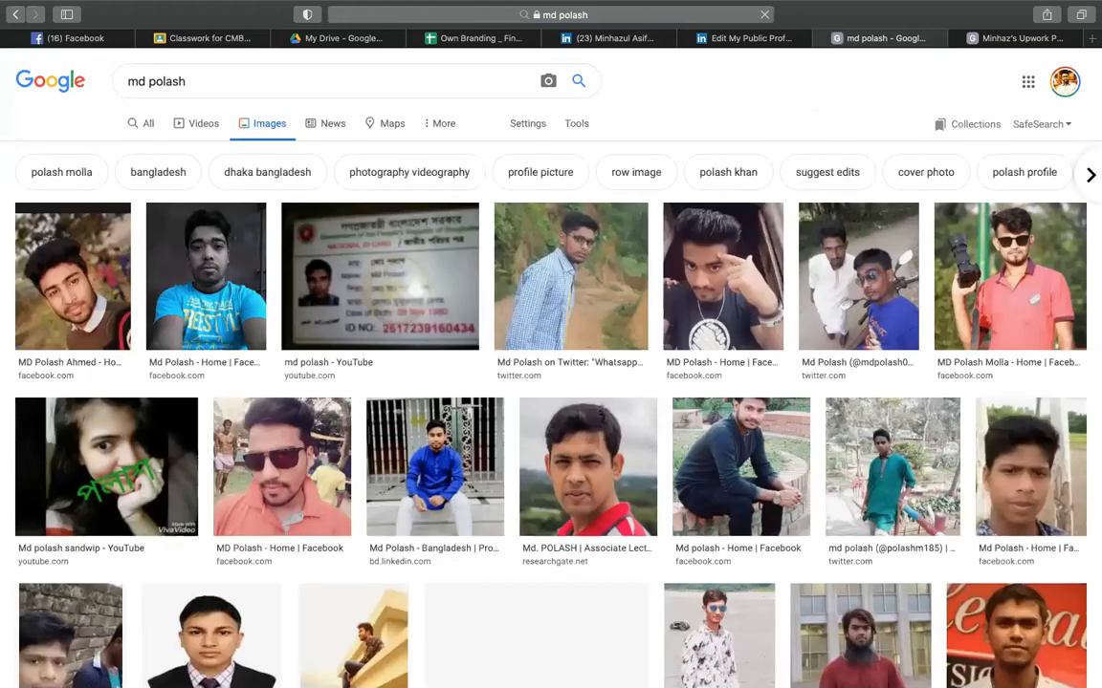
pyautogui.click(144, 124)
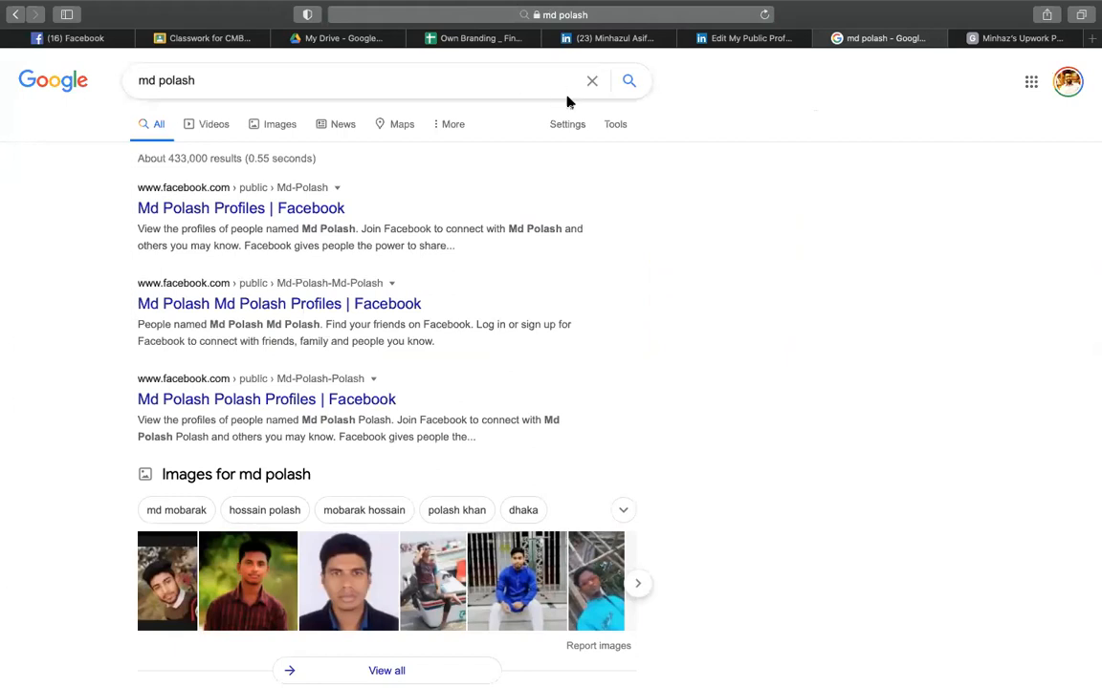
pyautogui.click(468, 38)
pyautogui.click(95, 356)
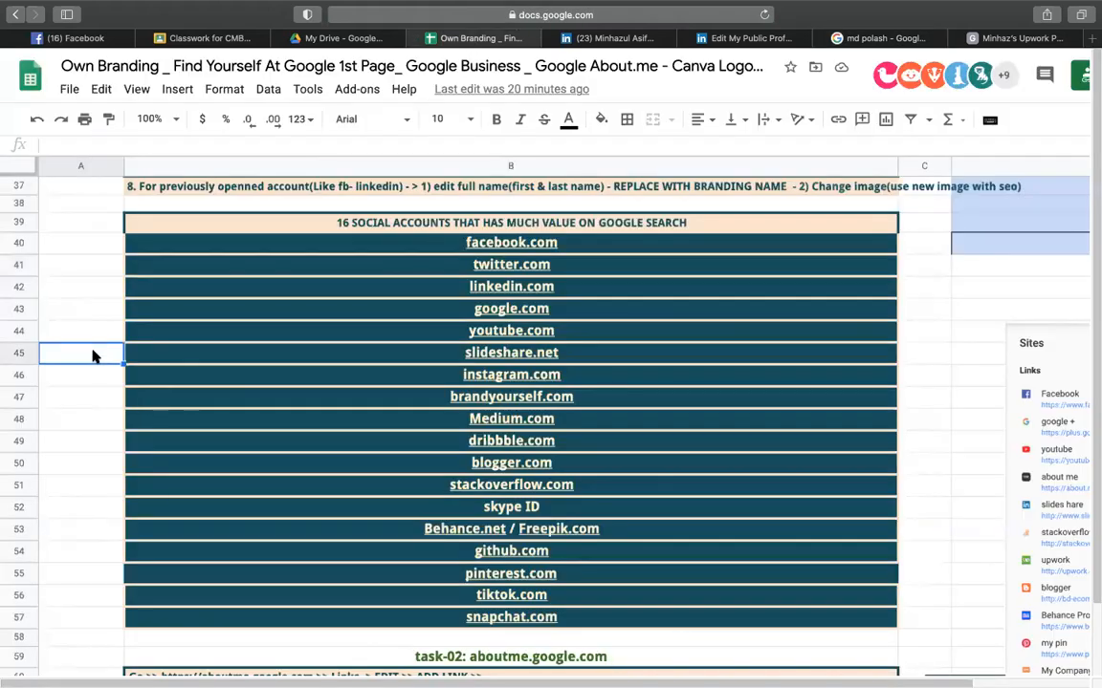
pyautogui.click(898, 38)
pyautogui.click(278, 76)
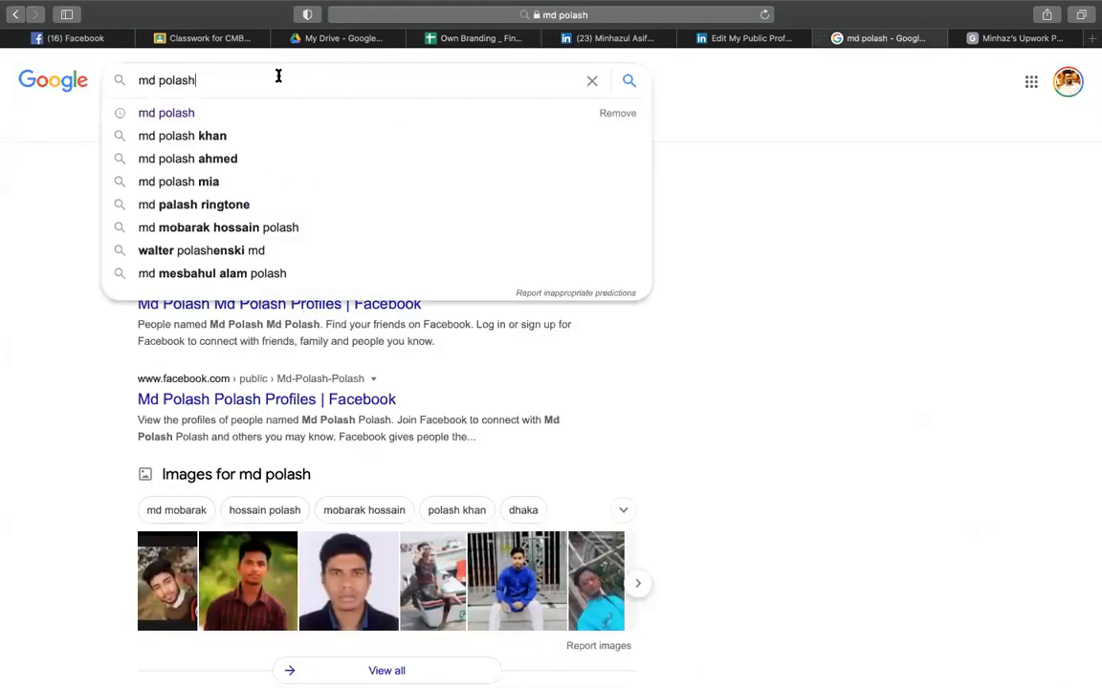
pyautogui.press('super+a')
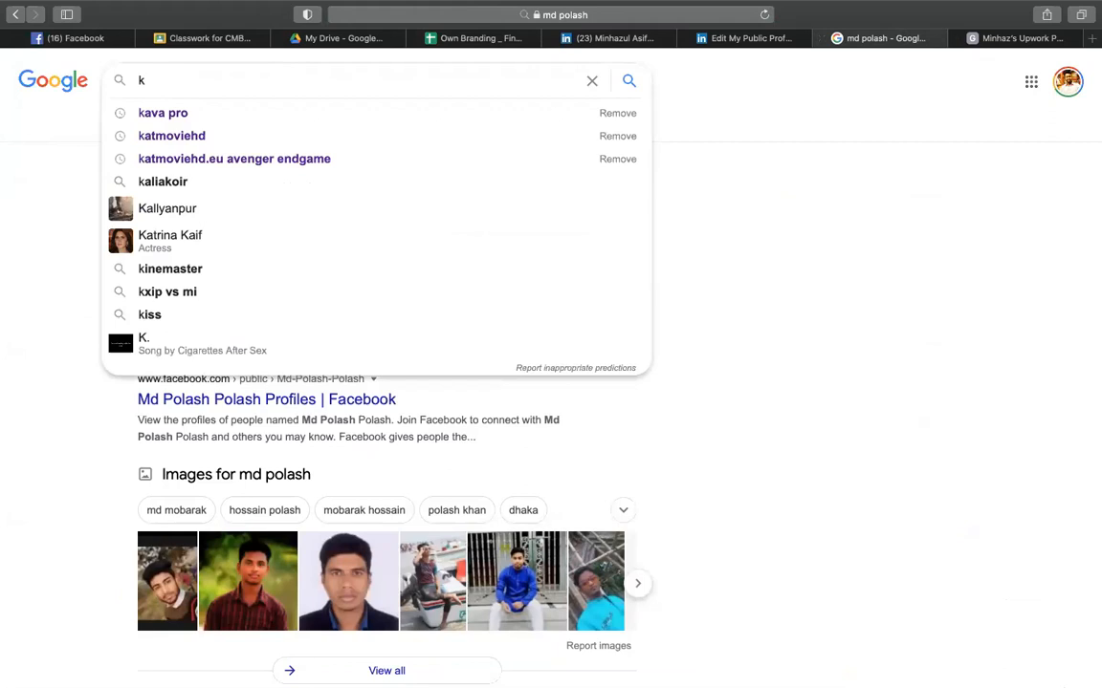
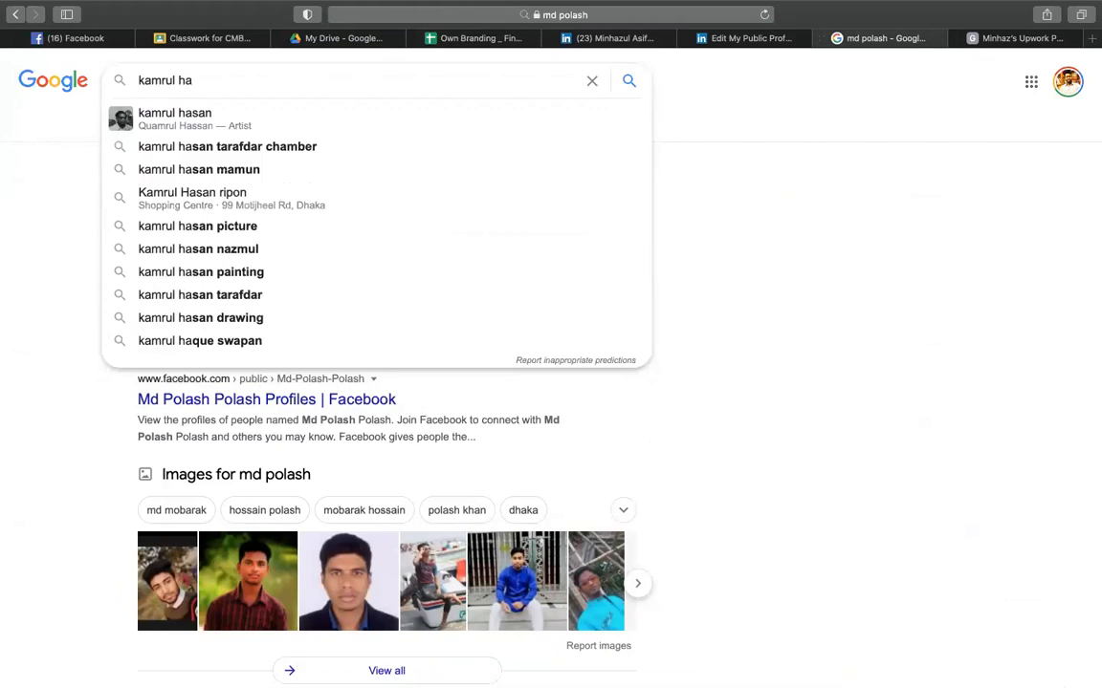
pyautogui.press('Return')
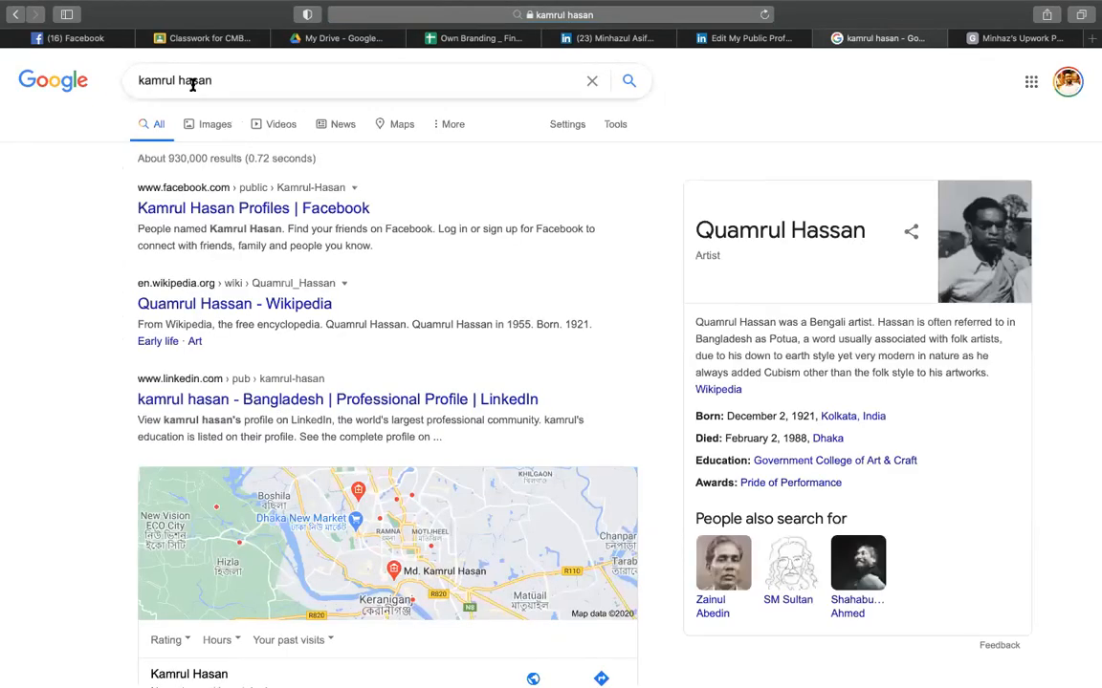
pyautogui.doubleClick(192, 82)
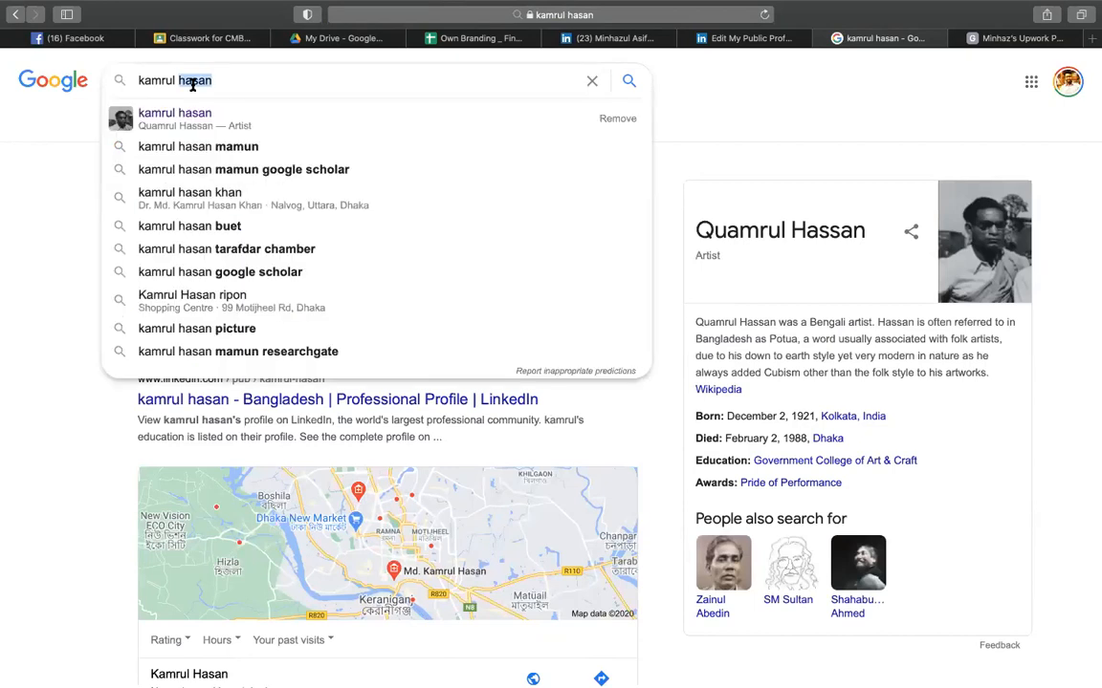
pyautogui.click(816, 110)
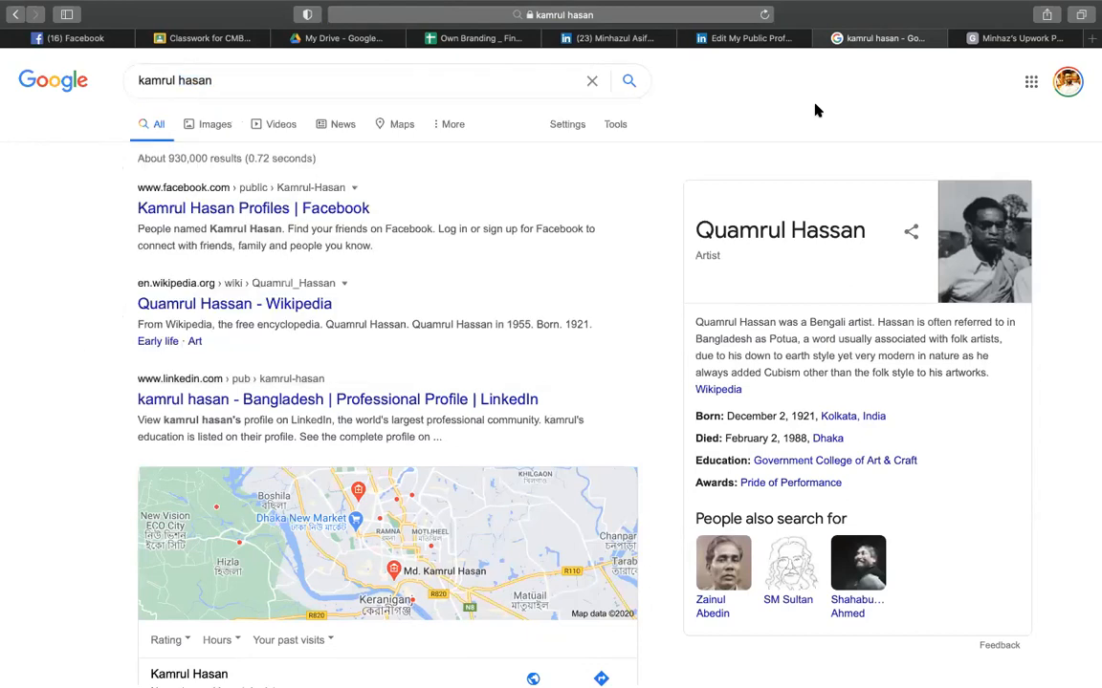
pyautogui.click(253, 76)
# - Return to the Own Branding sheet, select cells near the social accounts, and zoom out
pyautogui.click(714, 274)
pyautogui.click(413, 38)
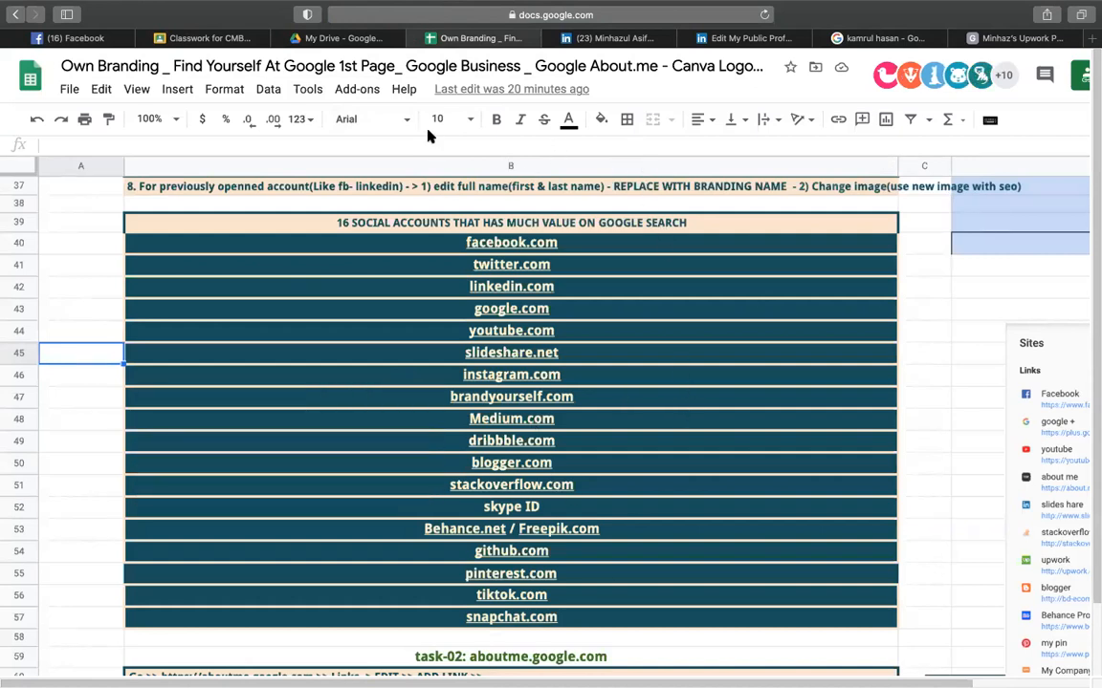
pyautogui.click(114, 225)
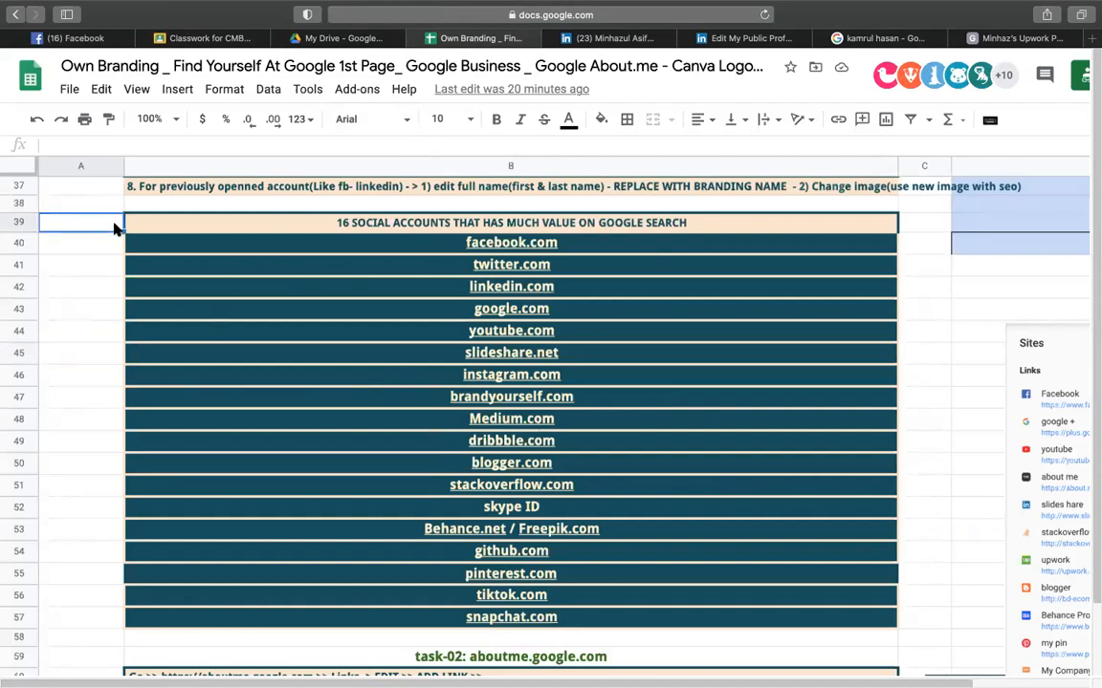
pyautogui.click(955, 312)
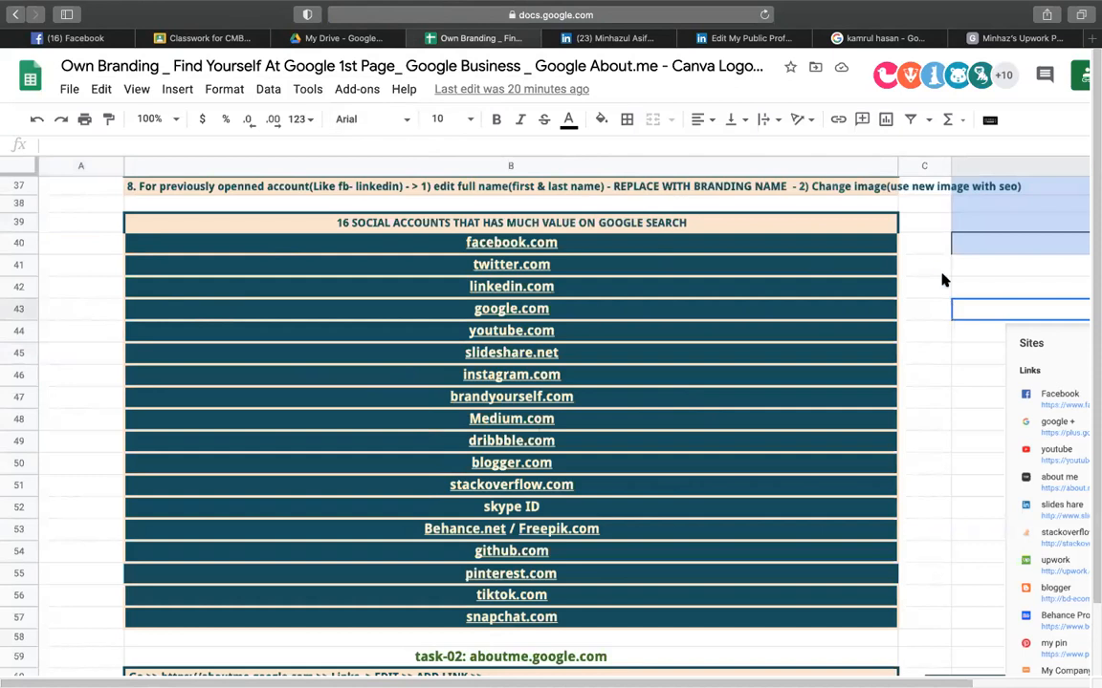
pyautogui.click(932, 246)
pyautogui.click(920, 299)
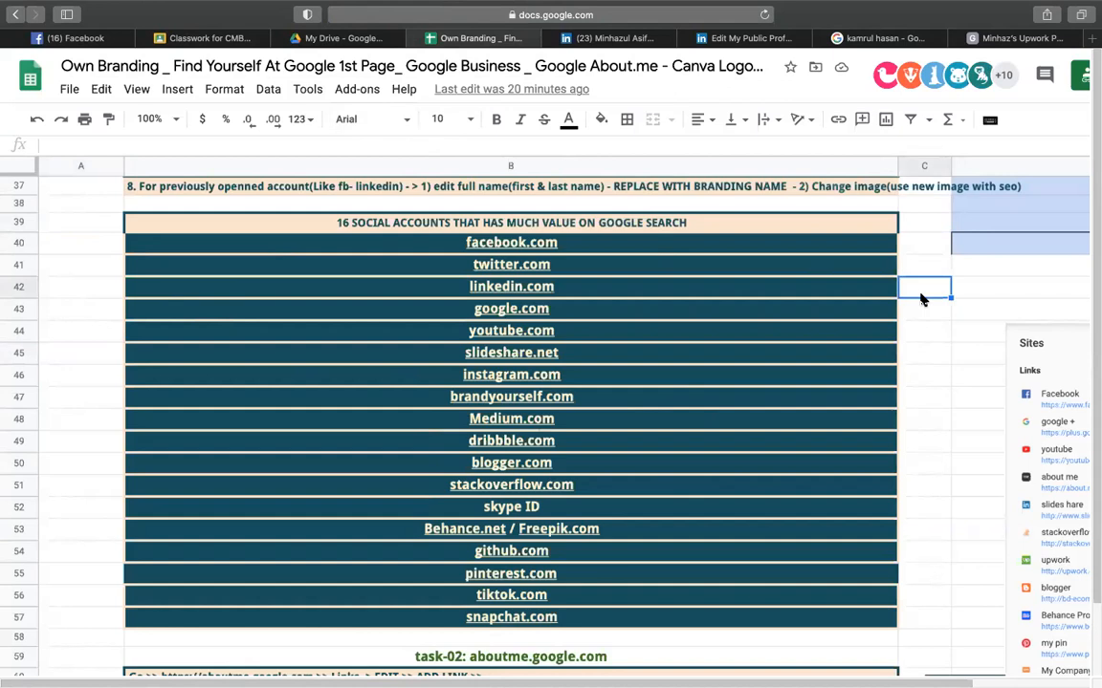
pyautogui.press('super+minus')
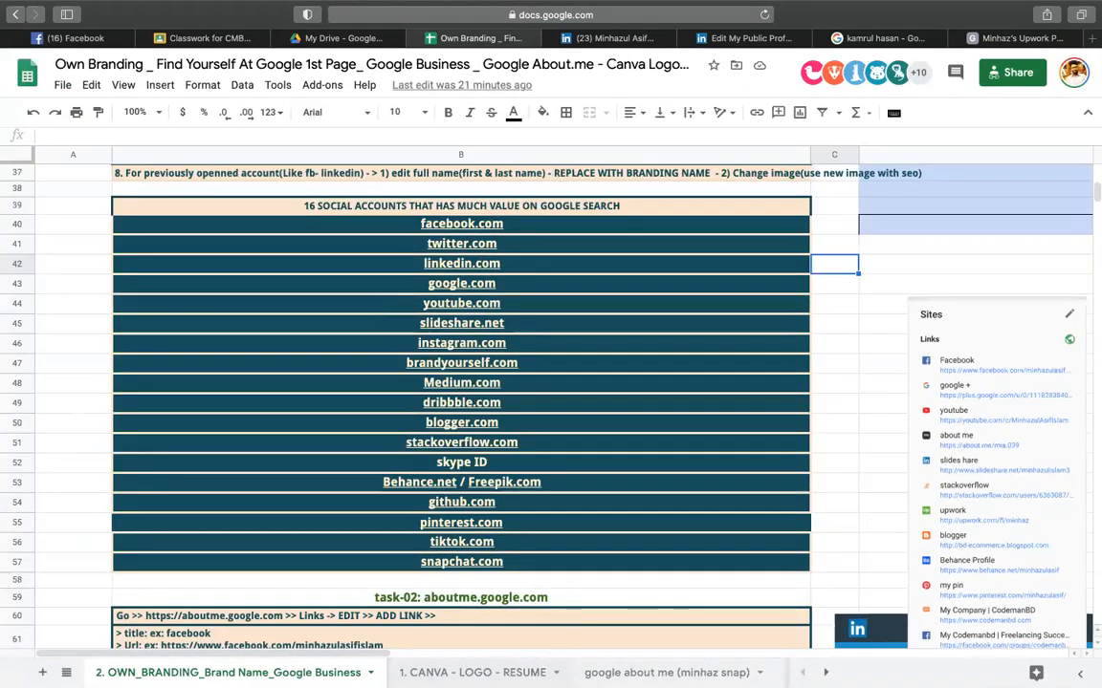
# - On the 1. CANVA - LOGO - RESUME sheet, widen column B
pyautogui.click(472, 673)
pyautogui.click(785, 452)
pyautogui.click(223, 426)
pyautogui.click(350, 432)
pyautogui.click(636, 454)
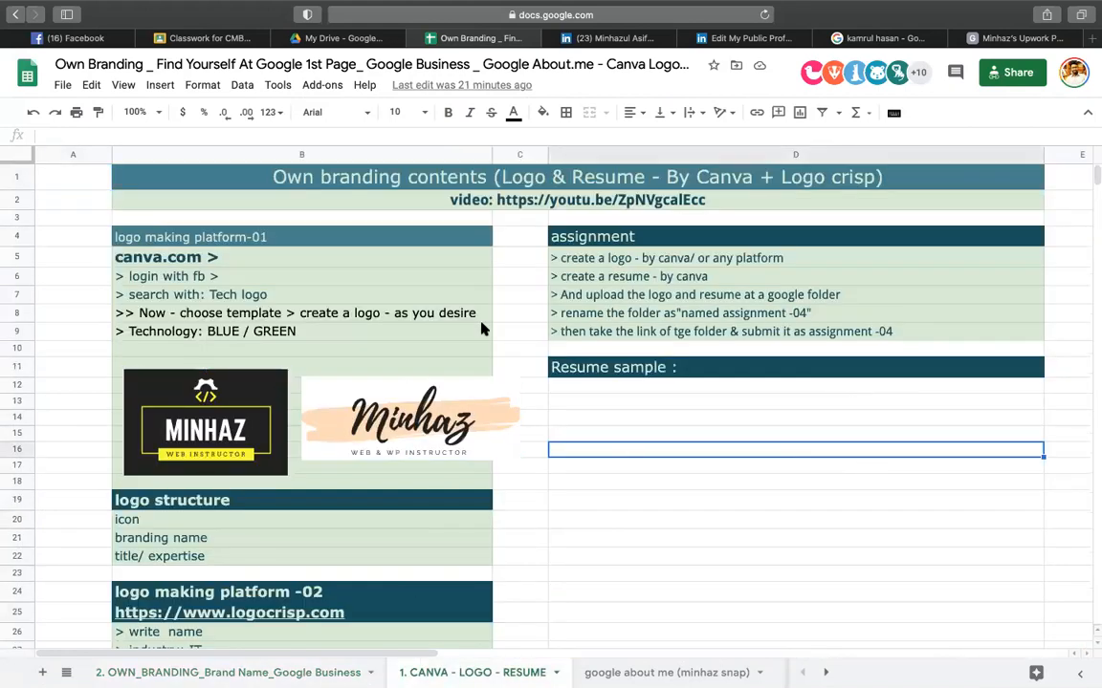
pyautogui.moveTo(493, 154); pyautogui.dragTo(528, 155)
# - Nudge and enlarge the brush-style logo, then close the spreadsheet and return to My Drive
pyautogui.click(608, 384)
pyautogui.click(492, 411)
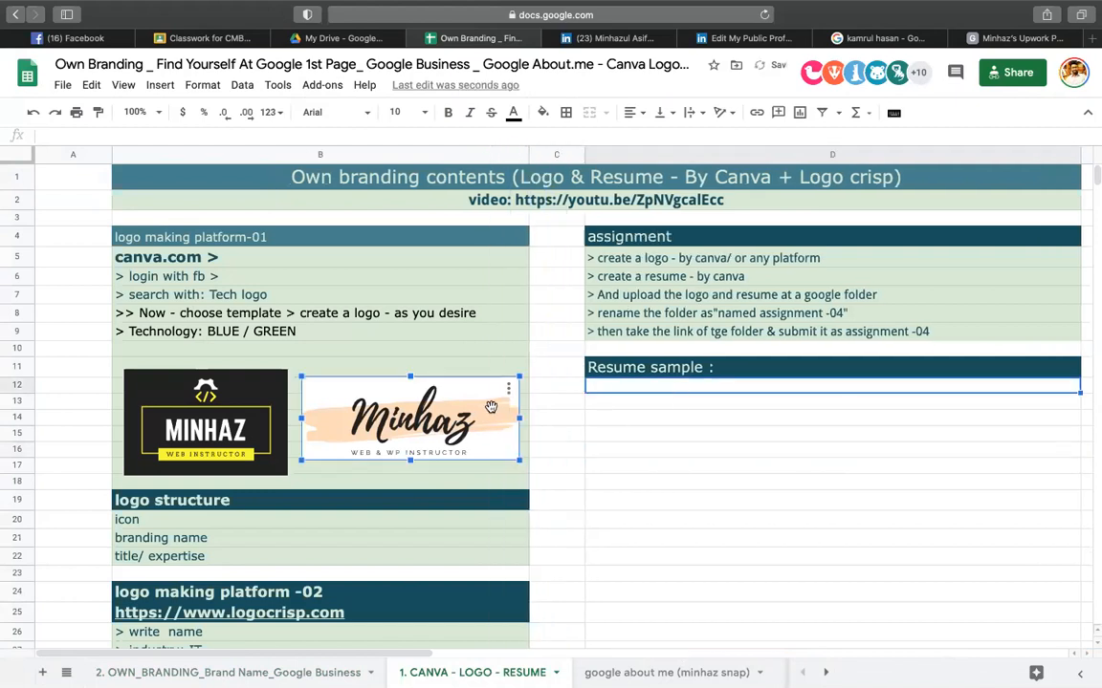
pyautogui.moveTo(487, 407); pyautogui.dragTo(483, 400)
pyautogui.moveTo(516, 454)
pyautogui.mouseDown()
pyautogui.moveTo(516, 472)
pyautogui.moveTo(490, 457)
pyautogui.moveTo(506, 451)
pyautogui.mouseUp()
pyautogui.click(550, 465)
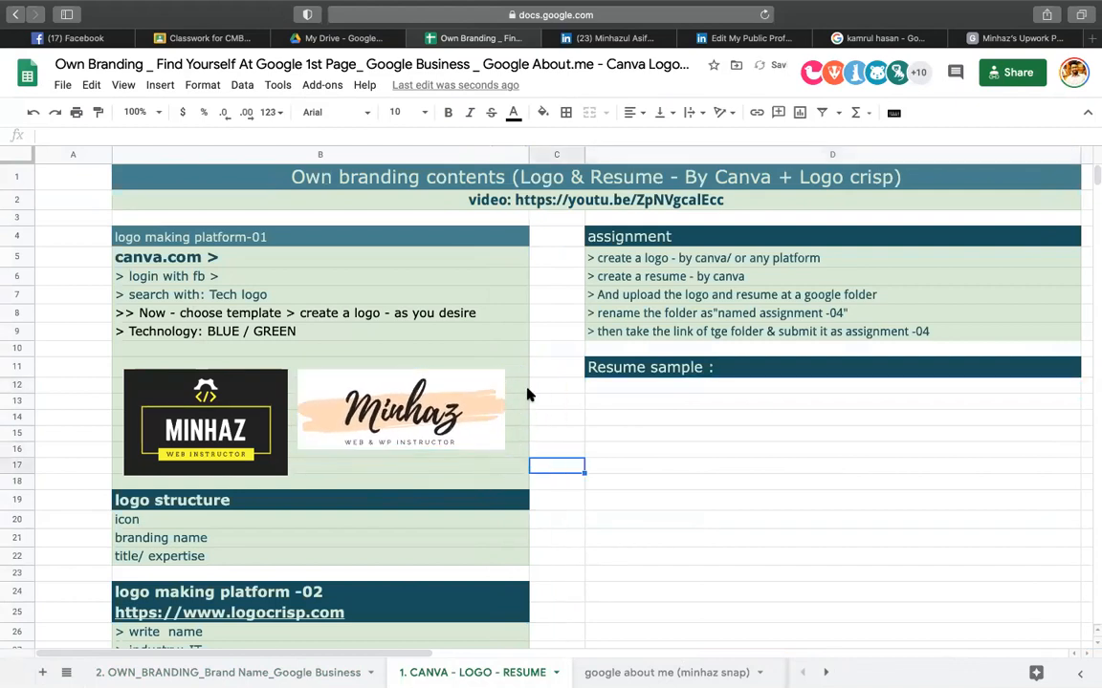
pyautogui.click(409, 40)
pyautogui.click(310, 39)
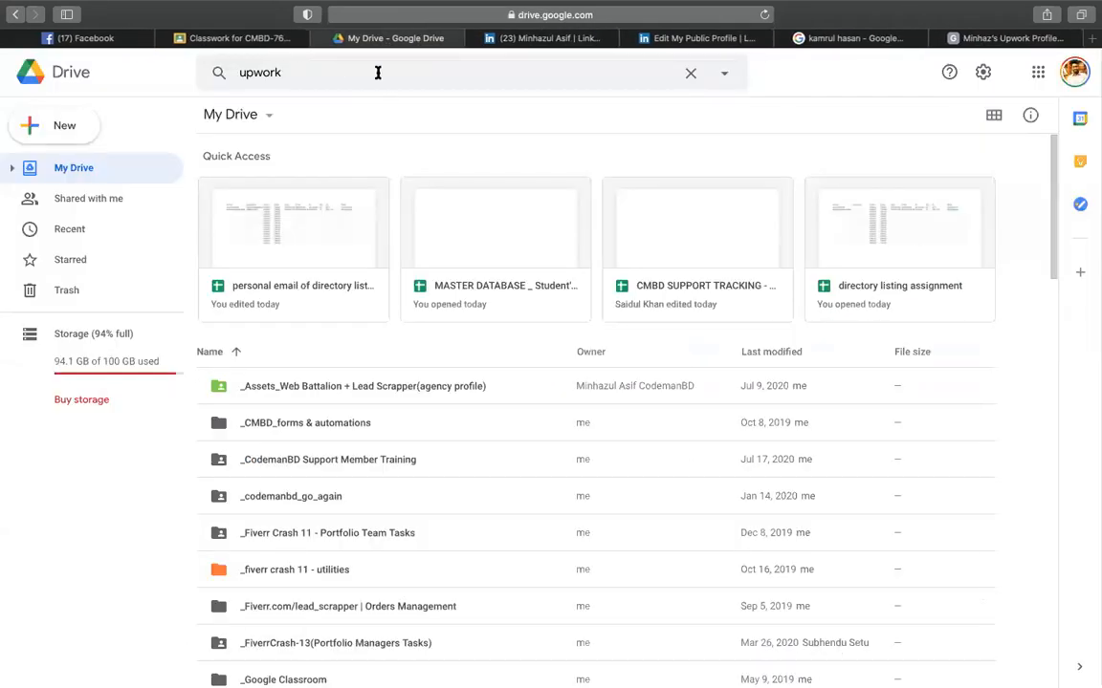
# - Replace the Drive search 'upwork' with 'cpanel' and open the Curriculum: 02 spreadsheet
pyautogui.click(378, 72)
pyautogui.doubleClick(378, 73)
pyautogui.write('s')
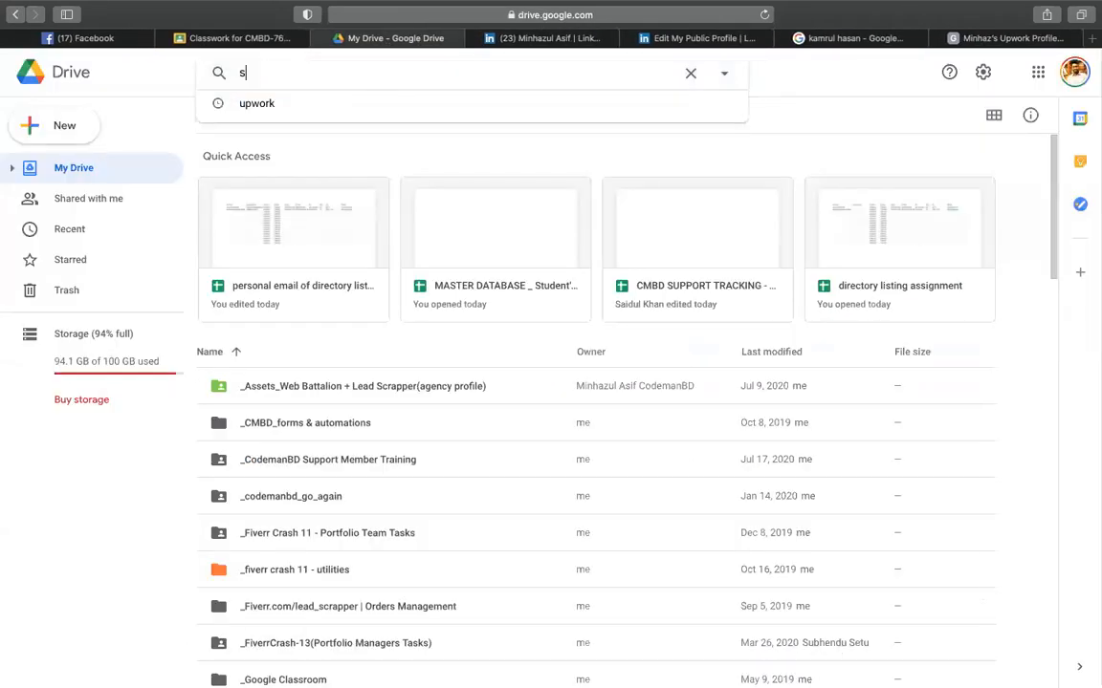
pyautogui.press('BackSpace')
pyautogui.write('cpanel')
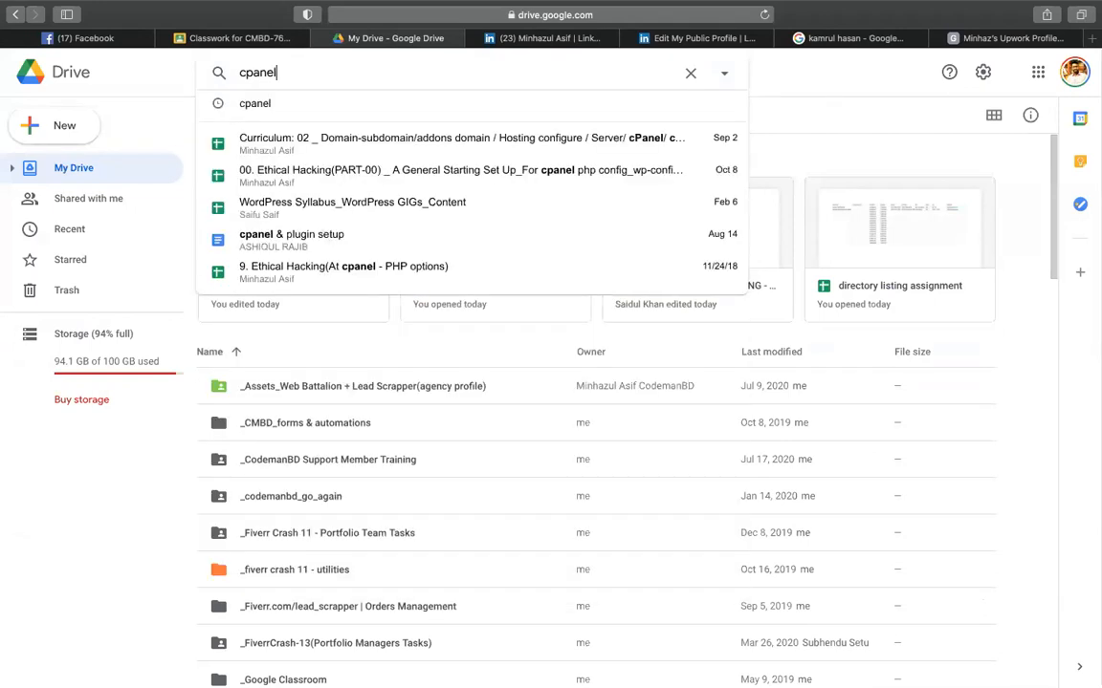
pyautogui.click(363, 143)
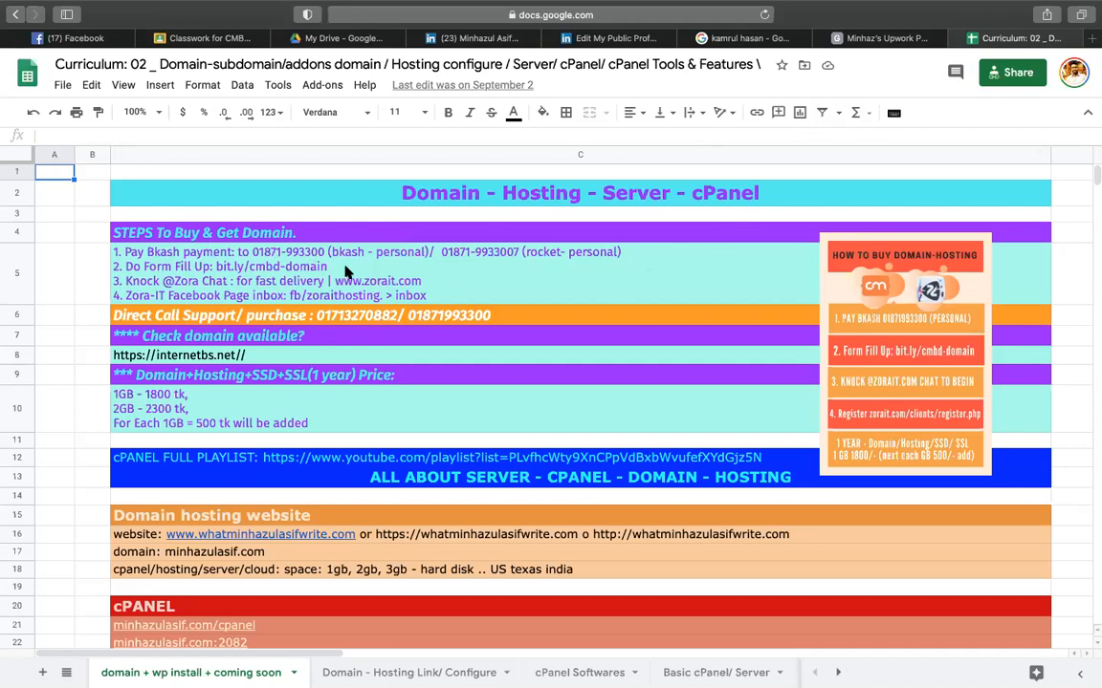
# - Bring up the Upwork Profile document and try entering the blog address 'wha' in the address bar
pyautogui.click(884, 38)
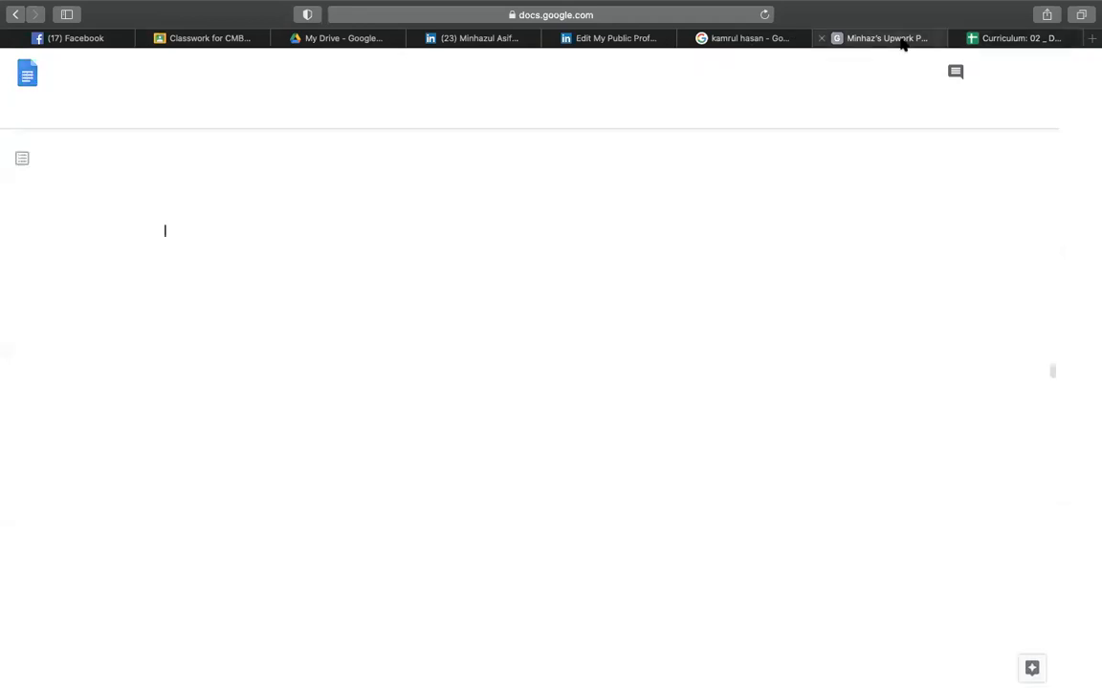
pyautogui.click(558, 15)
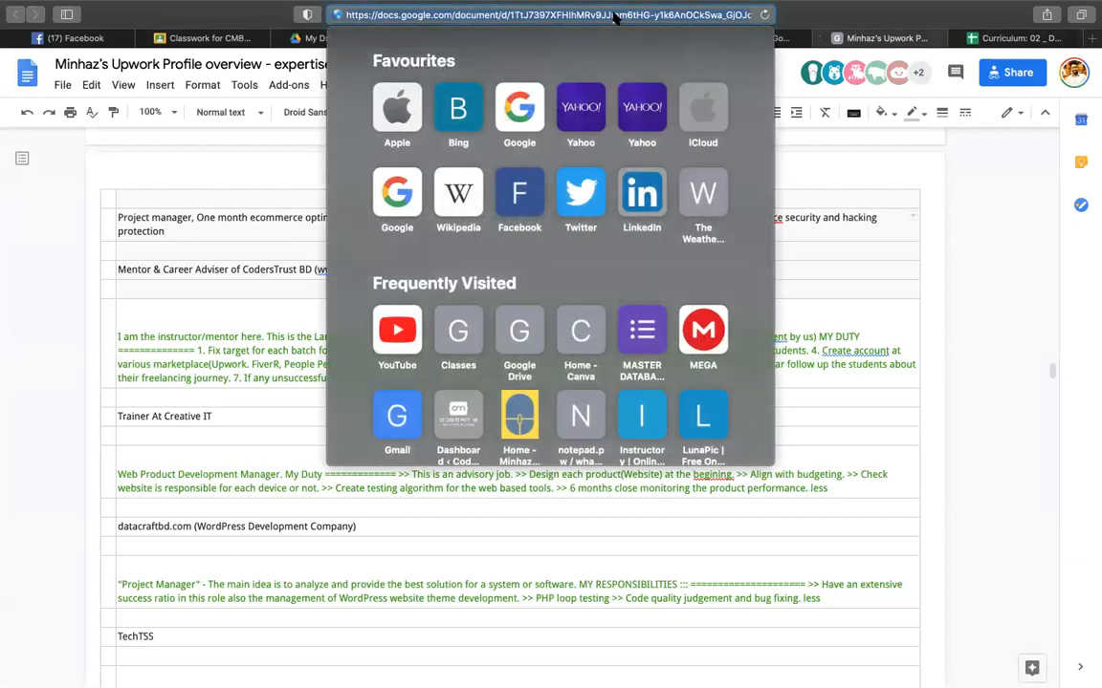
pyautogui.write('wha')
pyautogui.press('Right')
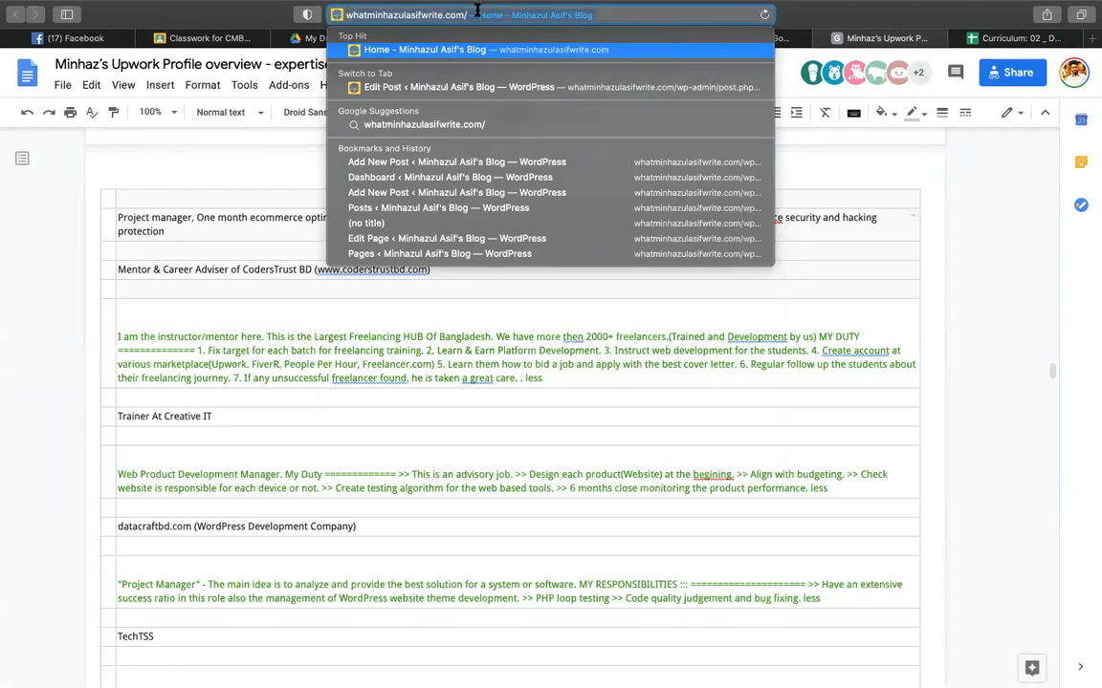
pyautogui.click(975, 234)
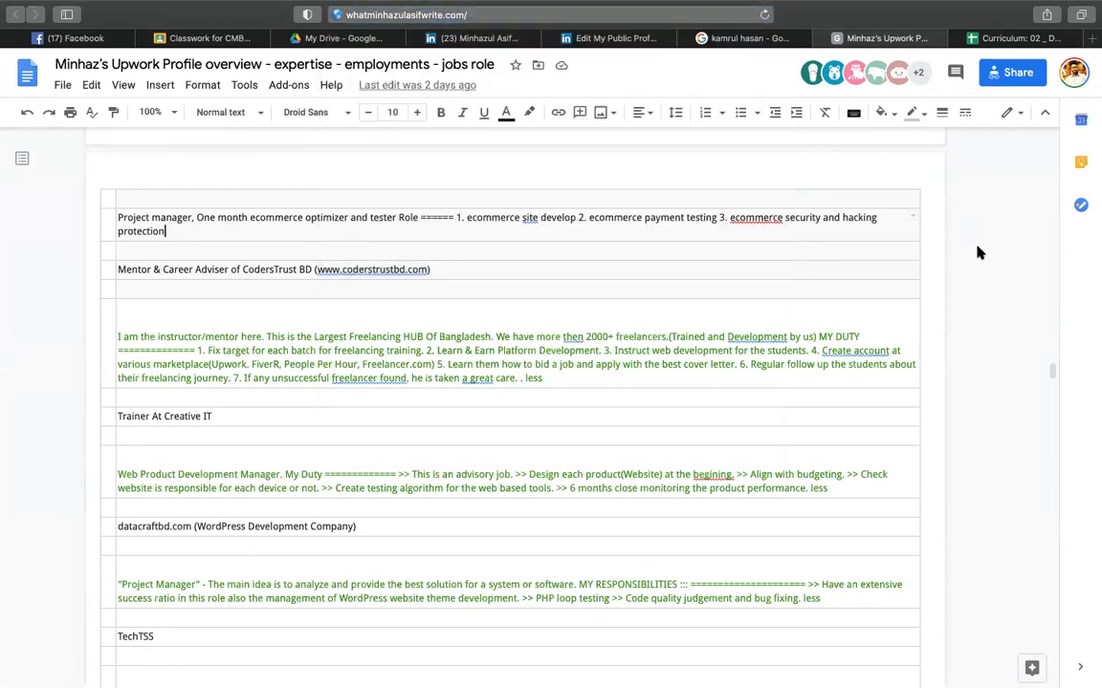
pyautogui.click(996, 43)
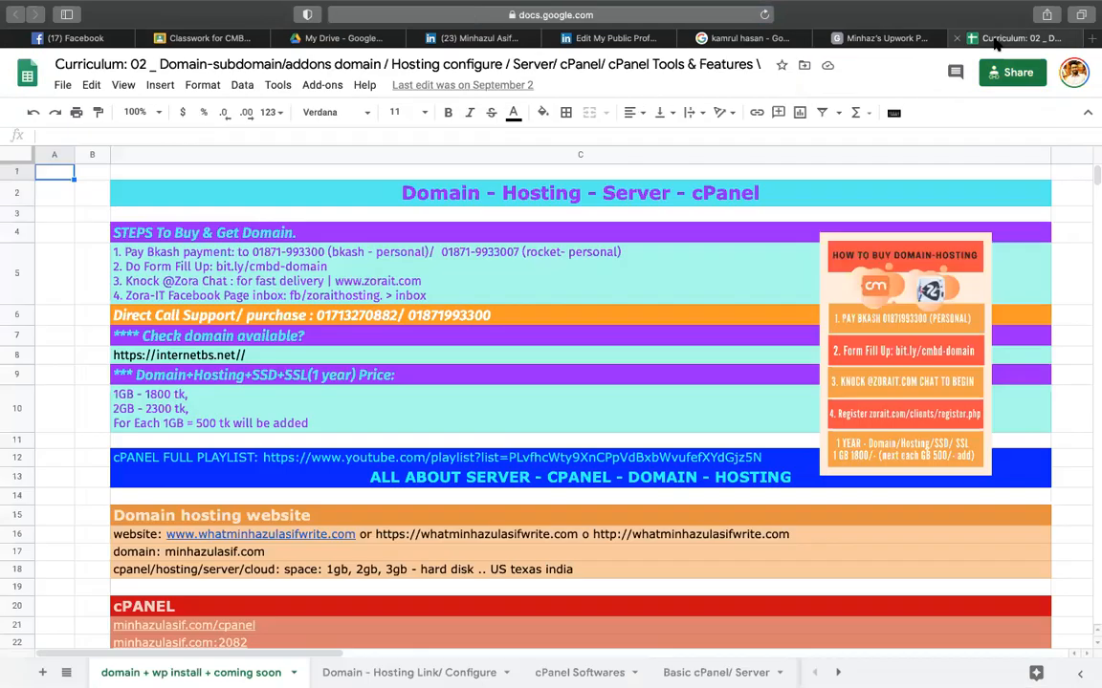
pyautogui.click(884, 40)
# - Scroll the Curriculum: 02 sheet, then type 'wh' in the address bar from the Upwork Profile tab
pyautogui.click(480, 13)
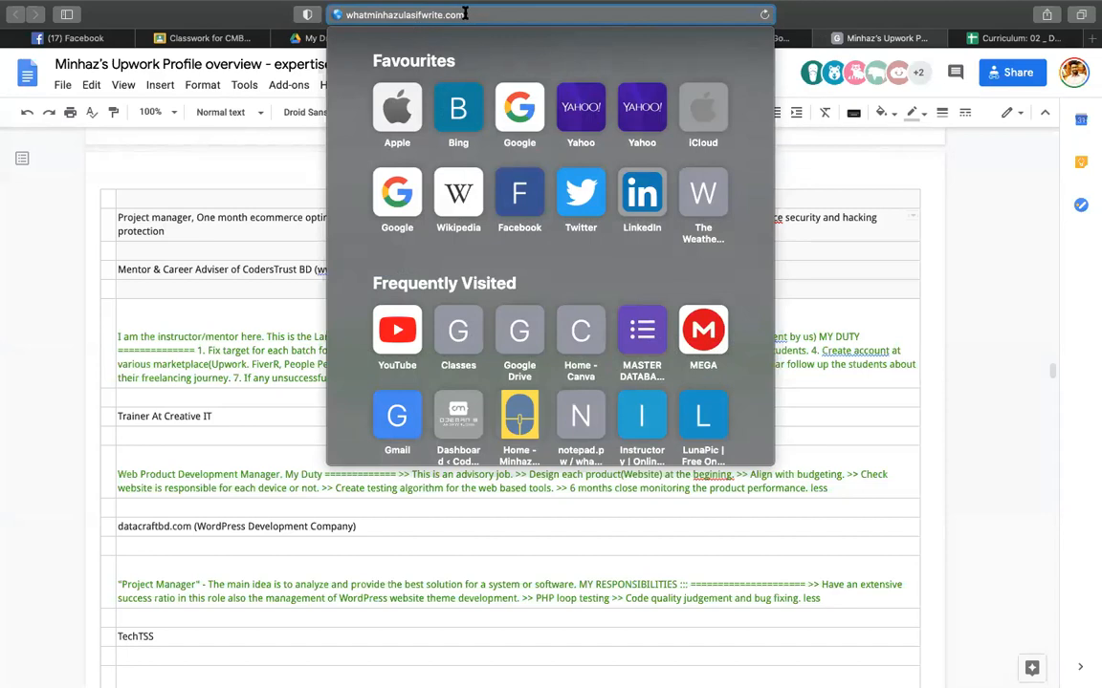
pyautogui.write('/')
pyautogui.click(925, 203)
pyautogui.click(991, 38)
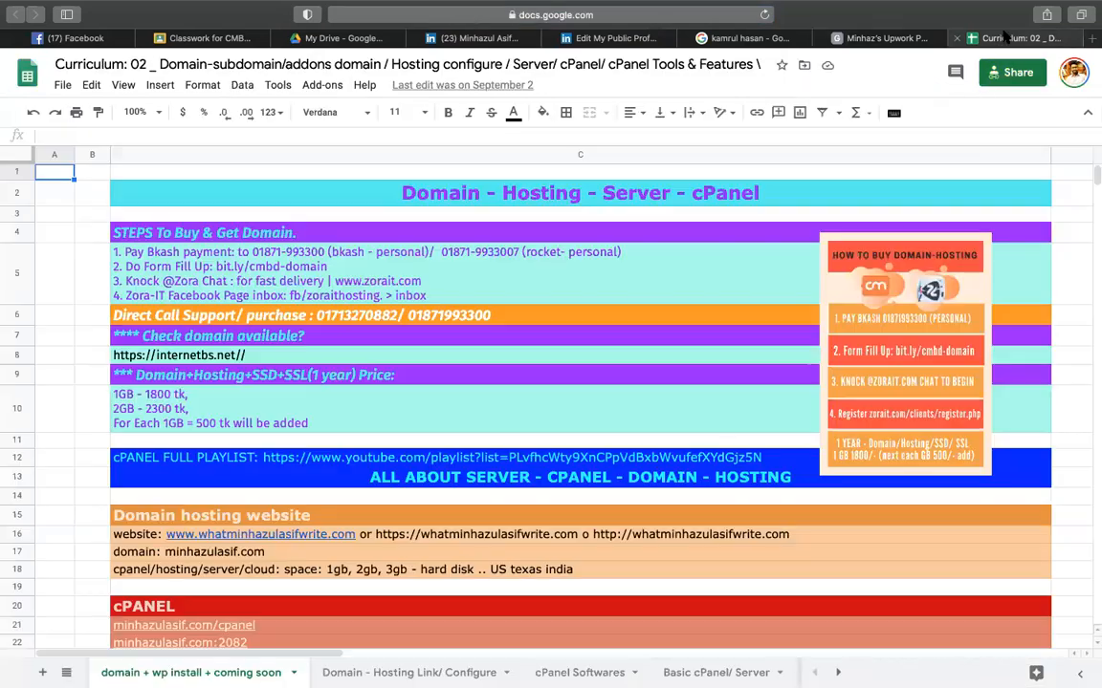
pyautogui.scroll(-2, 514, 372)
pyautogui.scroll(-5, 514, 372)
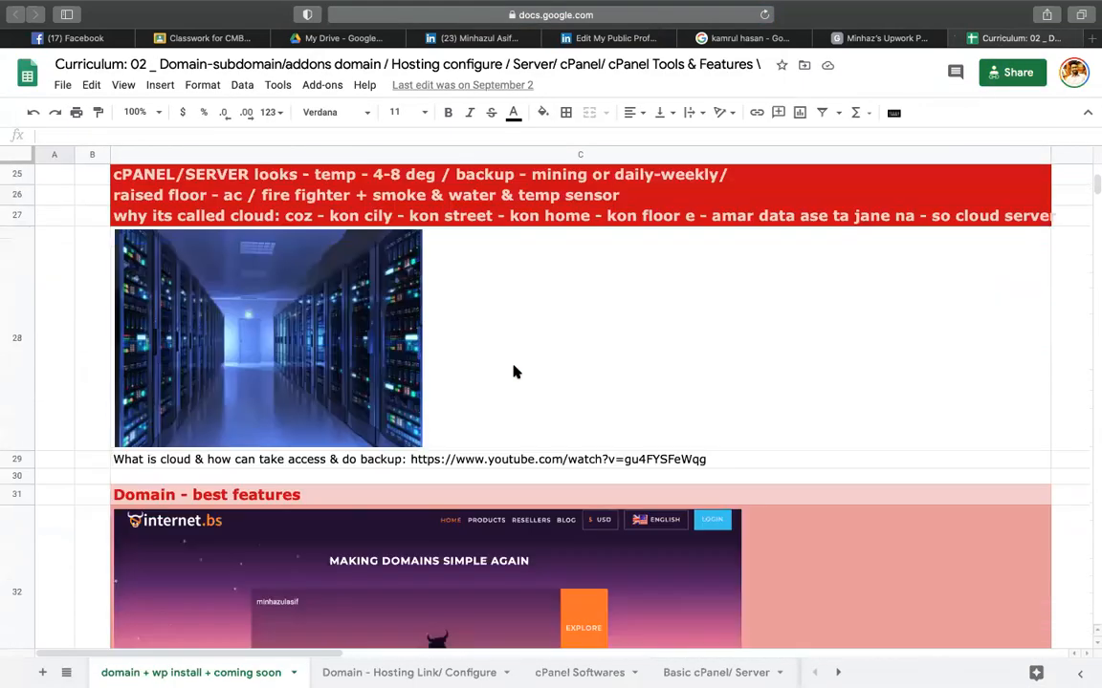
pyautogui.click(875, 39)
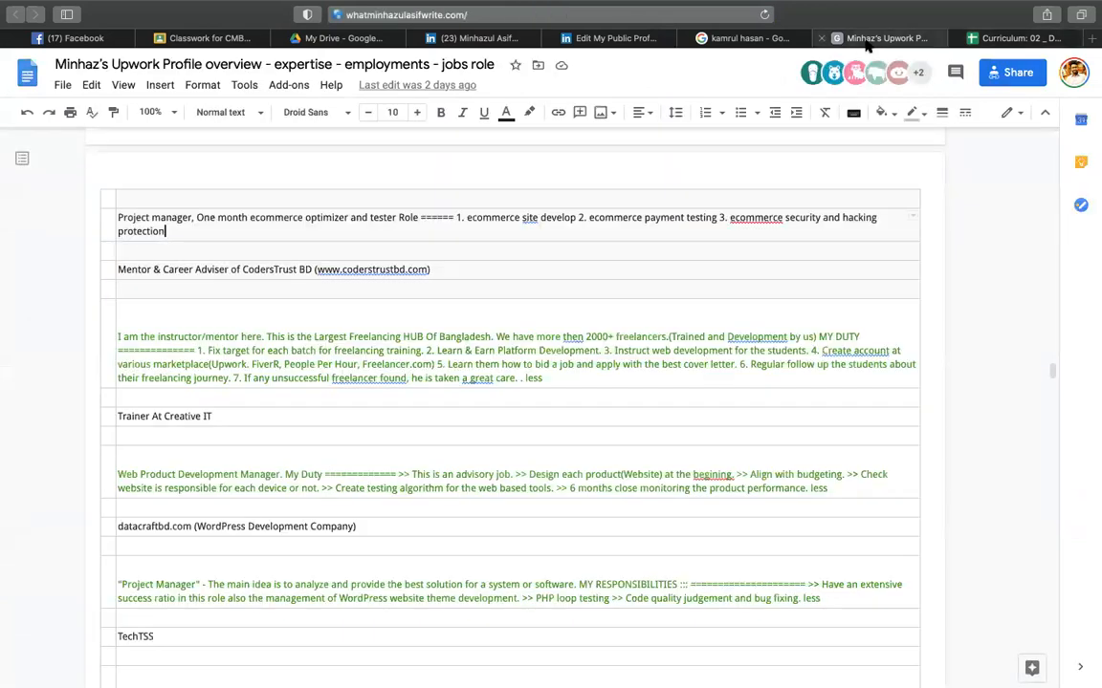
pyautogui.click(593, 13)
pyautogui.write('wh')
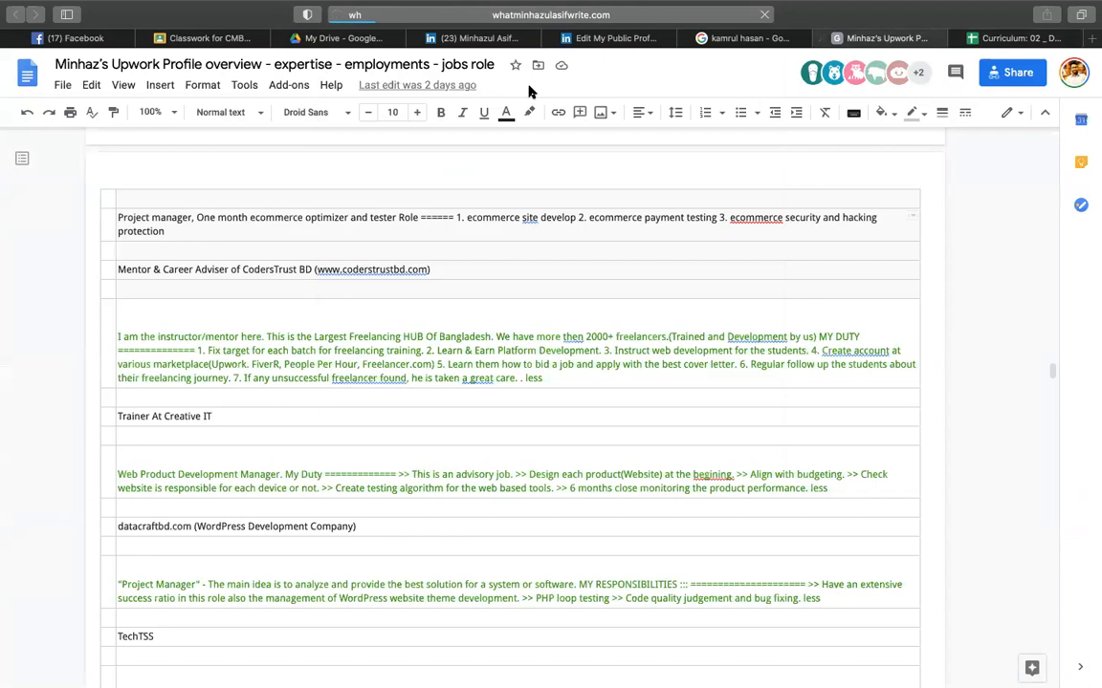
# - Load whatminhazulasifwrite.com and scroll through its Fiverr Blogs posts
pyautogui.press('Return')
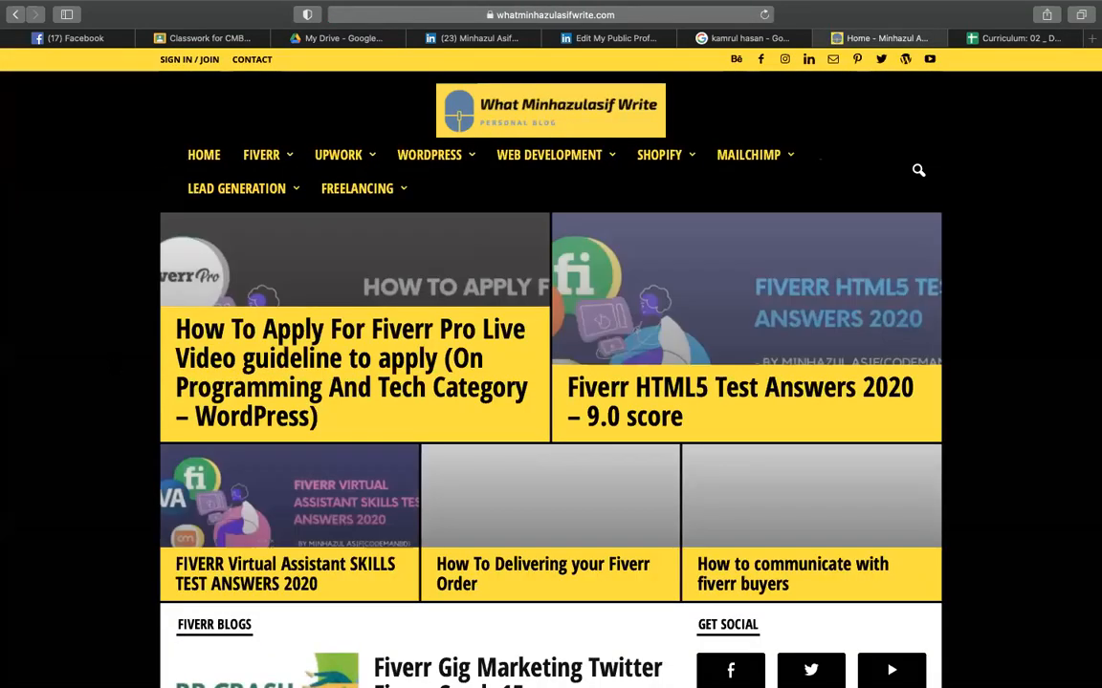
pyautogui.scroll(-5, 308, 329)
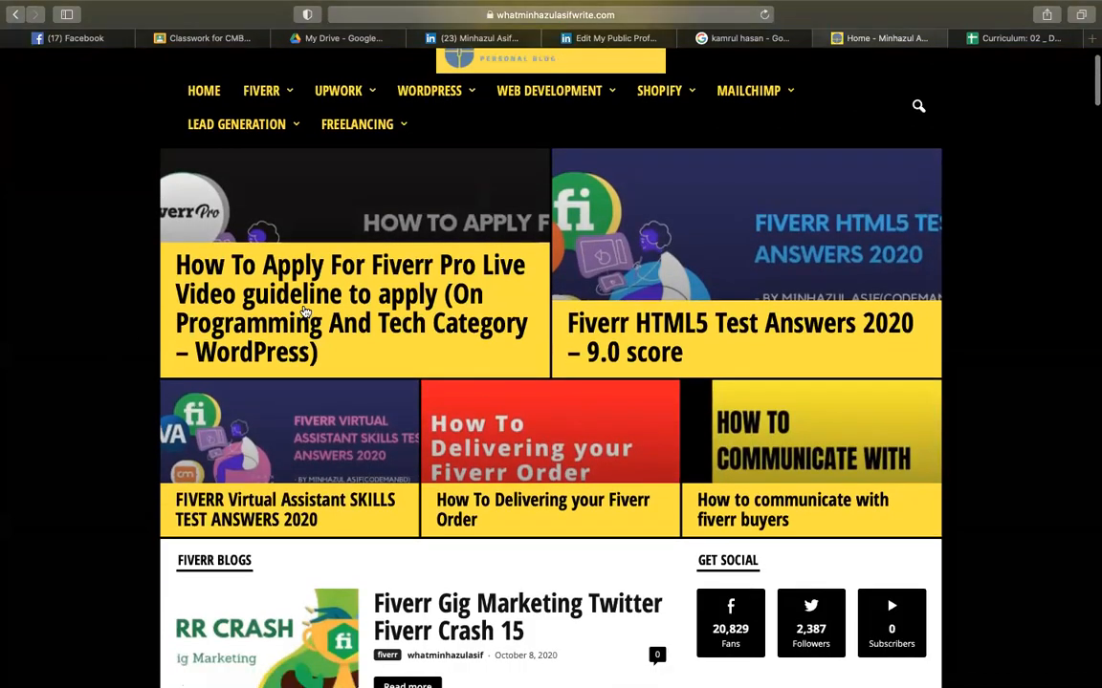
pyautogui.scroll(-7, 279, 500)
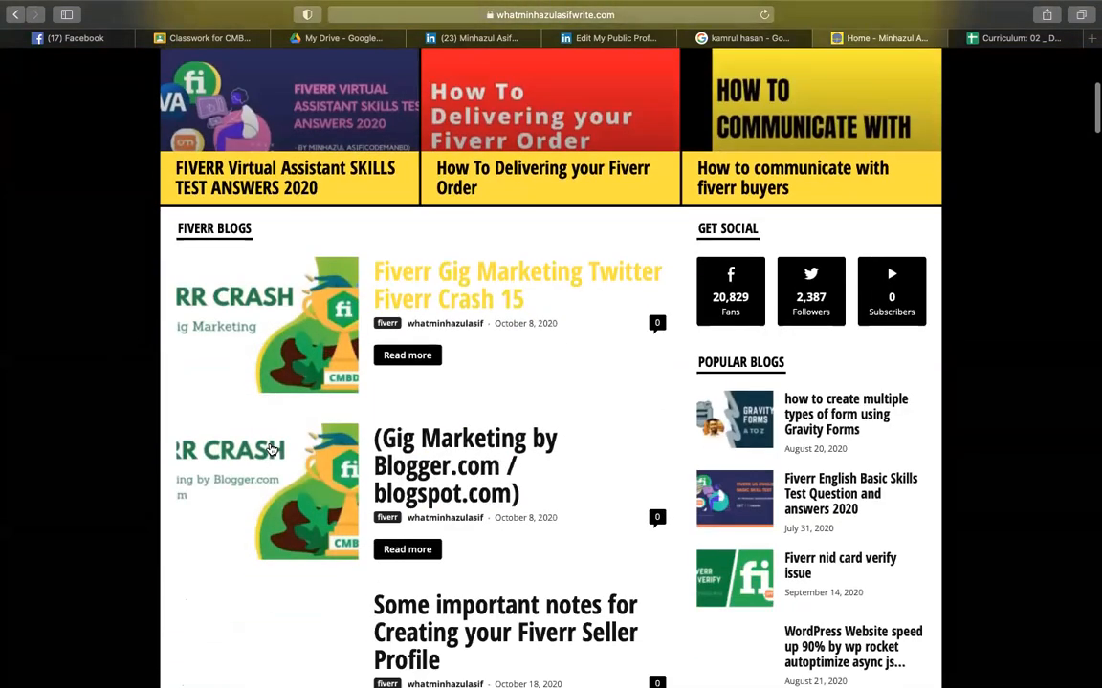
pyautogui.scroll(-9, 280, 502)
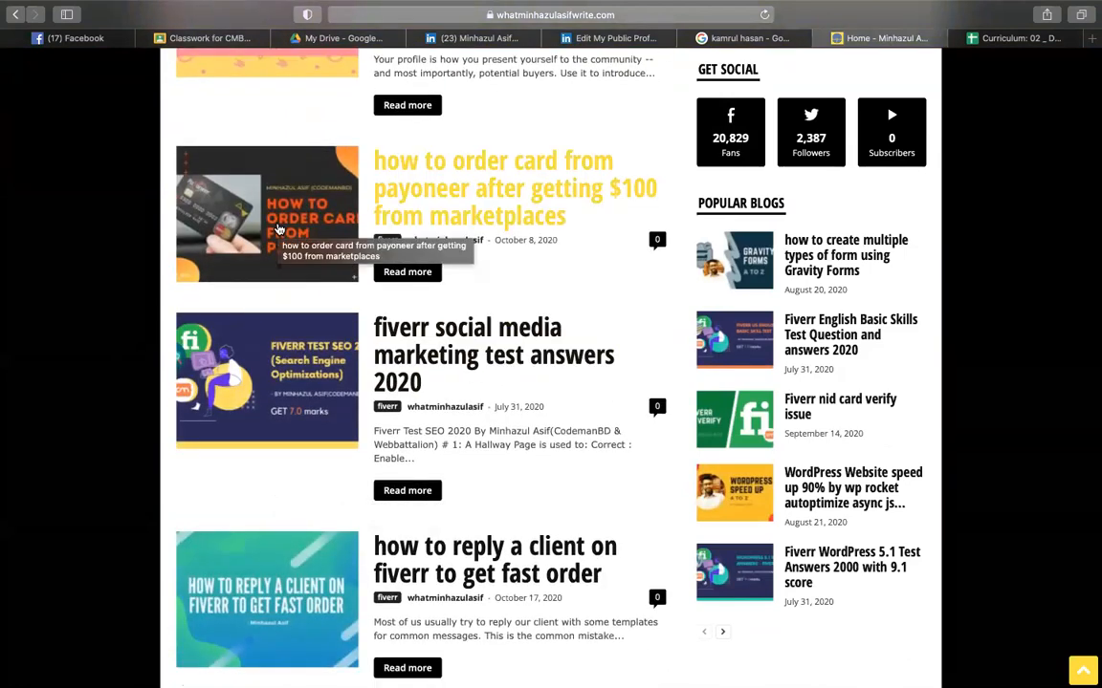
pyautogui.hotkey('ctrl', 'Tab')
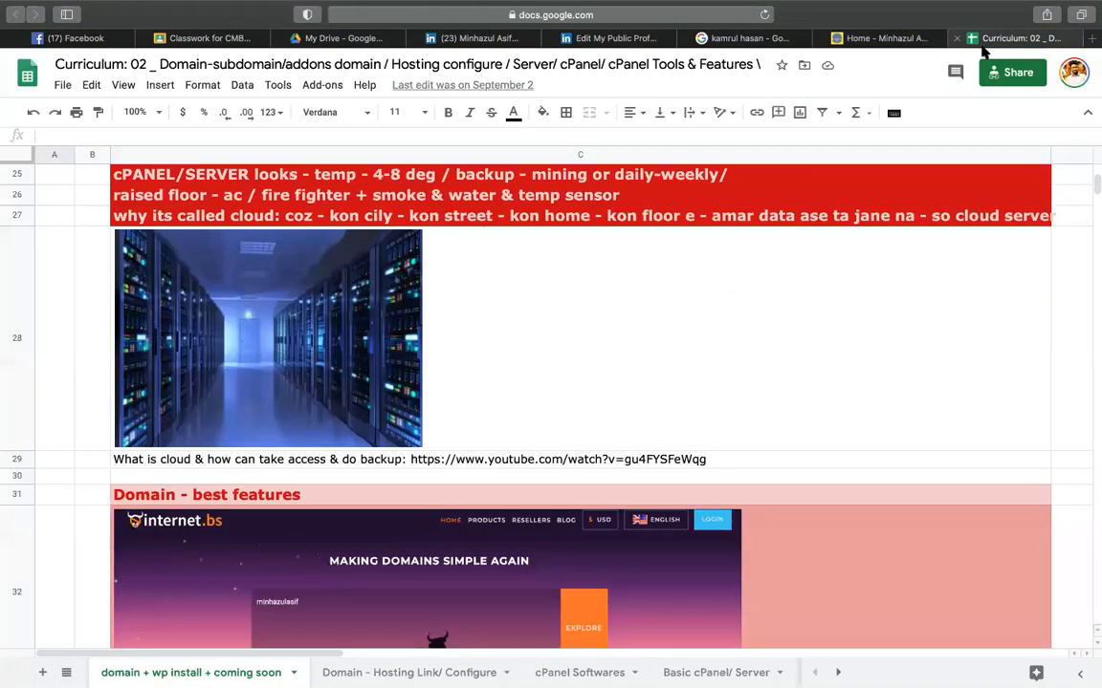
pyautogui.click(565, 341)
pyautogui.click(328, 338)
pyautogui.scroll(15, 328, 338)
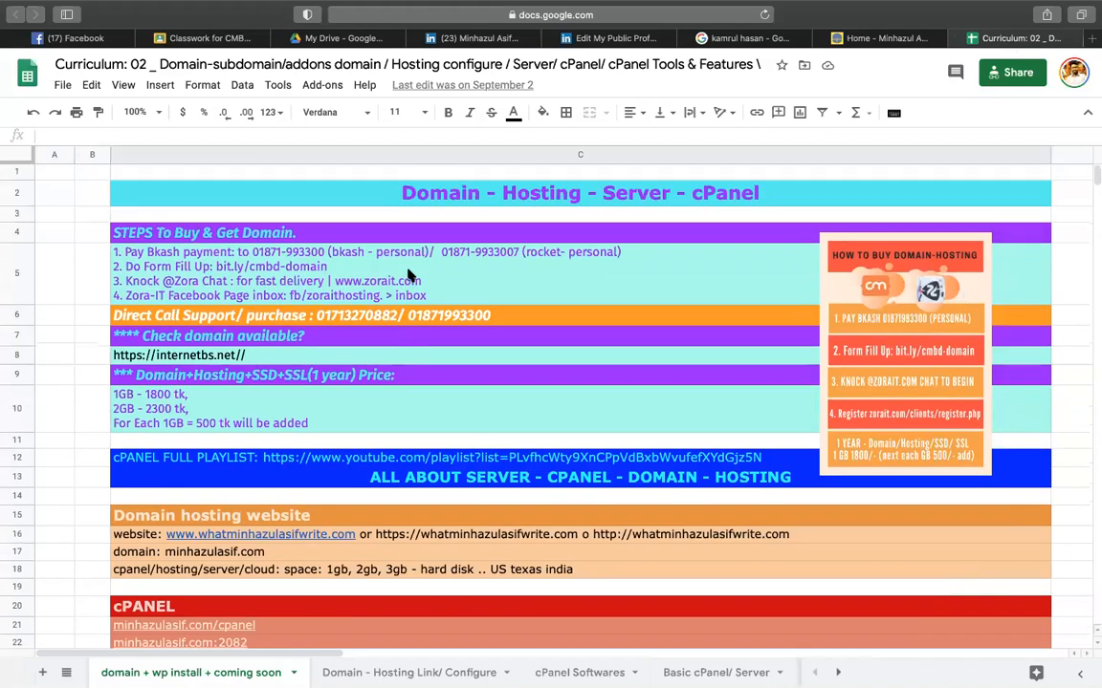
pyautogui.doubleClick(538, 198)
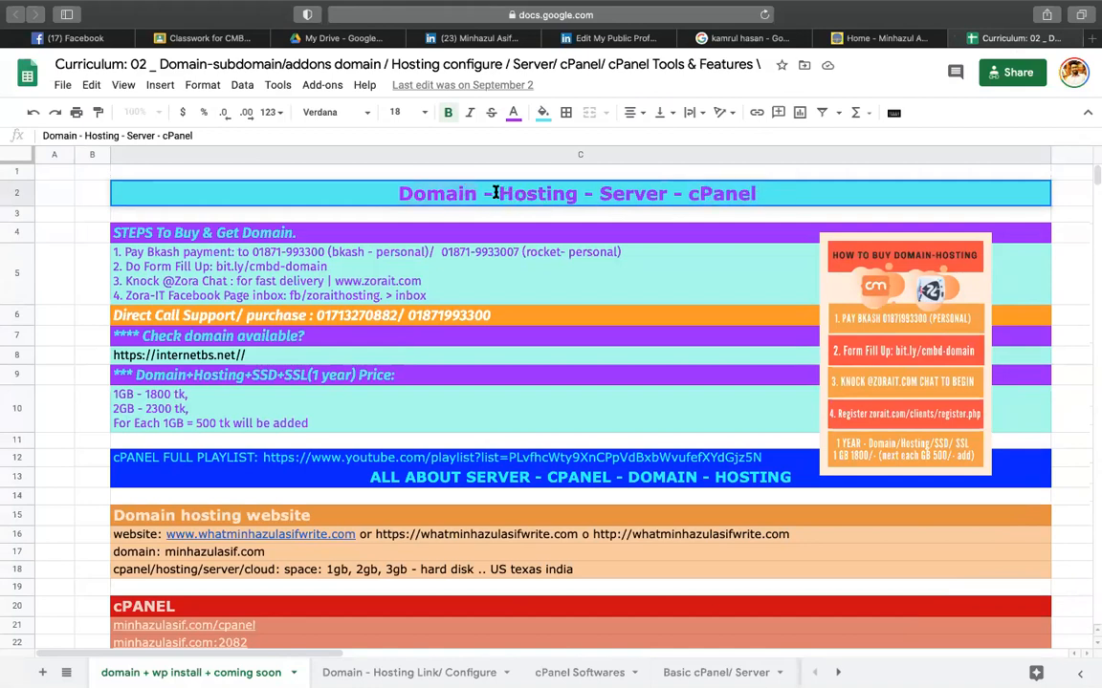
pyautogui.click(588, 299)
pyautogui.click(433, 196)
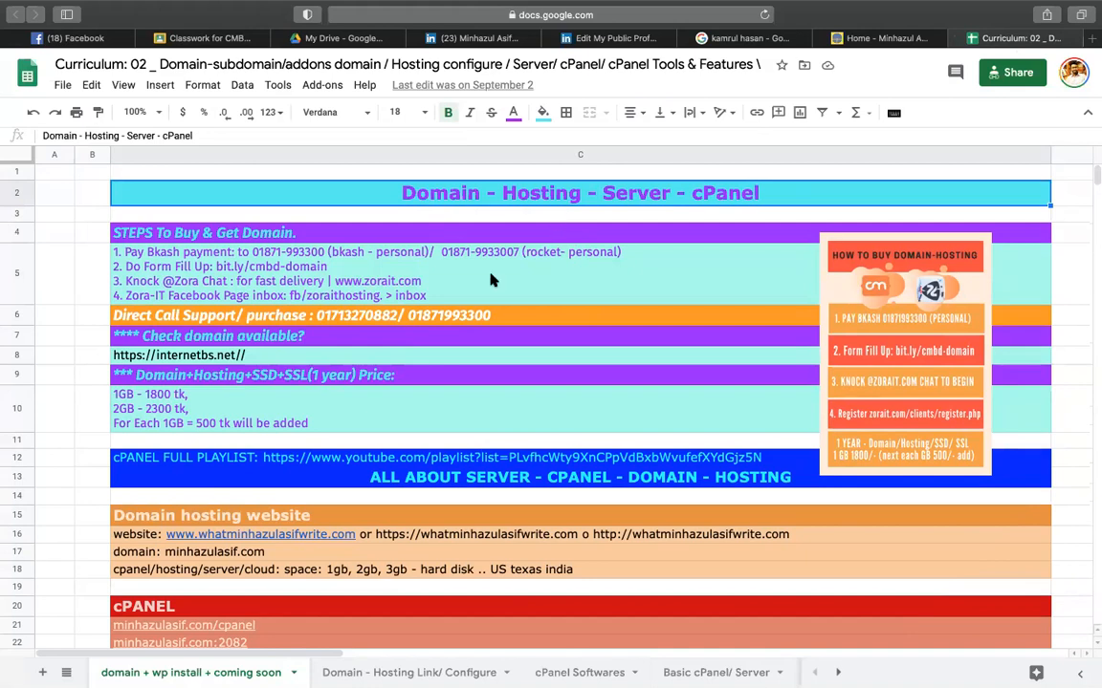
pyautogui.scroll(-10, 440, 321)
pyautogui.scroll(-3, 438, 323)
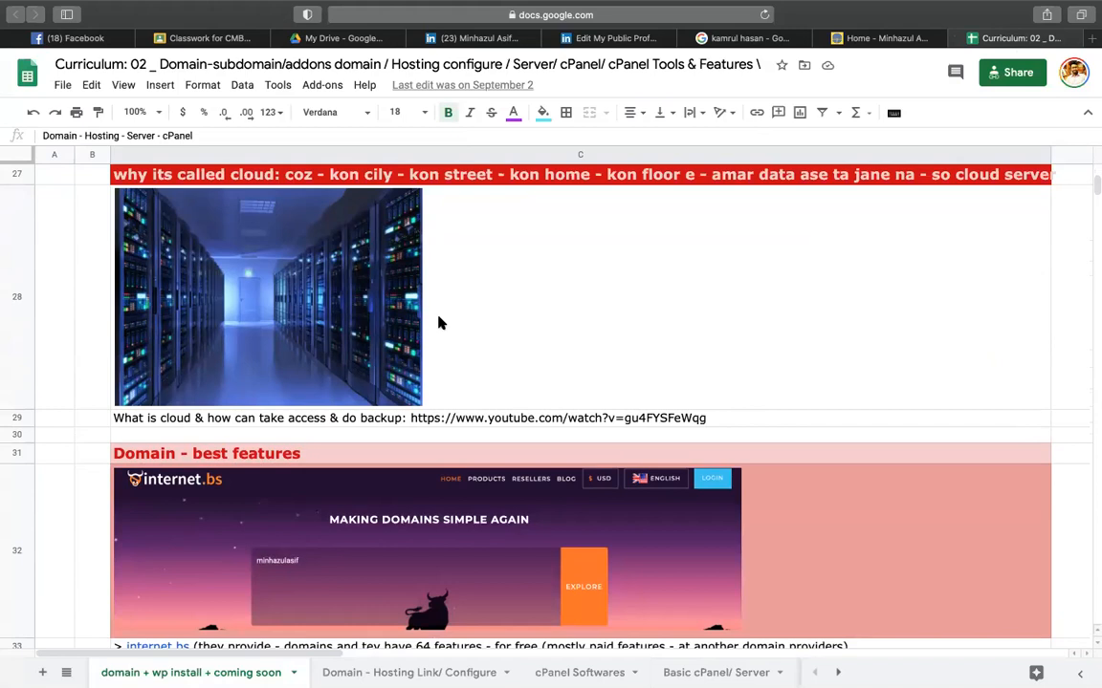
pyautogui.click(432, 344)
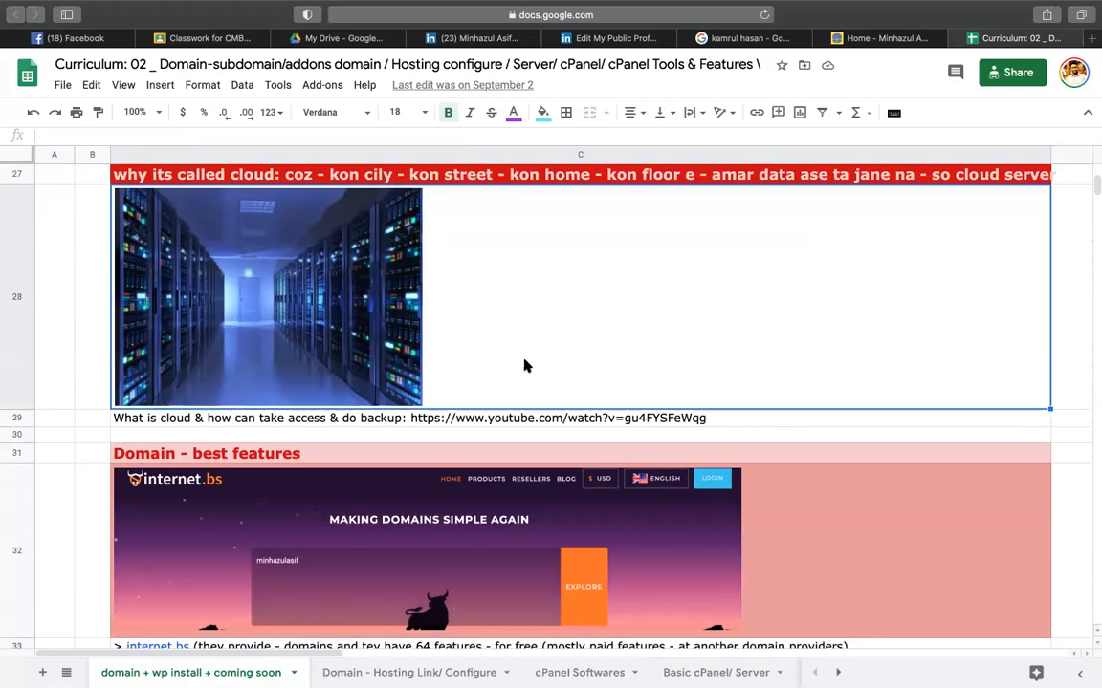
pyautogui.click(360, 422)
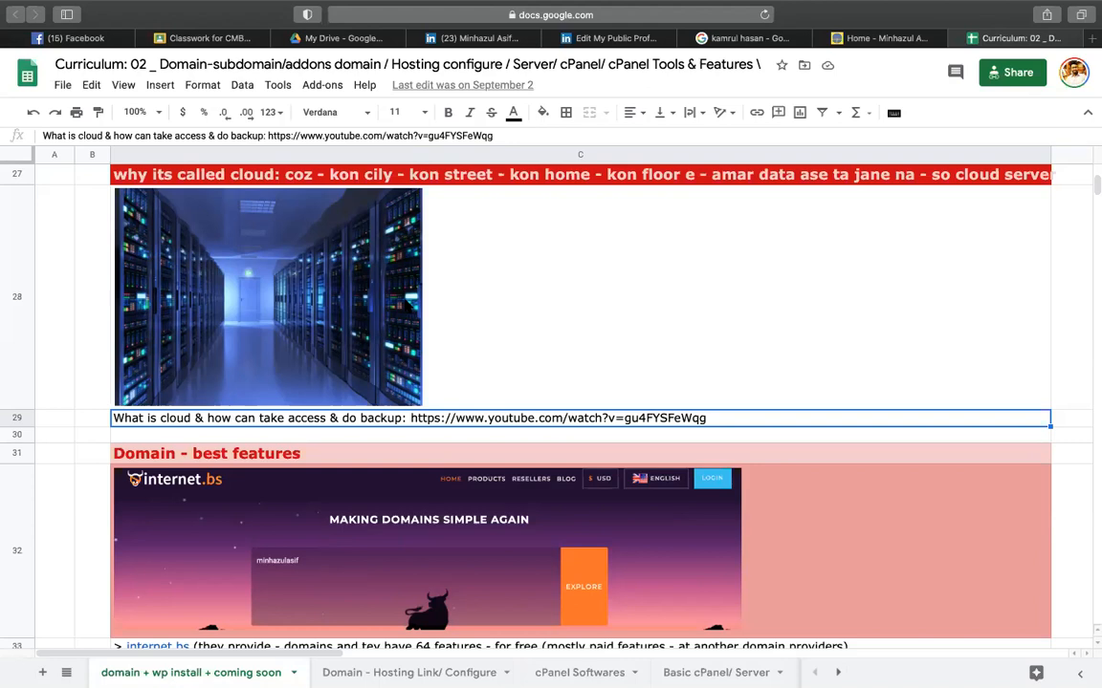
# - Reload the personal blog homepage as an example site, then return to the curriculum sheet
pyautogui.click(870, 38)
pyautogui.scroll(10, 598, 390)
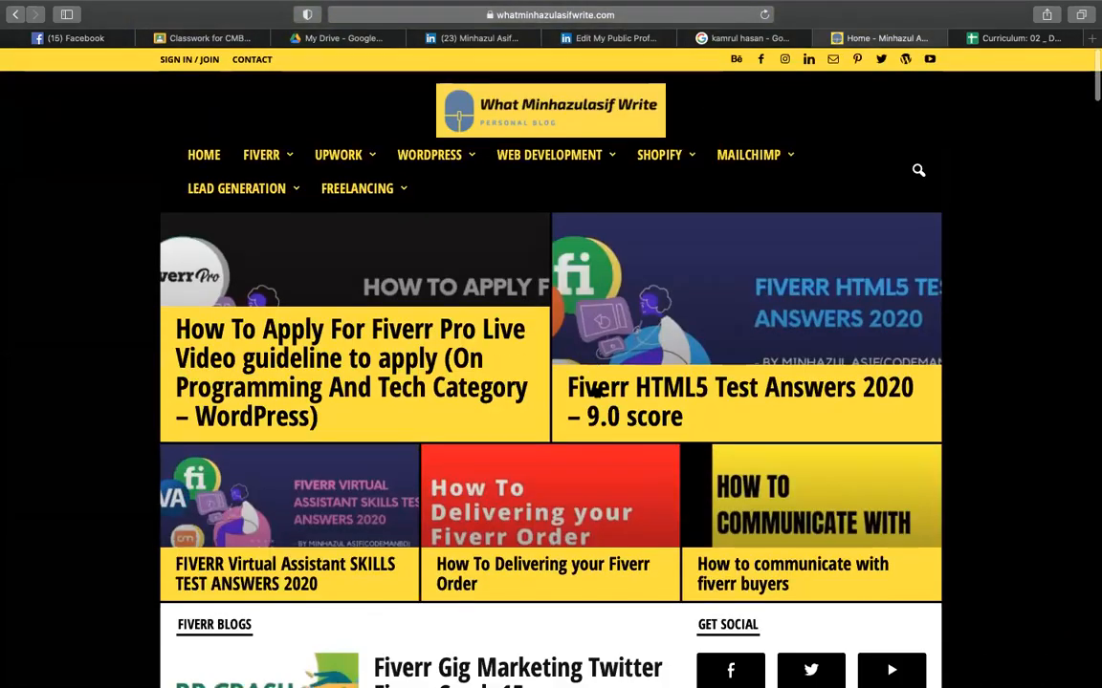
pyautogui.click(527, 18)
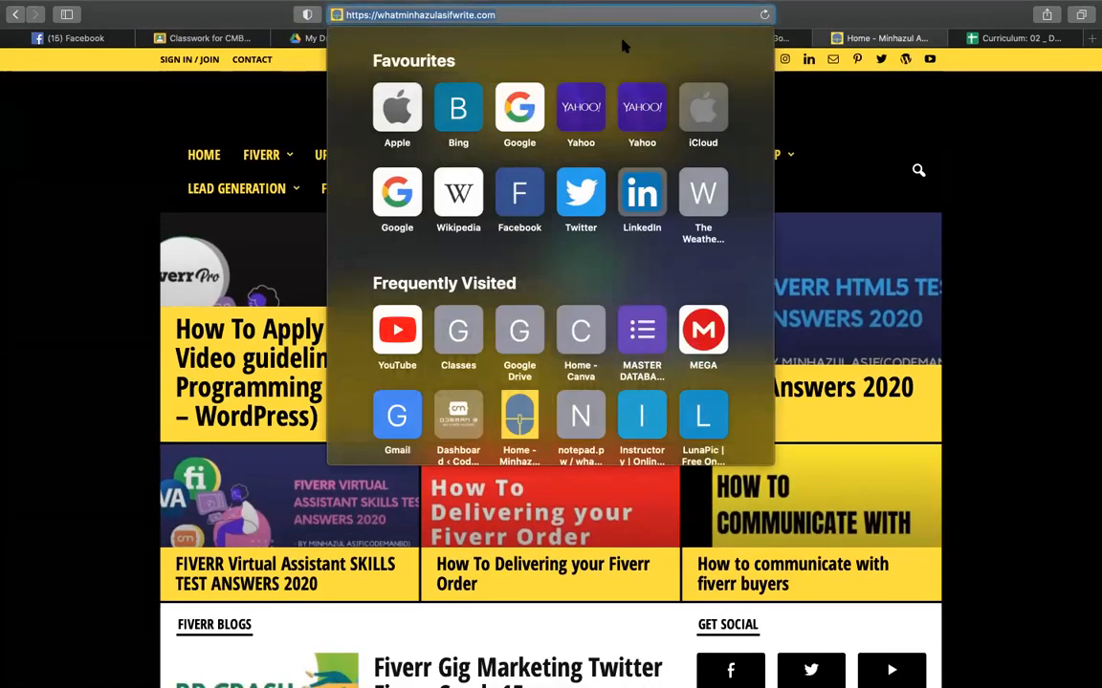
pyautogui.press('Escape')
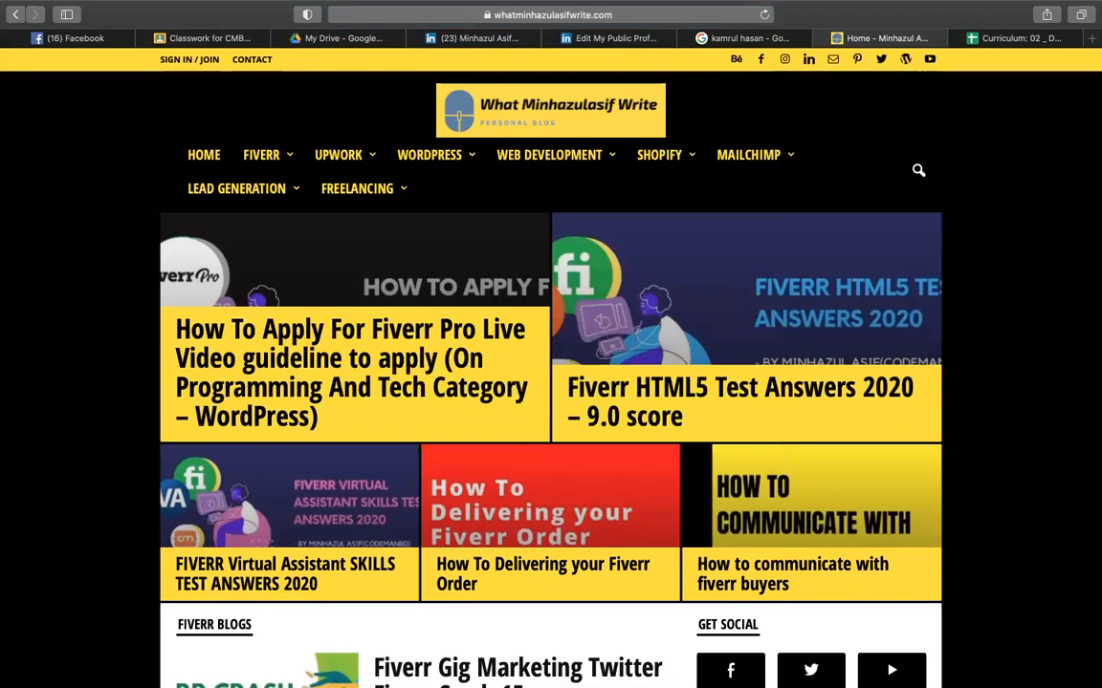
pyautogui.scroll(-5, 423, 315)
pyautogui.scroll(5, 424, 316)
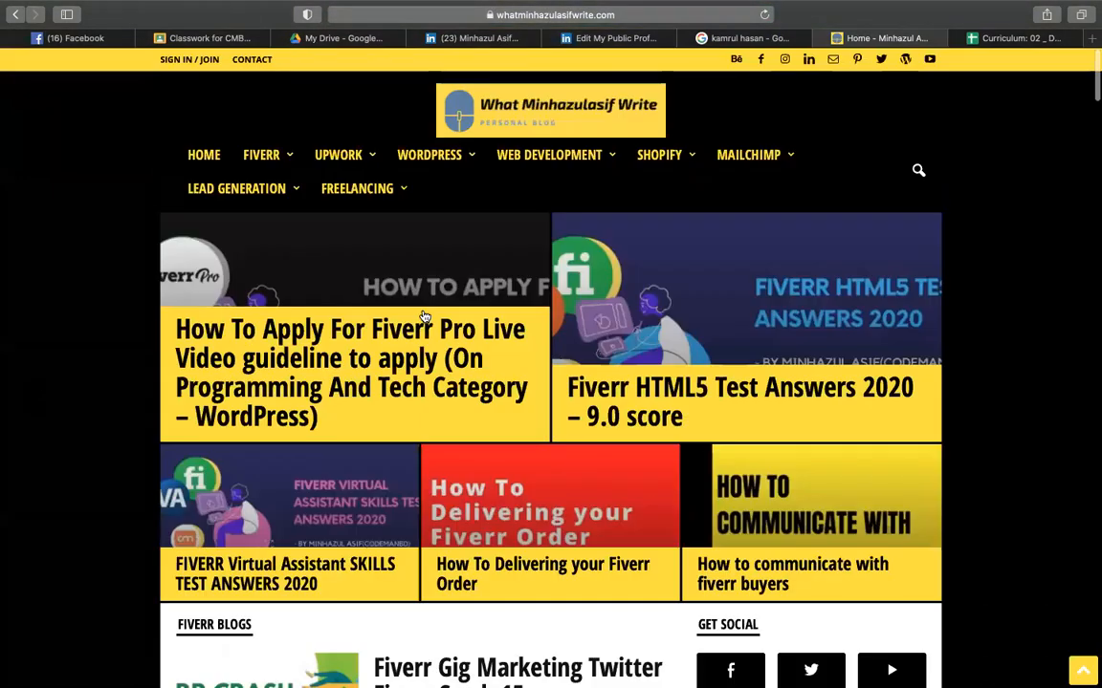
pyautogui.scroll(-20, 424, 315)
pyautogui.scroll(20, 423, 315)
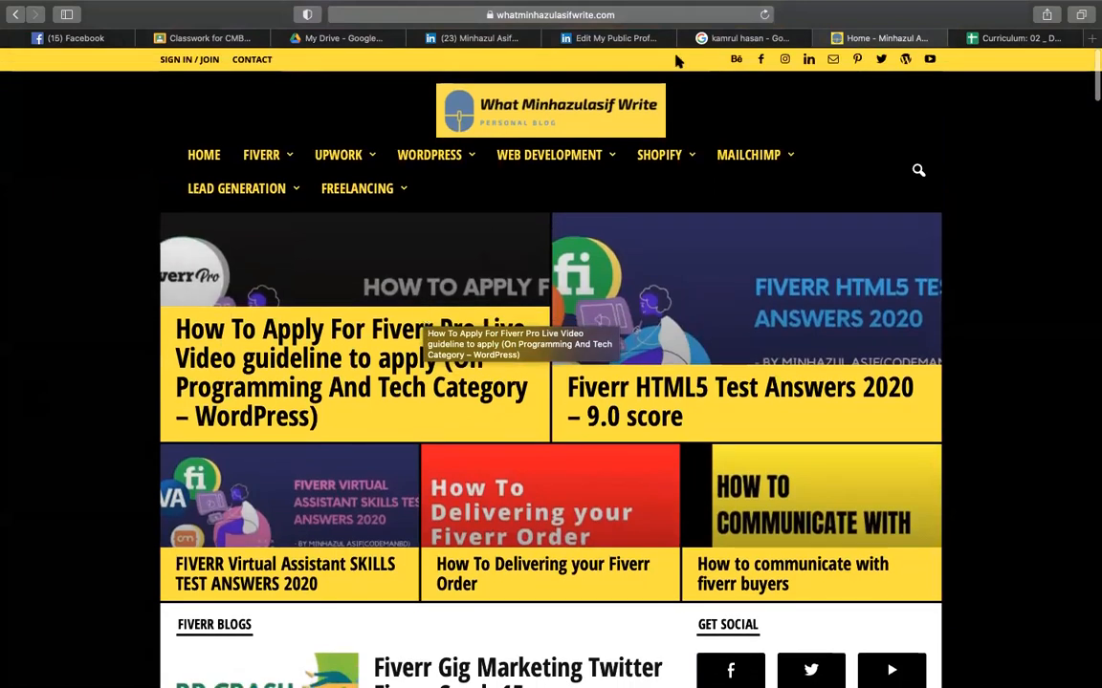
pyautogui.click(605, 16)
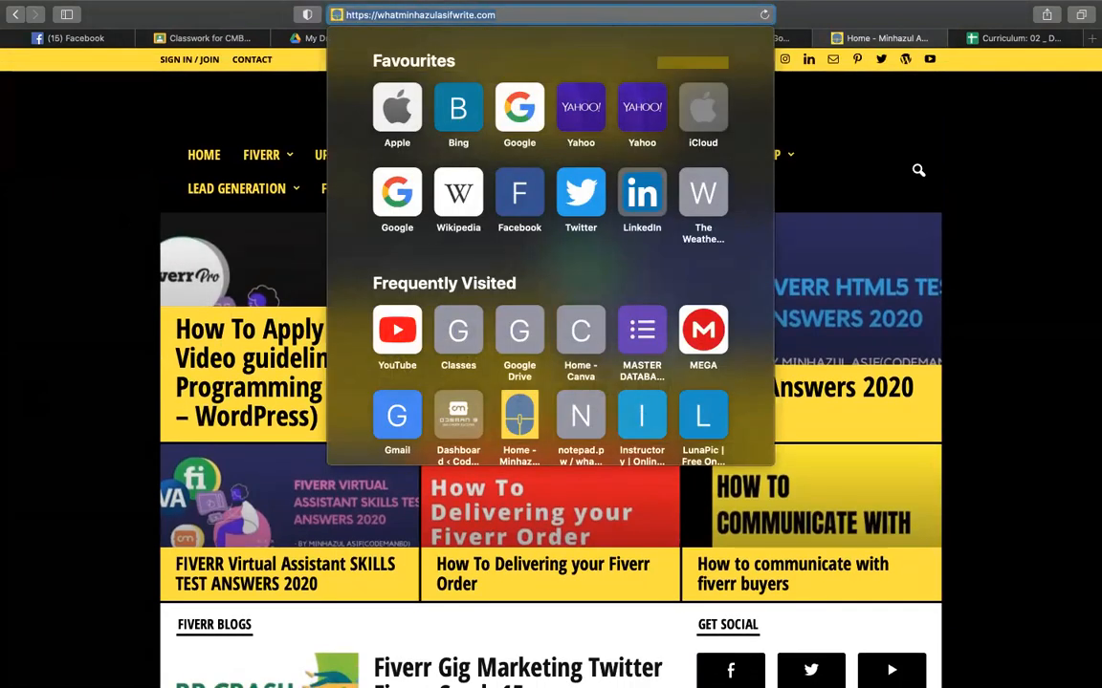
pyautogui.press('Return')
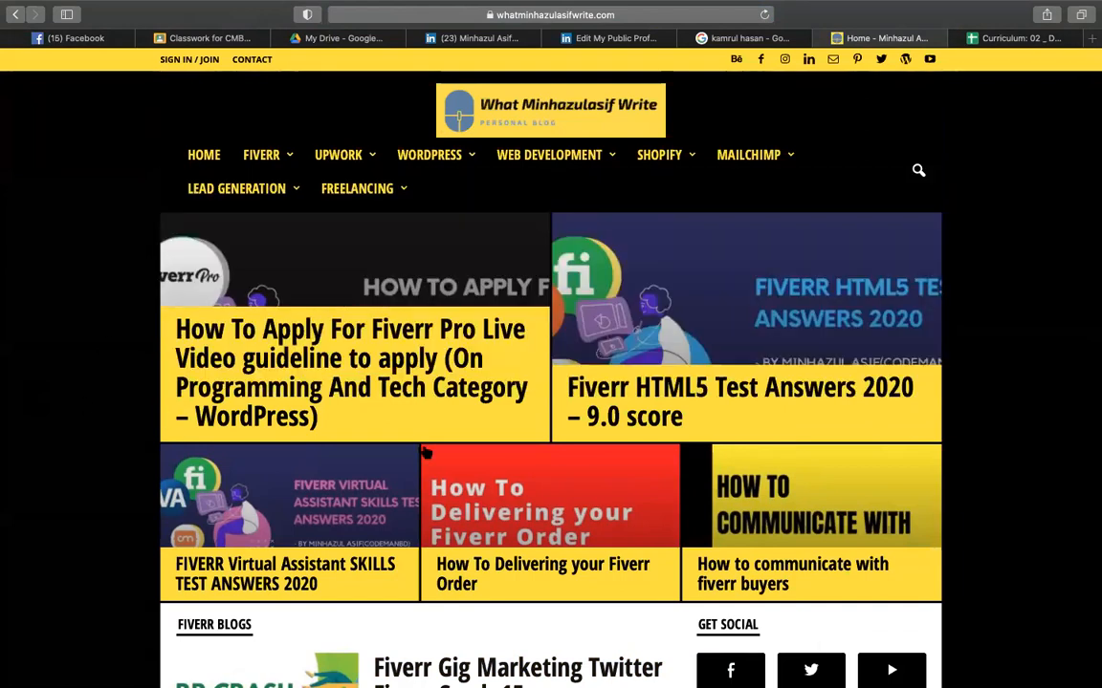
pyautogui.scroll(-5, 426, 453)
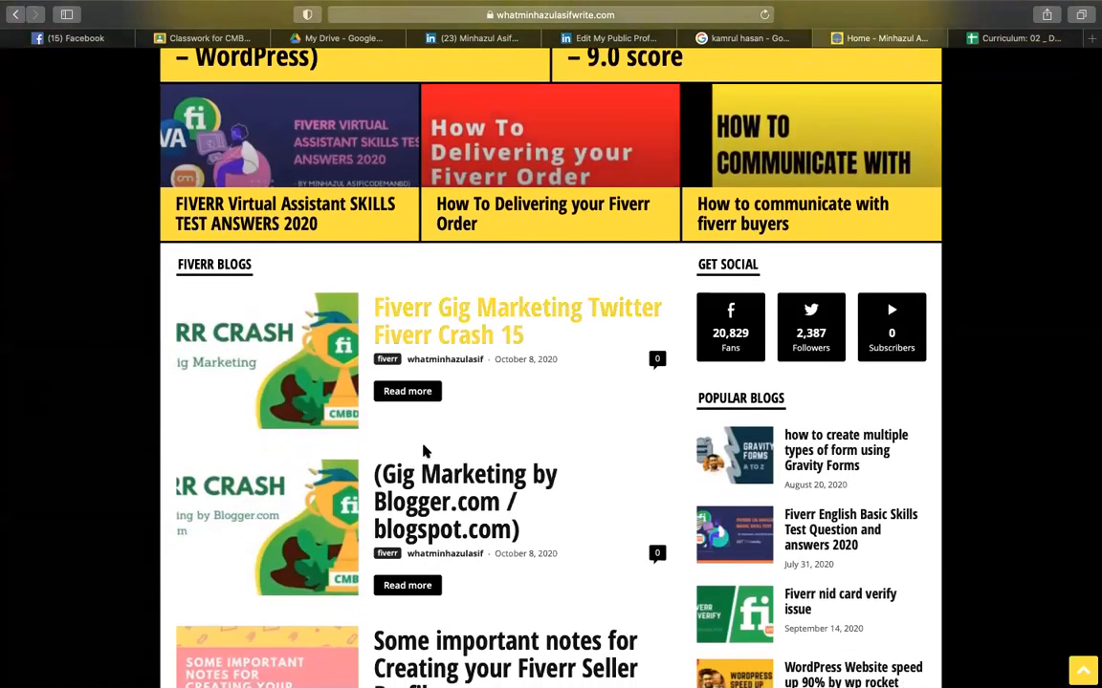
pyautogui.scroll(5, 427, 453)
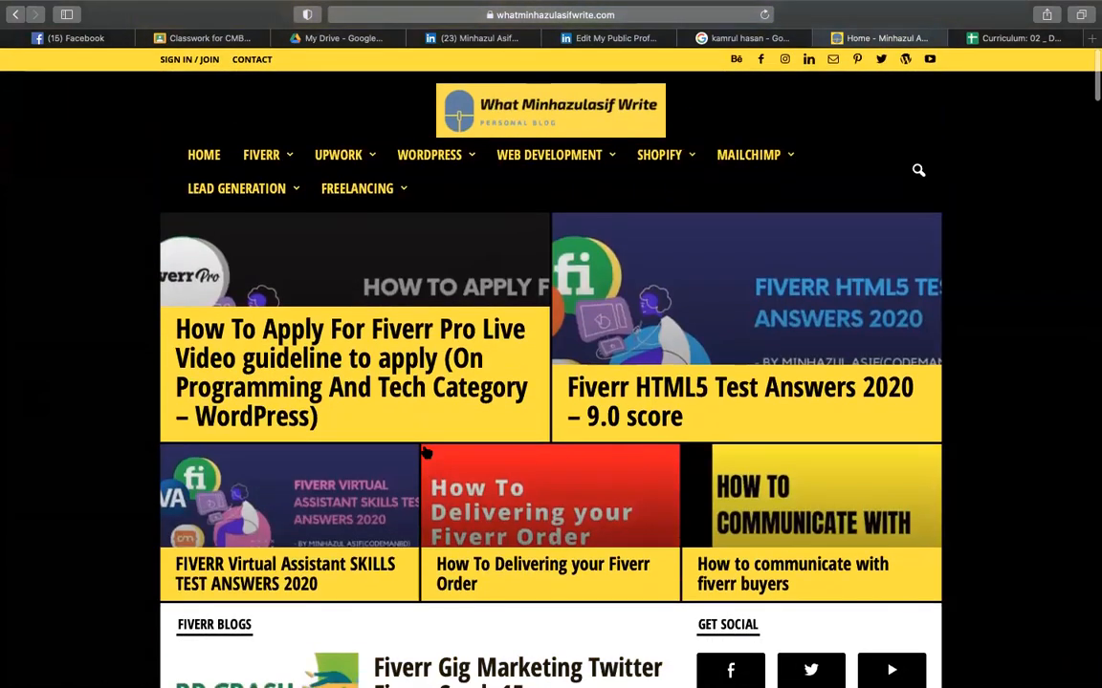
pyautogui.click(996, 43)
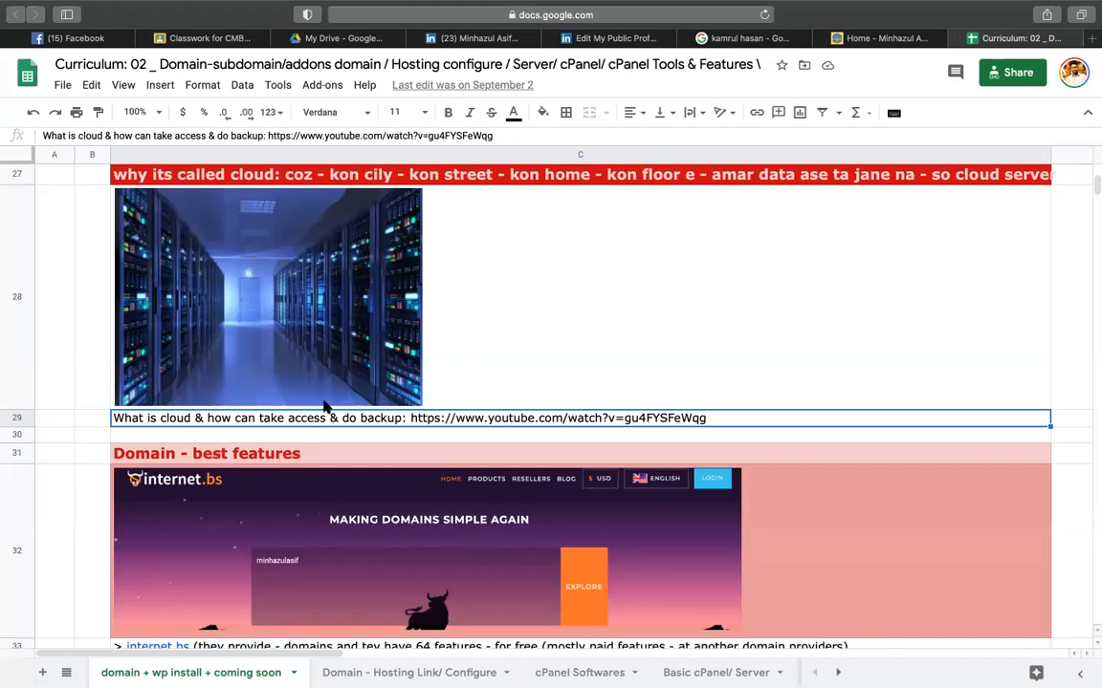
# - Scroll to the Domain - best features rows and select the sheet's web address before going to Classwork
pyautogui.scroll(-5, 325, 406)
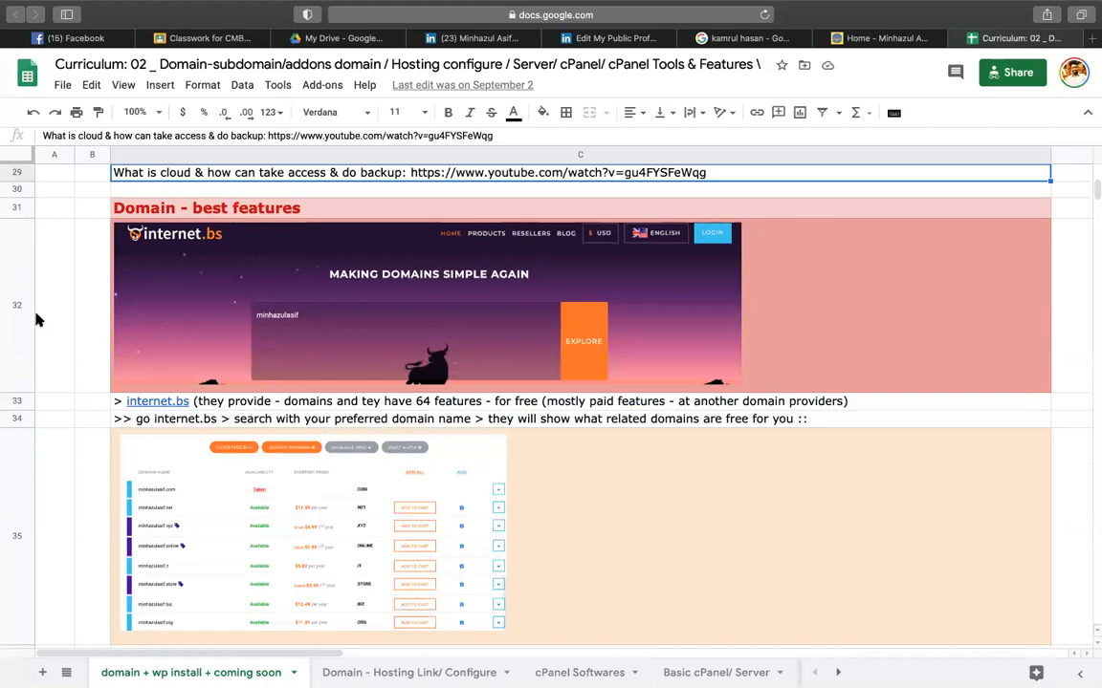
pyautogui.click(536, 14)
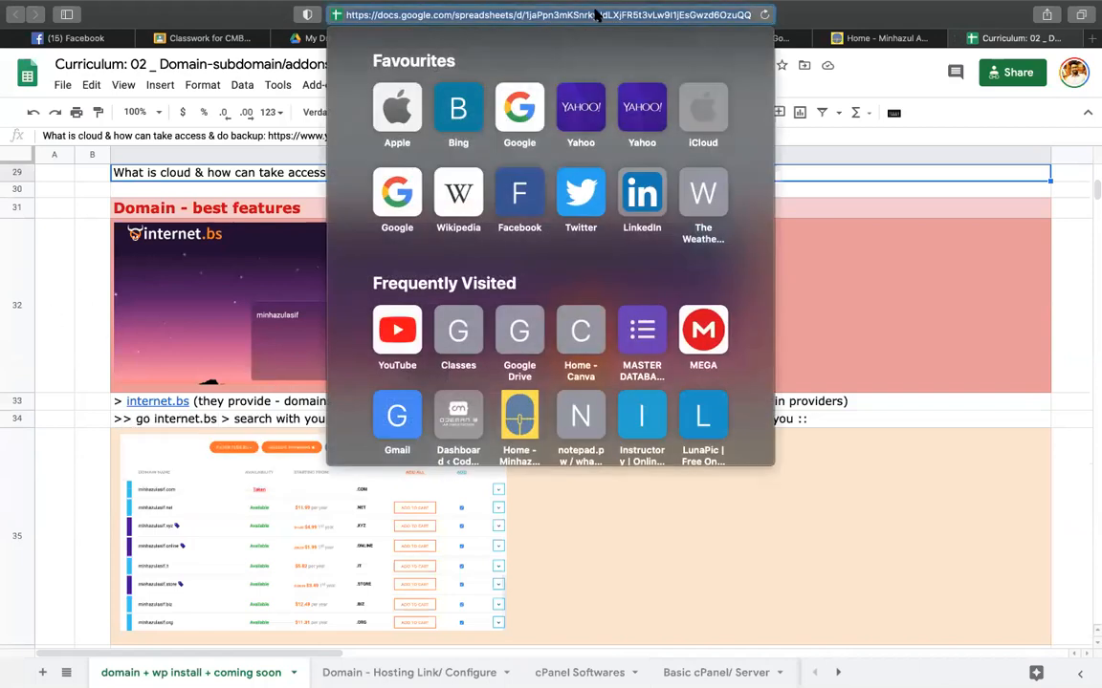
pyautogui.click(830, 663)
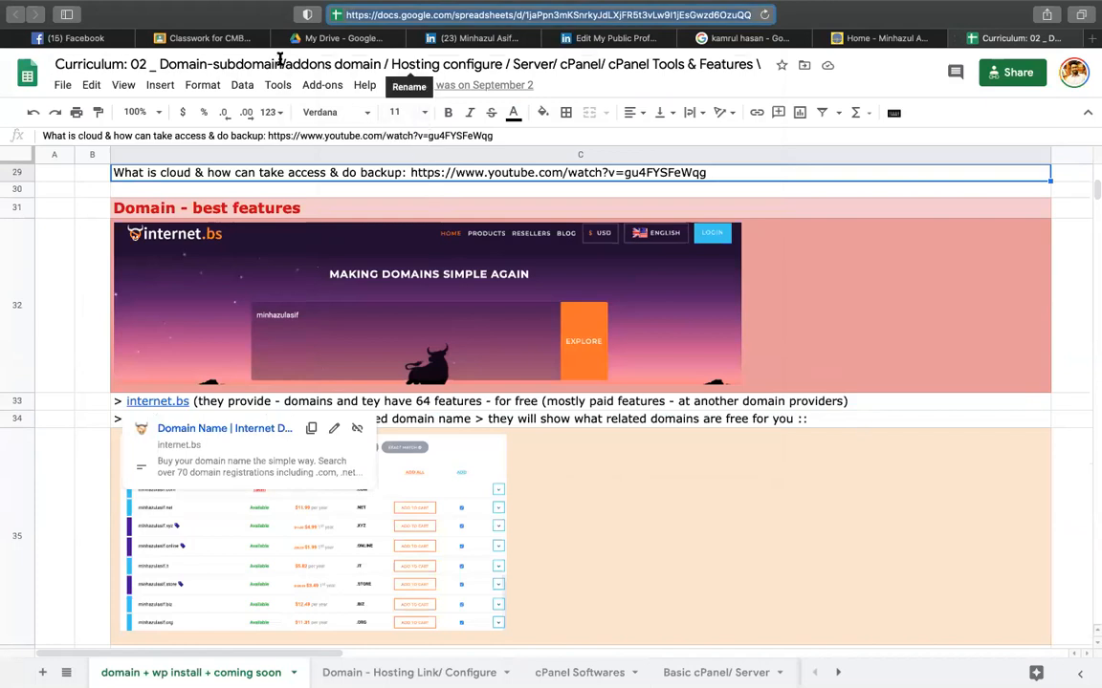
pyautogui.click(205, 42)
# - Post a material titled 'domain hosting sheet' linking the spreadsheet under epi-03(branding & Cpanel)
pyautogui.click(308, 129)
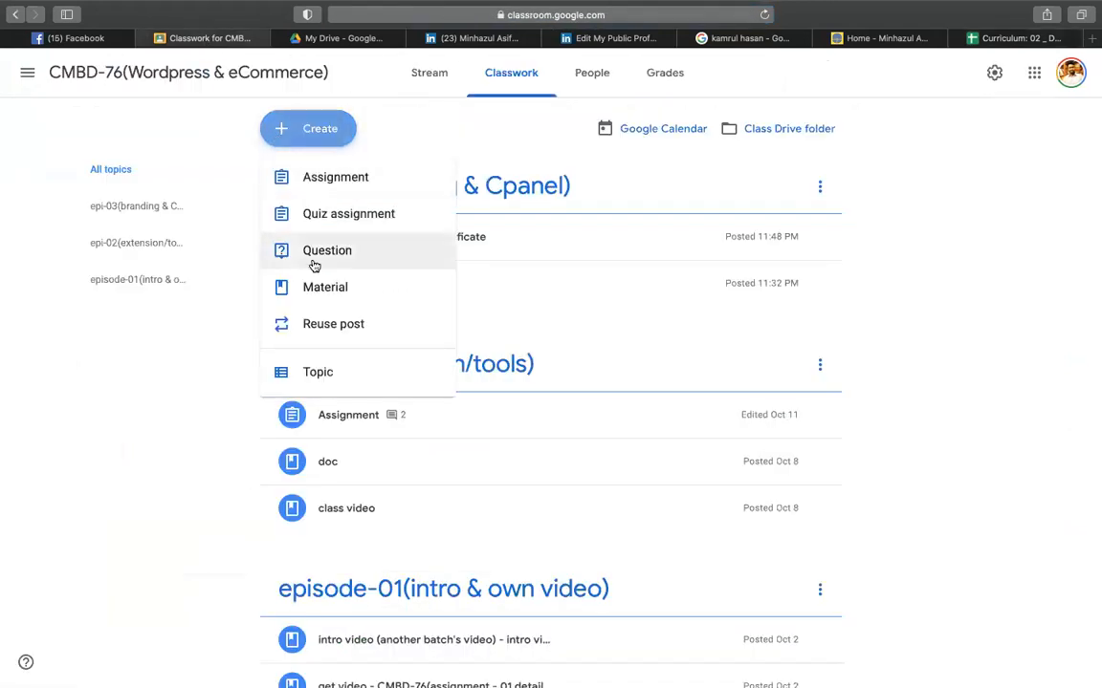
pyautogui.click(324, 292)
pyautogui.write('do')
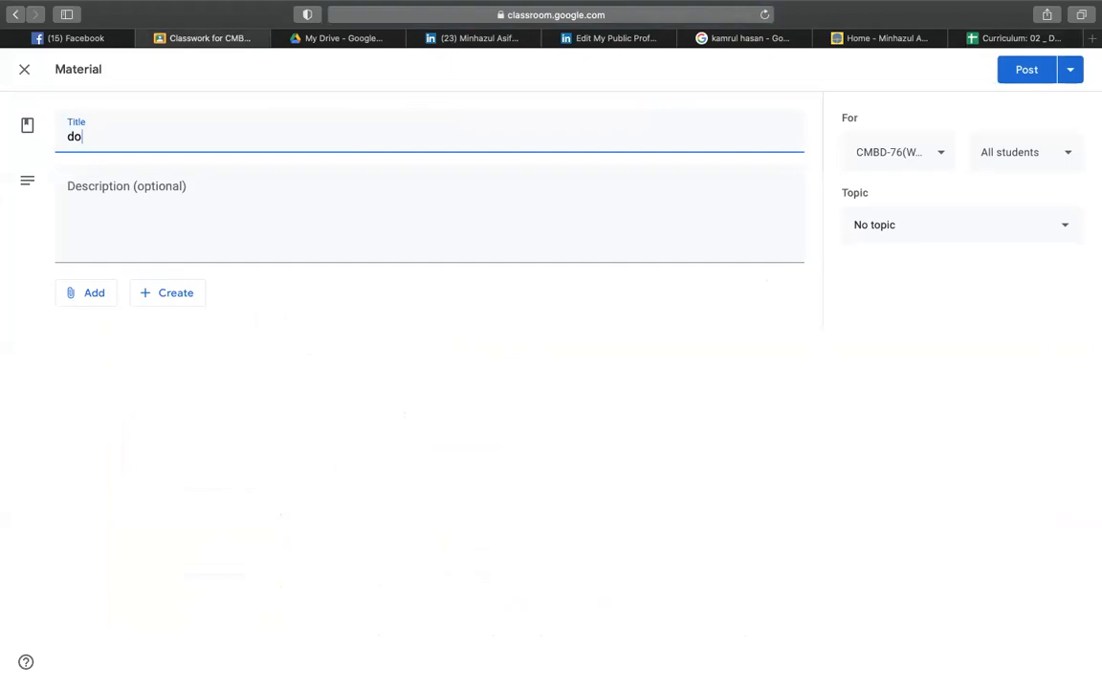
pyautogui.write('main hosting sheet')
pyautogui.click(94, 298)
pyautogui.click(111, 350)
pyautogui.press('super+v')
pyautogui.press('Return')
pyautogui.click(880, 226)
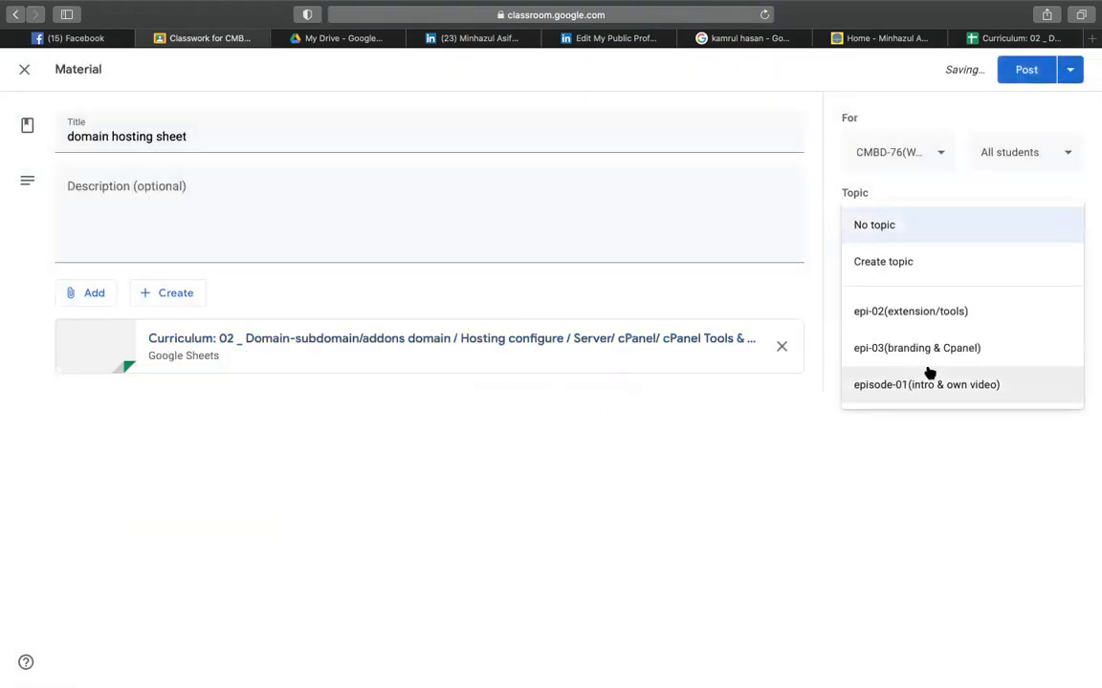
pyautogui.click(921, 362)
pyautogui.click(1004, 74)
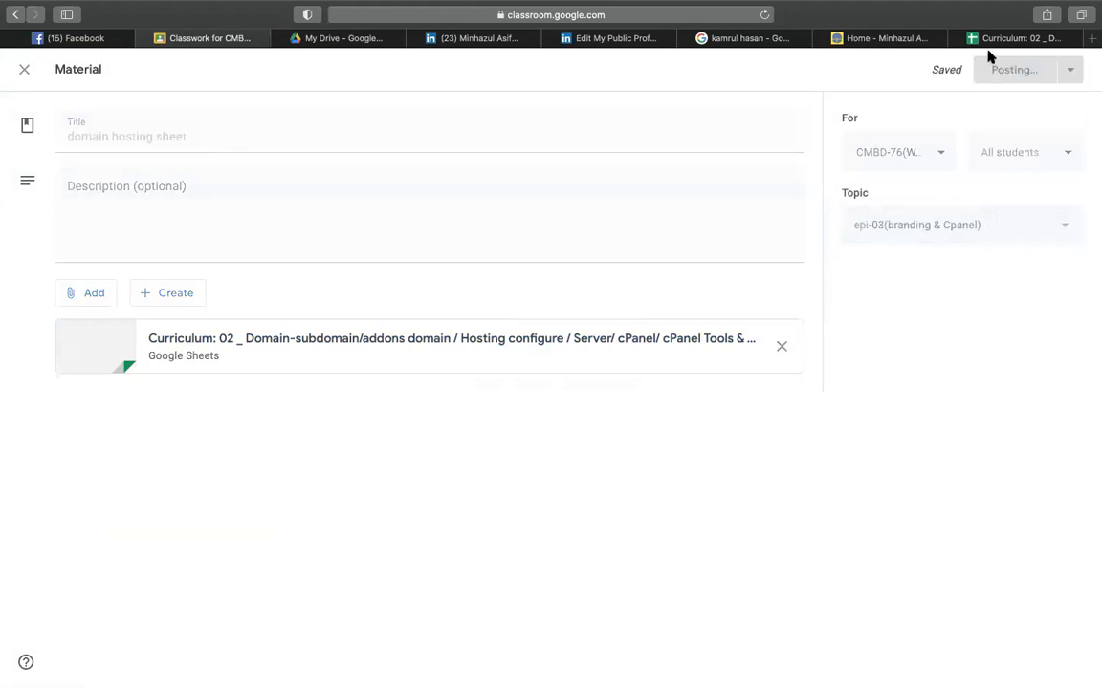
# - Open the internet.bs link from row 33 in a new tab, keeping the spreadsheet in front
pyautogui.click(990, 42)
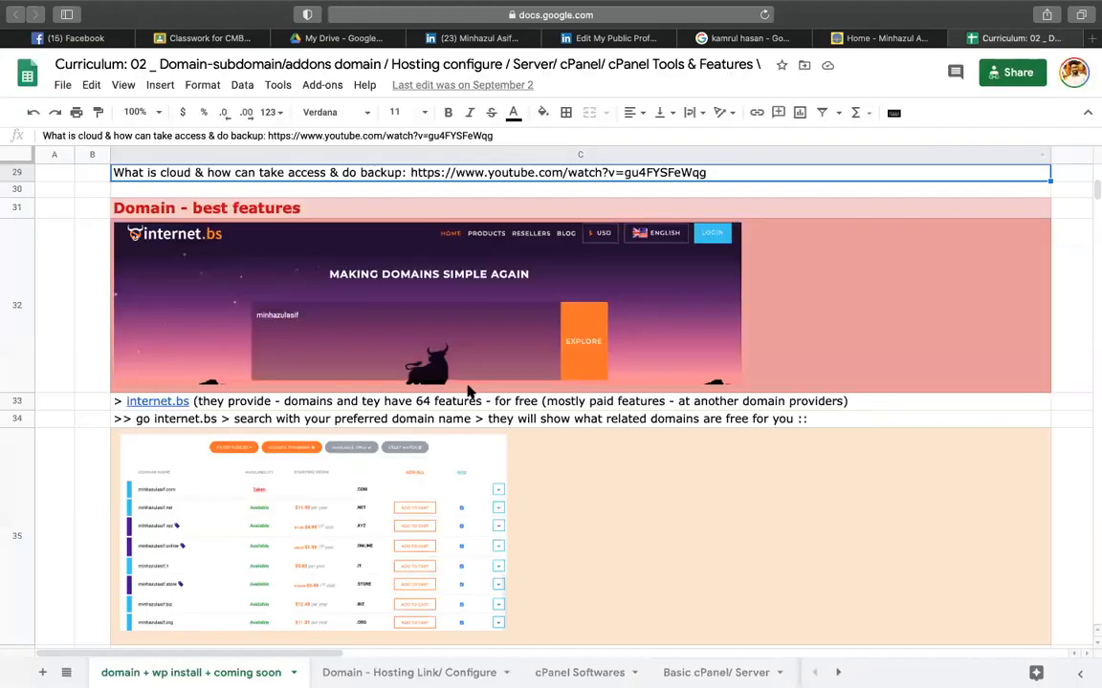
pyautogui.click(158, 400)
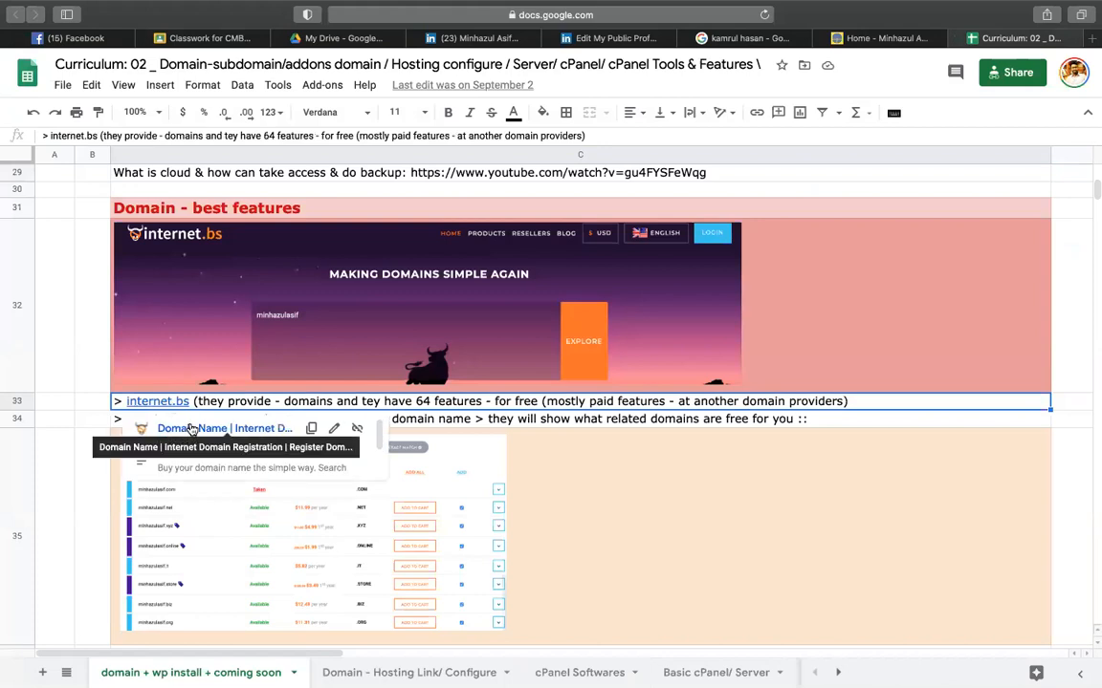
pyautogui.click(192, 428)
pyautogui.click(897, 38)
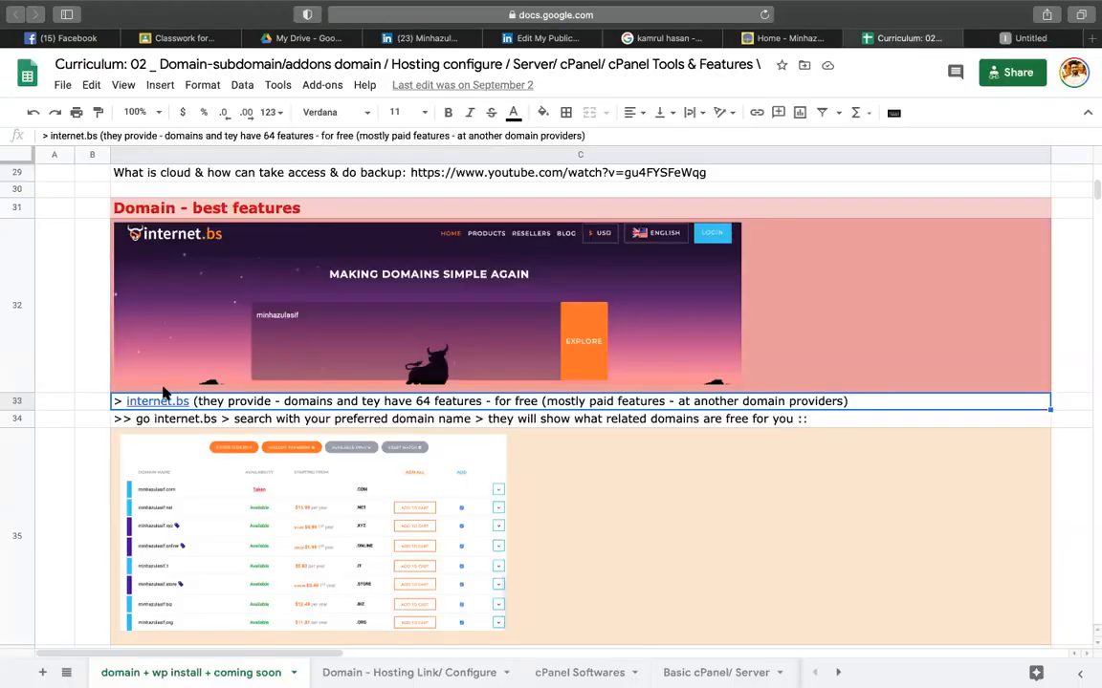
# - Switch to the internet.bs tab and copy its web address
pyautogui.click(1004, 39)
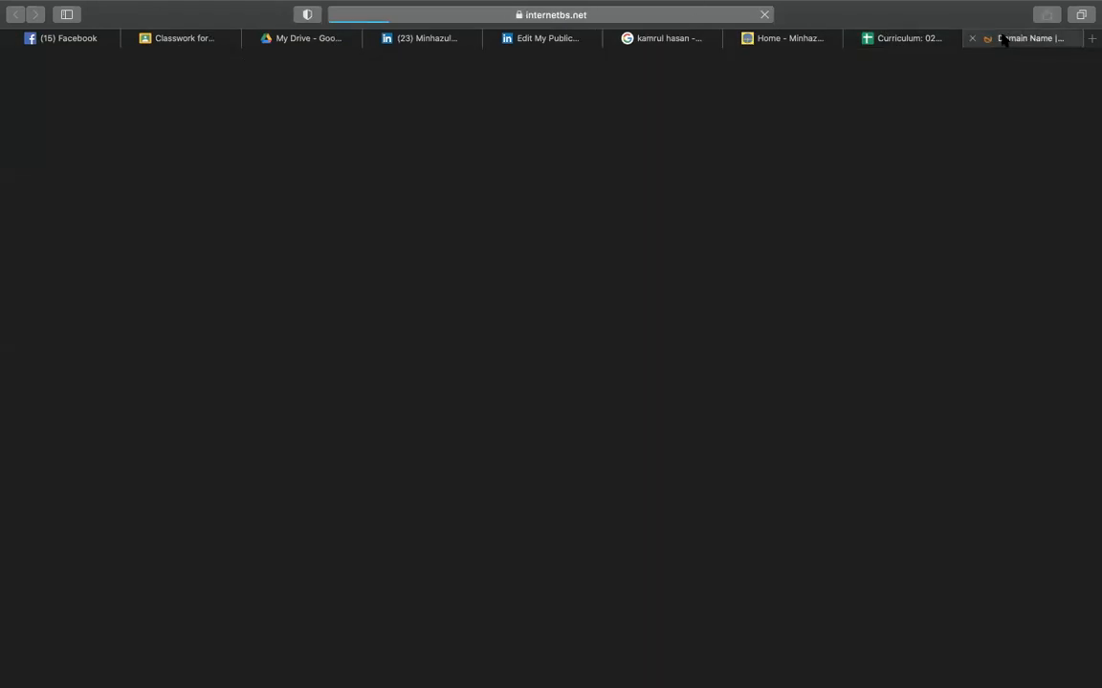
pyautogui.click(593, 27)
pyautogui.press('super+c')
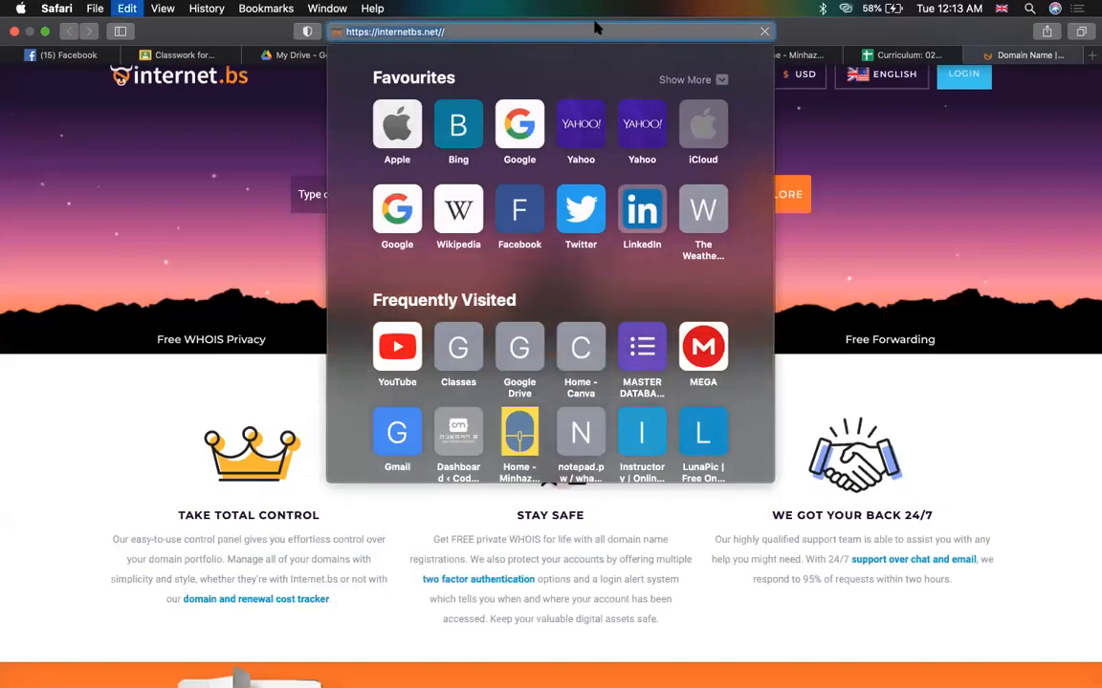
pyautogui.press('Escape')
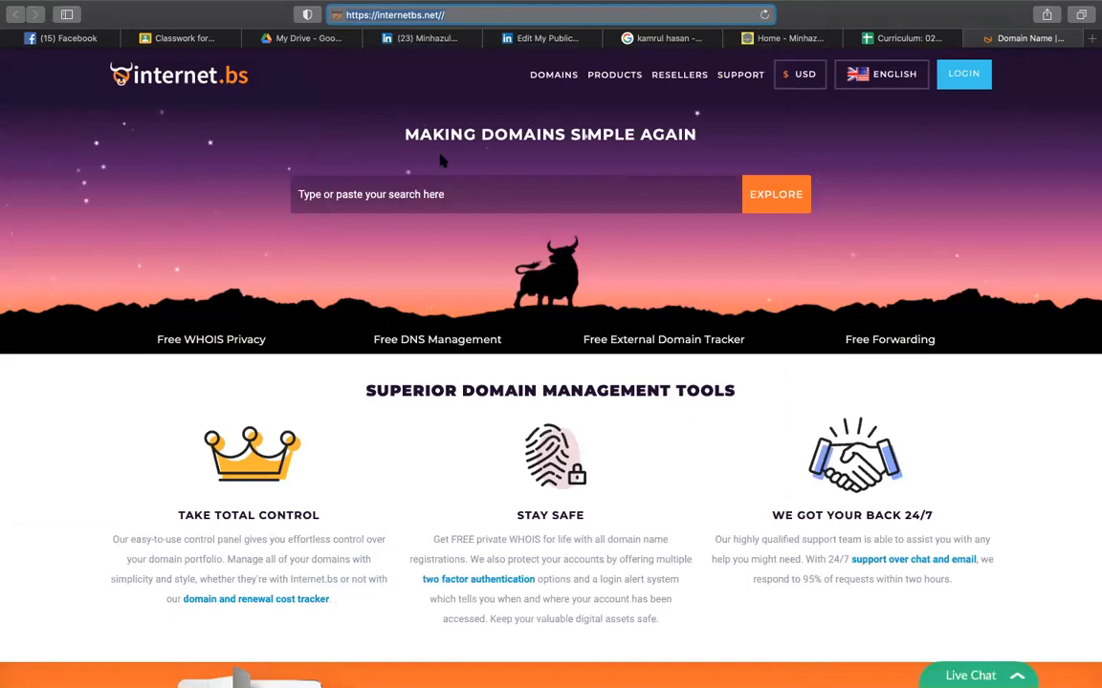
# - Type a name-based .com domain into the internet.bs search box and select its name part
pyautogui.click(354, 194)
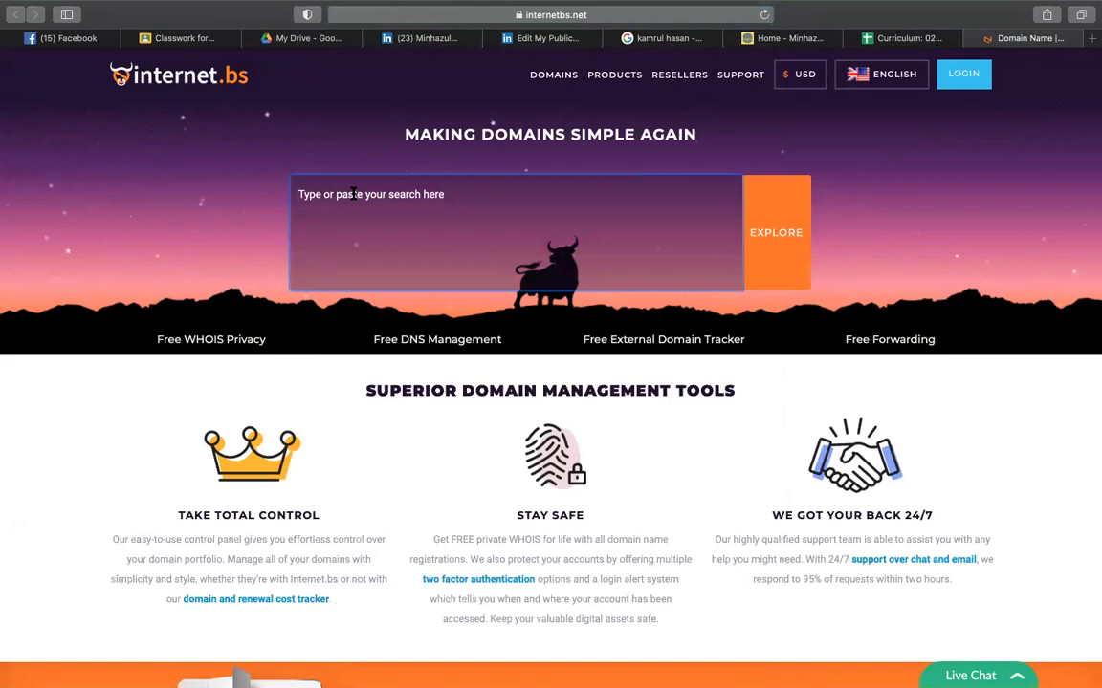
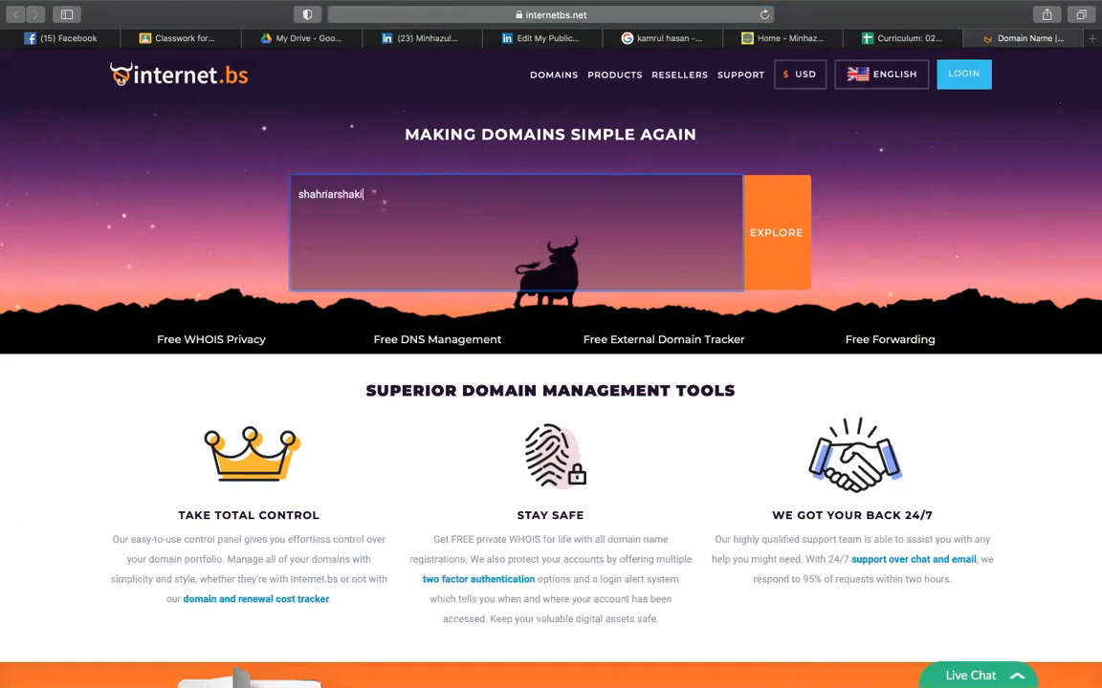
pyautogui.moveTo(369, 194); pyautogui.dragTo(286, 194)
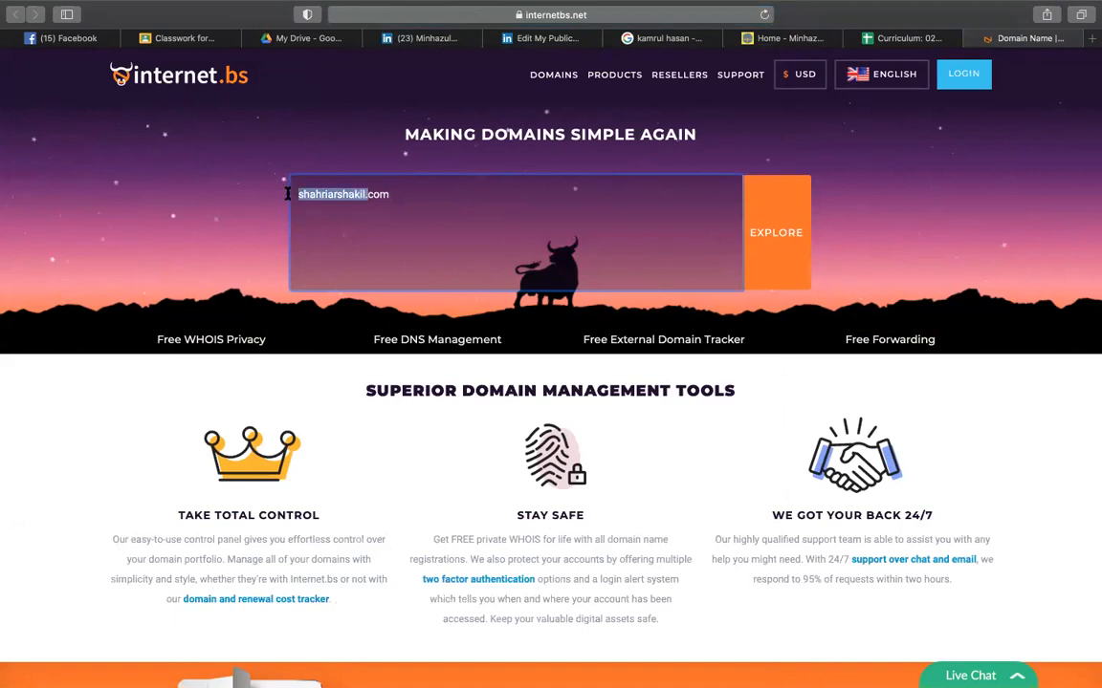
pyautogui.click(287, 194)
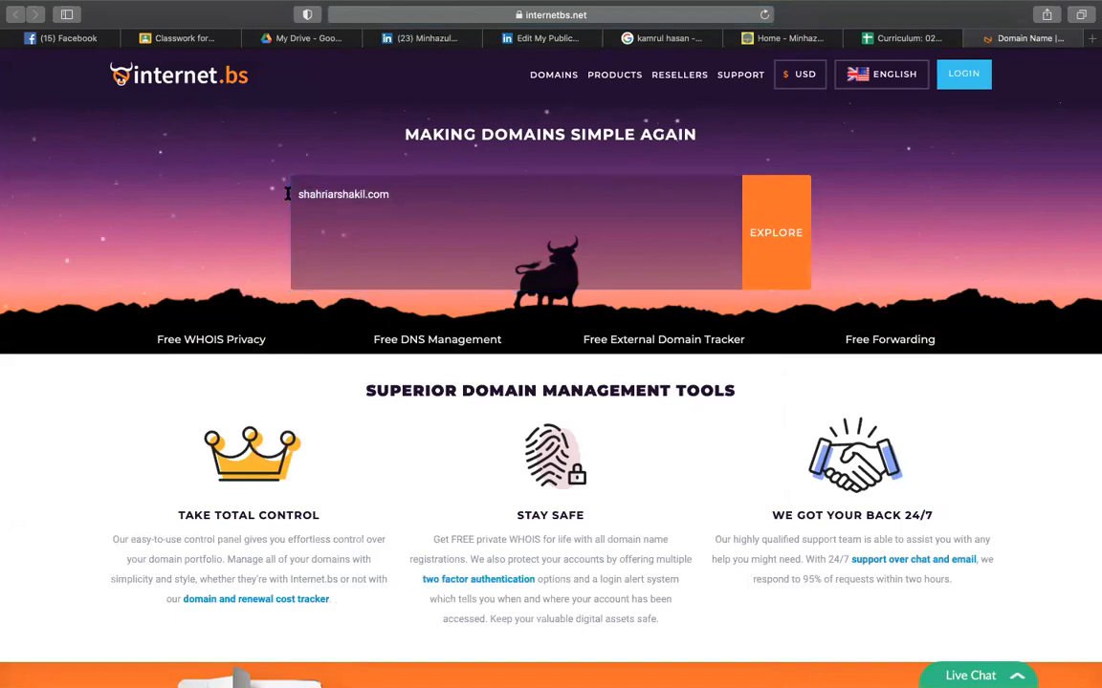
pyautogui.click(373, 194)
pyautogui.doubleClick(373, 194)
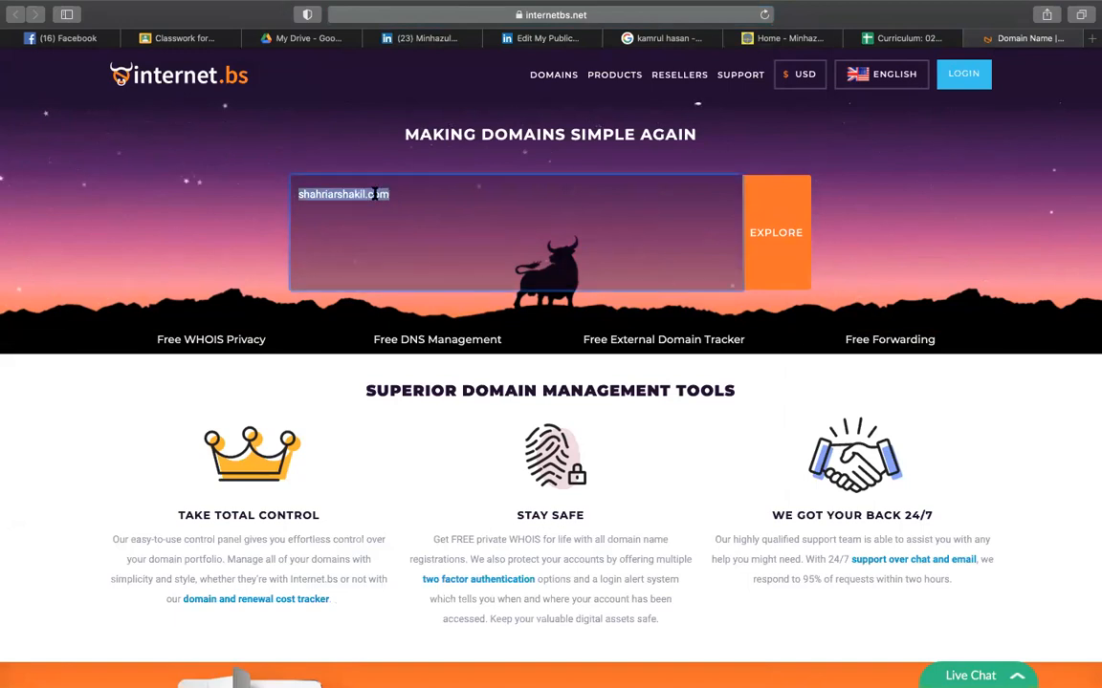
pyautogui.click(369, 194)
pyautogui.moveTo(367, 194); pyautogui.dragTo(293, 194)
# - Search the entered name-based .com domain and highlight its Available status
pyautogui.click(347, 204)
pyautogui.click(773, 236)
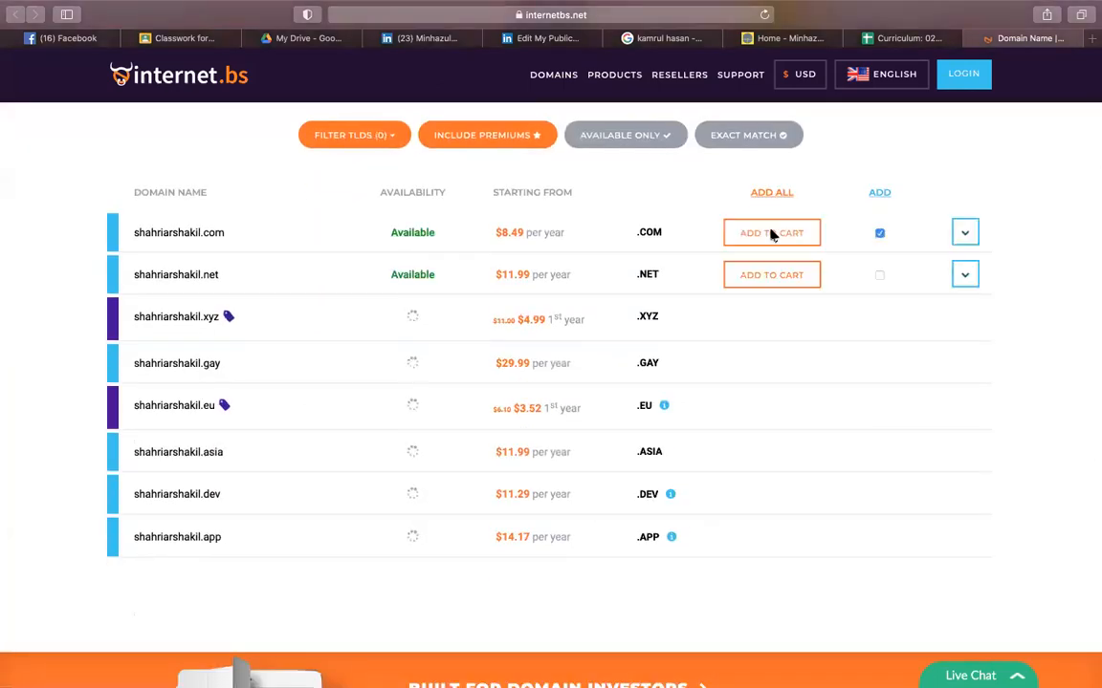
pyautogui.moveTo(389, 232); pyautogui.dragTo(439, 235)
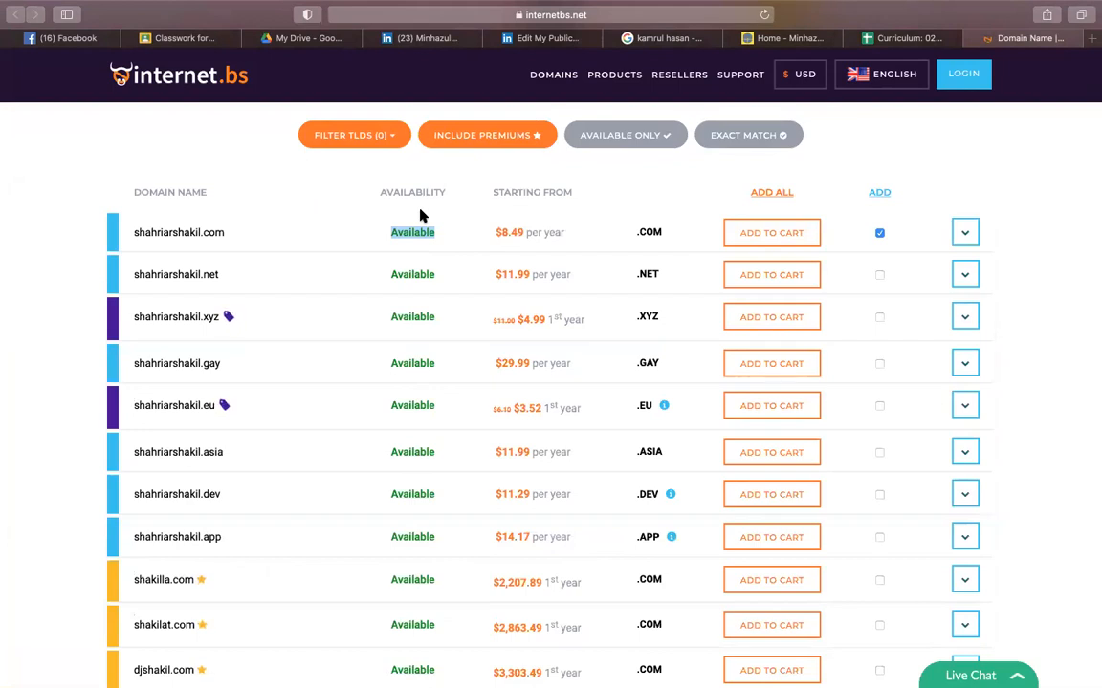
# - Highlight the domain name in the results and its $8.49 per year .com price
pyautogui.moveTo(236, 233); pyautogui.dragTo(135, 229)
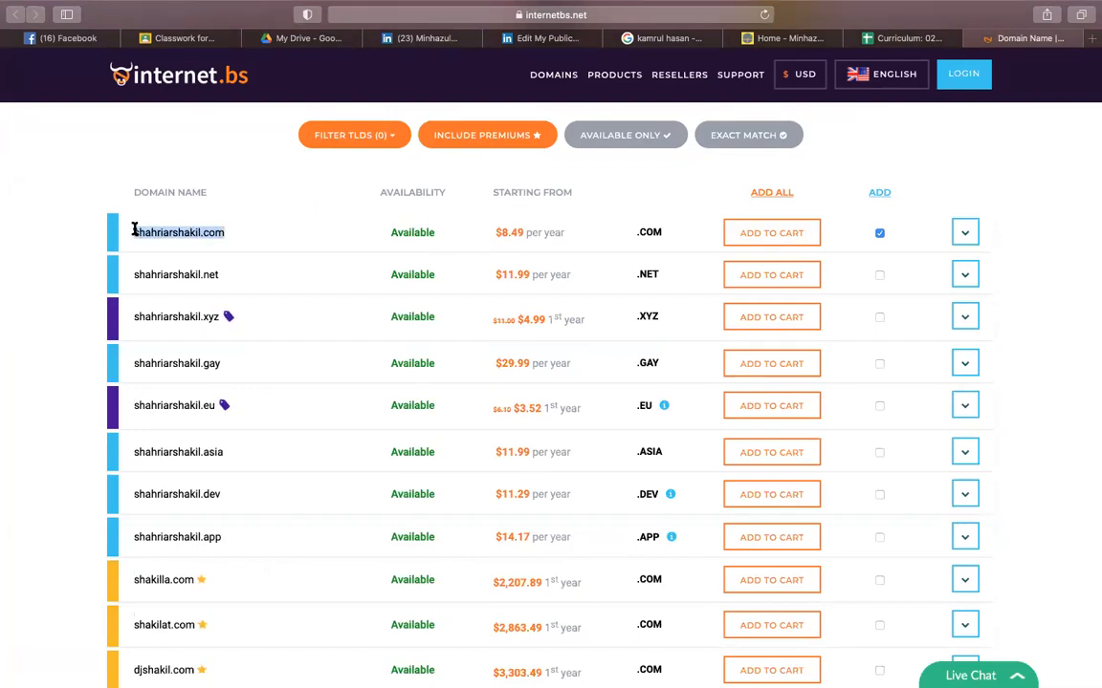
pyautogui.click(156, 232)
pyautogui.tripleClick(156, 232)
pyautogui.click(156, 233)
pyautogui.moveTo(222, 234); pyautogui.dragTo(136, 230)
pyautogui.click(136, 230)
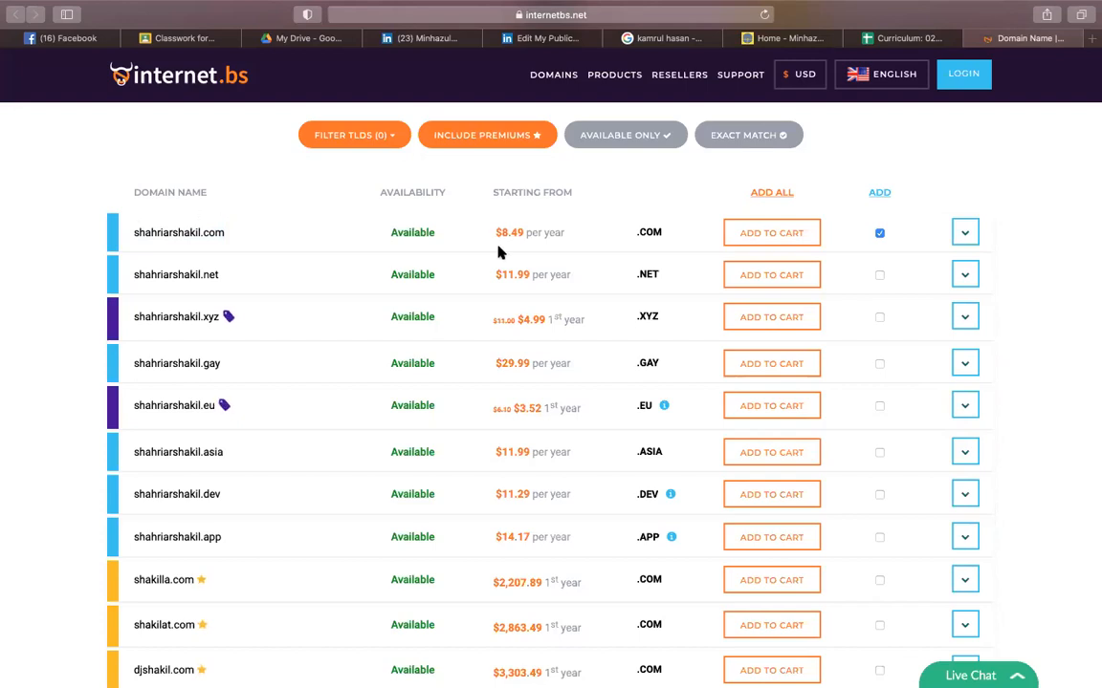
pyautogui.moveTo(492, 235); pyautogui.dragTo(522, 233)
pyautogui.click(889, 39)
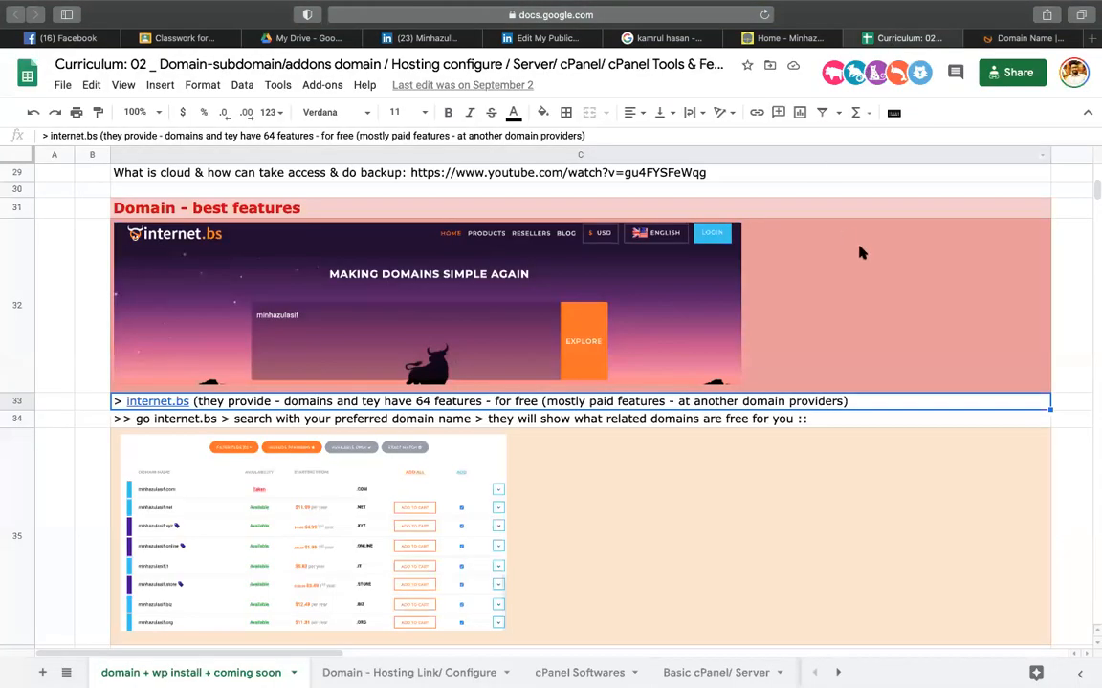
pyautogui.click(771, 222)
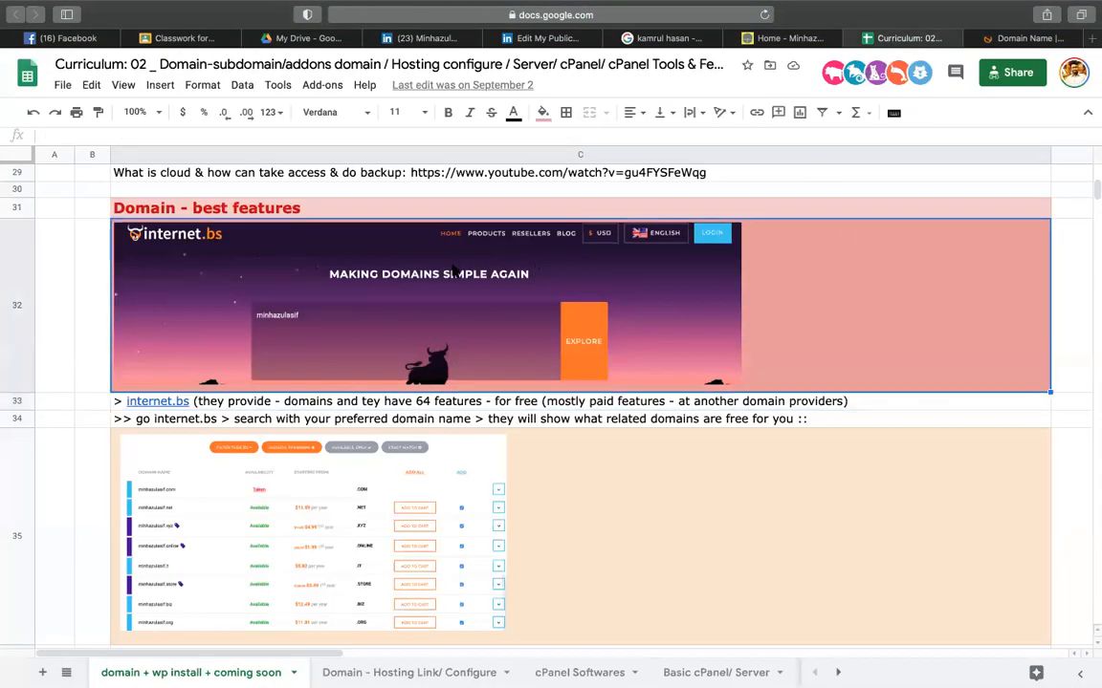
pyautogui.scroll(3, 211, 280)
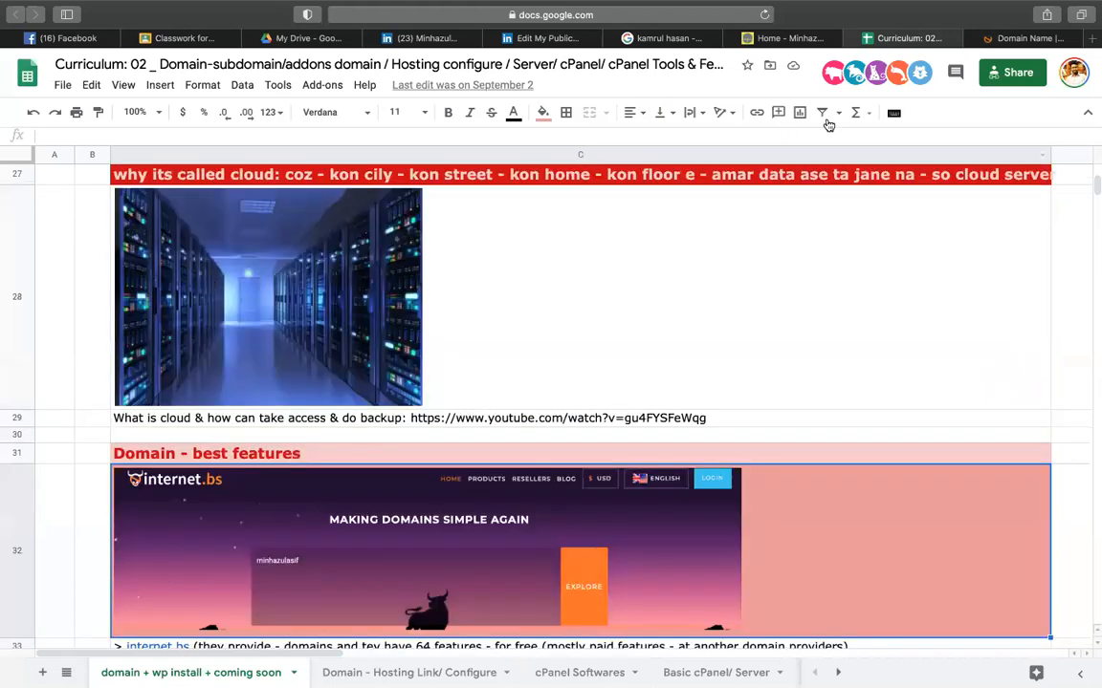
pyautogui.click(1022, 39)
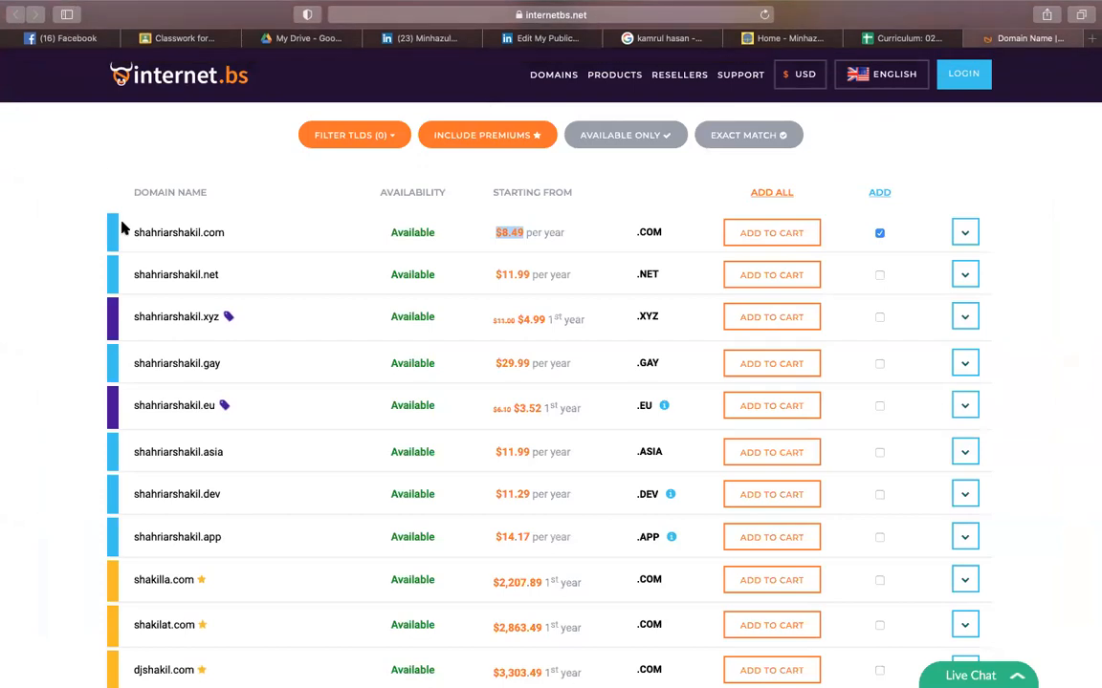
# - Insert a hyphen between the two name parts and rerun the internet.bs domain search
pyautogui.scroll(3, 123, 224)
pyautogui.click(307, 194)
pyautogui.click(337, 195)
pyautogui.write('-shakil.com')
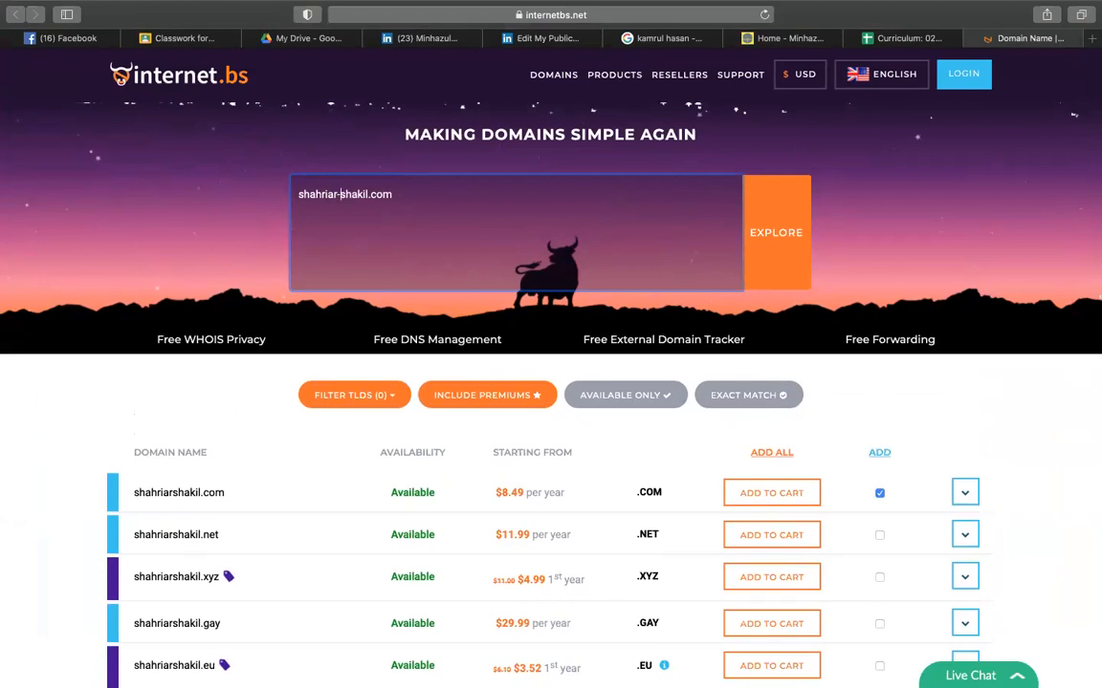
pyautogui.click(793, 236)
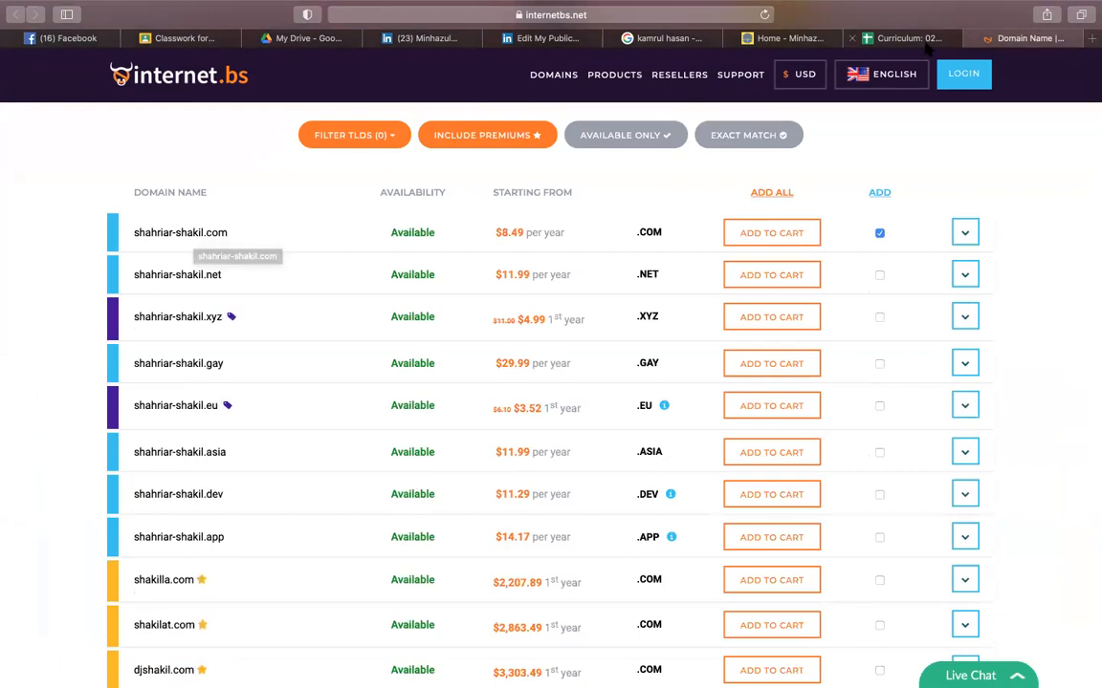
pyautogui.click(865, 41)
# - Select the row 32 internet.bs screenshot and scroll down through the WHOIS and SSL notes
pyautogui.click(407, 512)
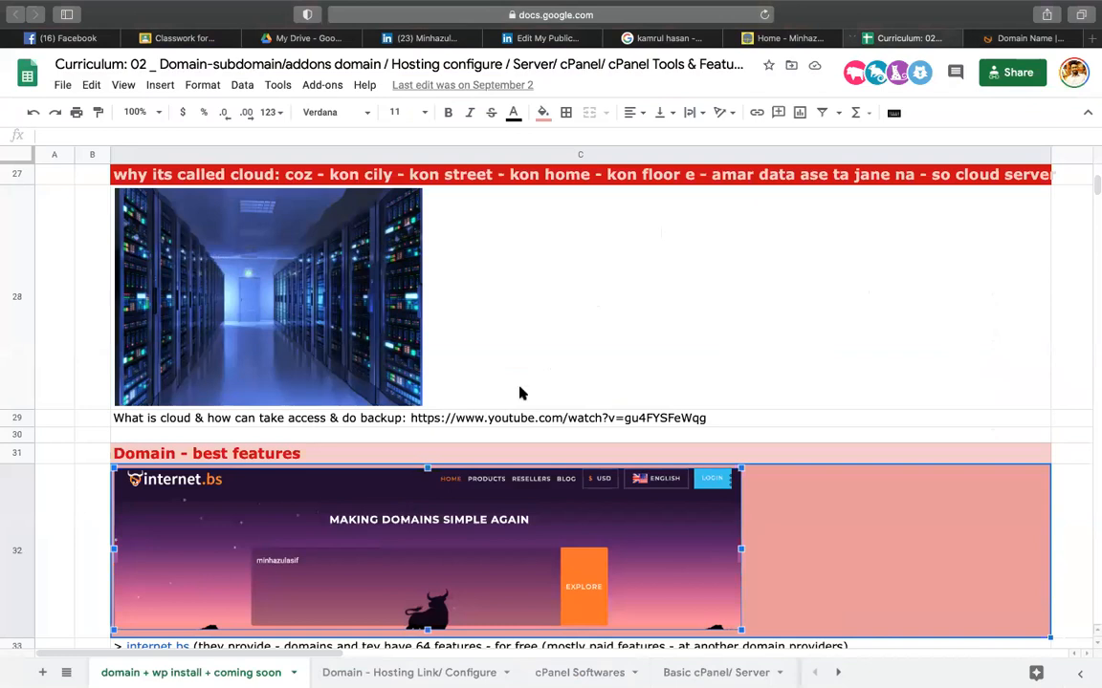
pyautogui.scroll(-10, 519, 393)
pyautogui.scroll(6, 520, 393)
pyautogui.scroll(-3, 519, 393)
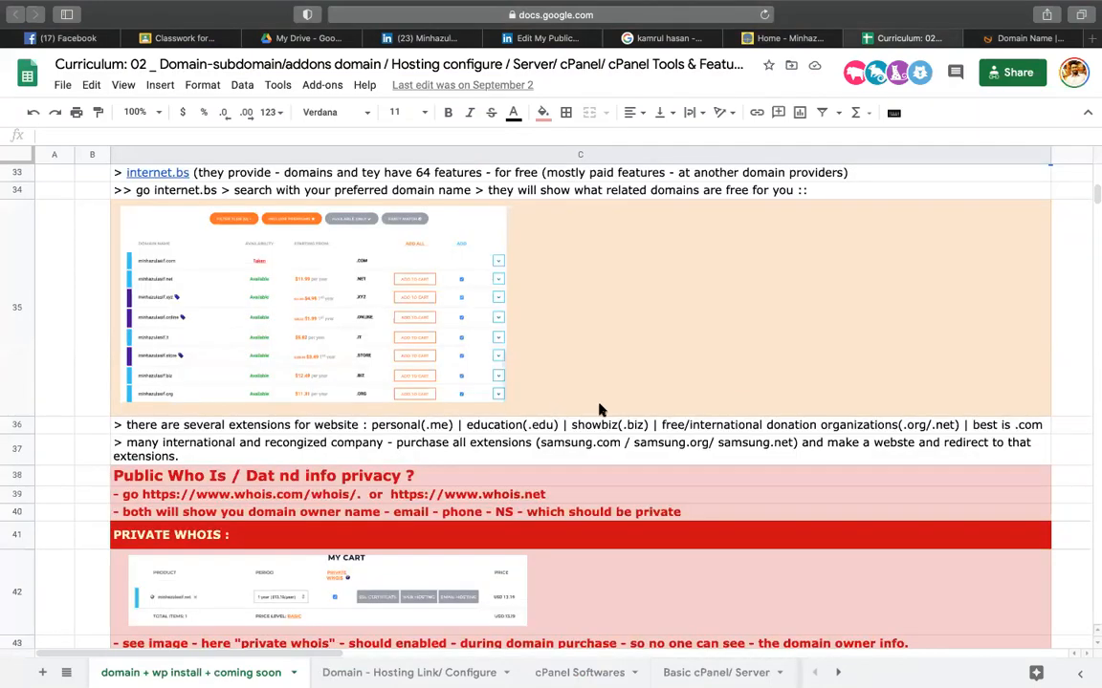
pyautogui.scroll(-1, 600, 409)
pyautogui.scroll(-1, 597, 408)
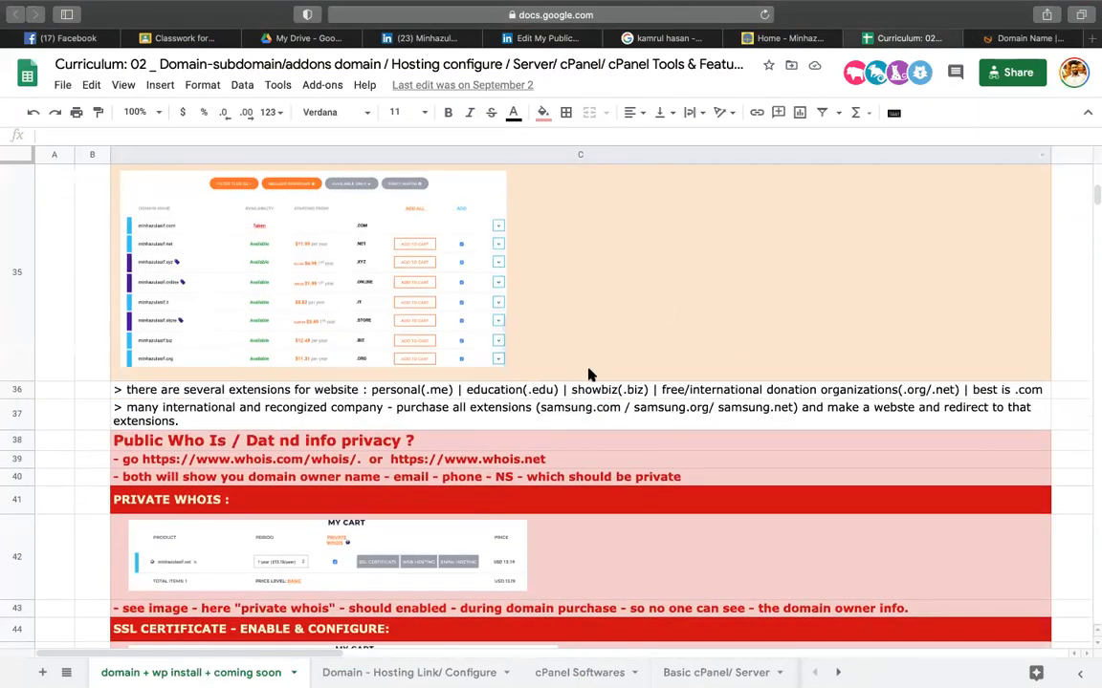
pyautogui.scroll(-3, 590, 387)
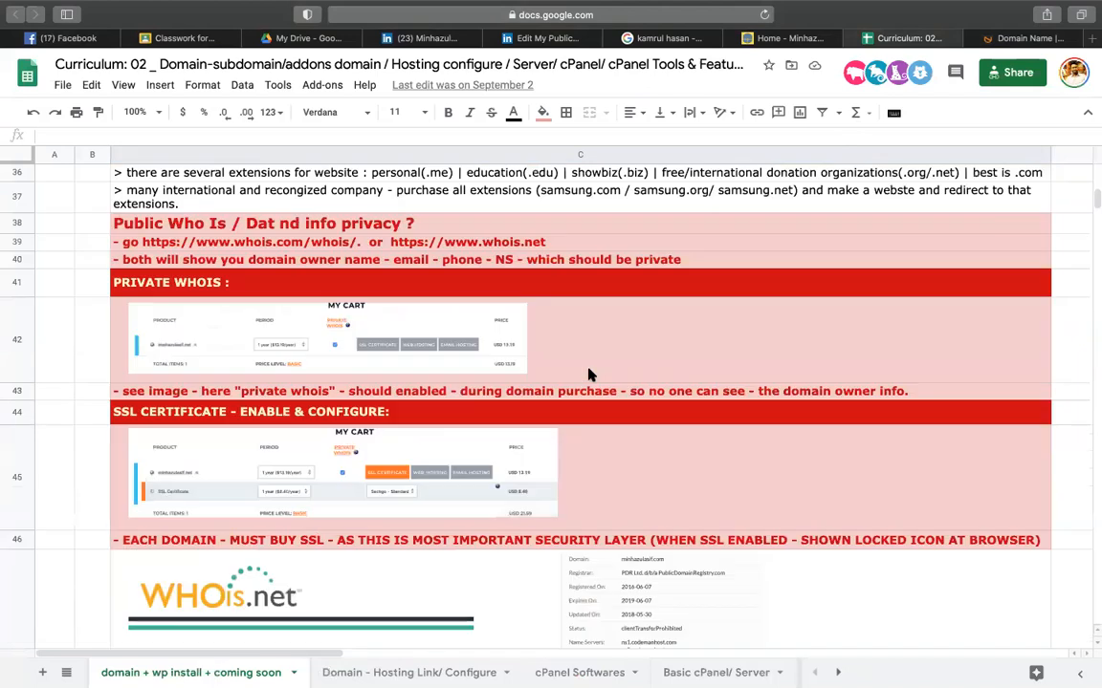
pyautogui.click(1025, 38)
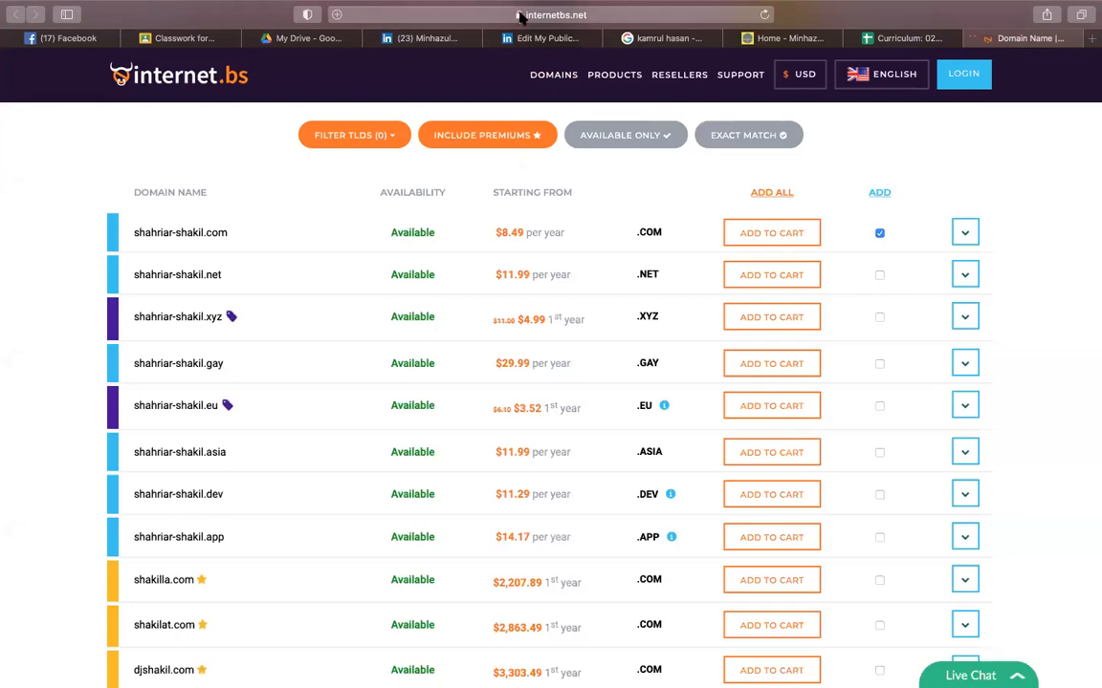
# - Inspect the blog's encrypted connection details from the address-bar padlock
pyautogui.click(779, 38)
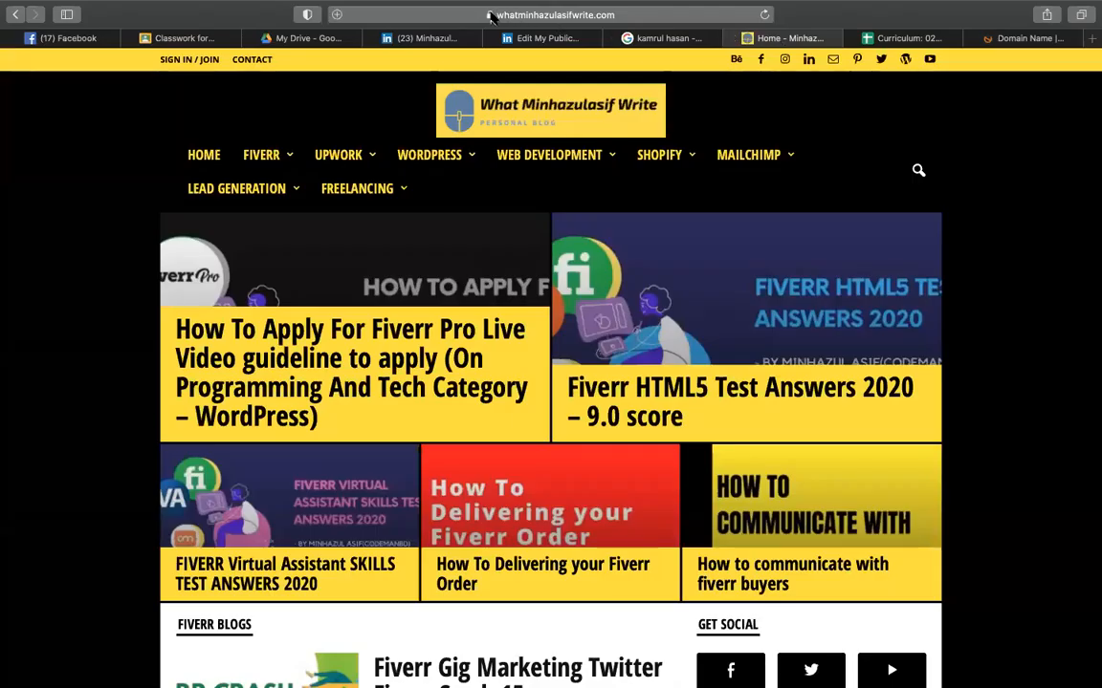
pyautogui.click(489, 14)
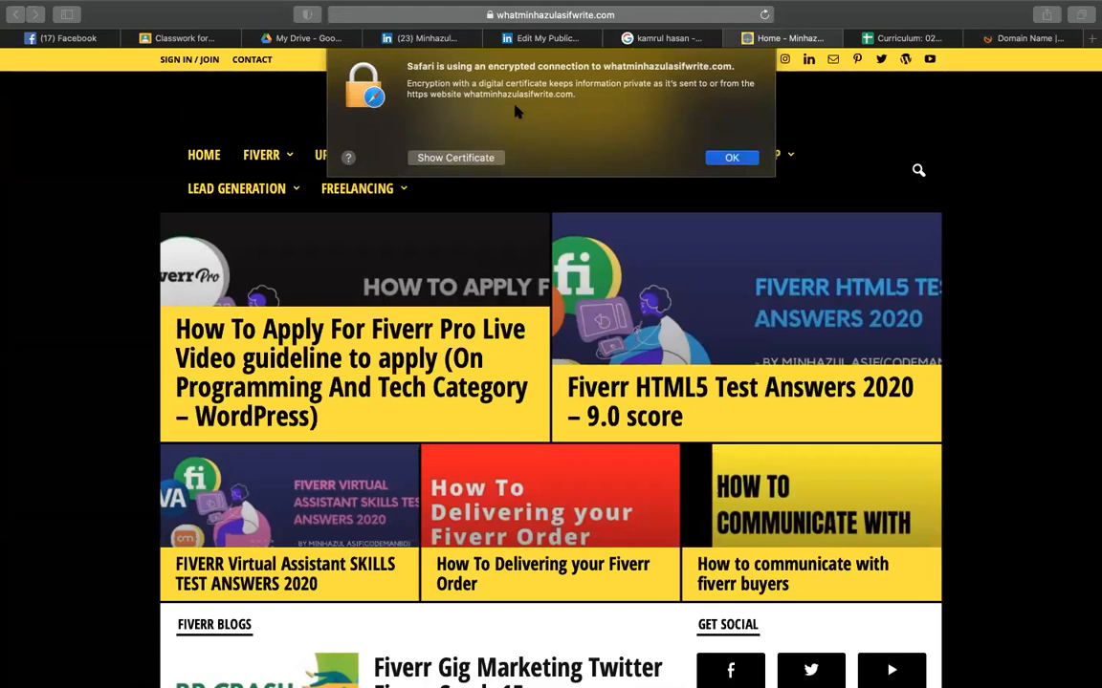
pyautogui.click(731, 158)
# - Search Google for 'ssl' in a new tab, then return to the curriculum sheet
pyautogui.click(1090, 40)
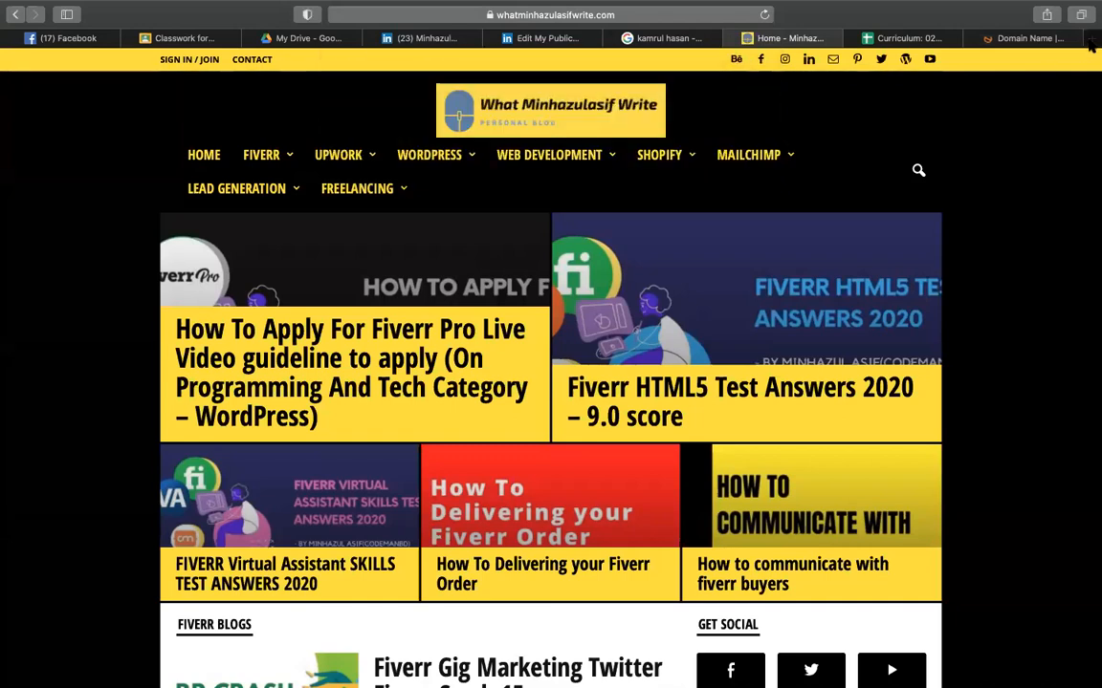
pyautogui.write('ssl')
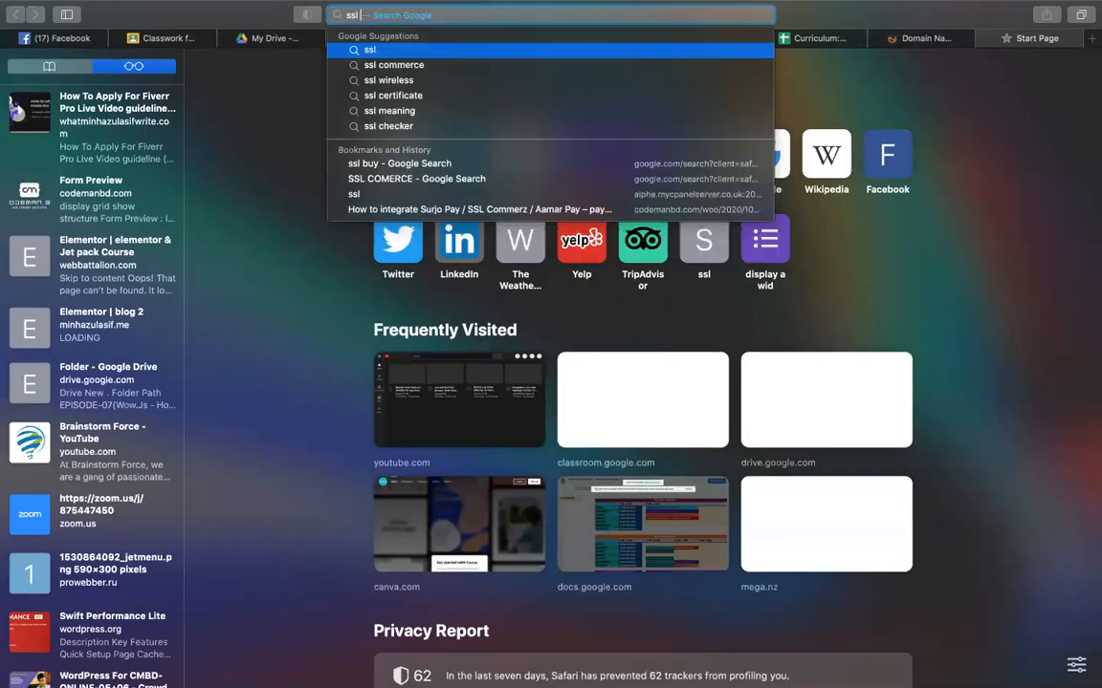
pyautogui.press('Return')
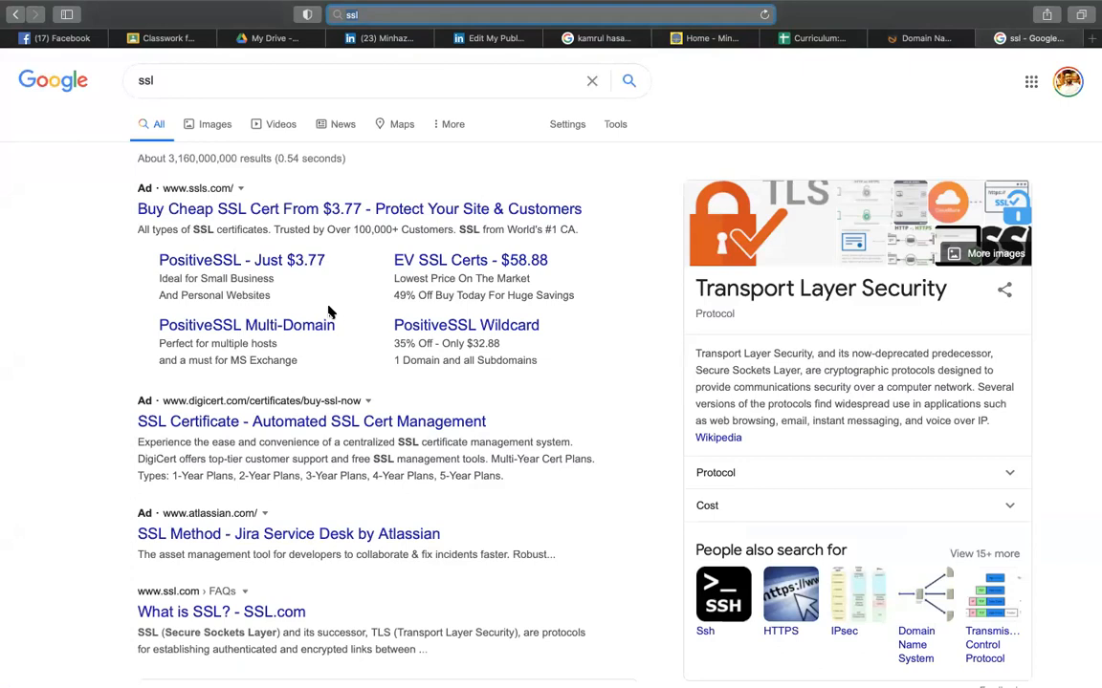
pyautogui.click(932, 40)
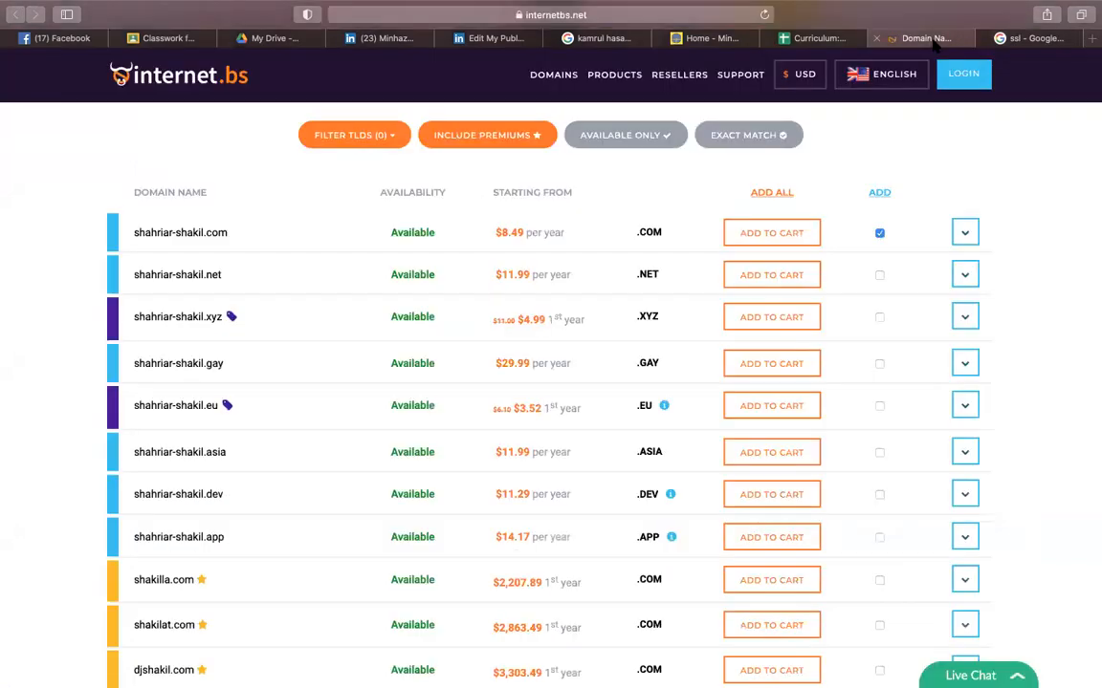
pyautogui.click(823, 40)
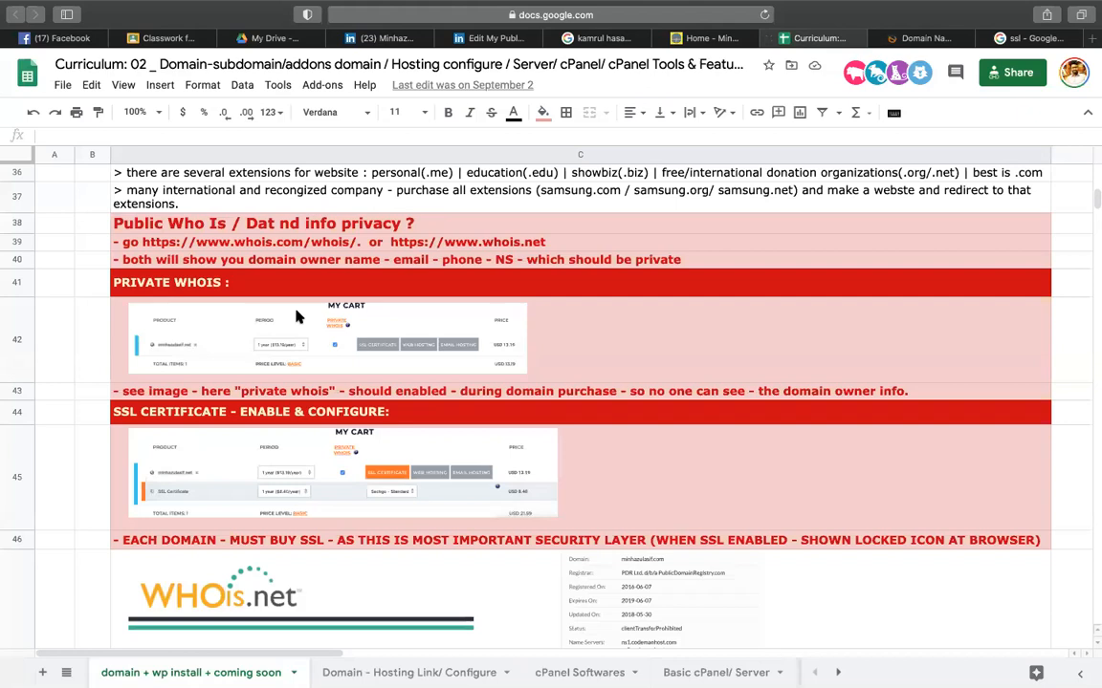
pyautogui.scroll(20, 395, 316)
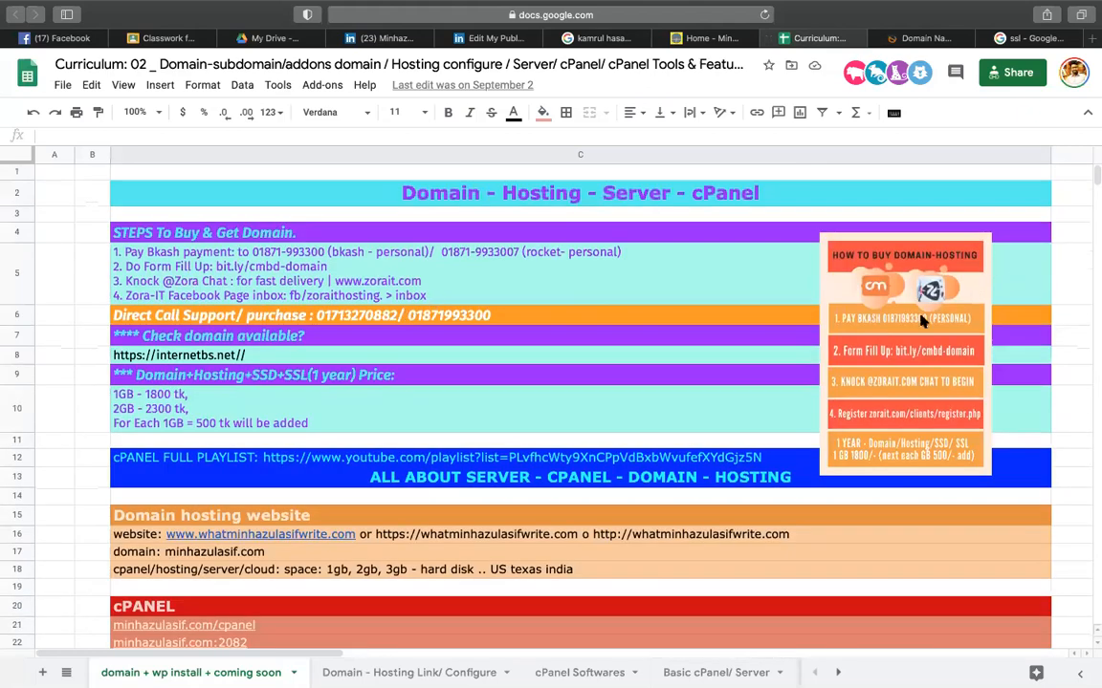
pyautogui.doubleClick(134, 397)
pyautogui.tripleClick(126, 394)
pyautogui.click(126, 394)
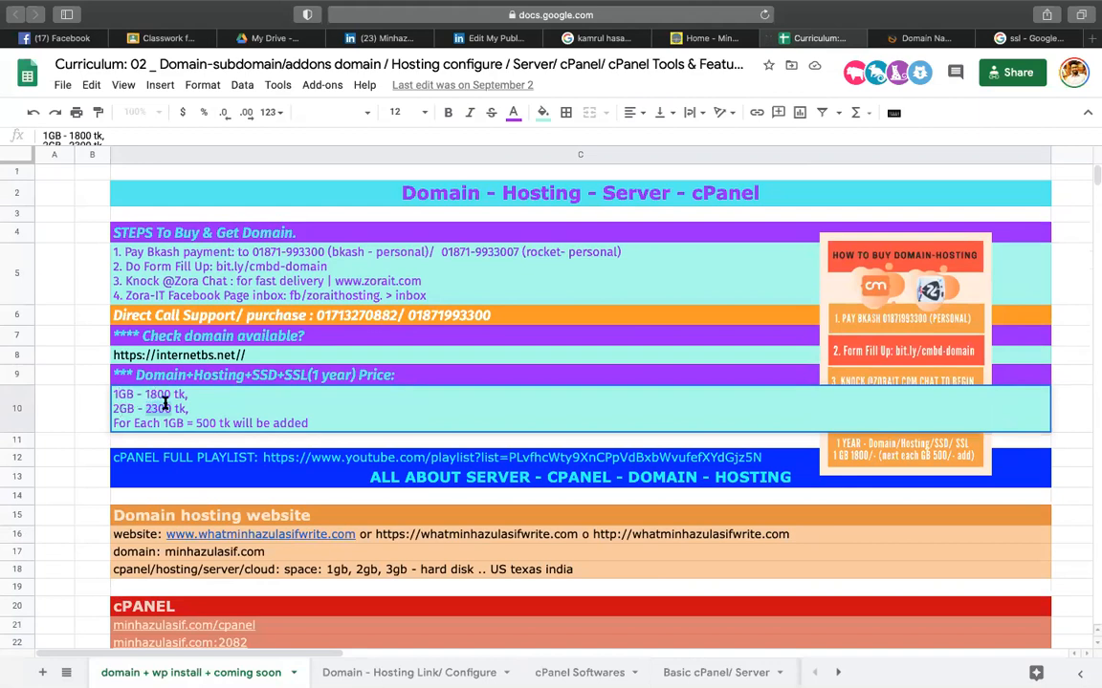
pyautogui.moveTo(164, 424); pyautogui.dragTo(201, 422)
pyautogui.moveTo(188, 408); pyautogui.dragTo(110, 408)
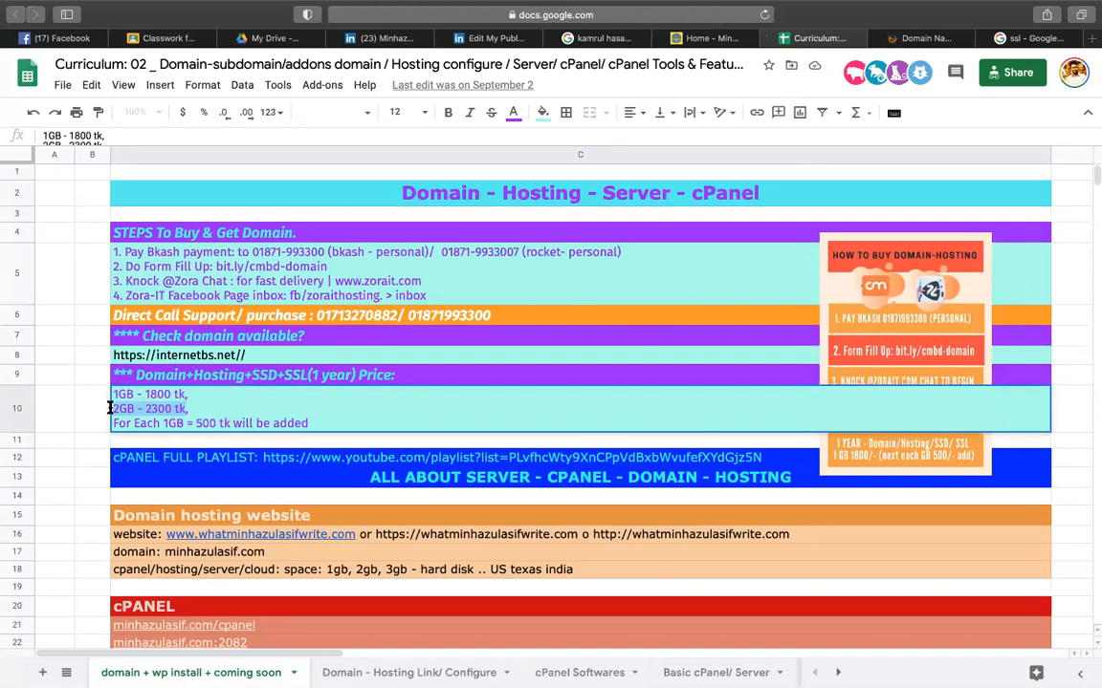
pyautogui.click(103, 410)
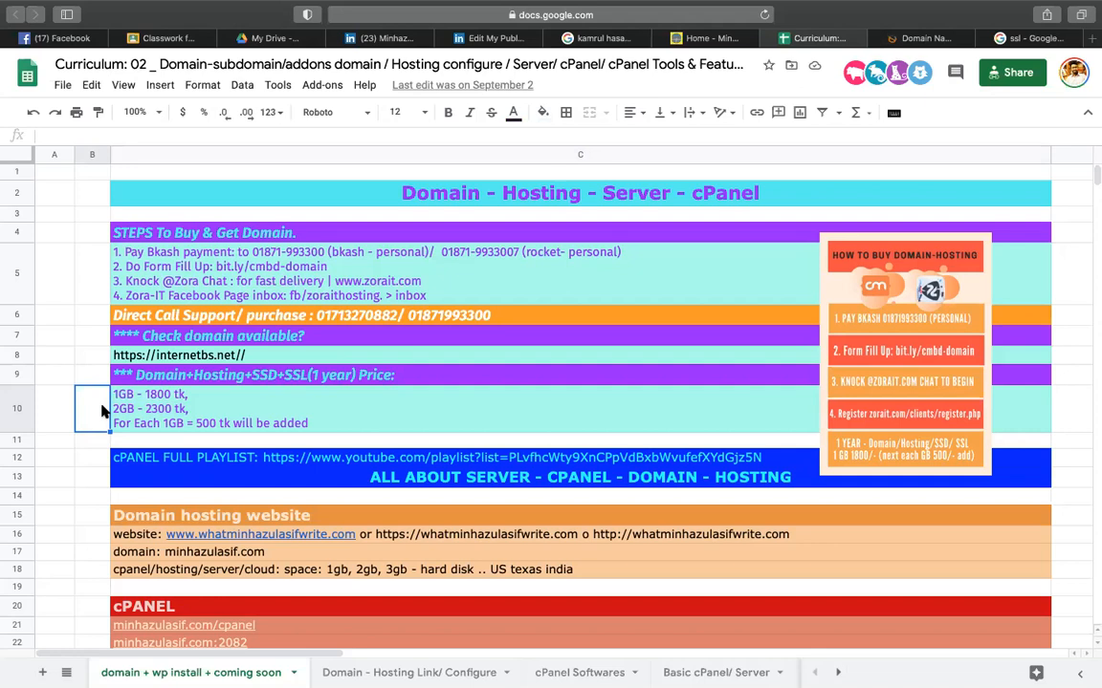
pyautogui.click(292, 374)
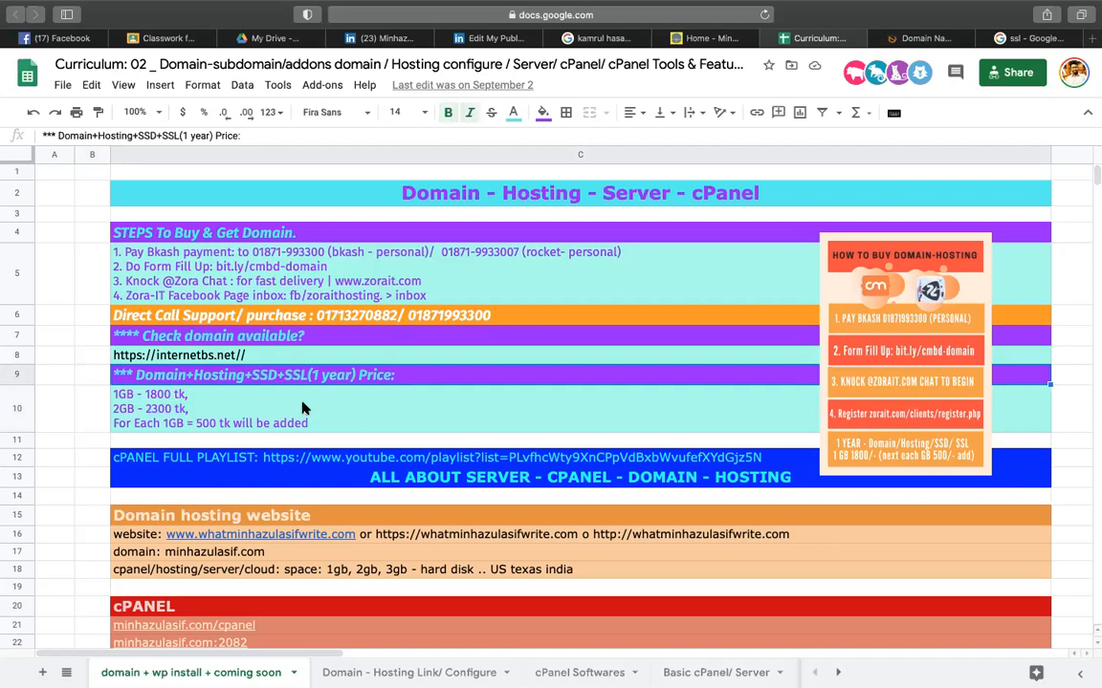
pyautogui.scroll(-6, 302, 409)
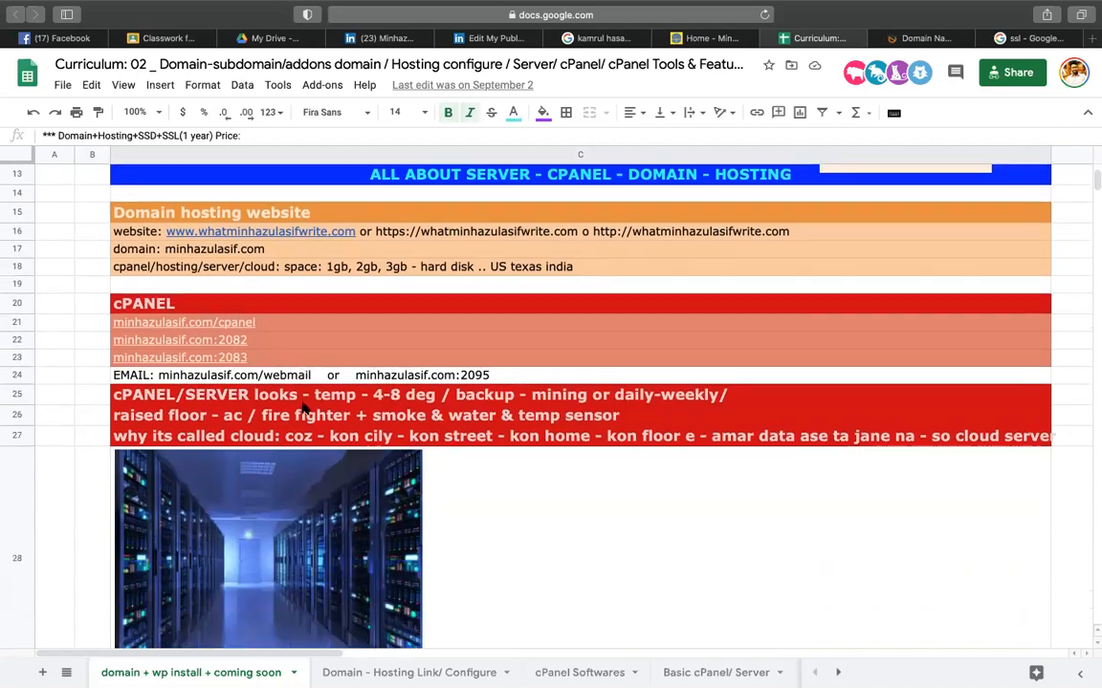
pyautogui.scroll(-10, 302, 409)
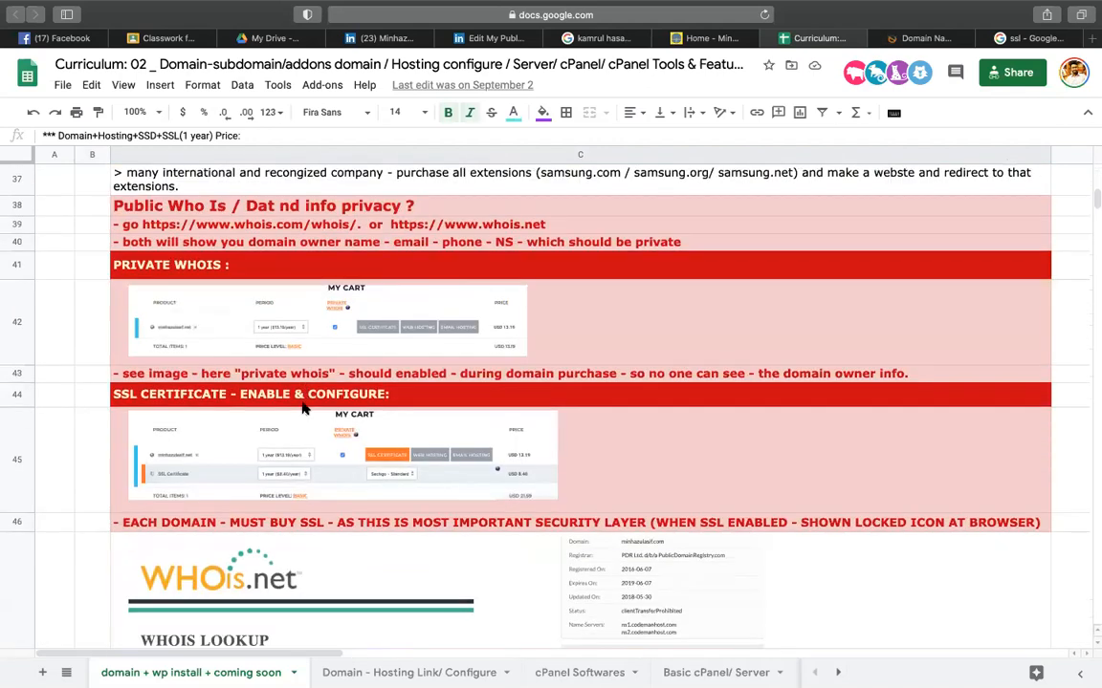
pyautogui.scroll(-1, 302, 409)
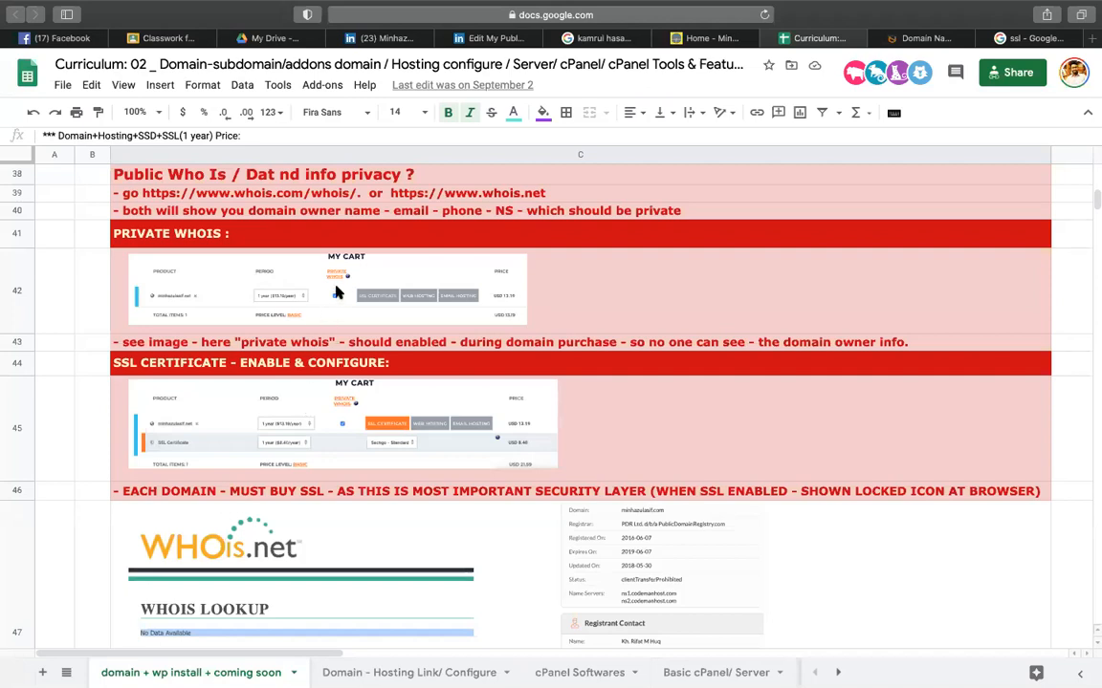
pyautogui.doubleClick(225, 196)
pyautogui.moveTo(196, 195); pyautogui.dragTo(353, 197)
pyautogui.press('super+c')
pyautogui.press('super+t')
pyautogui.press('super+v')
pyautogui.press('Return')
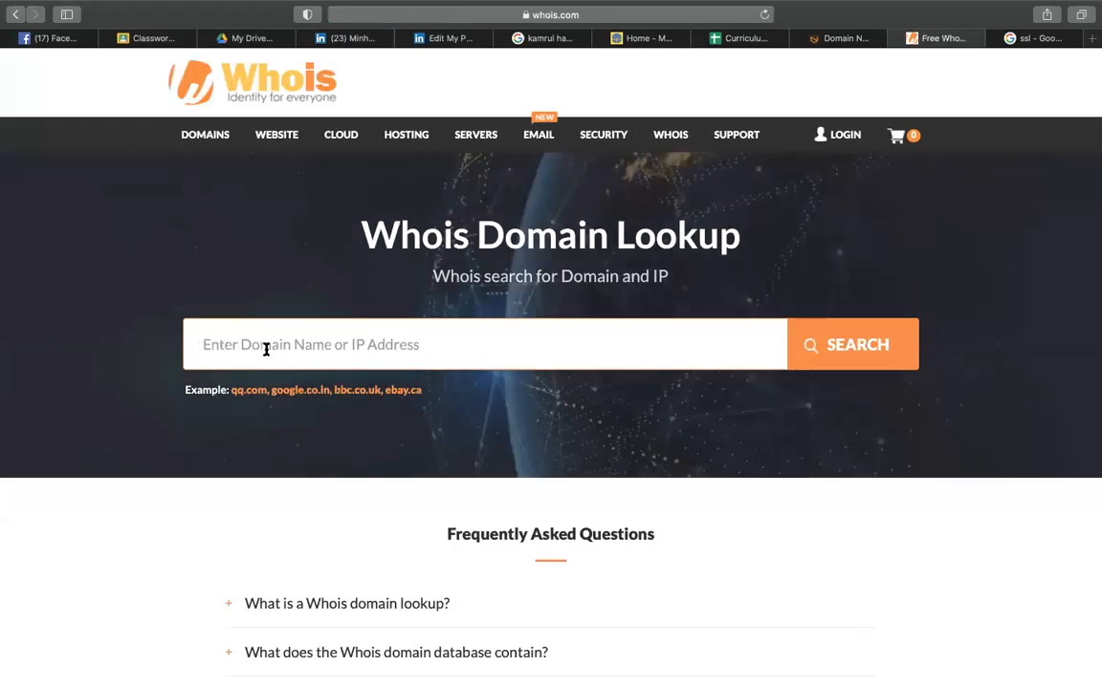
# - Look up a name-based .com domain on whois.com and solve the reCAPTCHA car challenge
pyautogui.write('mihazulasif.com')
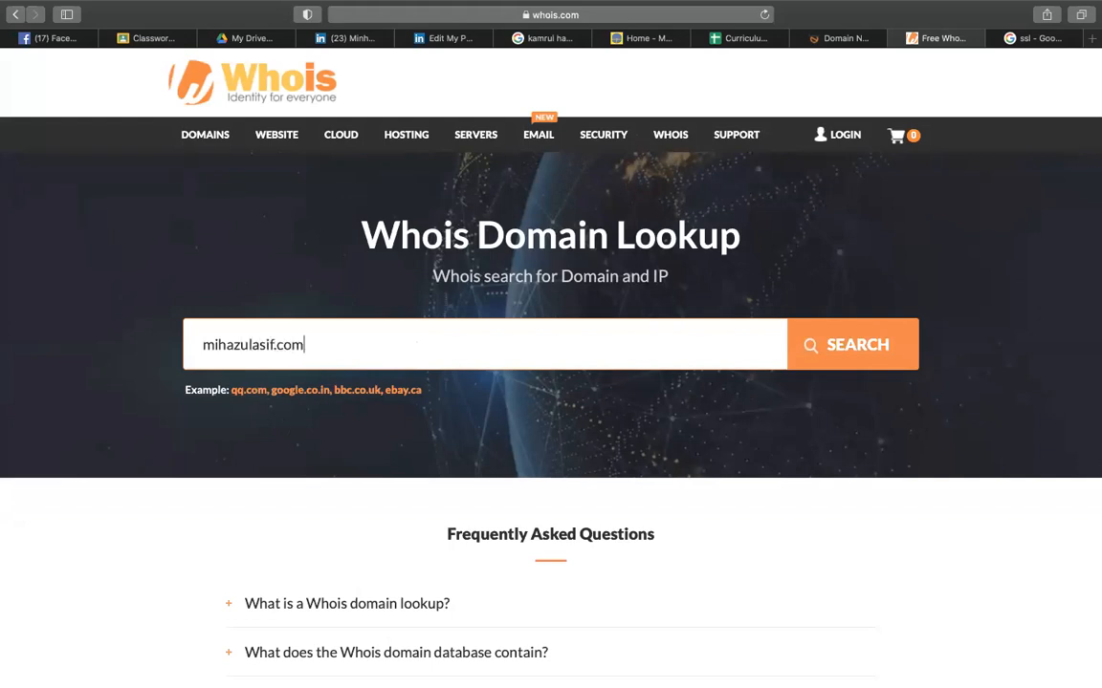
pyautogui.click(855, 366)
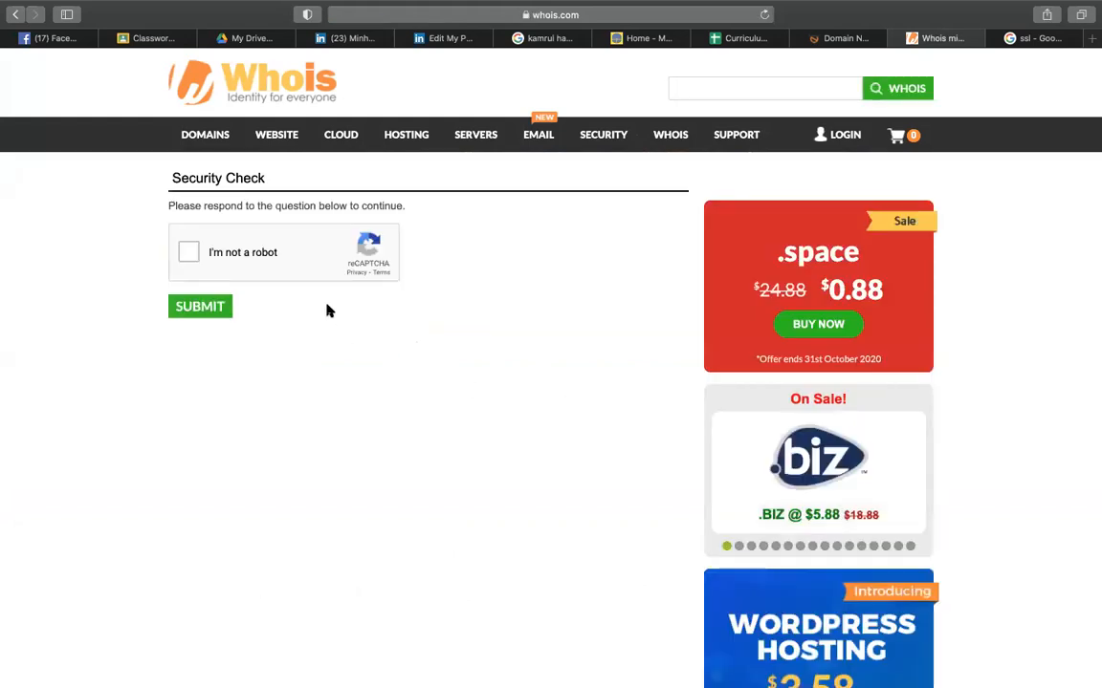
pyautogui.click(179, 250)
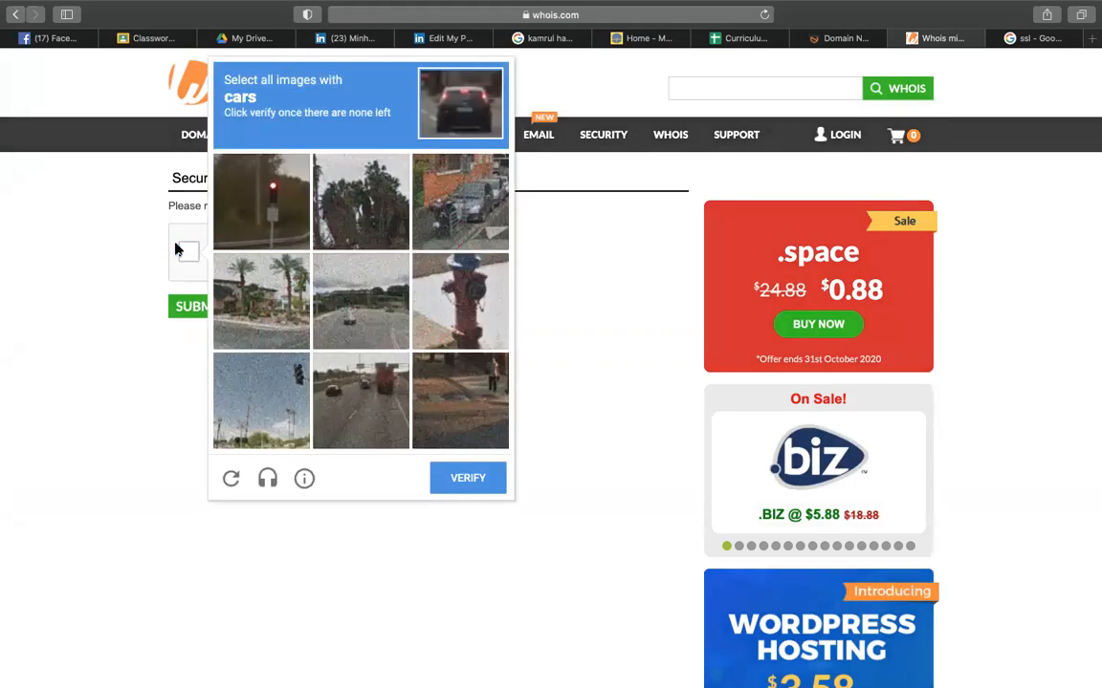
pyautogui.click(364, 372)
pyautogui.click(362, 301)
pyautogui.click(468, 226)
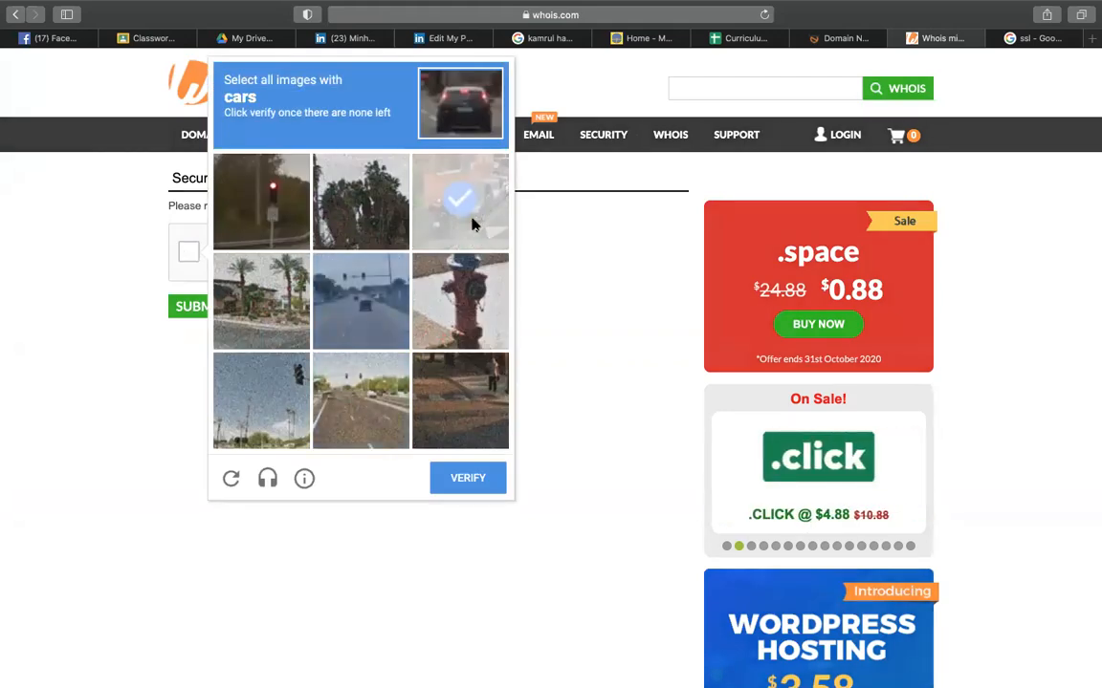
pyautogui.click(471, 225)
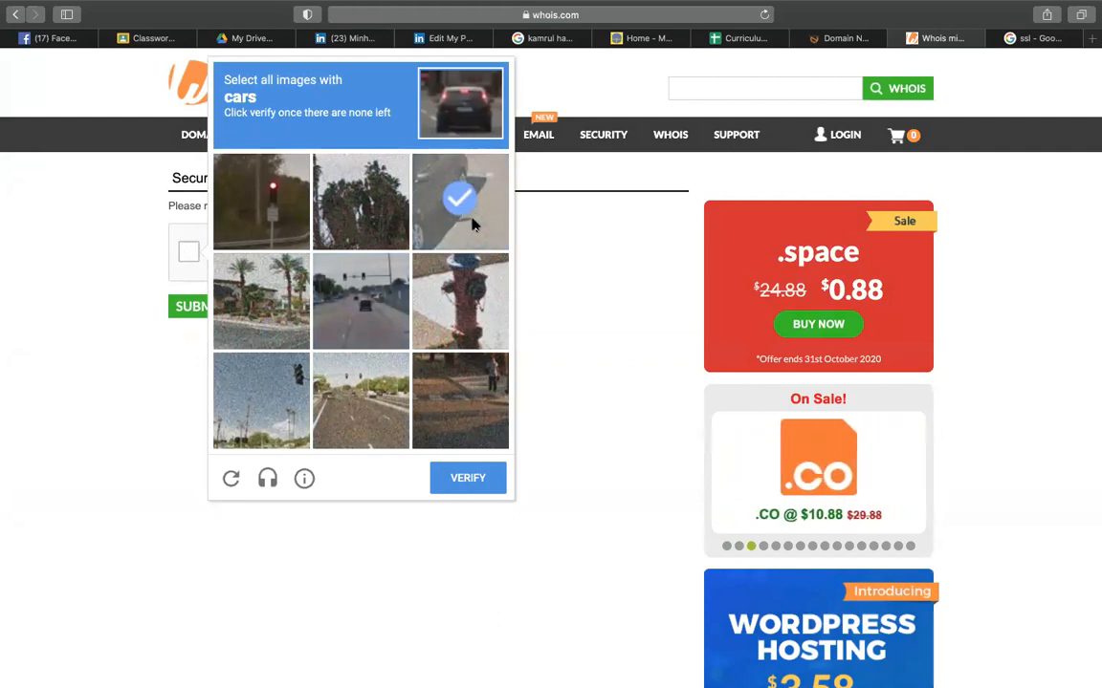
pyautogui.click(471, 224)
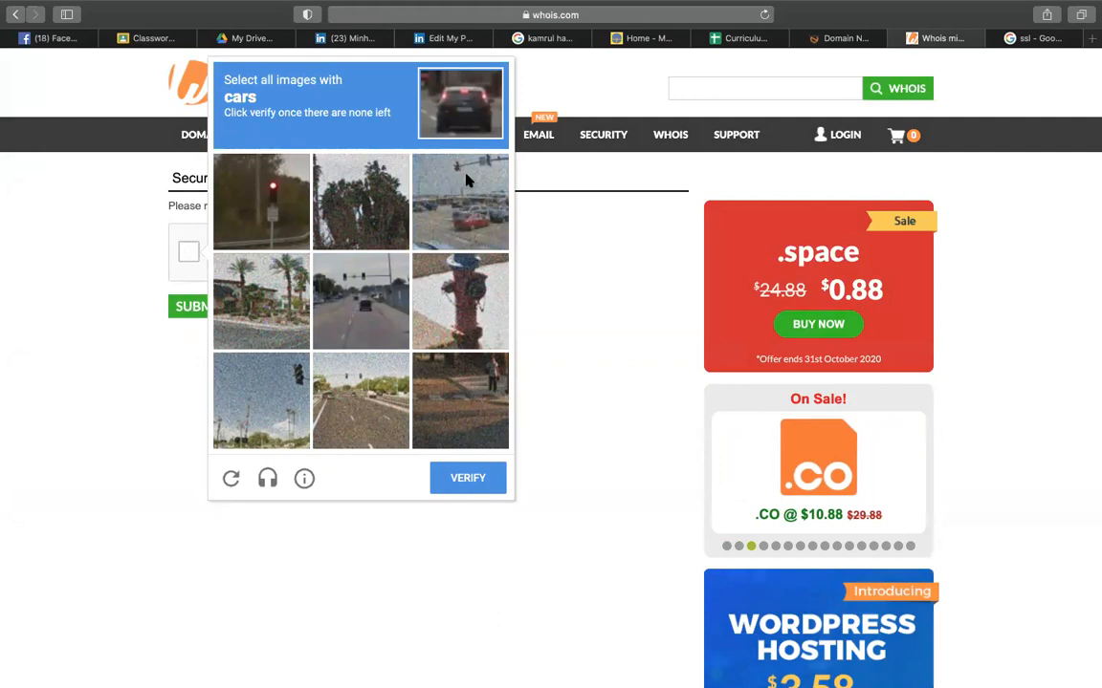
pyautogui.click(467, 180)
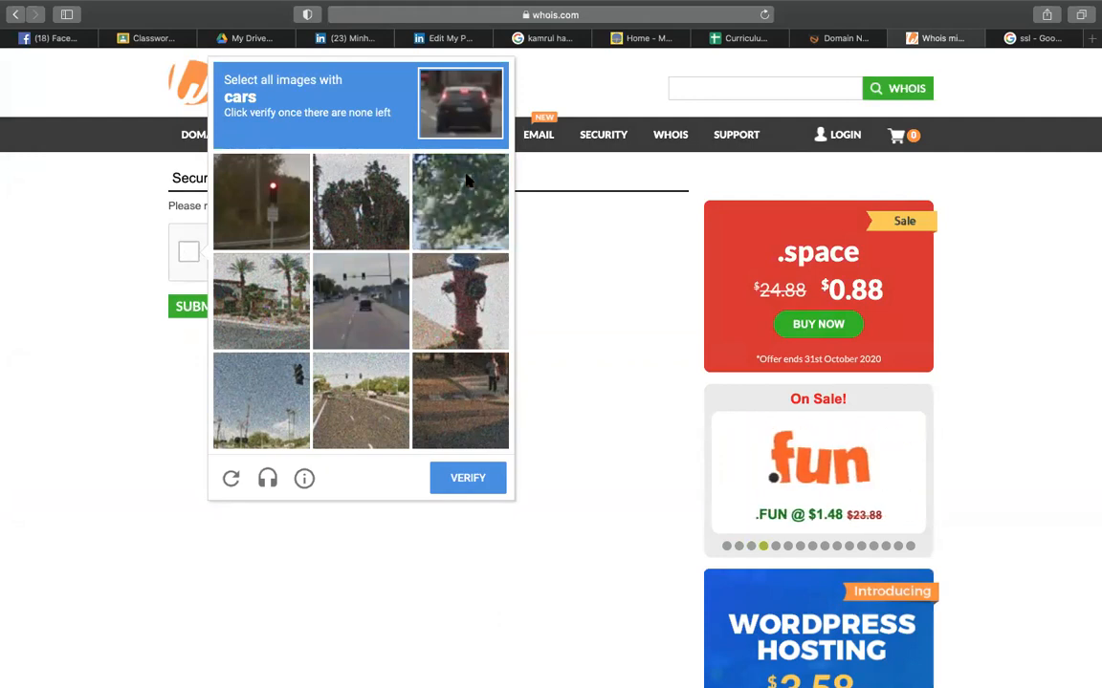
pyautogui.click(380, 427)
pyautogui.click(456, 484)
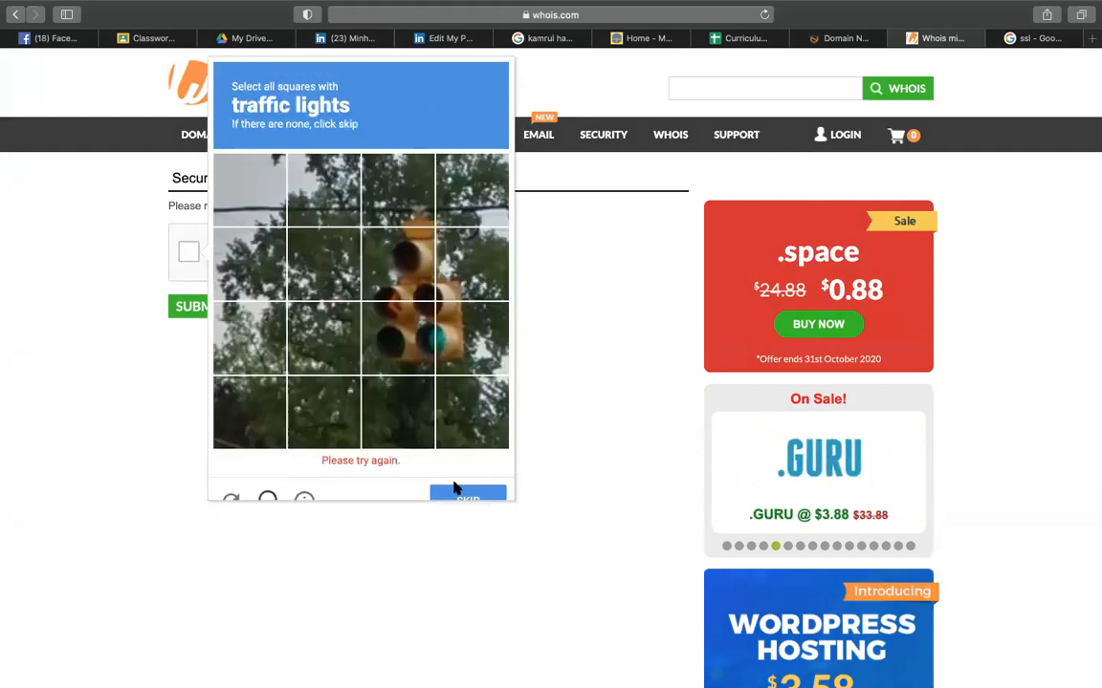
# - Finish the traffic-light and red-car reCAPTCHA challenges to show the domain available at $9.88
pyautogui.click(377, 256)
pyautogui.click(382, 321)
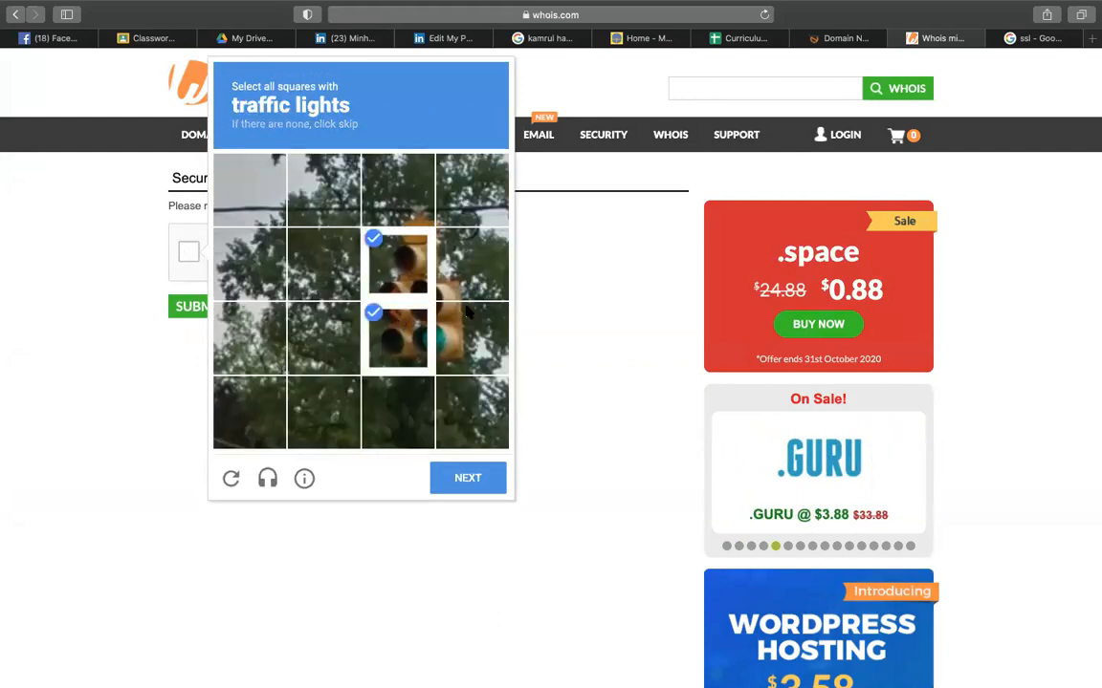
pyautogui.click(468, 311)
pyautogui.click(469, 256)
pyautogui.click(443, 485)
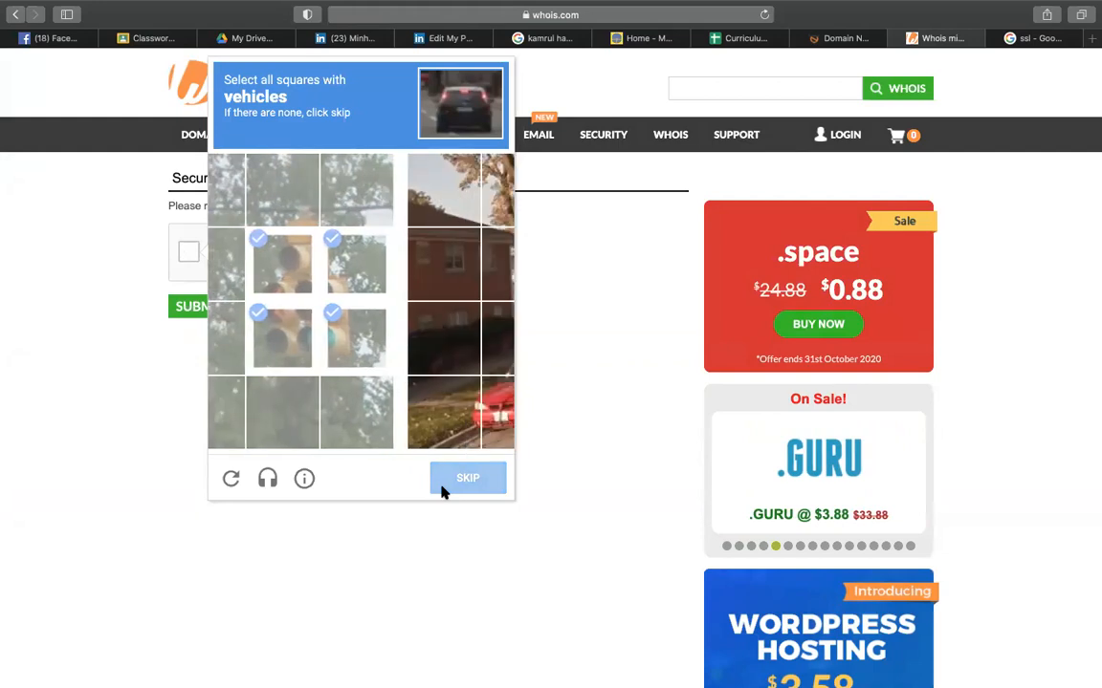
pyautogui.click(324, 411)
pyautogui.click(323, 339)
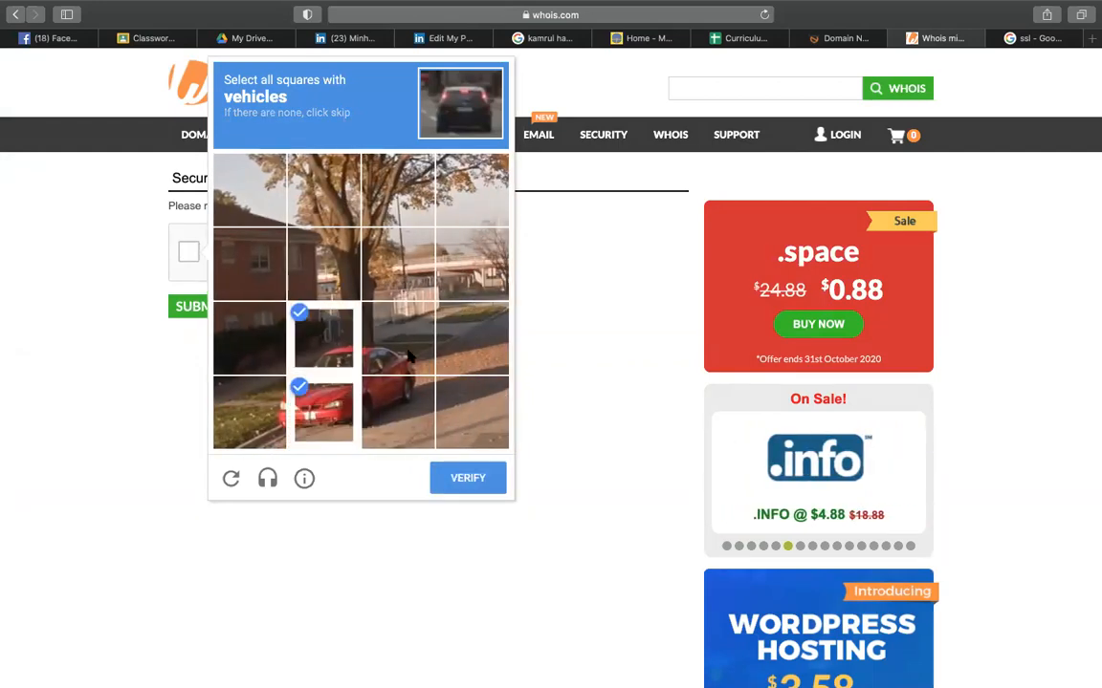
pyautogui.click(406, 353)
pyautogui.click(400, 411)
pyautogui.click(462, 478)
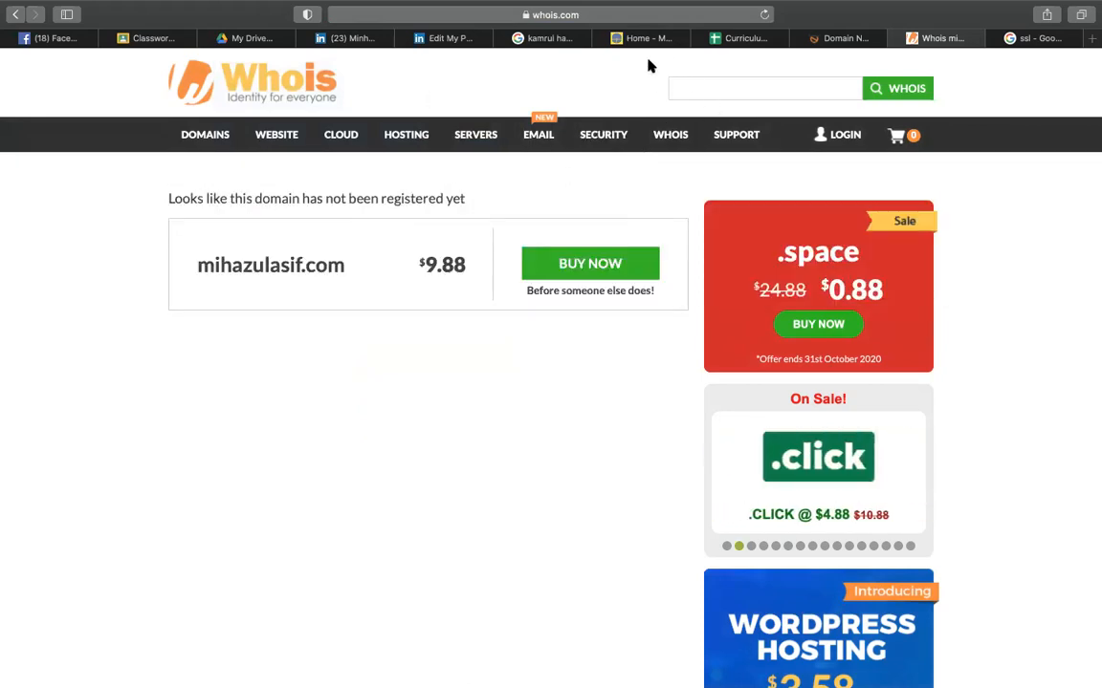
# - Correct the spelling of the presenter's name domain and look up its .com whois record
pyautogui.click(535, 15)
pyautogui.click(577, 14)
pyautogui.press('BackSpace')
pyautogui.press('BackSpace')
pyautogui.press('BackSpace')
pyautogui.press('BackSpace')
pyautogui.press('BackSpace')
pyautogui.press('BackSpace')
pyautogui.press('BackSpace')
pyautogui.press('BackSpace')
pyautogui.press('BackSpace')
pyautogui.press('BackSpace')
pyautogui.press('BackSpace')
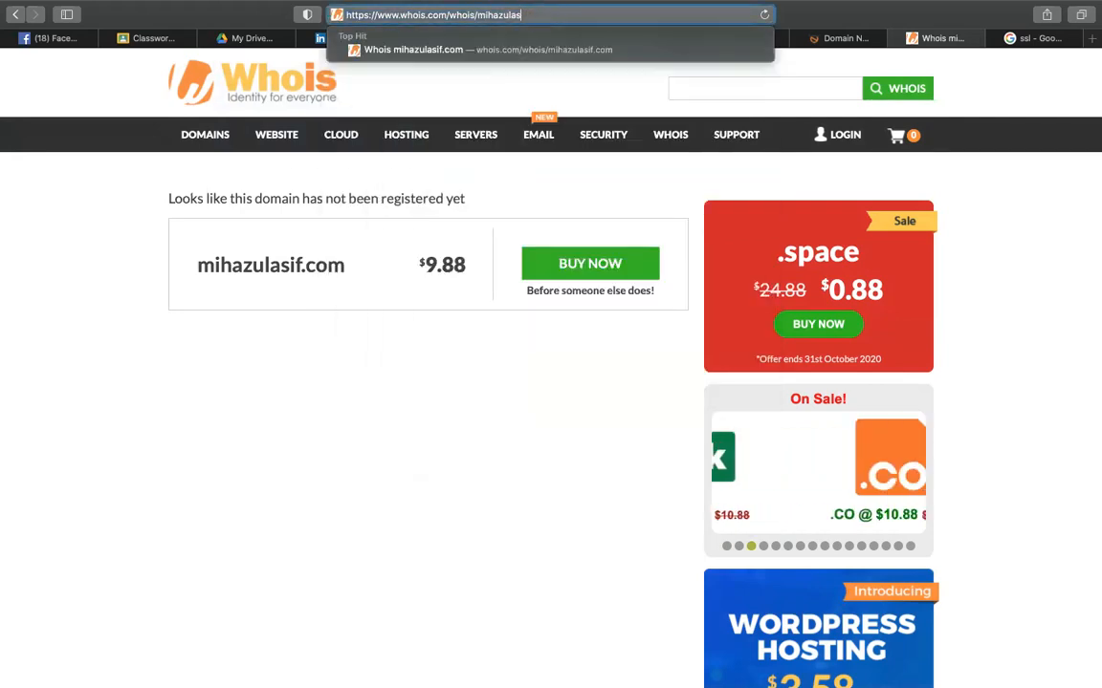
pyautogui.press('BackSpace')
pyautogui.press('BackSpace')
pyautogui.write('n')
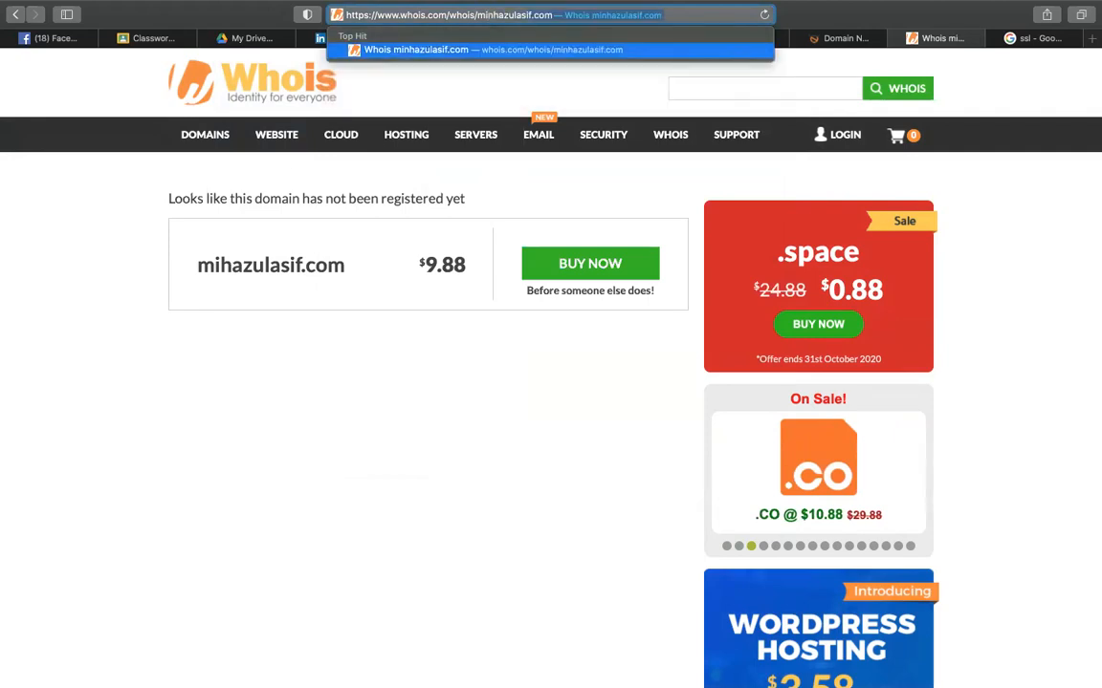
pyautogui.press('Return')
pyautogui.moveTo(283, 343)
pyautogui.scroll(-3, 388, 512)
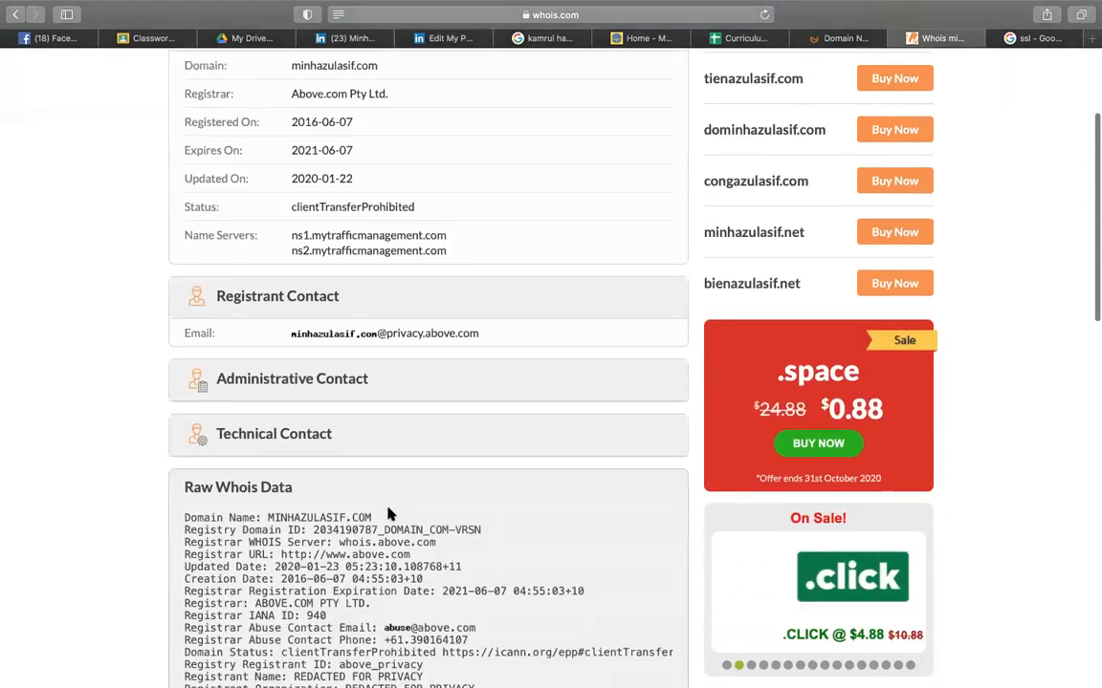
pyautogui.scroll(3, 388, 511)
# - Check the .net and .me versions of the same name domain on whois.com
pyautogui.click(659, 16)
pyautogui.click(598, 16)
pyautogui.press('BackSpace')
pyautogui.press('BackSpace')
pyautogui.press('BackSpace')
pyautogui.write('nhazulasif.net')
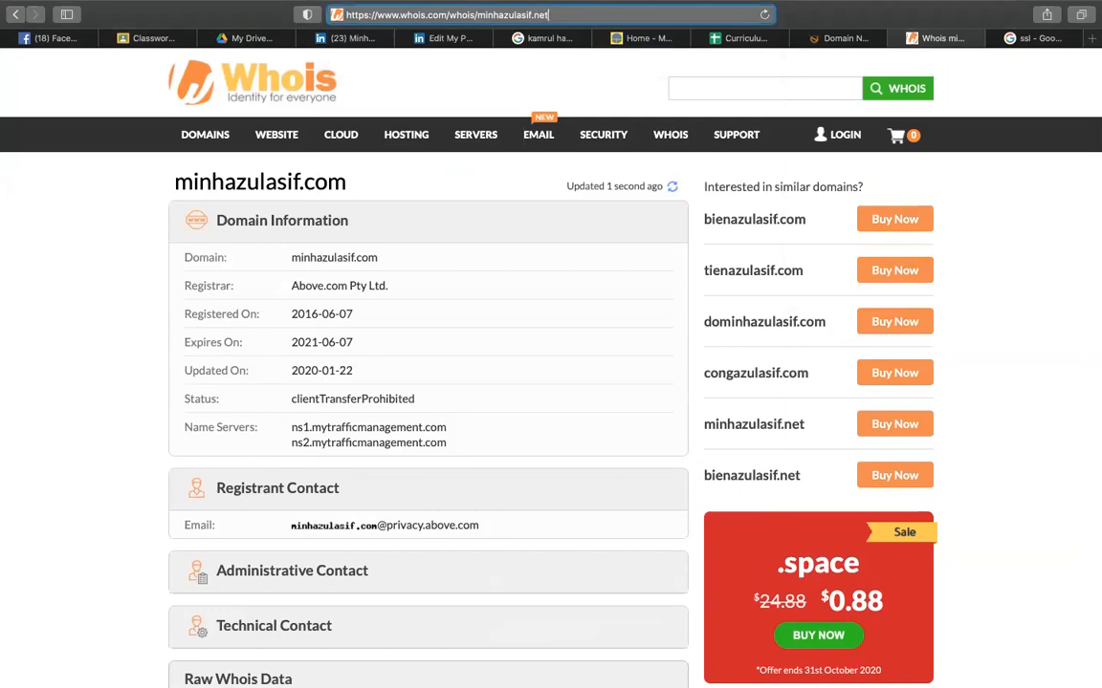
pyautogui.press('Return')
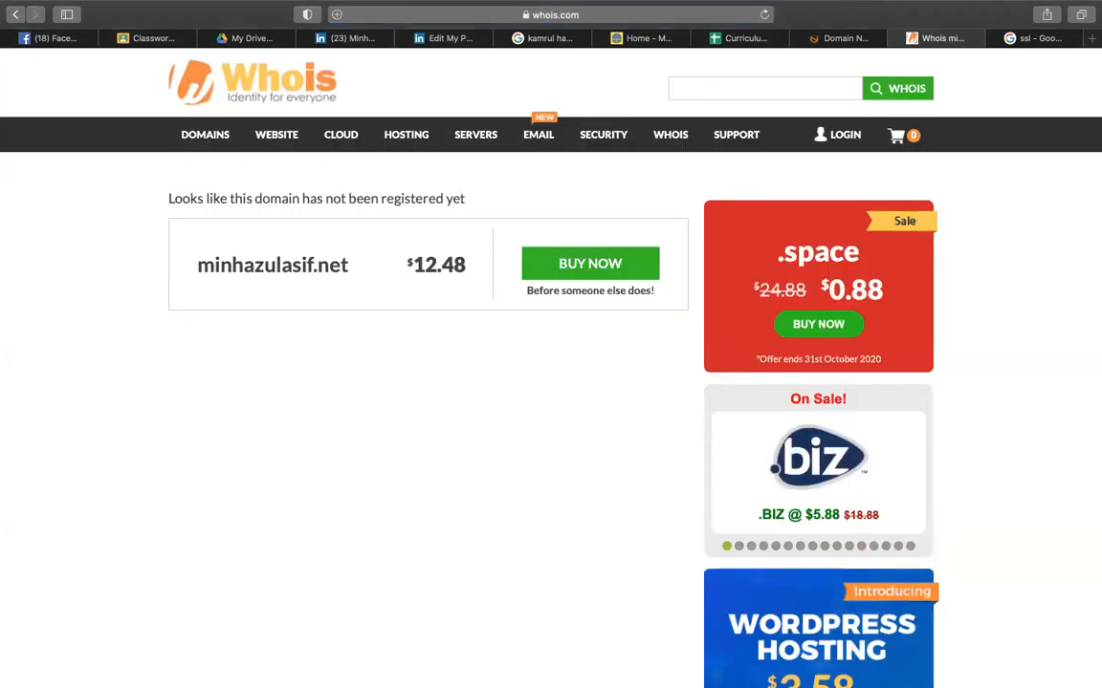
pyautogui.click(585, 15)
pyautogui.click(585, 15)
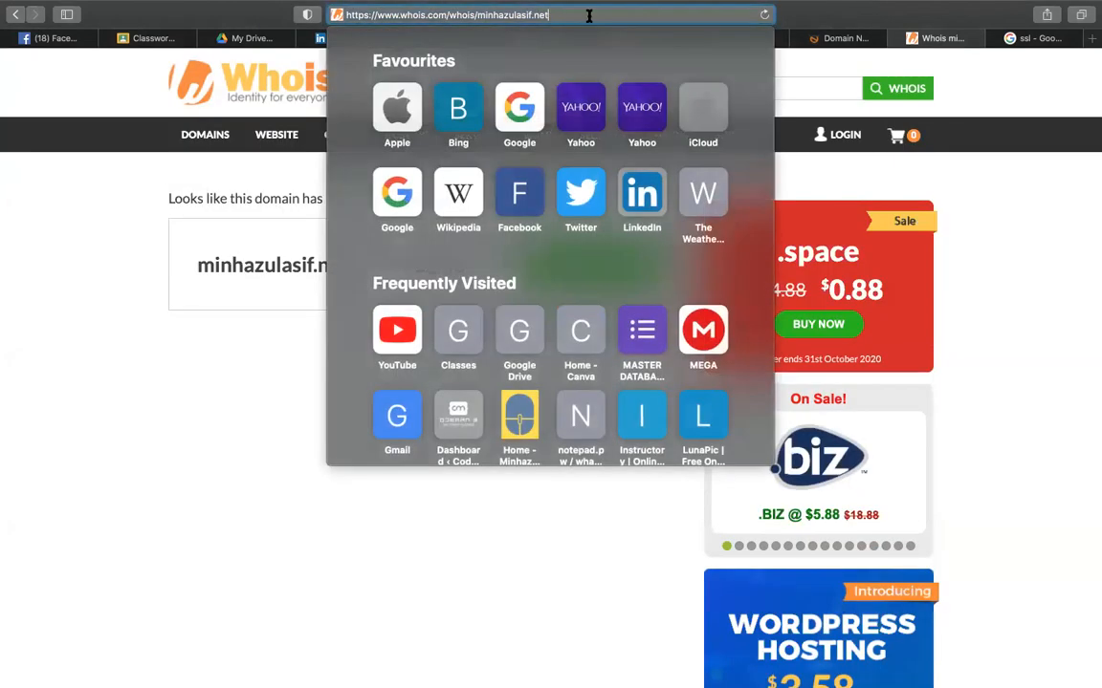
pyautogui.press('BackSpace')
pyautogui.press('BackSpace')
pyautogui.press('BackSpace')
pyautogui.write('me')
pyautogui.press('Return')
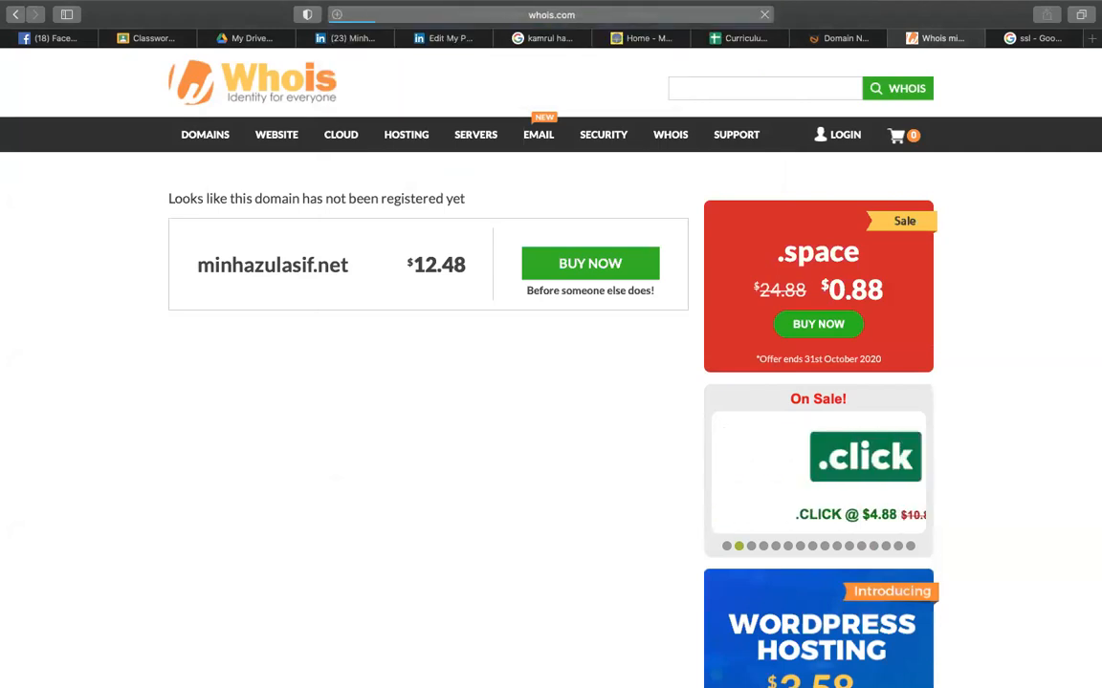
# - Look up the whois record for codemanhost.com and scroll through it
pyautogui.click(587, 20)
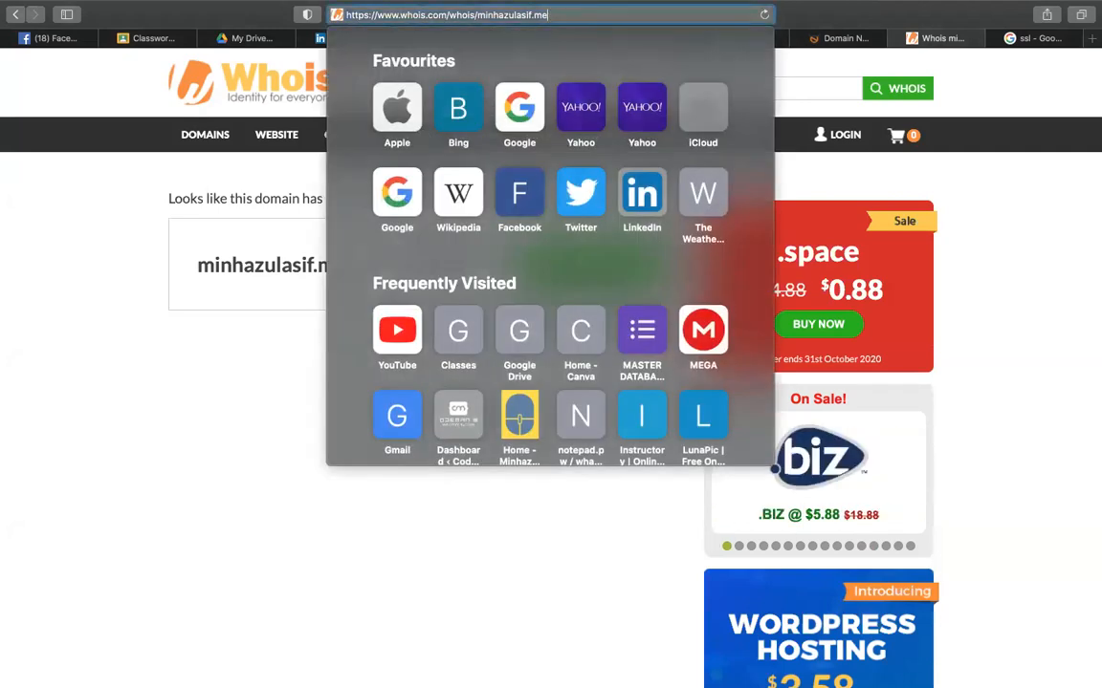
pyautogui.click(587, 19)
pyautogui.press('BackSpace')
pyautogui.press('BackSpace')
pyautogui.press('BackSpace')
pyautogui.press('BackSpace')
pyautogui.press('BackSpace')
pyautogui.press('BackSpace')
pyautogui.press('BackSpace')
pyautogui.press('BackSpace')
pyautogui.press('BackSpace')
pyautogui.press('BackSpace')
pyautogui.press('BackSpace')
pyautogui.press('BackSpace')
pyautogui.press('BackSpace')
pyautogui.press('BackSpace')
pyautogui.press('BackSpace')
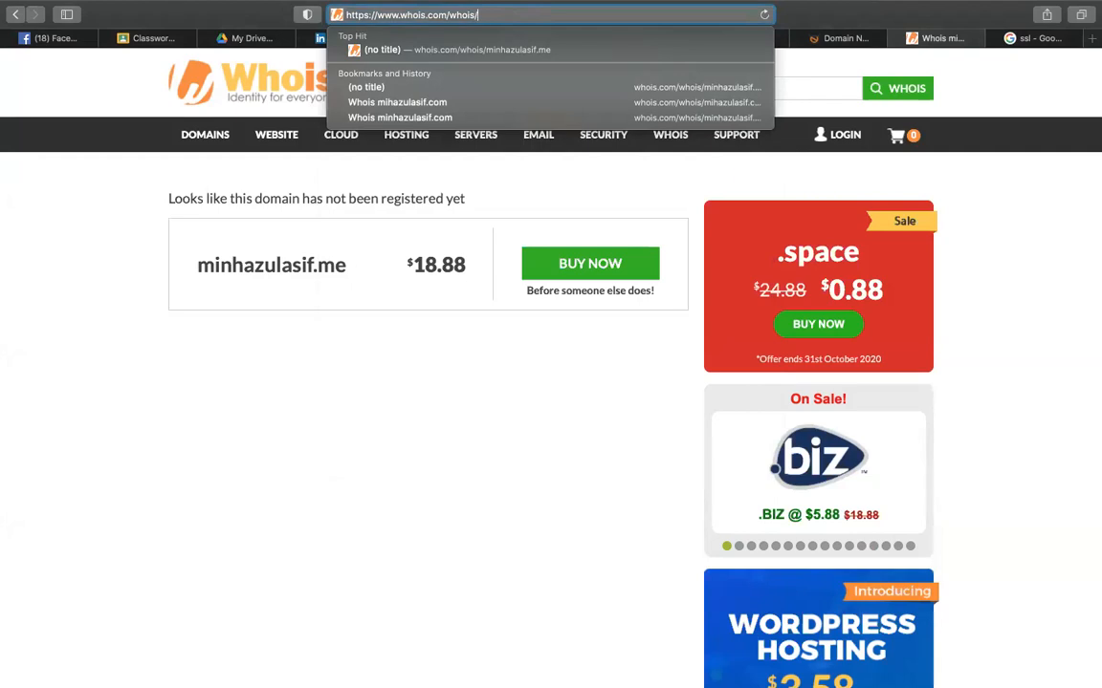
pyautogui.write('c')
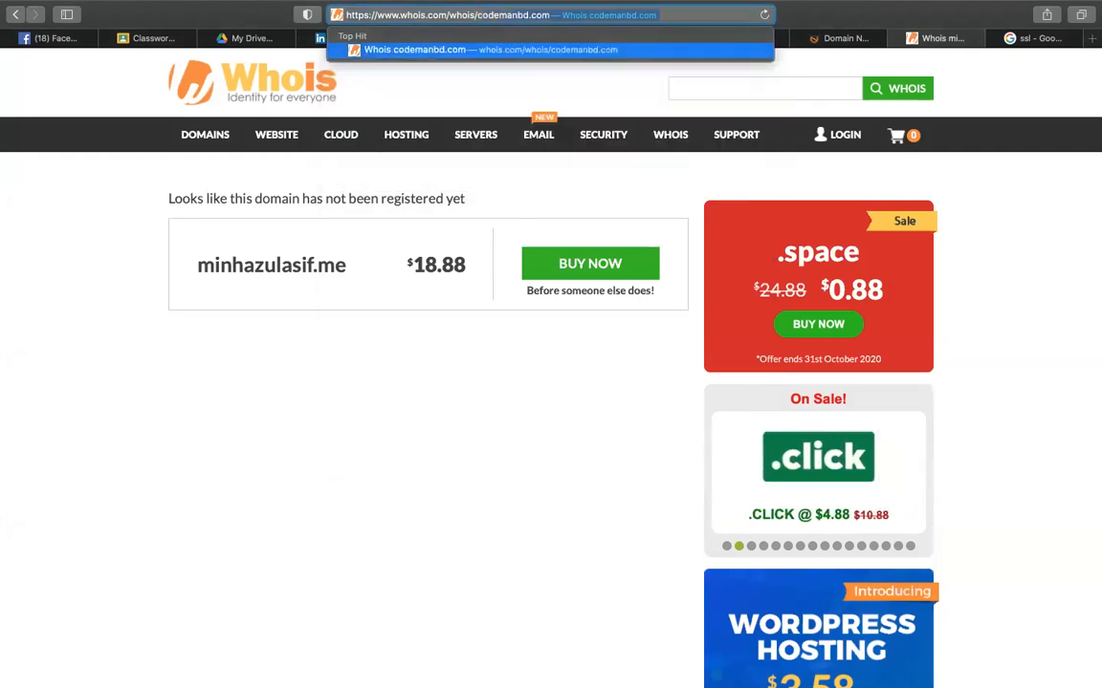
pyautogui.write('odemanhost.com')
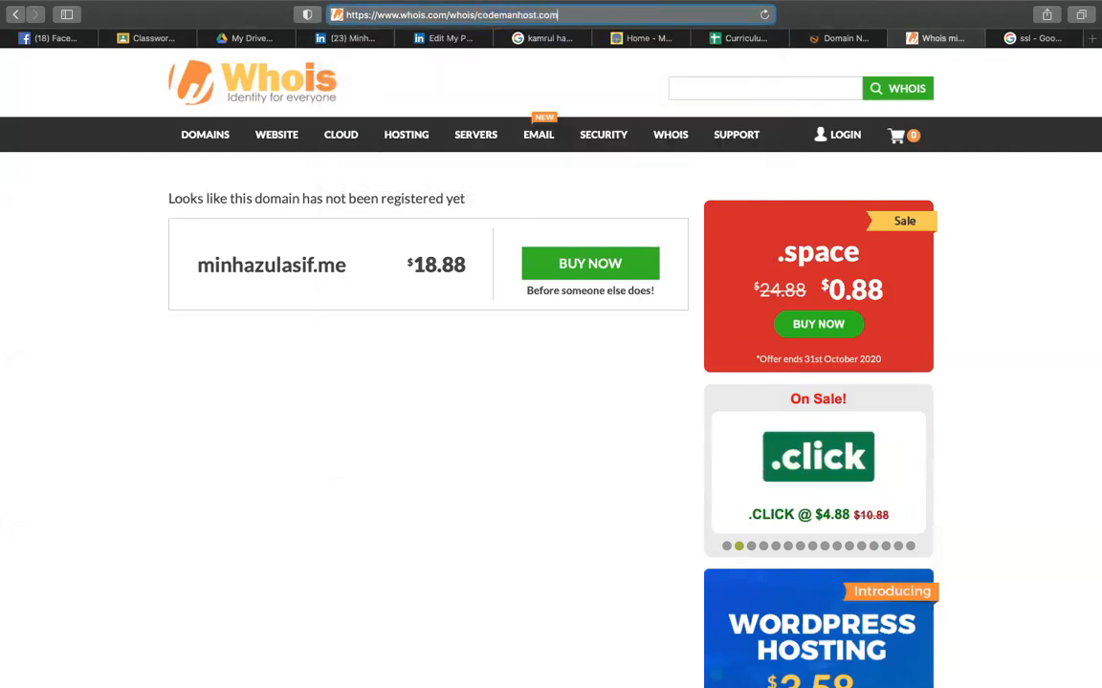
pyautogui.press('Return')
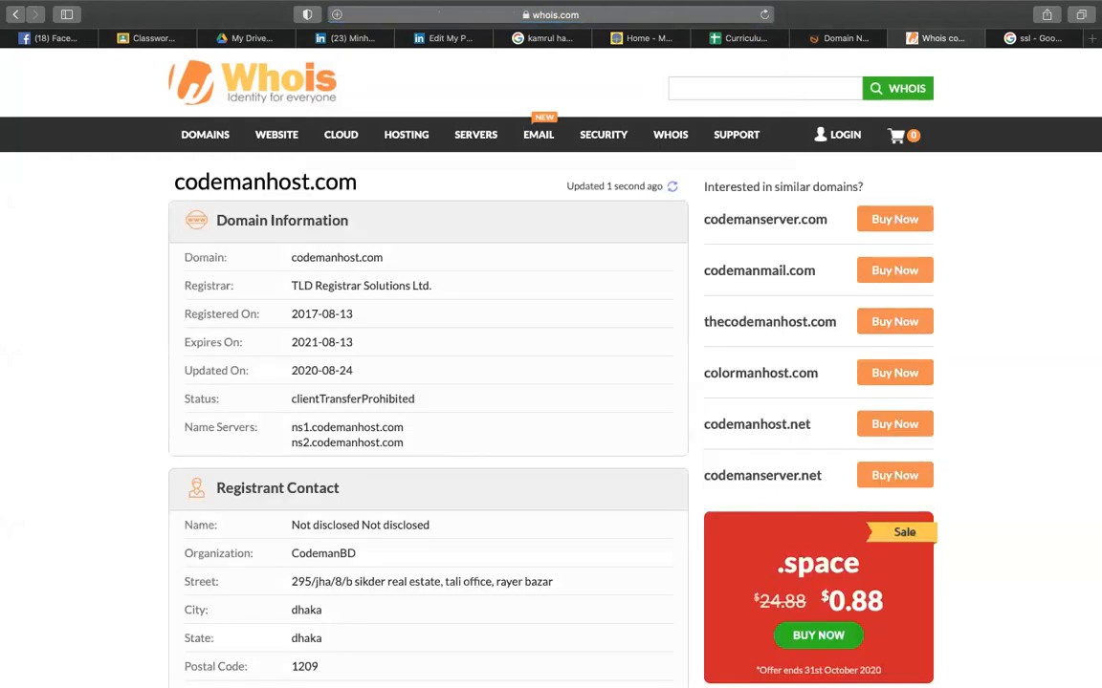
pyautogui.scroll(-5, 369, 295)
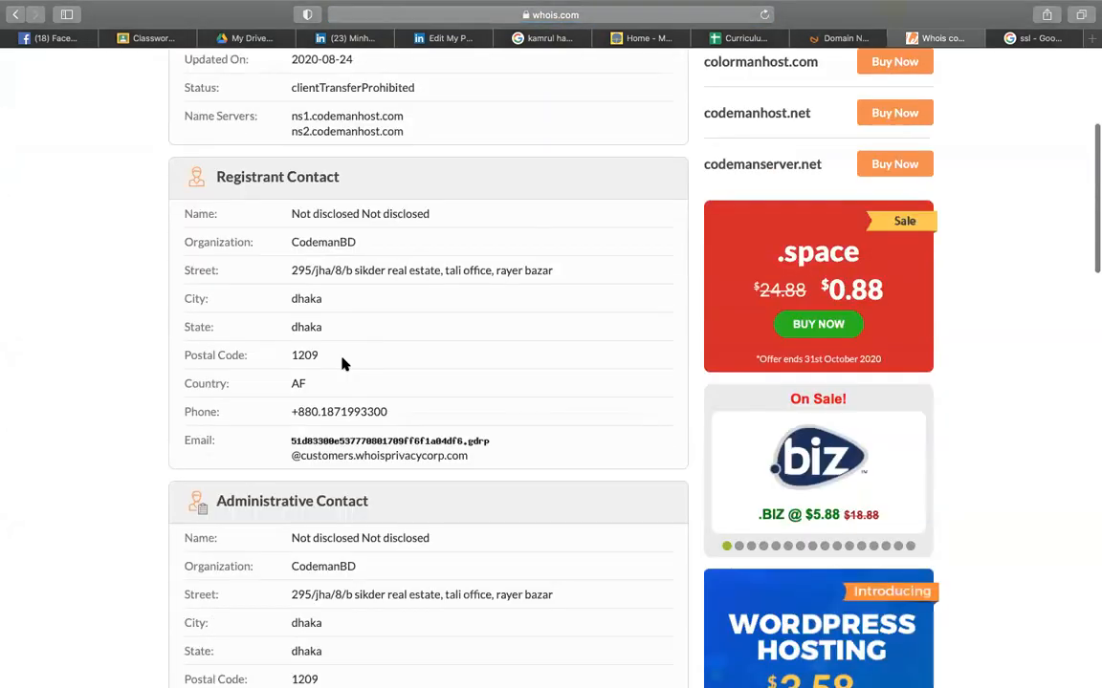
pyautogui.scroll(-4, 478, 357)
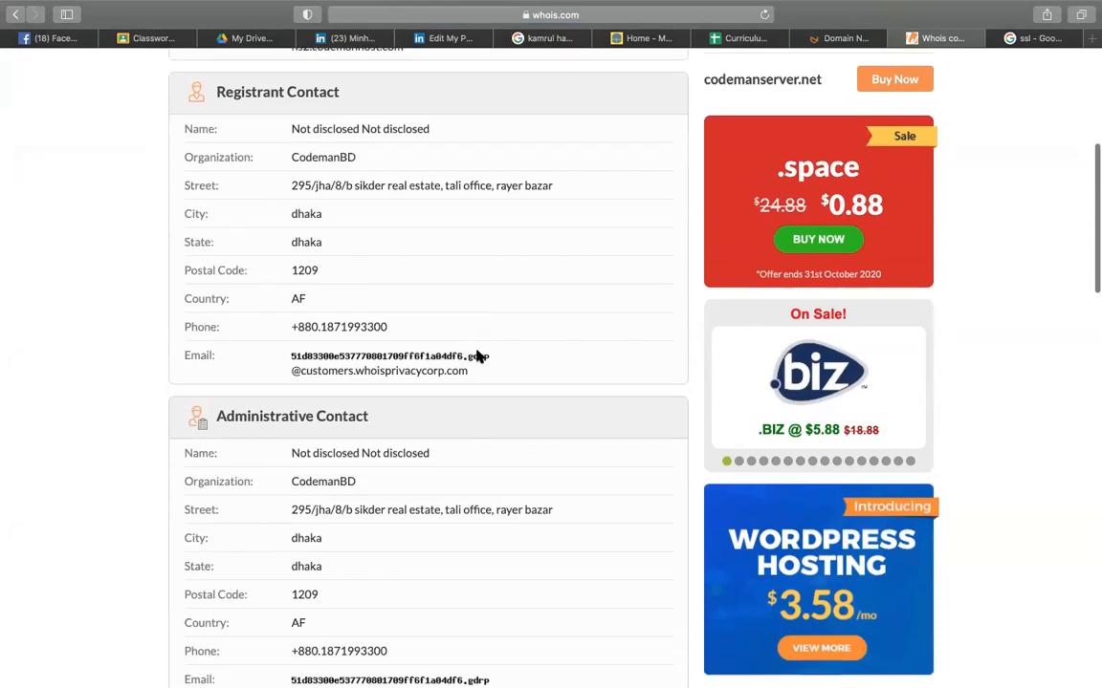
pyautogui.scroll(9, 478, 357)
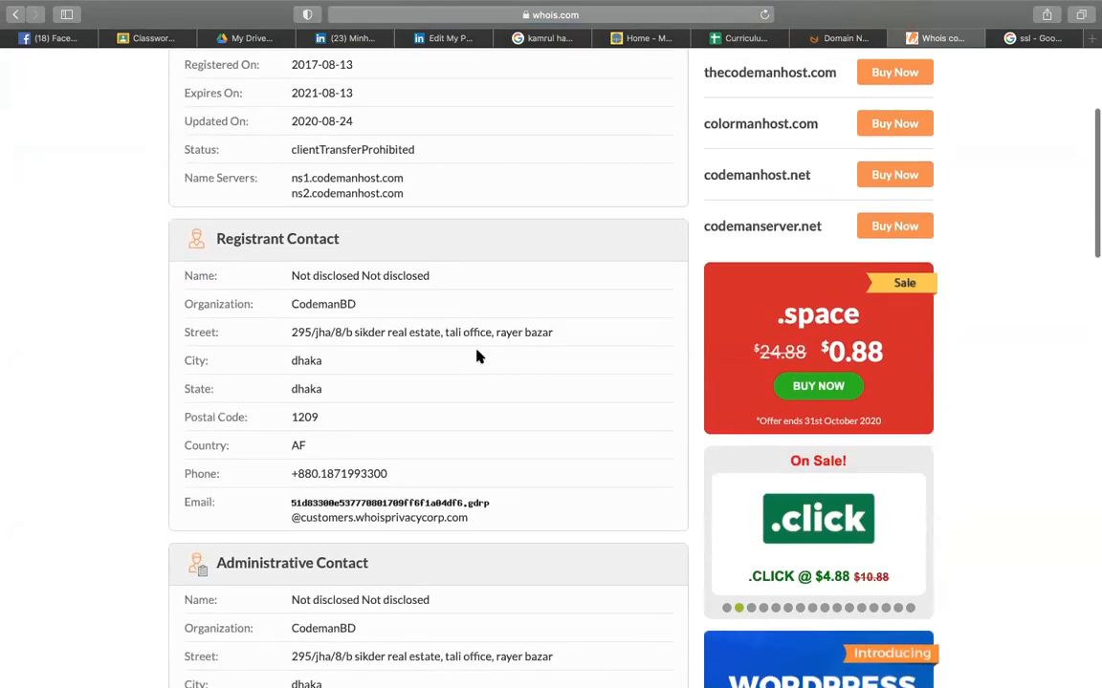
pyautogui.scroll(-6, 478, 357)
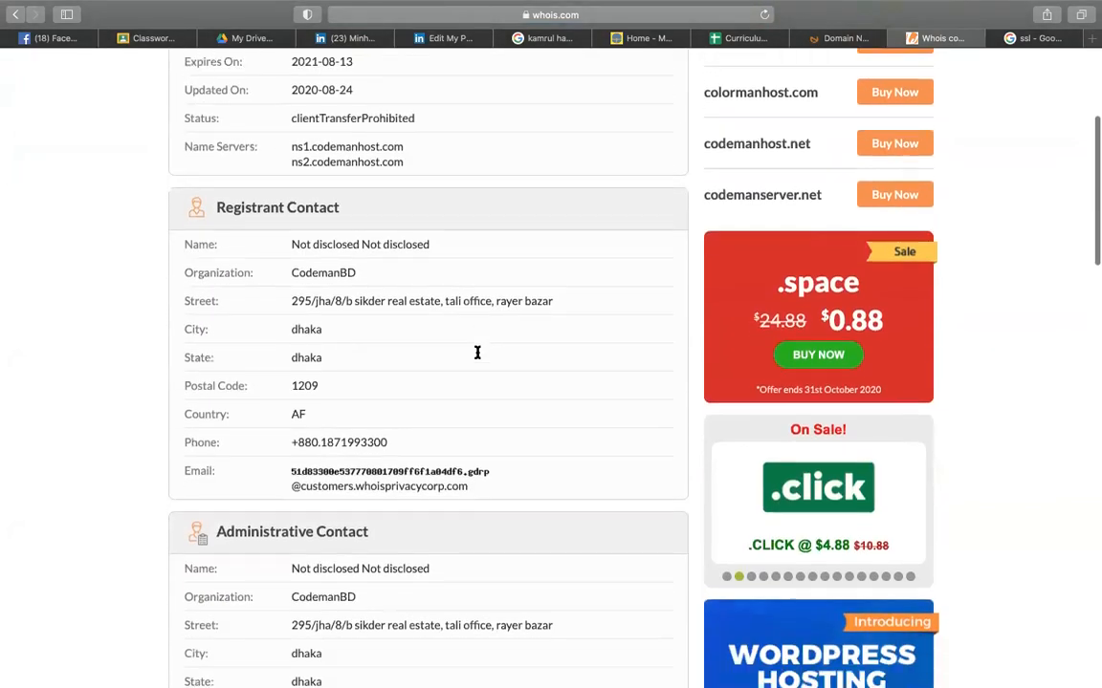
# - Highlight the registrant's phone number and the codemanhost.com domain name in the record
pyautogui.moveTo(293, 256); pyautogui.dragTo(388, 257)
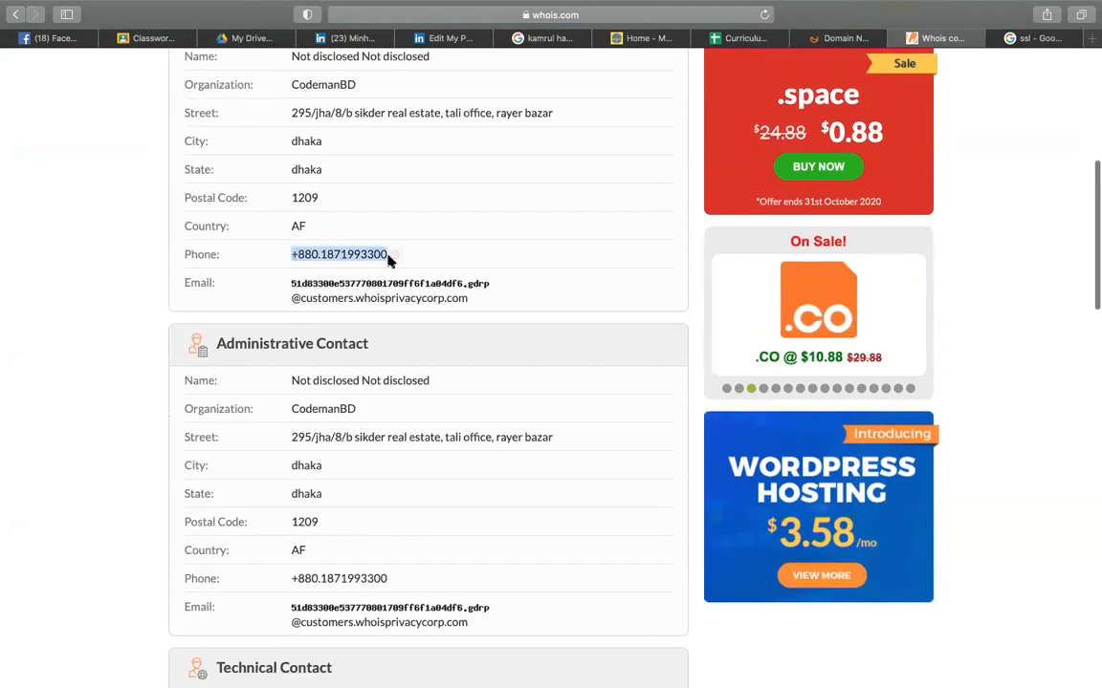
pyautogui.scroll(-1, 327, 378)
pyautogui.moveTo(220, 379); pyautogui.dragTo(580, 378)
pyautogui.scroll(15, 579, 380)
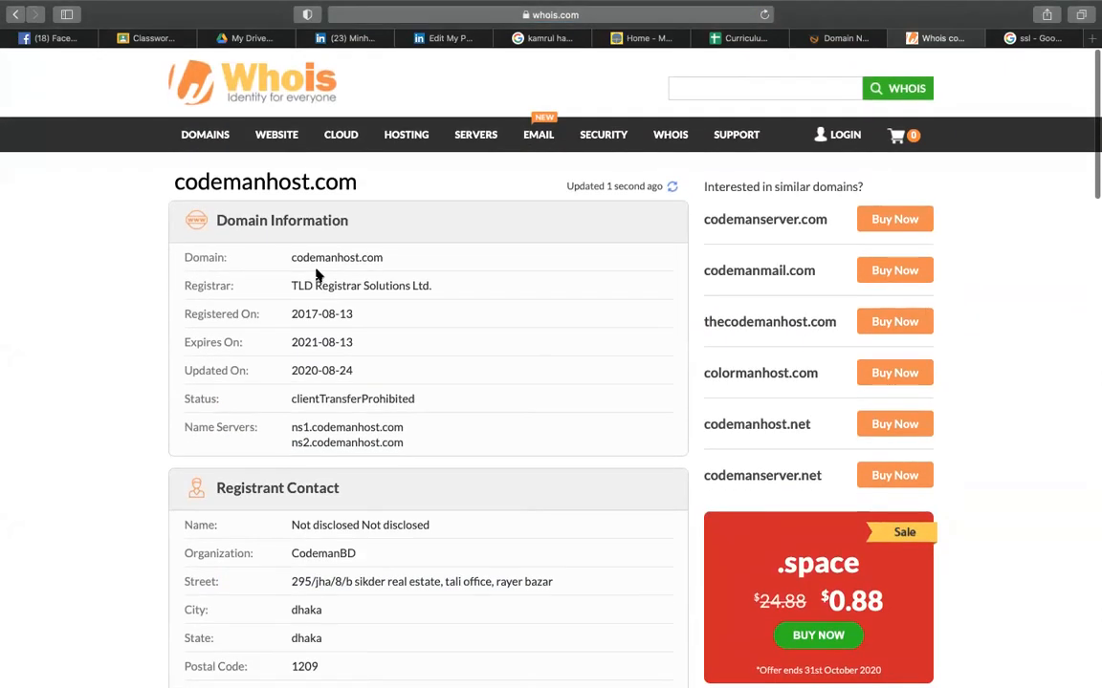
pyautogui.moveTo(291, 257); pyautogui.dragTo(411, 260)
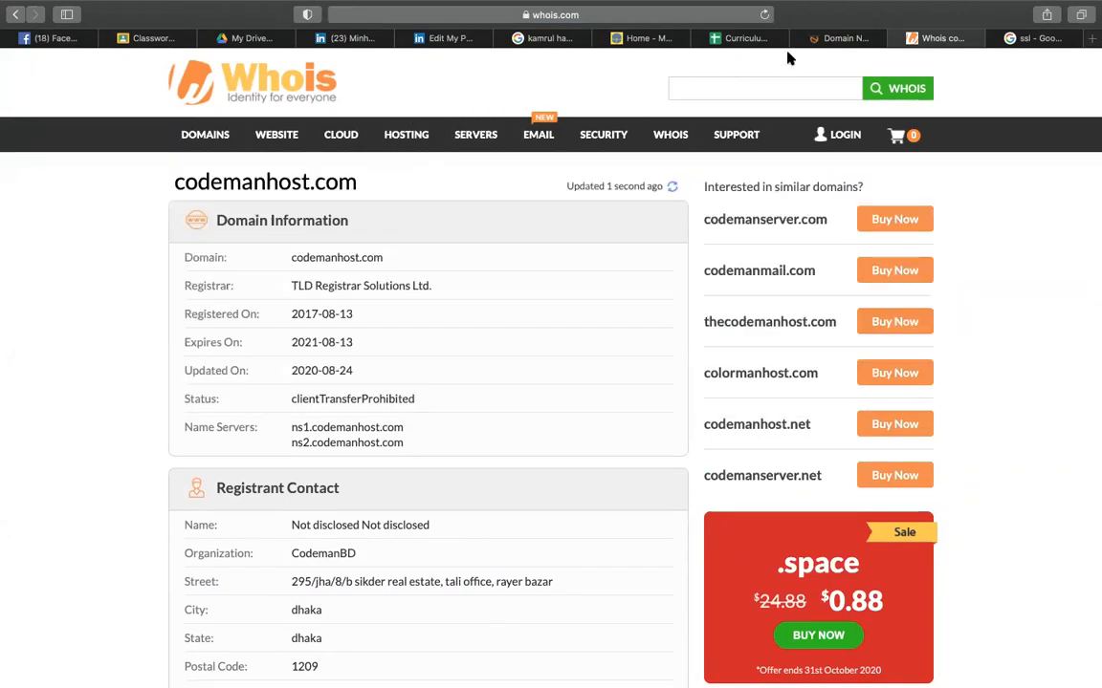
pyautogui.click(845, 38)
# - Add the .com domain to the internet.bs cart and enable Private Whois for it
pyautogui.click(775, 239)
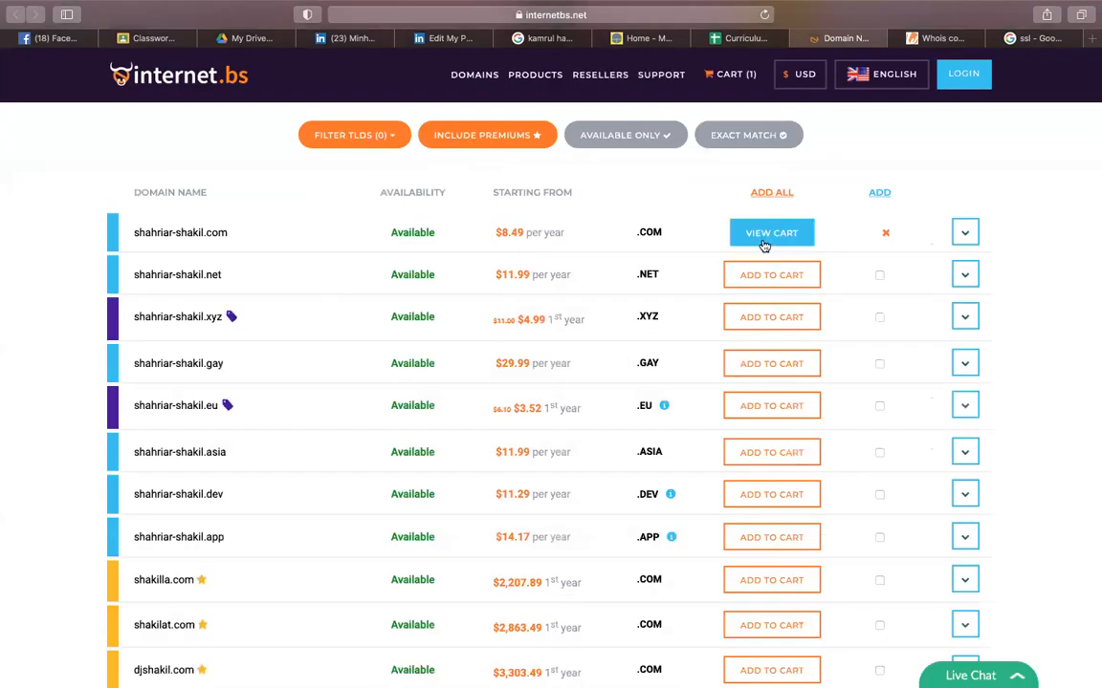
pyautogui.click(742, 240)
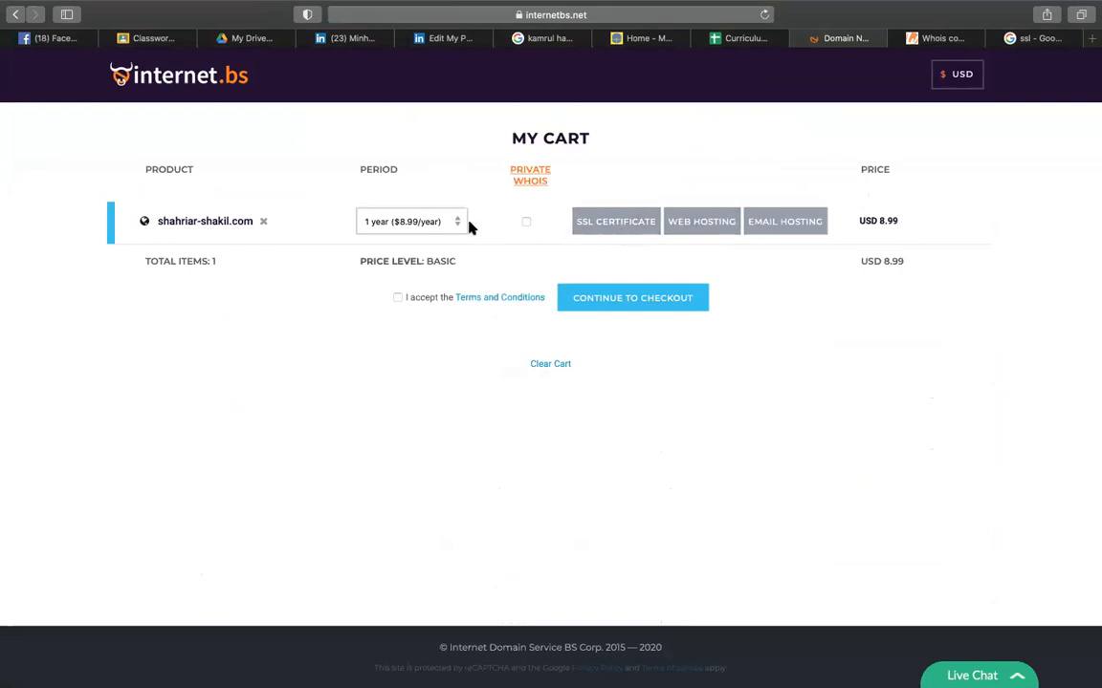
pyautogui.click(525, 223)
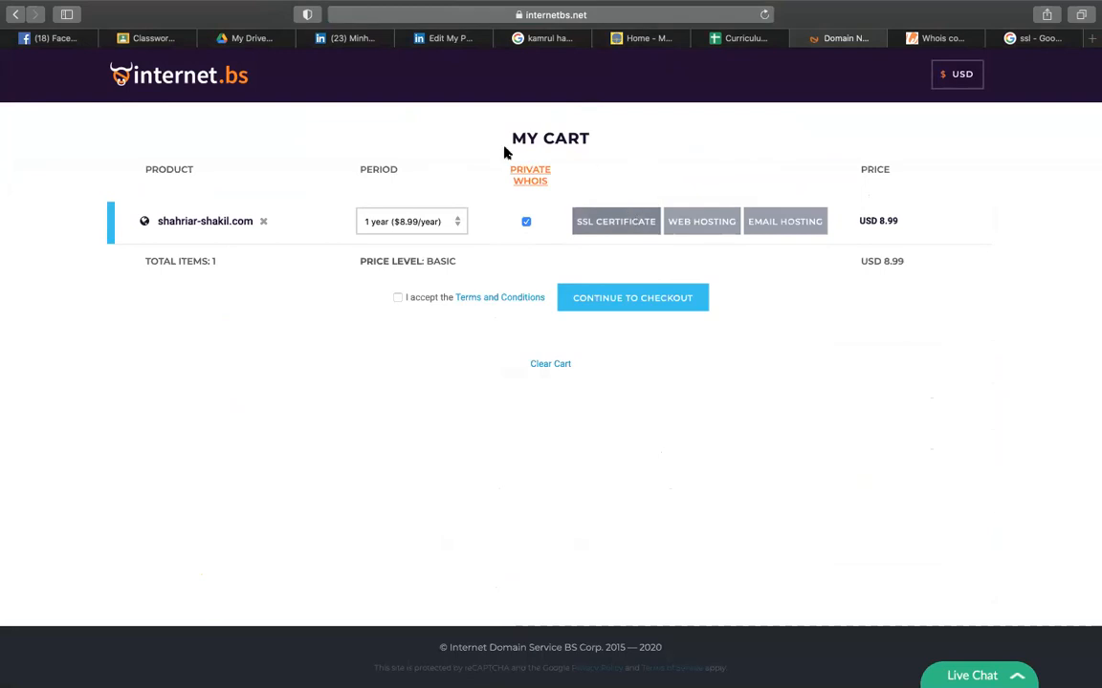
# - Switch back to the Curriculum sheet and scroll to the internet.bs domain-search rows near row 34
pyautogui.click(745, 46)
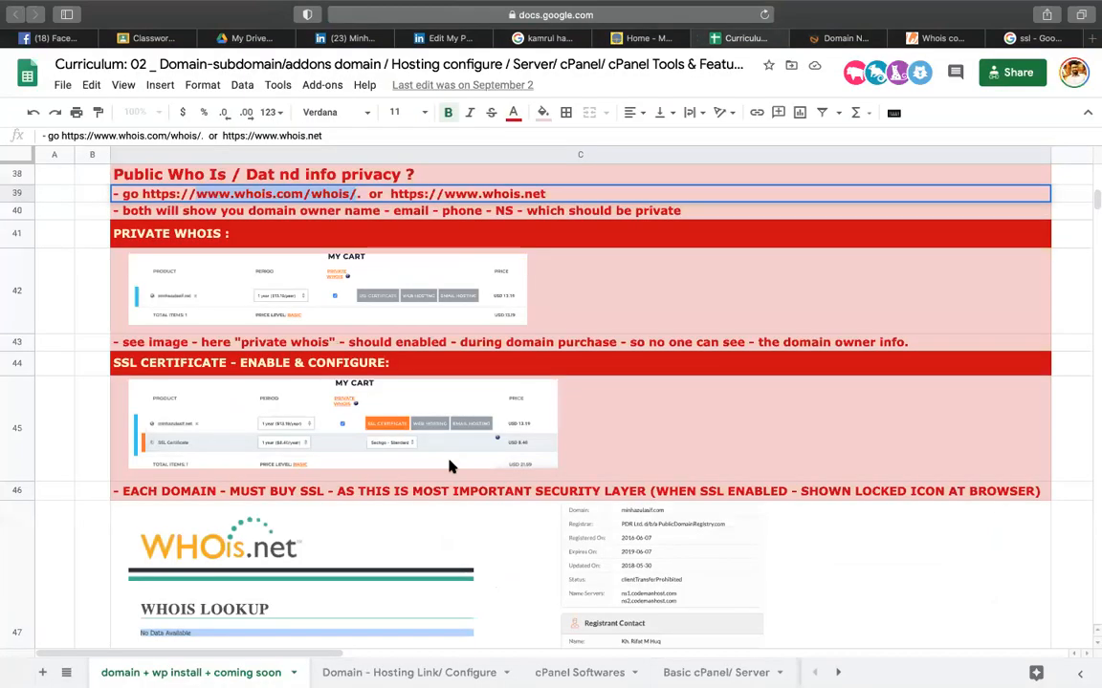
pyautogui.scroll(-5, 417, 505)
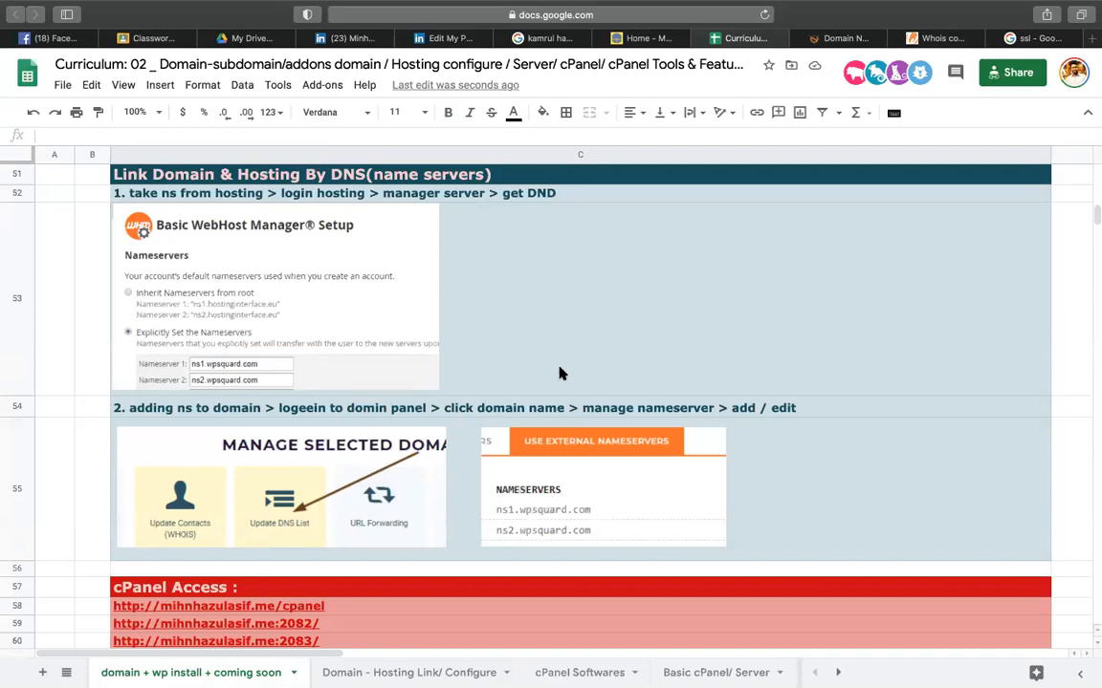
pyautogui.scroll(-10, 560, 373)
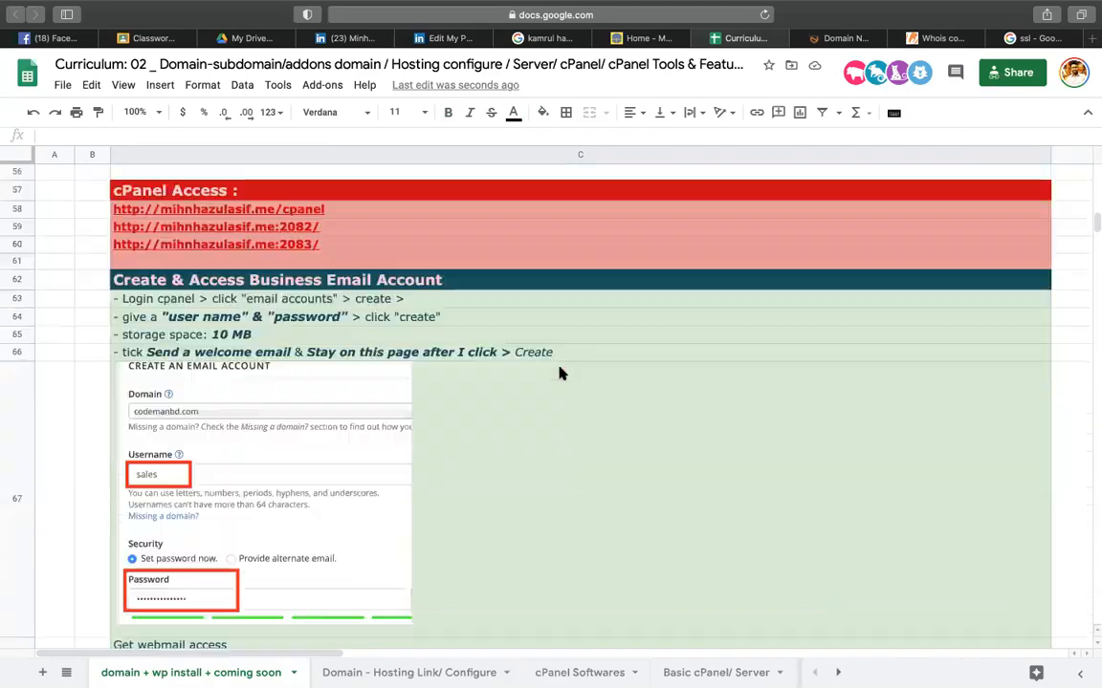
pyautogui.scroll(-20, 561, 373)
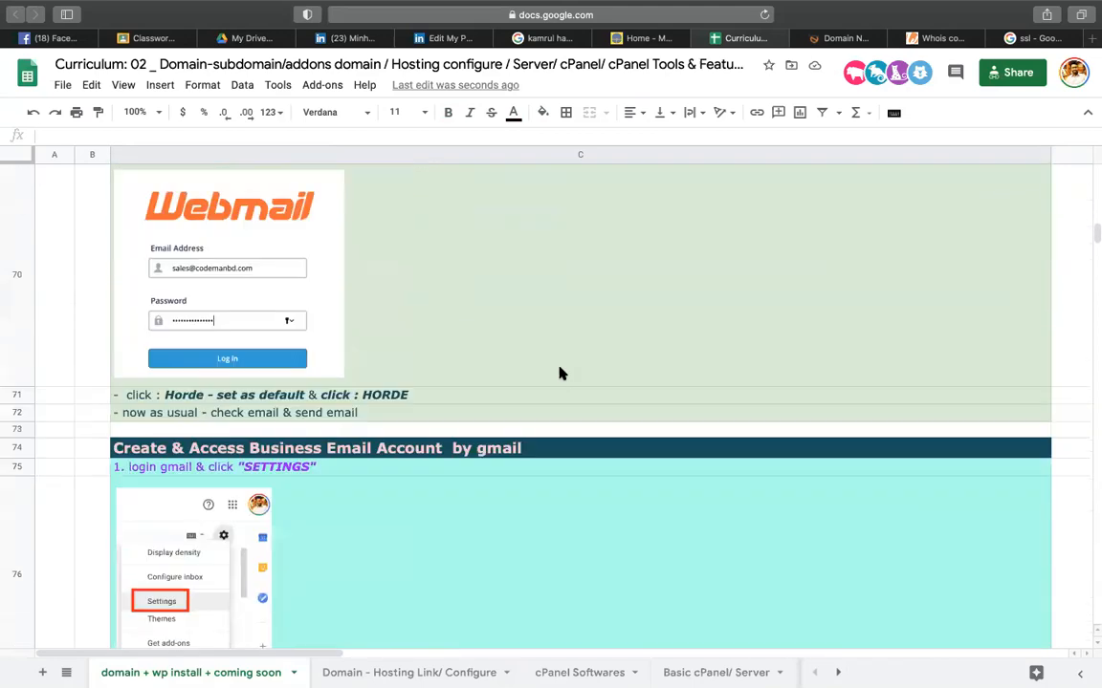
pyautogui.scroll(15, 501, 326)
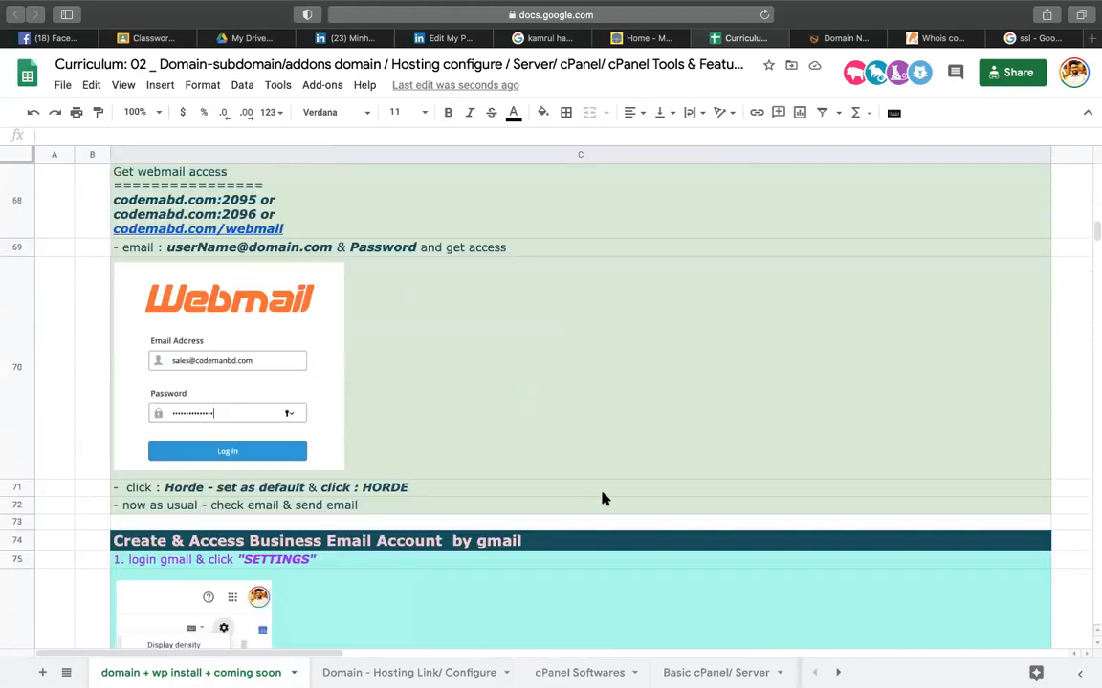
pyautogui.scroll(5, 602, 499)
pyautogui.scroll(-12, 603, 499)
pyautogui.scroll(5, 590, 452)
pyautogui.scroll(5, 590, 450)
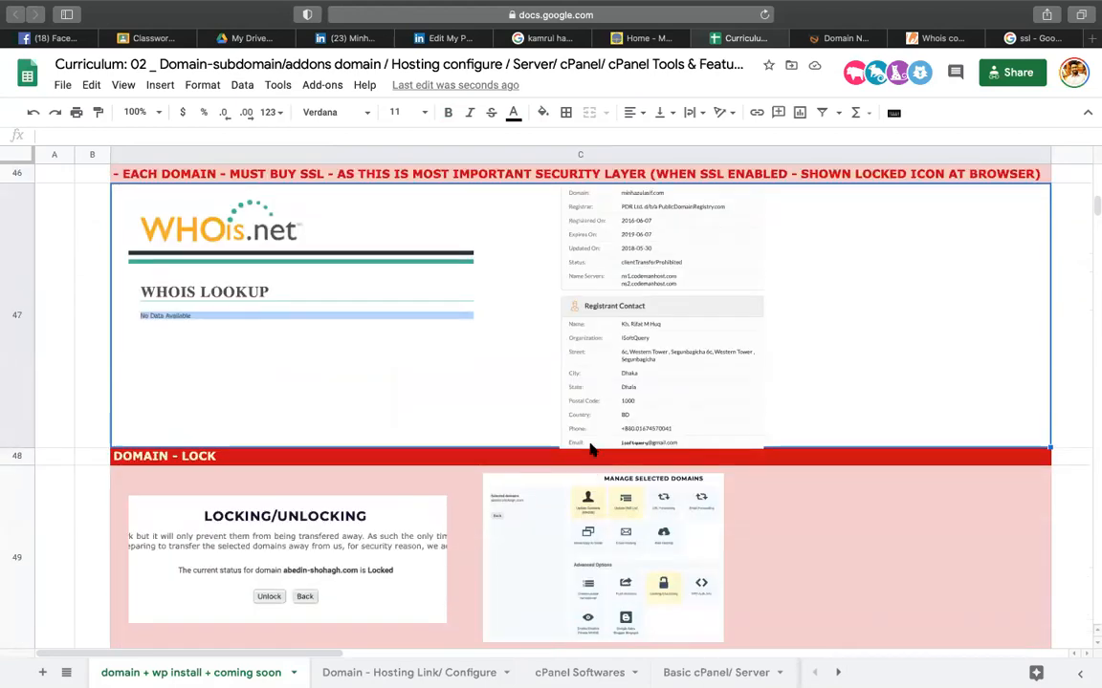
pyautogui.scroll(4, 590, 450)
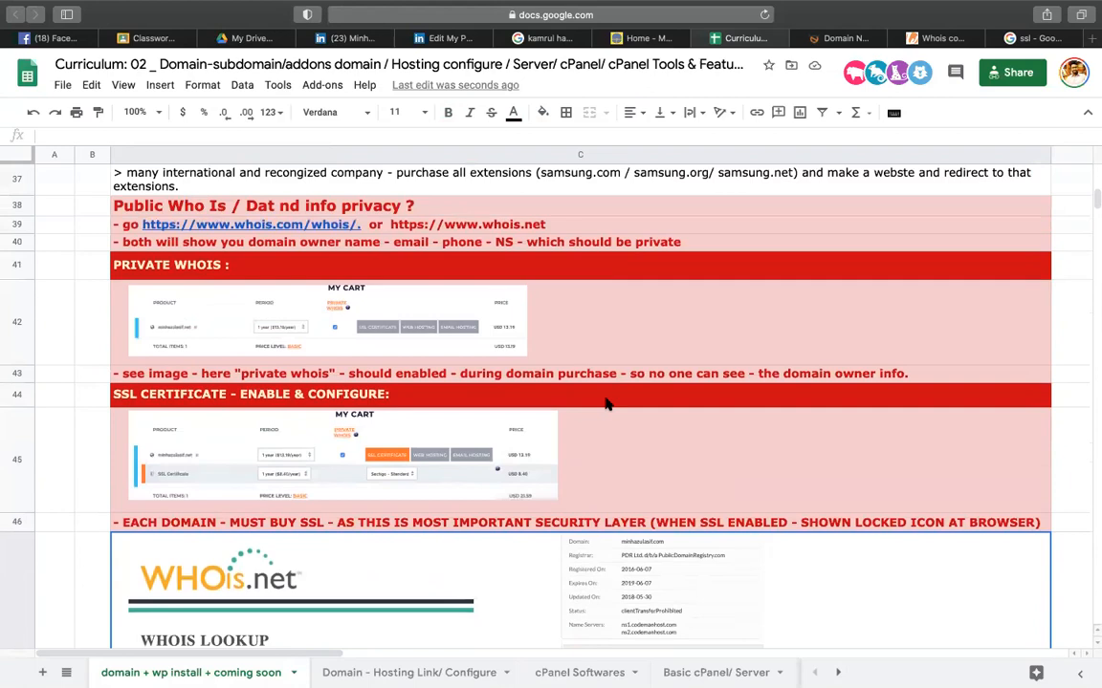
pyautogui.scroll(3, 714, 340)
pyautogui.scroll(-1, 714, 339)
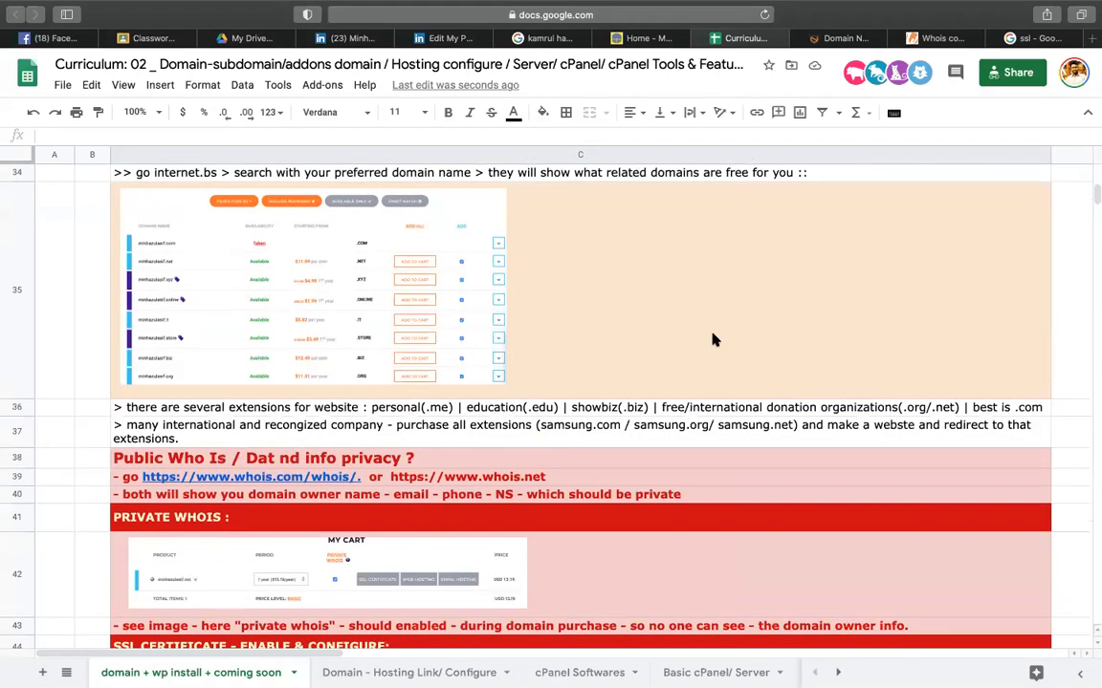
# - View the codemanhost.com whois result, then return to the Steps To Buy & Get Domain section
pyautogui.scroll(2, 713, 339)
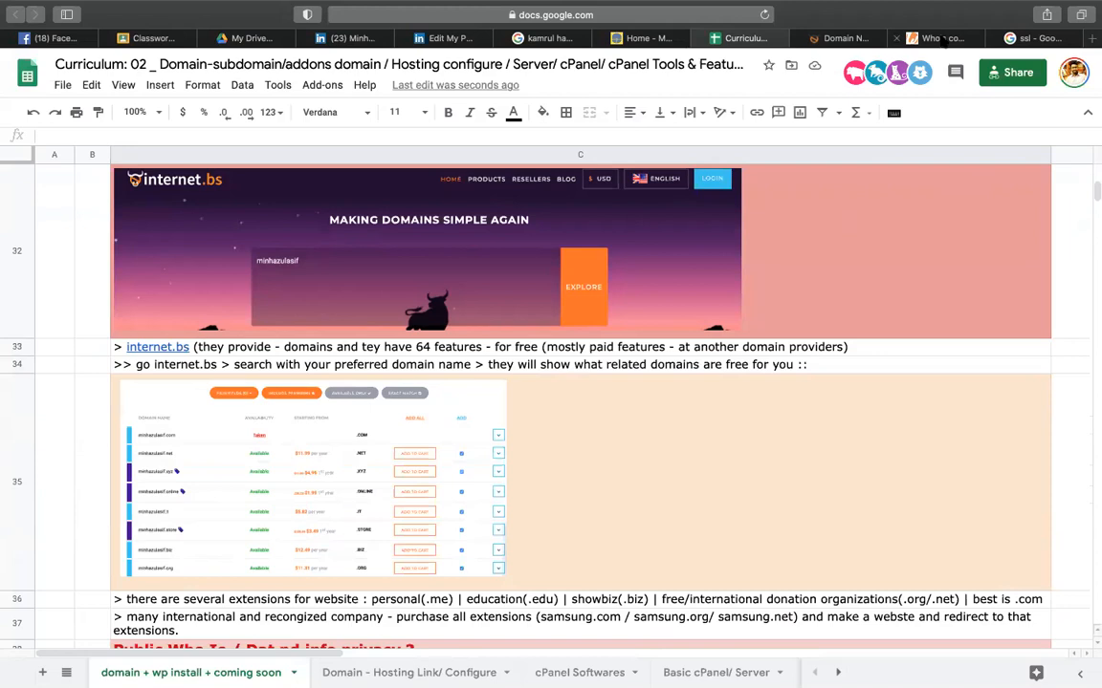
pyautogui.click(903, 38)
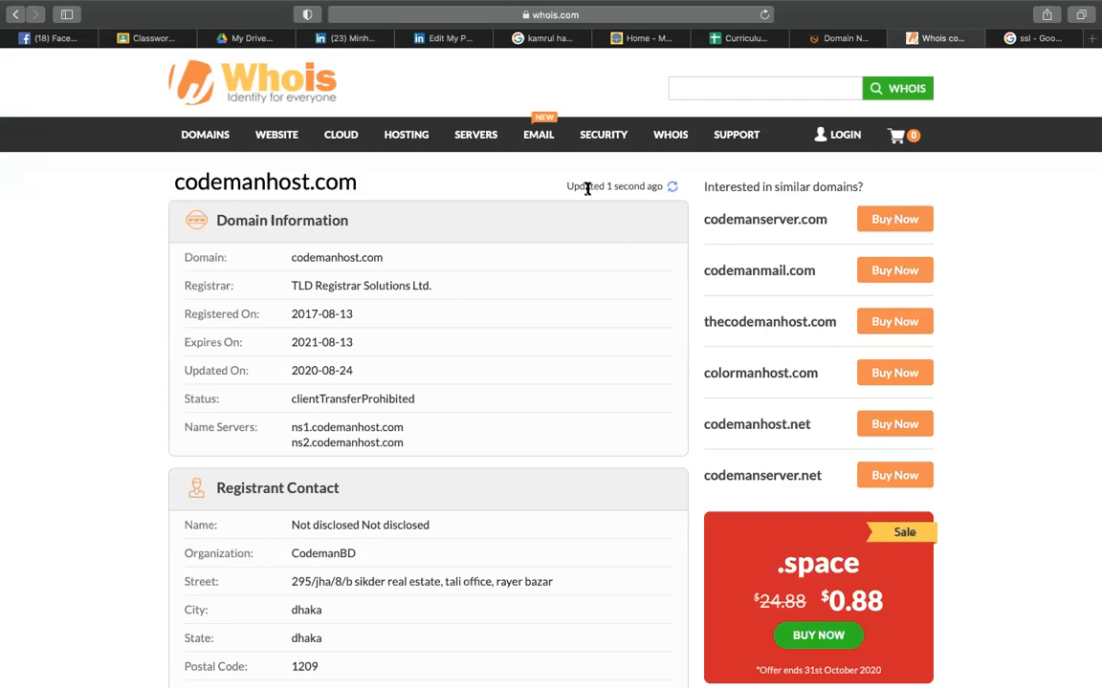
pyautogui.click(737, 40)
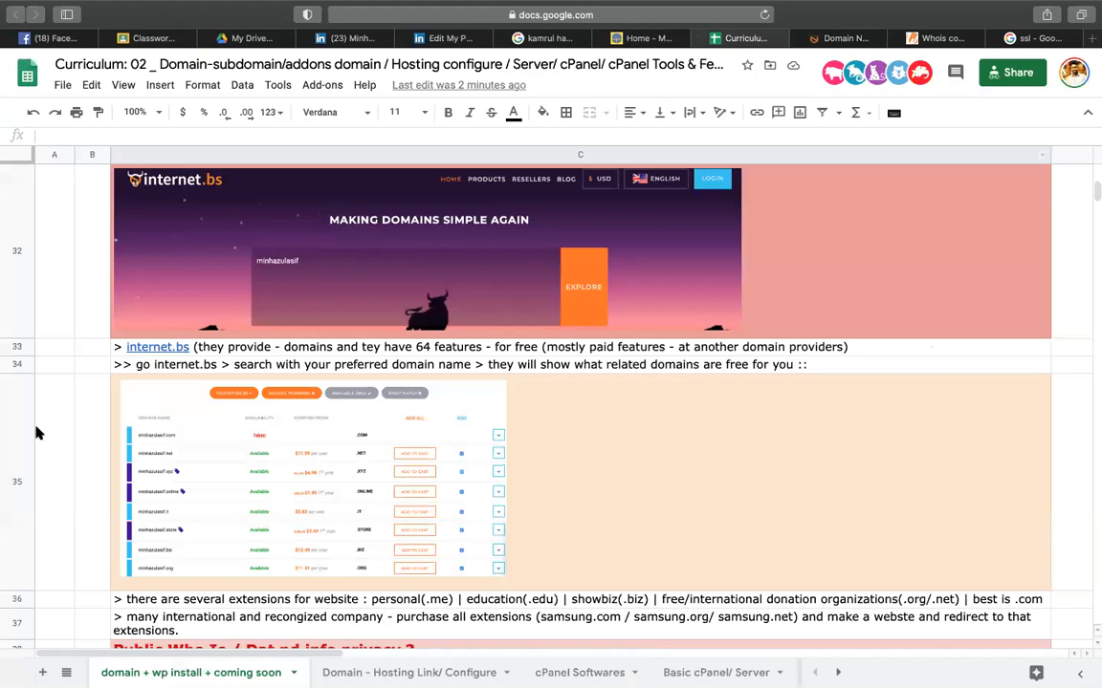
pyautogui.scroll(15, 431, 325)
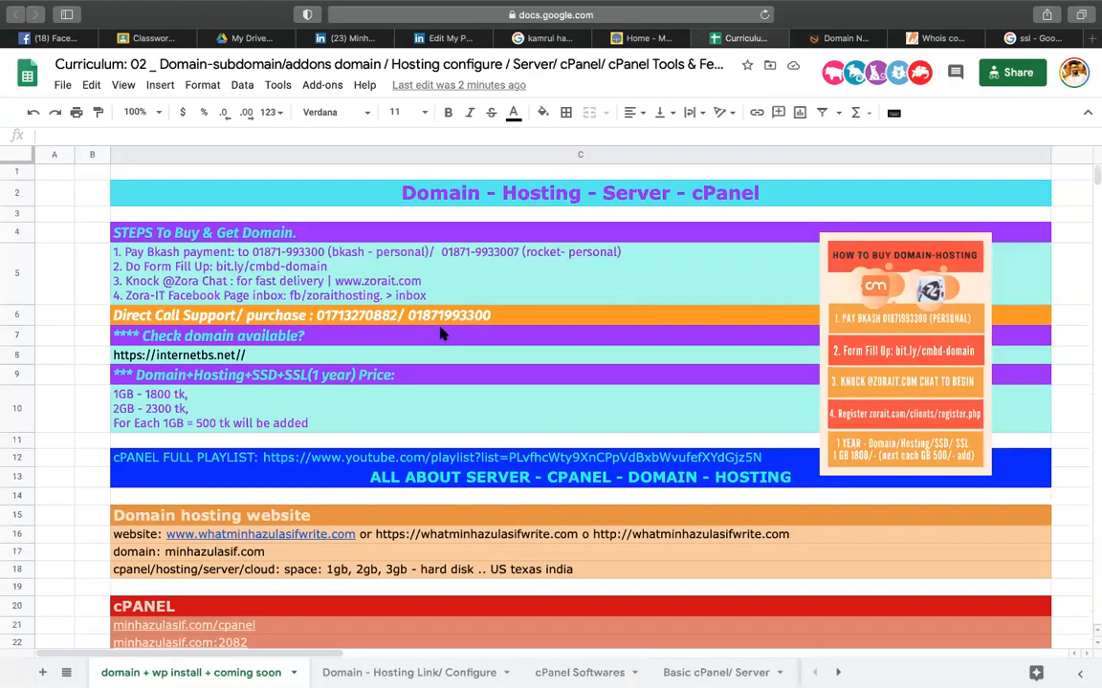
# - Delete the extra space after '1GB - 1800 tk,' in cell C10
pyautogui.click(162, 413)
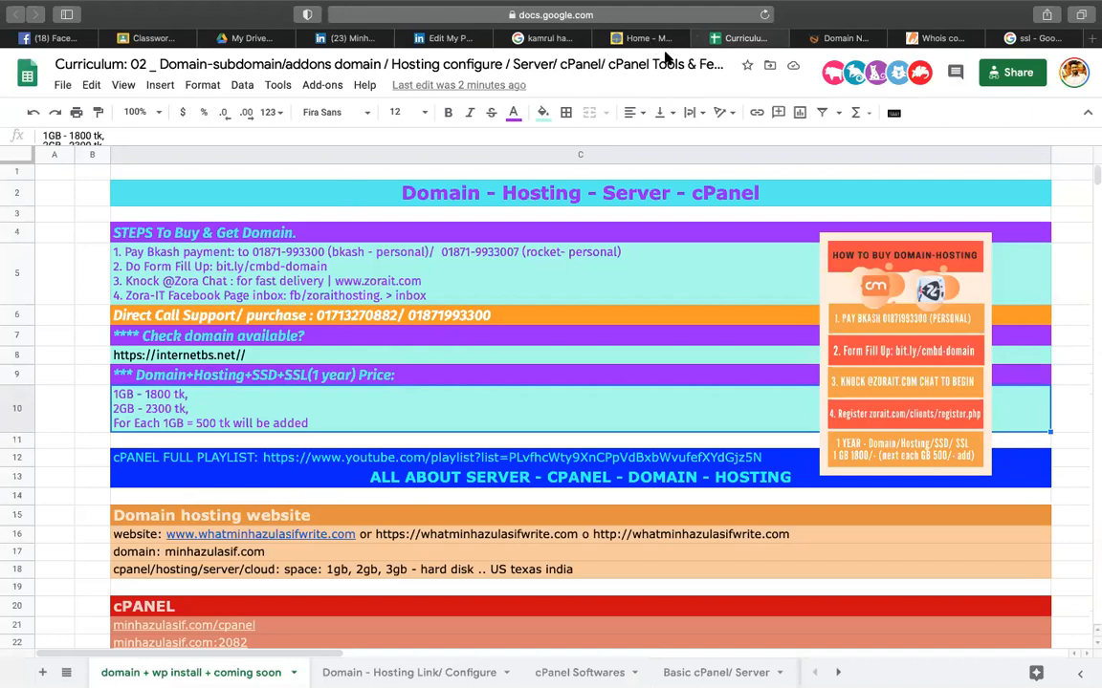
pyautogui.doubleClick(158, 404)
pyautogui.click(159, 401)
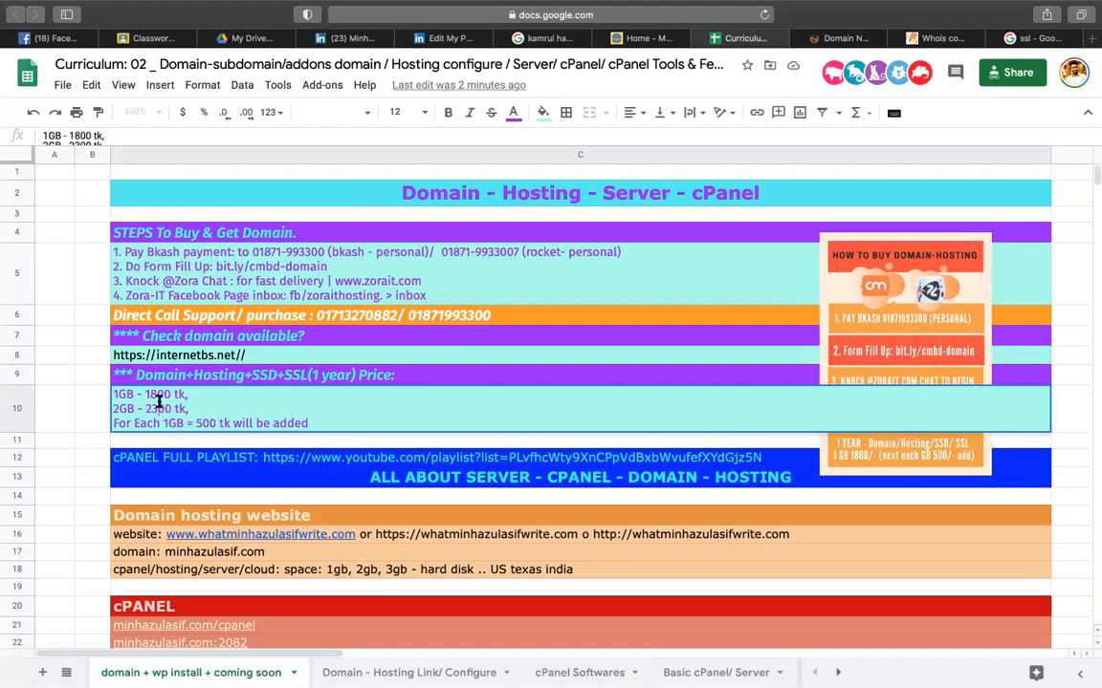
pyautogui.click(213, 393)
pyautogui.press('BackSpace')
pyautogui.press('Return')
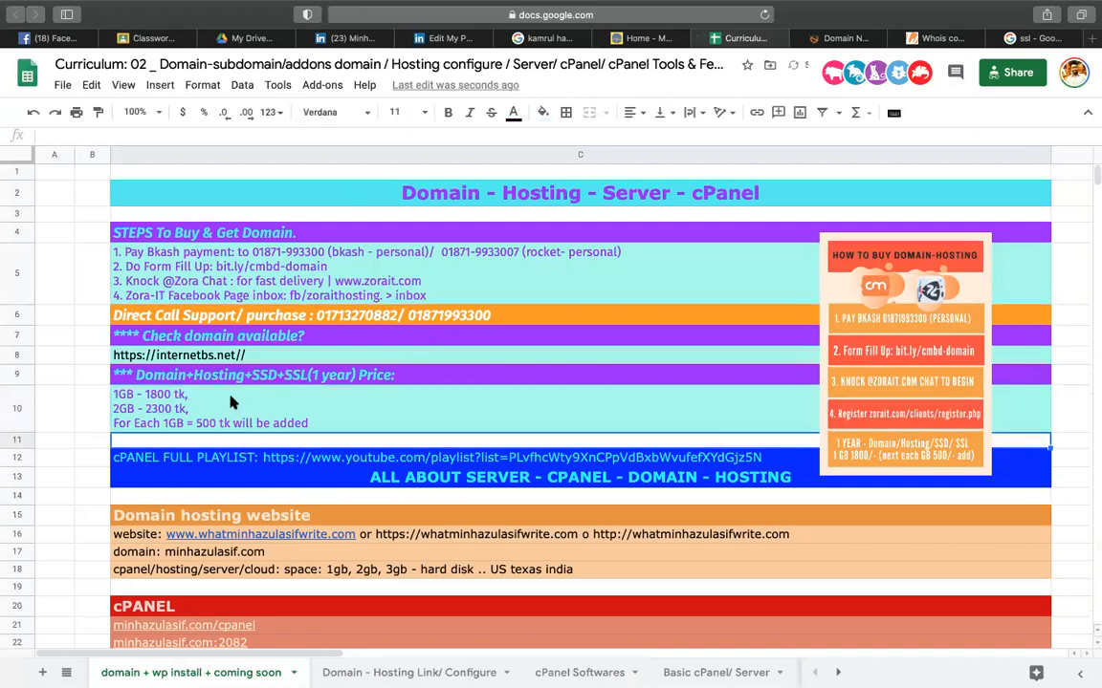
pyautogui.click(231, 402)
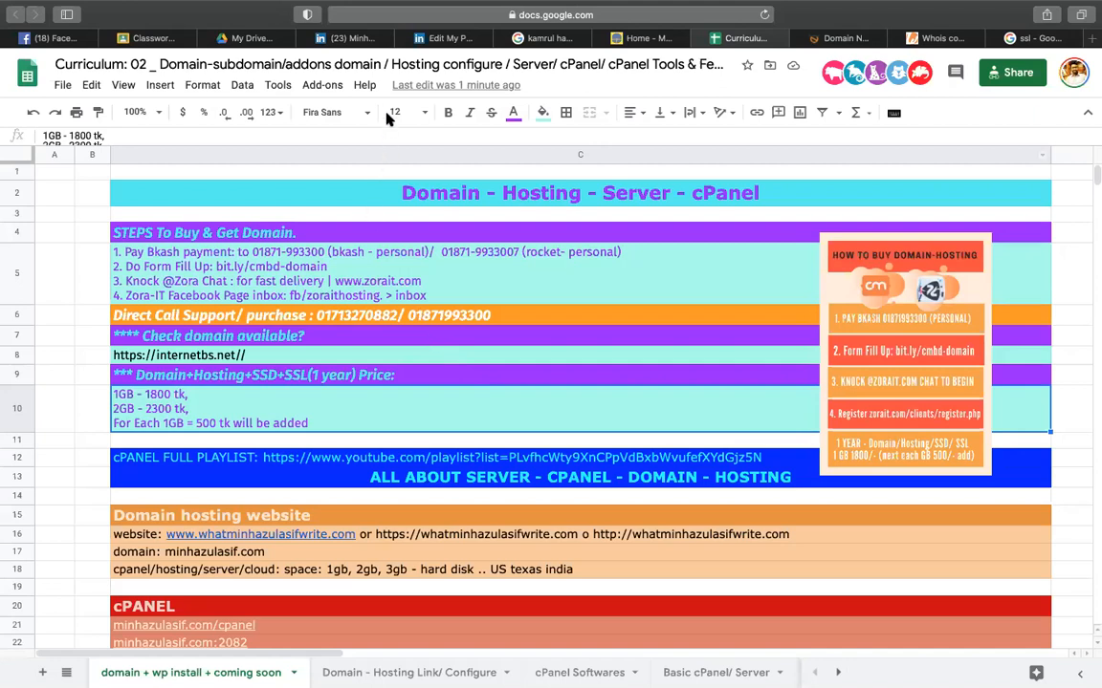
# - Select the price cells in rows 9–10, then cells B47, B46 and B45 beside the whois screenshots
pyautogui.click(381, 379)
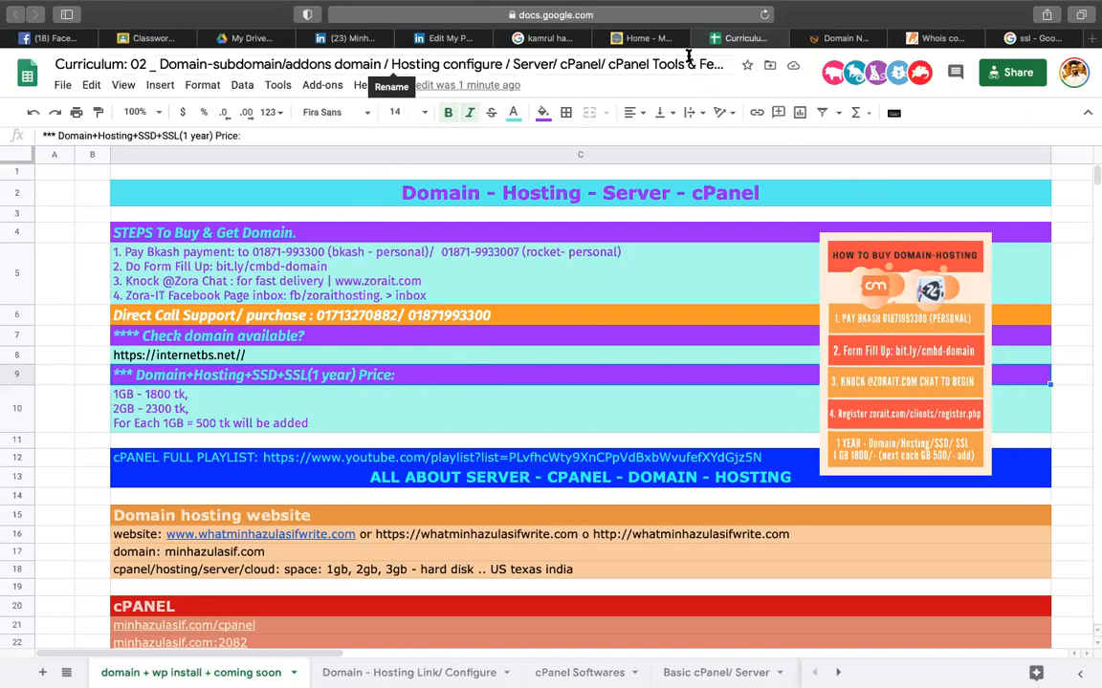
pyautogui.click(545, 395)
pyautogui.scroll(-20, 545, 395)
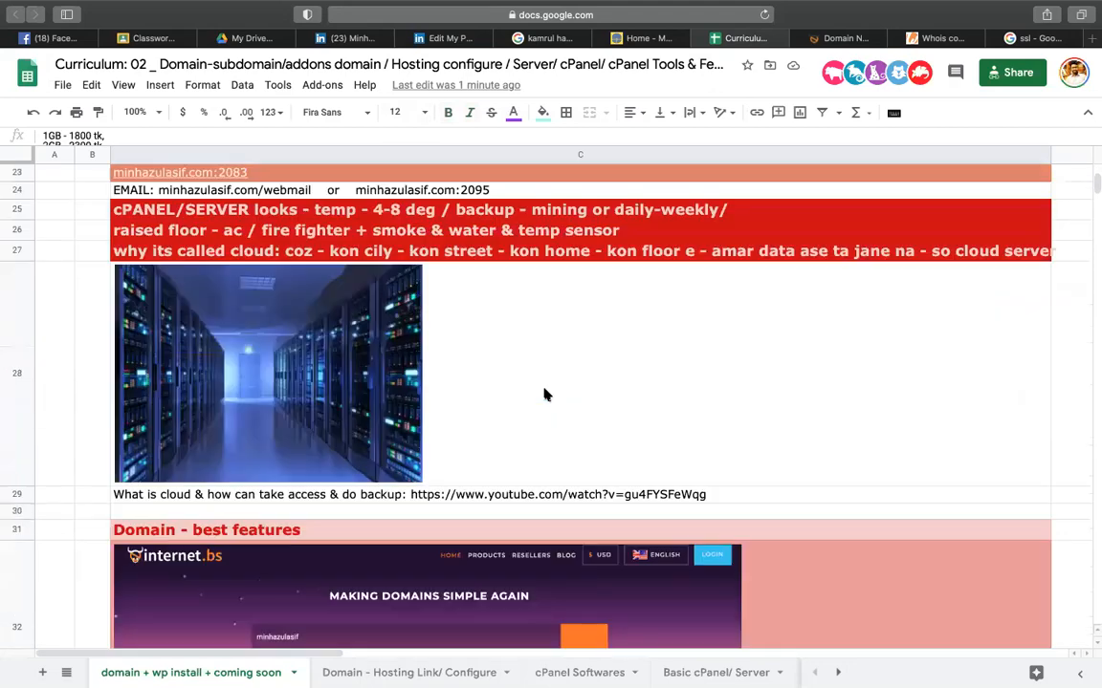
pyautogui.scroll(-10, 545, 395)
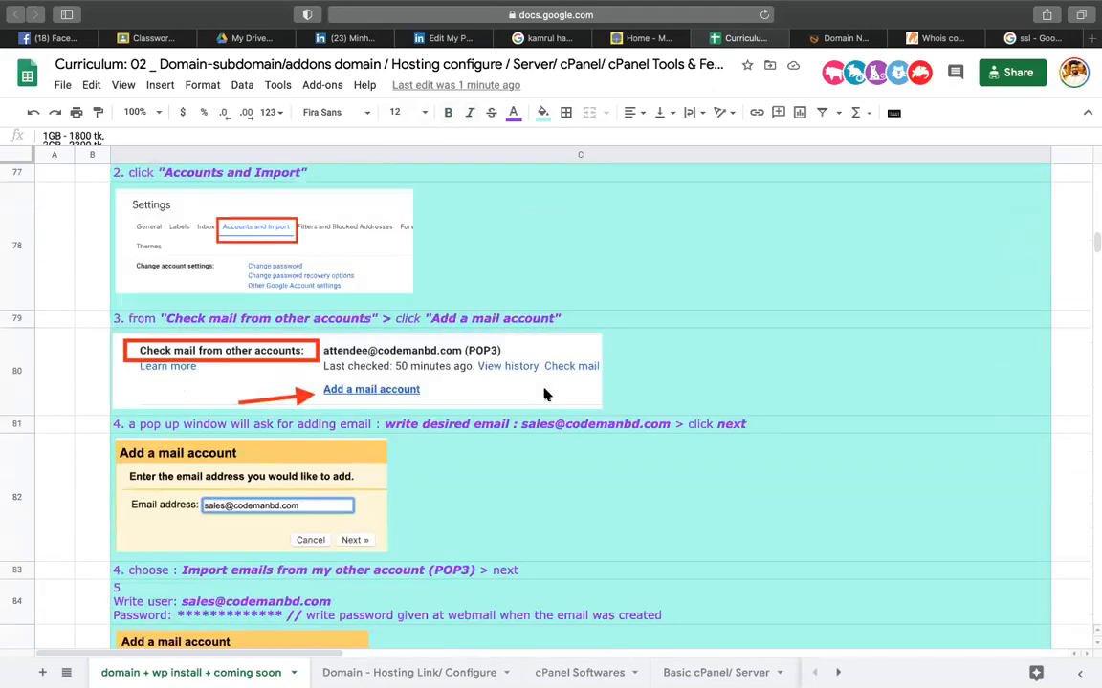
pyautogui.scroll(10, 545, 395)
pyautogui.scroll(10, 545, 395)
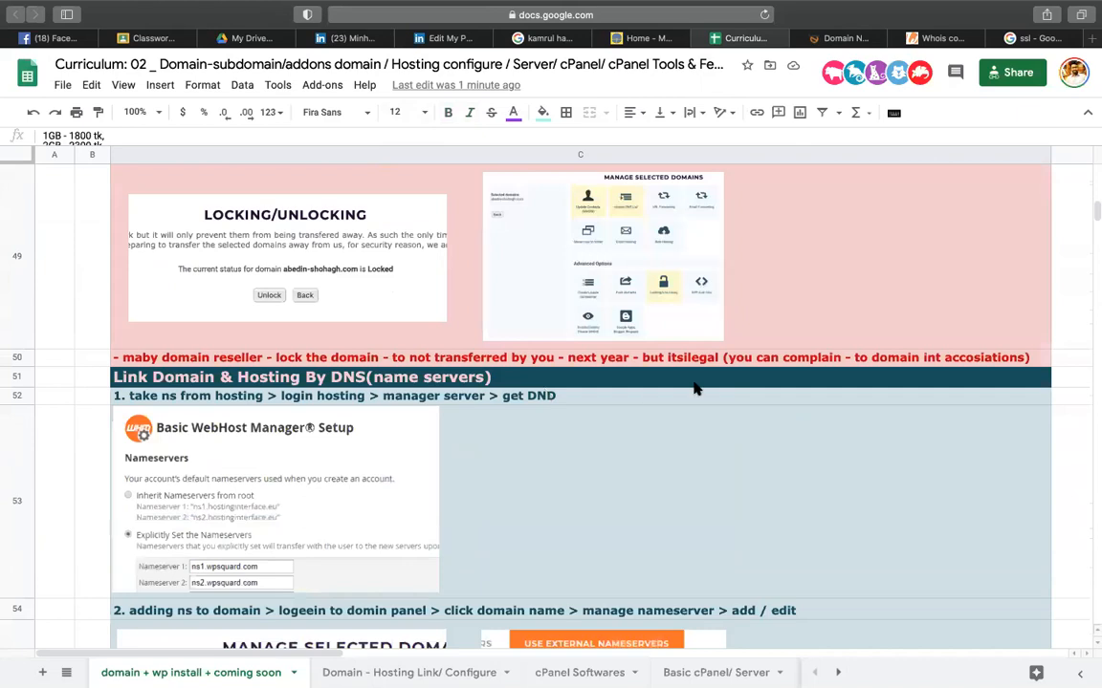
pyautogui.scroll(5, 710, 386)
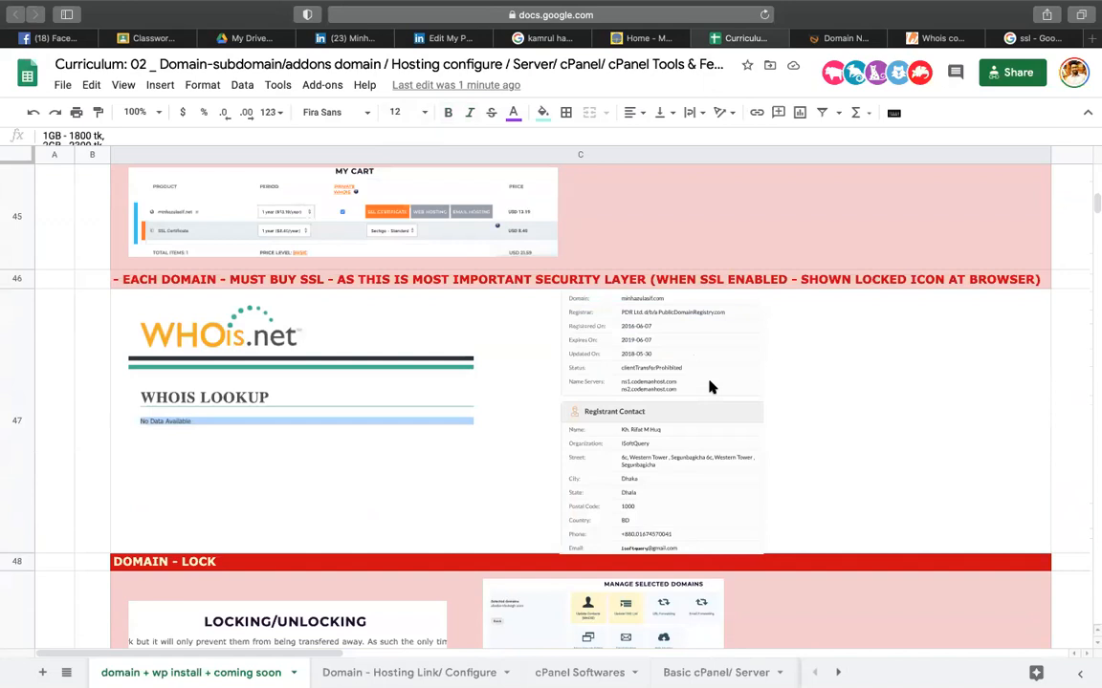
pyautogui.click(82, 375)
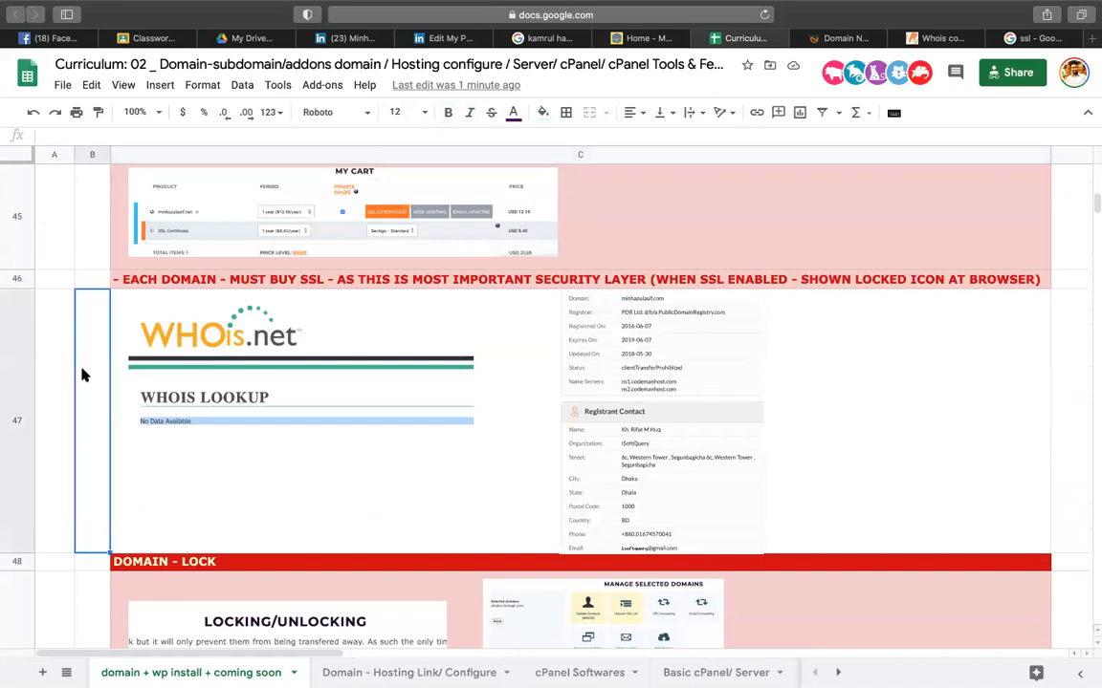
pyautogui.click(88, 278)
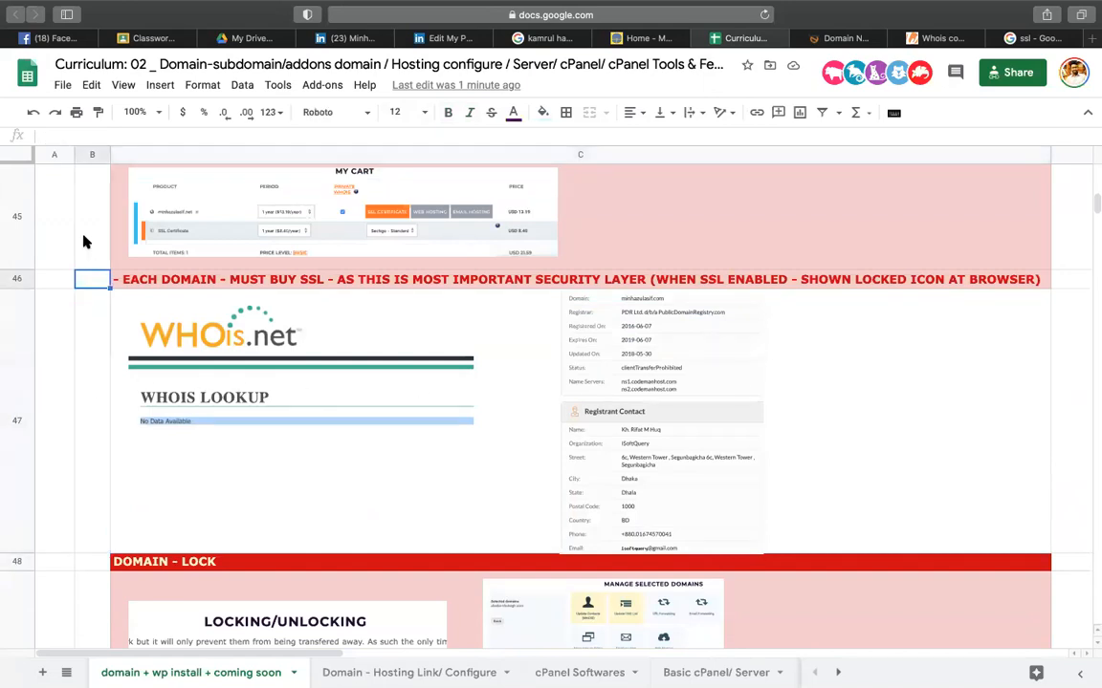
pyautogui.click(84, 242)
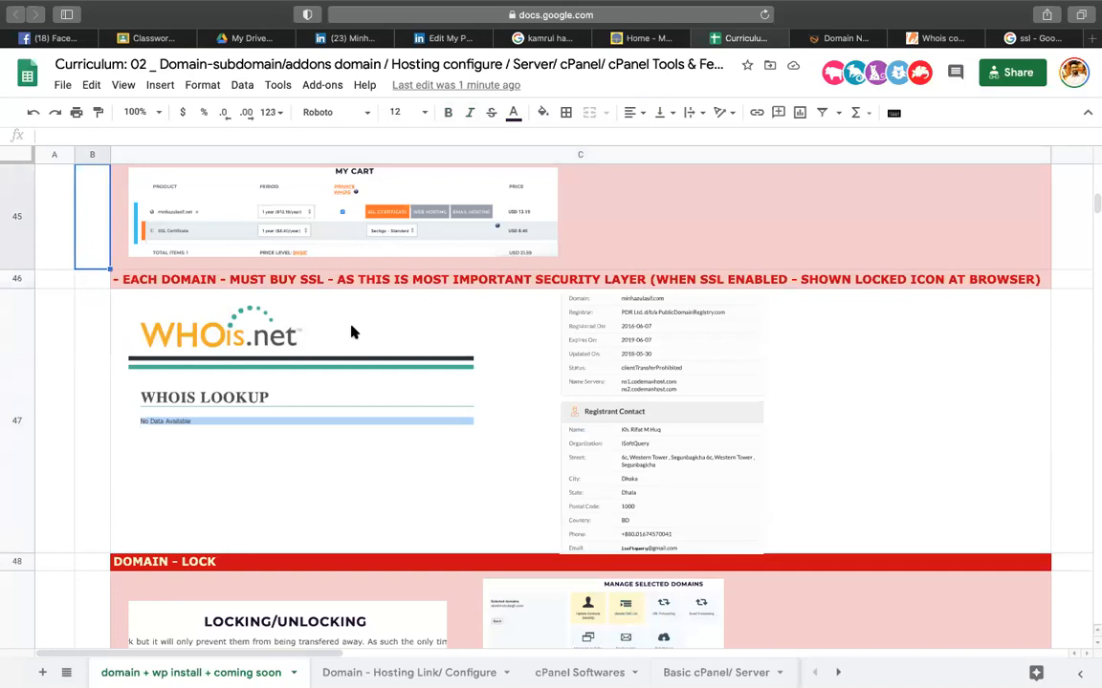
# - Highlight the domain-extensions notes in C36 and C37
pyautogui.scroll(-10, 478, 363)
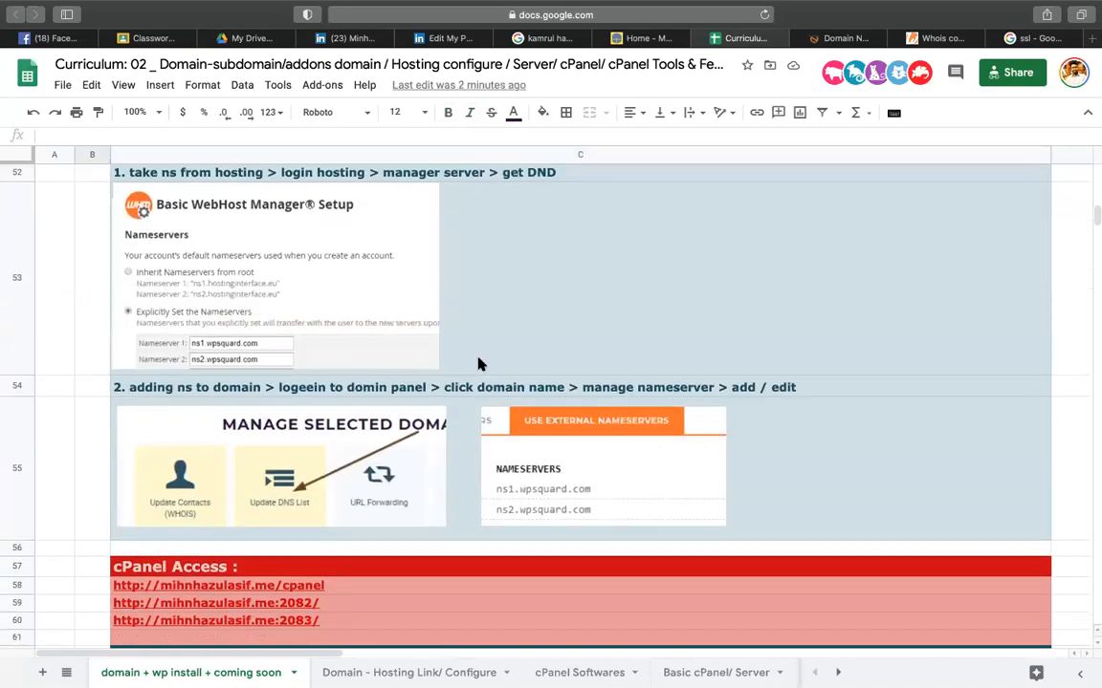
pyautogui.scroll(10, 478, 363)
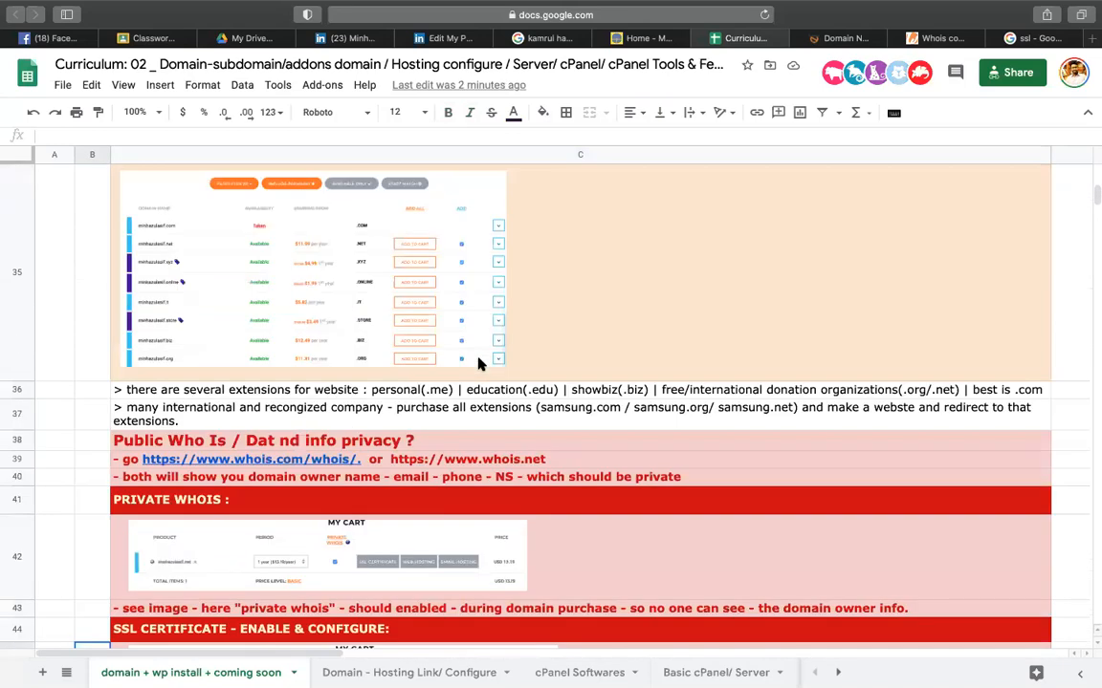
pyautogui.click(445, 392)
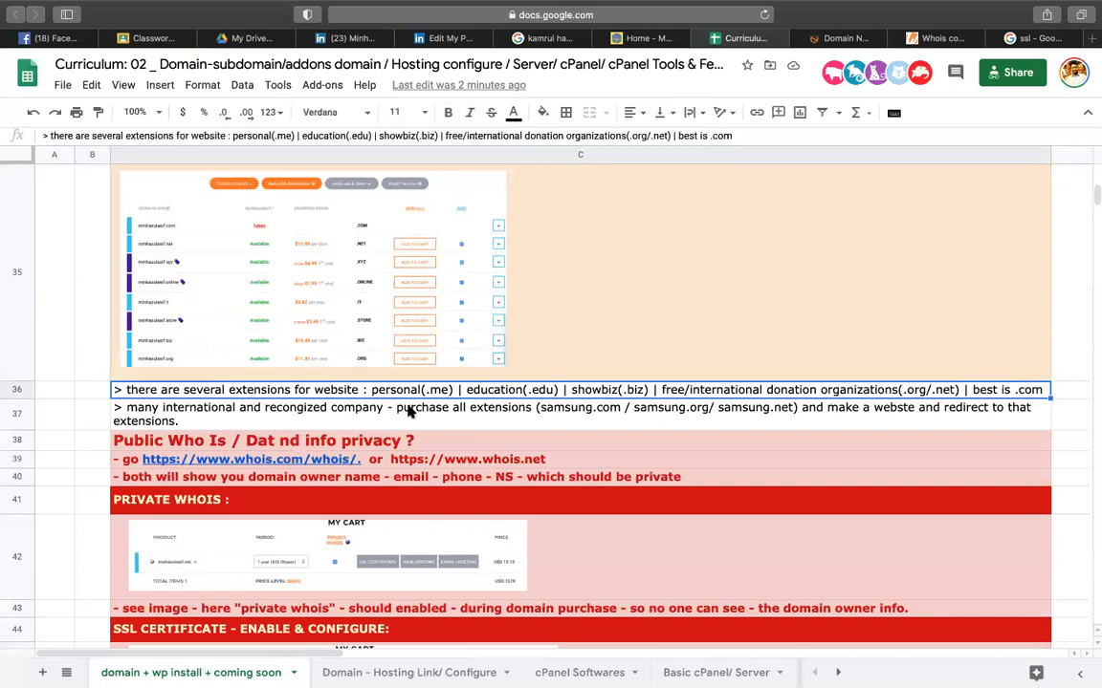
pyautogui.click(407, 410)
pyautogui.click(464, 393)
pyautogui.click(402, 421)
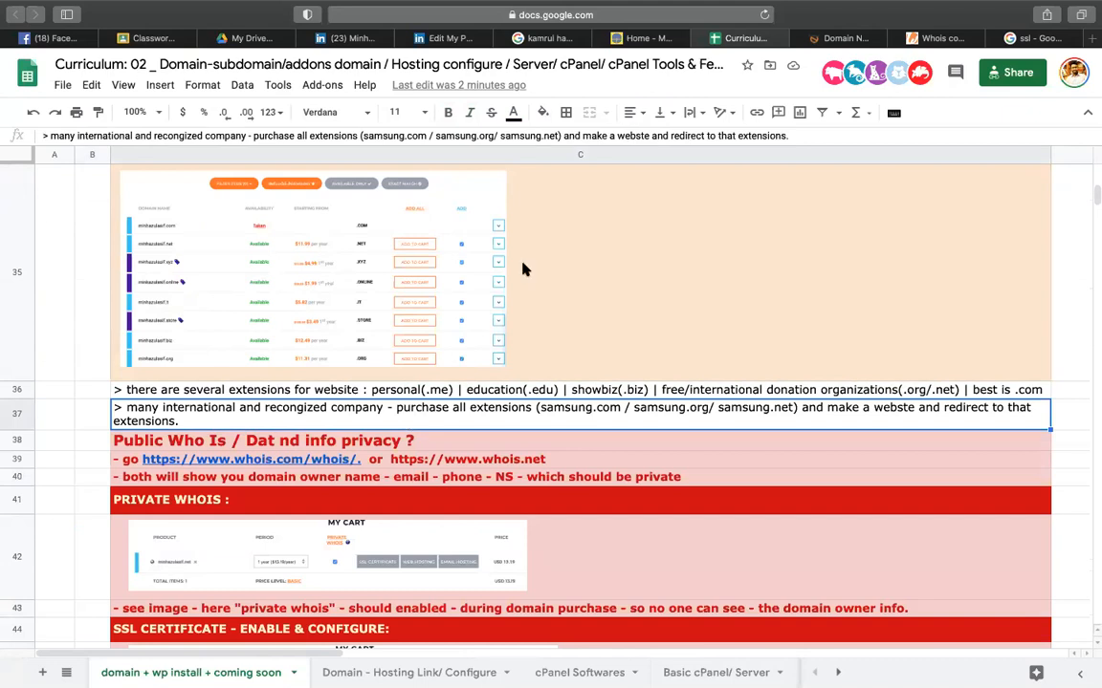
# - From the blog tab, load the example freelancer site's .com address, which returns 404 Not Found
pyautogui.click(649, 38)
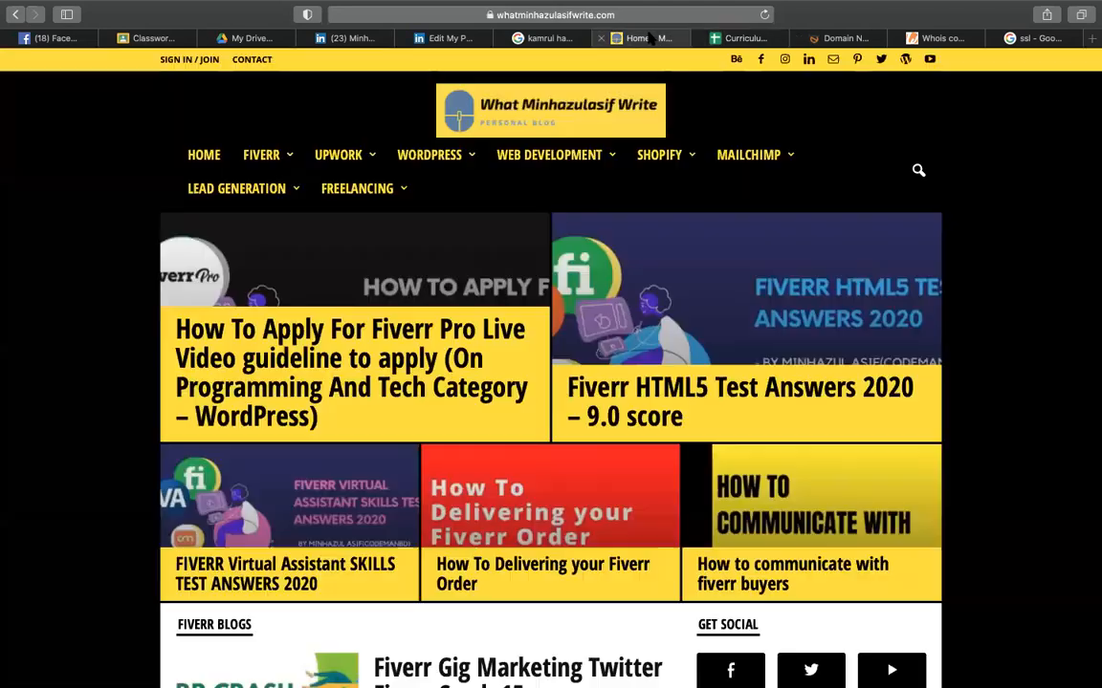
pyautogui.click(679, 14)
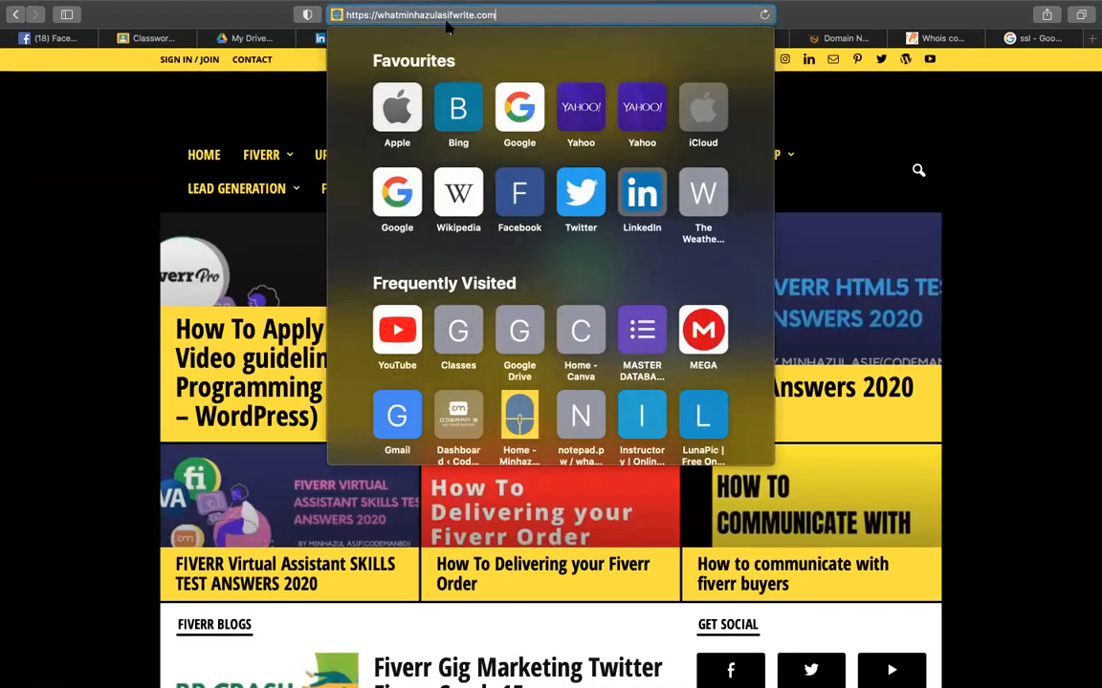
pyautogui.press('super+a')
pyautogui.write('ala')
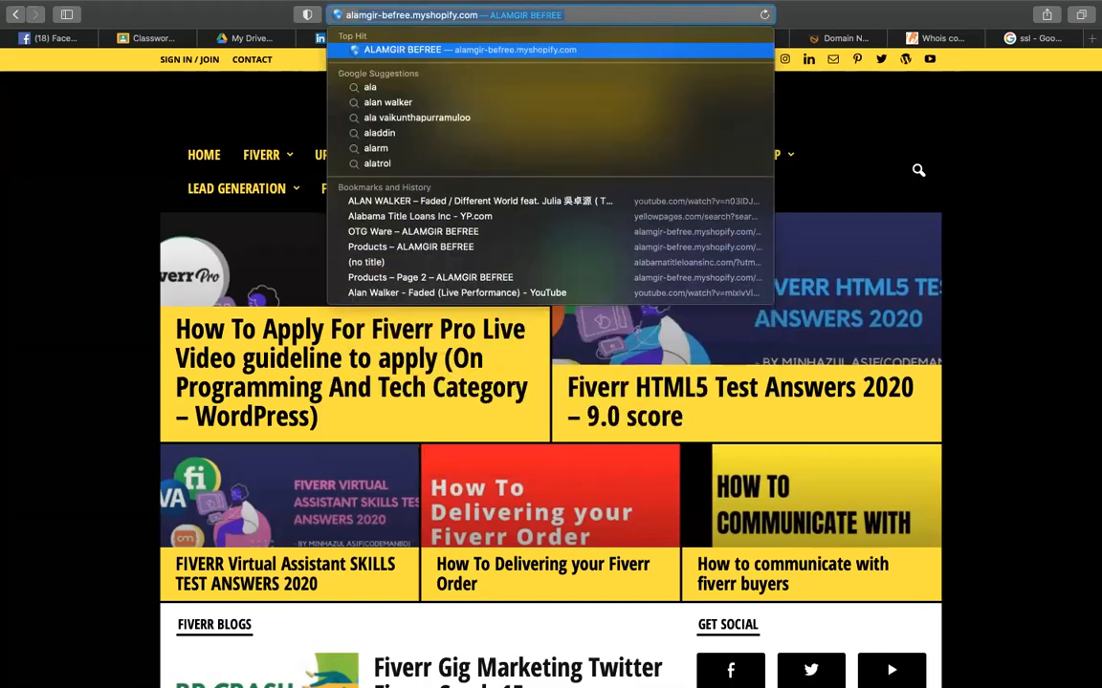
pyautogui.press('BackSpace')
pyautogui.press('BackSpace')
pyautogui.press('BackSpace')
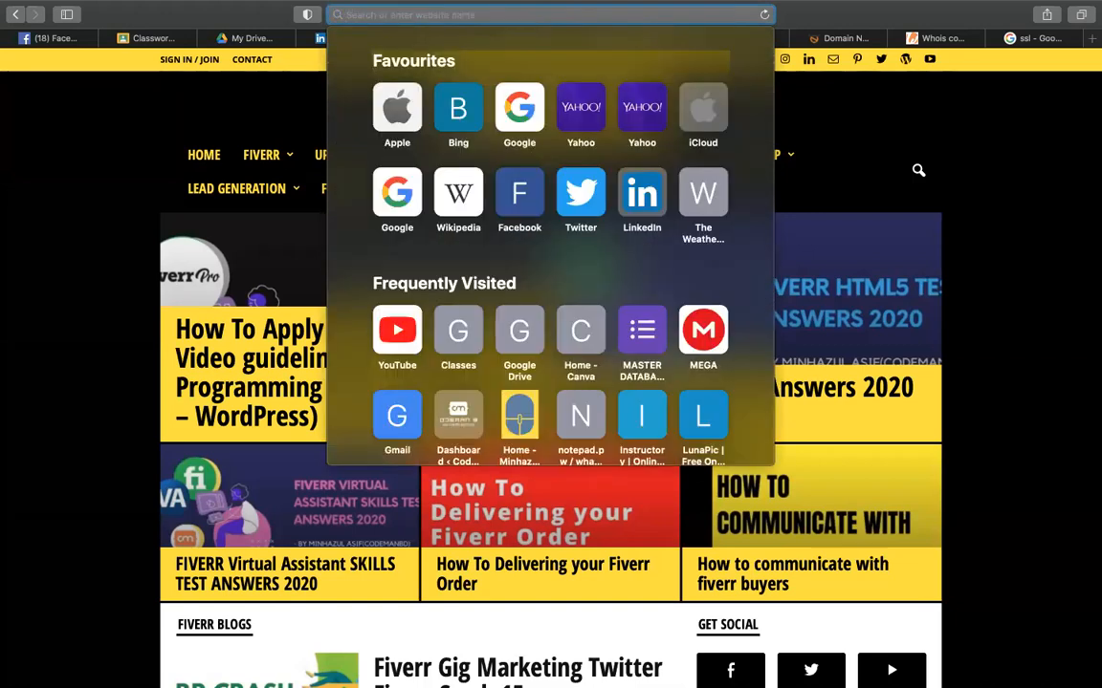
pyautogui.write('free')
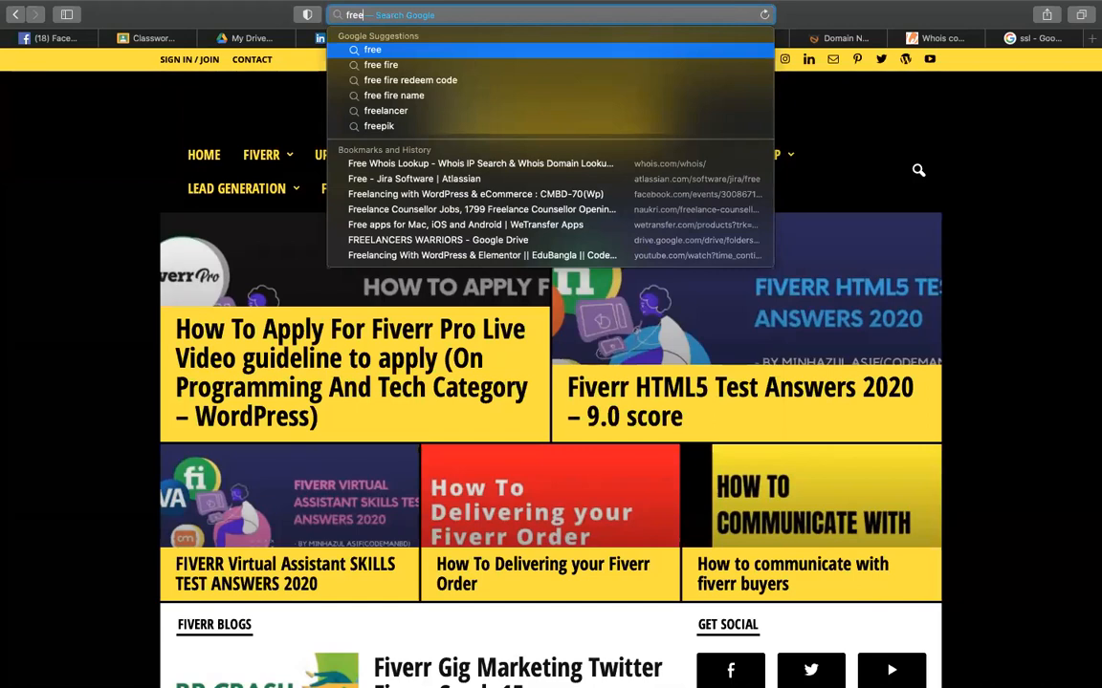
pyautogui.write('lancerro')
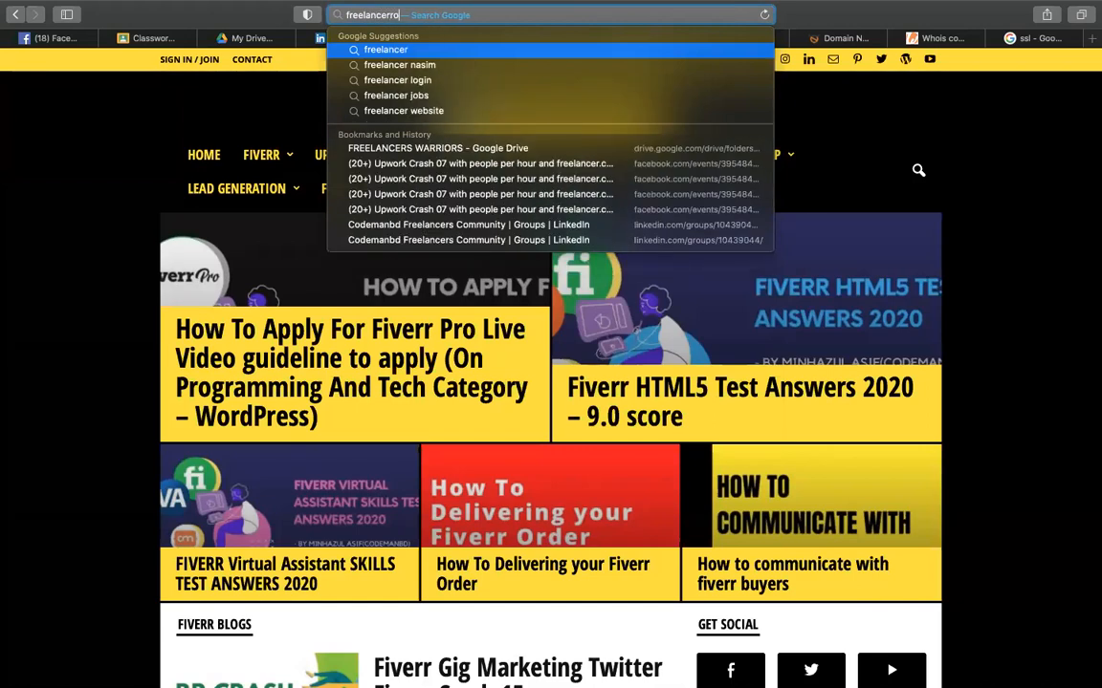
pyautogui.write('bin.com')
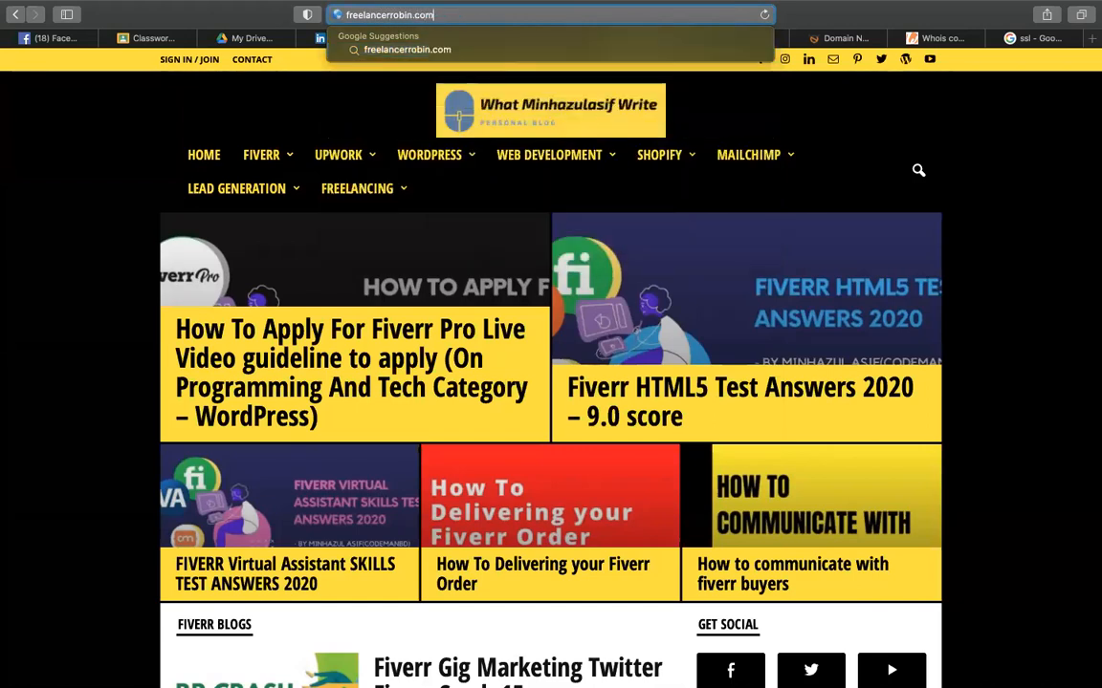
pyautogui.press('Return')
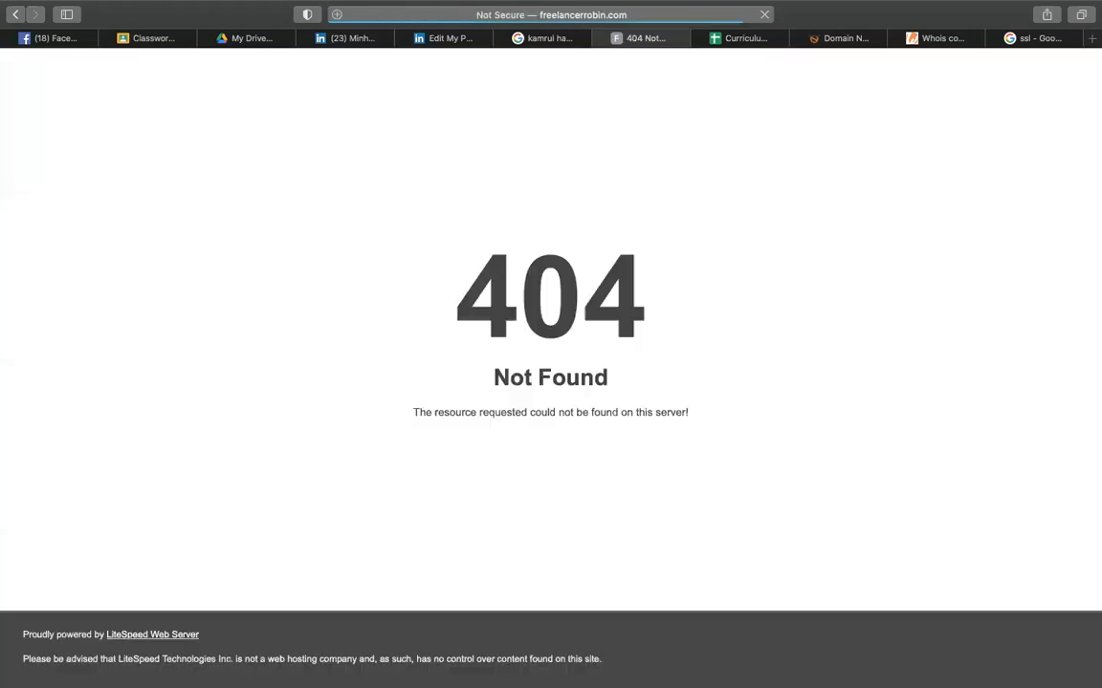
# - Load the SIMPLE fashion shop example site, collapse its chat widget and scroll through it
pyautogui.click(596, 15)
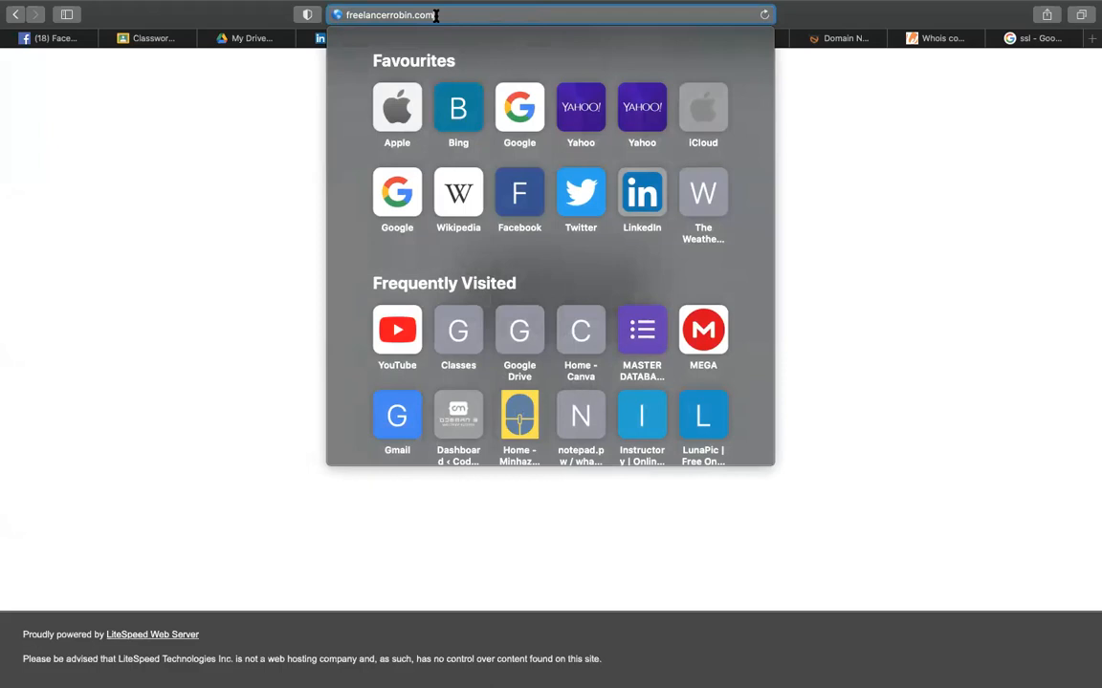
pyautogui.press('BackSpace')
pyautogui.press('BackSpace')
pyautogui.press('BackSpace')
pyautogui.press('BackSpace')
pyautogui.press('BackSpace')
pyautogui.press('BackSpace')
pyautogui.press('BackSpace')
pyautogui.press('BackSpace')
pyautogui.press('BackSpace')
pyautogui.press('BackSpace')
pyautogui.press('BackSpace')
pyautogui.press('BackSpace')
pyautogui.press('BackSpace')
pyautogui.press('BackSpace')
pyautogui.press('BackSpace')
pyautogui.press('BackSpace')
pyautogui.press('BackSpace')
pyautogui.press('BackSpace')
pyautogui.press('BackSpace')
pyautogui.write('alamgirhk')
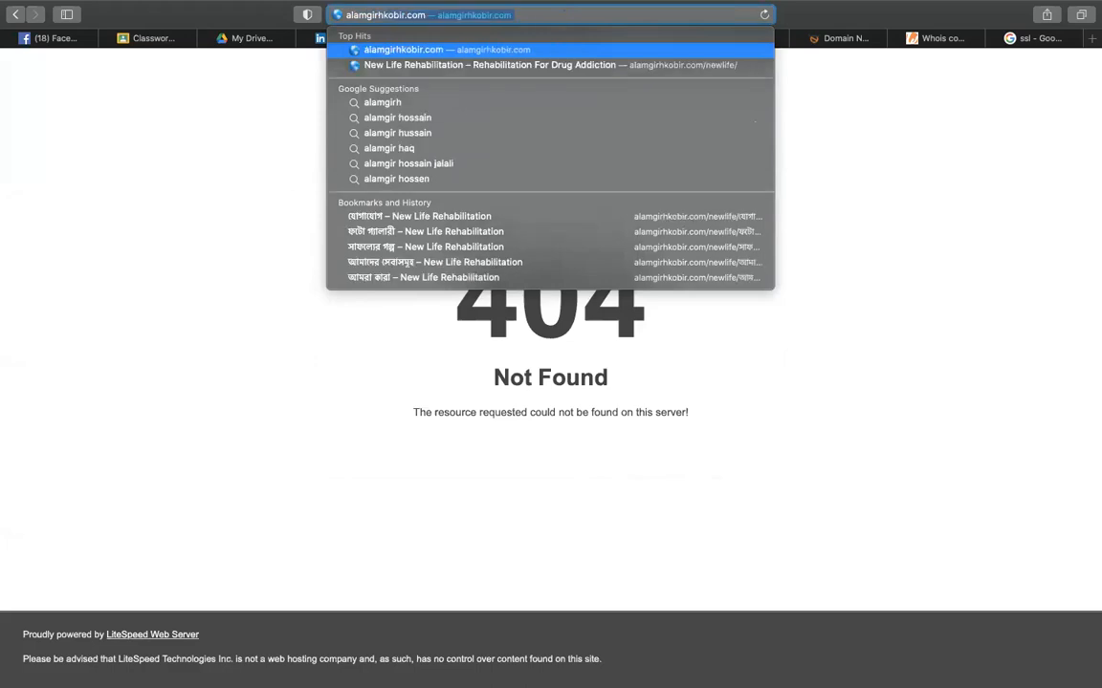
pyautogui.press('Return')
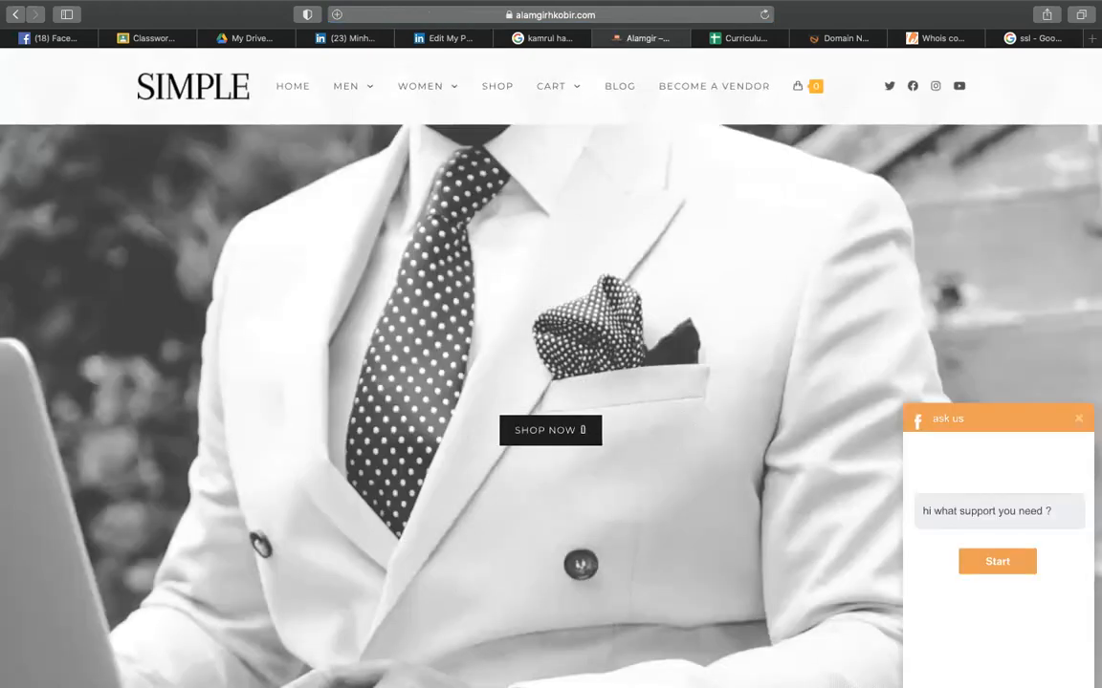
pyautogui.scroll(-2, 564, 360)
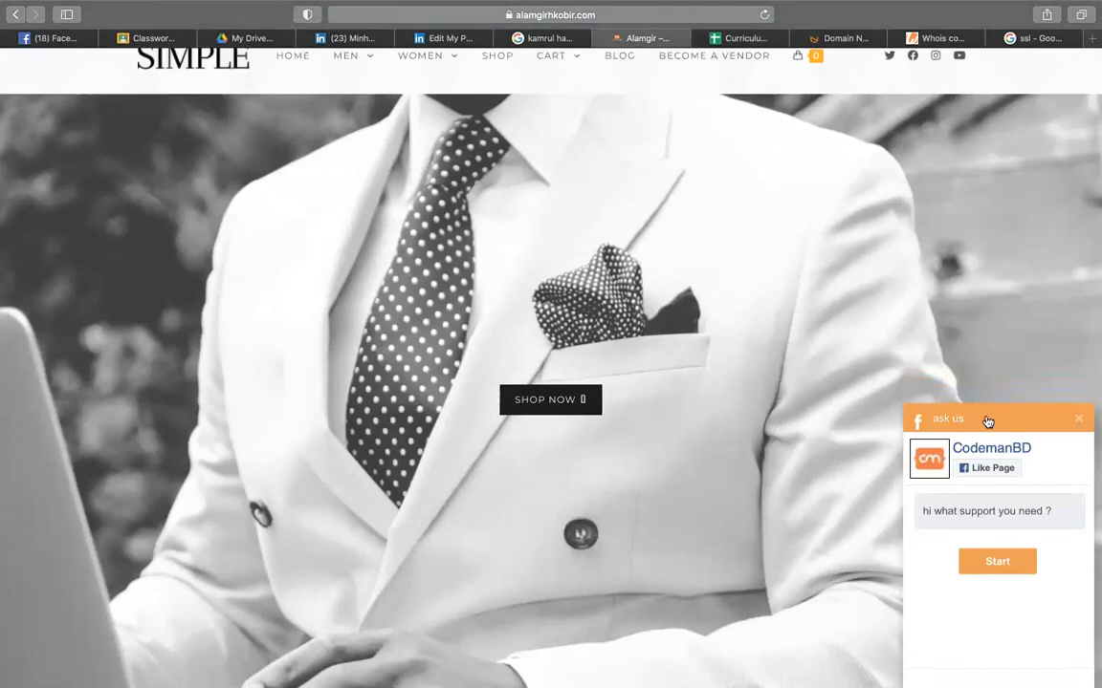
pyautogui.click(1083, 421)
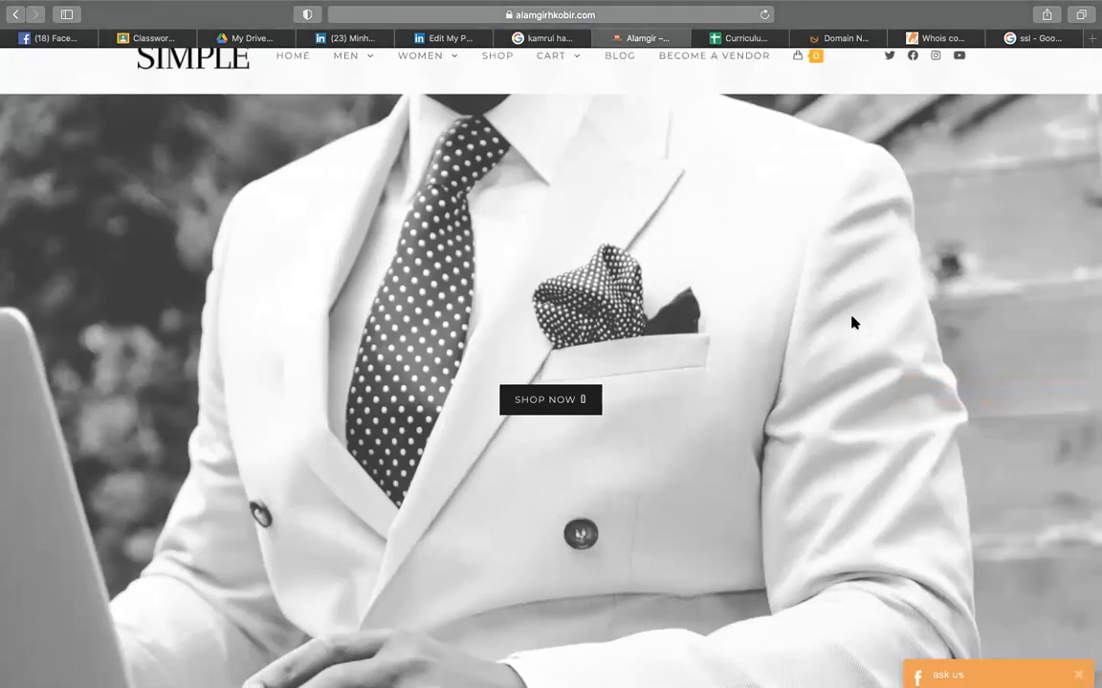
pyautogui.scroll(2, 851, 319)
pyautogui.scroll(-10, 537, 543)
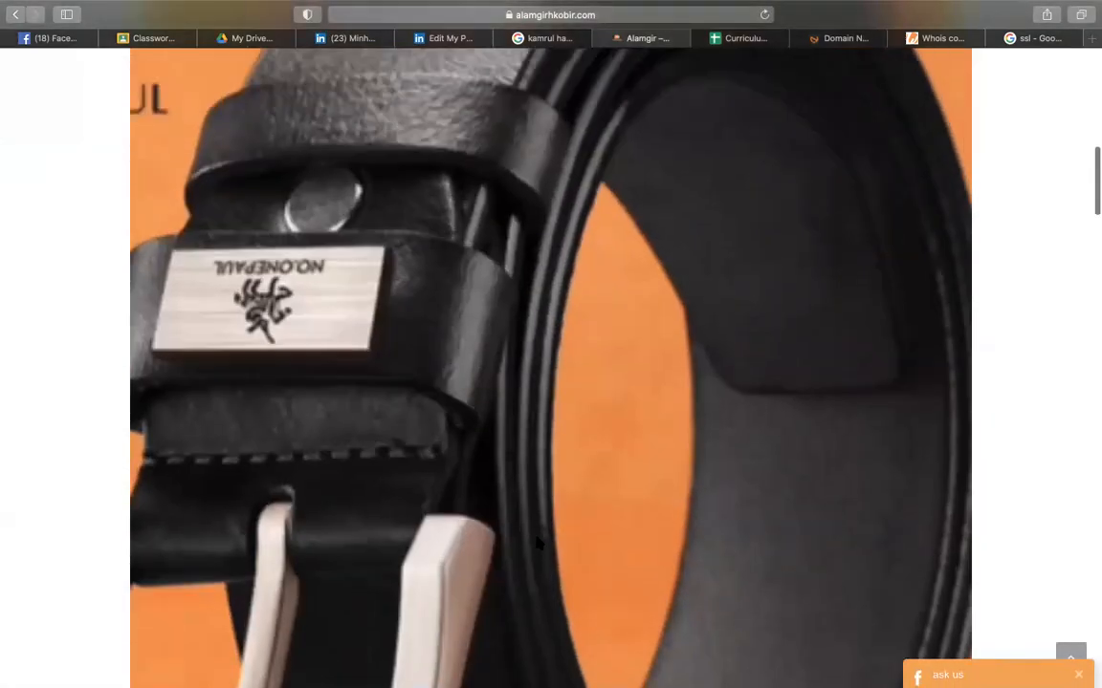
pyautogui.scroll(10, 537, 543)
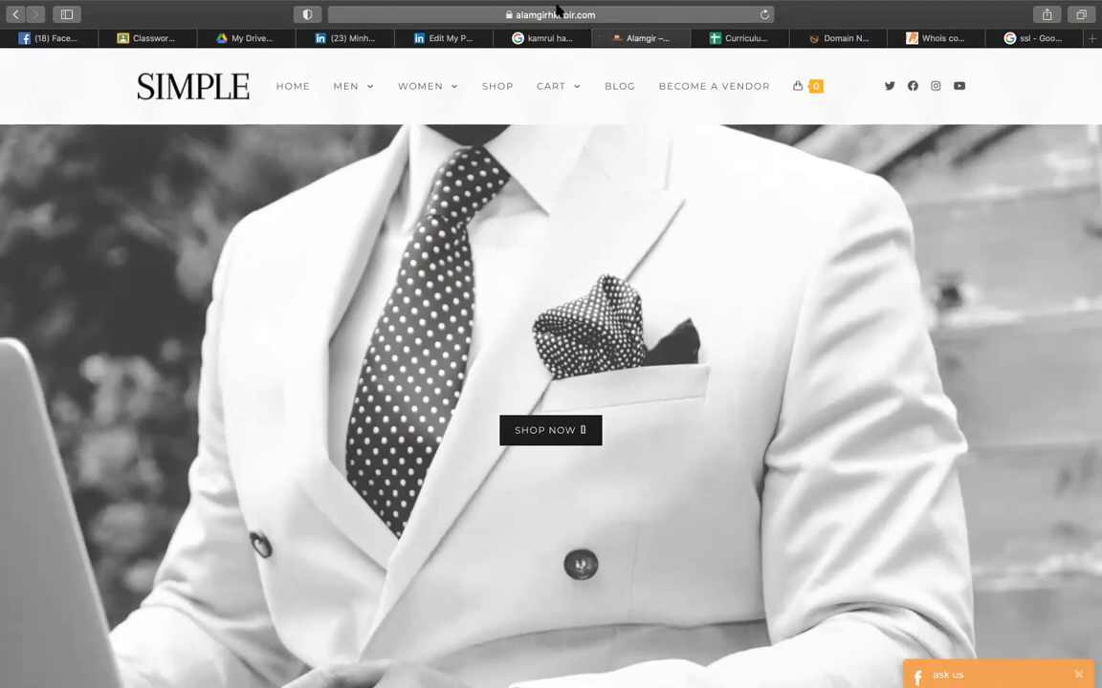
# - Check the shop site's full address, then go back to the Curriculum spreadsheet
pyautogui.click(555, 11)
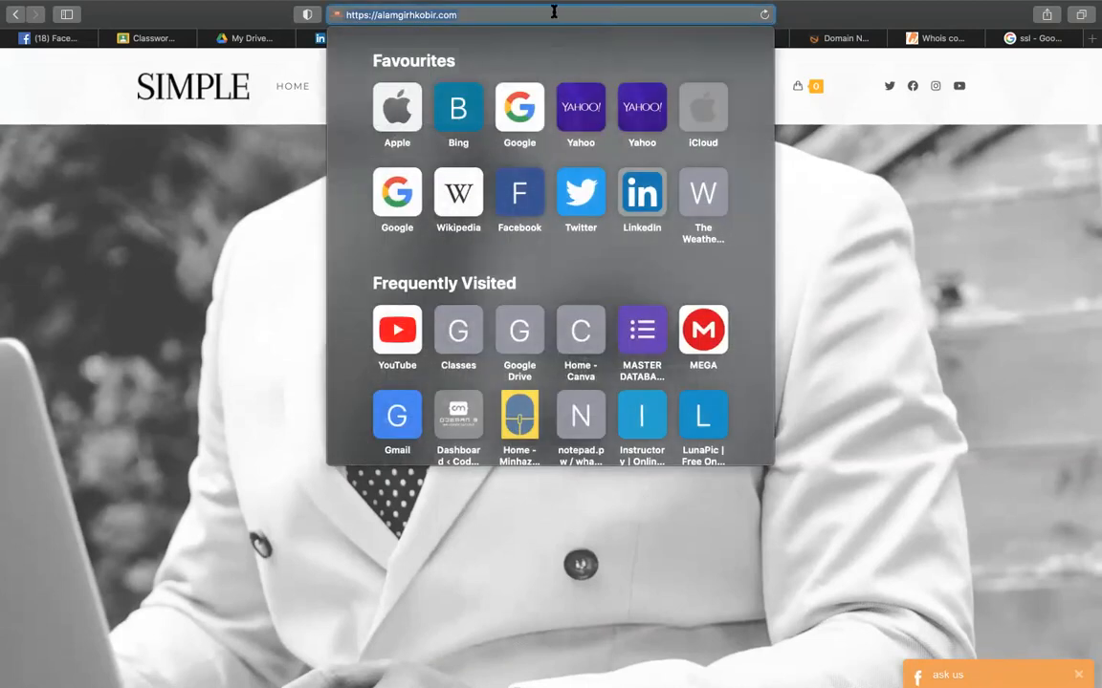
pyautogui.click(848, 248)
pyautogui.click(736, 38)
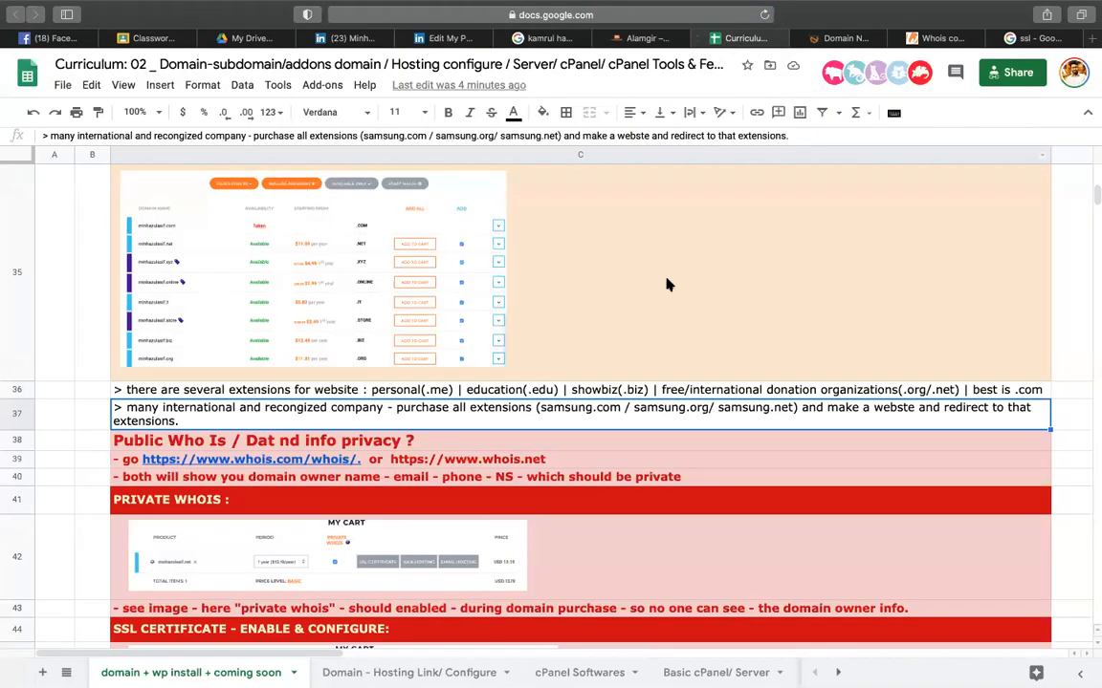
# - Review the webmail link and Get webmail access note in row 68, then bring up the internet.bs cart
pyautogui.scroll(-5, 568, 421)
pyautogui.scroll(-15, 568, 421)
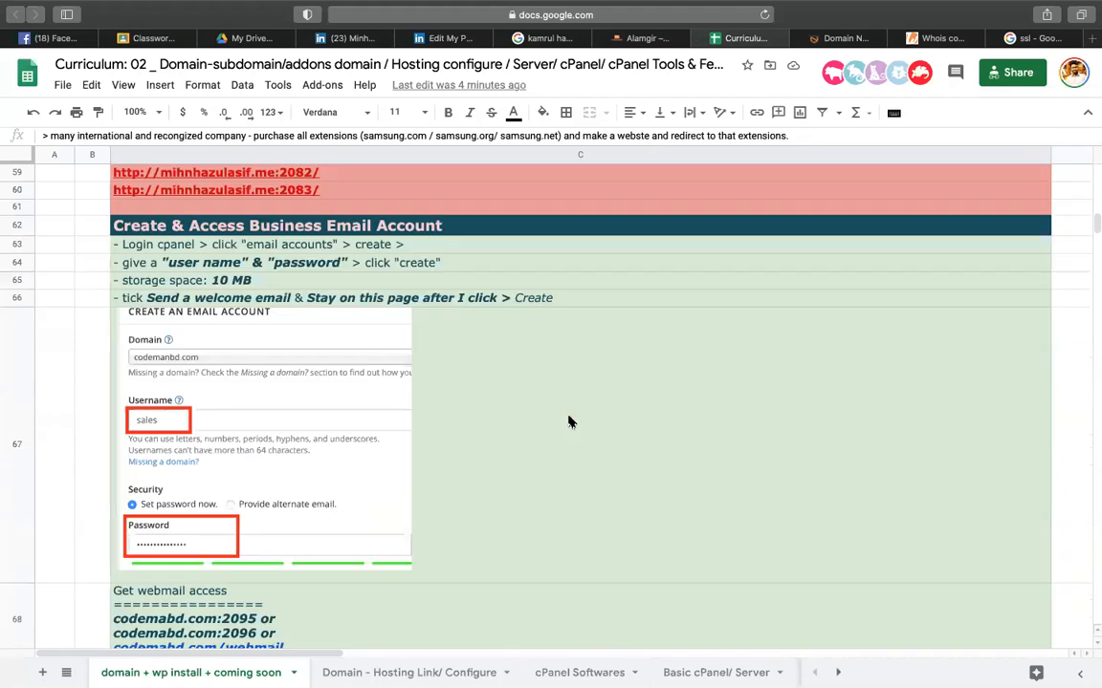
pyautogui.scroll(3, 568, 421)
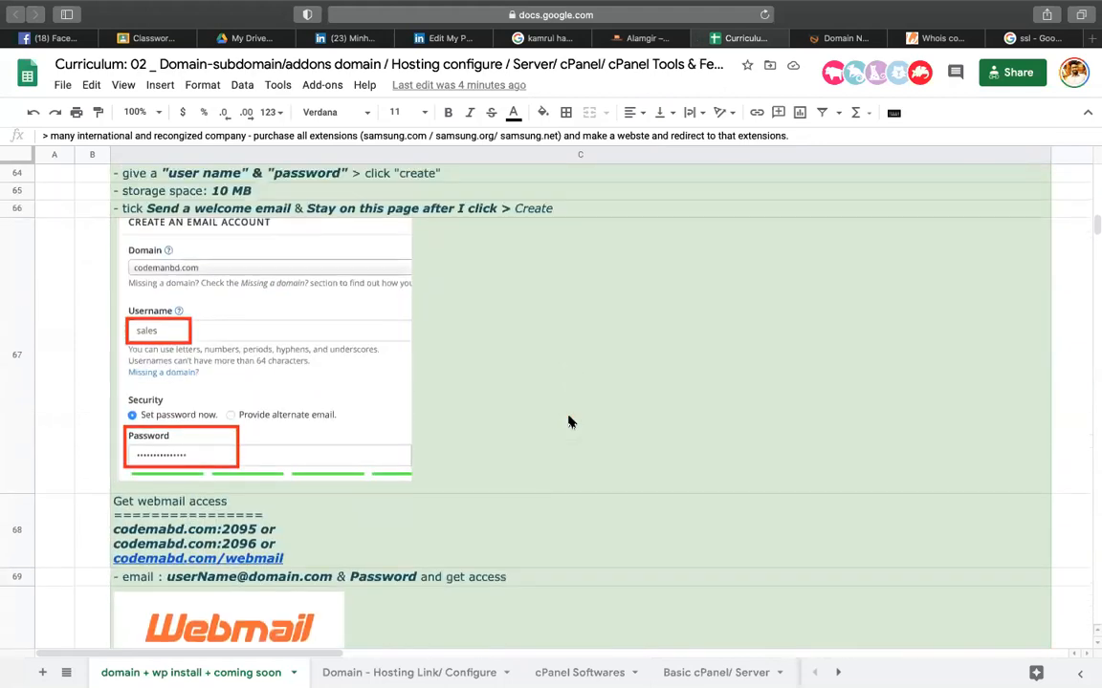
pyautogui.click(578, 531)
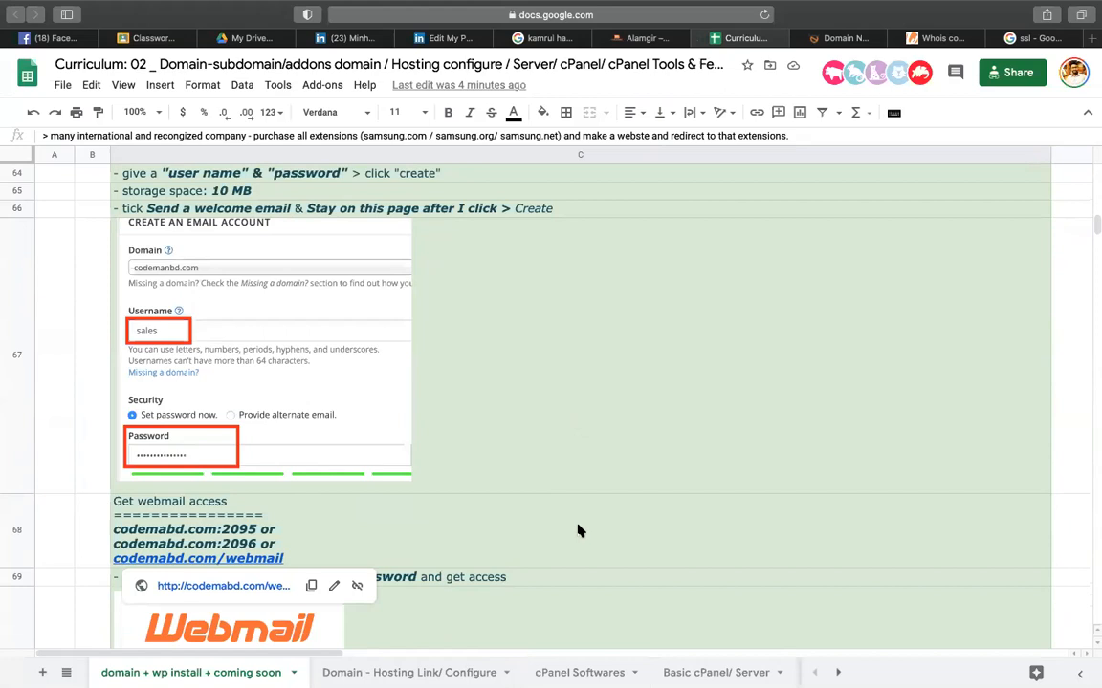
pyautogui.click(389, 520)
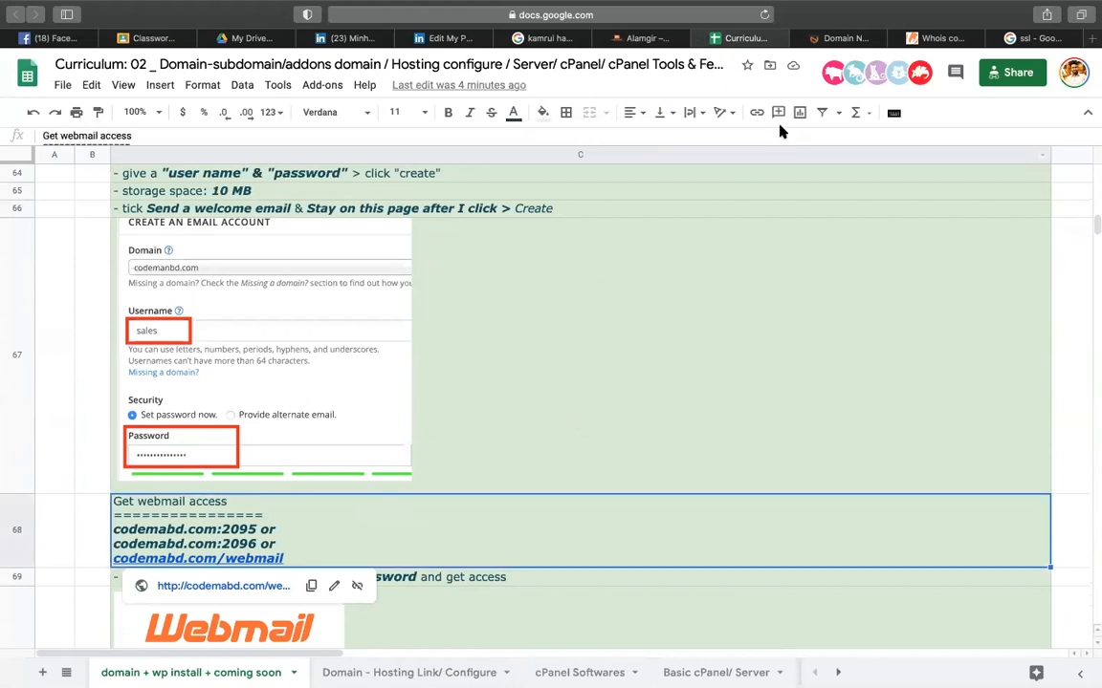
pyautogui.click(839, 40)
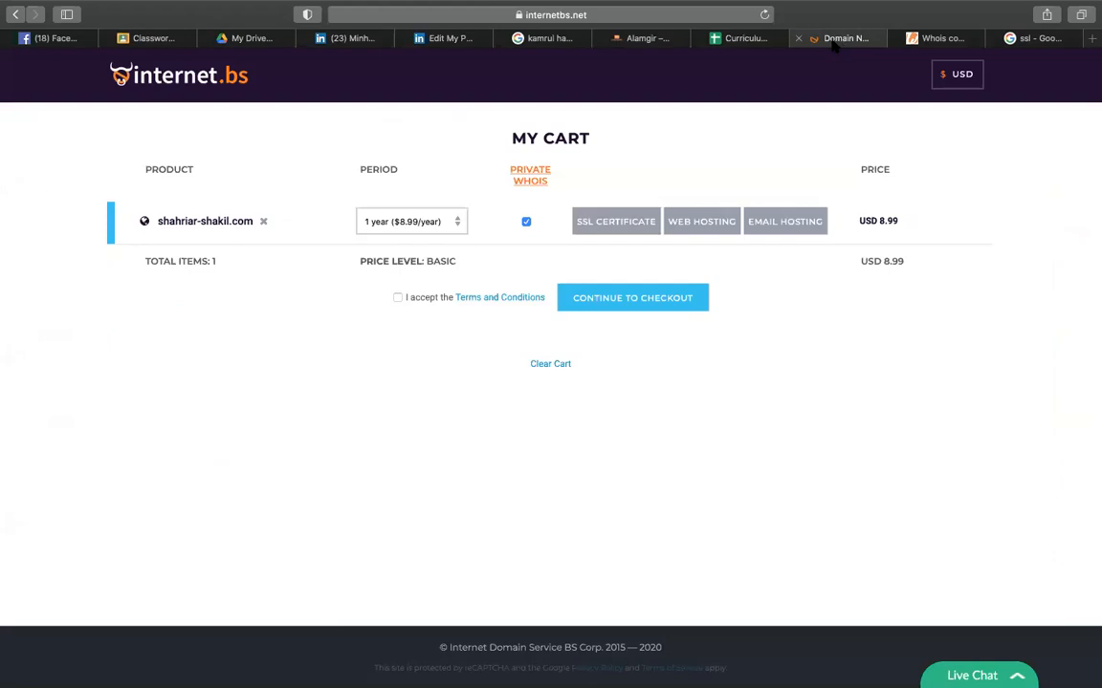
# - Load codemanbd.com in the shop site's tab and scroll through its TK 8000 course listings
pyautogui.click(643, 39)
pyautogui.click(662, 15)
pyautogui.write('codemanbd.com')
pyautogui.press('Return')
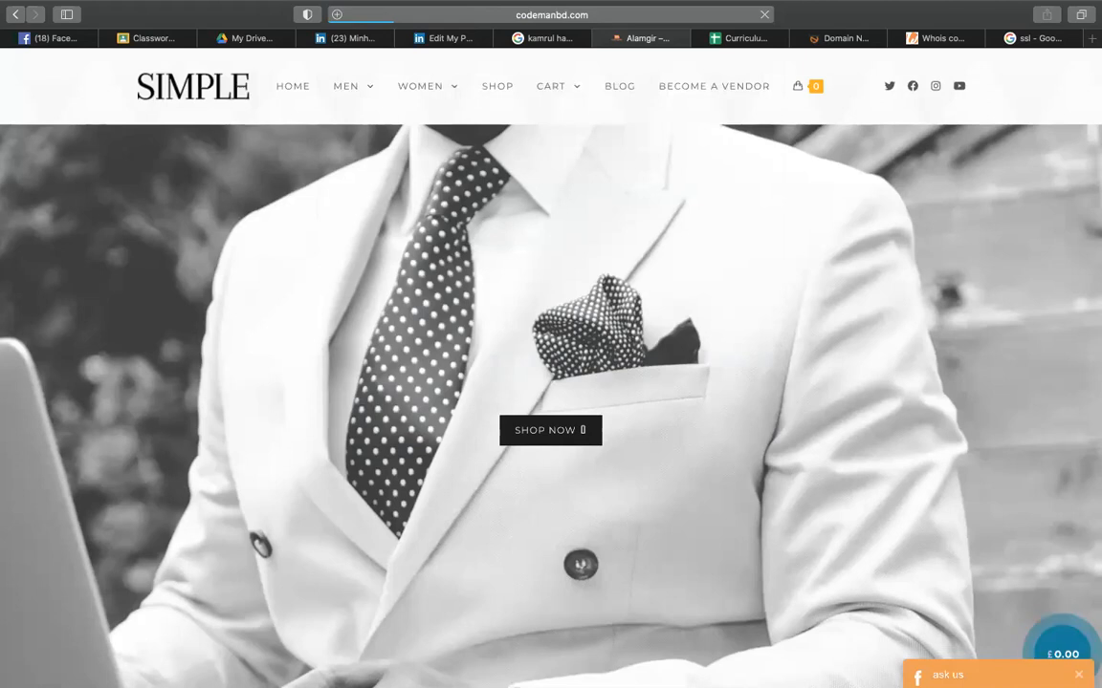
pyautogui.click(505, 17)
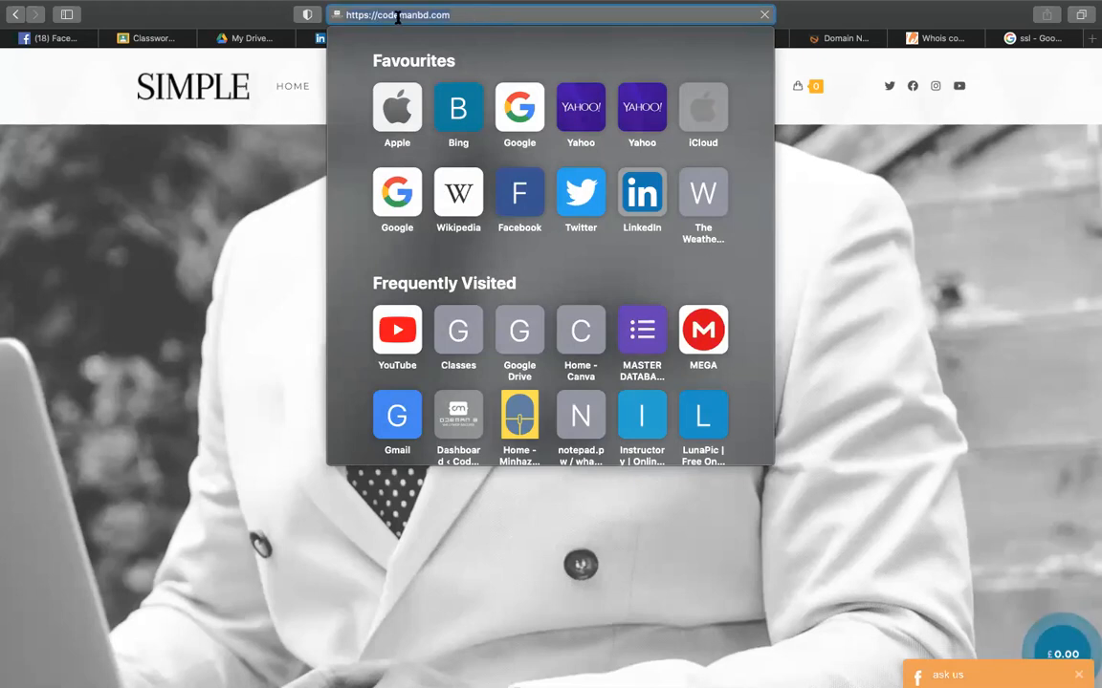
pyautogui.press('Return')
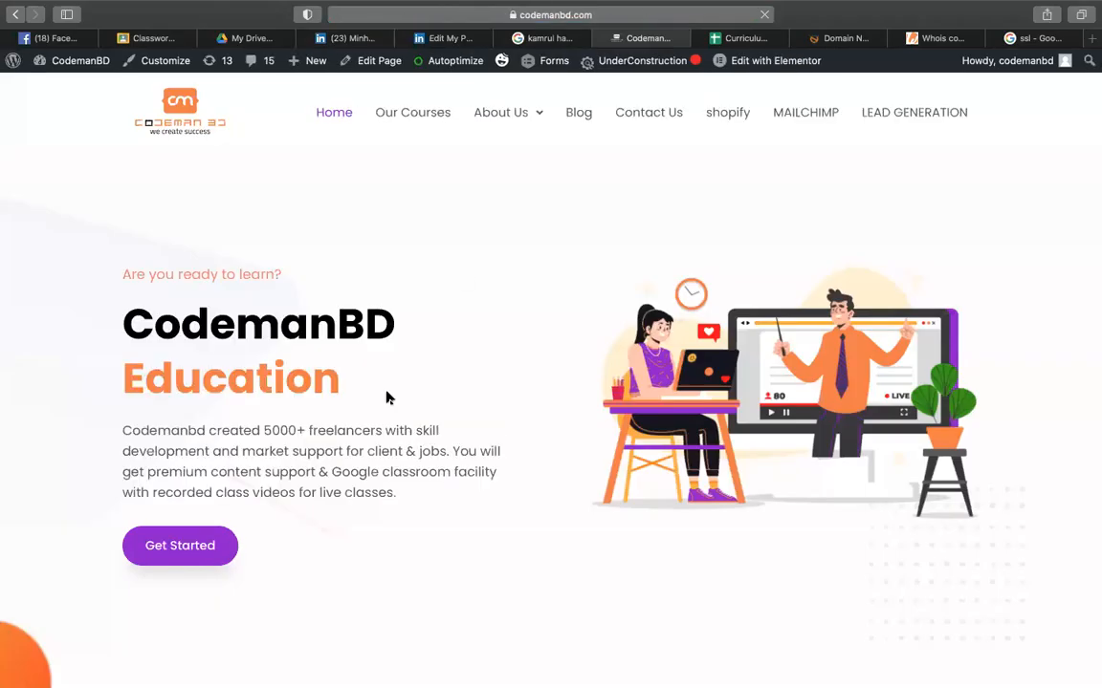
pyautogui.scroll(-5, 386, 396)
pyautogui.scroll(-10, 386, 396)
pyautogui.scroll(-10, 386, 396)
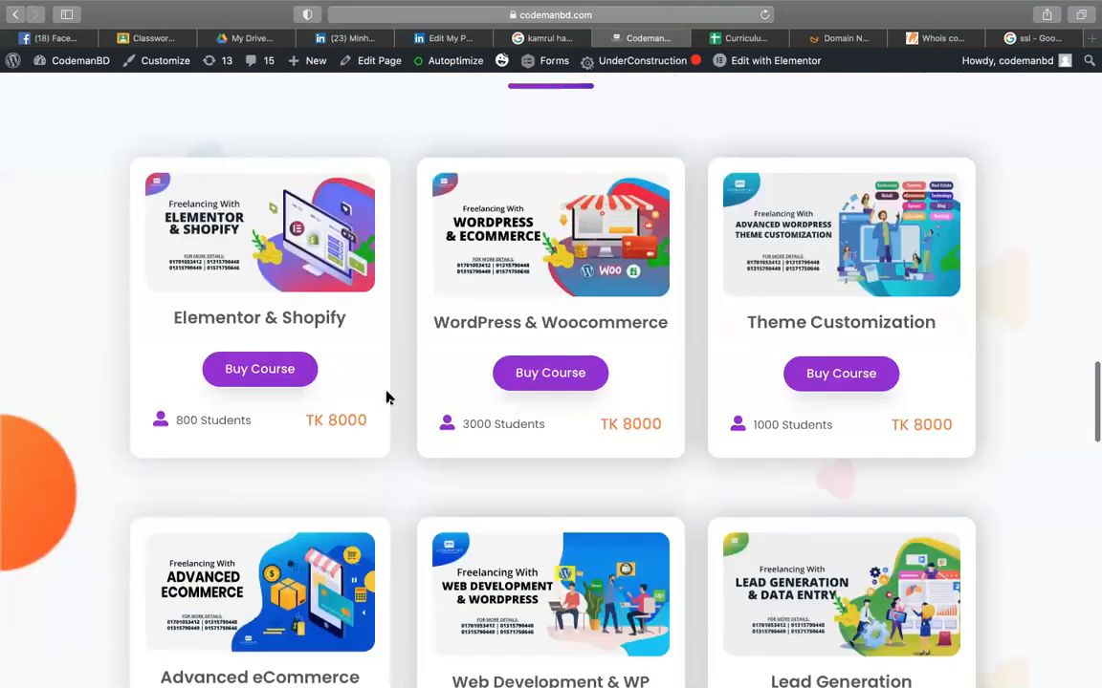
pyautogui.scroll(20, 386, 396)
pyautogui.scroll(-15, 387, 395)
pyautogui.scroll(10, 386, 396)
pyautogui.scroll(10, 386, 396)
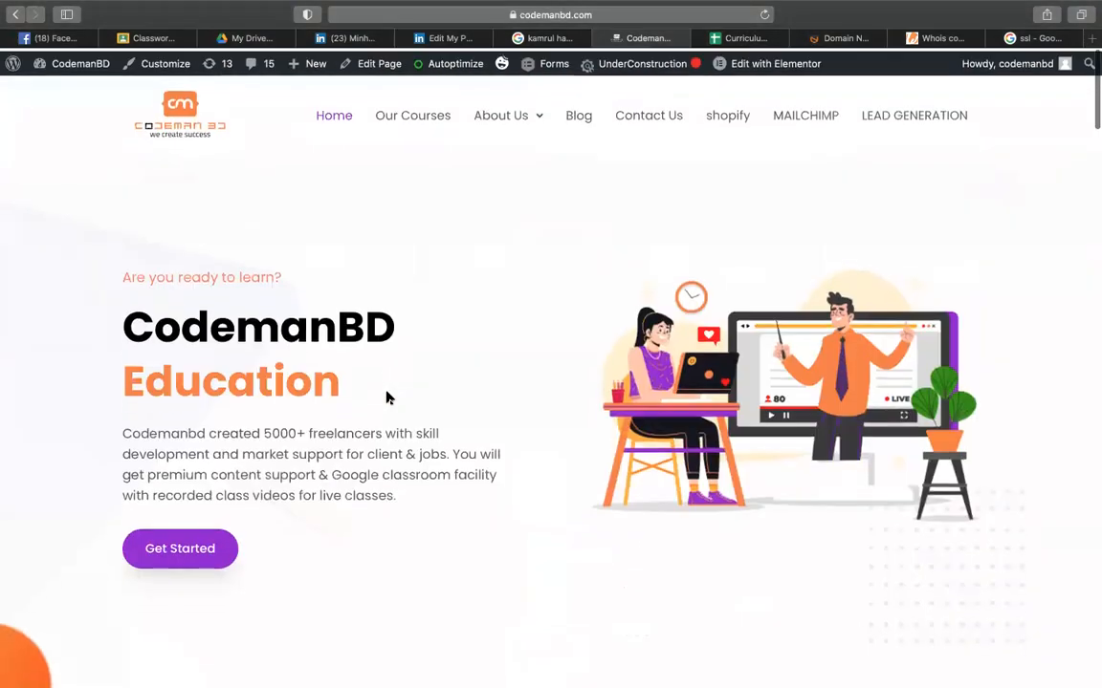
# - Open the codemanbd.com/woo/ WordPress blog in Safari and check its full address
pyautogui.click(619, 16)
pyautogui.write('woo')
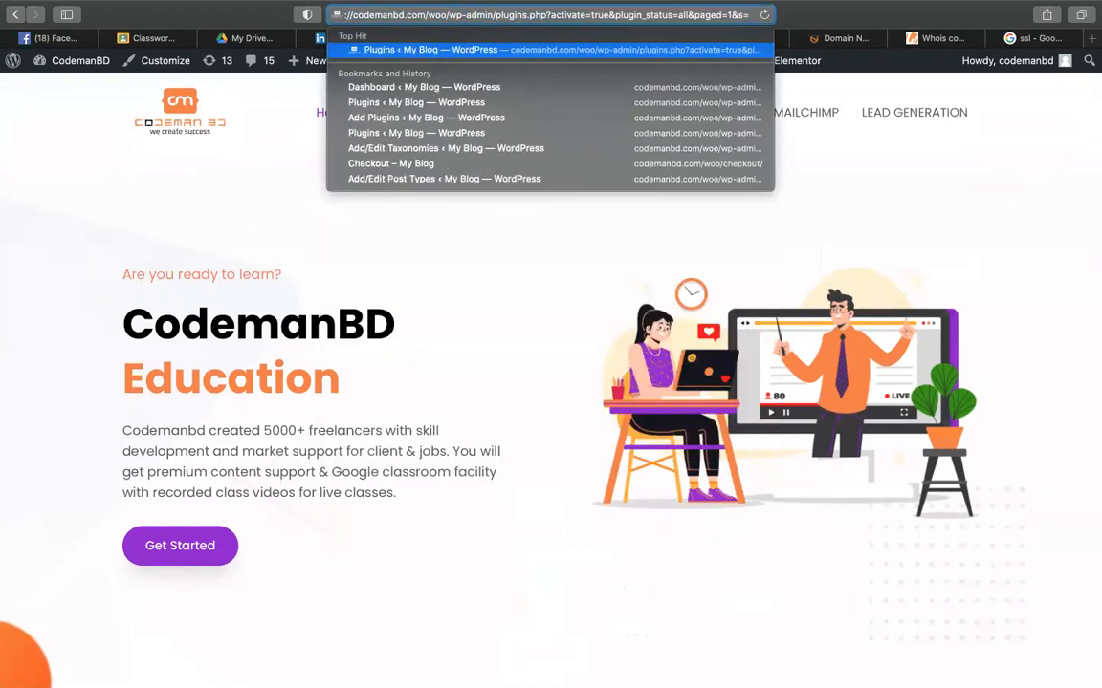
pyautogui.press('BackSpace')
pyautogui.press('BackSpace')
pyautogui.write('o/')
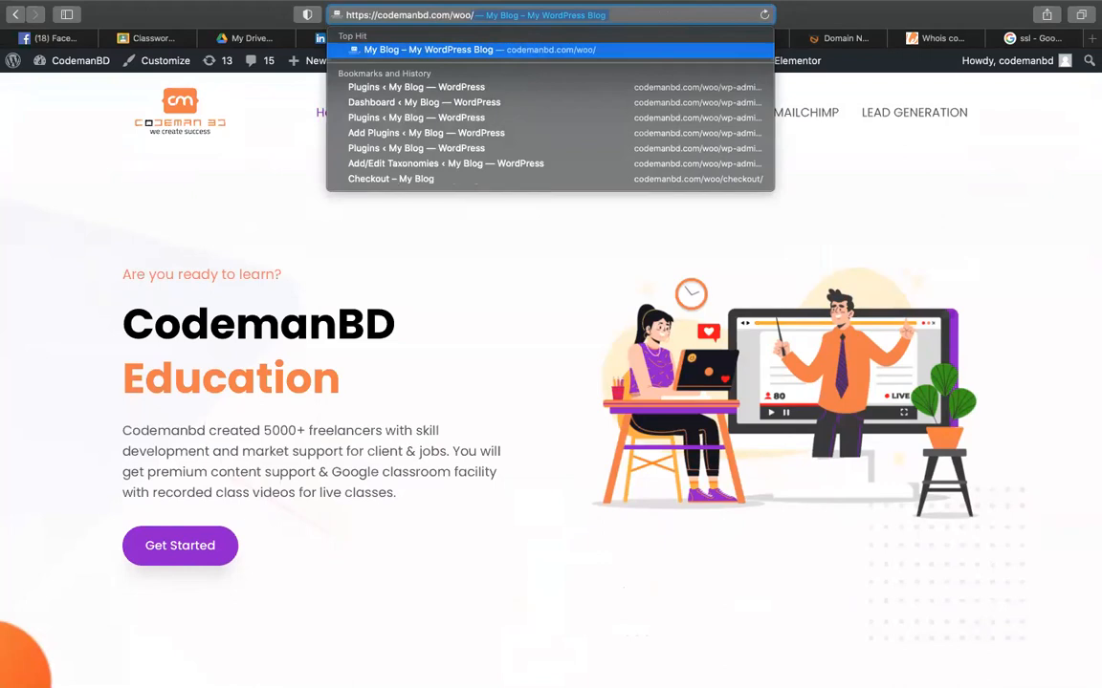
pyautogui.press('Return')
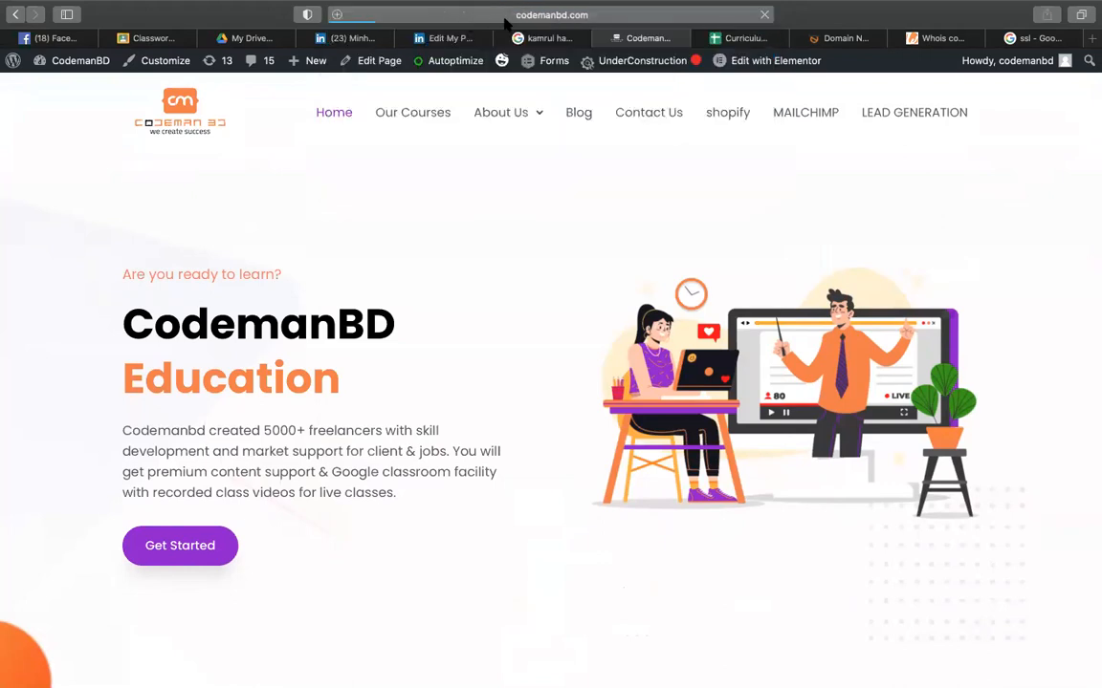
pyautogui.click(509, 17)
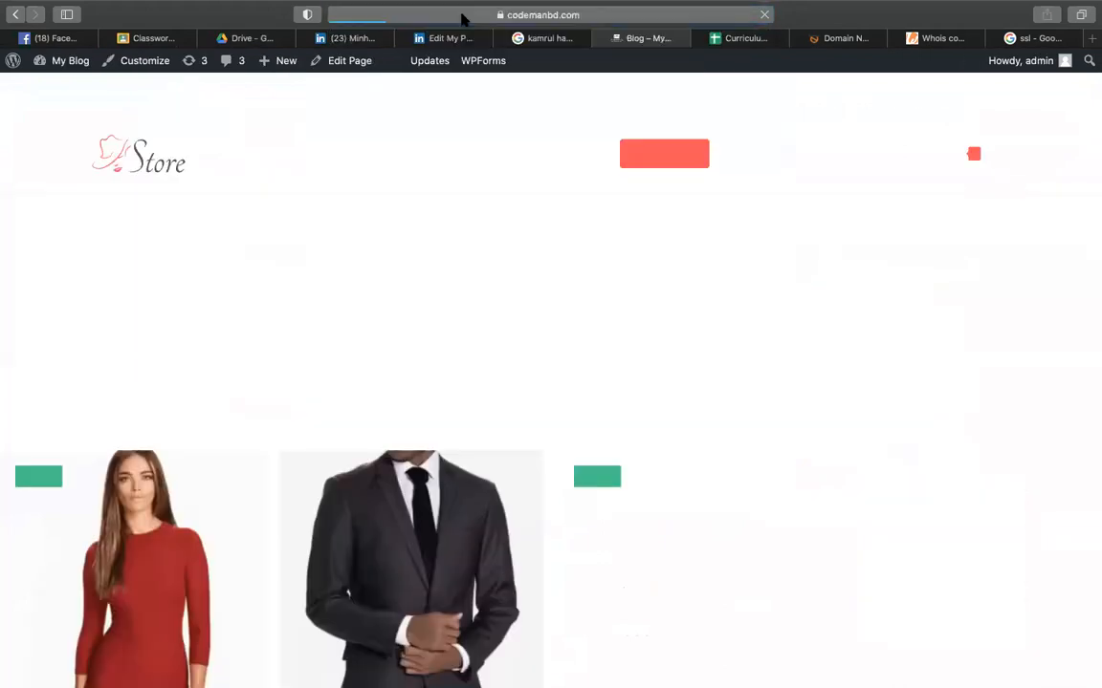
# - Change the address to codemanbd.com/gravity, load it, and go back to the Curriculum sheet
pyautogui.click(536, 14)
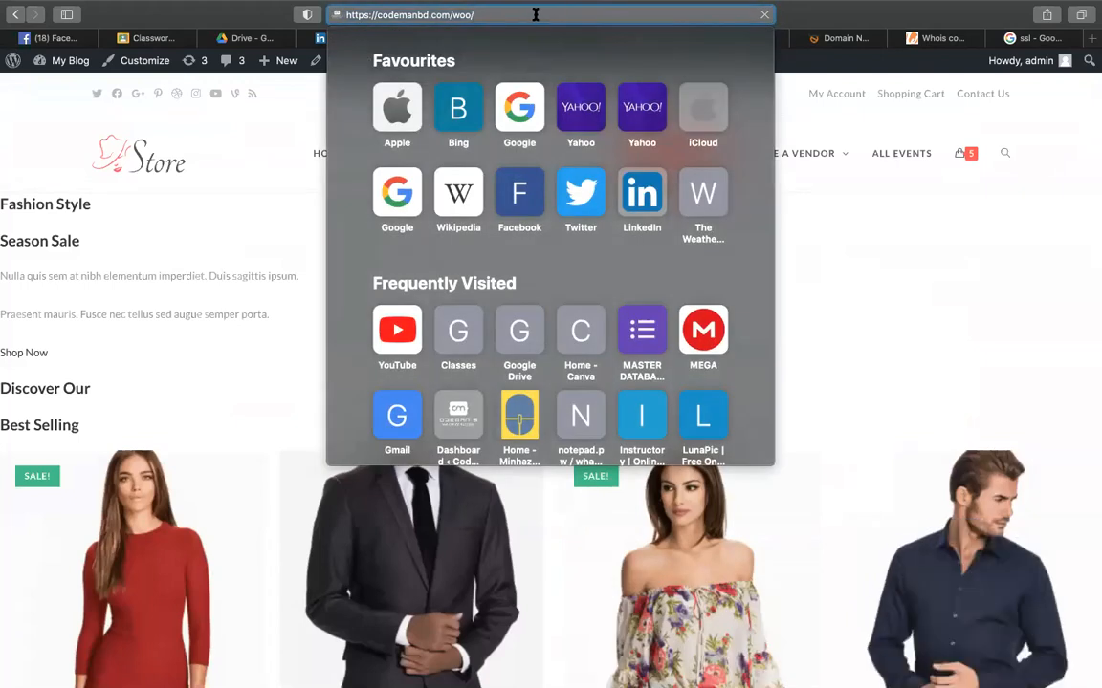
pyautogui.doubleClick(462, 15)
pyautogui.write('g')
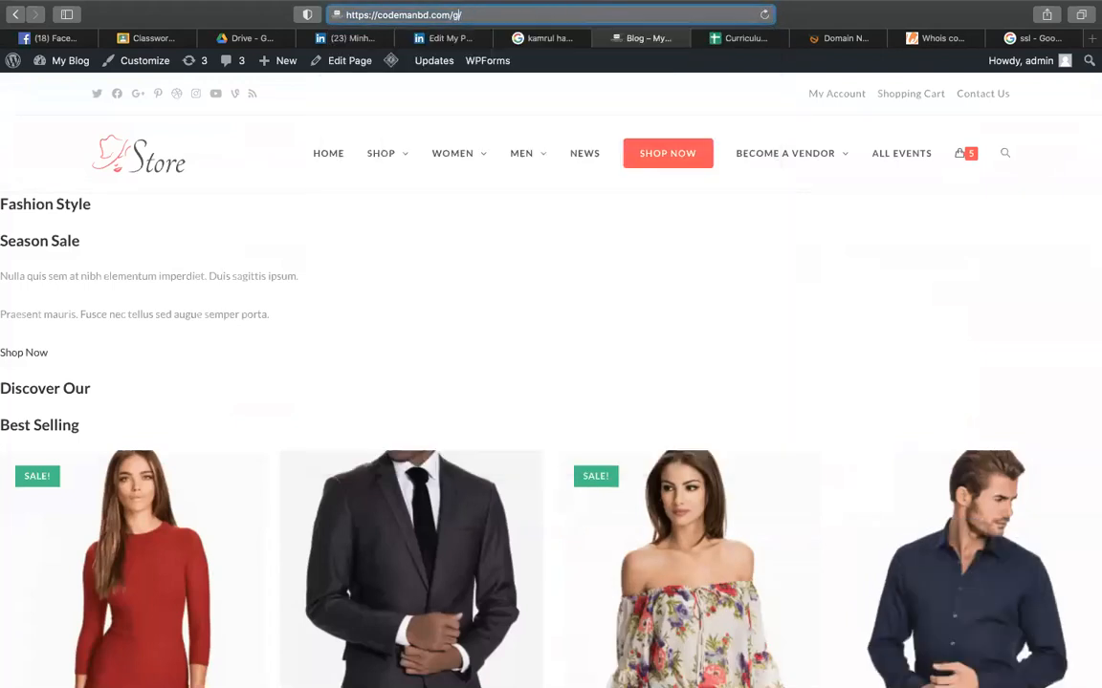
pyautogui.write('ravity')
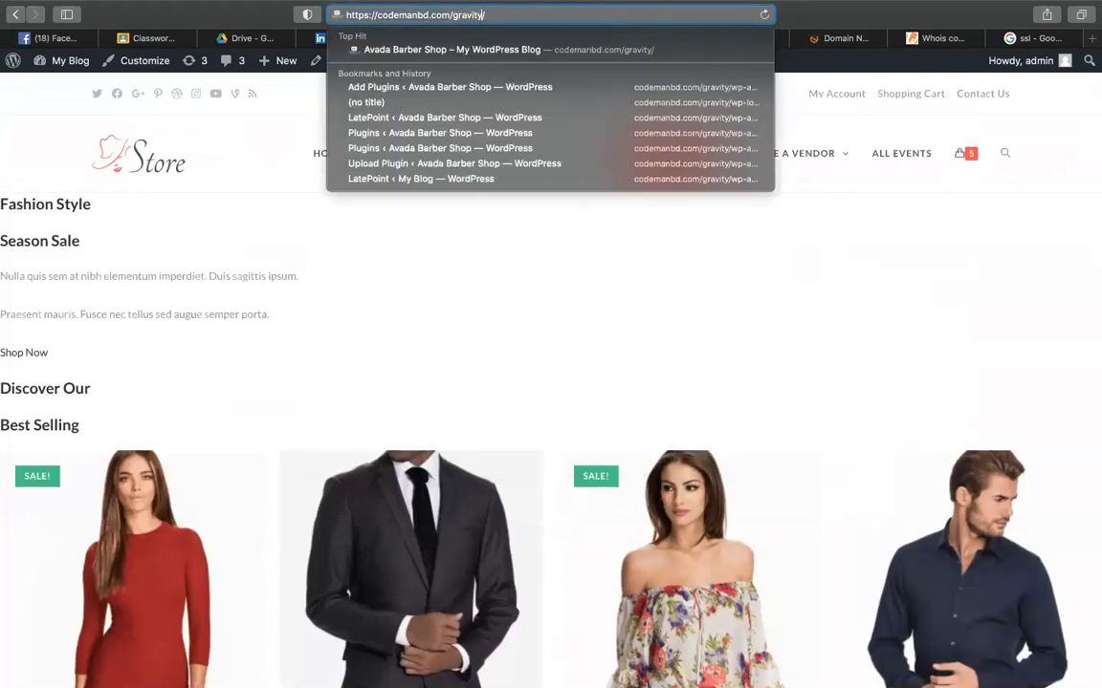
pyautogui.press('Return')
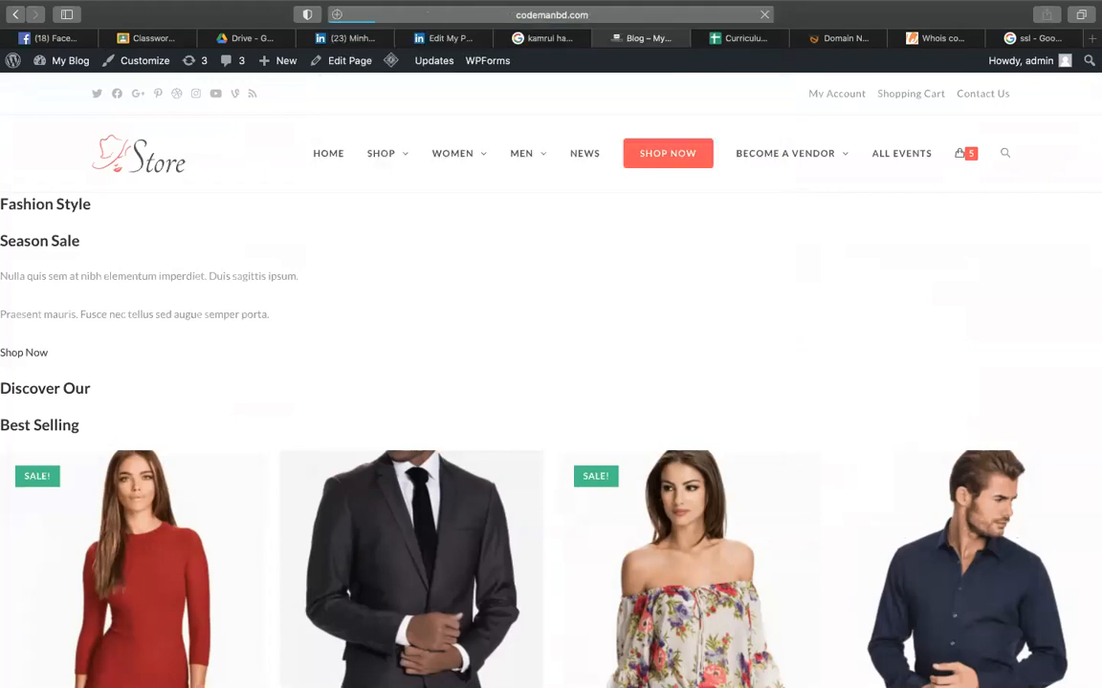
pyautogui.click(758, 38)
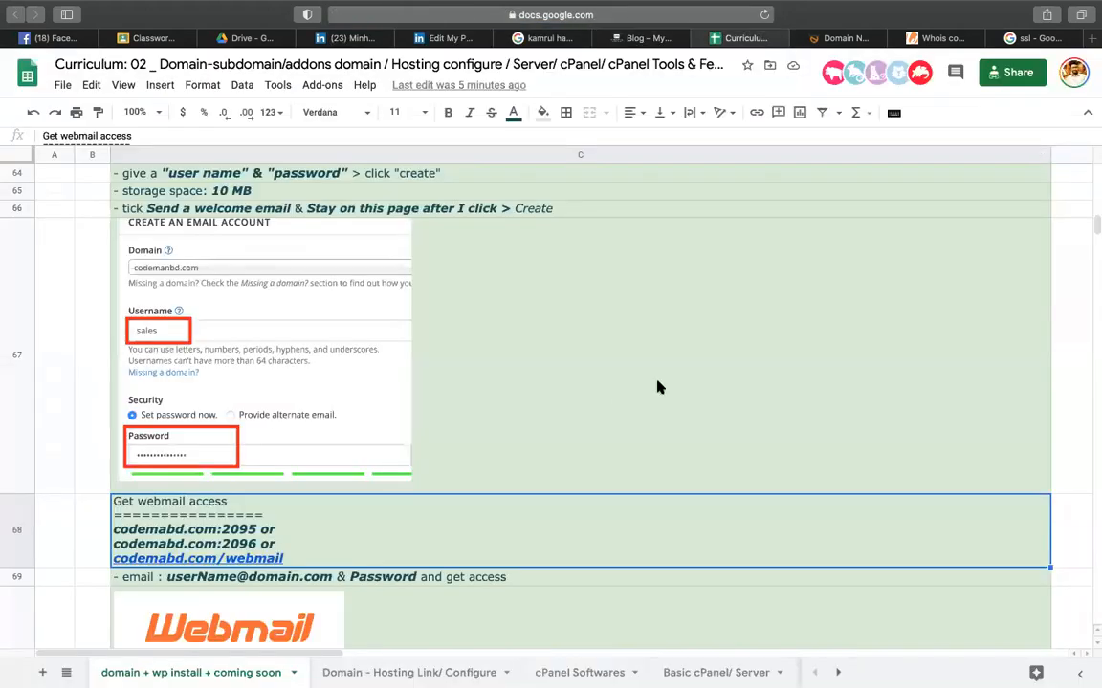
# - Scroll the Curriculum sheet to the top, then down to the cPANEL rows with the 2082/2083 login links
pyautogui.scroll(10, 657, 387)
pyautogui.scroll(-9, 657, 387)
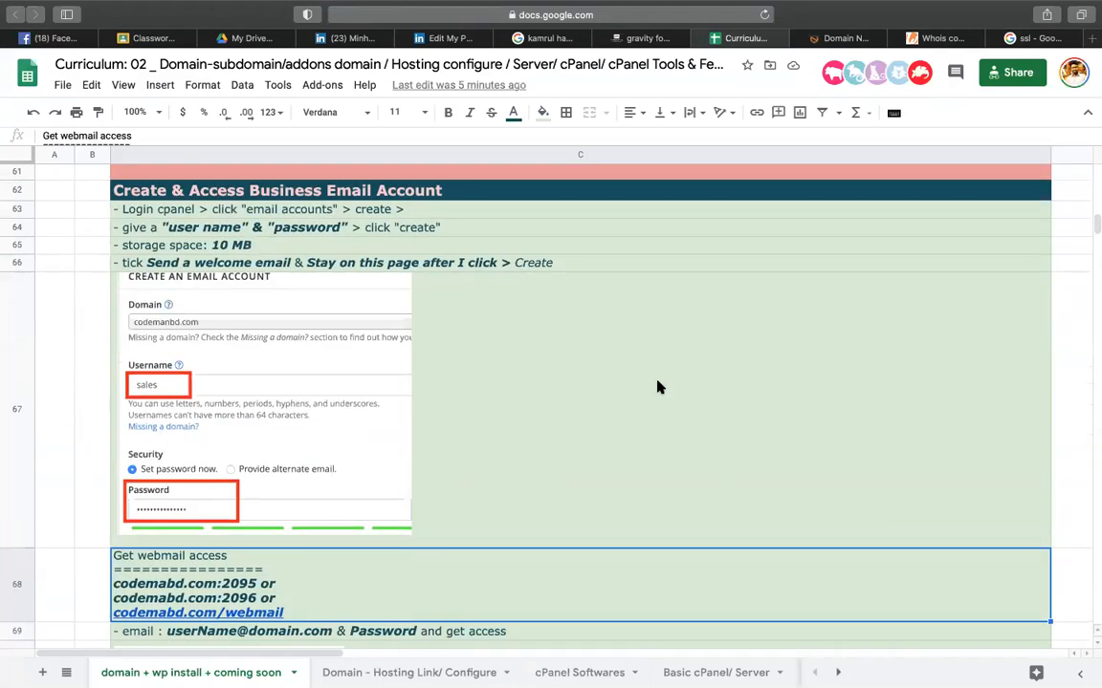
pyautogui.scroll(2, 656, 387)
pyautogui.scroll(3, 658, 387)
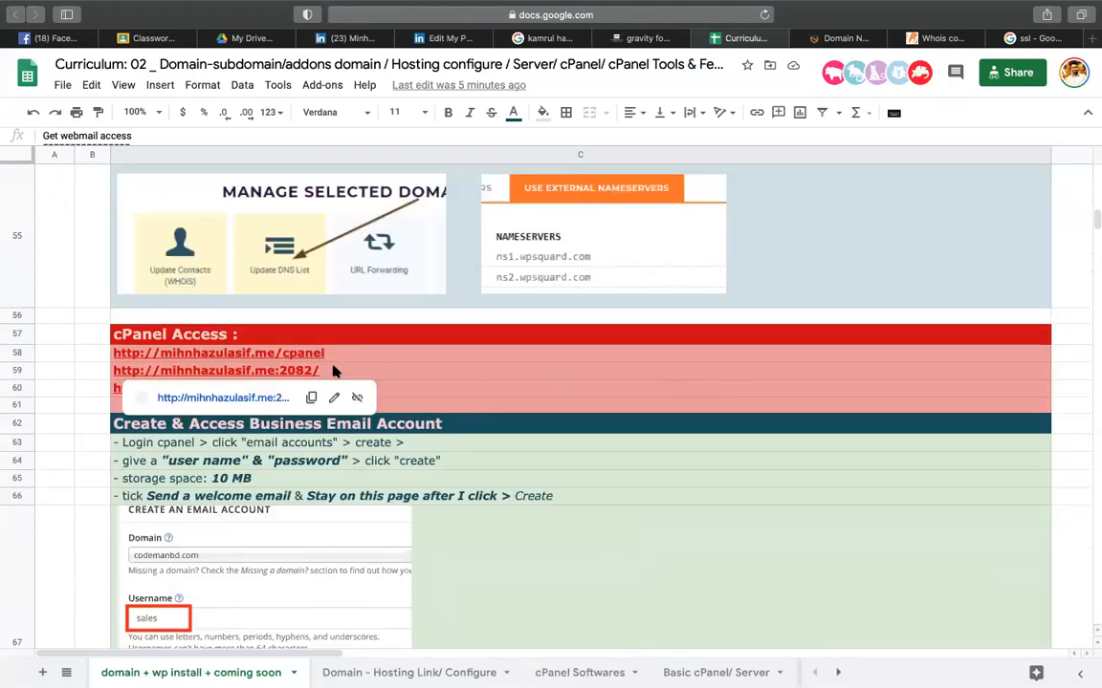
pyautogui.click(524, 304)
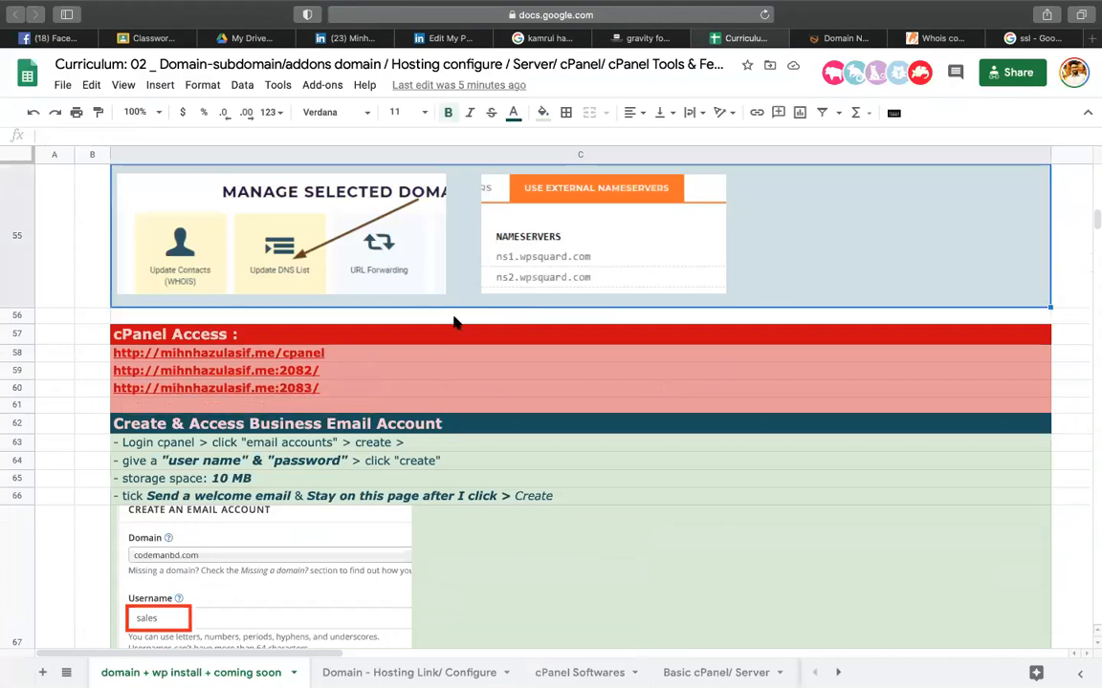
pyautogui.scroll(20, 454, 324)
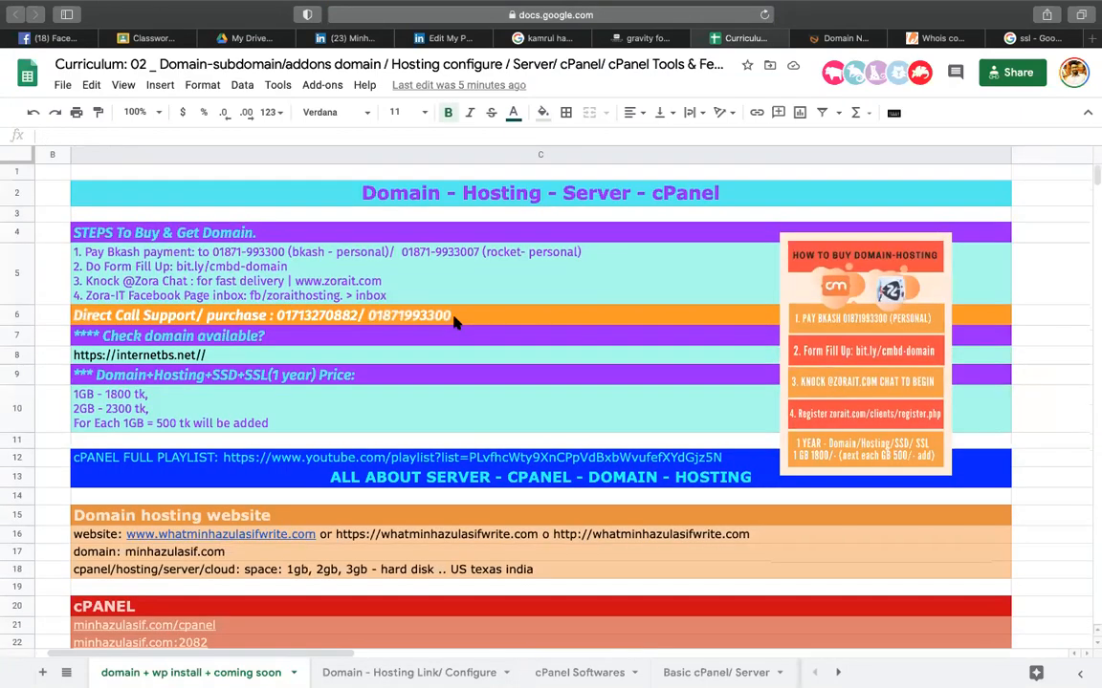
pyautogui.click(614, 187)
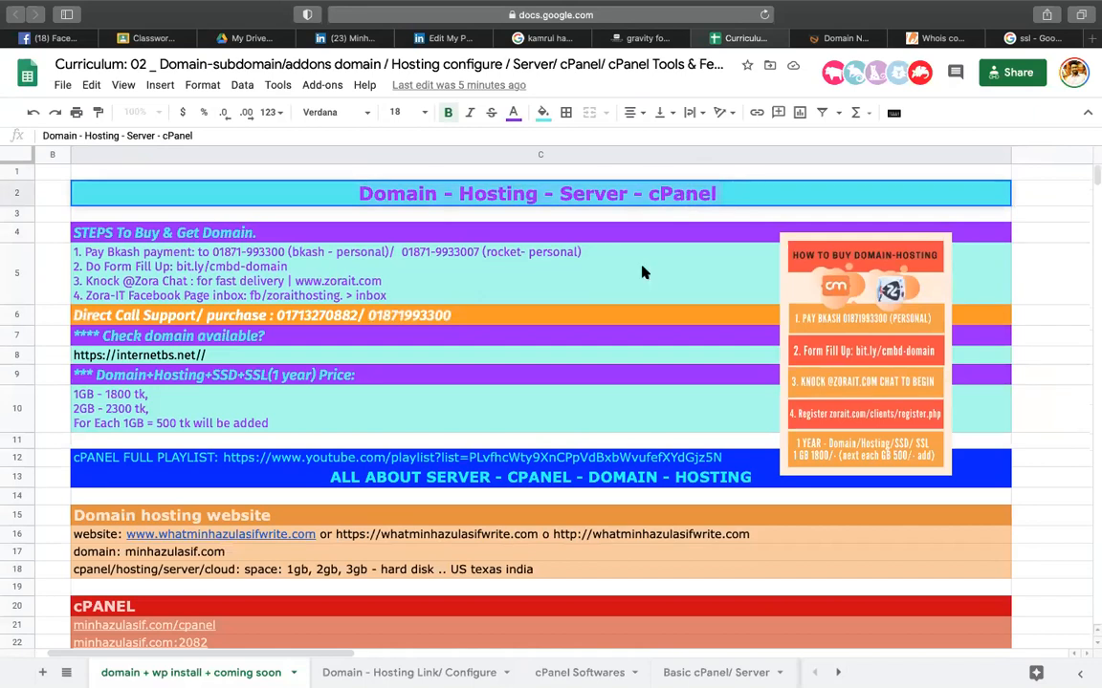
pyautogui.scroll(-5, 366, 361)
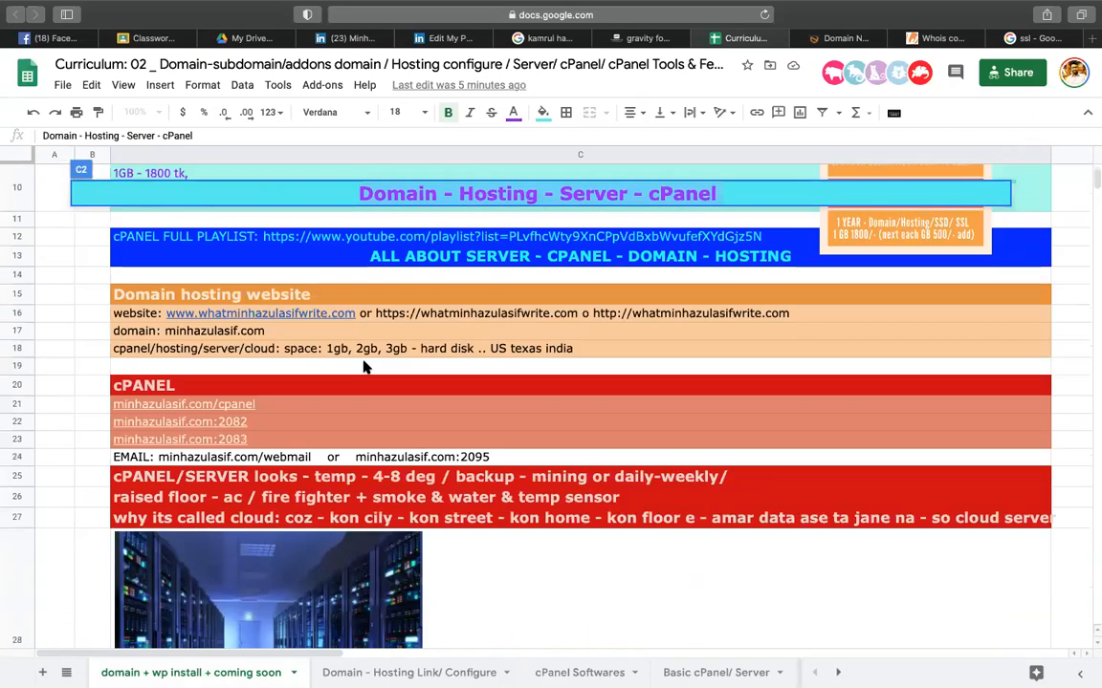
pyautogui.click(608, 345)
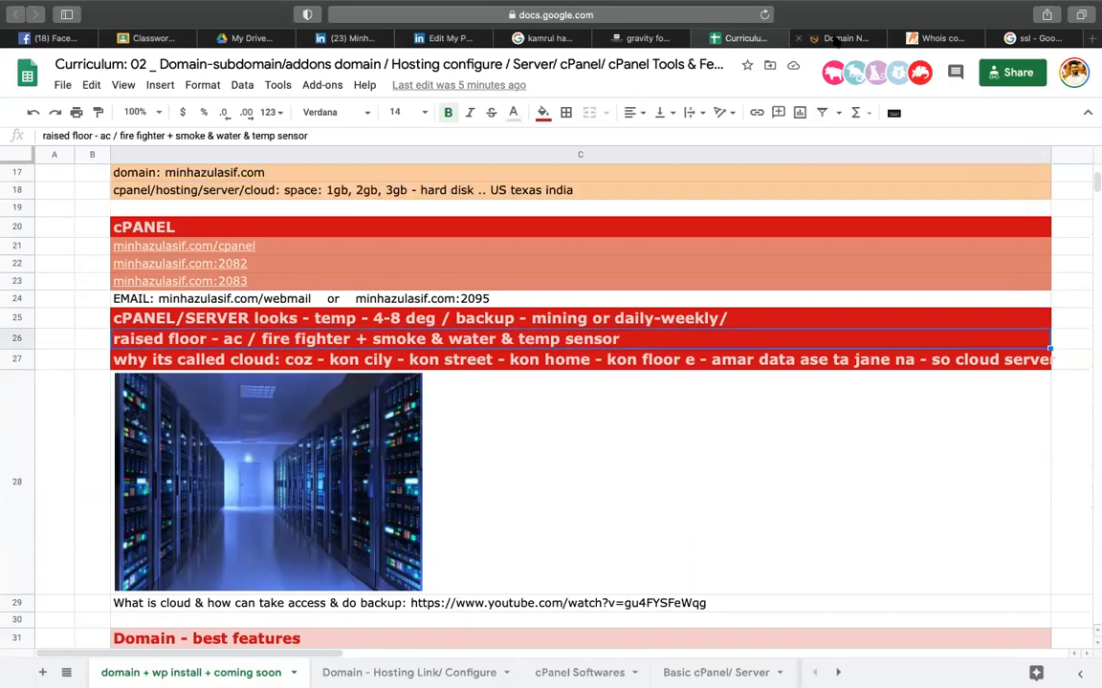
pyautogui.click(833, 38)
# - Load the cPanel login at codemanbd.com:2083 in the domain cart tab, then return to the Curriculum sheet
pyautogui.click(574, 13)
pyautogui.write('codemanbd.com/')
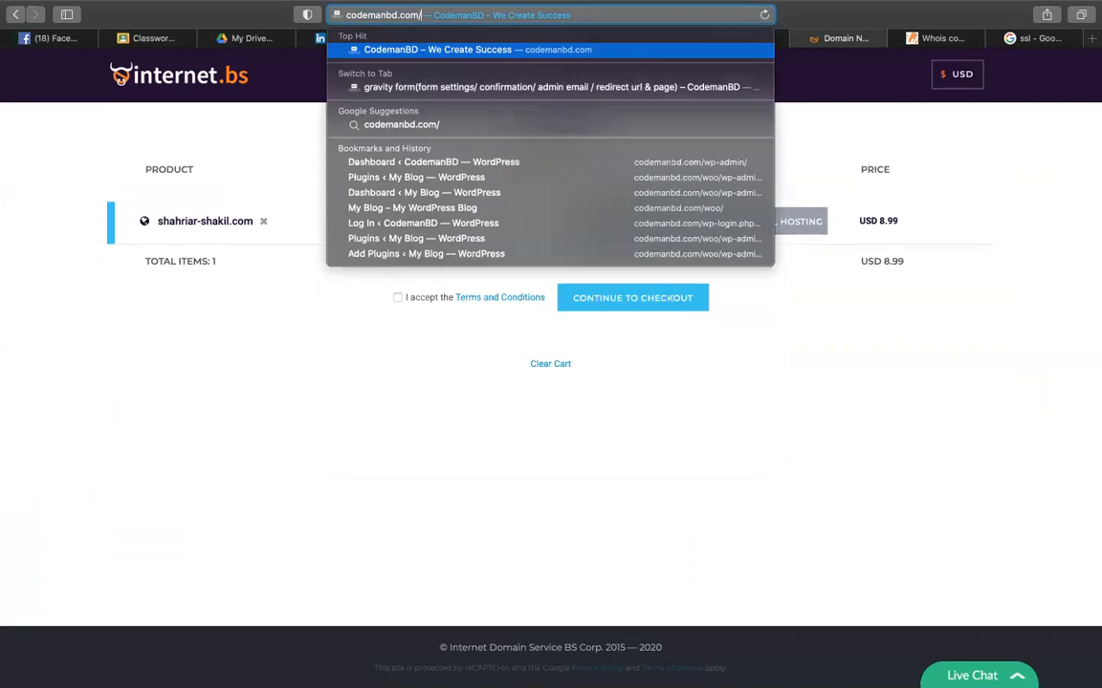
pyautogui.write('cpanel')
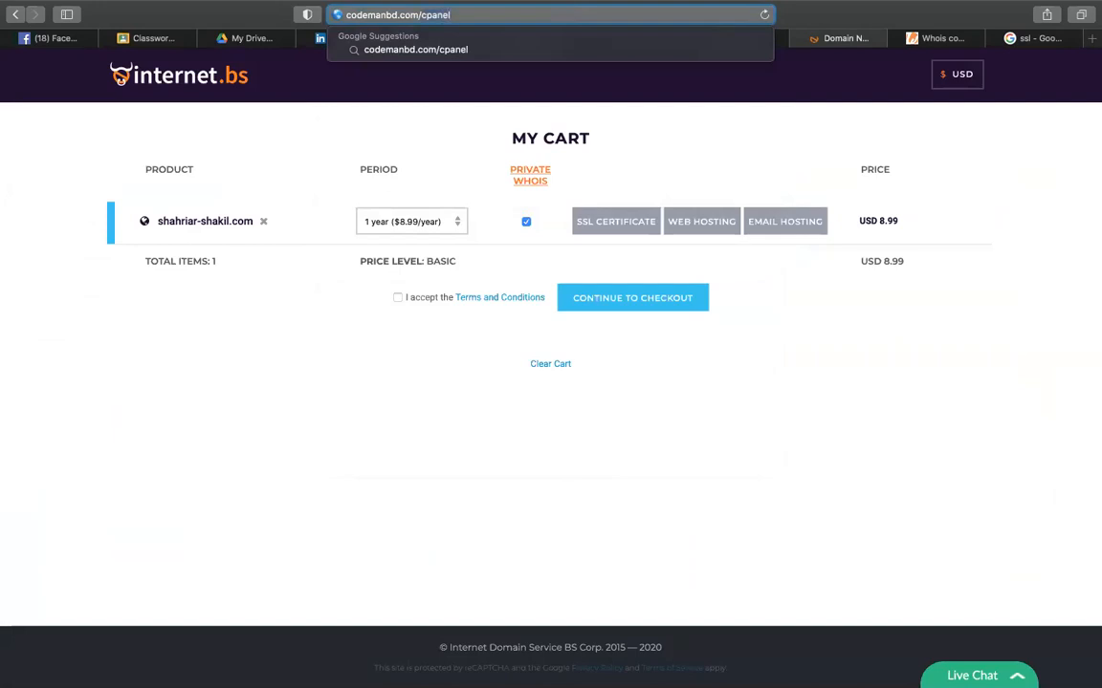
pyautogui.write(':2083')
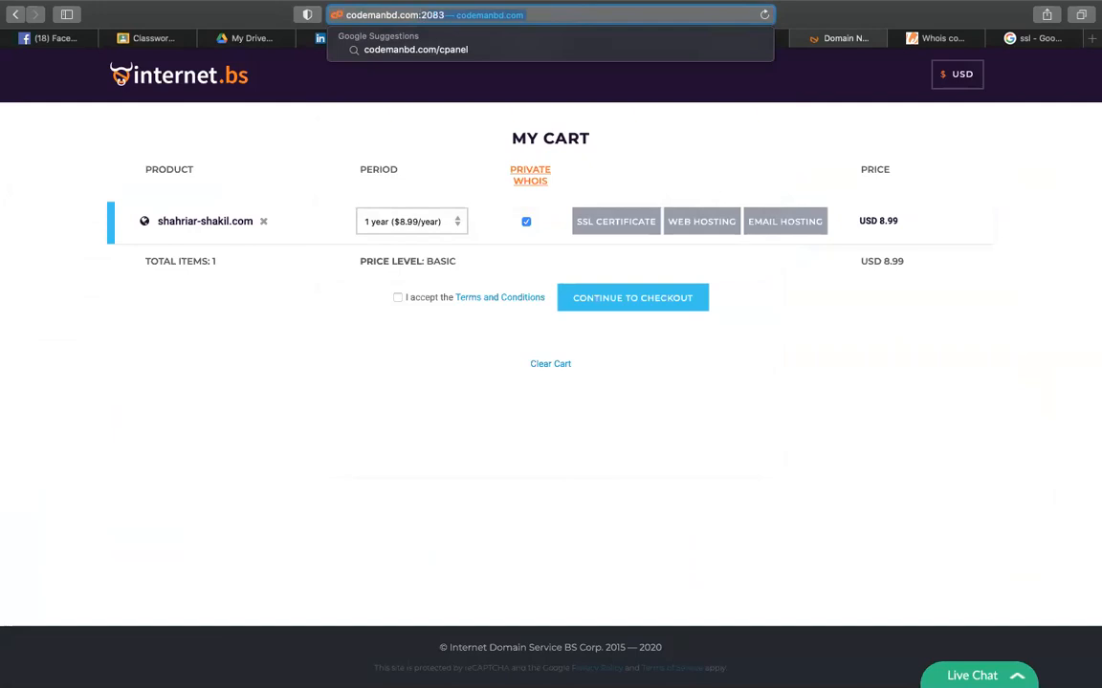
pyautogui.press('BackSpace')
pyautogui.write('2')
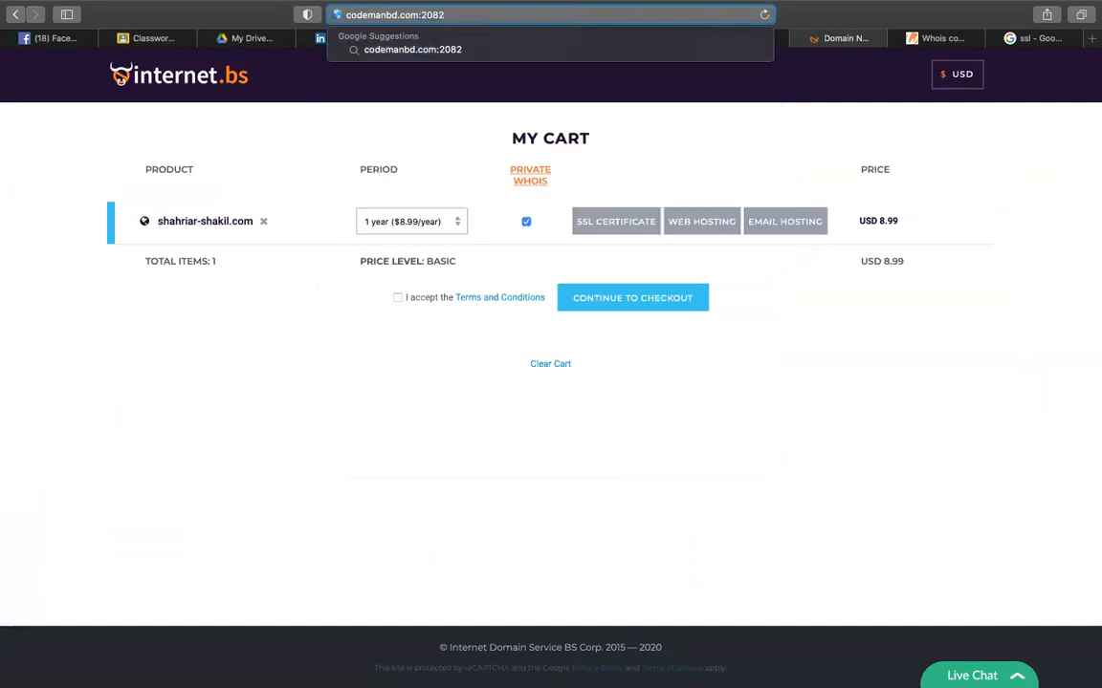
pyautogui.press('BackSpace')
pyautogui.write('3')
pyautogui.press('Return')
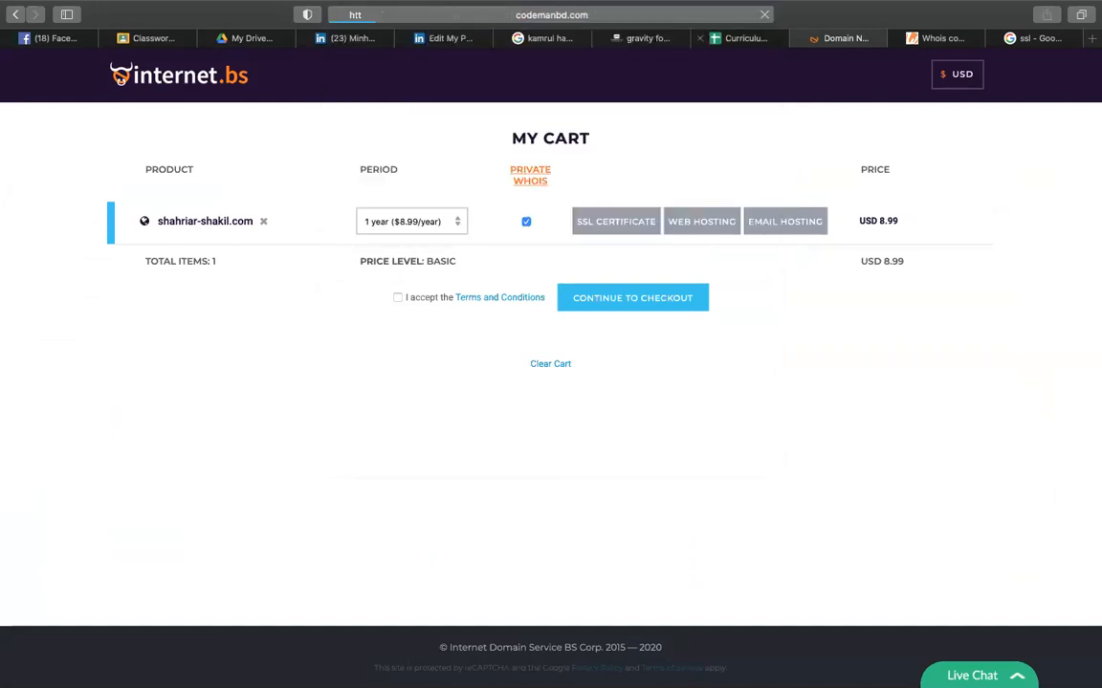
pyautogui.hotkey('ctrl', 'shift', 'Tab')
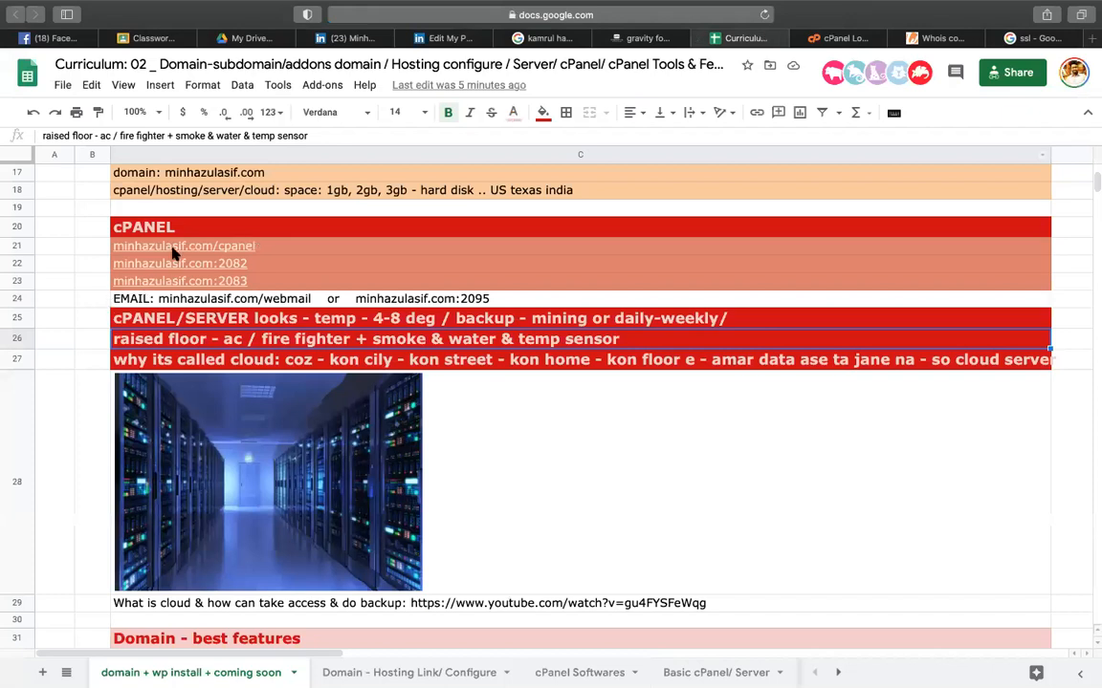
# - Preview the three cPANEL access links in the sheet, then switch to the codemanbd.com cPanel login page
pyautogui.moveTo(172, 245)
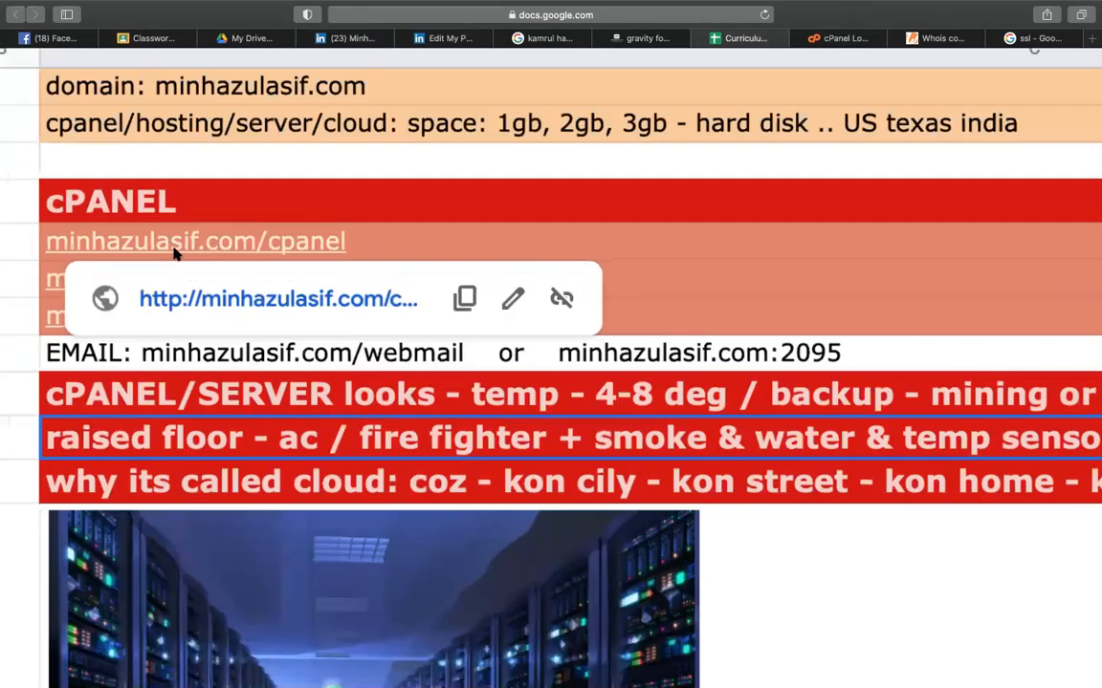
pyautogui.scroll(2, 175, 252)
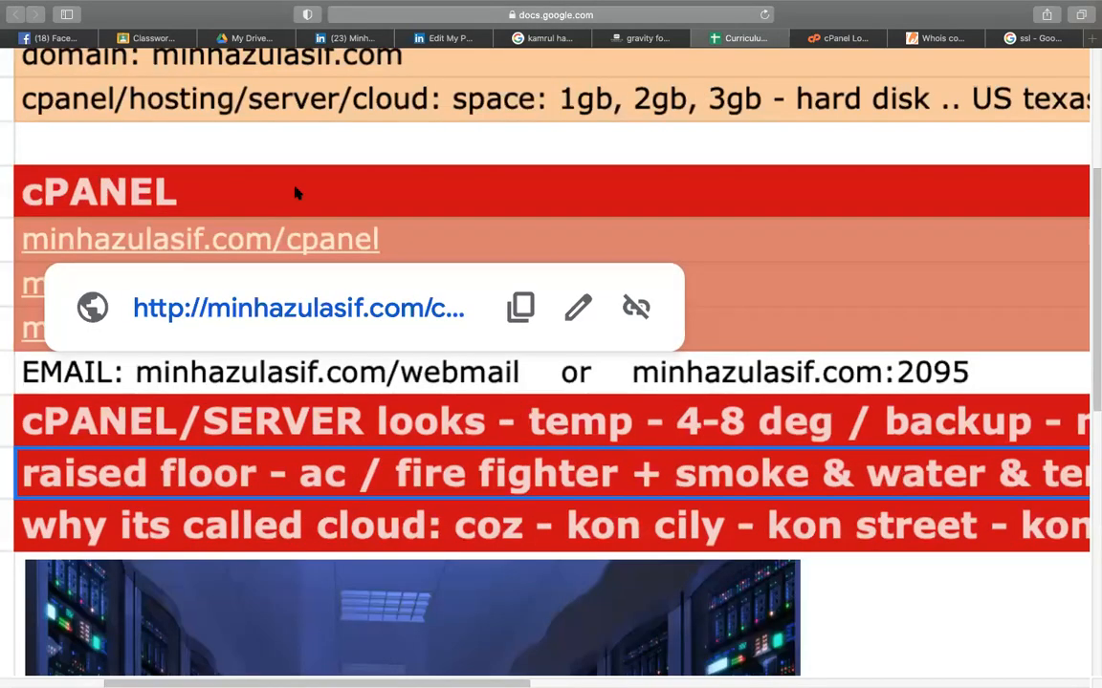
pyautogui.click(293, 191)
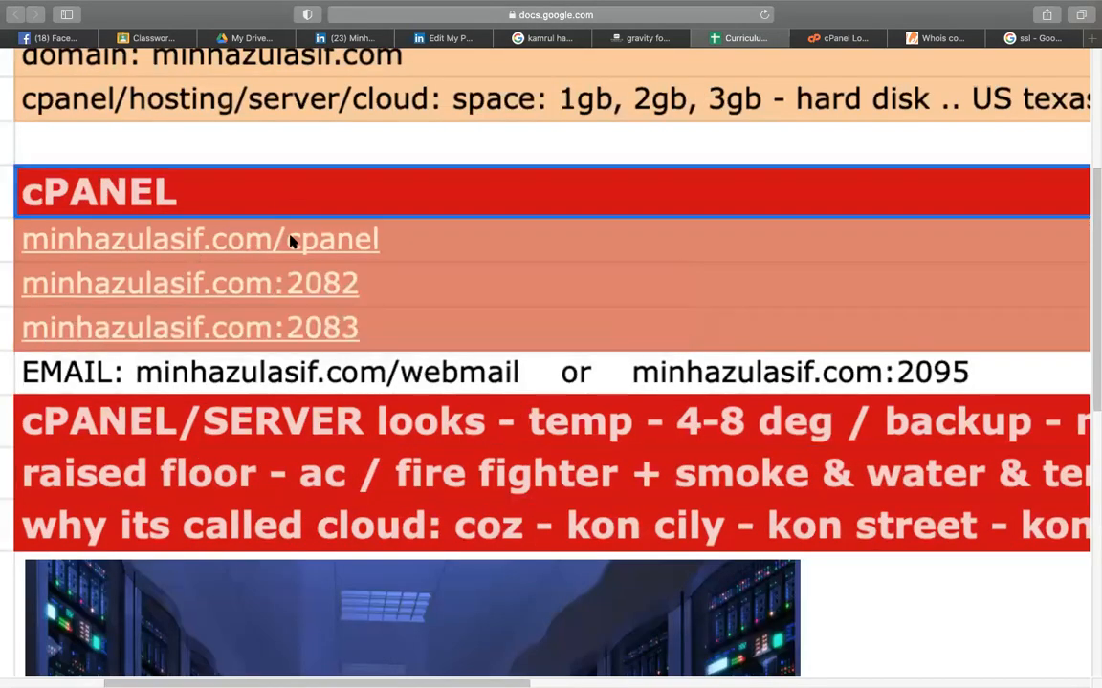
pyautogui.moveTo(355, 245)
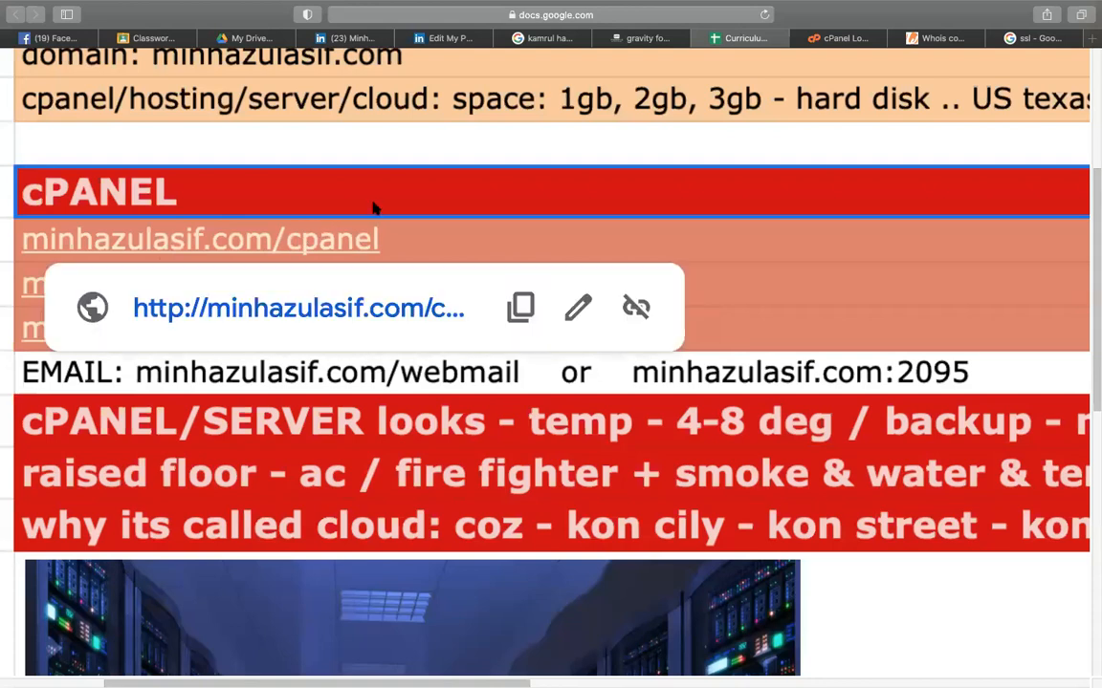
pyautogui.moveTo(345, 281)
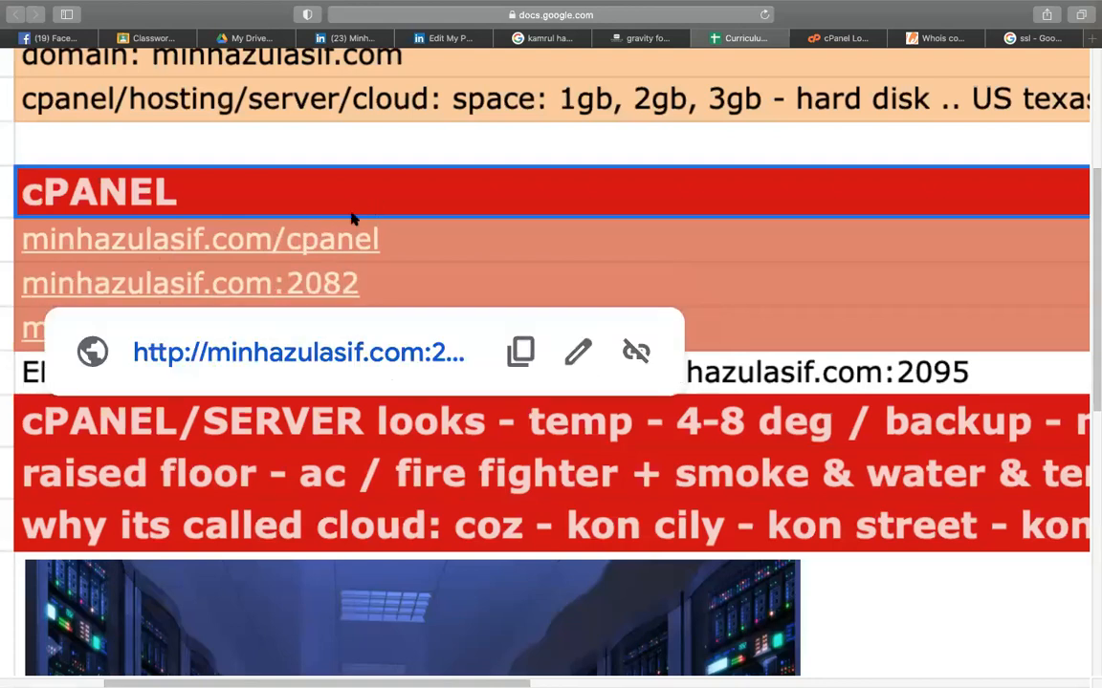
pyautogui.moveTo(356, 336)
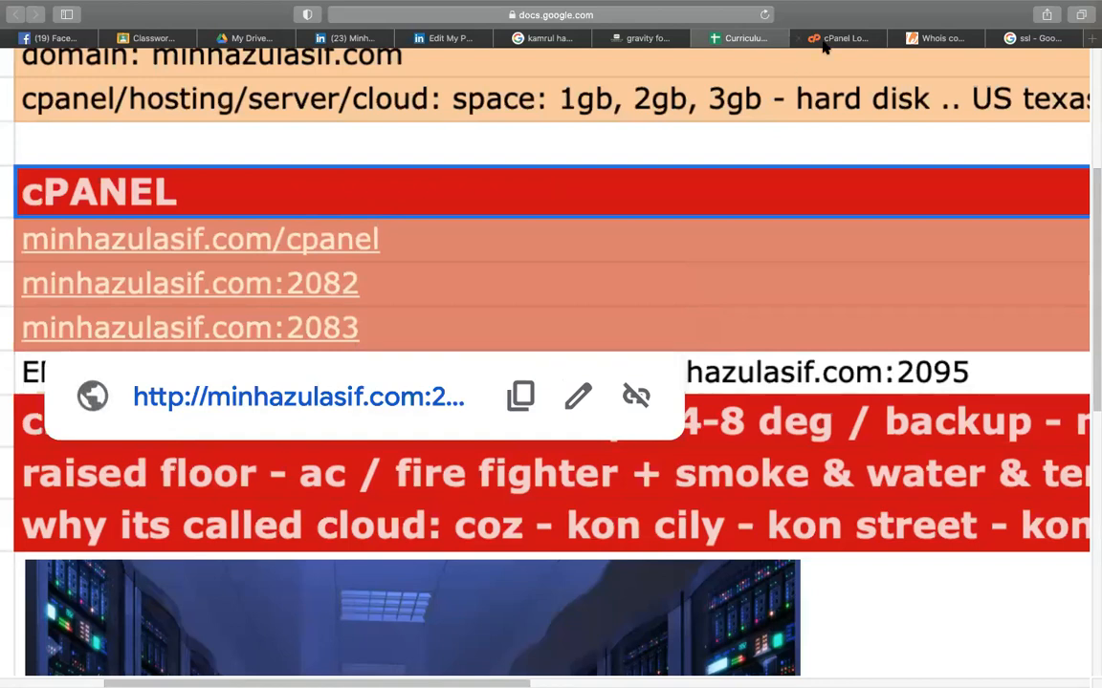
pyautogui.click(824, 43)
pyautogui.click(546, 253)
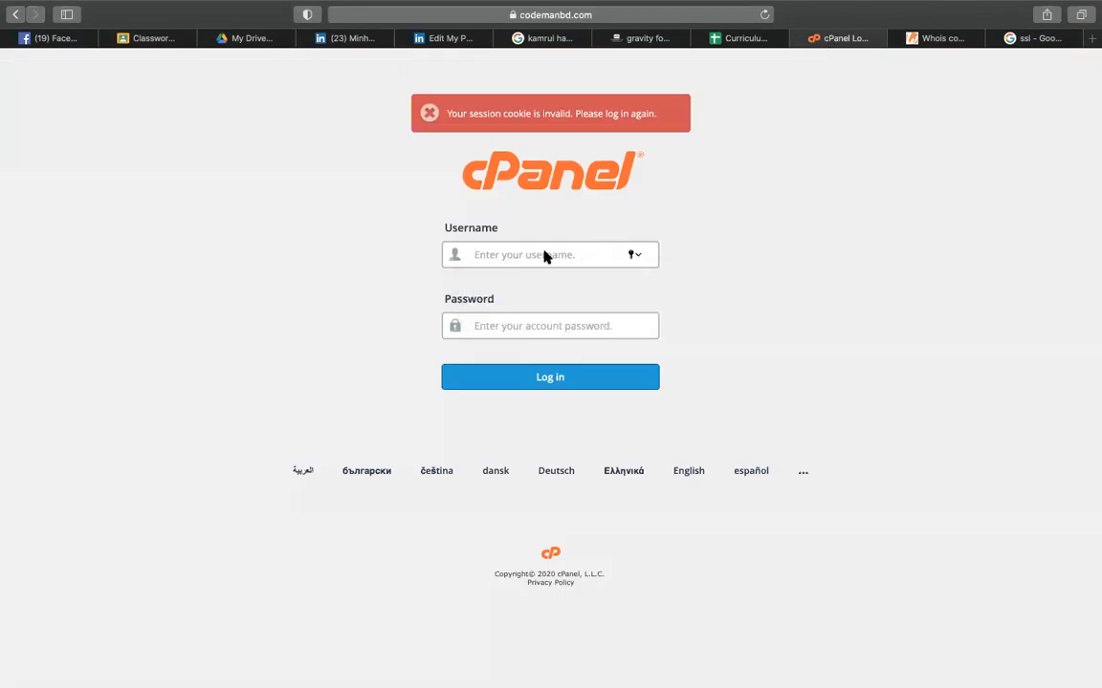
# - Enter the account username, fill in the saved password from autofill, and submit the cPanel login
pyautogui.write('codemanb')
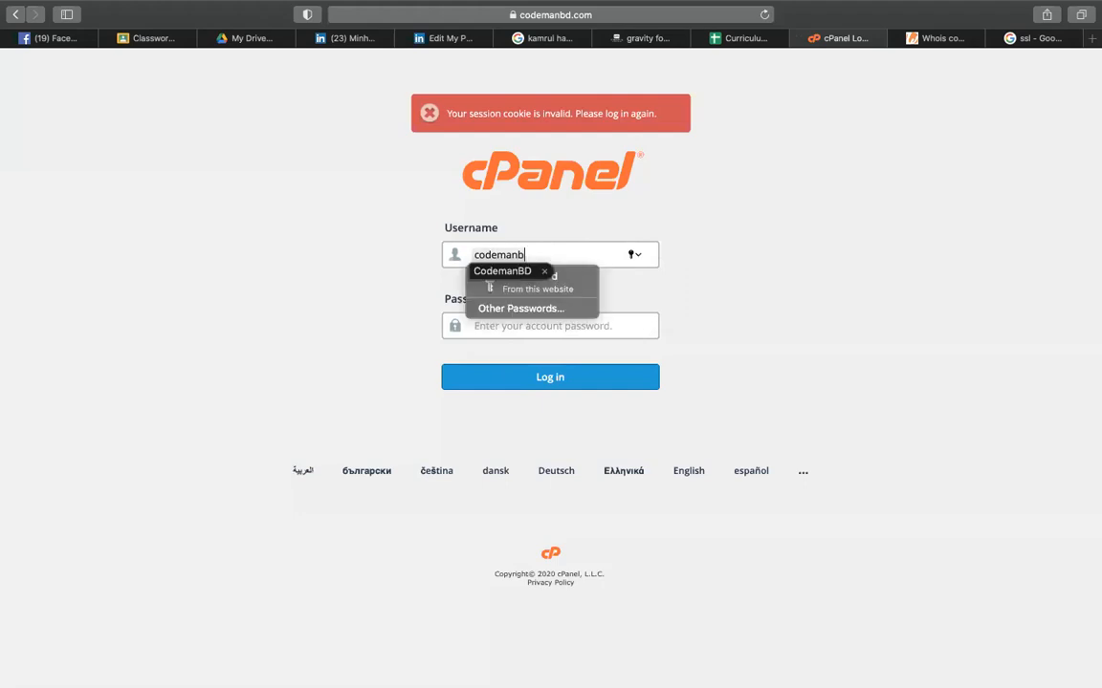
pyautogui.click(540, 279)
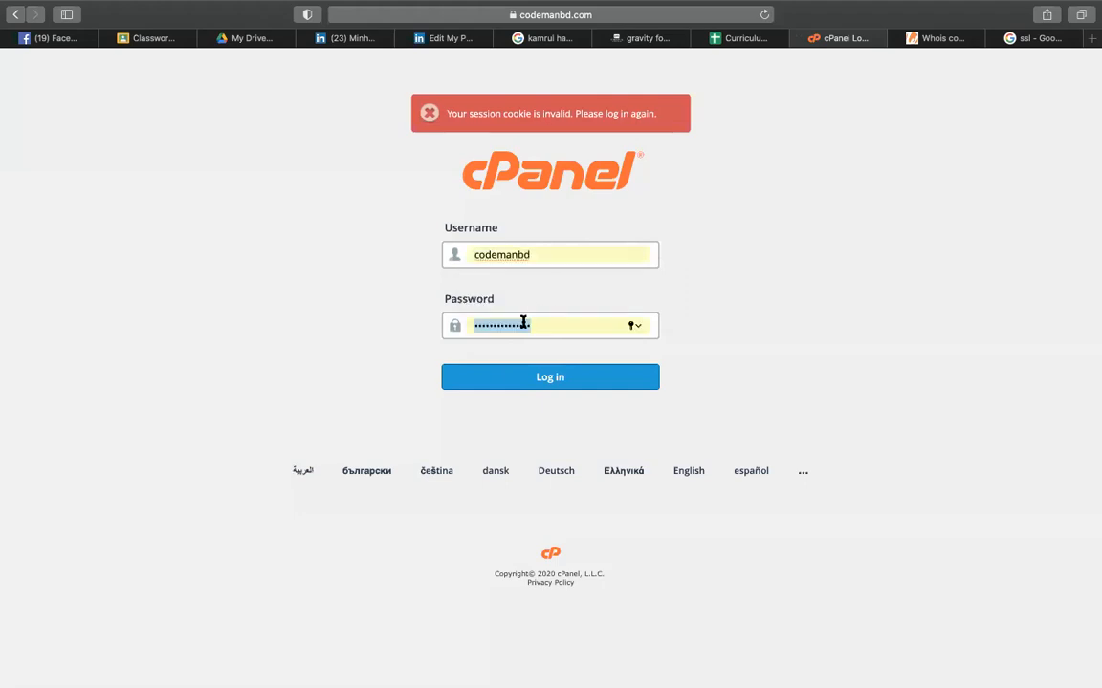
pyautogui.click(496, 386)
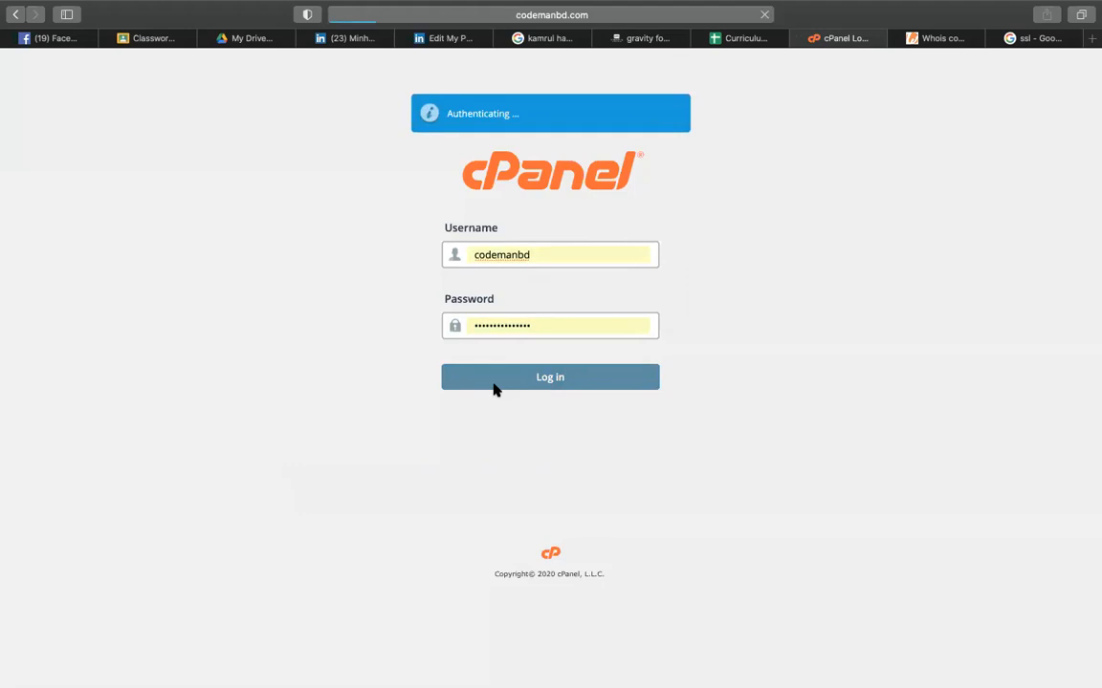
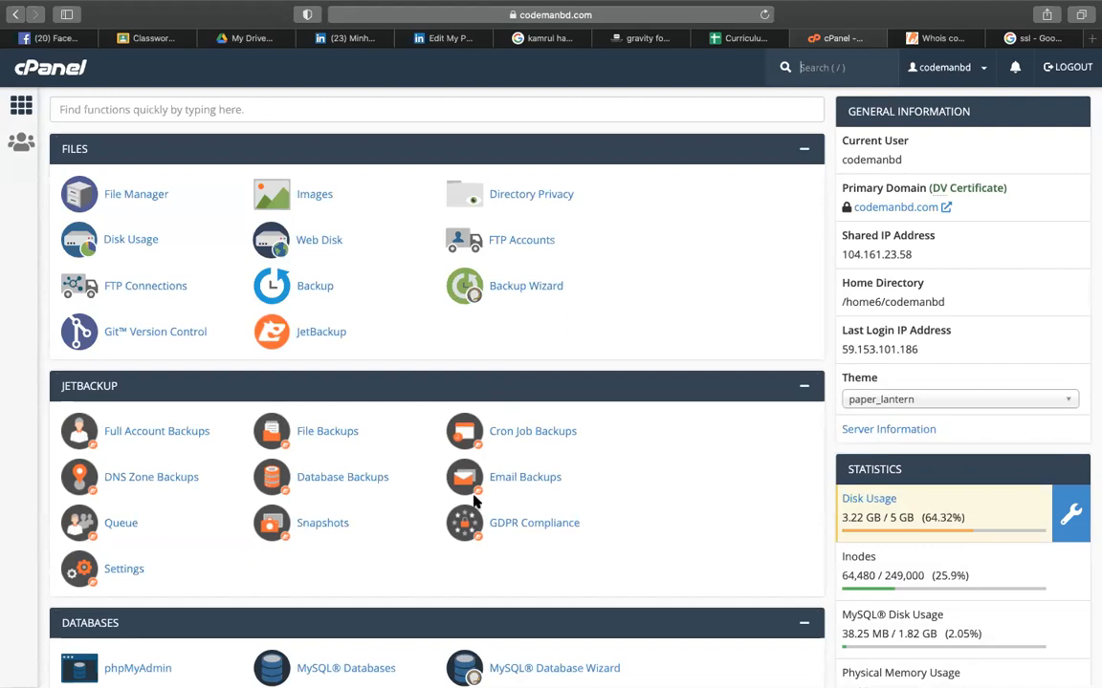
# - Highlight the unlimited PostgreSQL, MySQL and FTP account allowances in the cPanel stats
pyautogui.scroll(-15, 474, 501)
pyautogui.scroll(-5, 474, 501)
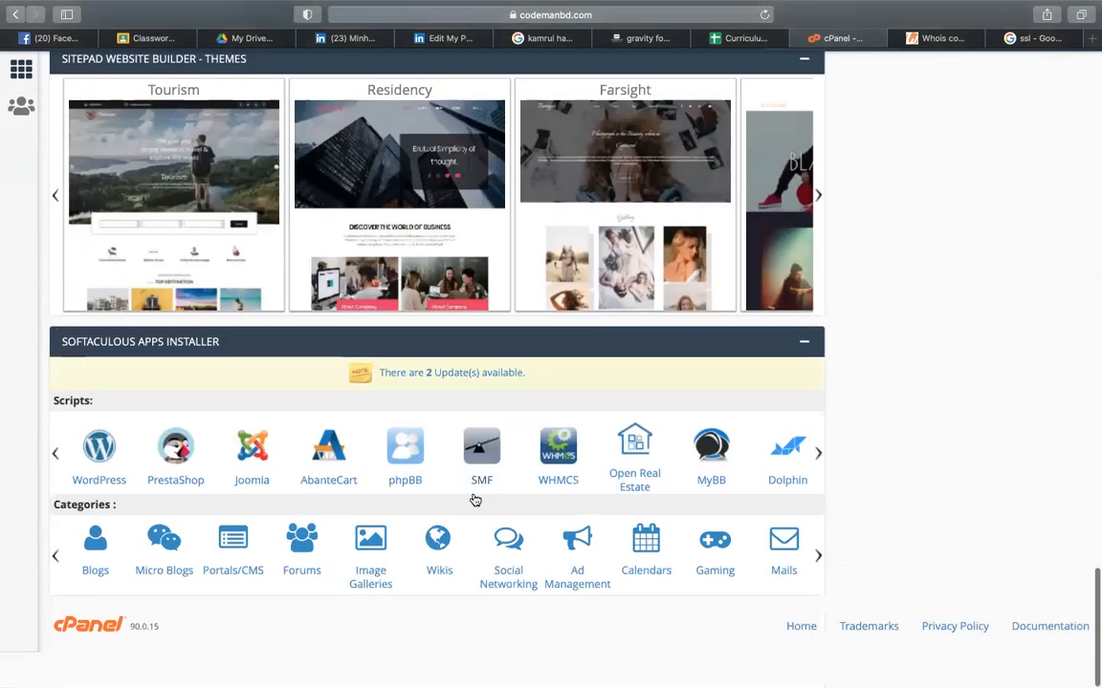
pyautogui.scroll(8, 812, 269)
pyautogui.scroll(10, 813, 270)
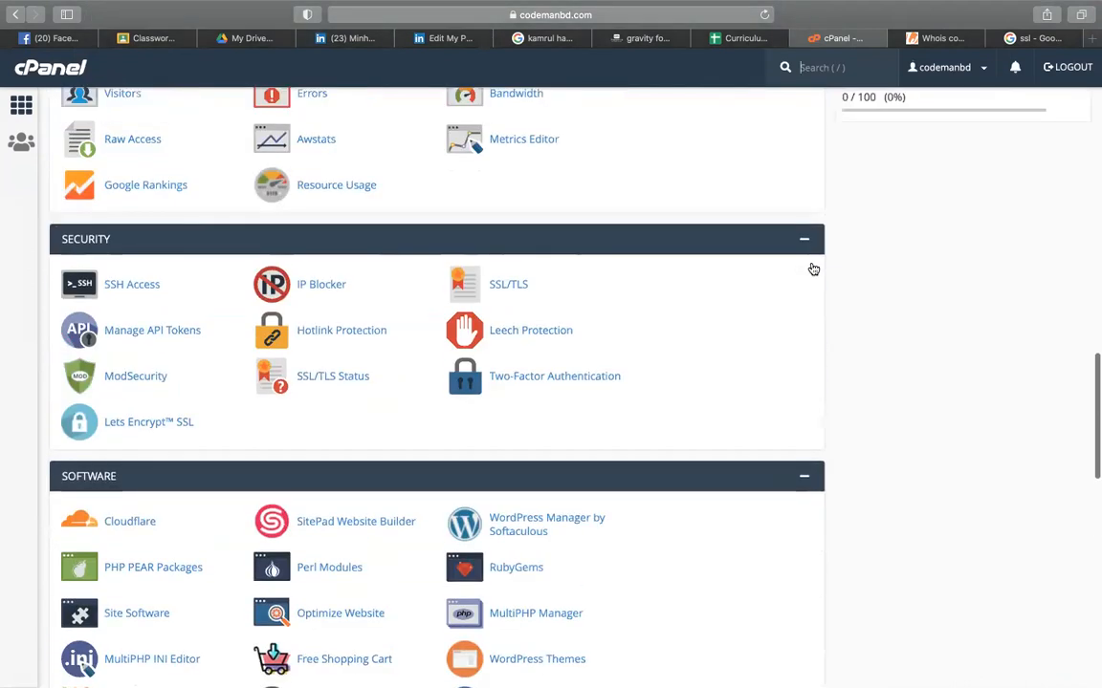
pyautogui.scroll(-5, 519, 486)
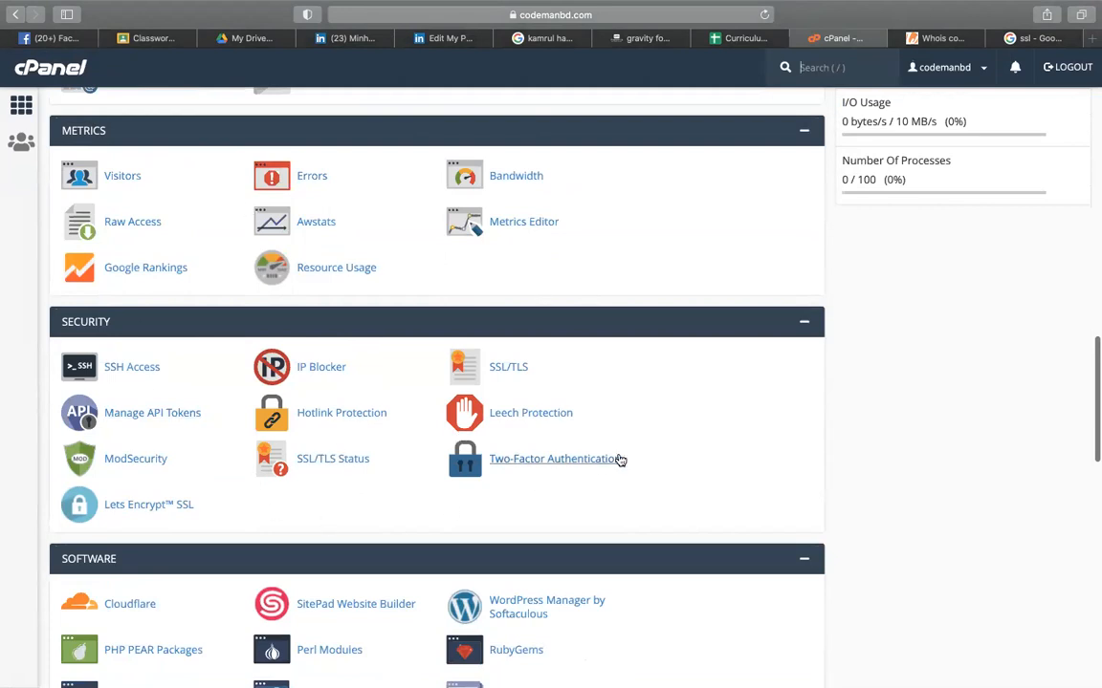
pyautogui.scroll(-3, 574, 421)
pyautogui.scroll(-4, 239, 516)
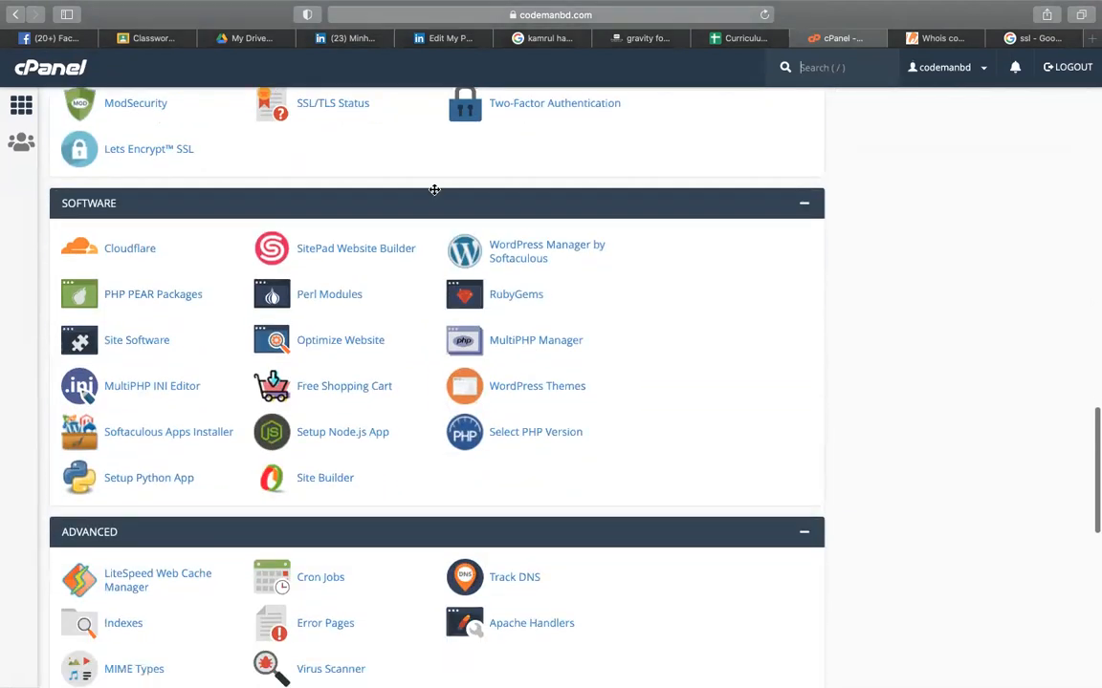
pyautogui.scroll(-6, 738, 304)
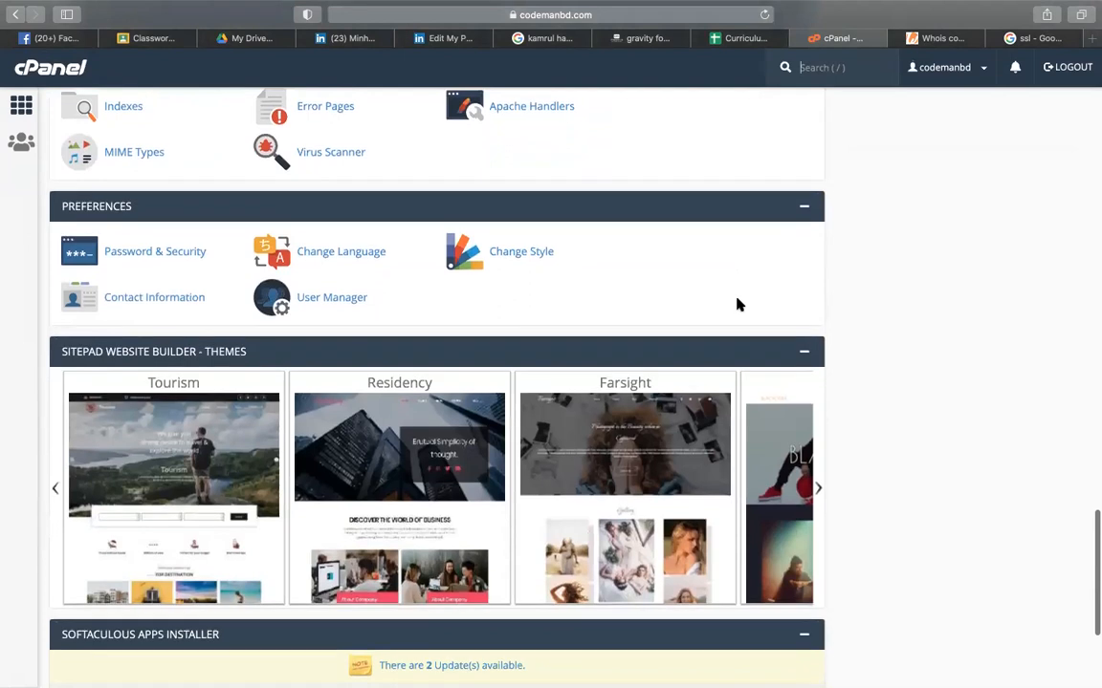
pyautogui.scroll(10, 1001, 278)
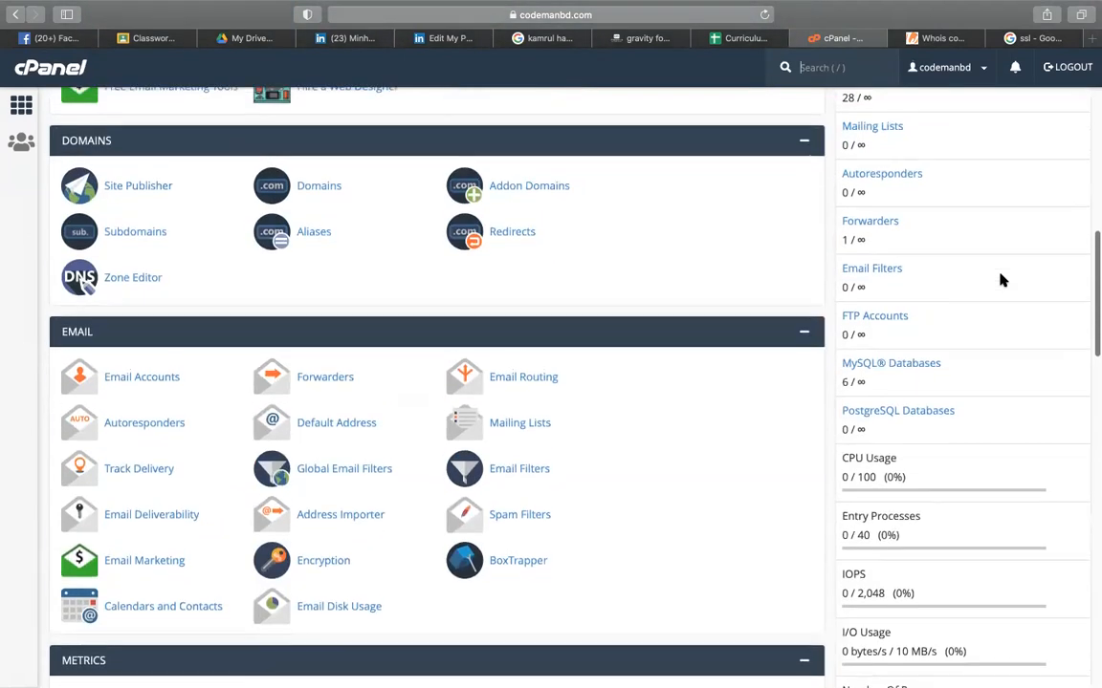
pyautogui.scroll(1, 680, 304)
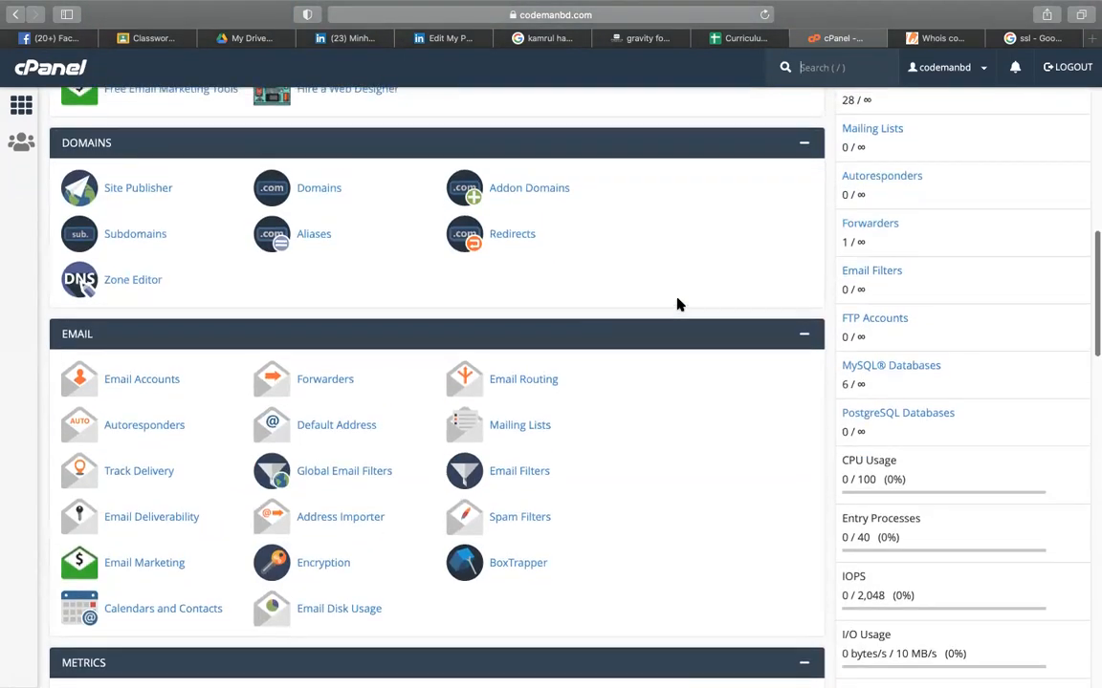
pyautogui.scroll(1, 679, 304)
pyautogui.scroll(5, 964, 397)
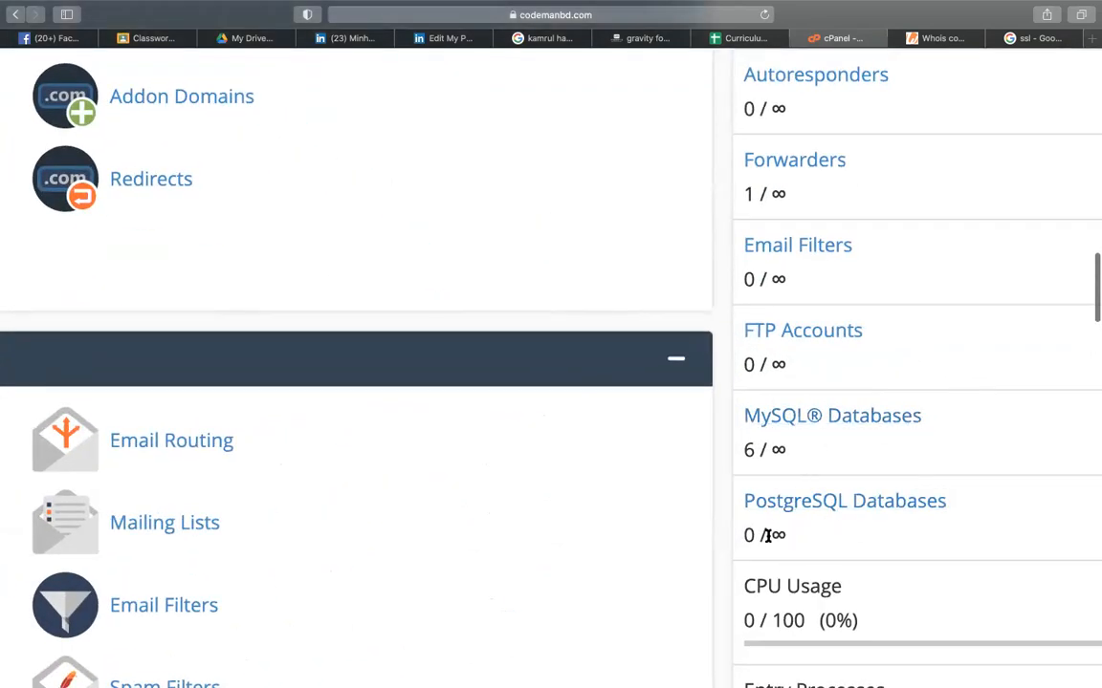
pyautogui.moveTo(767, 538); pyautogui.dragTo(792, 535)
pyautogui.moveTo(770, 449); pyautogui.dragTo(780, 449)
pyautogui.moveTo(771, 363); pyautogui.dragTo(785, 363)
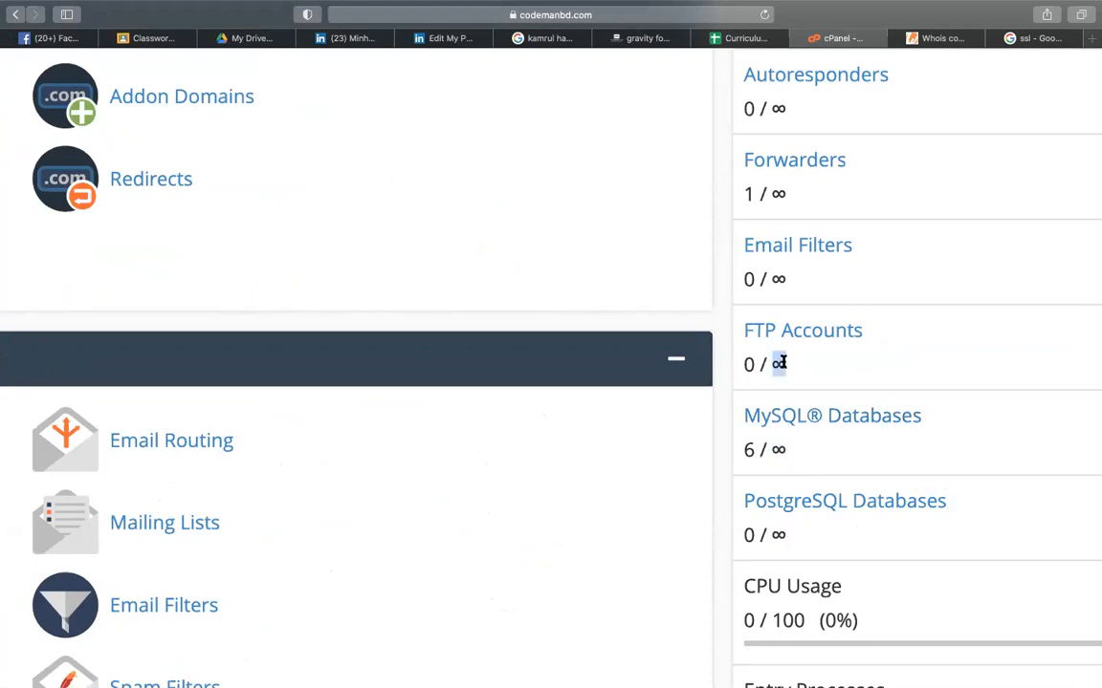
pyautogui.click(776, 277)
# - Zoom out and highlight the 5 GB disk quota and unlimited addon domain allowance
pyautogui.scroll(3, 778, 280)
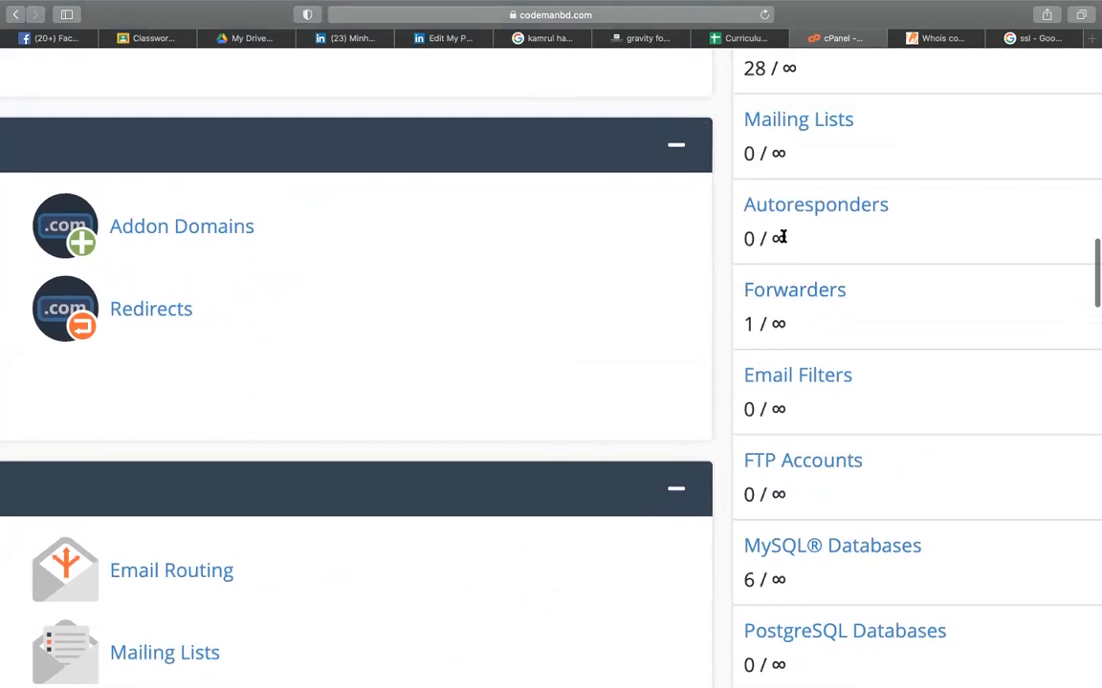
pyautogui.scroll(2, 782, 236)
pyautogui.scroll(3, 783, 237)
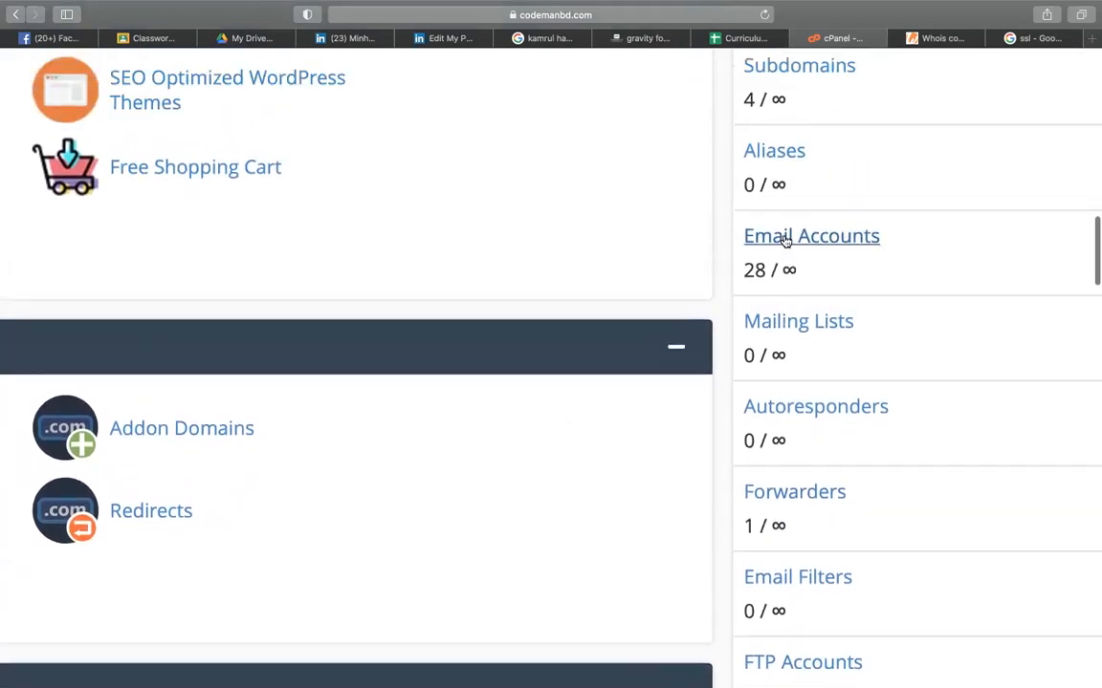
pyautogui.press('super+minus')
pyautogui.scroll(3, 815, 154)
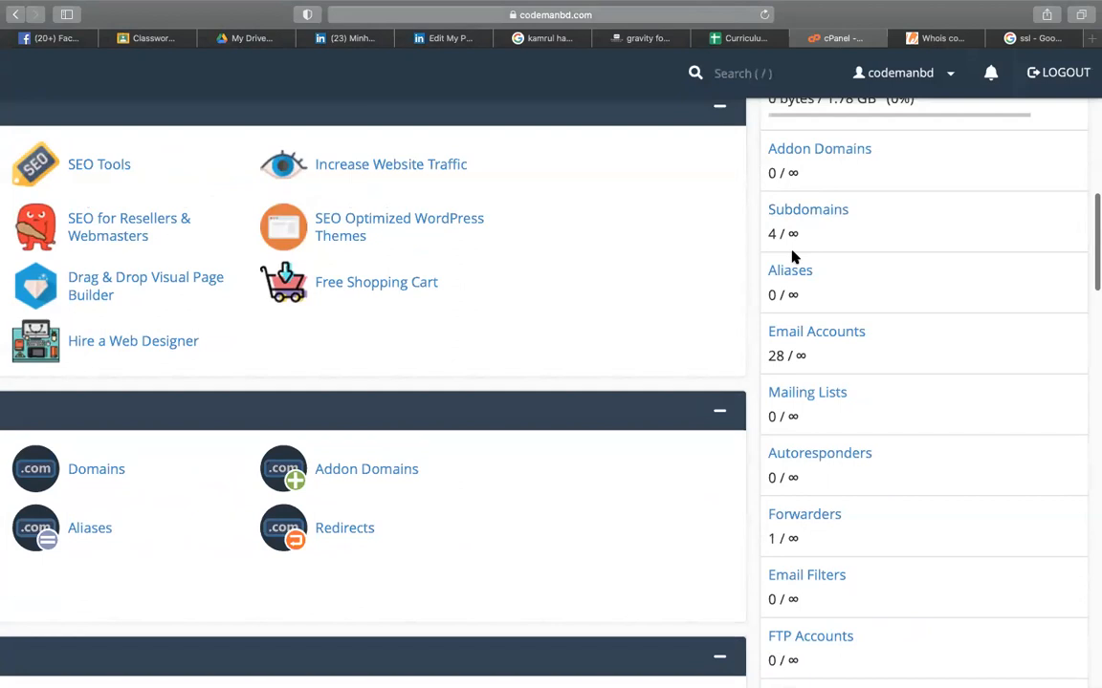
pyautogui.scroll(2, 794, 254)
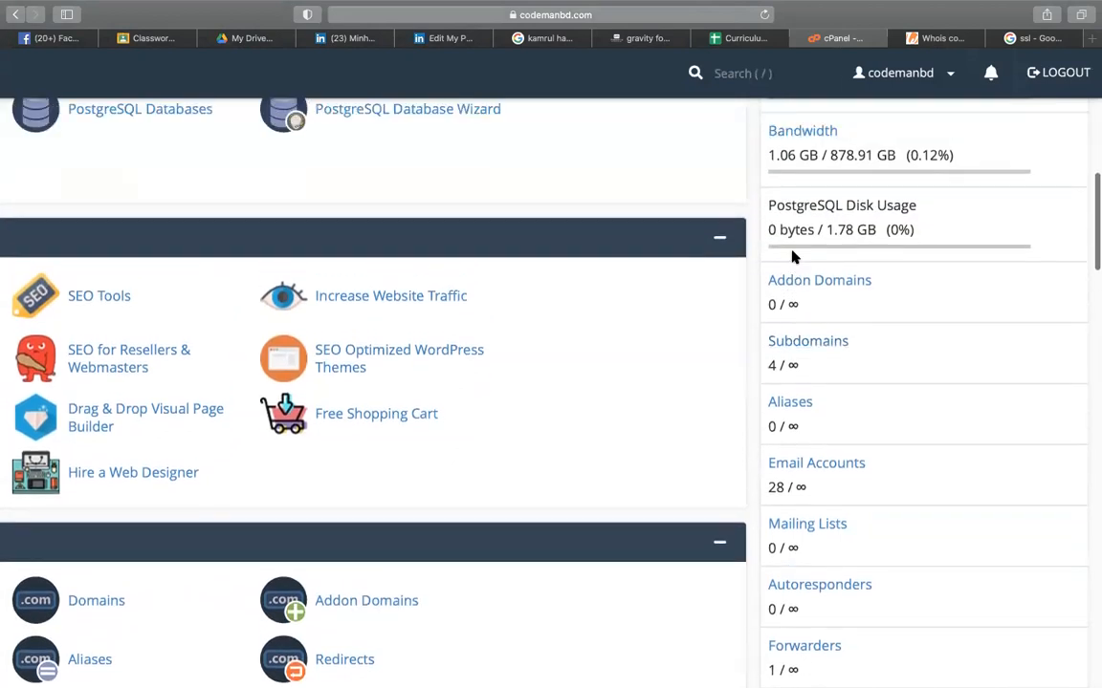
pyautogui.scroll(2, 823, 158)
pyautogui.scroll(4, 822, 249)
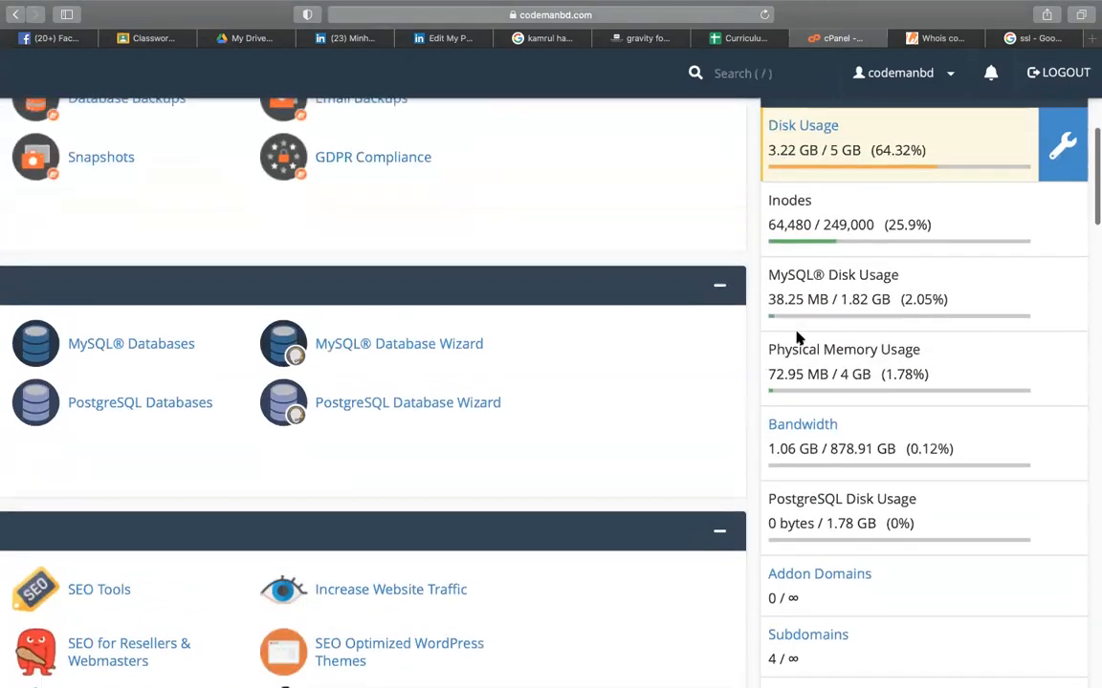
pyautogui.scroll(2, 828, 301)
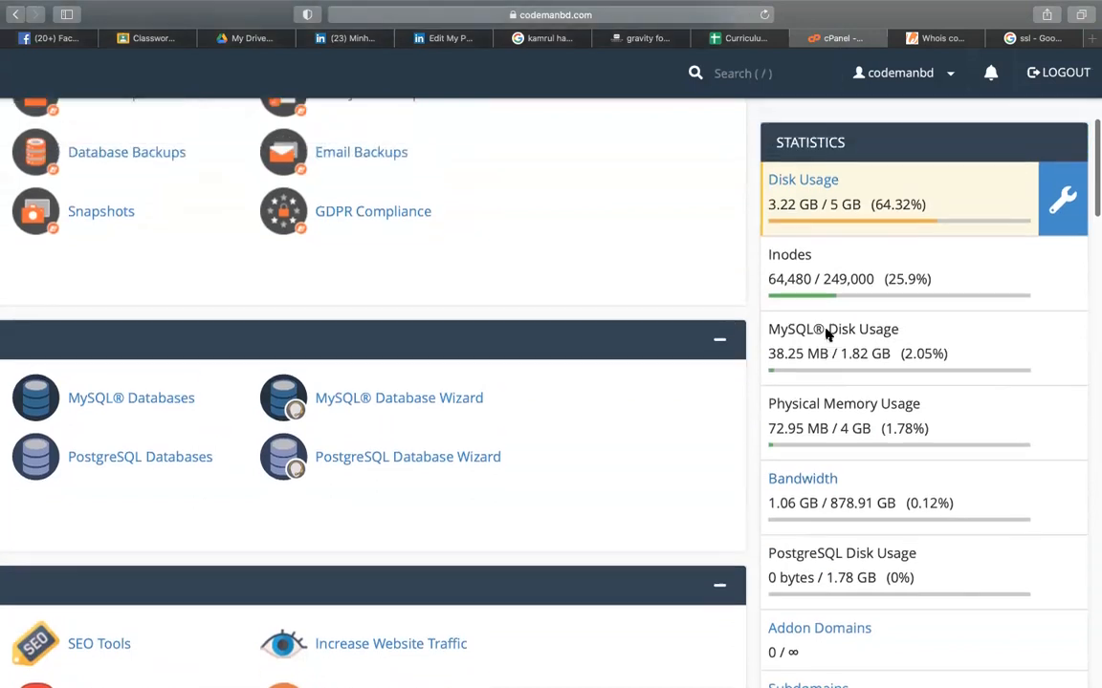
pyautogui.moveTo(832, 234); pyautogui.dragTo(858, 235)
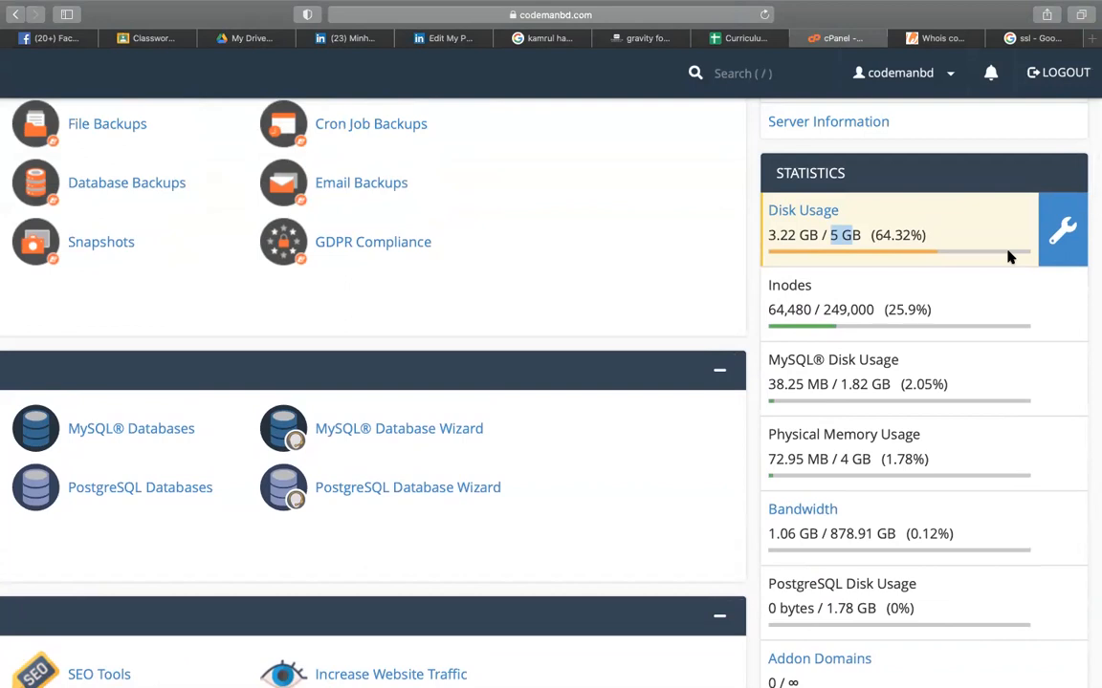
pyautogui.scroll(-5, 955, 311)
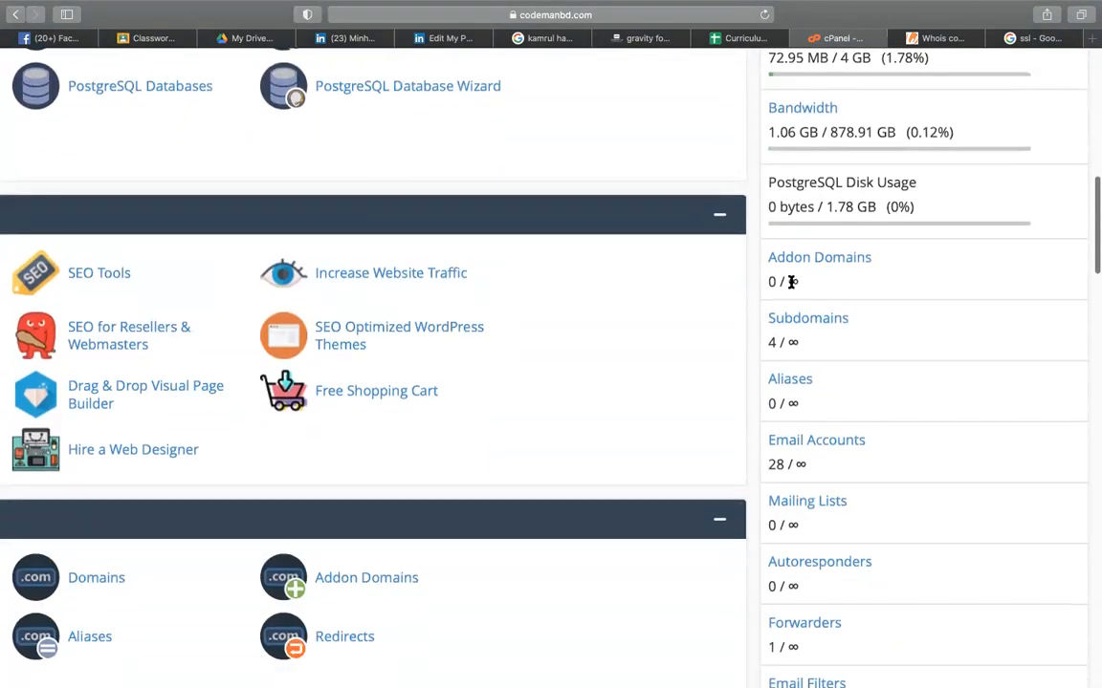
pyautogui.moveTo(795, 281); pyautogui.dragTo(804, 281)
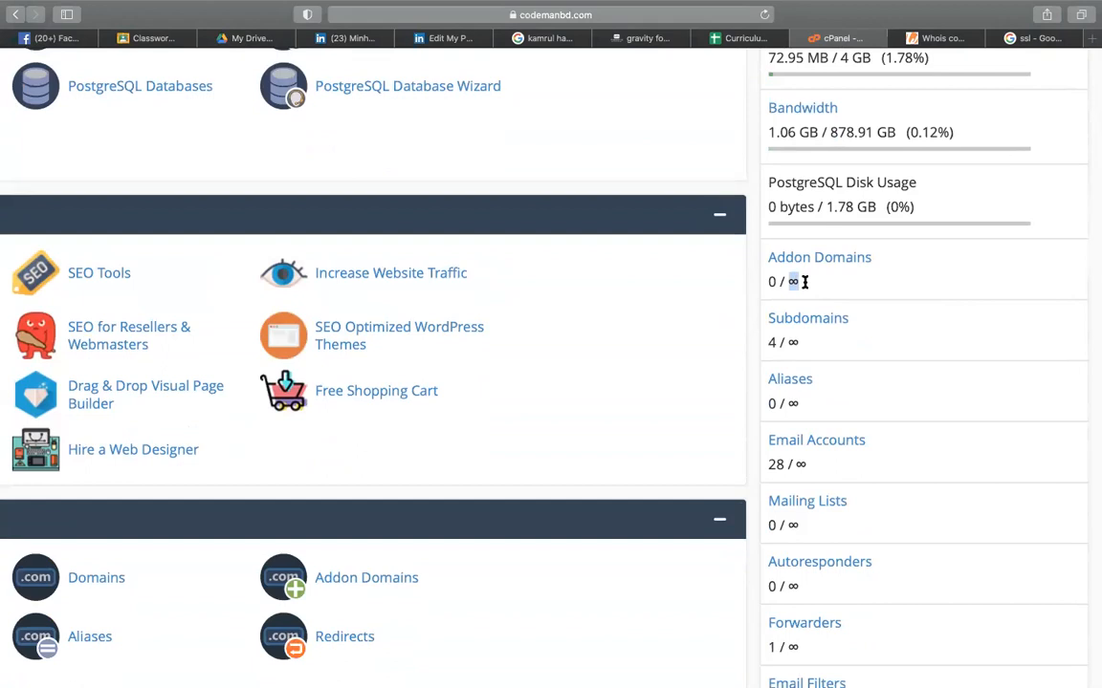
pyautogui.click(748, 317)
pyautogui.scroll(-3, 748, 317)
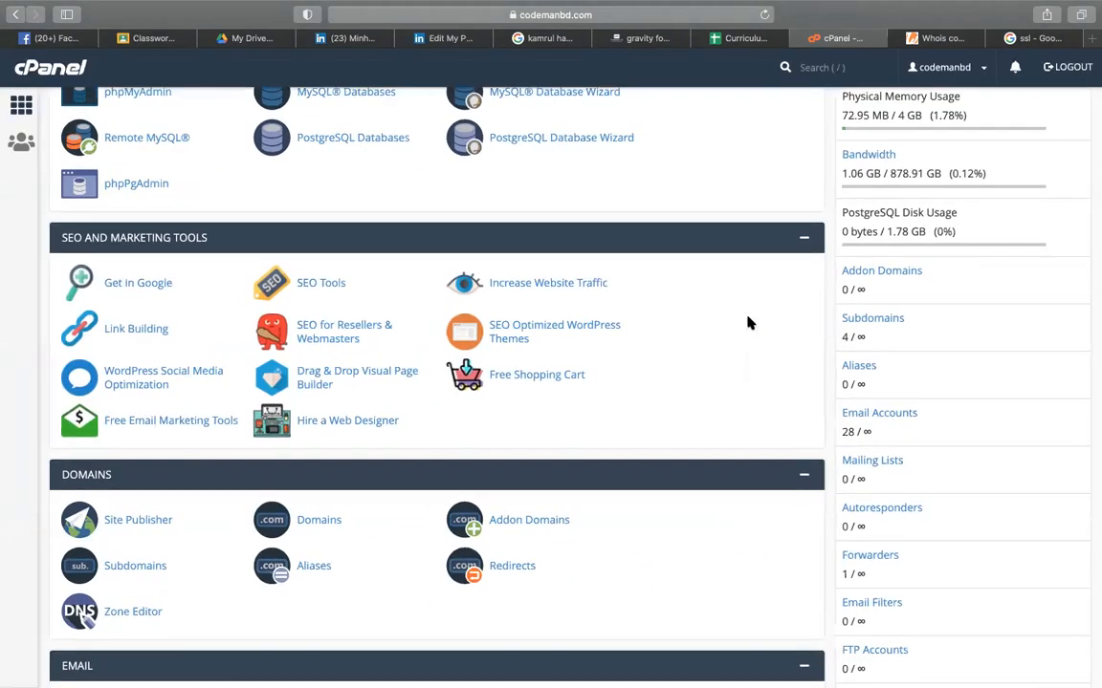
pyautogui.doubleClick(859, 288)
pyautogui.scroll(6, 810, 364)
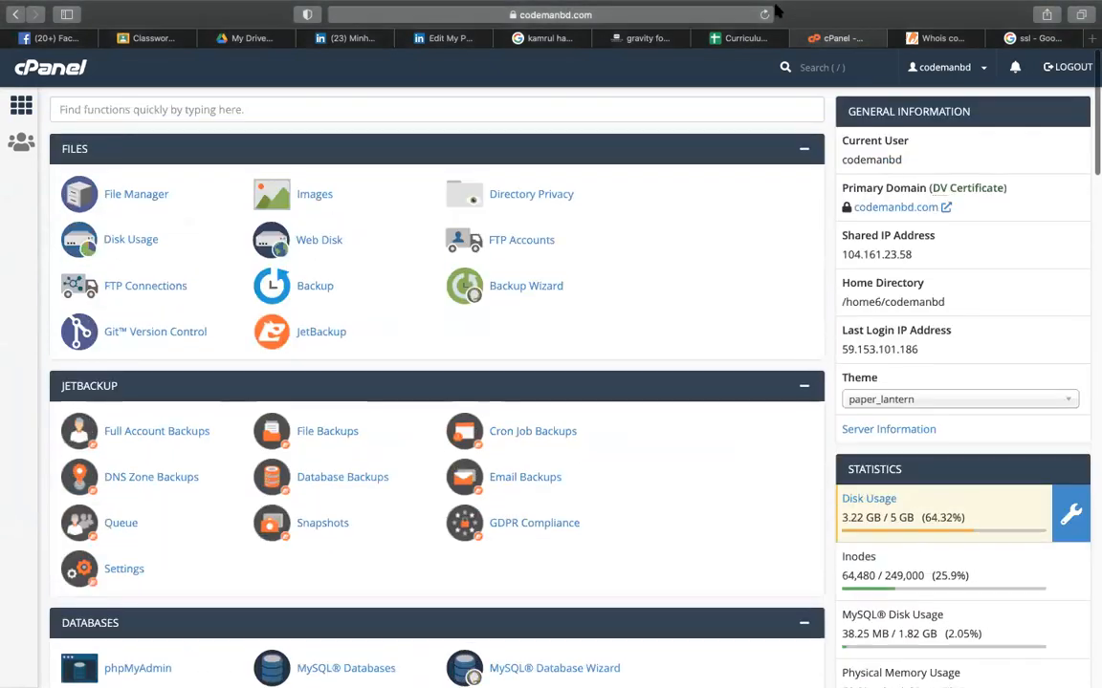
# - In the Curriculum sheet, search for 'sub' to locate the subdomain notes
pyautogui.click(736, 38)
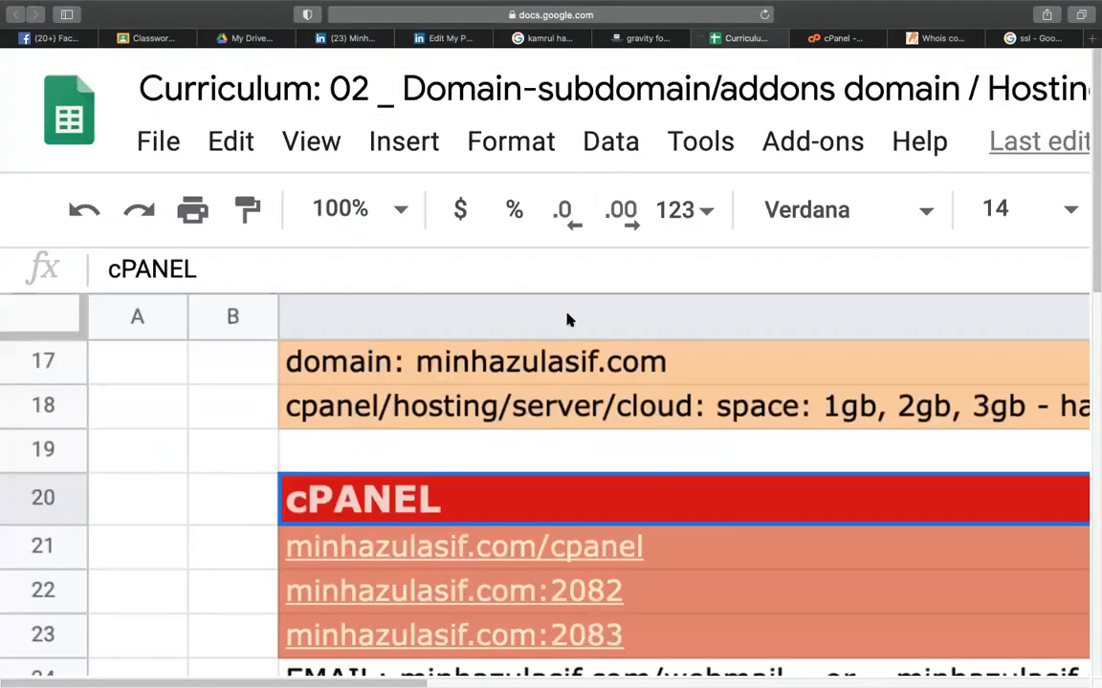
pyautogui.scroll(-5, 565, 438)
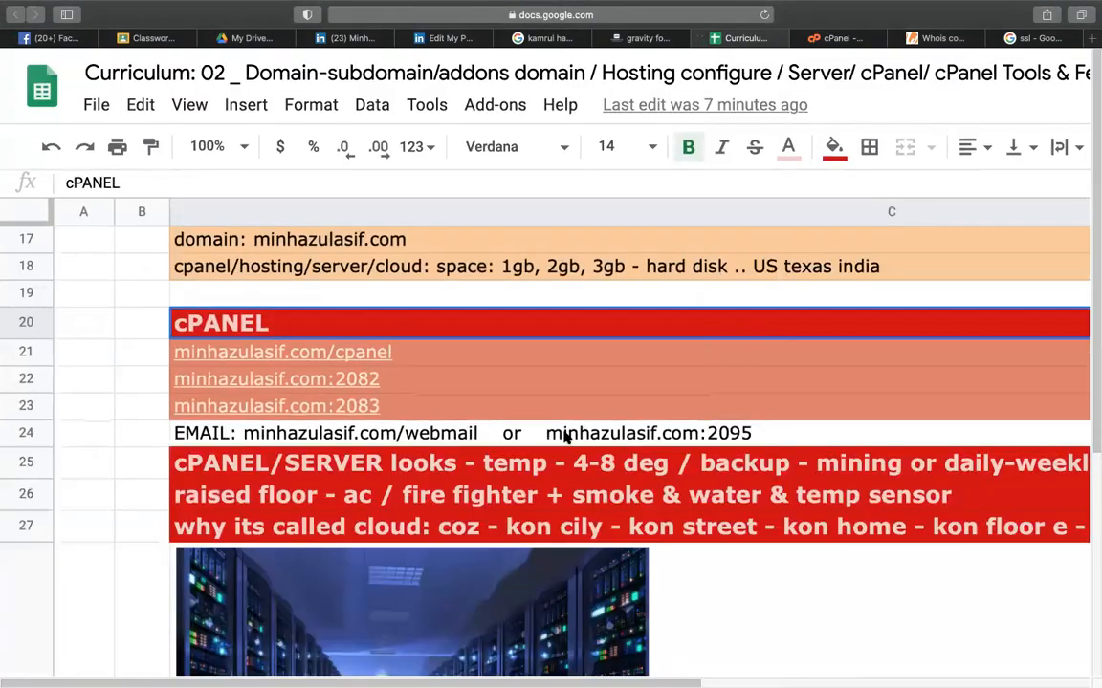
pyautogui.scroll(-3, 479, 497)
pyautogui.scroll(-3, 478, 496)
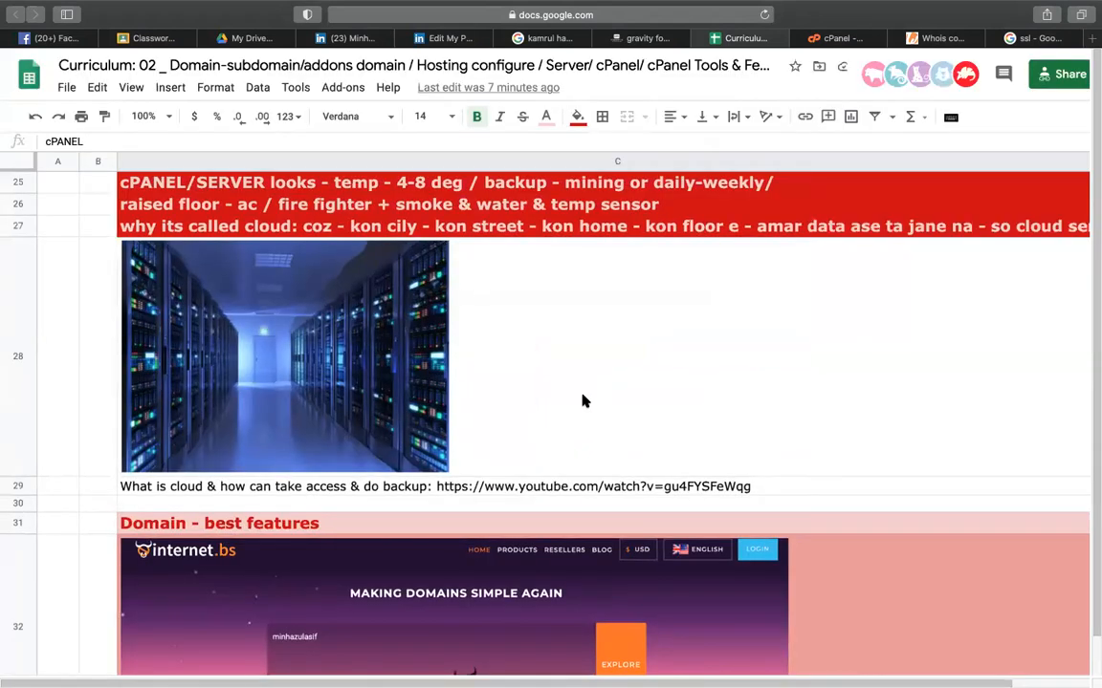
pyautogui.scroll(-4, 585, 401)
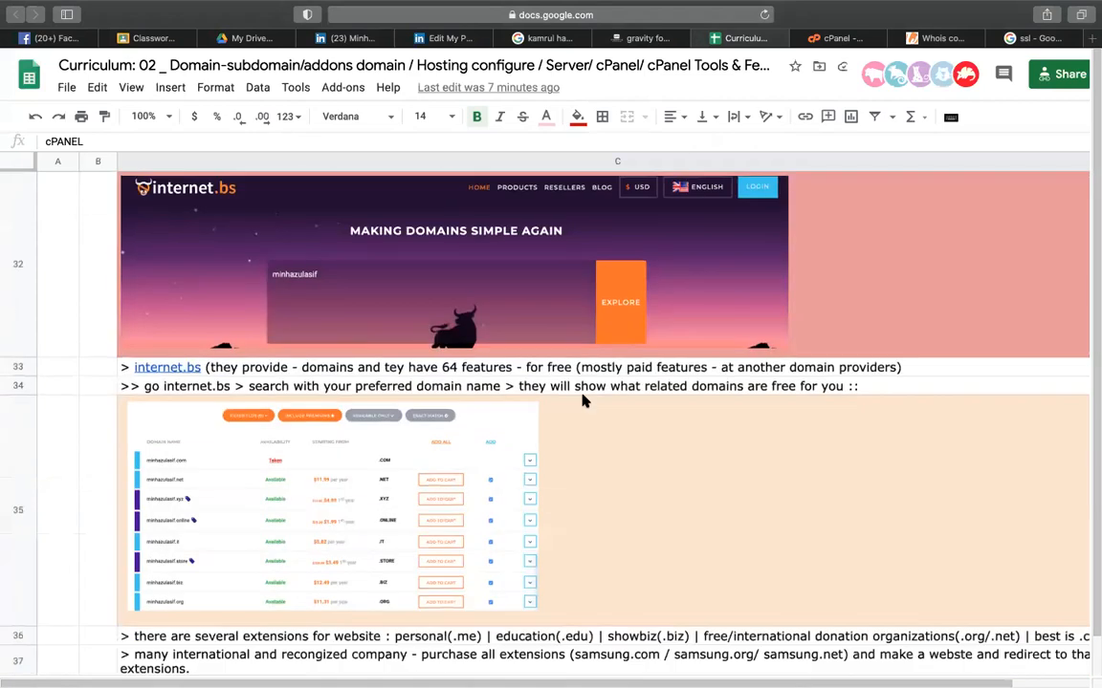
pyautogui.scroll(-5, 586, 401)
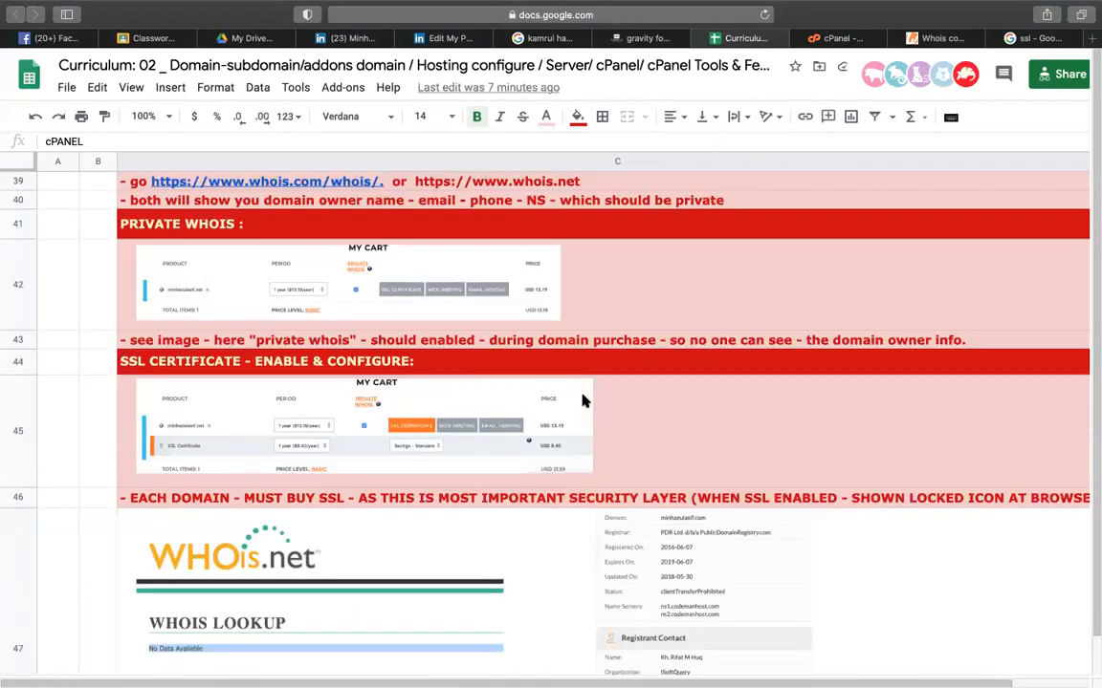
pyautogui.scroll(6, 585, 401)
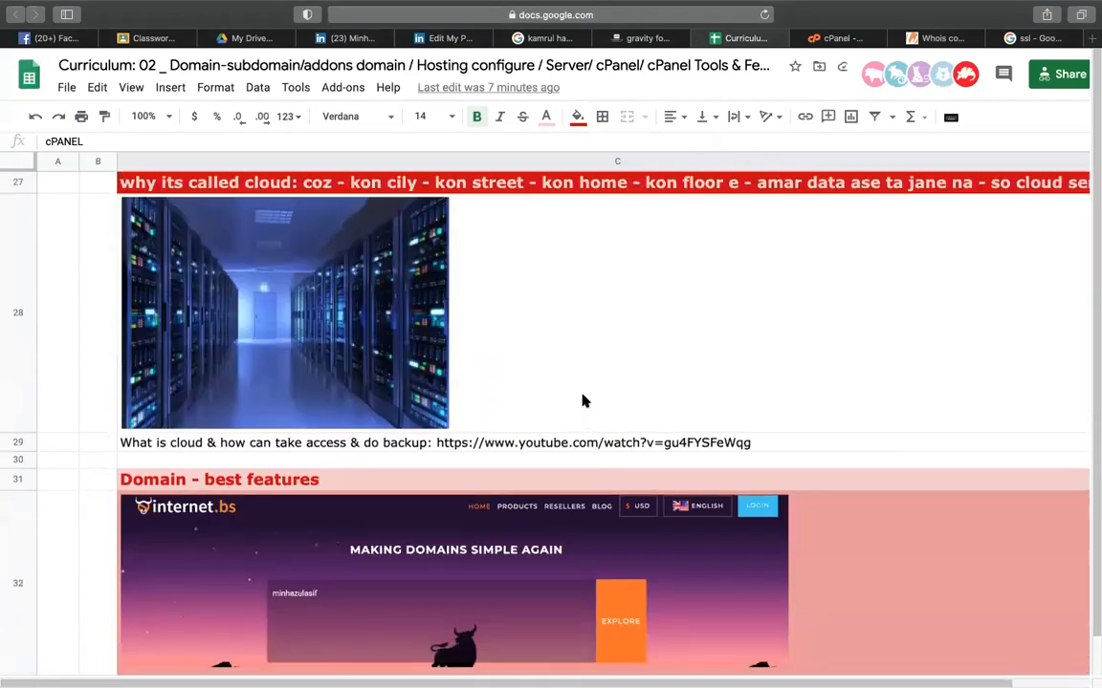
pyautogui.click(565, 387)
pyautogui.press('super+f')
pyautogui.write('su')
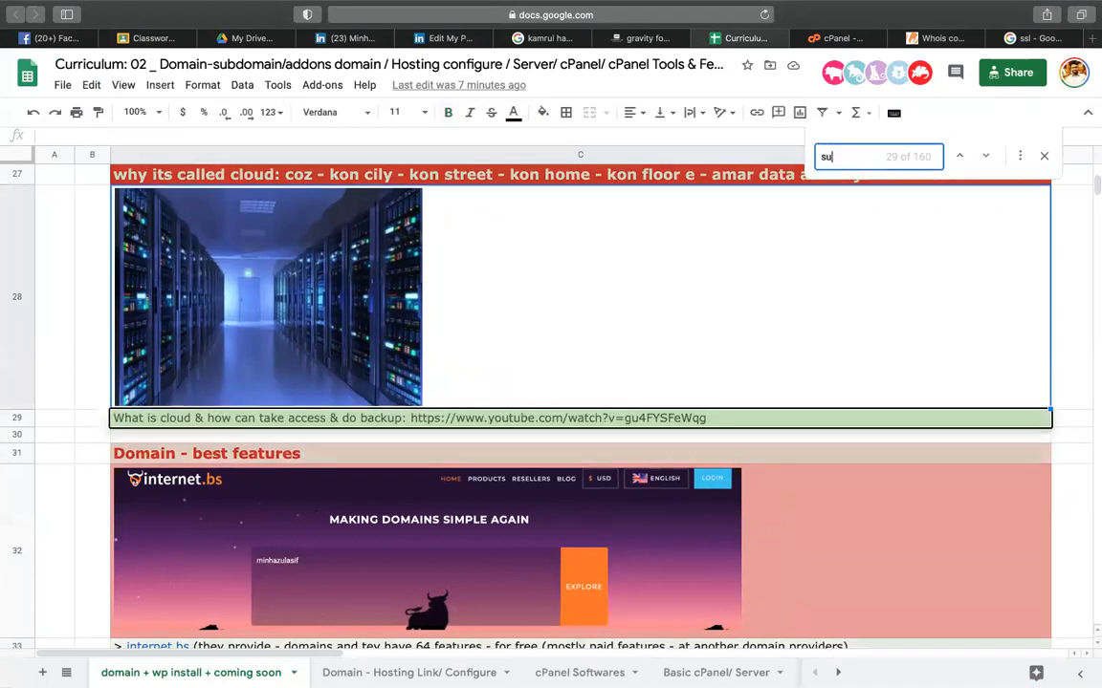
pyautogui.write('b')
pyautogui.scroll(-3, 452, 535)
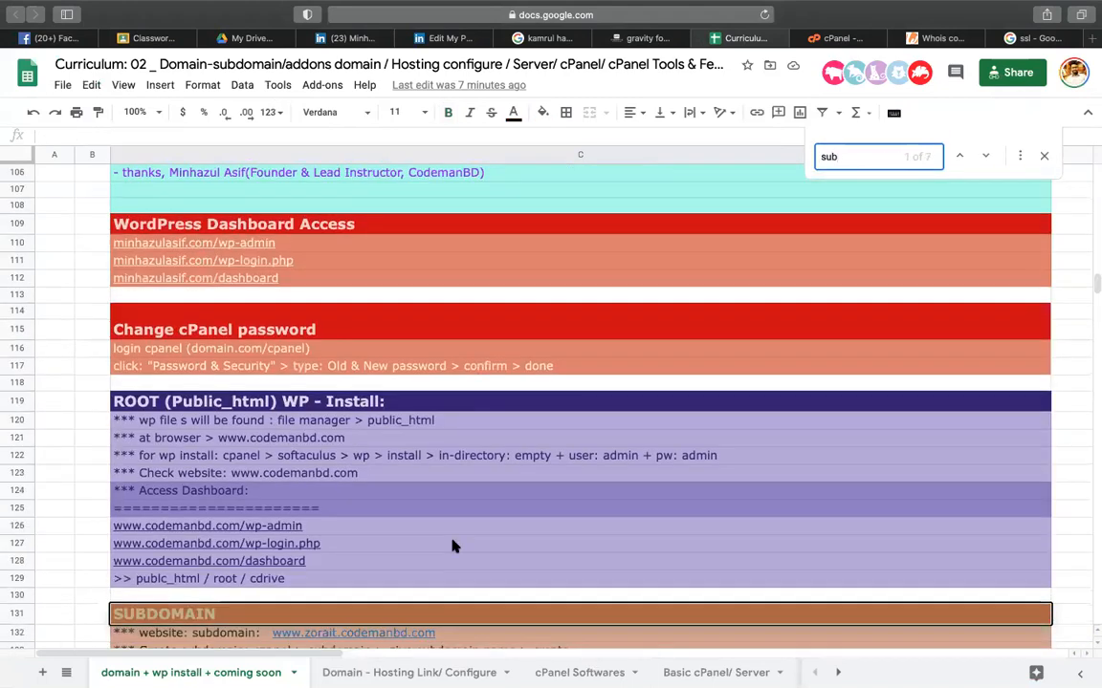
# - Review the wp-login.php cell and the public_html note in rows 129–130, then return to cPanel
pyautogui.click(486, 444)
pyautogui.scroll(-2, 542, 362)
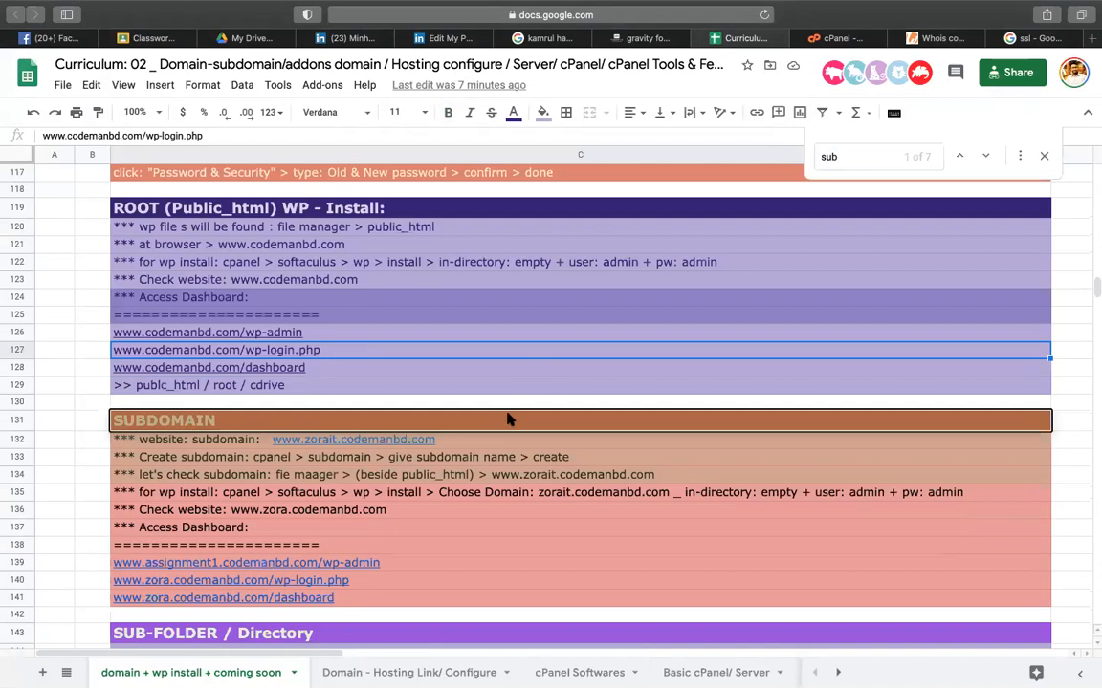
pyautogui.scroll(-1, 508, 419)
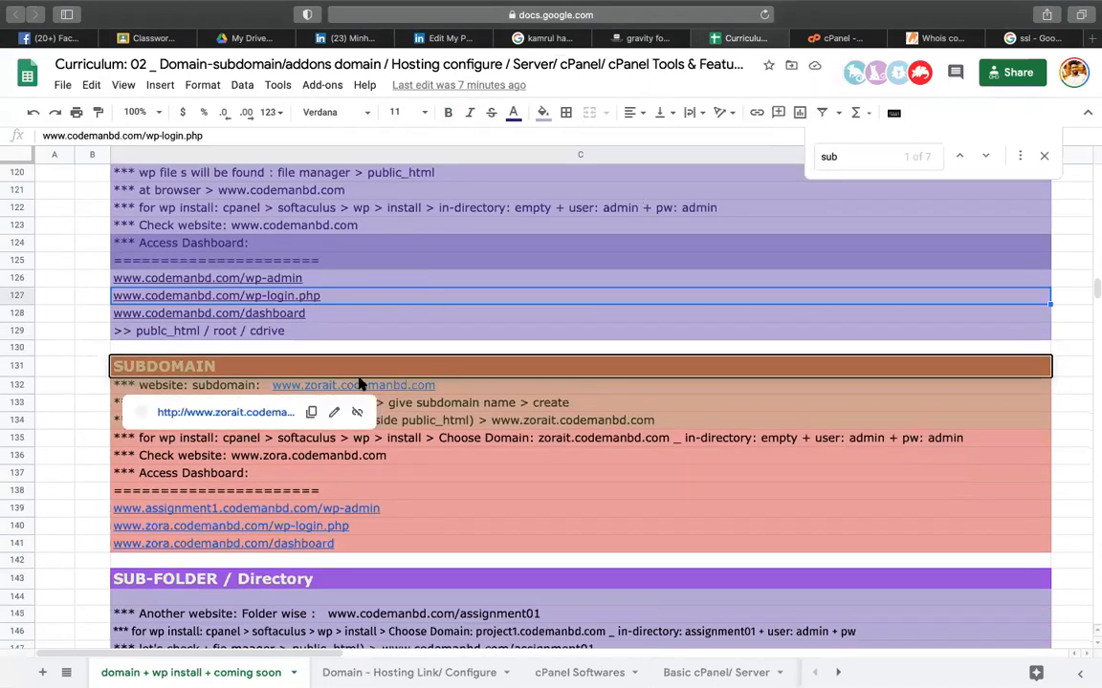
pyautogui.click(486, 334)
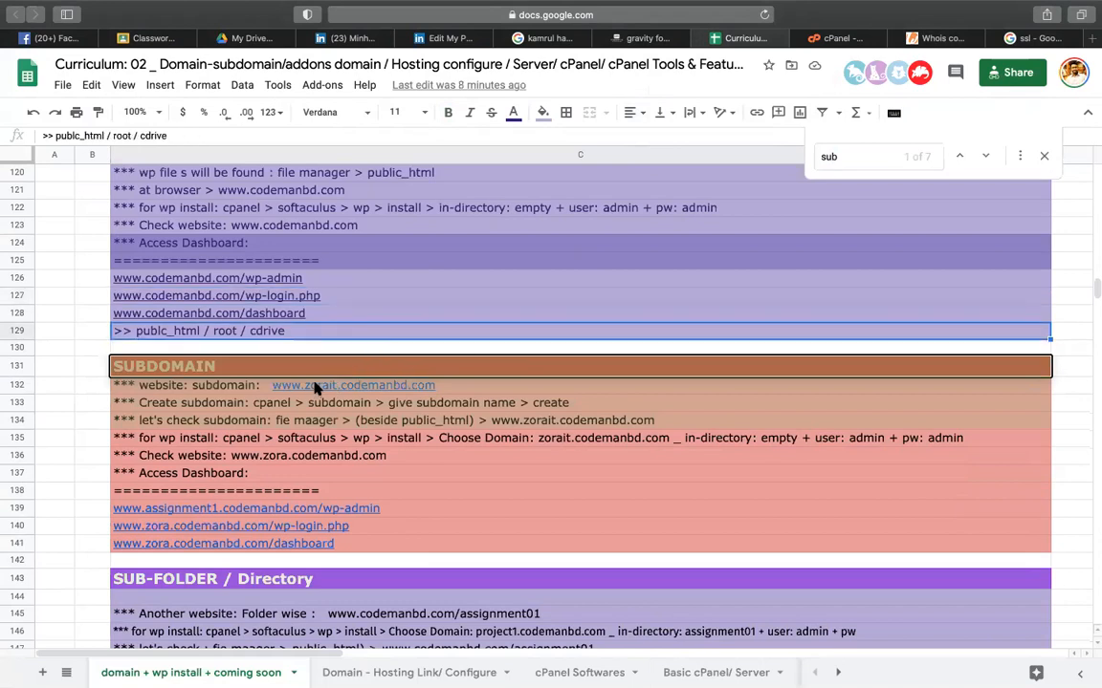
pyautogui.moveTo(315, 388)
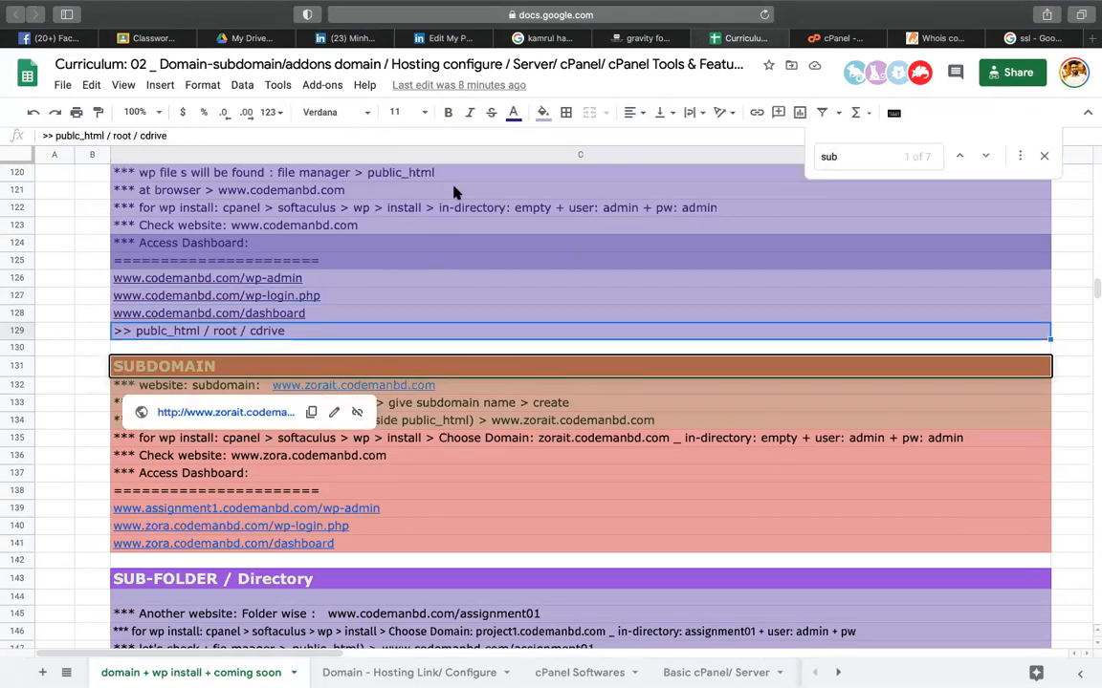
pyautogui.click(395, 347)
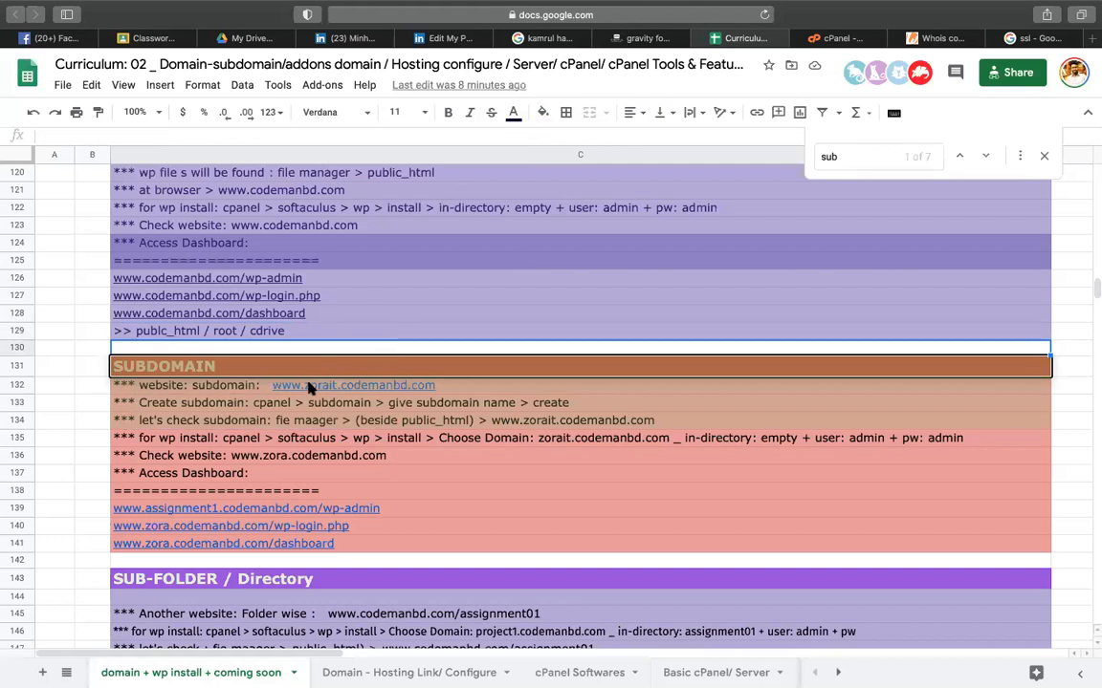
pyautogui.moveTo(317, 389)
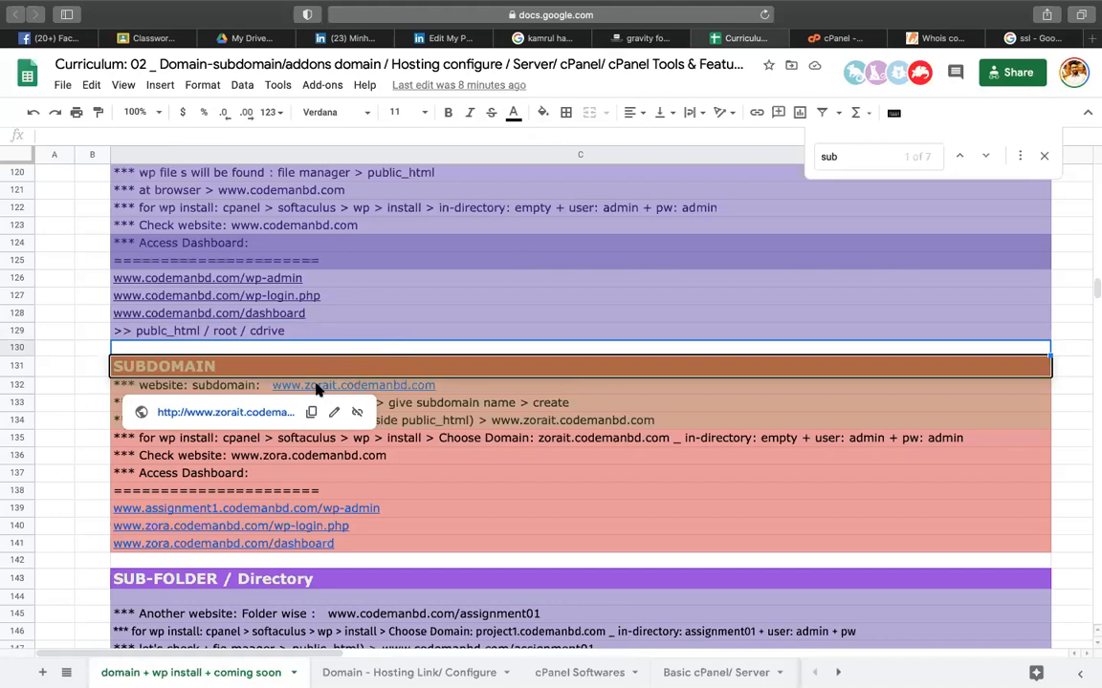
pyautogui.click(828, 40)
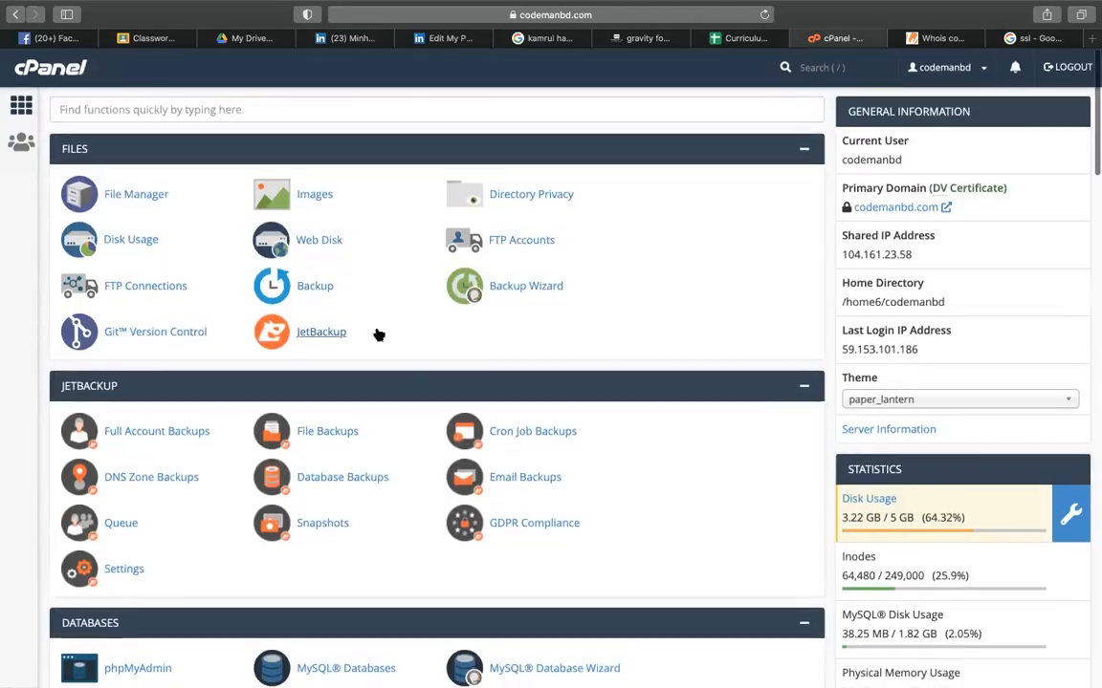
# - Search cPanel for 'sub' and open the Subdomains page
pyautogui.scroll(-5, 379, 335)
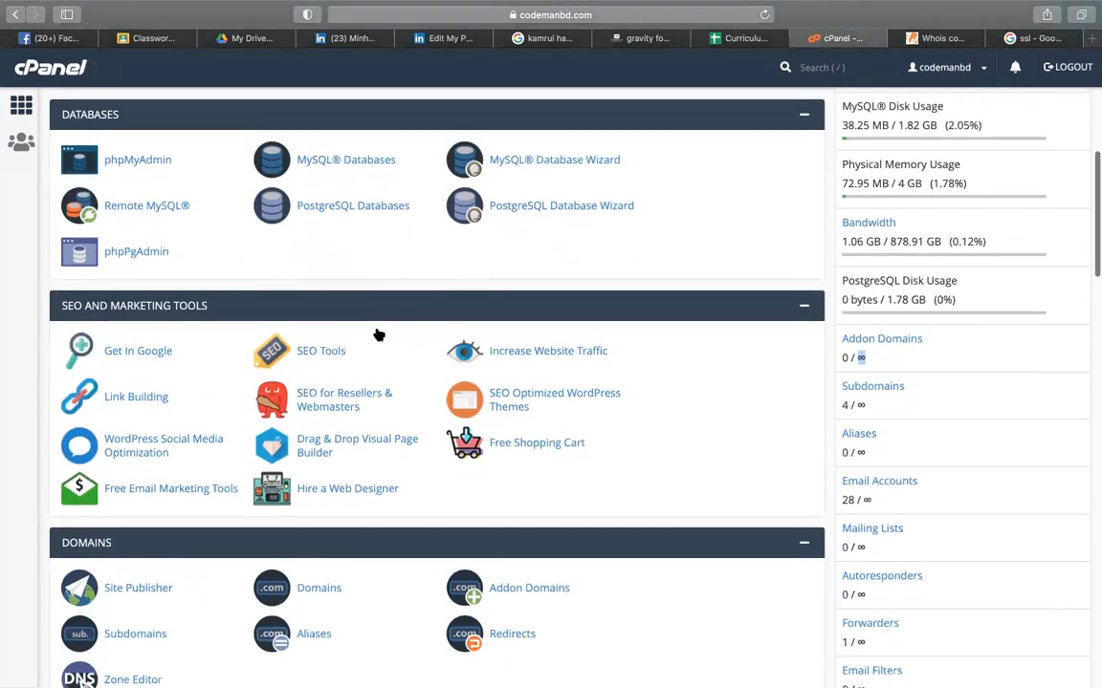
pyautogui.scroll(5, 378, 334)
pyautogui.click(396, 108)
pyautogui.write('sub')
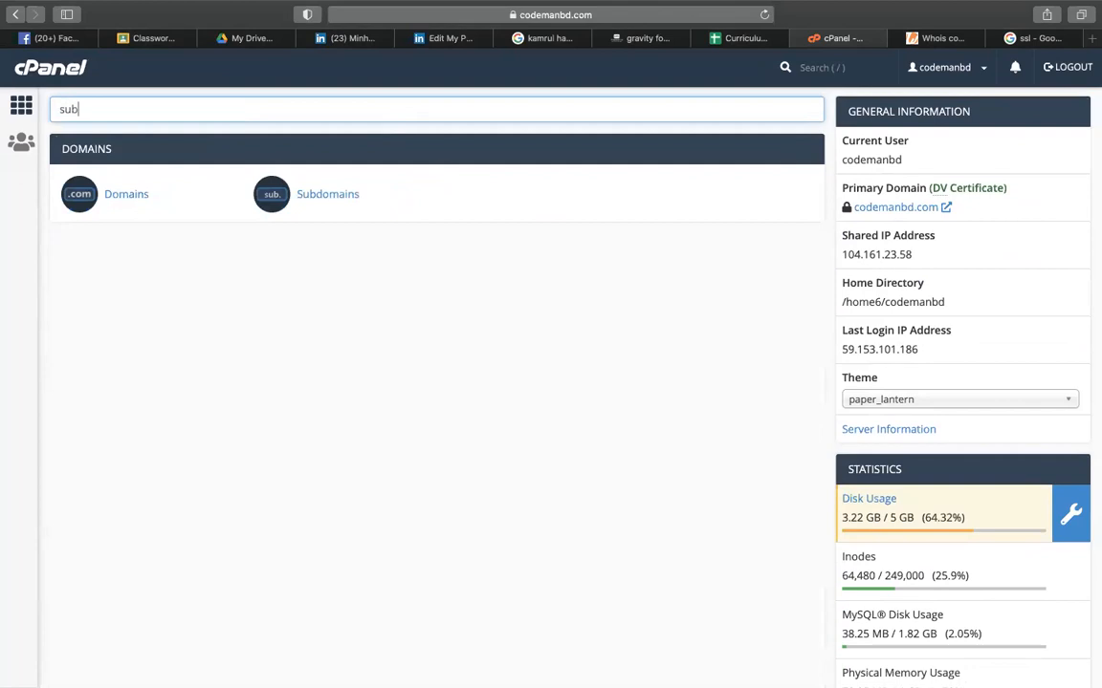
pyautogui.click(325, 200)
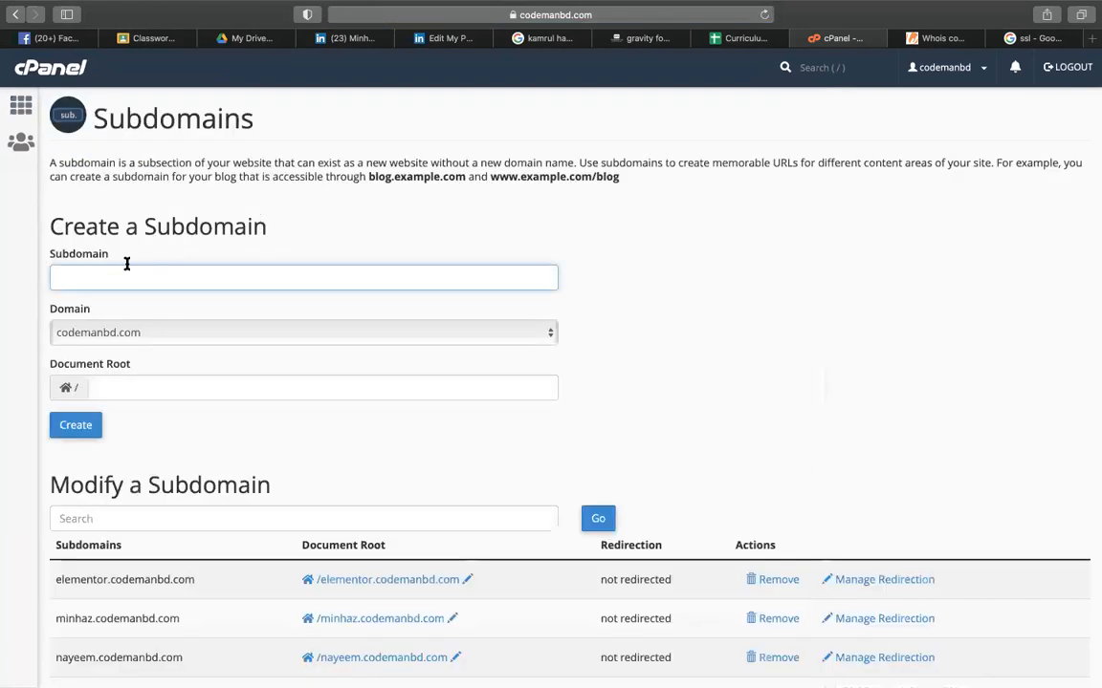
# - Try creating project1.codemanbd.com, which fails because its DNS entry already exists
pyautogui.write('project1')
pyautogui.click(337, 222)
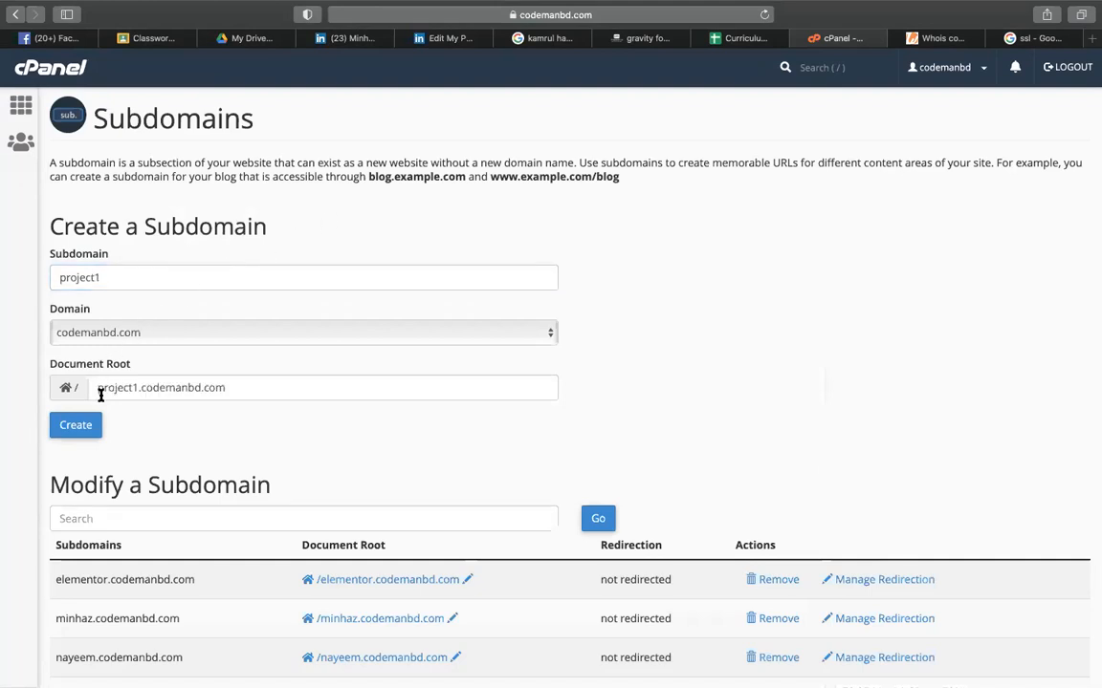
pyautogui.moveTo(95, 387); pyautogui.dragTo(223, 385)
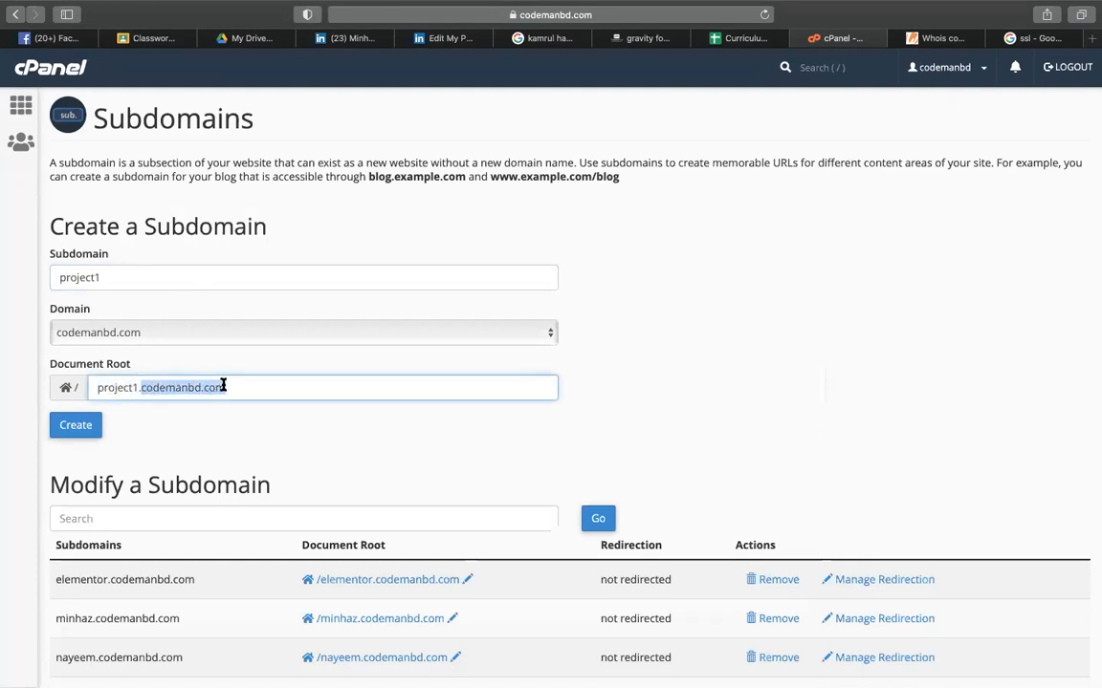
pyautogui.click(87, 425)
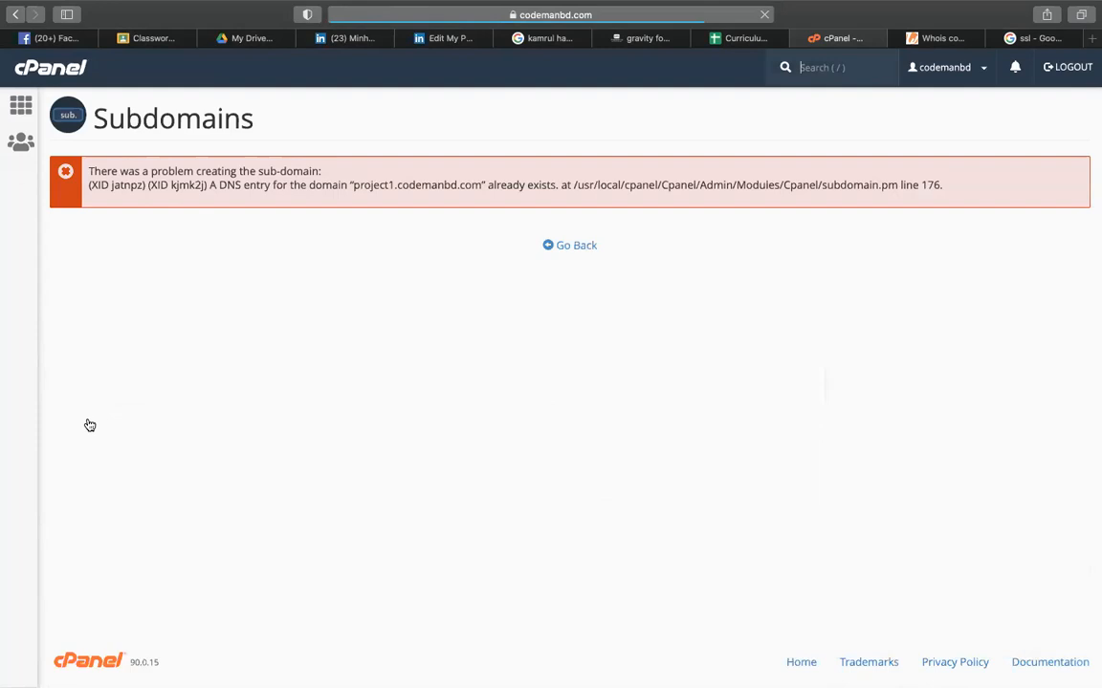
# - Go back and create the subdomain pro1.codemanbd.com instead
pyautogui.click(561, 252)
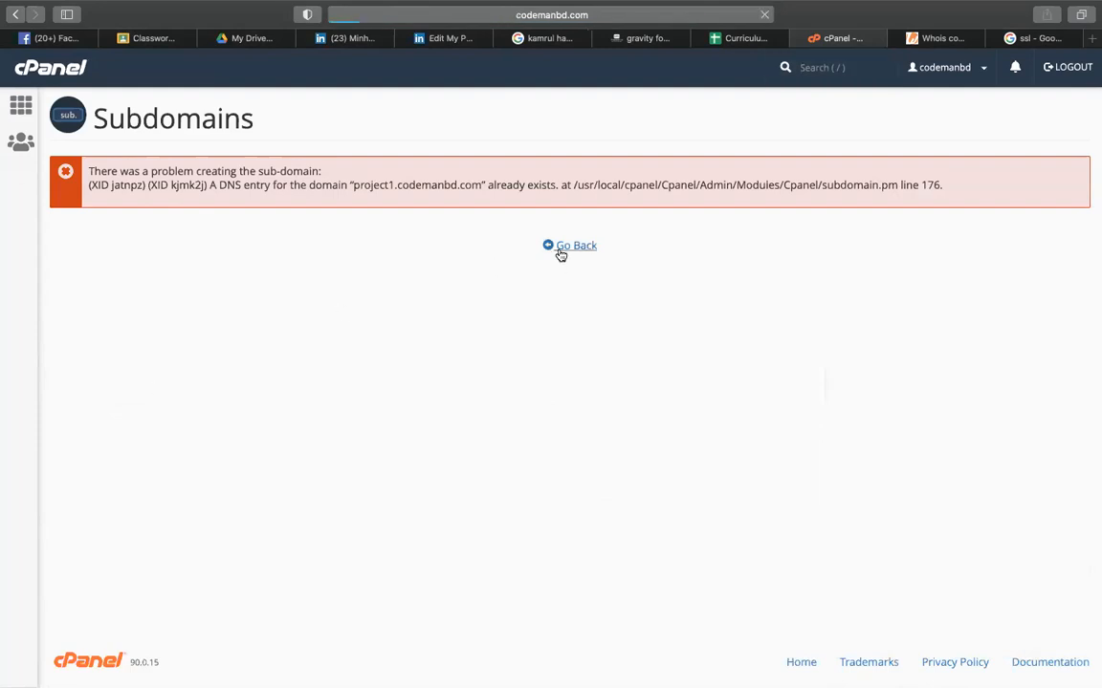
pyautogui.write('p')
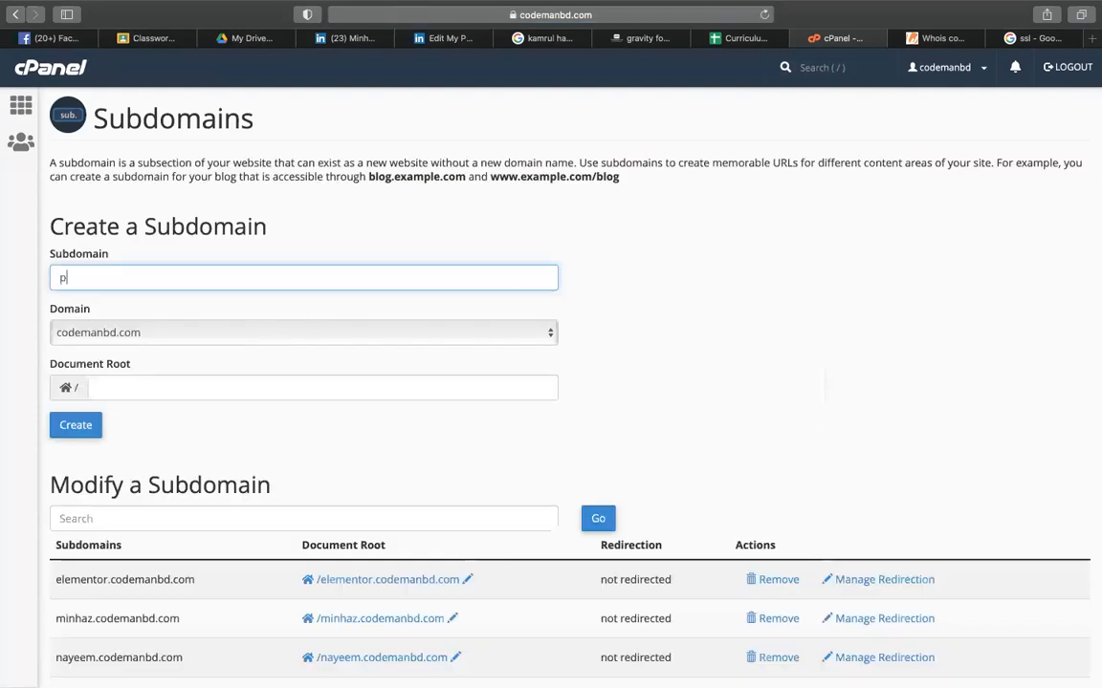
pyautogui.write('ro1')
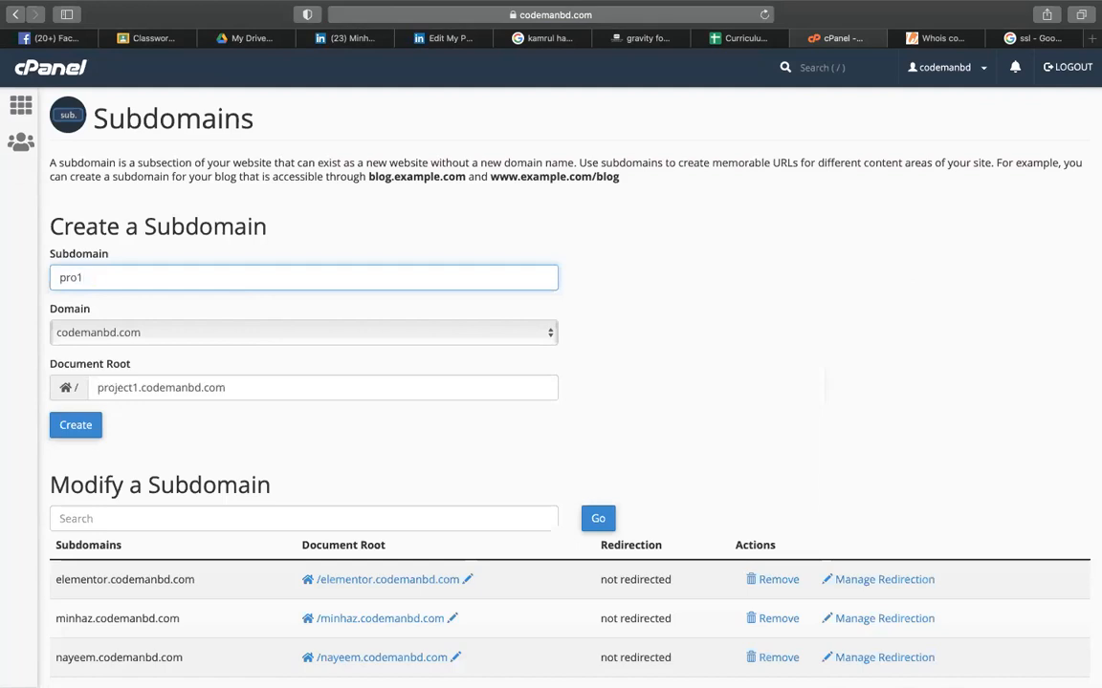
pyautogui.click(65, 435)
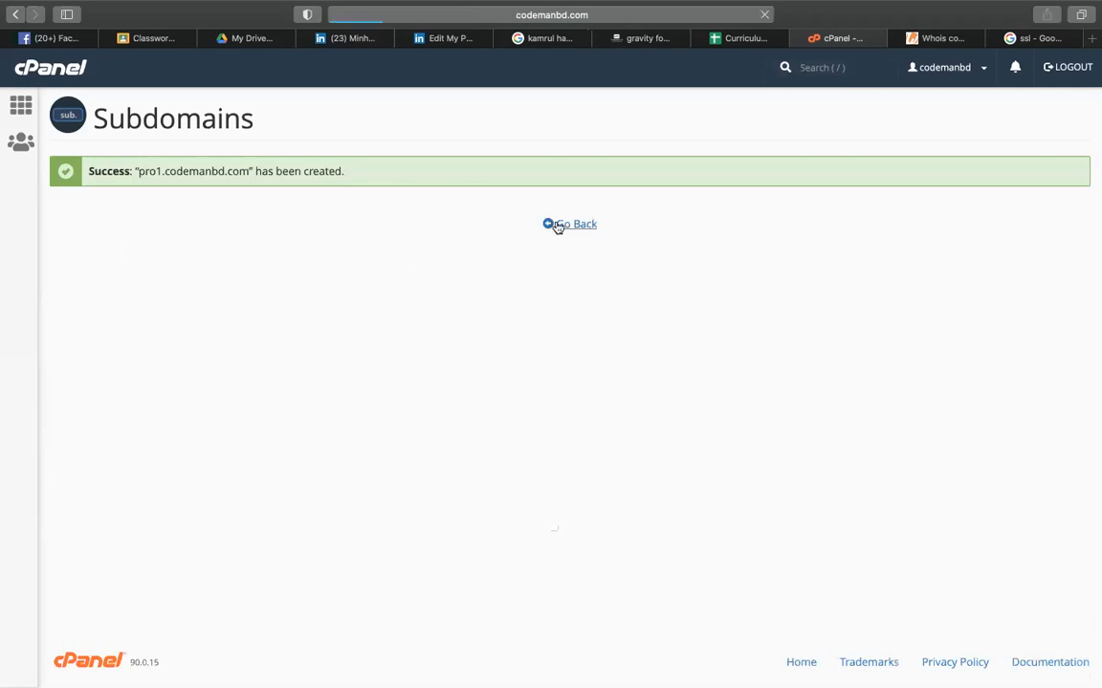
# - Highlight the listed subdomains, including nayeem, project1 and the new pro1.codemanbd.com
pyautogui.scroll(-3, 533, 271)
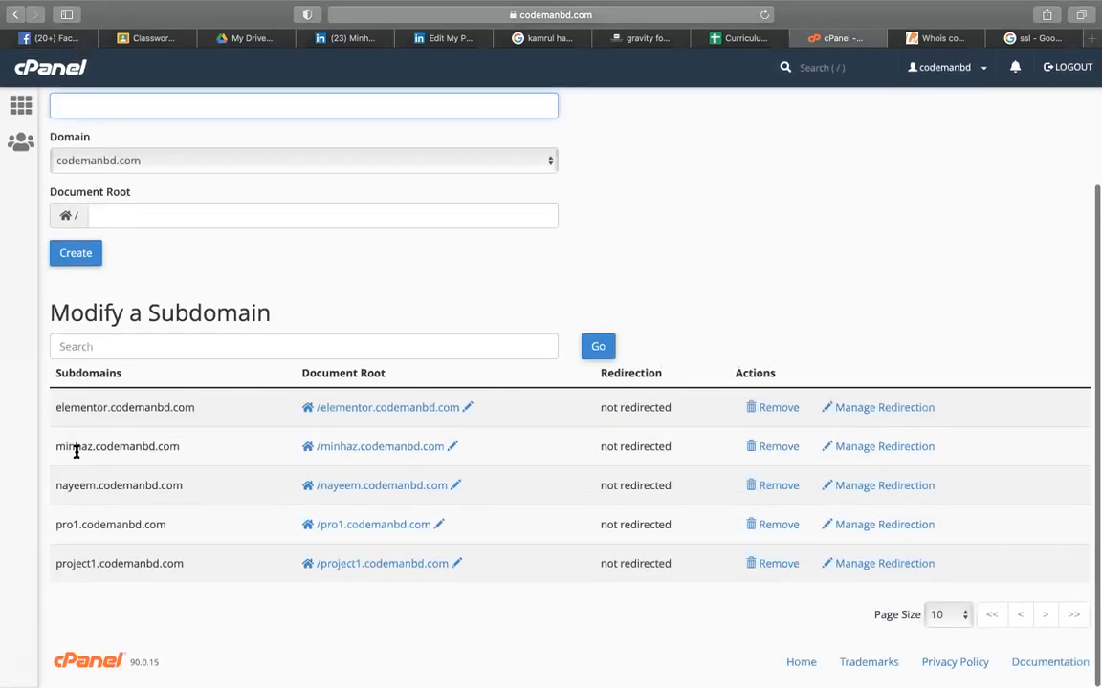
pyautogui.moveTo(56, 408); pyautogui.dragTo(214, 410)
pyautogui.moveTo(56, 448); pyautogui.dragTo(201, 448)
pyautogui.moveTo(55, 486); pyautogui.dragTo(182, 486)
pyautogui.moveTo(56, 526); pyautogui.dragTo(175, 526)
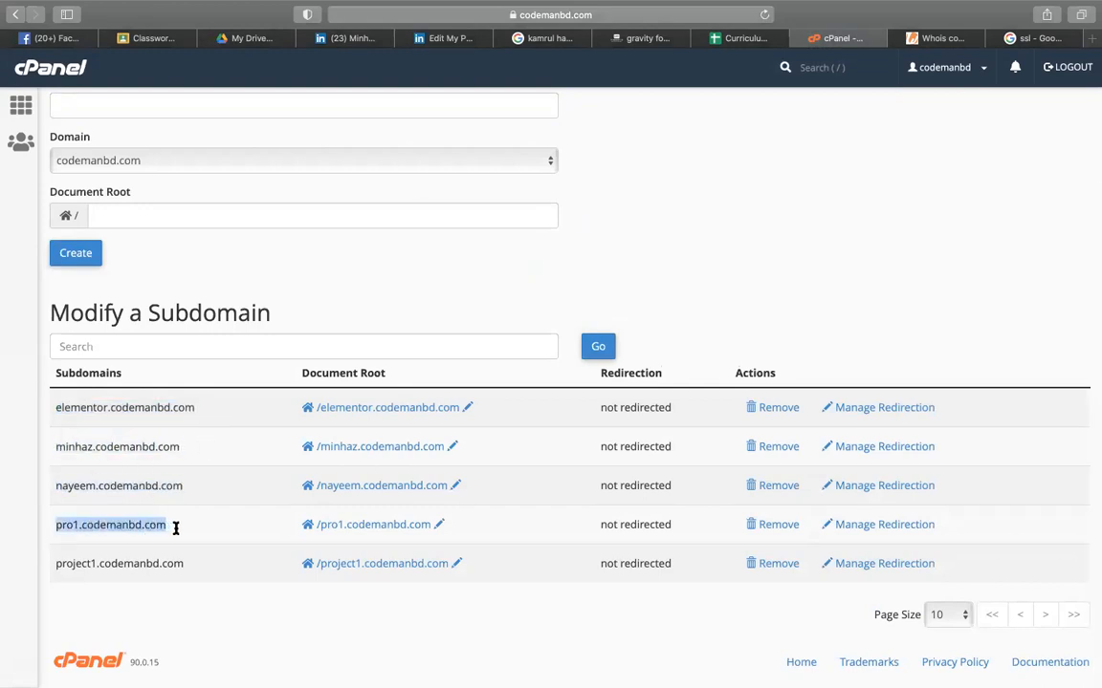
pyautogui.click(49, 564)
pyautogui.moveTo(50, 564); pyautogui.dragTo(184, 563)
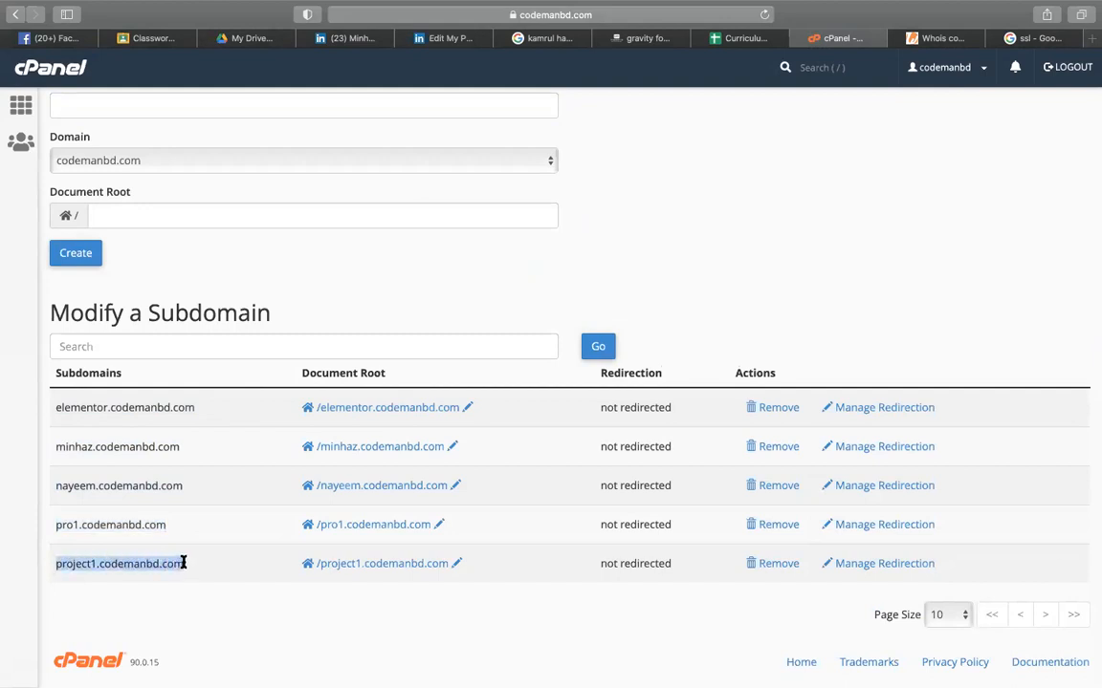
pyautogui.click(83, 526)
# - Highlight the pro1 entry again alongside the elementor, minhaz and nayeem subdomains
pyautogui.moveTo(83, 526); pyautogui.dragTo(165, 525)
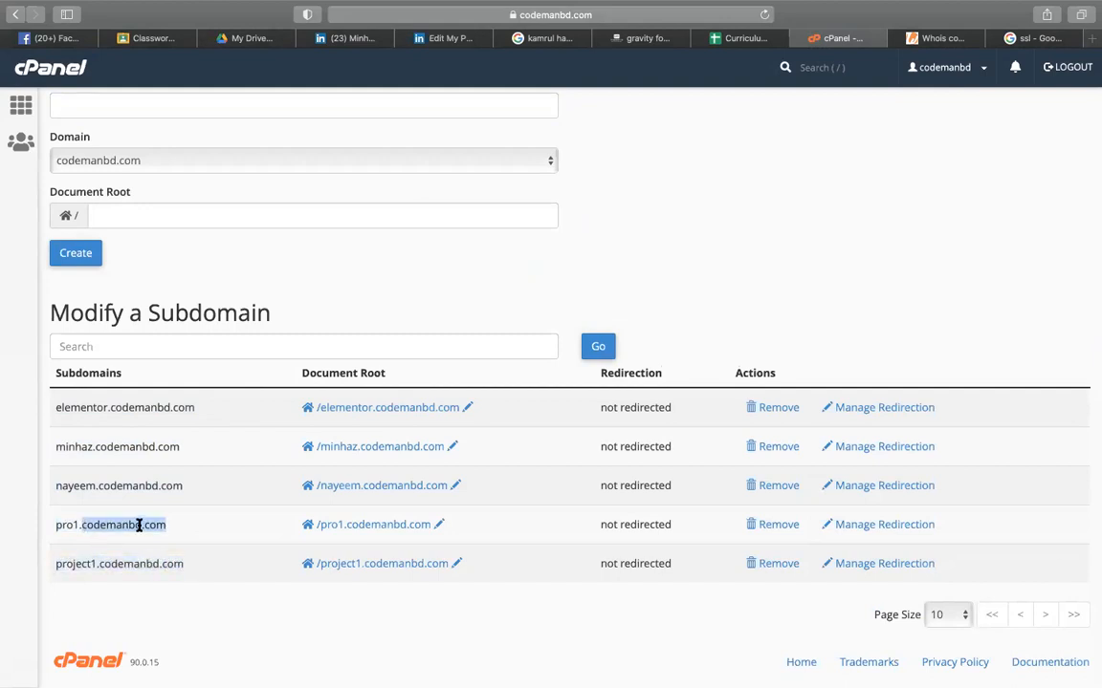
pyautogui.click(72, 524)
pyautogui.doubleClick(73, 524)
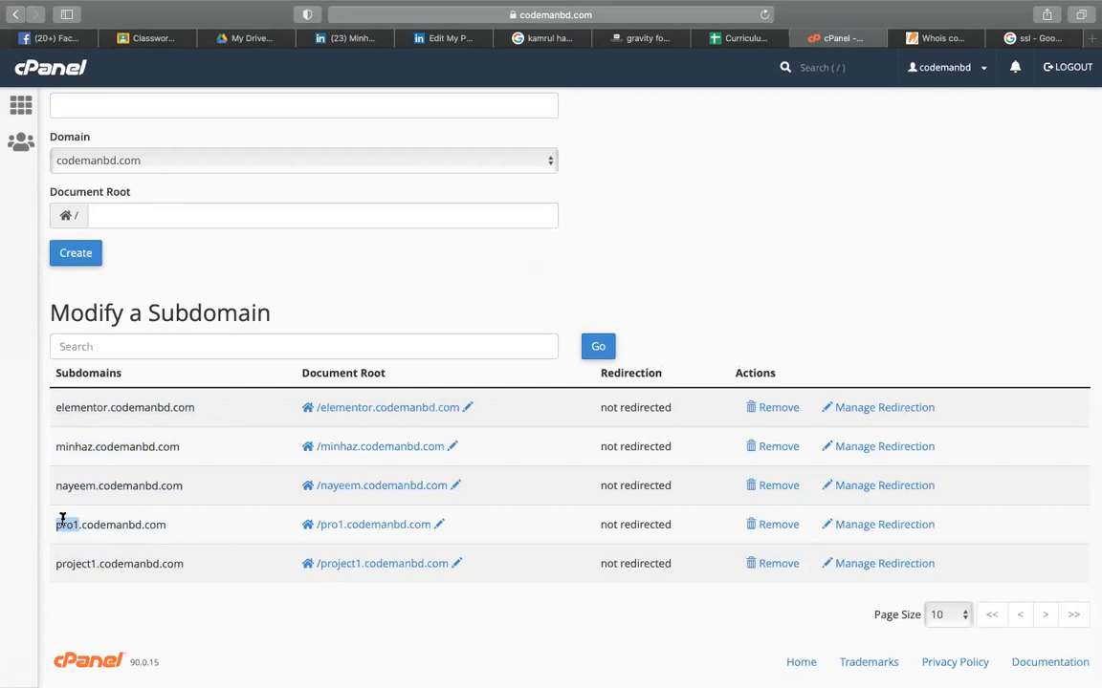
pyautogui.moveTo(54, 409); pyautogui.dragTo(74, 444)
pyautogui.click(201, 443)
pyautogui.moveTo(188, 487); pyautogui.dragTo(23, 492)
pyautogui.click(216, 493)
pyautogui.moveTo(168, 528); pyautogui.dragTo(58, 525)
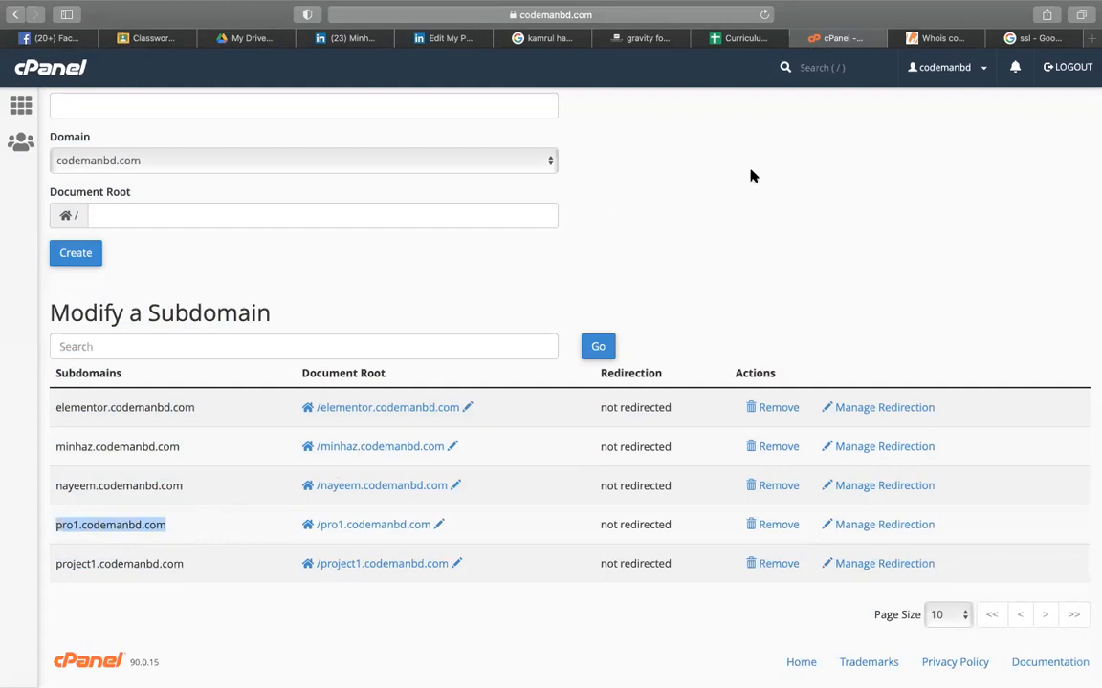
pyautogui.scroll(5, 752, 176)
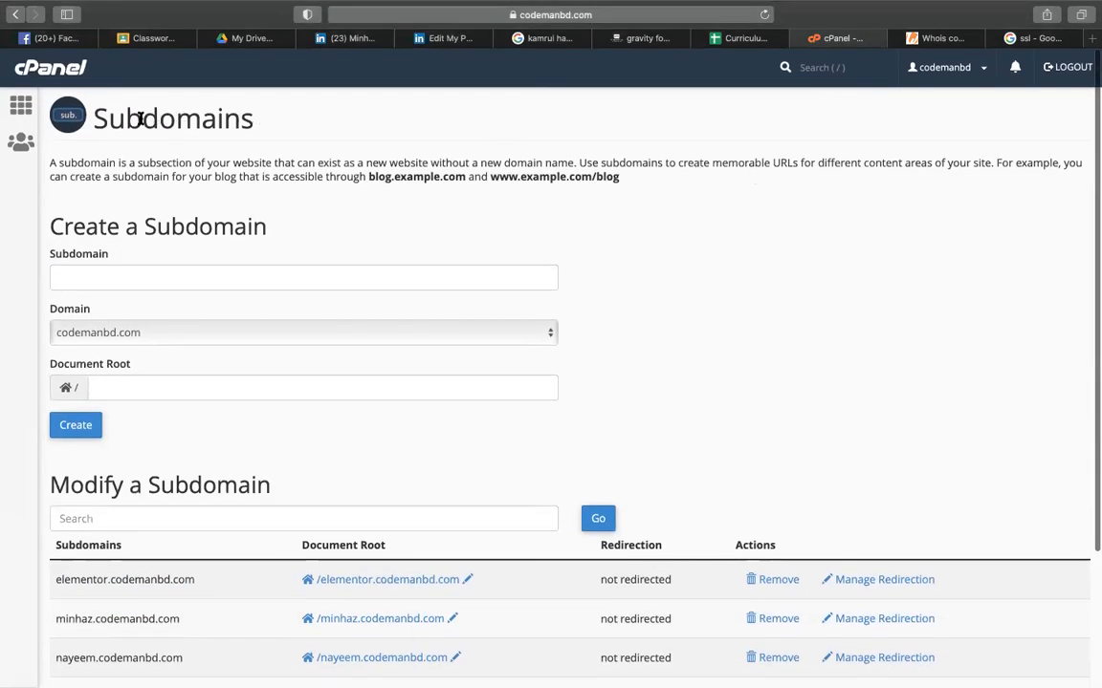
# - Return to cPanel home and collapse, then re-expand, the Softaculous Apps Installer section
pyautogui.click(48, 73)
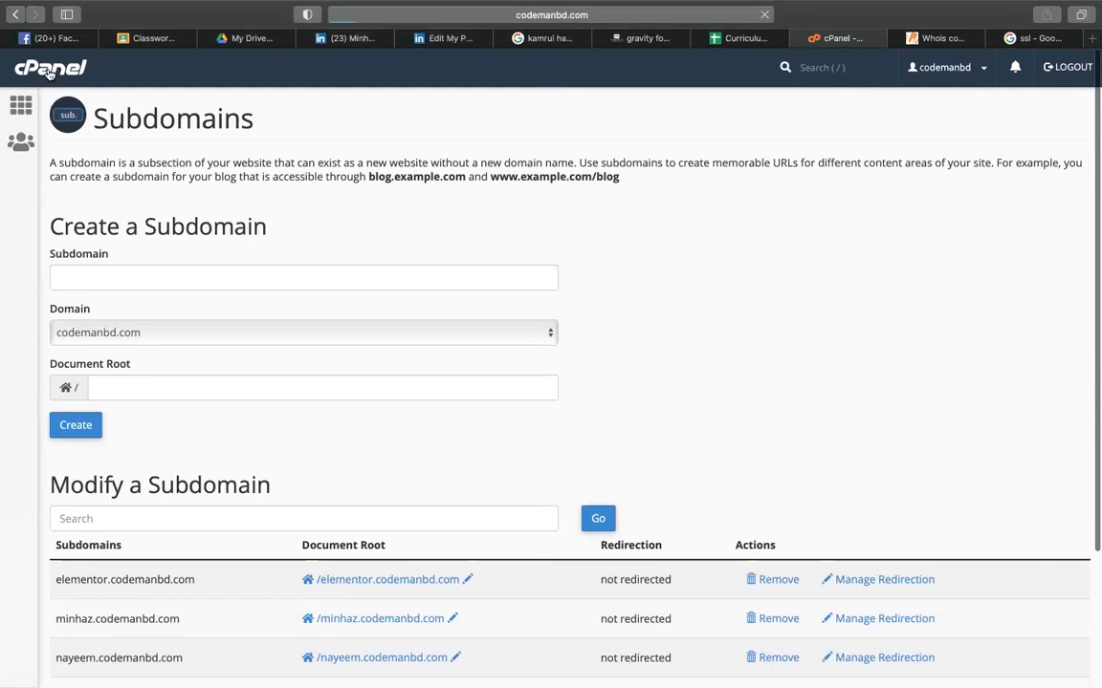
pyautogui.scroll(-1, 330, 401)
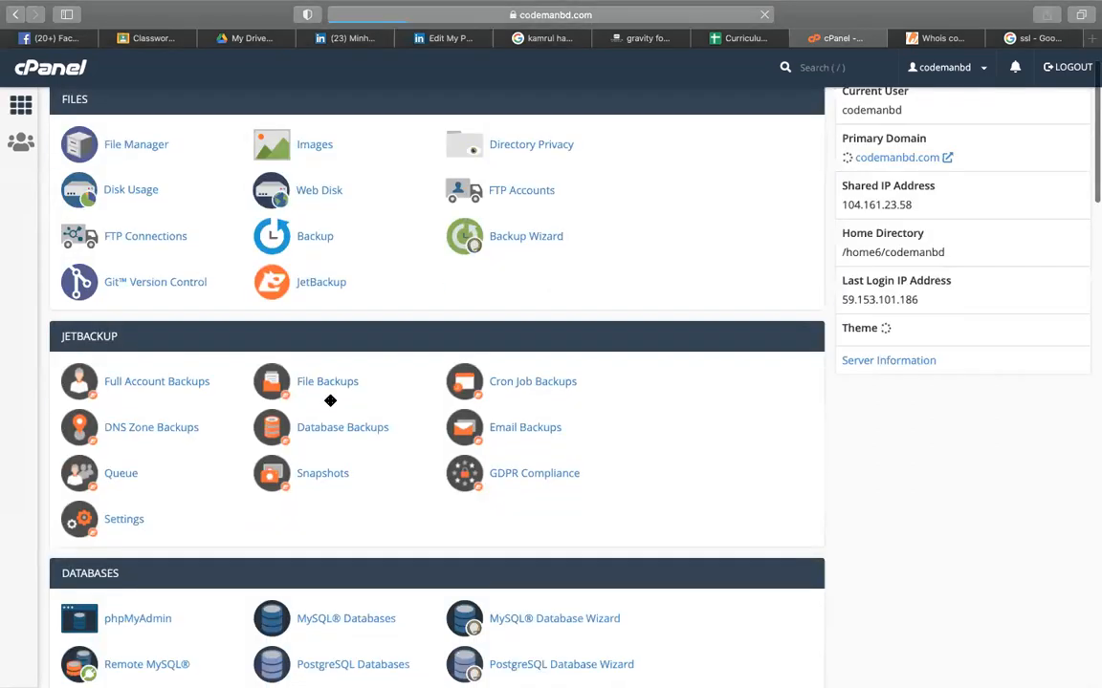
pyautogui.scroll(-15, 329, 401)
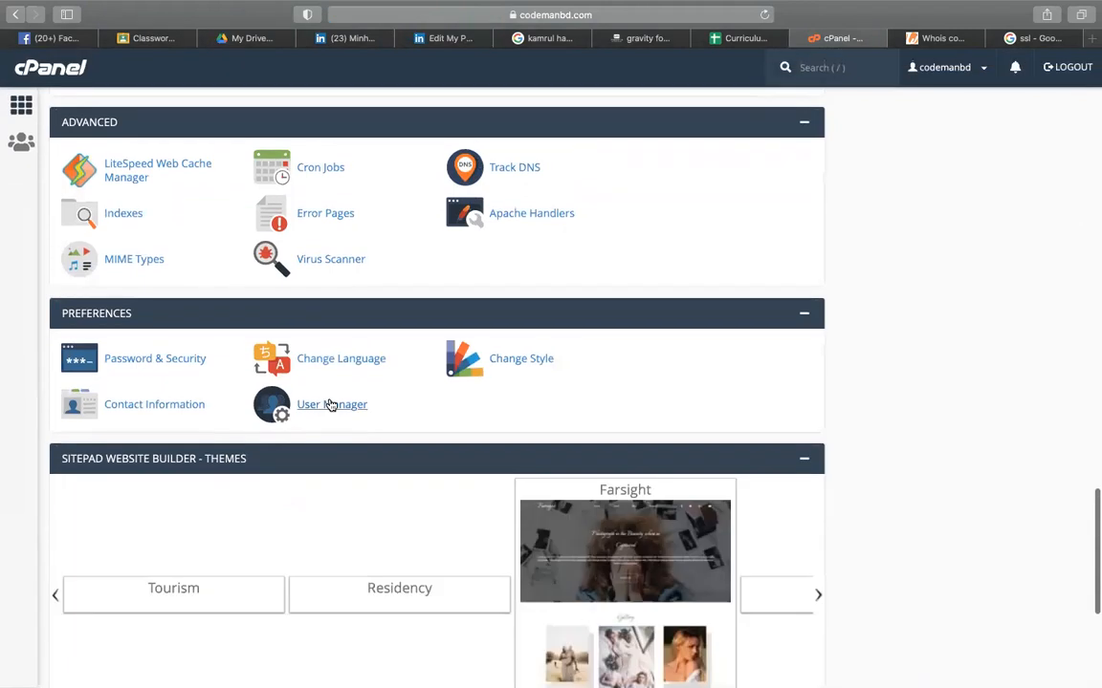
pyautogui.scroll(-5, 329, 405)
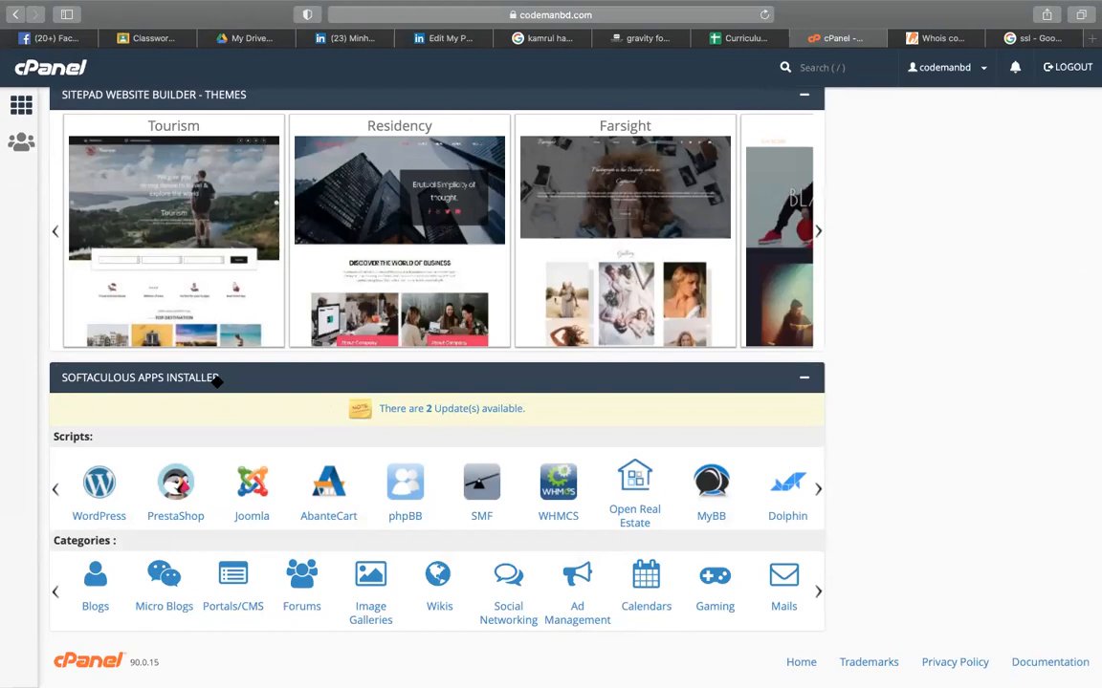
pyautogui.click(804, 379)
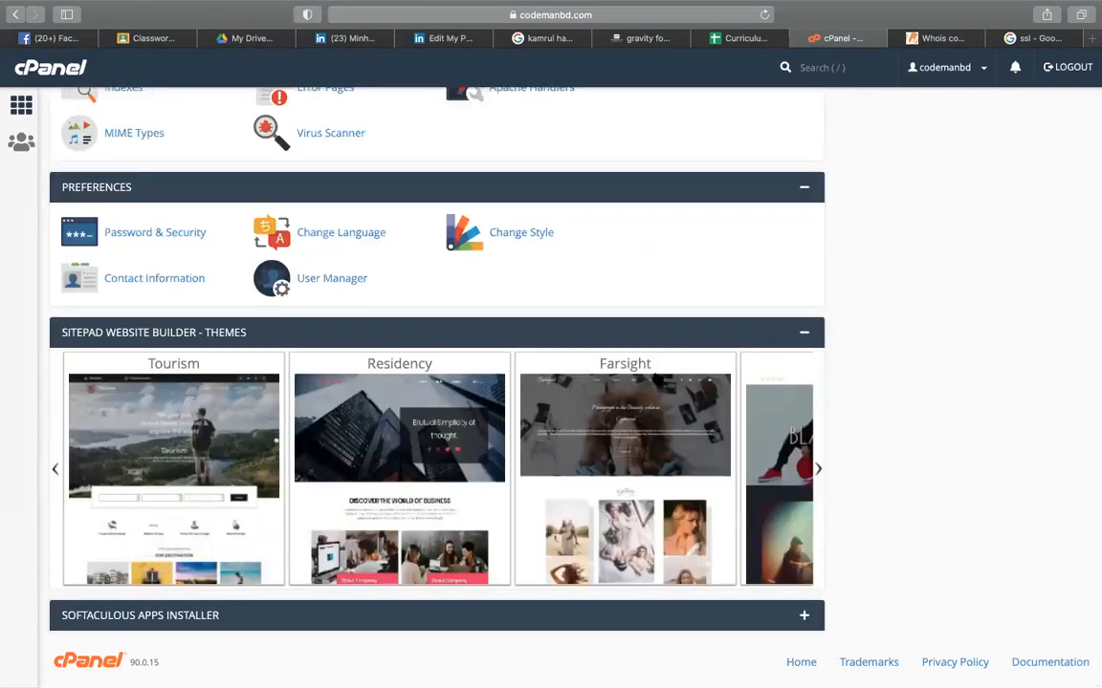
pyautogui.click(804, 612)
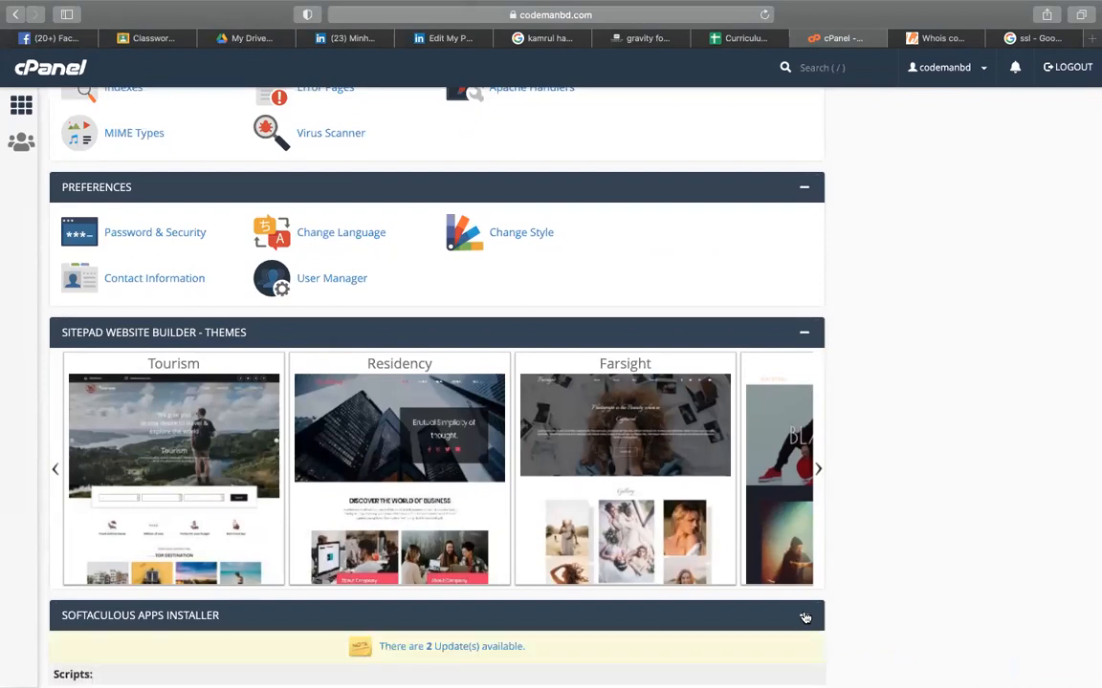
pyautogui.scroll(-5, 806, 617)
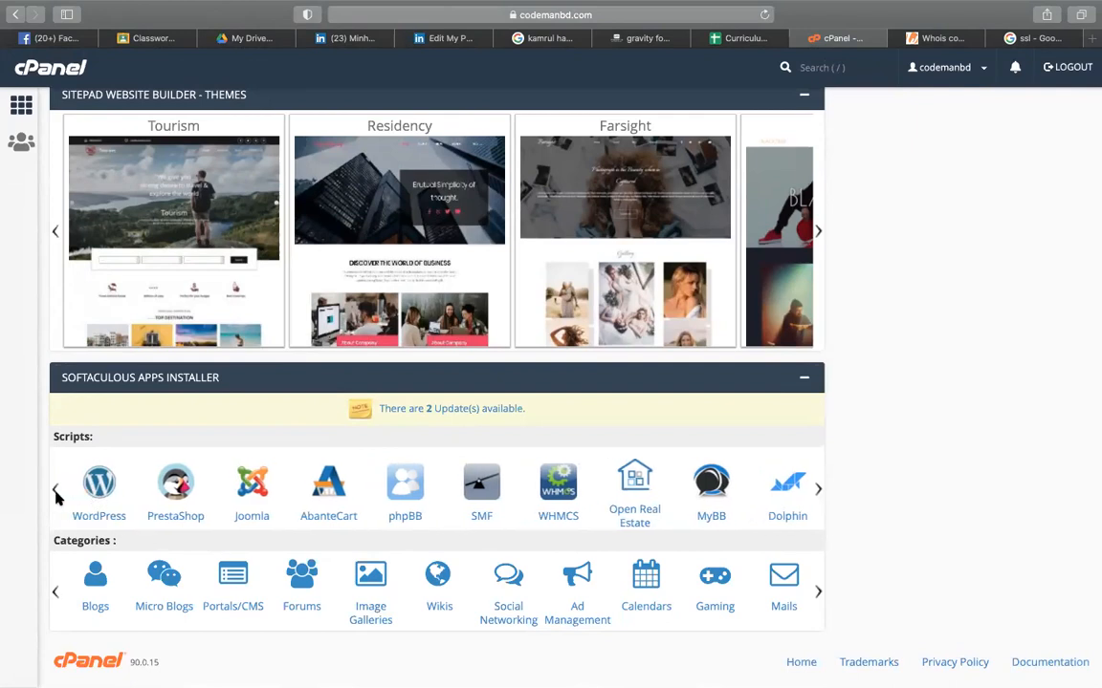
# - Open the Softaculous WordPress installer, then go back to the cPanel home page
pyautogui.click(94, 493)
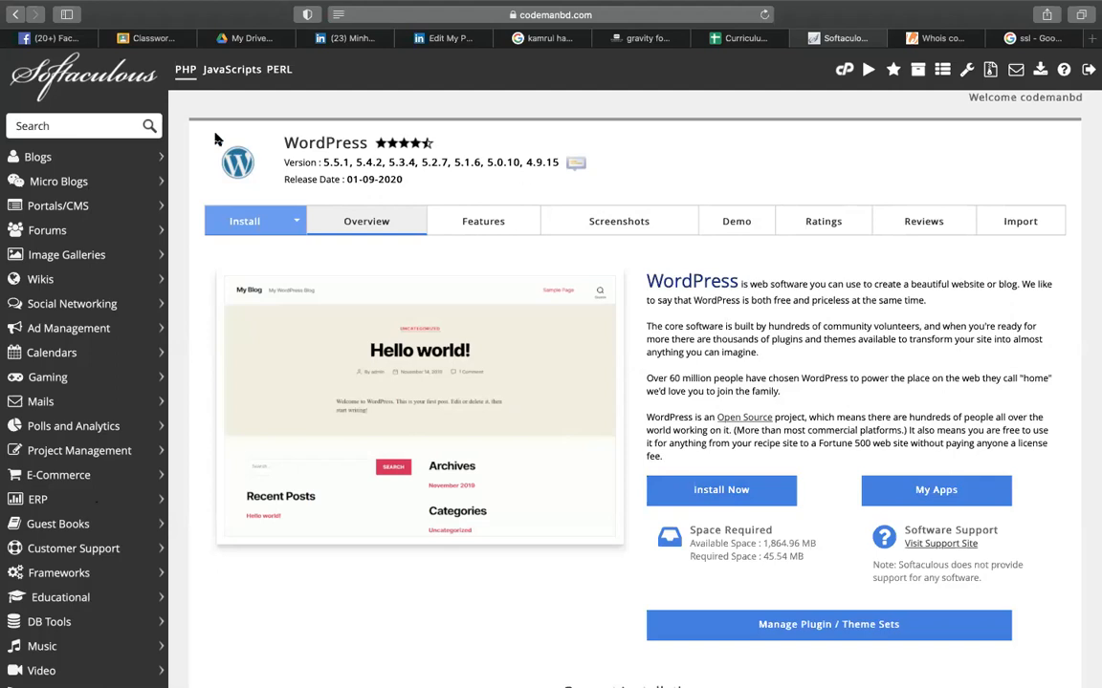
pyautogui.click(844, 72)
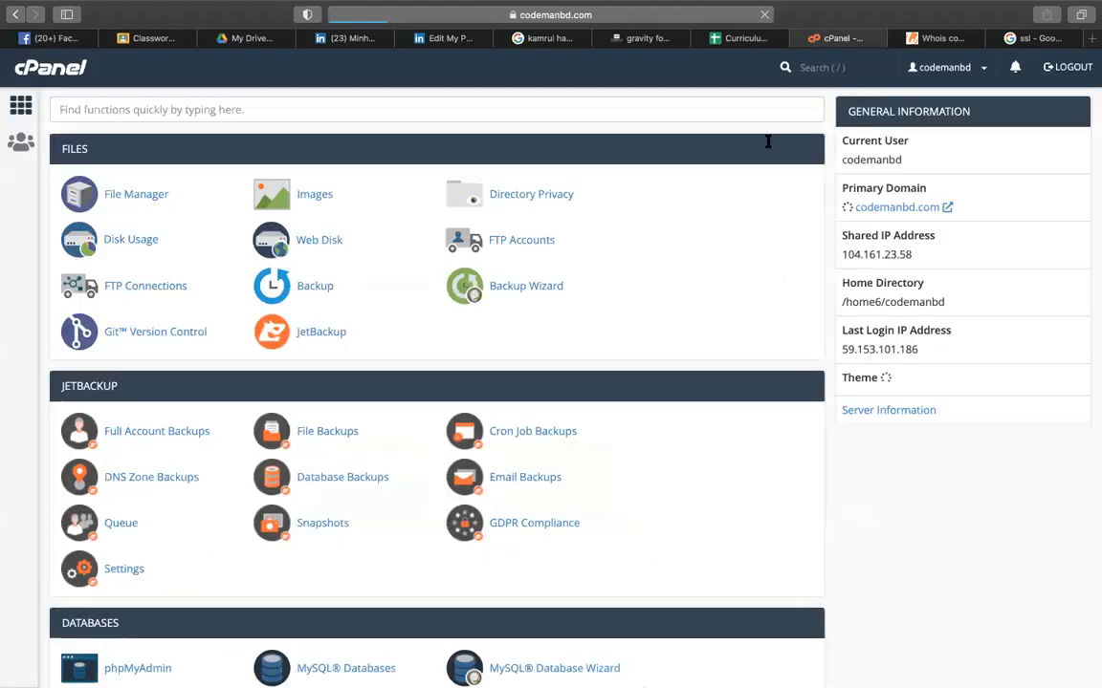
pyautogui.scroll(-2, 728, 320)
pyautogui.scroll(-10, 473, 361)
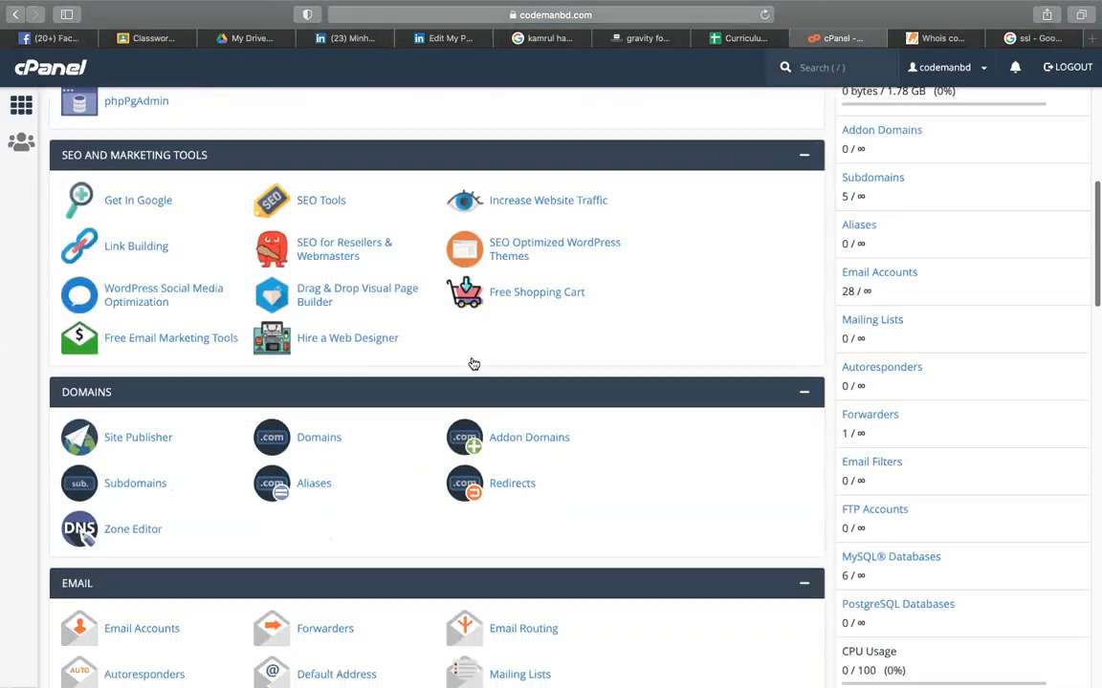
pyautogui.scroll(-2, 472, 363)
# - On the Subdomains page, enter 'comingsoon' as the new name, removing the stray space
pyautogui.click(129, 418)
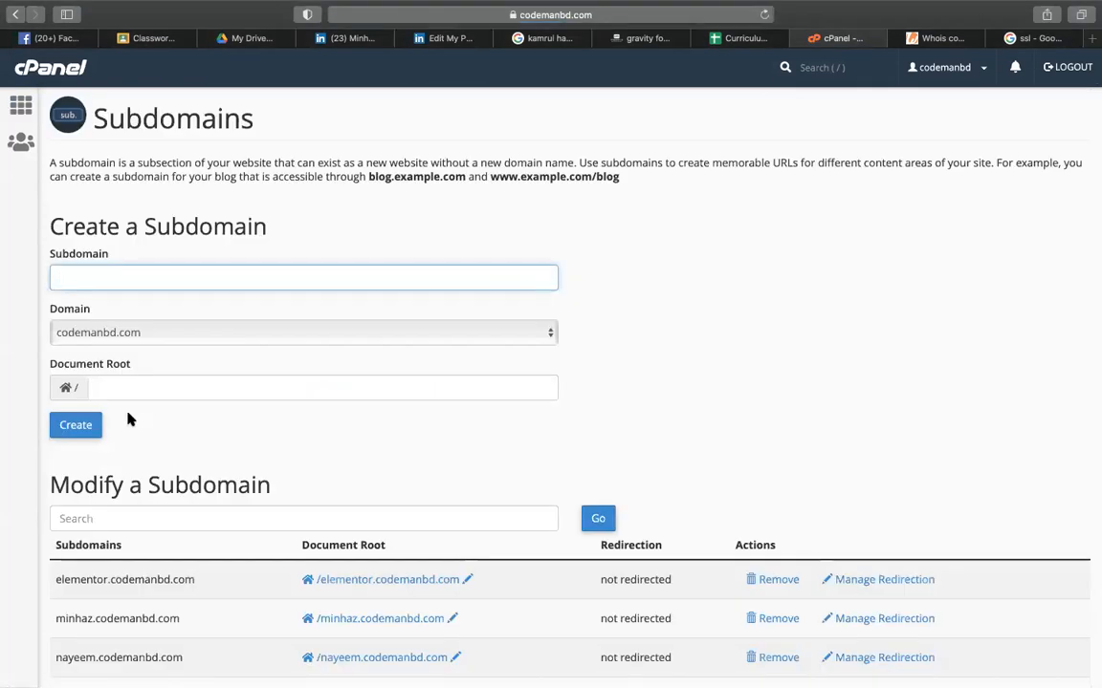
pyautogui.write('coming soon')
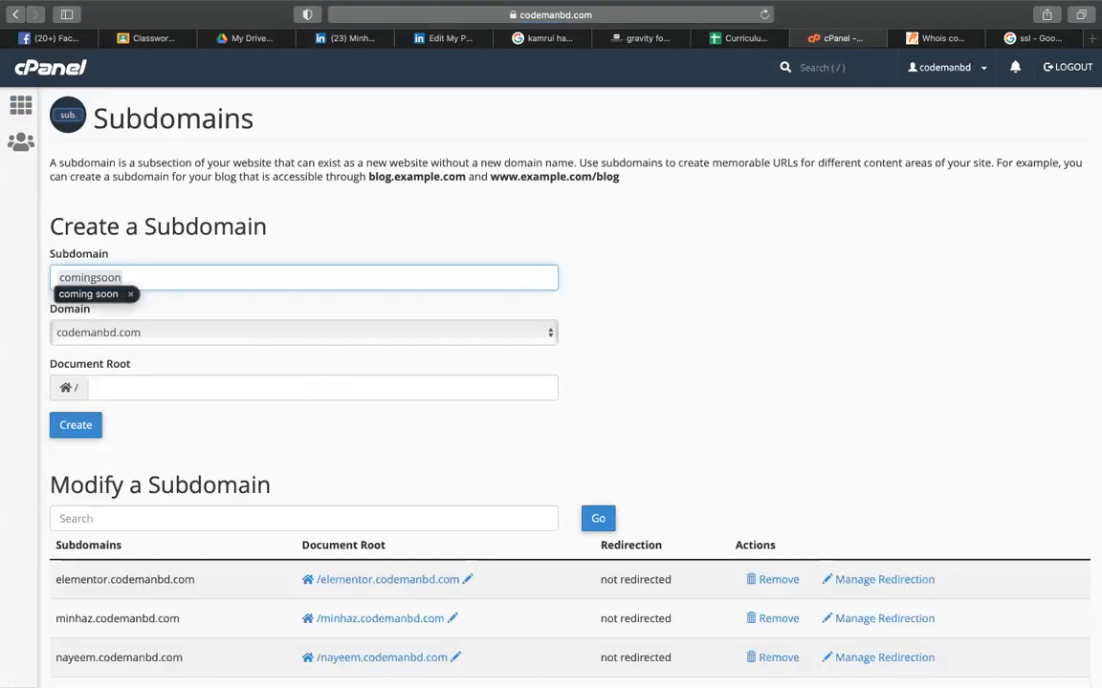
pyautogui.click(776, 267)
pyautogui.click(96, 278)
pyautogui.press('BackSpace')
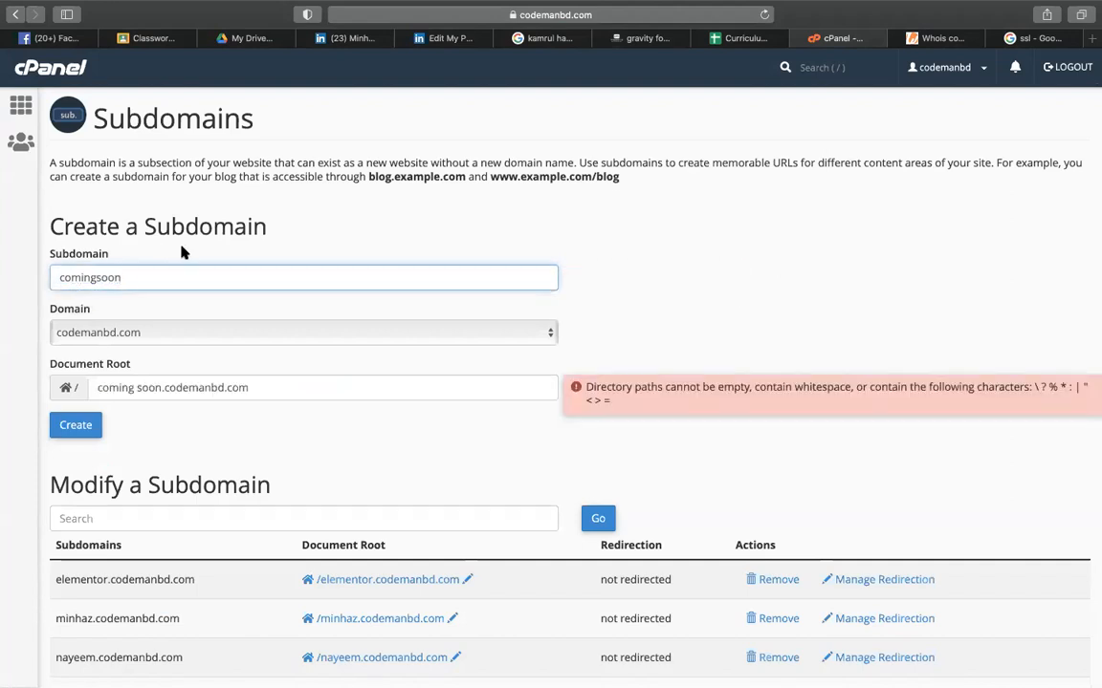
pyautogui.click(371, 208)
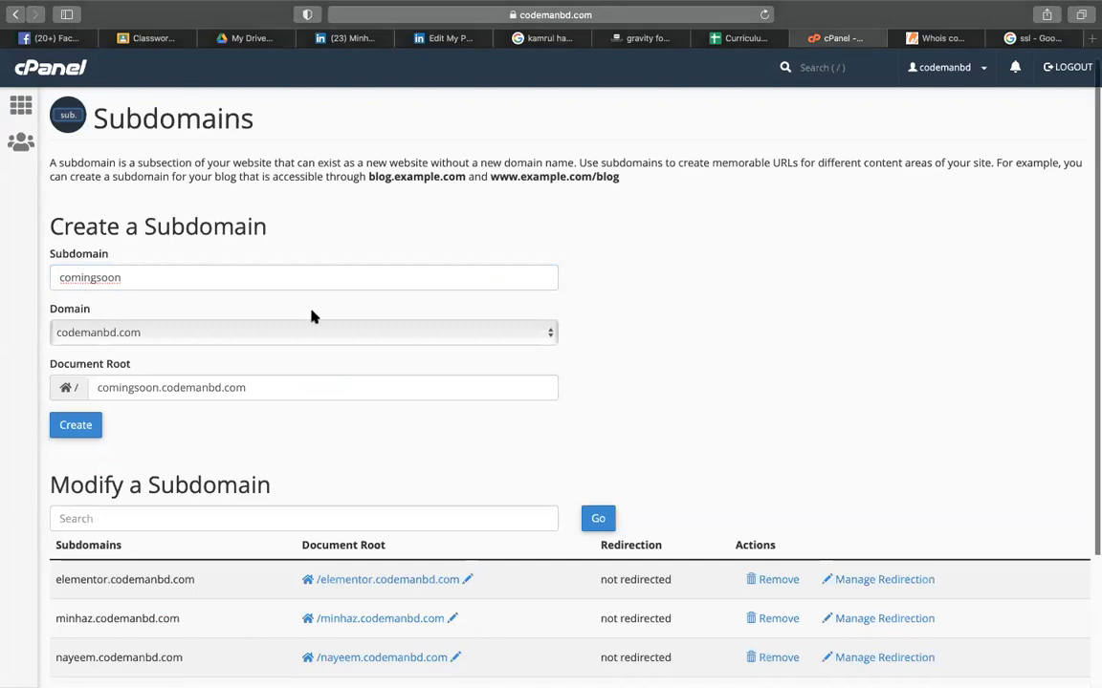
pyautogui.scroll(-3, 167, 430)
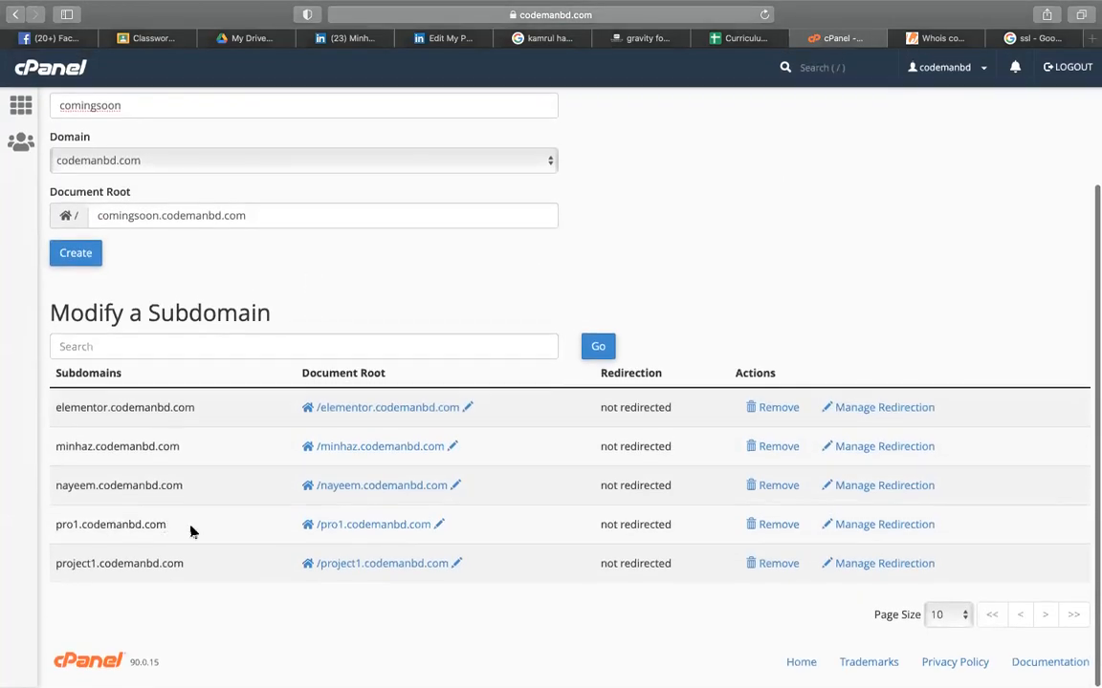
# - Permanently delete the pro1.codemanbd.com subdomain and return to the Subdomains page
pyautogui.click(768, 531)
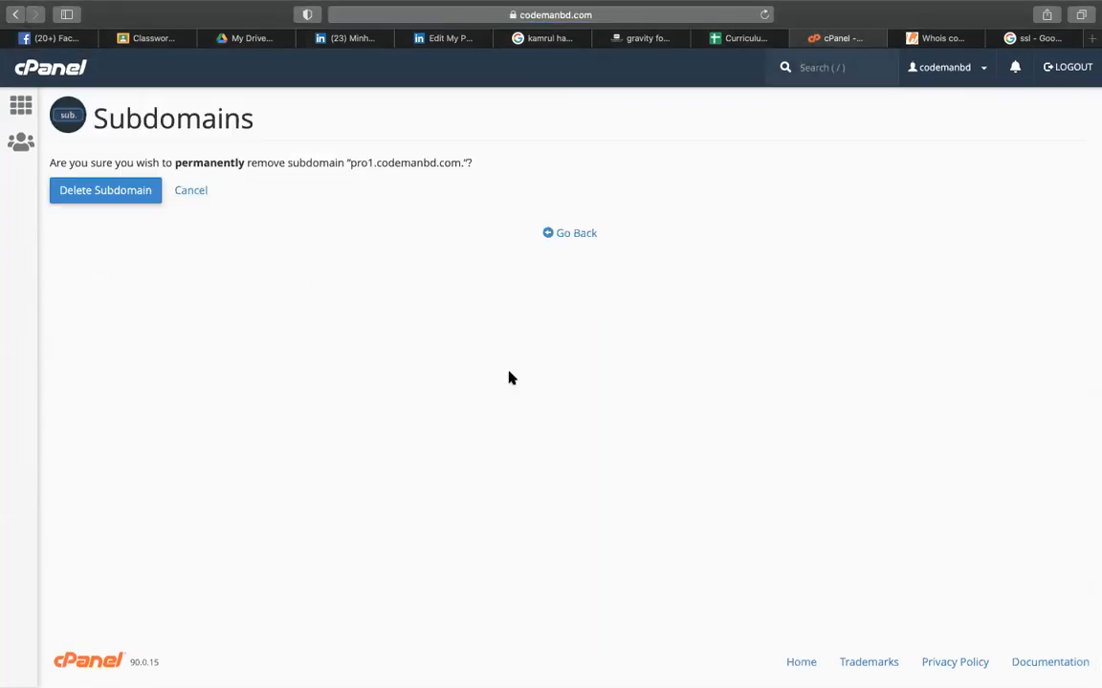
pyautogui.click(119, 192)
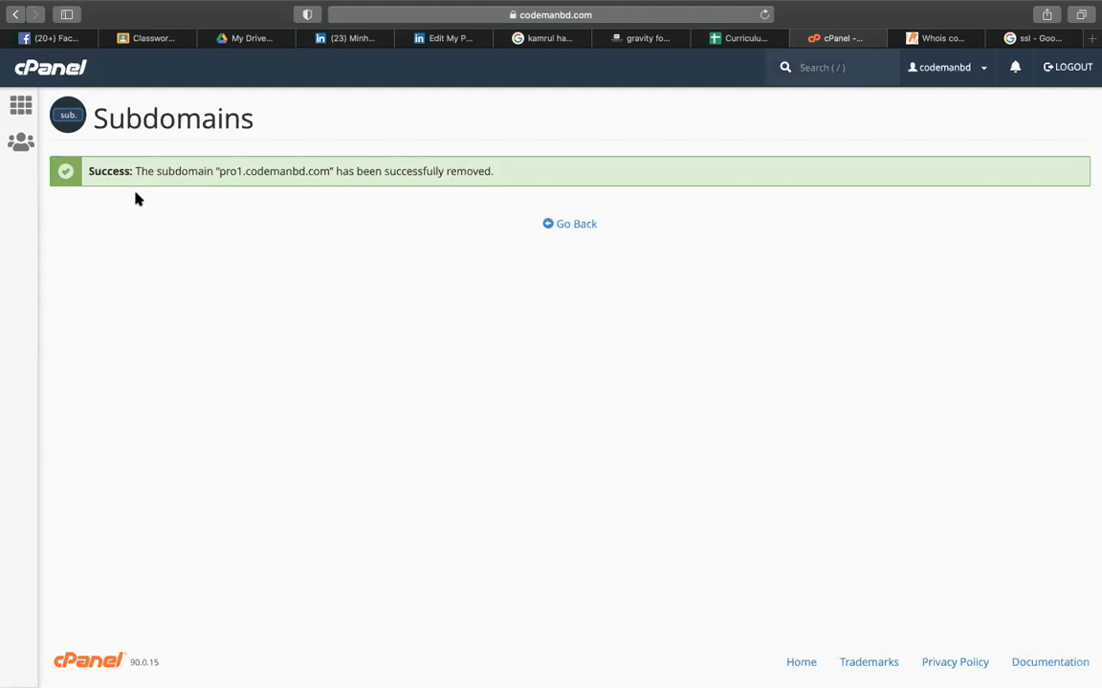
pyautogui.click(575, 226)
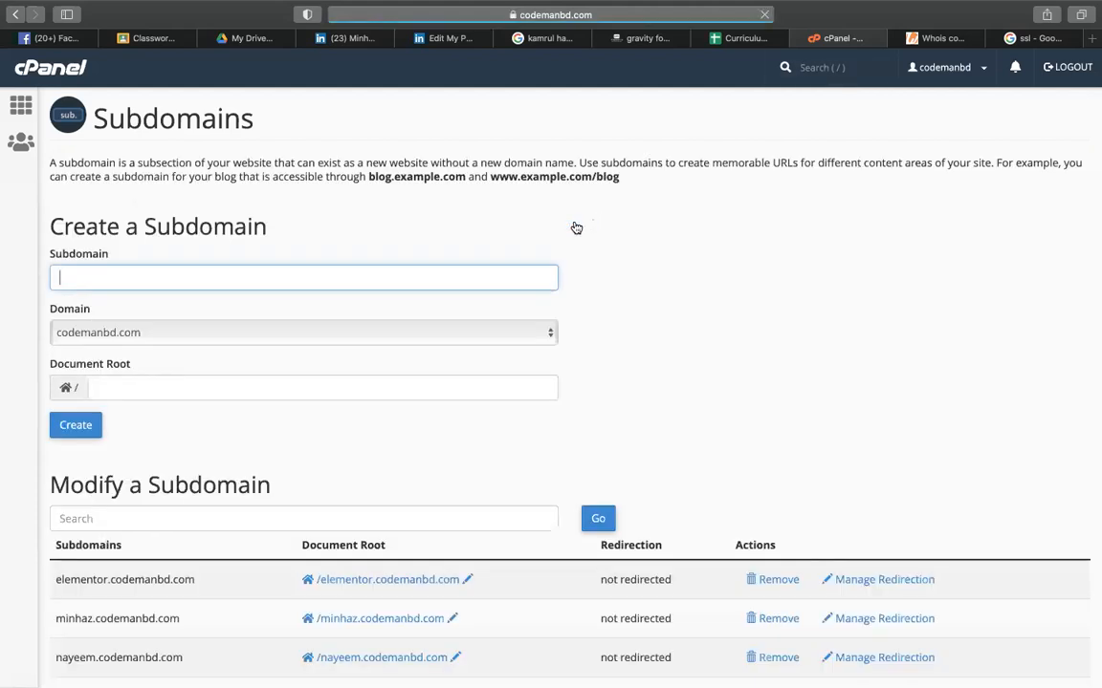
# - Enter 'comingsoon', fix the autocorrected space, and create comingsoon.codemanbd.com with matching document root
pyautogui.write('comingsoon')
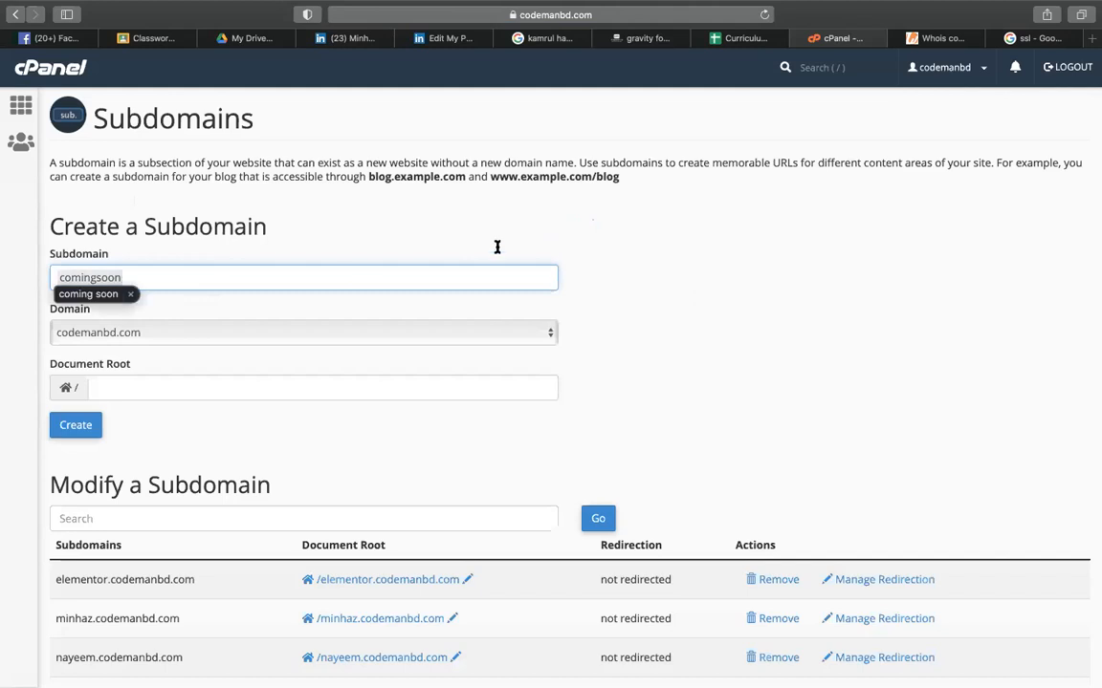
pyautogui.click(341, 239)
pyautogui.click(99, 274)
pyautogui.press('BackSpace')
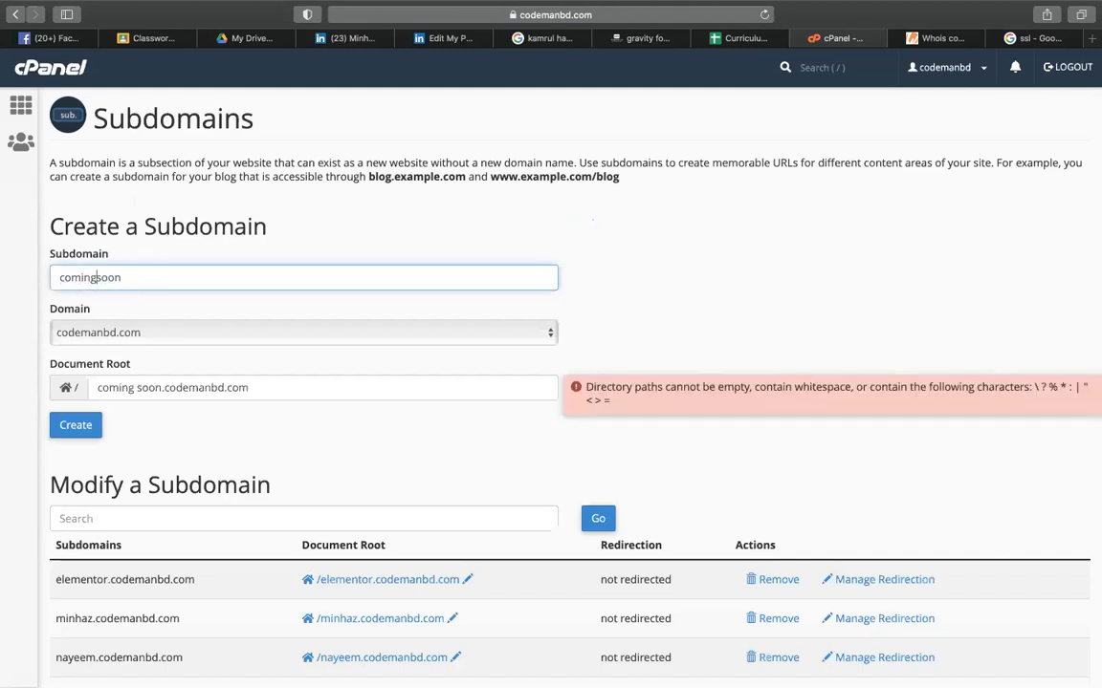
pyautogui.click(413, 245)
pyautogui.click(75, 423)
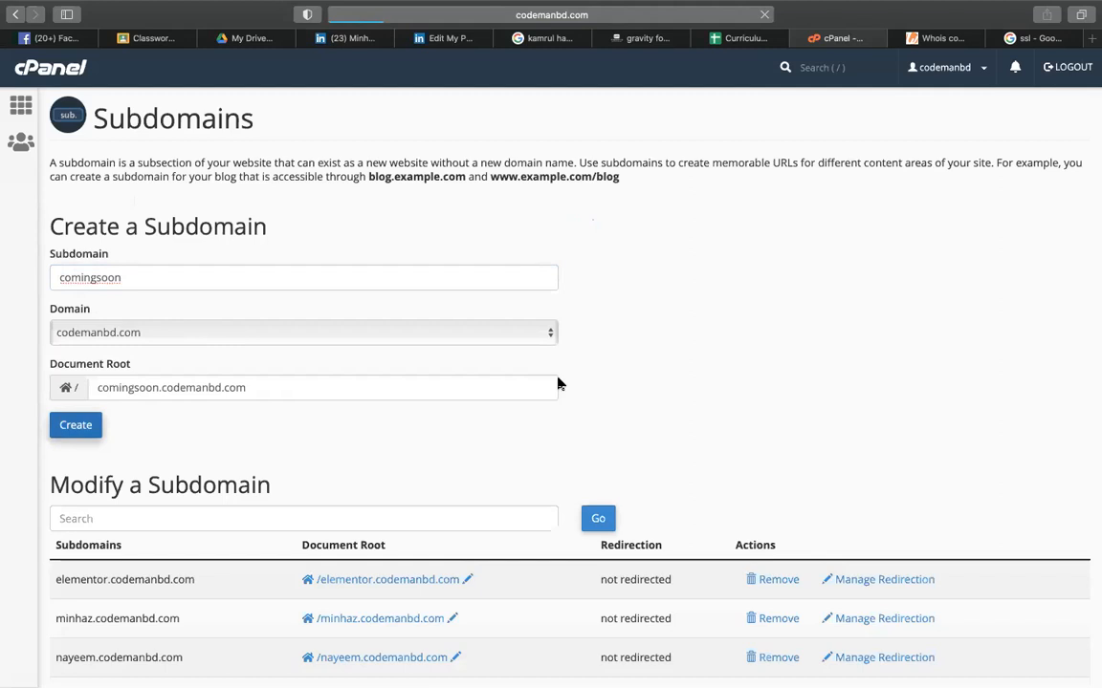
pyautogui.scroll(-5, 559, 384)
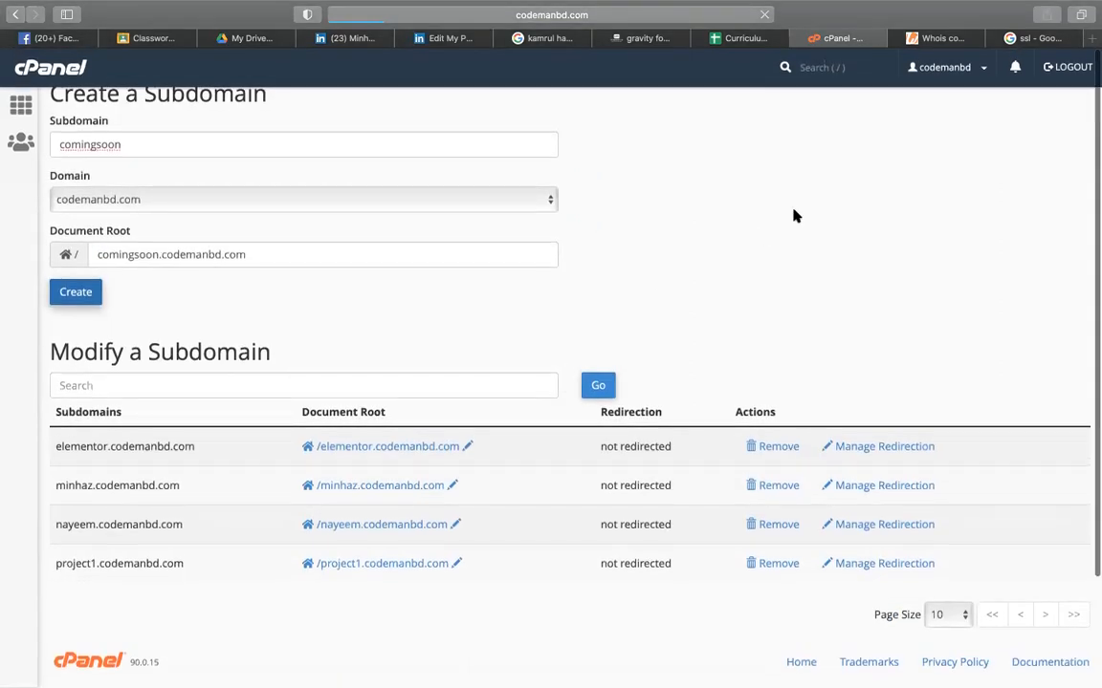
pyautogui.scroll(5, 794, 216)
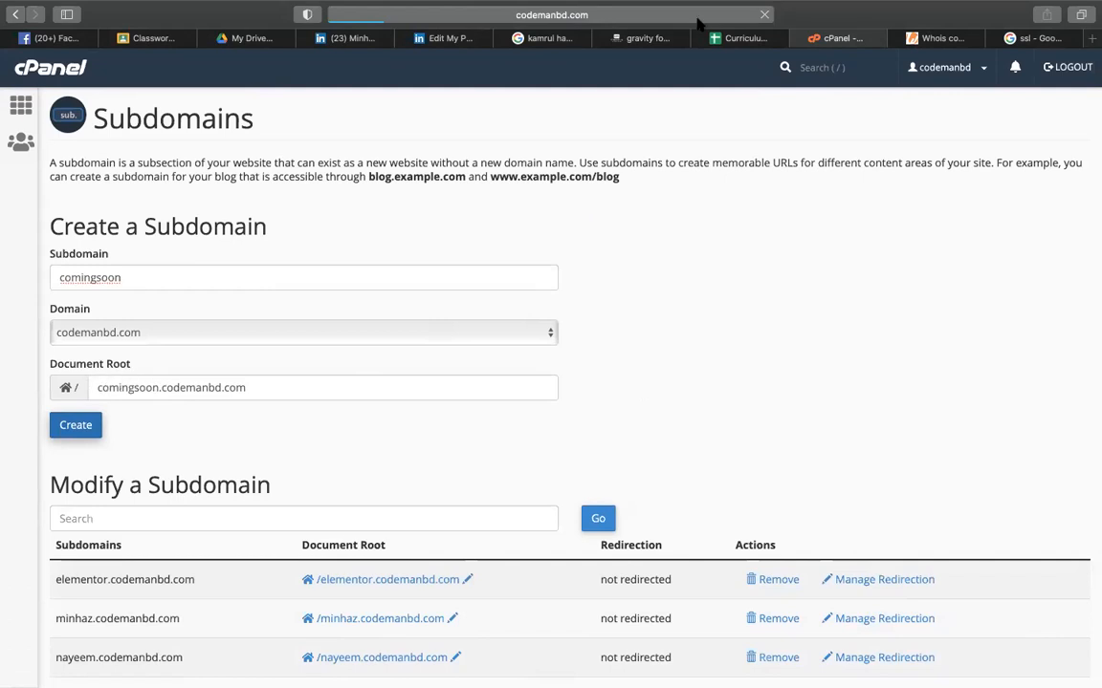
# - Review the row 135 subdomain WordPress install step and the SUB-FOLDER / Directory notes in Curriculum
pyautogui.click(736, 38)
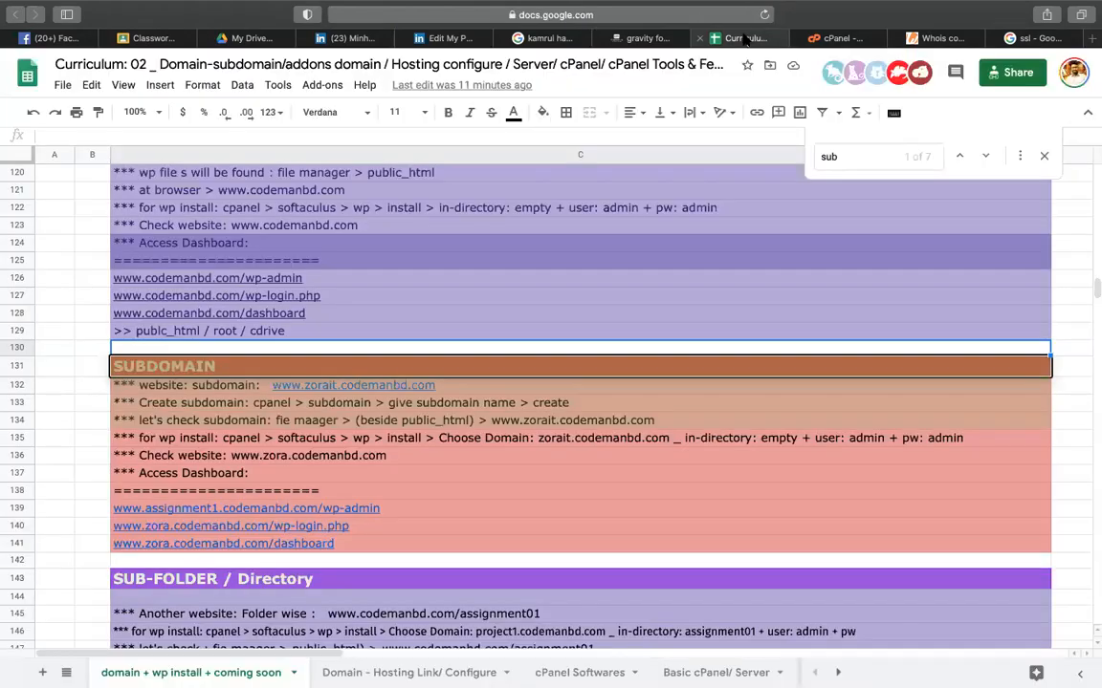
pyautogui.click(192, 438)
pyautogui.scroll(-2, 268, 439)
pyautogui.scroll(-1, 241, 440)
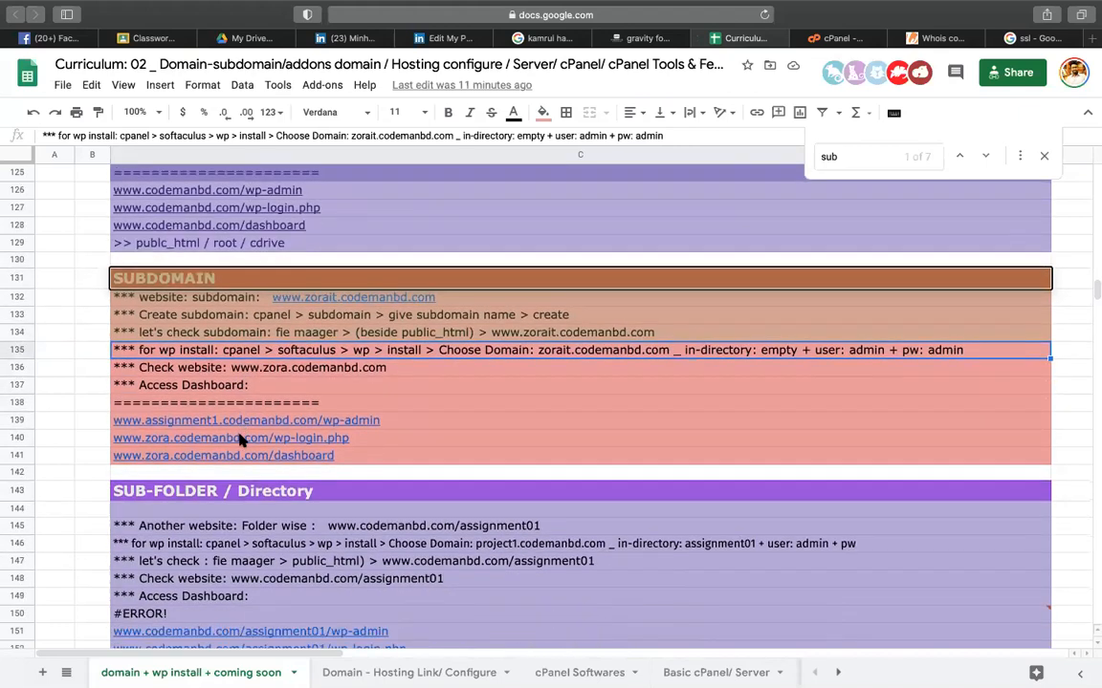
pyautogui.click(201, 495)
pyautogui.scroll(-1, 200, 497)
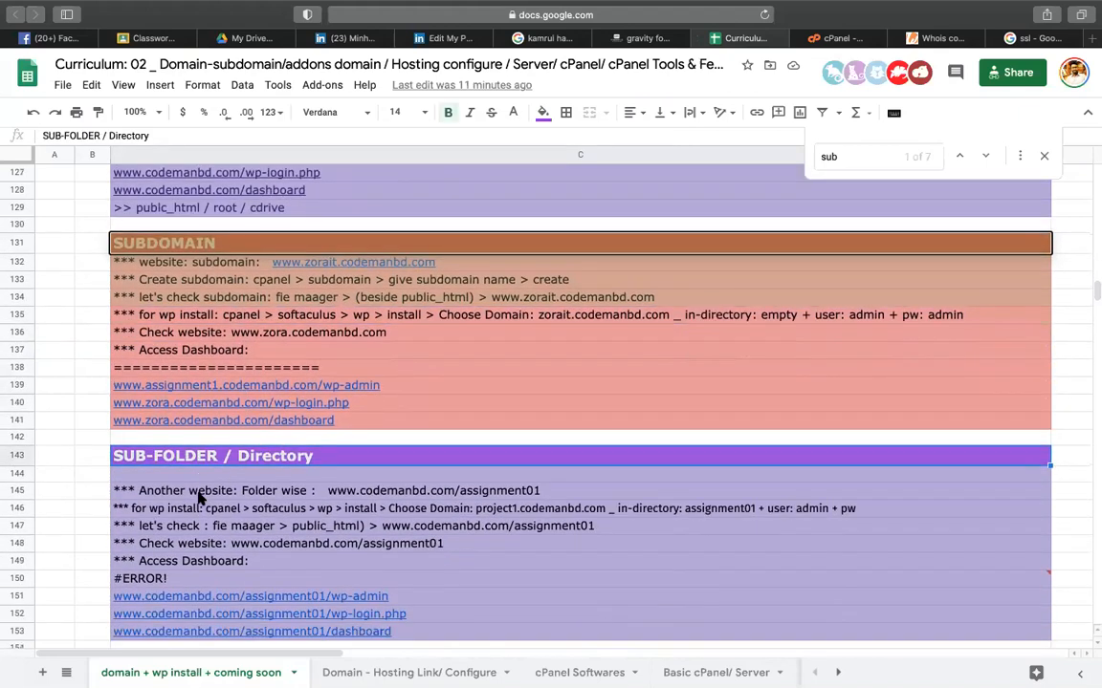
pyautogui.scroll(5, 199, 497)
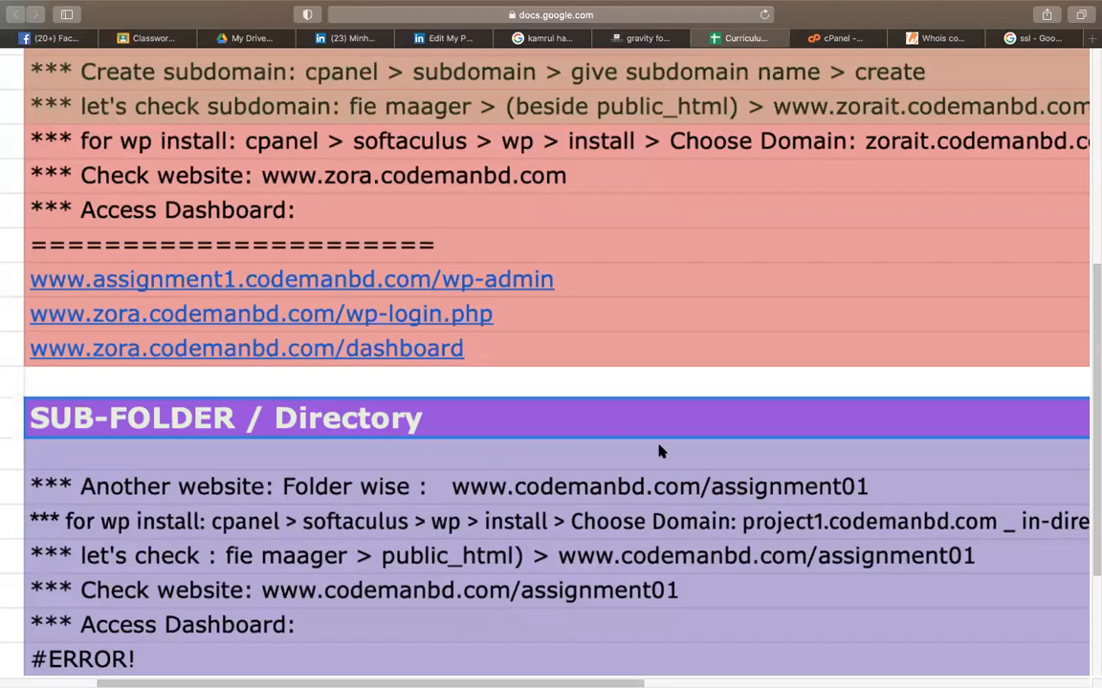
pyautogui.scroll(-5, 707, 490)
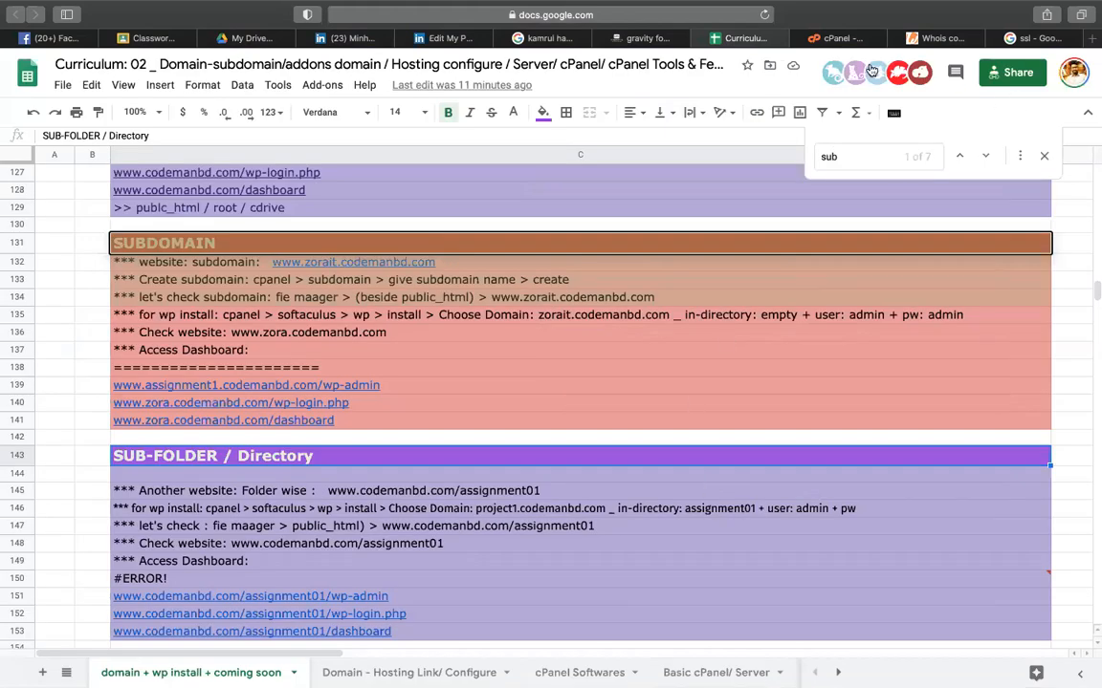
# - Highlight the new comingsoon.codemanbd.com row in the subdomain list, then return to cPanel home
pyautogui.click(835, 40)
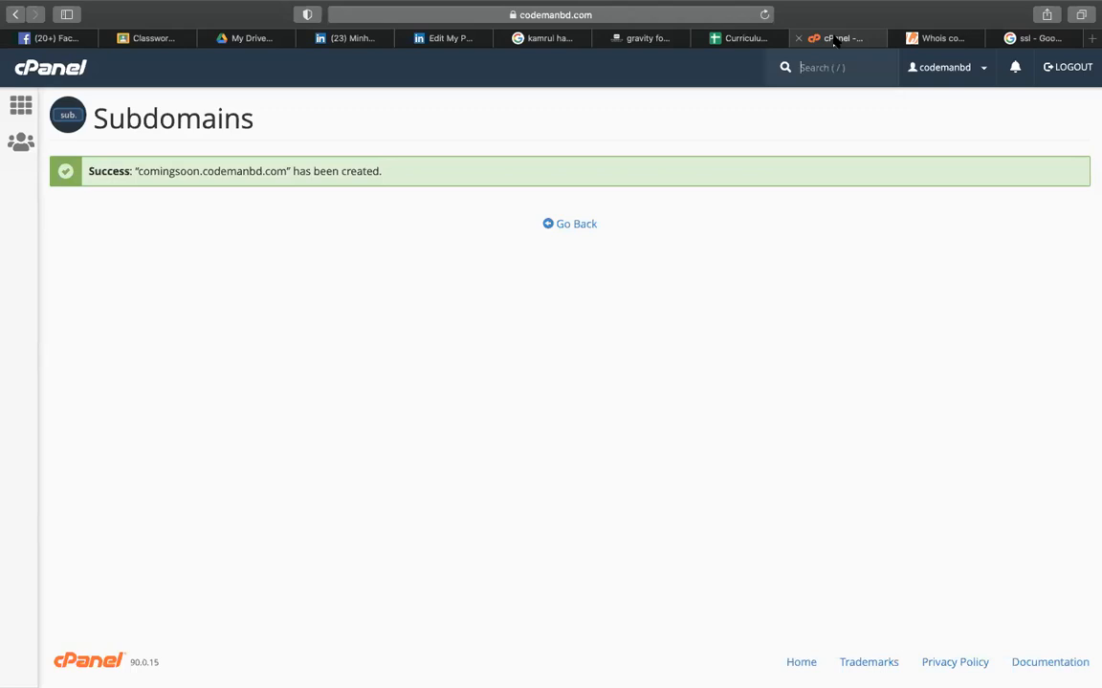
pyautogui.click(571, 226)
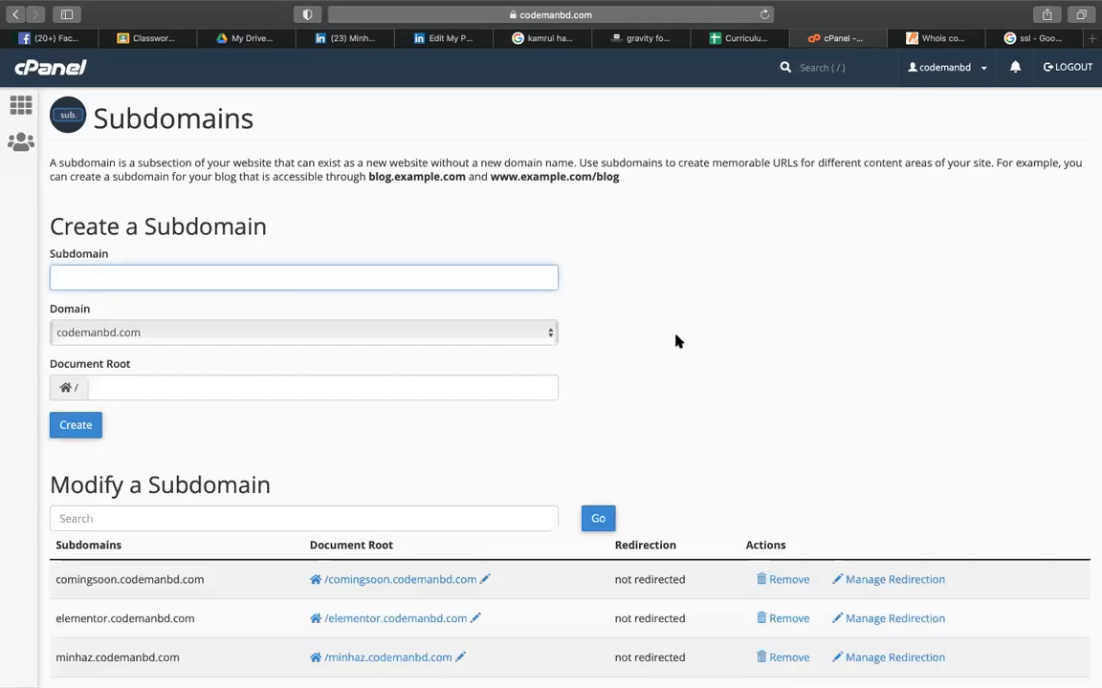
pyautogui.scroll(-3, 676, 342)
pyautogui.moveTo(54, 408); pyautogui.dragTo(199, 409)
pyautogui.click(757, 241)
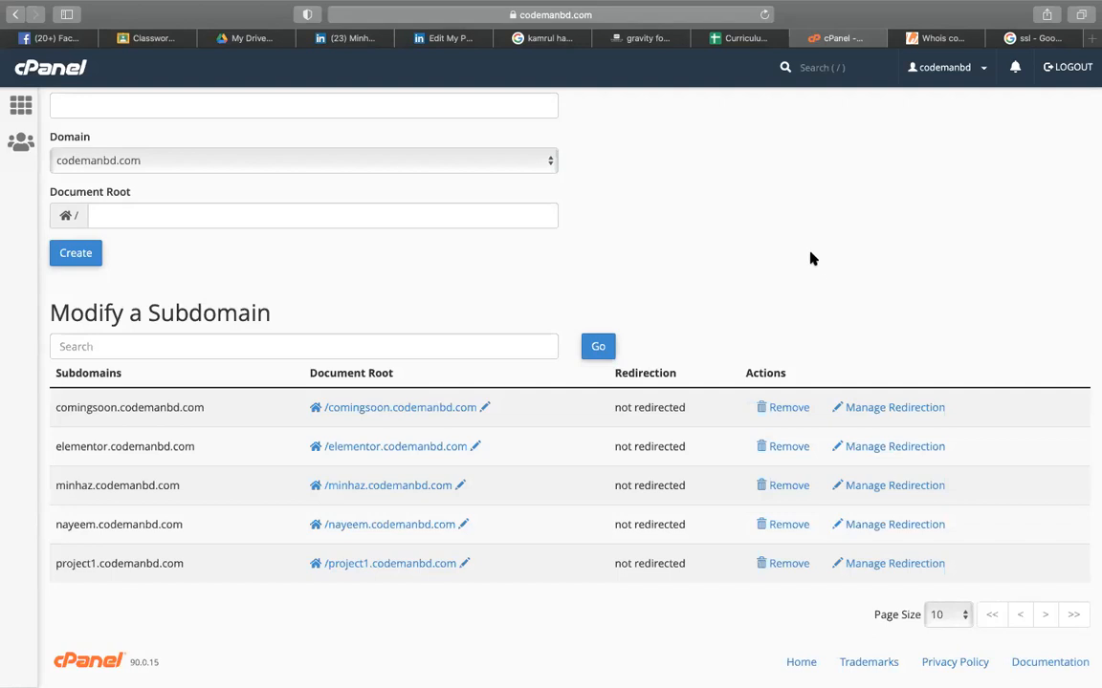
pyautogui.moveTo(204, 408); pyautogui.dragTo(57, 396)
pyautogui.scroll(5, 504, 307)
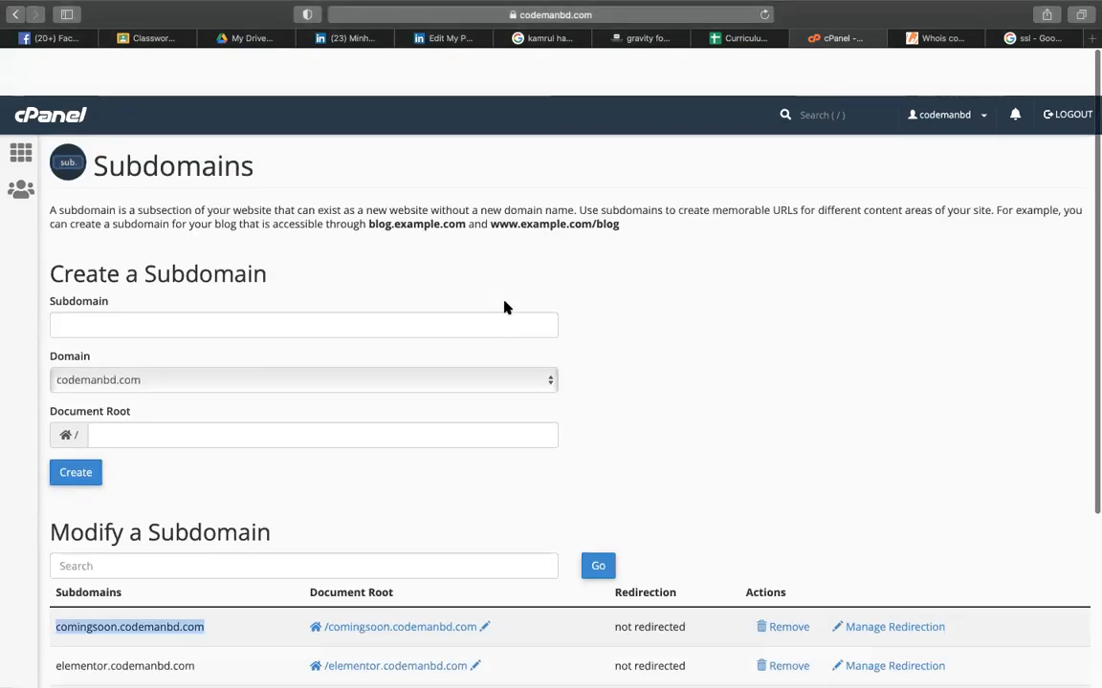
pyautogui.click(32, 80)
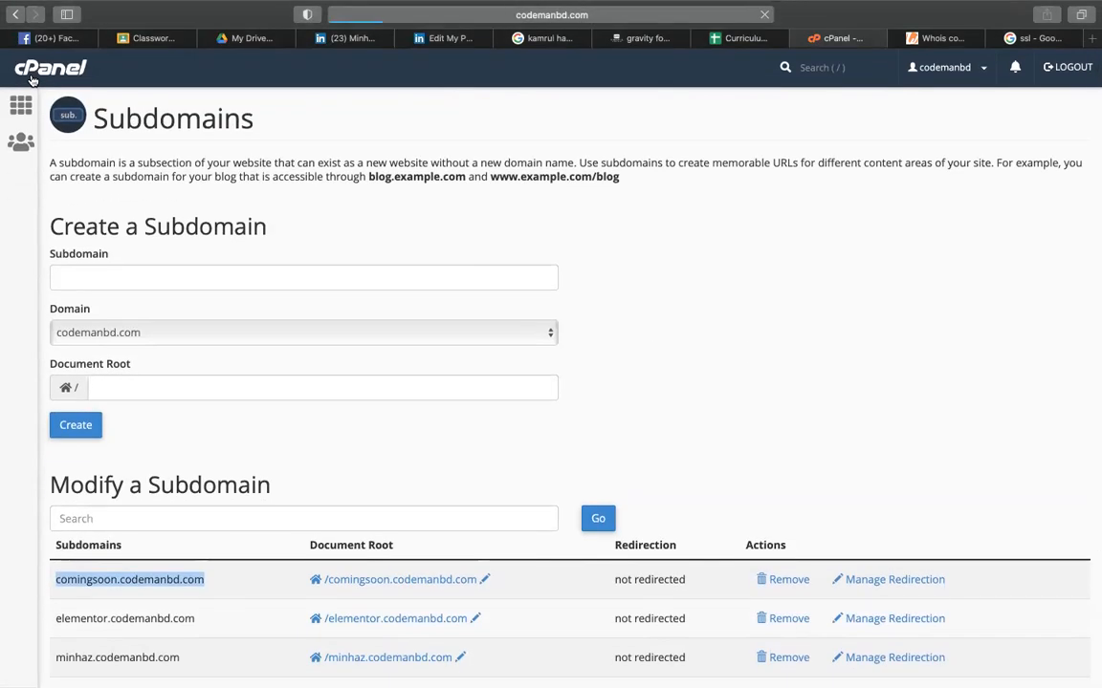
# - Open the WordPress install form and choose comingsoon.codemanbd.com as the installation domain
pyautogui.scroll(-15, 263, 340)
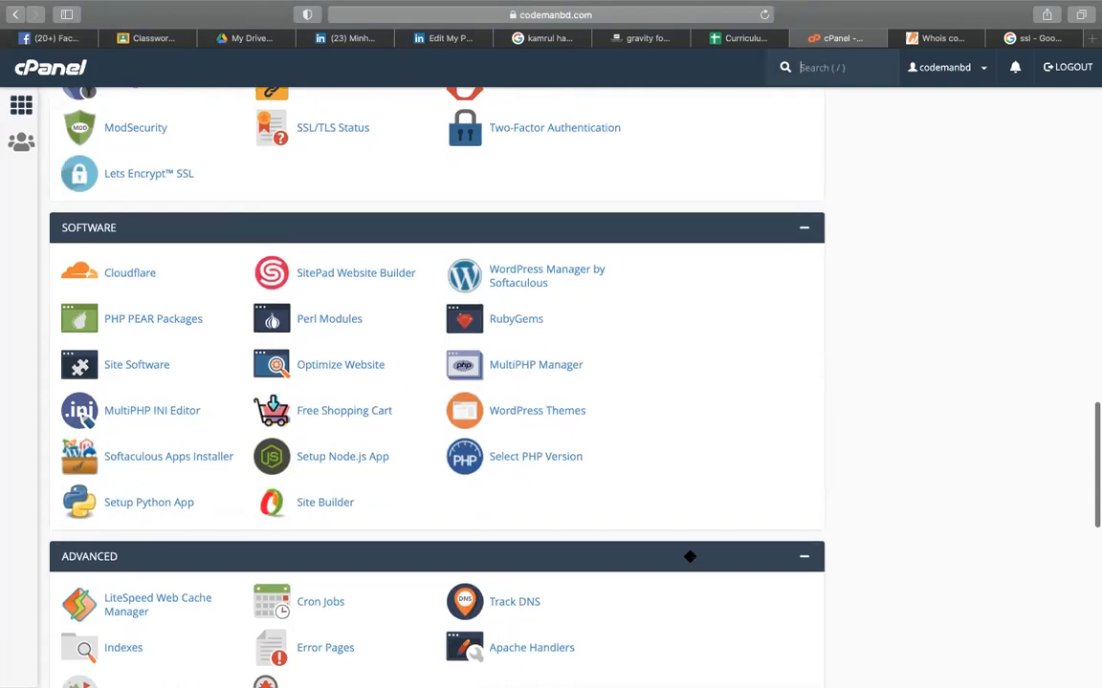
pyautogui.scroll(-10, 689, 560)
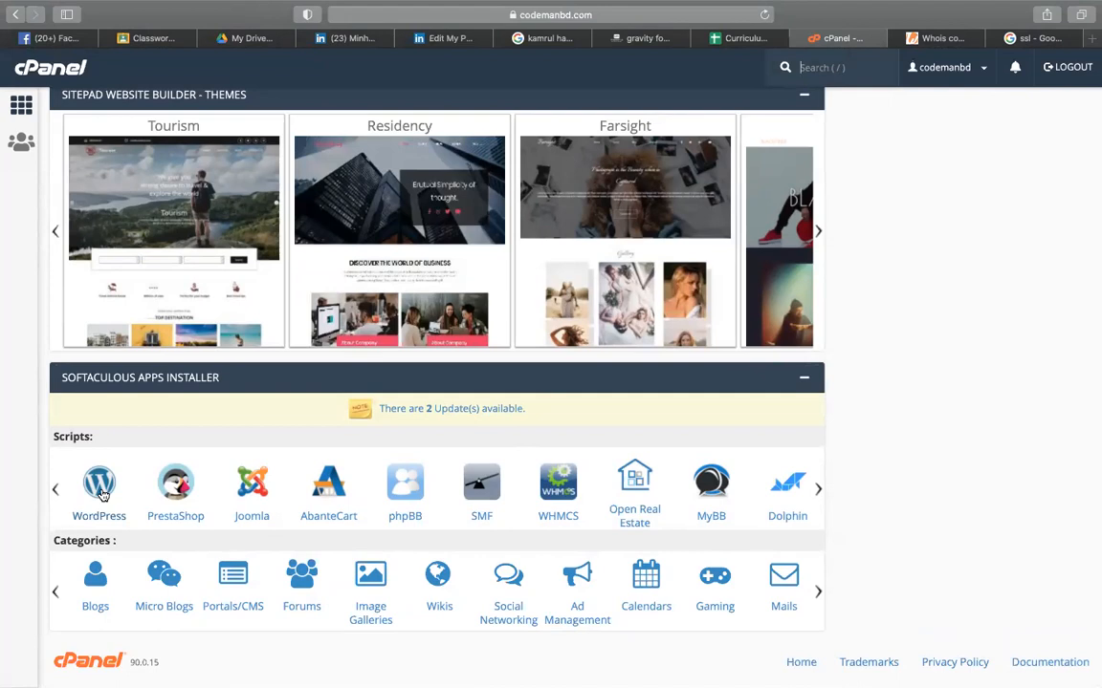
pyautogui.click(99, 492)
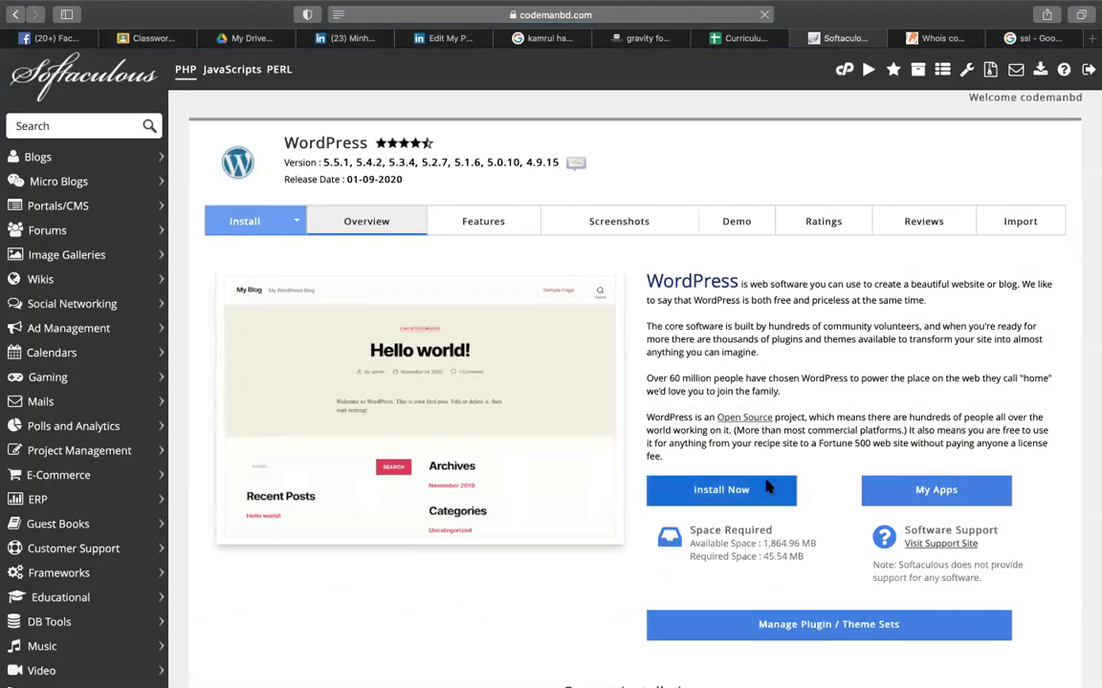
pyautogui.click(706, 491)
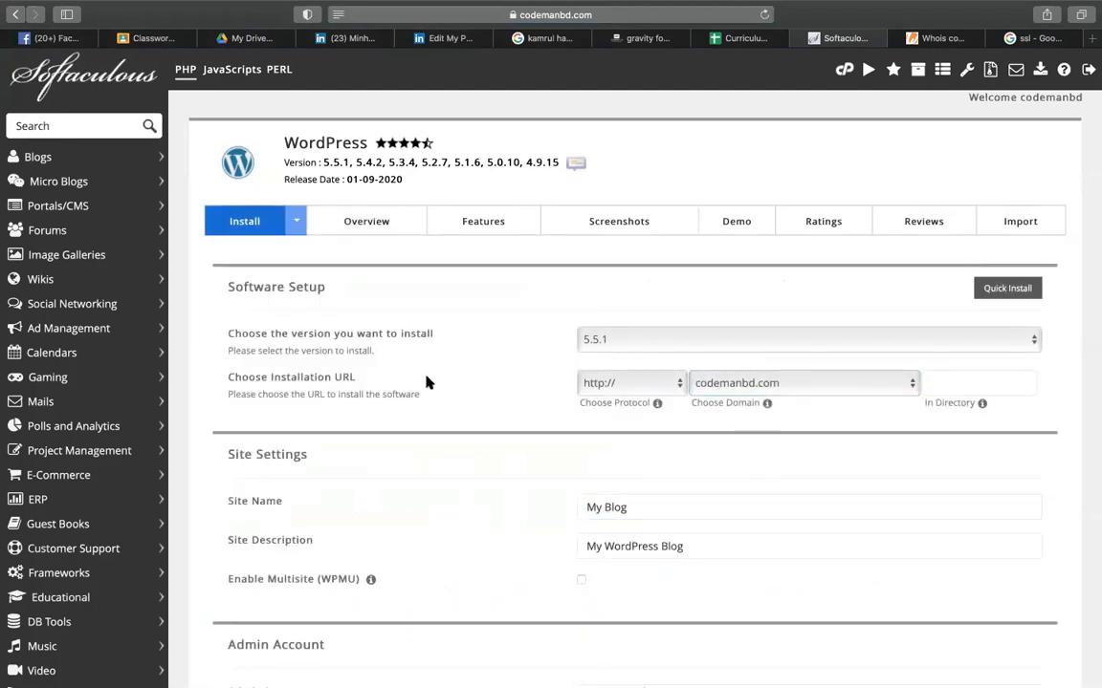
pyautogui.scroll(5, 817, 415)
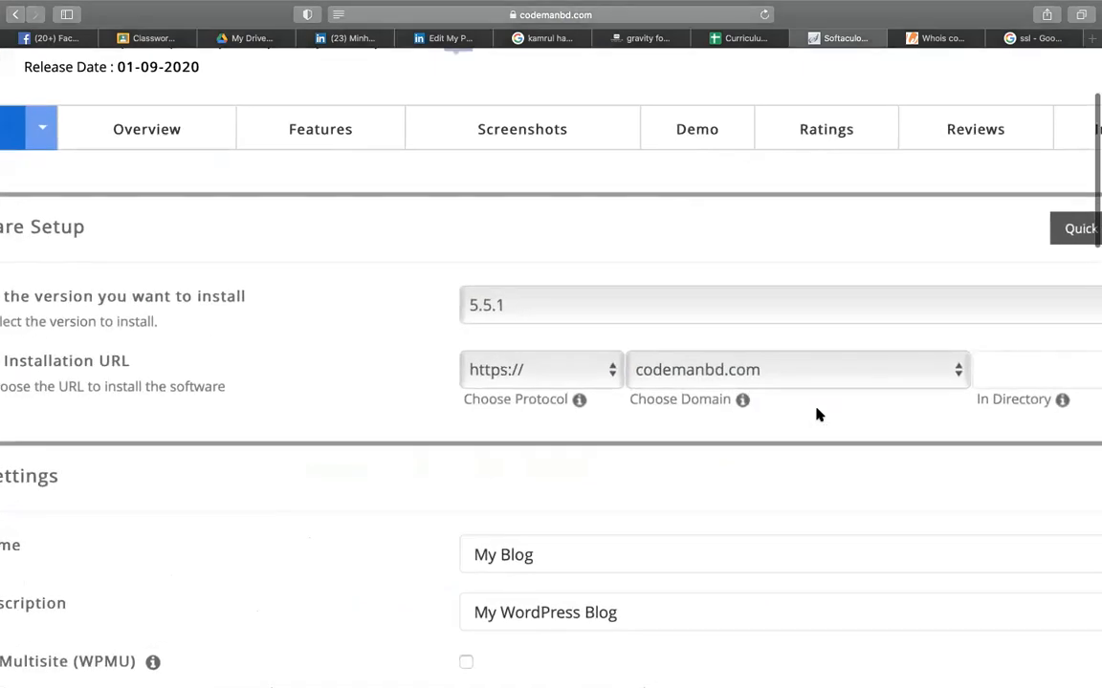
pyautogui.click(786, 382)
pyautogui.click(786, 386)
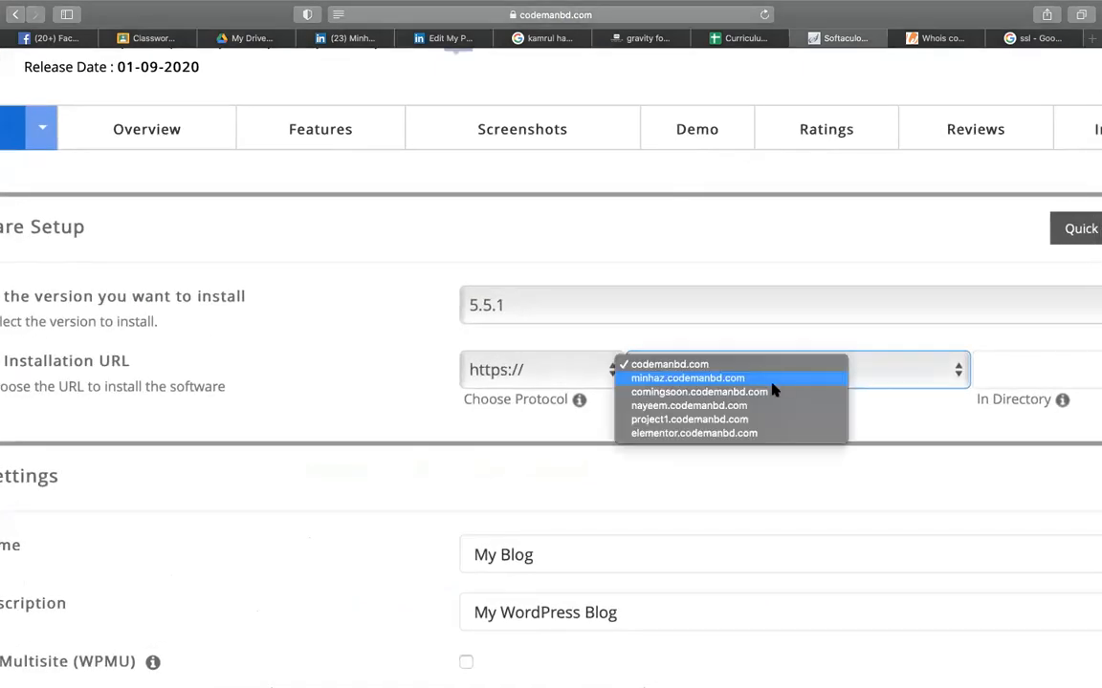
pyautogui.click(748, 393)
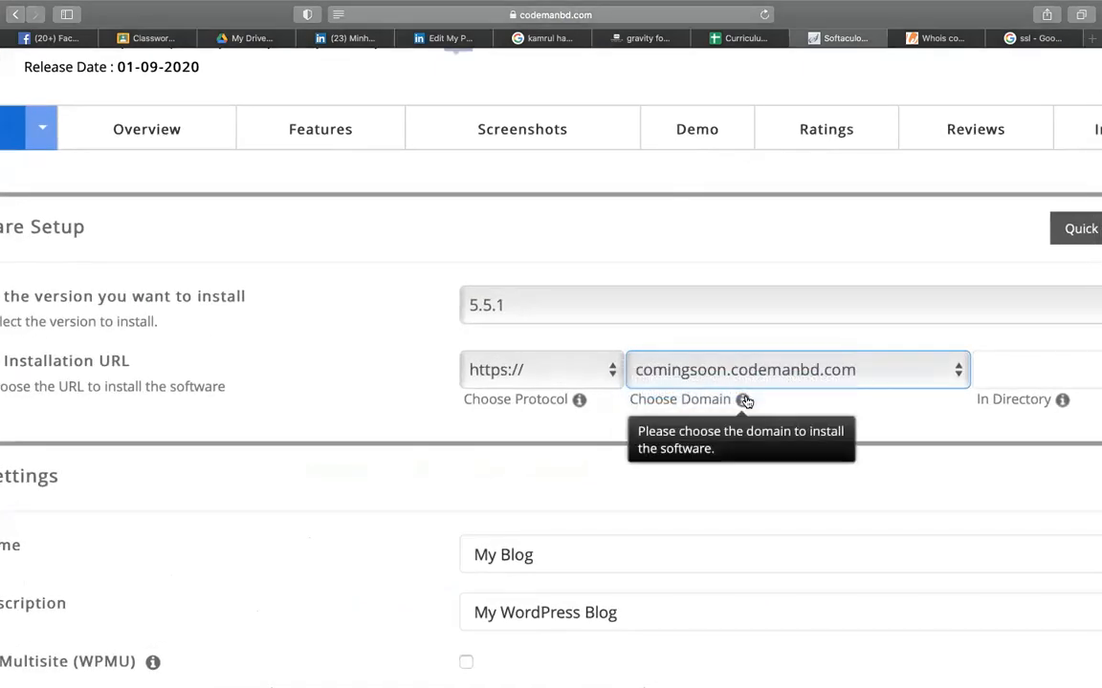
# - Fill in the admin username and password fields, then start the installation
pyautogui.scroll(-5, 423, 352)
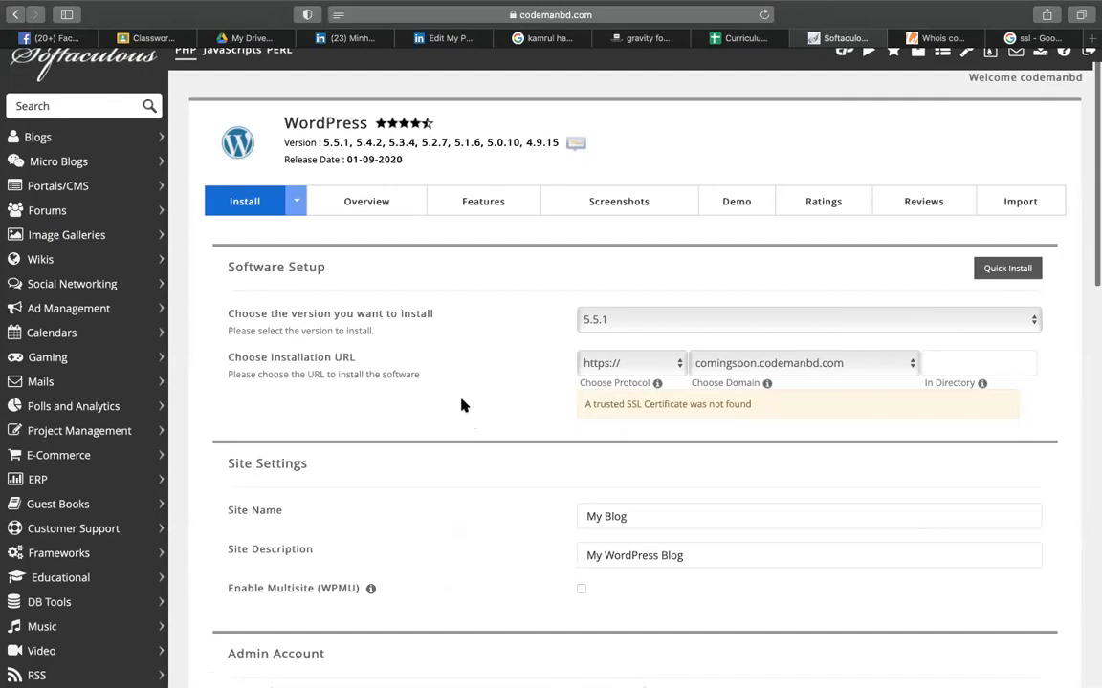
pyautogui.scroll(-8, 425, 354)
pyautogui.click(649, 111)
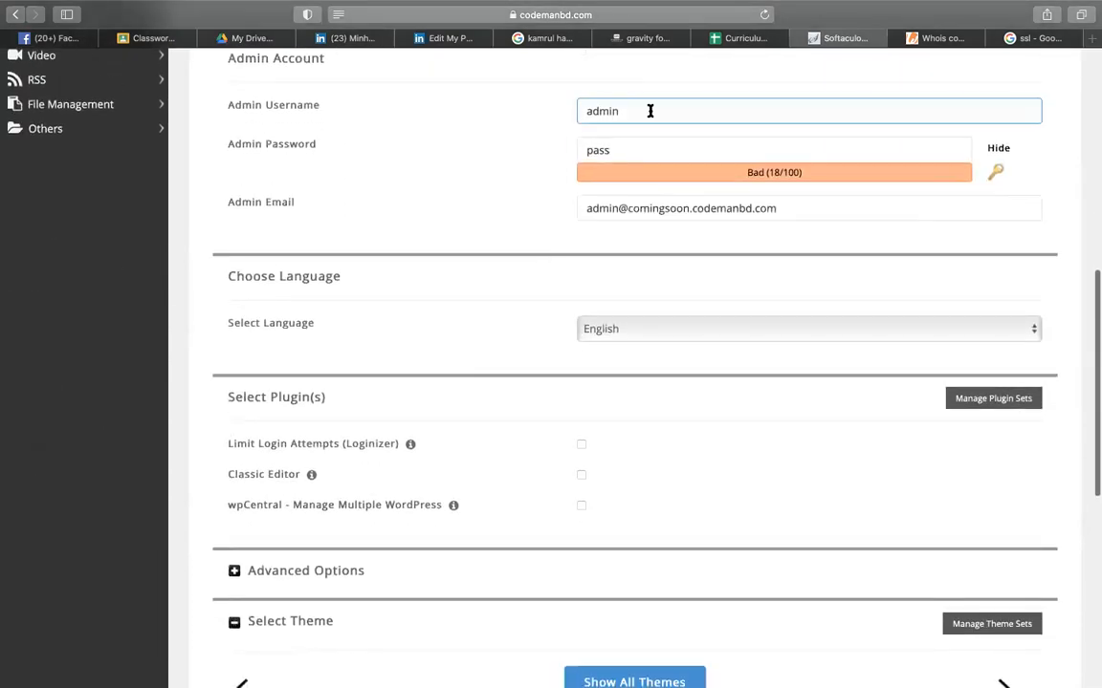
pyautogui.click(627, 152)
pyautogui.click(619, 114)
pyautogui.scroll(-5, 621, 157)
pyautogui.scroll(-2, 622, 155)
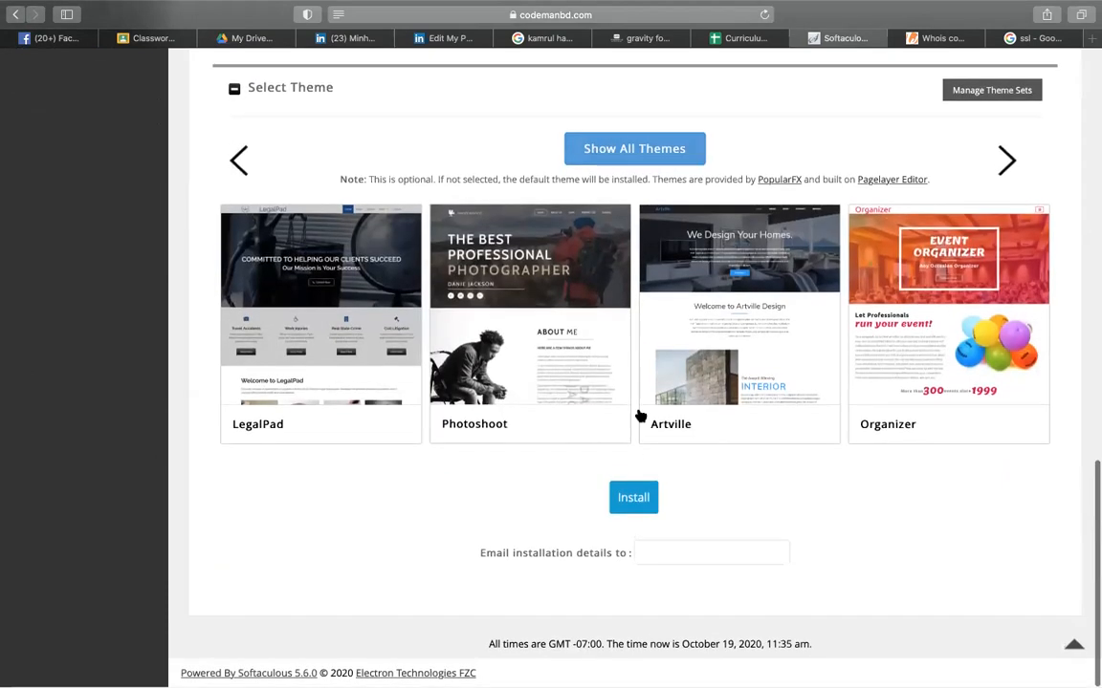
pyautogui.click(646, 494)
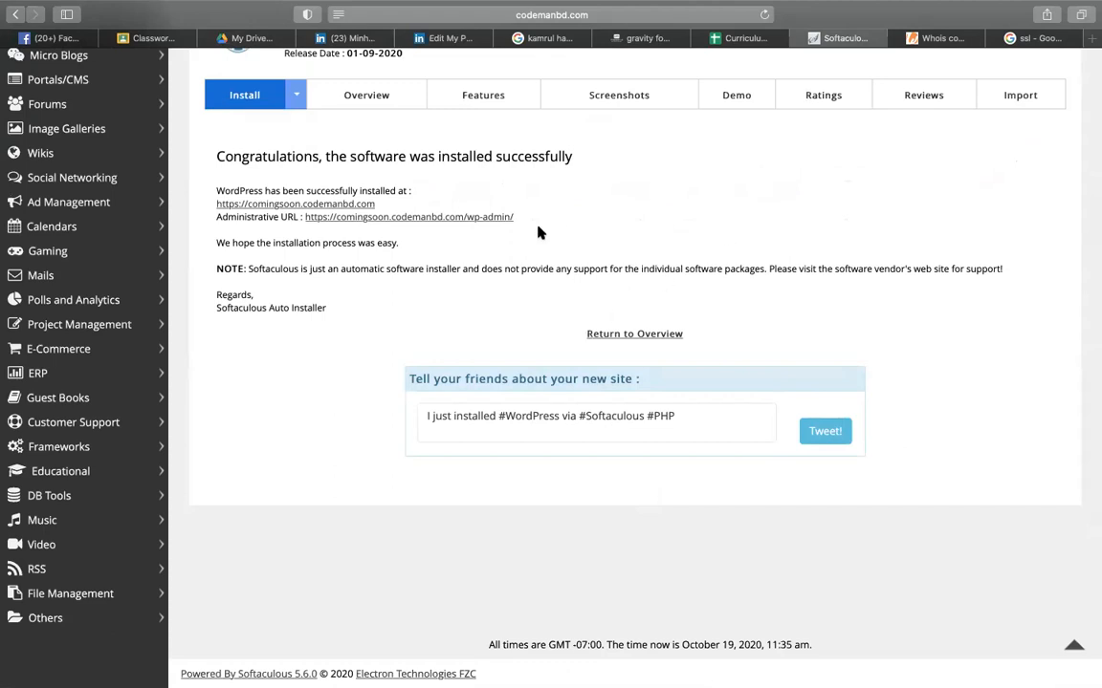
# - Open the wp-admin link and inspect the certificate warning's details
pyautogui.click(485, 218)
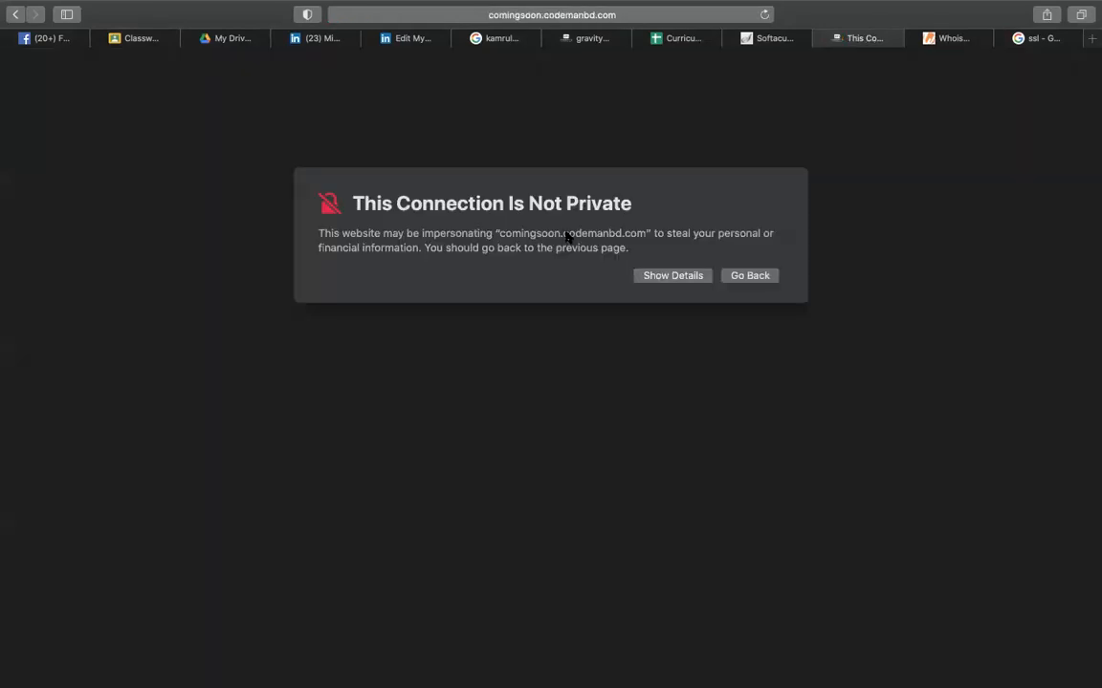
pyautogui.click(695, 276)
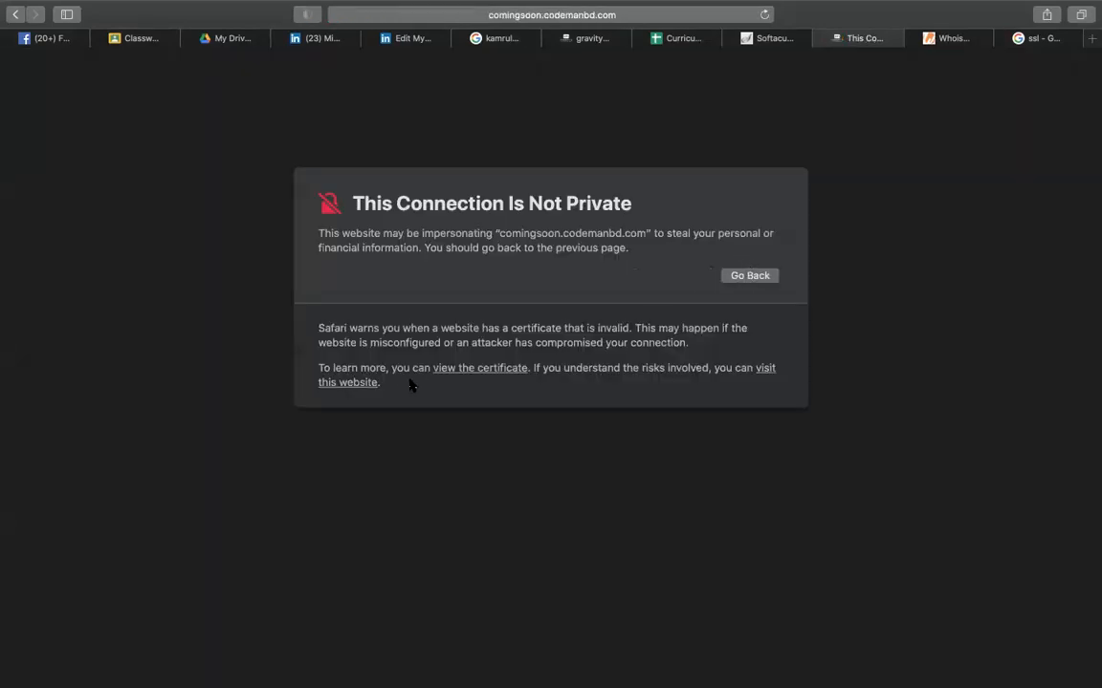
pyautogui.click(470, 369)
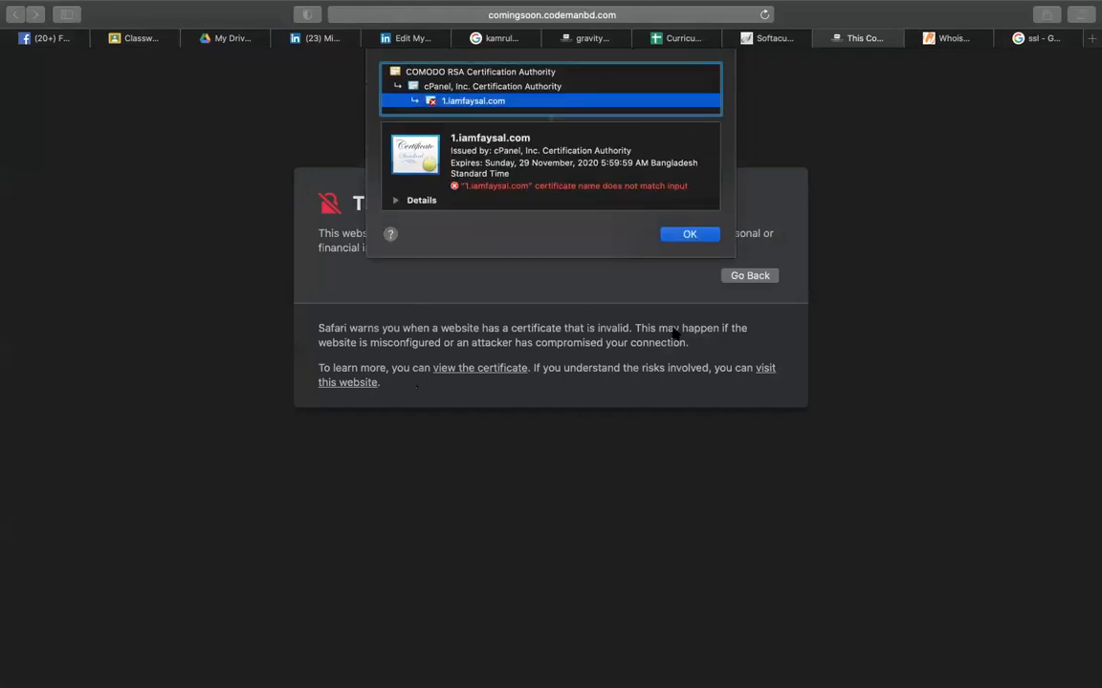
pyautogui.click(690, 235)
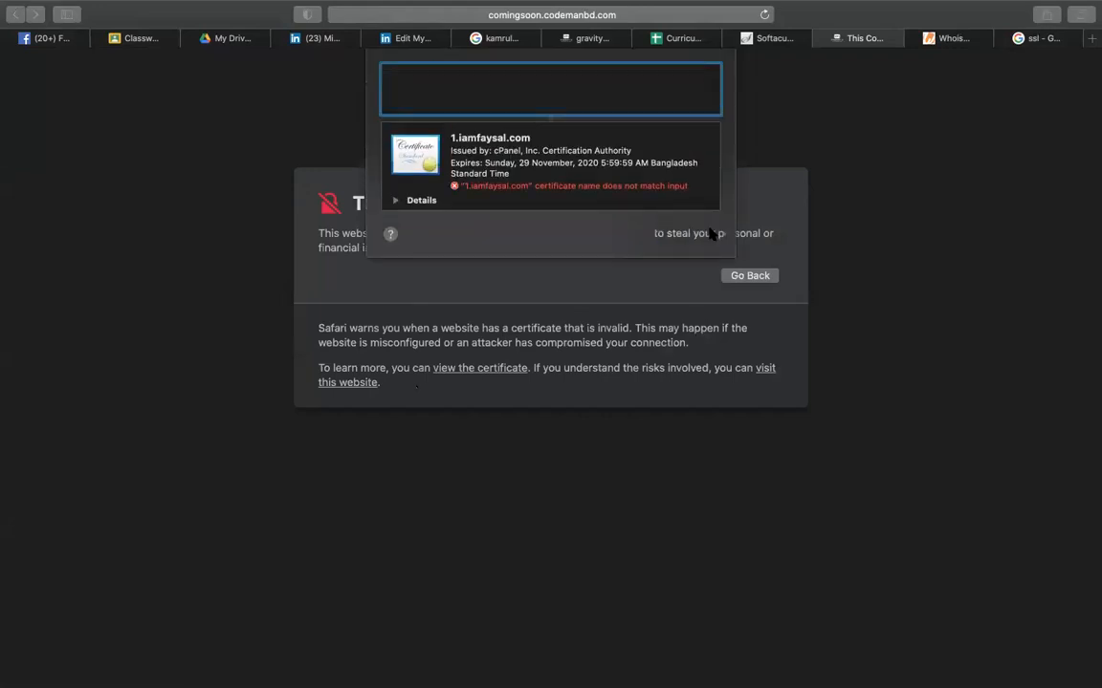
# - Visit the site anyway using the Mac password, close the 404 tab, and select the Administrative URL
pyautogui.click(766, 370)
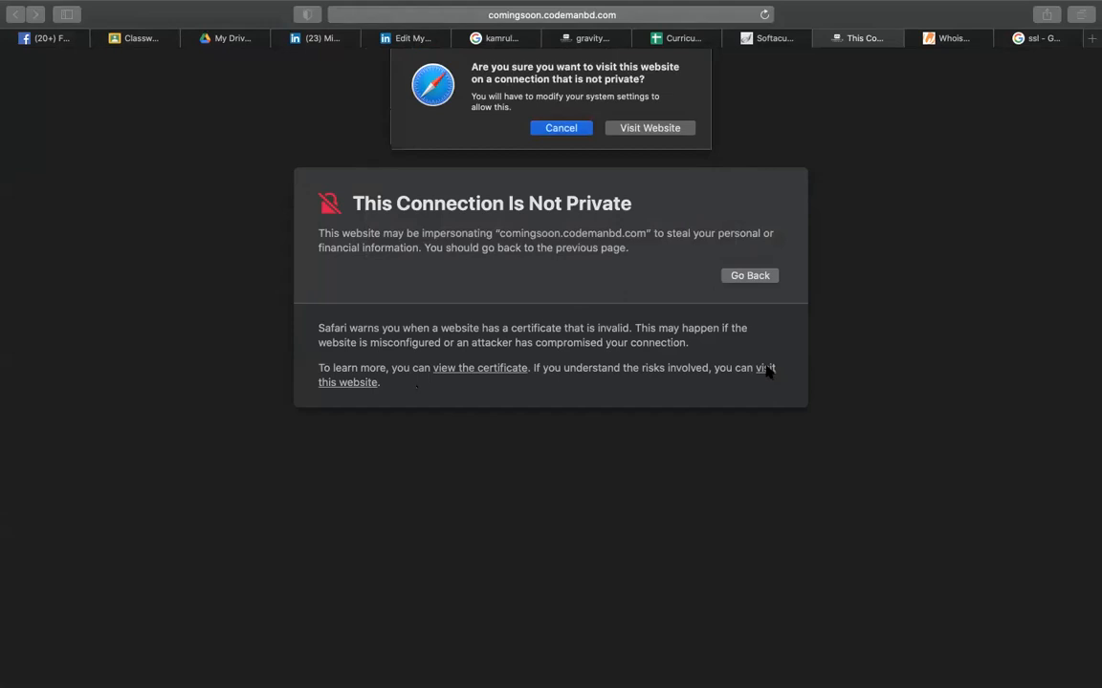
pyautogui.click(652, 128)
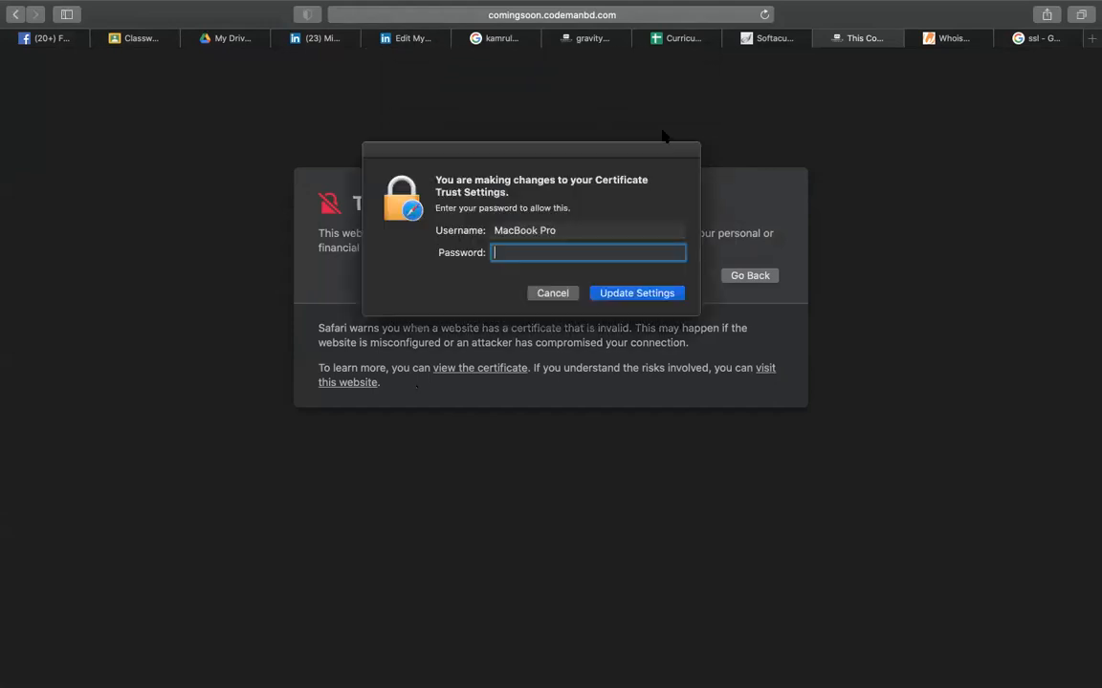
pyautogui.write('****')
pyautogui.press('Return')
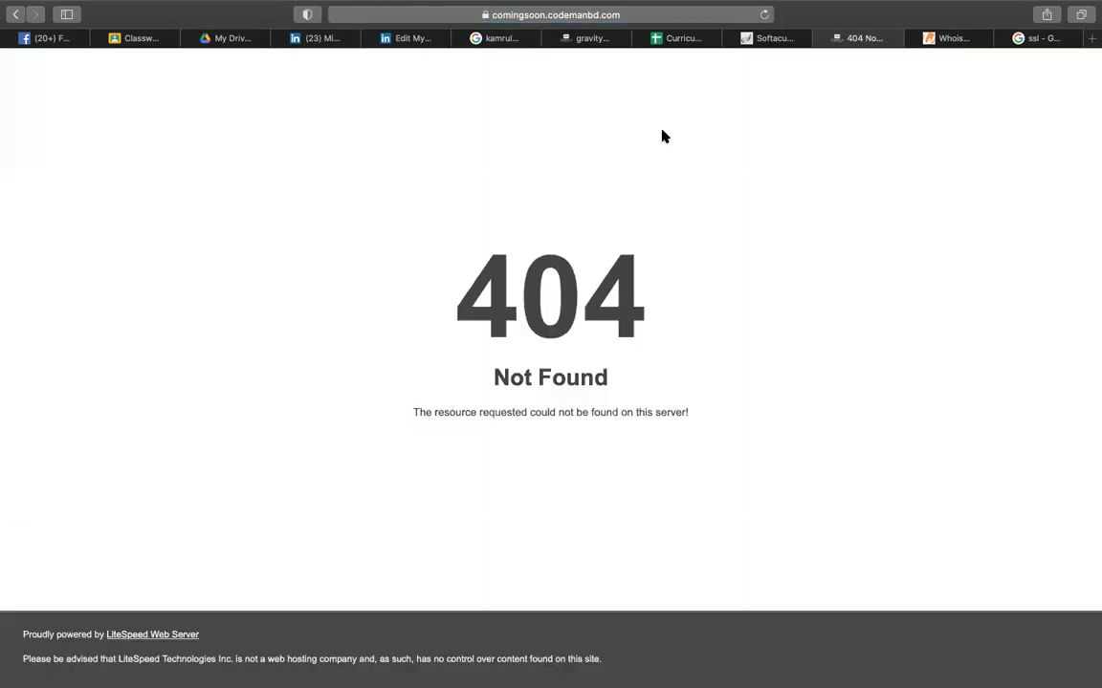
pyautogui.click(822, 39)
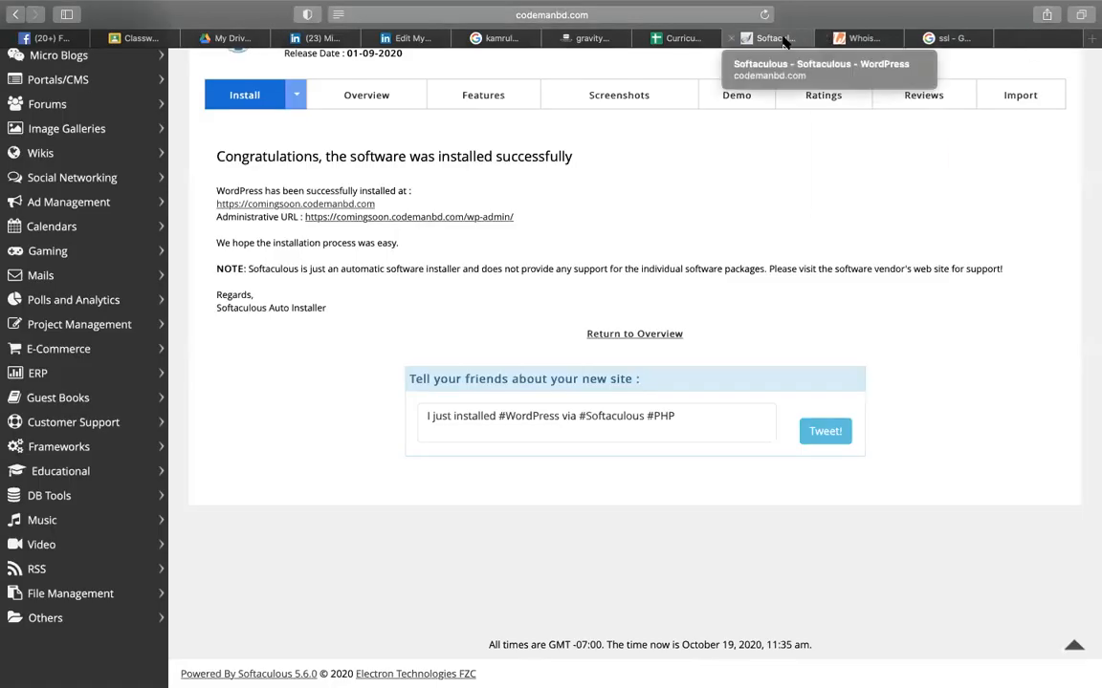
pyautogui.moveTo(521, 217); pyautogui.dragTo(306, 217)
pyautogui.press('super+c')
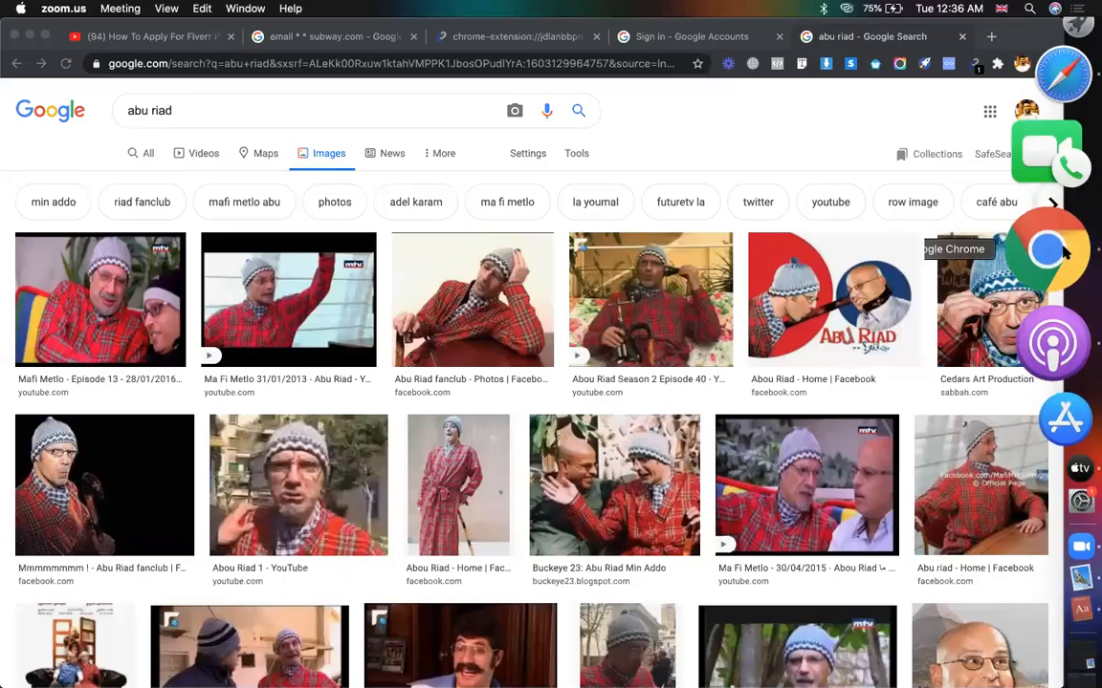
# - In Chrome, load the pasted wp-admin URL and proceed past the unsafe-site warning
pyautogui.click(1047, 239)
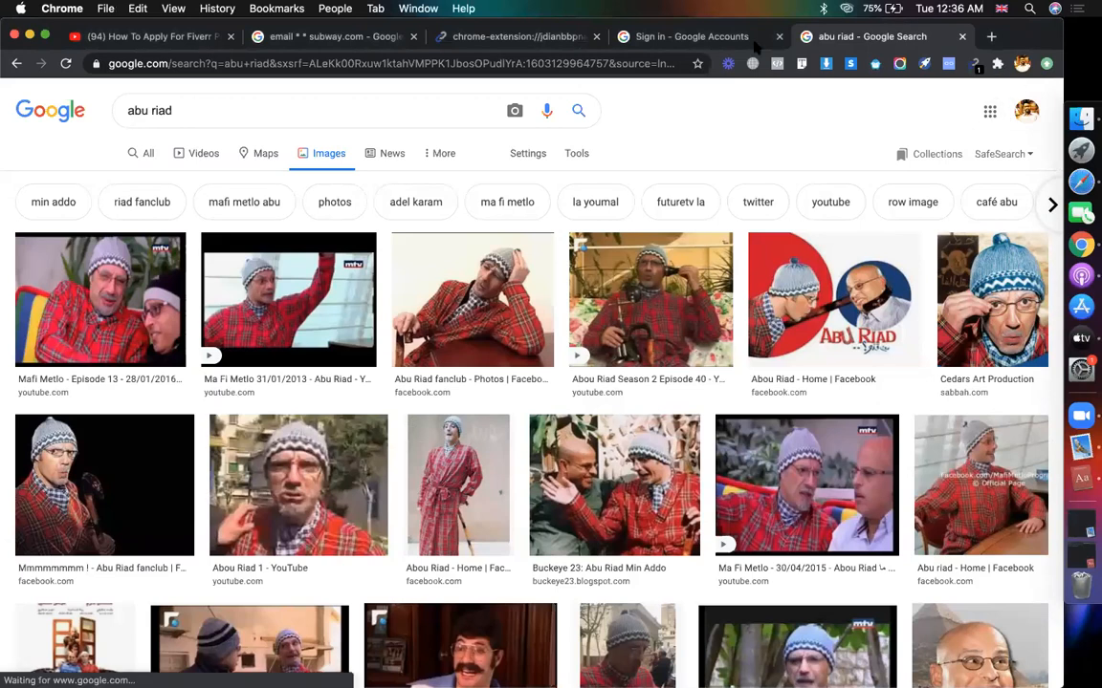
pyautogui.click(587, 62)
pyautogui.press('super+v')
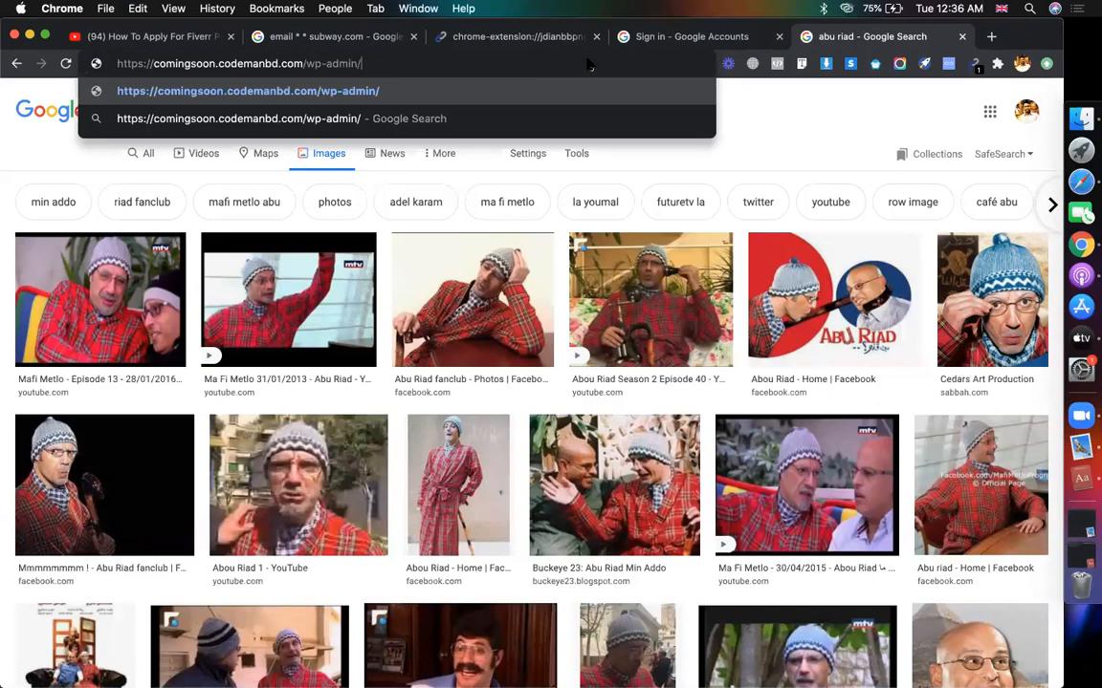
pyautogui.press('Return')
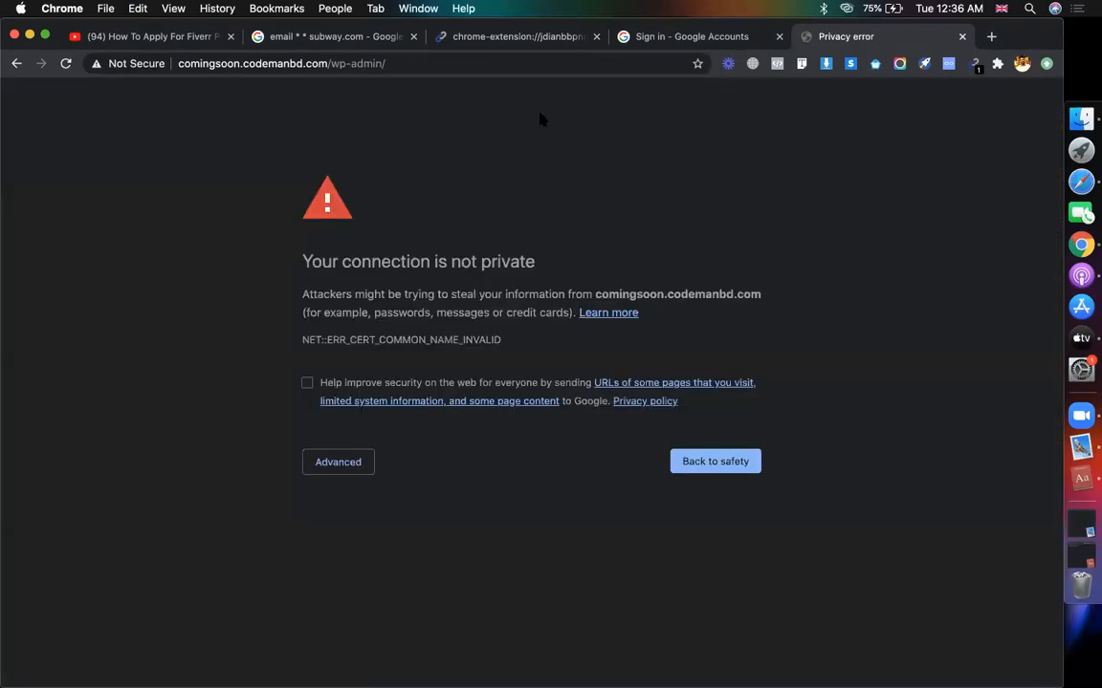
pyautogui.click(350, 467)
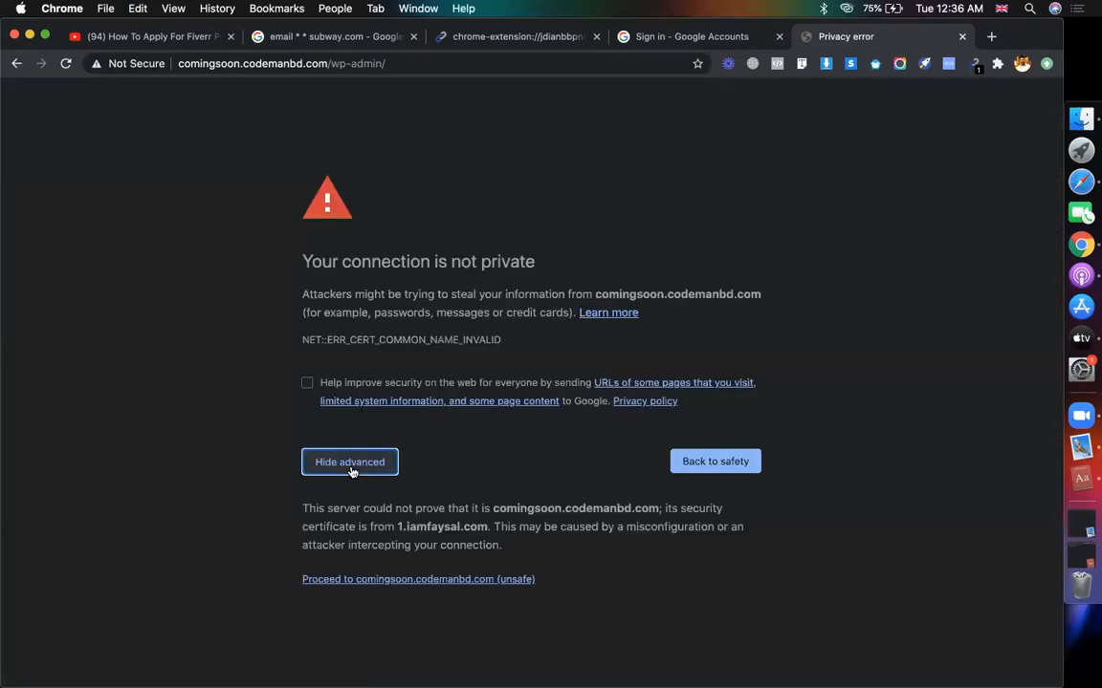
pyautogui.click(428, 580)
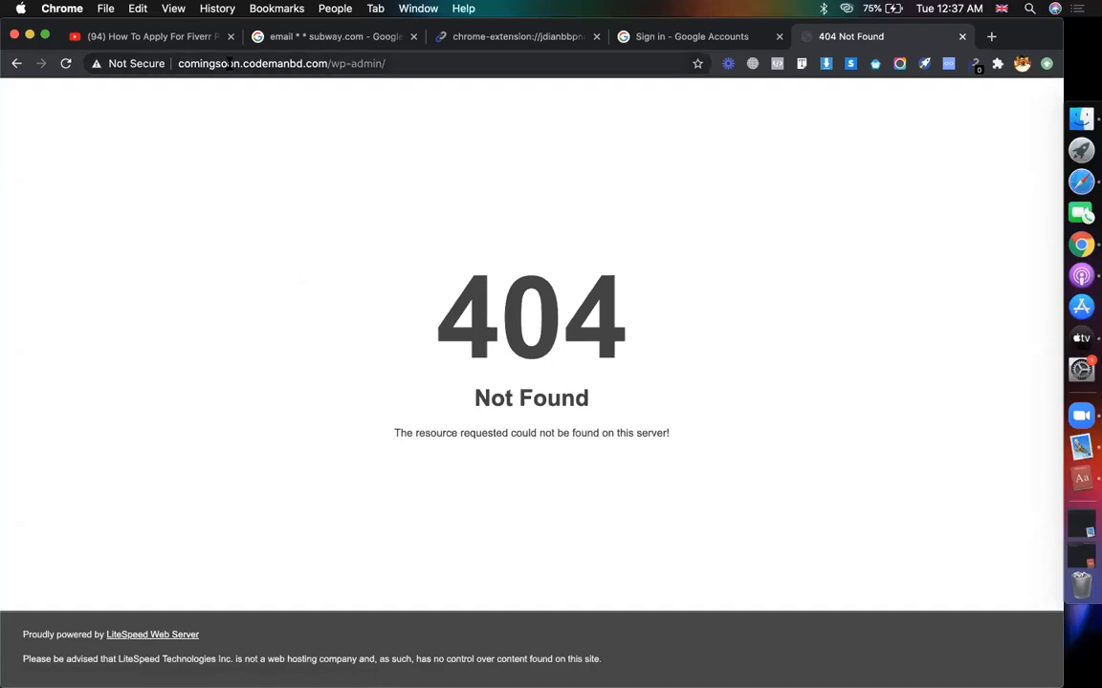
# - Check the site info and full address, then load the wp-admin URL in another Chrome profile
pyautogui.click(123, 64)
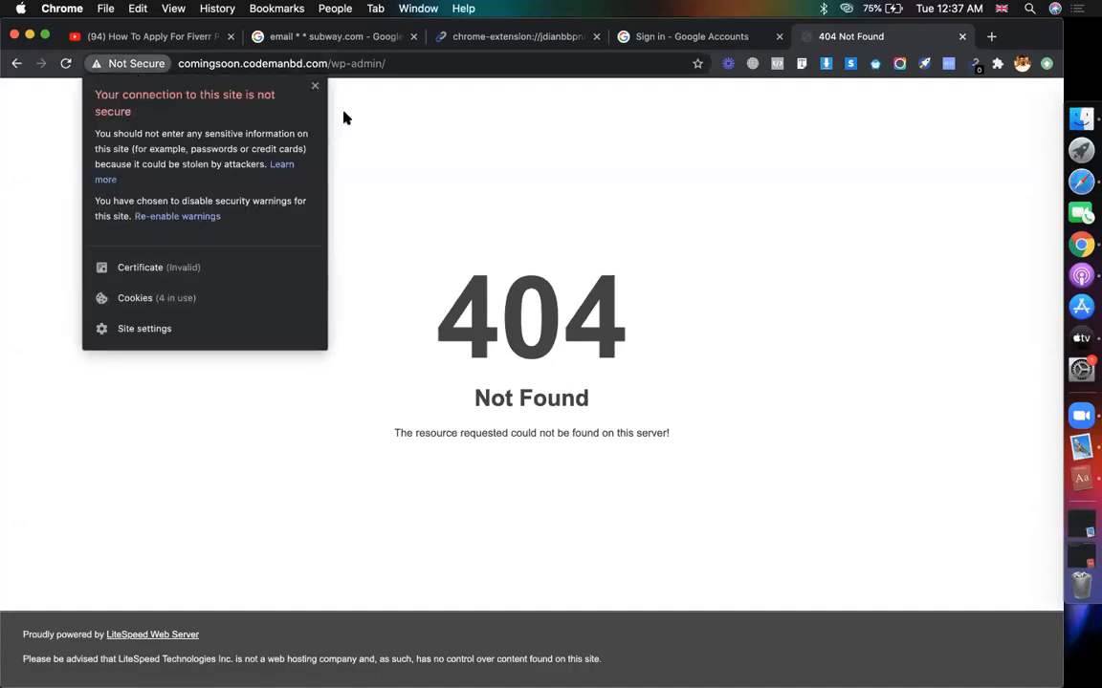
pyautogui.click(441, 62)
pyautogui.press('super+c')
pyautogui.click(440, 62)
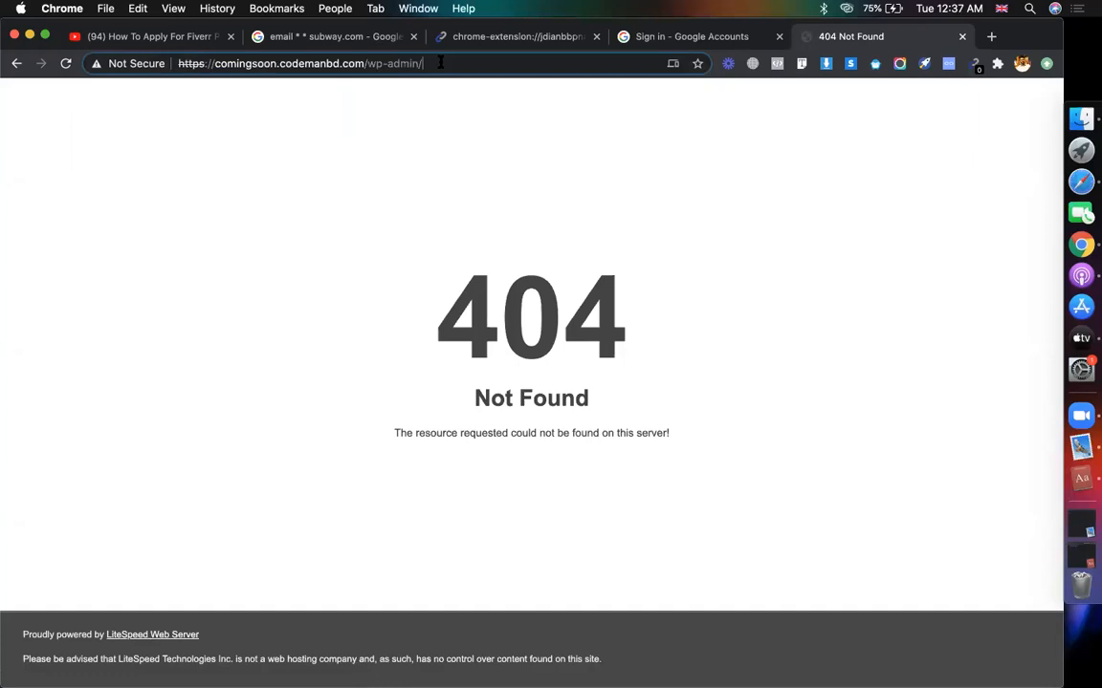
pyautogui.click(1021, 64)
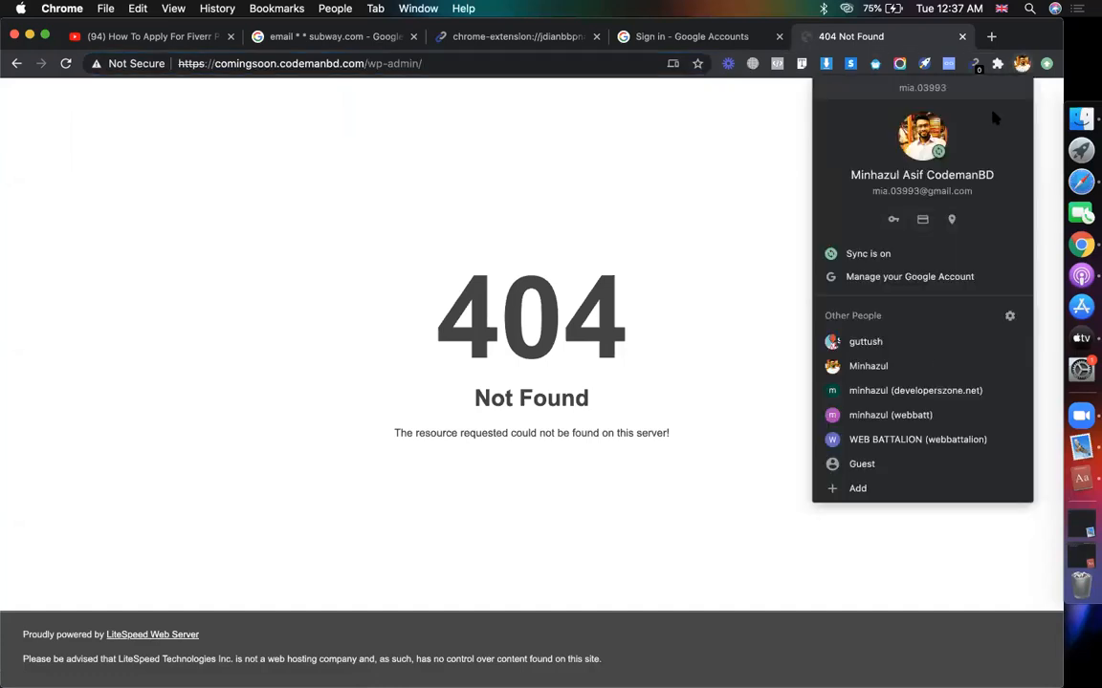
pyautogui.click(934, 388)
pyautogui.press('super+v')
pyautogui.press('Return')
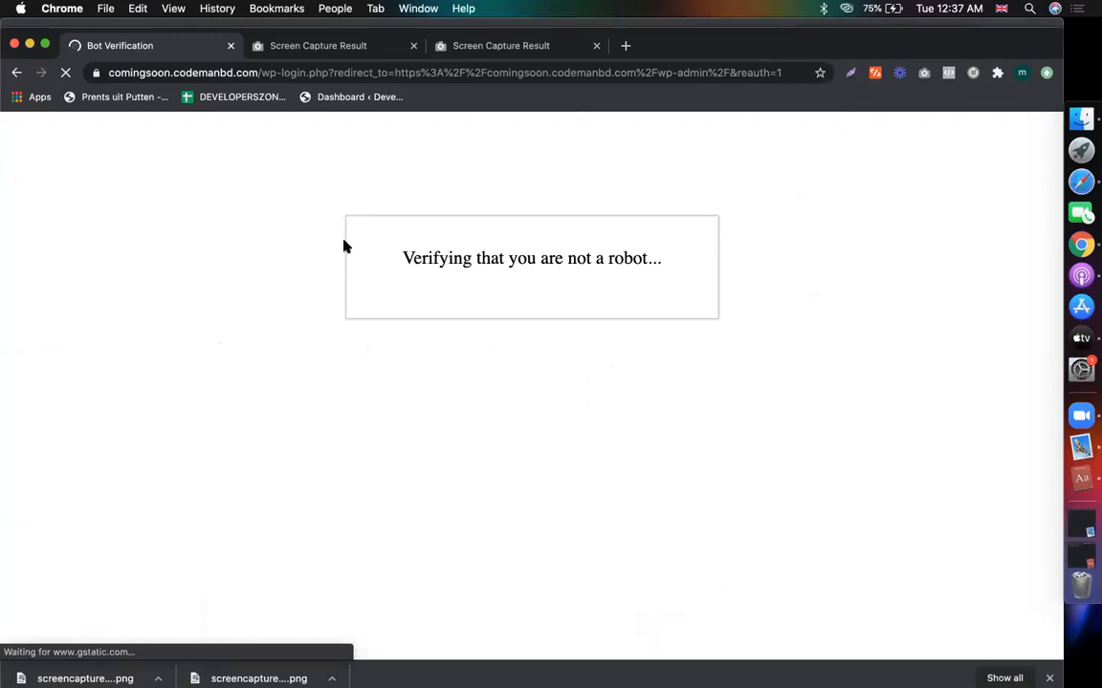
# - Tick the reCAPTCHA box, select the three palm tree tiles, and submit the verification
pyautogui.click(432, 323)
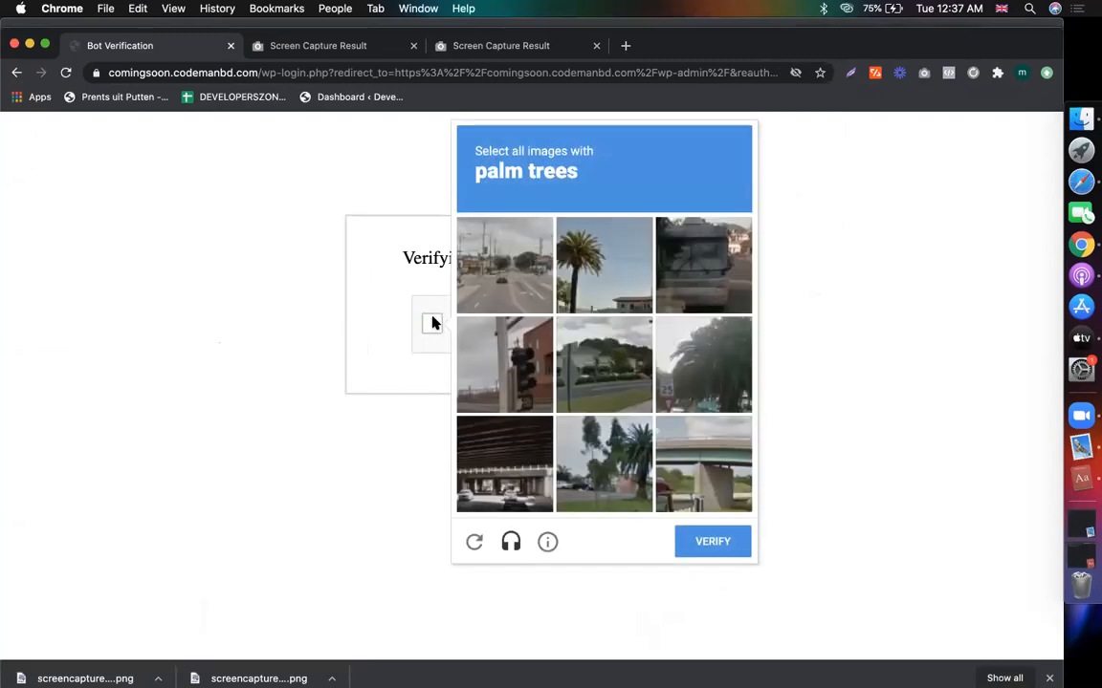
pyautogui.click(489, 361)
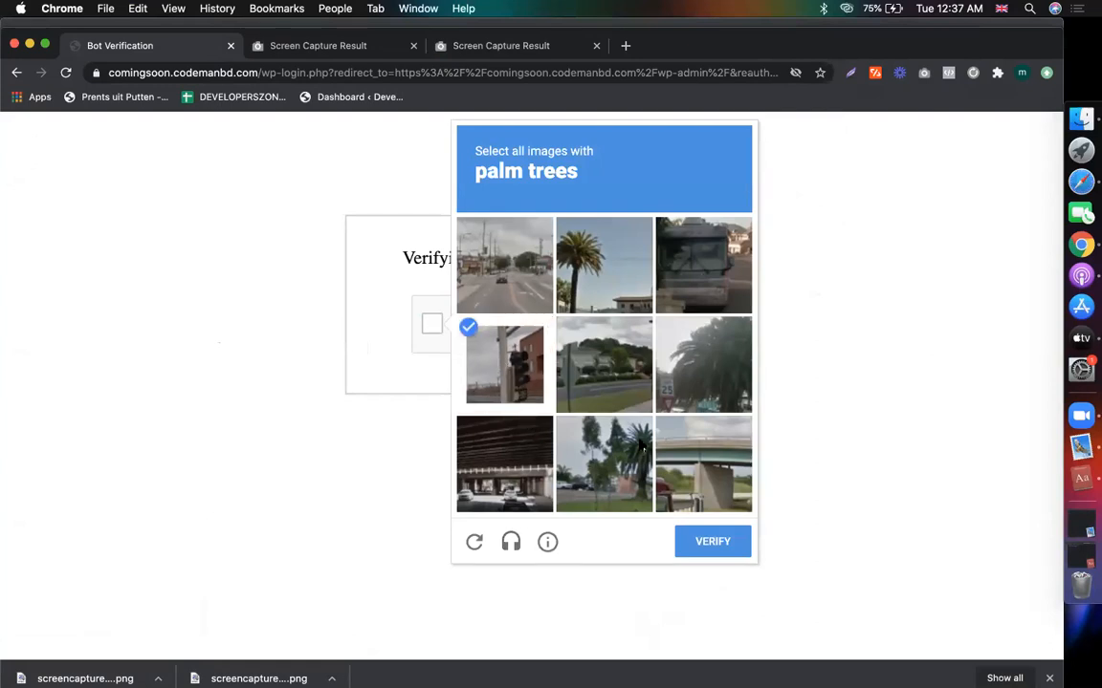
pyautogui.click(488, 336)
pyautogui.click(586, 270)
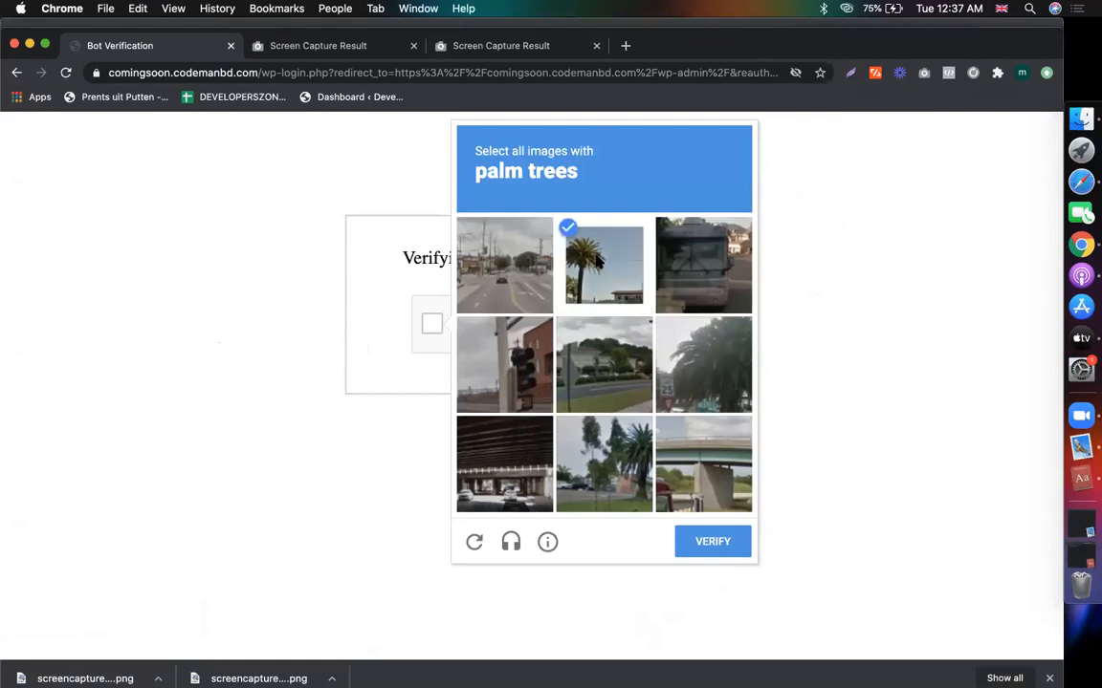
pyautogui.click(672, 369)
pyautogui.click(616, 456)
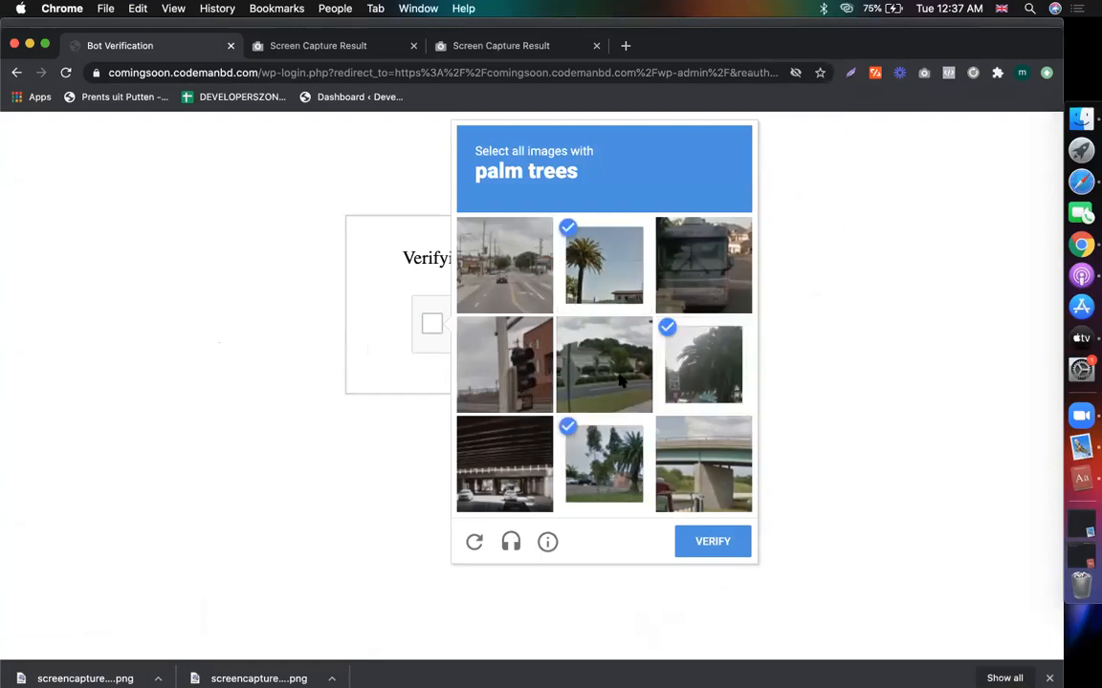
pyautogui.click(710, 542)
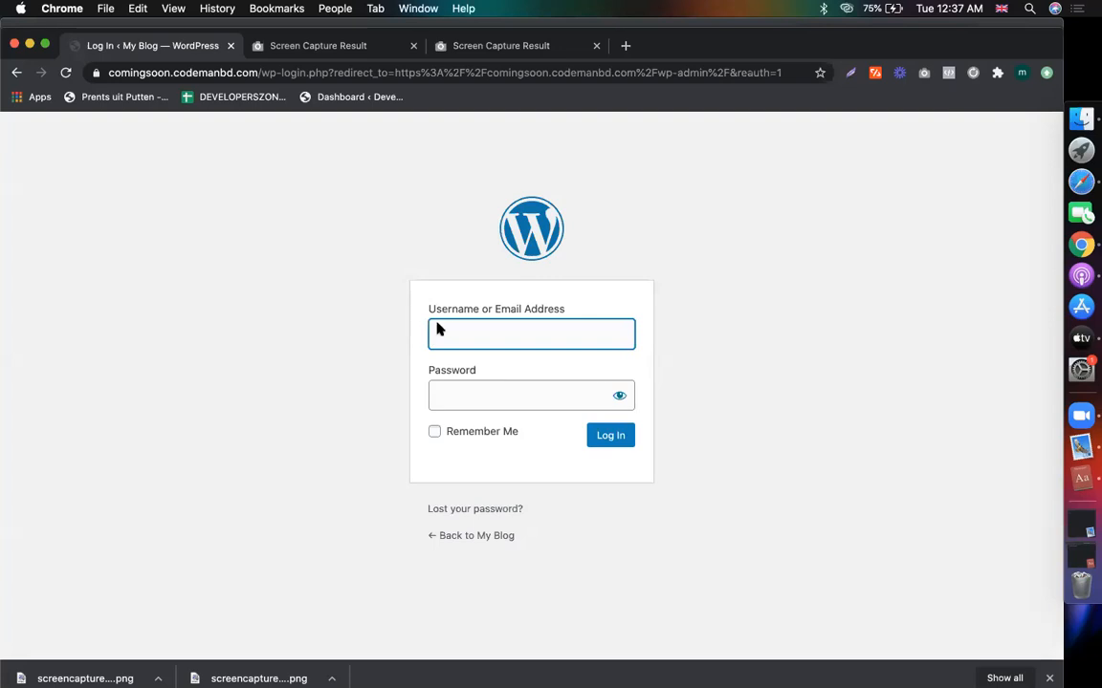
pyautogui.click(190, 77)
pyautogui.click(235, 221)
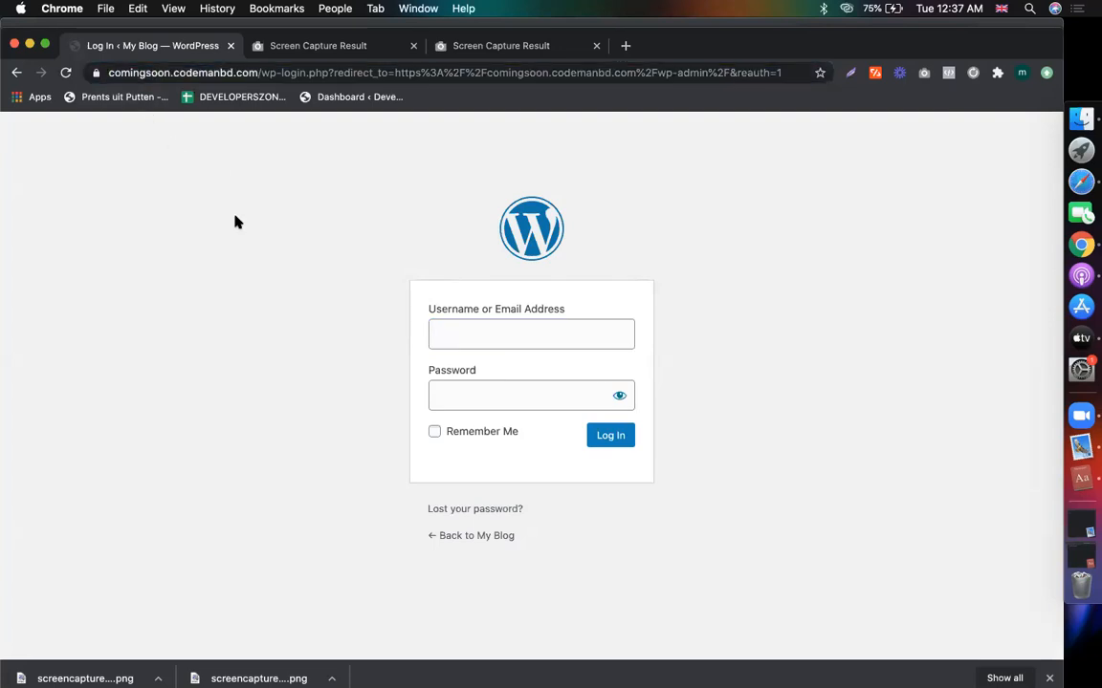
pyautogui.moveTo(261, 73); pyautogui.dragTo(585, 87)
pyautogui.write('w')
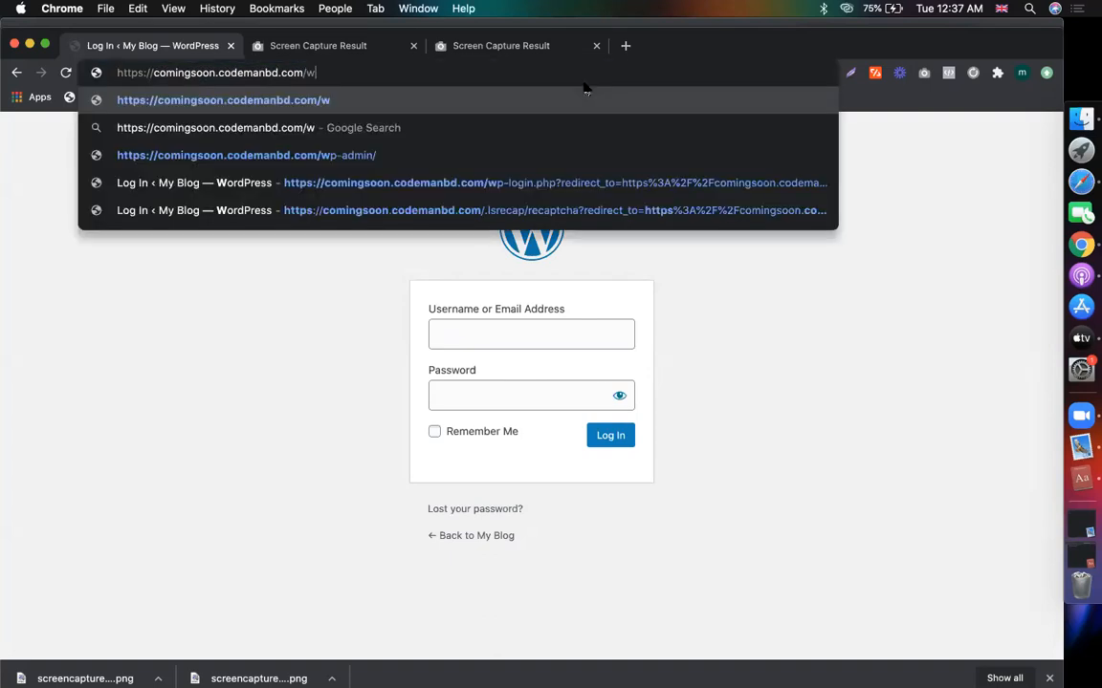
pyautogui.write('o-')
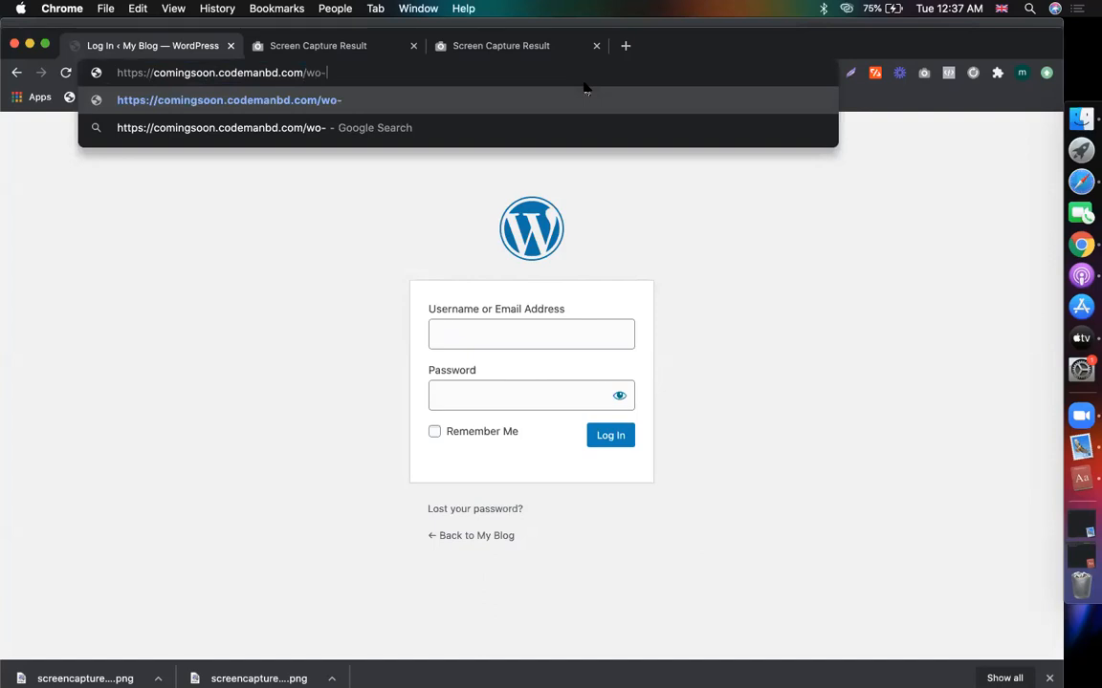
pyautogui.press('Return')
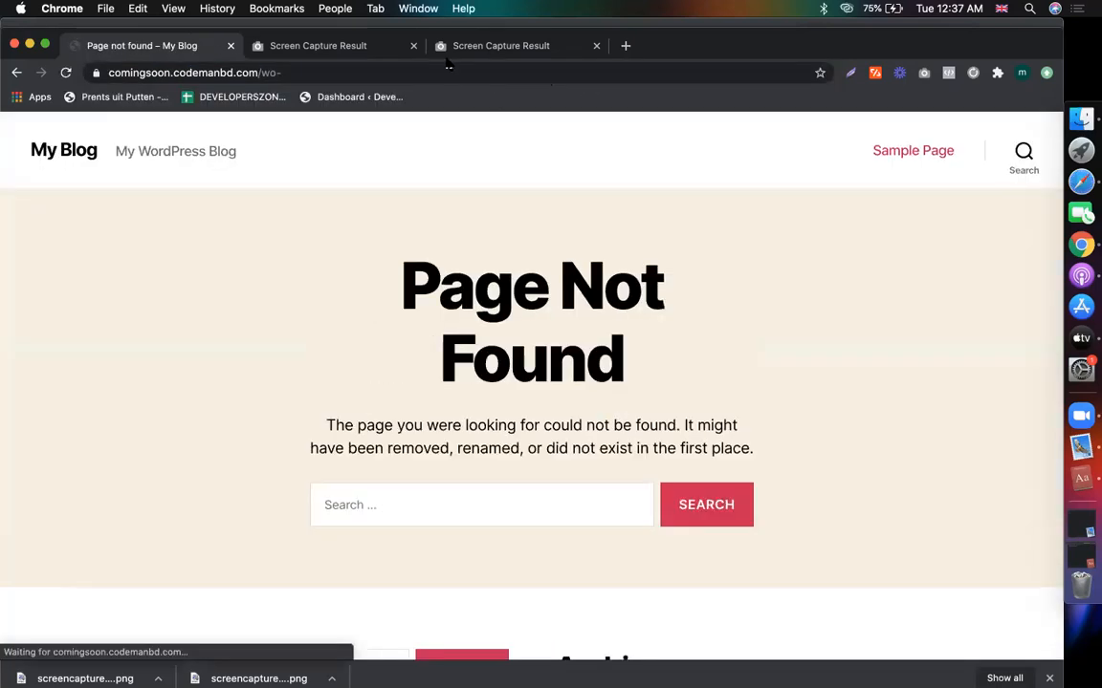
pyautogui.click(463, 68)
pyautogui.press('Right')
pyautogui.press('BackSpace')
pyautogui.press('BackSpace')
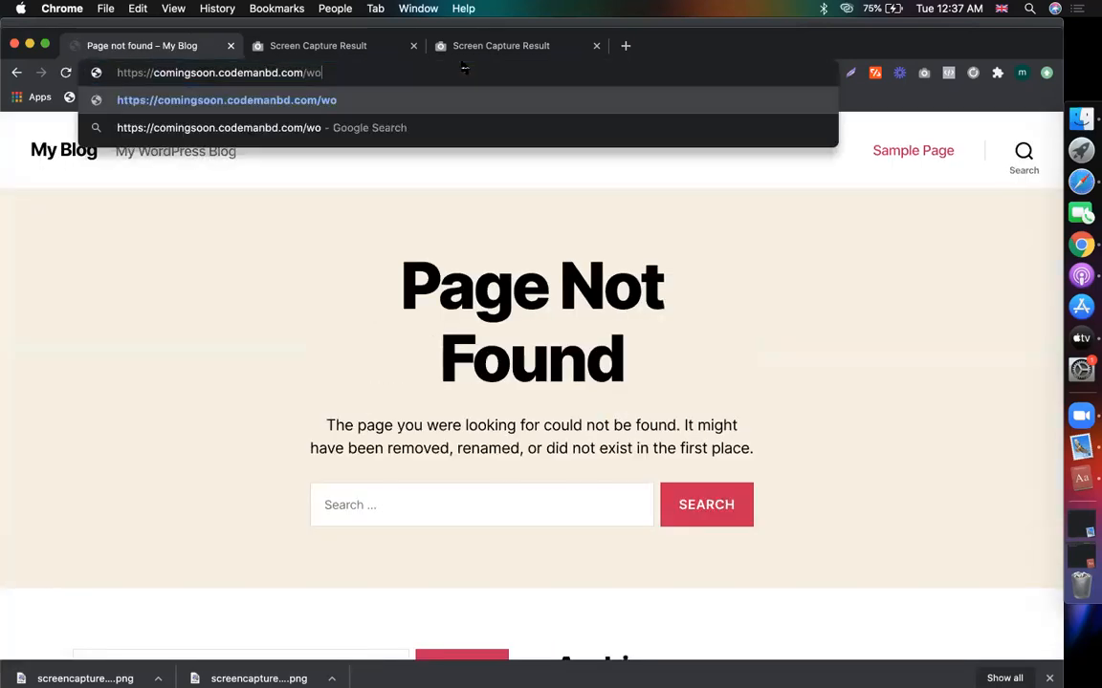
pyautogui.write('p-admin')
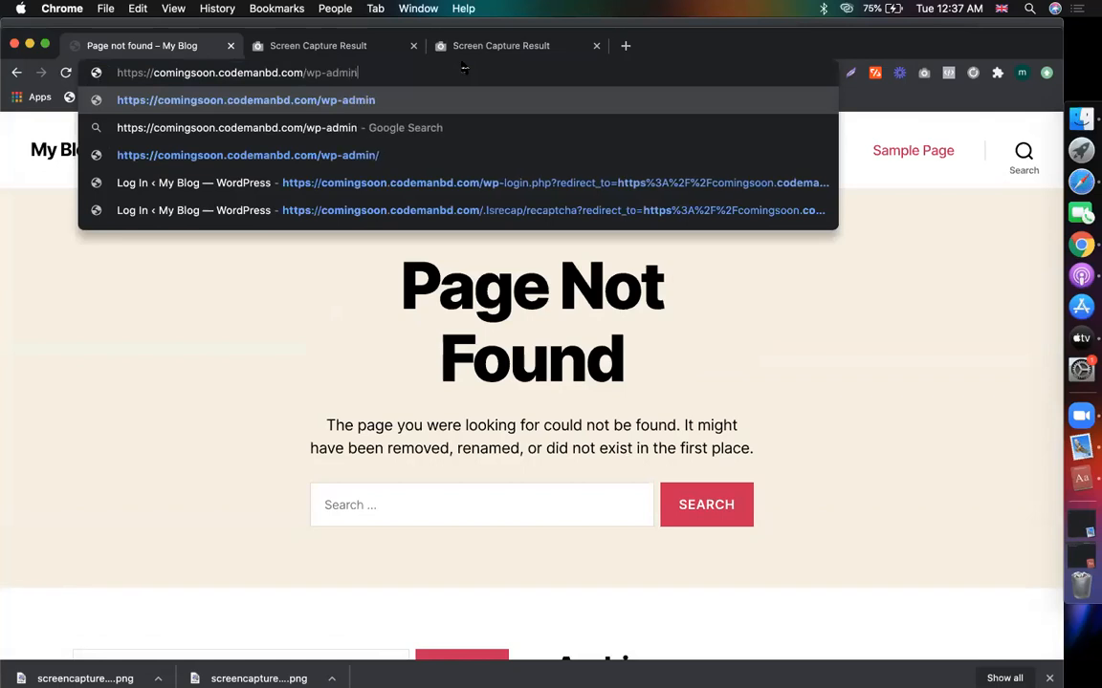
pyautogui.press('Return')
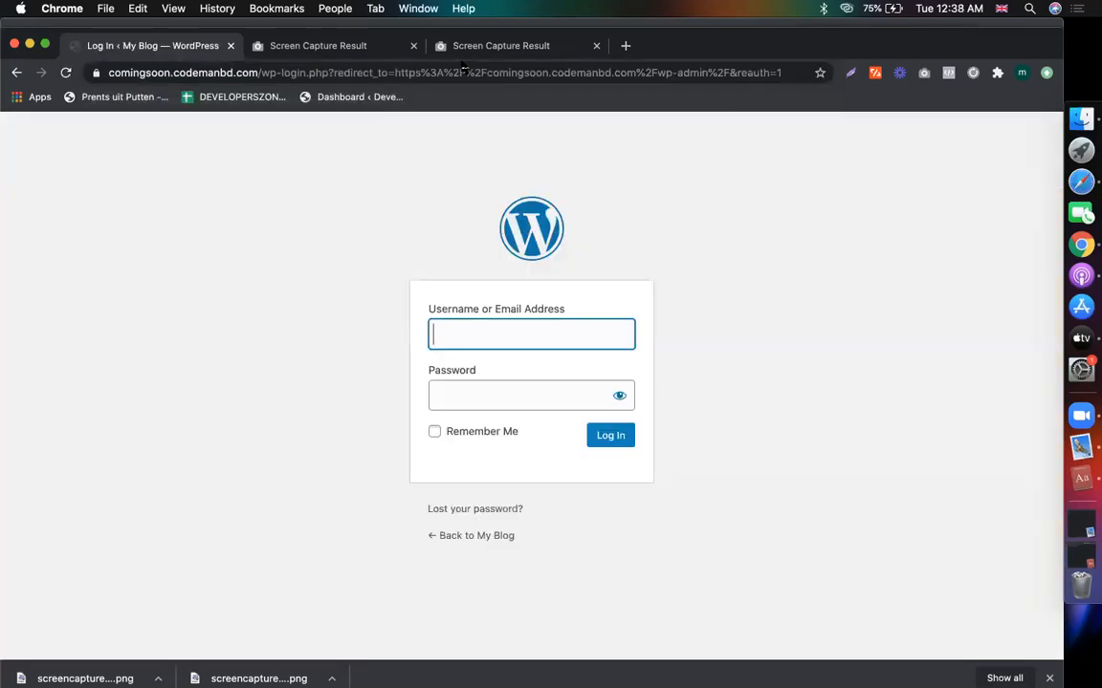
pyautogui.click(1049, 185)
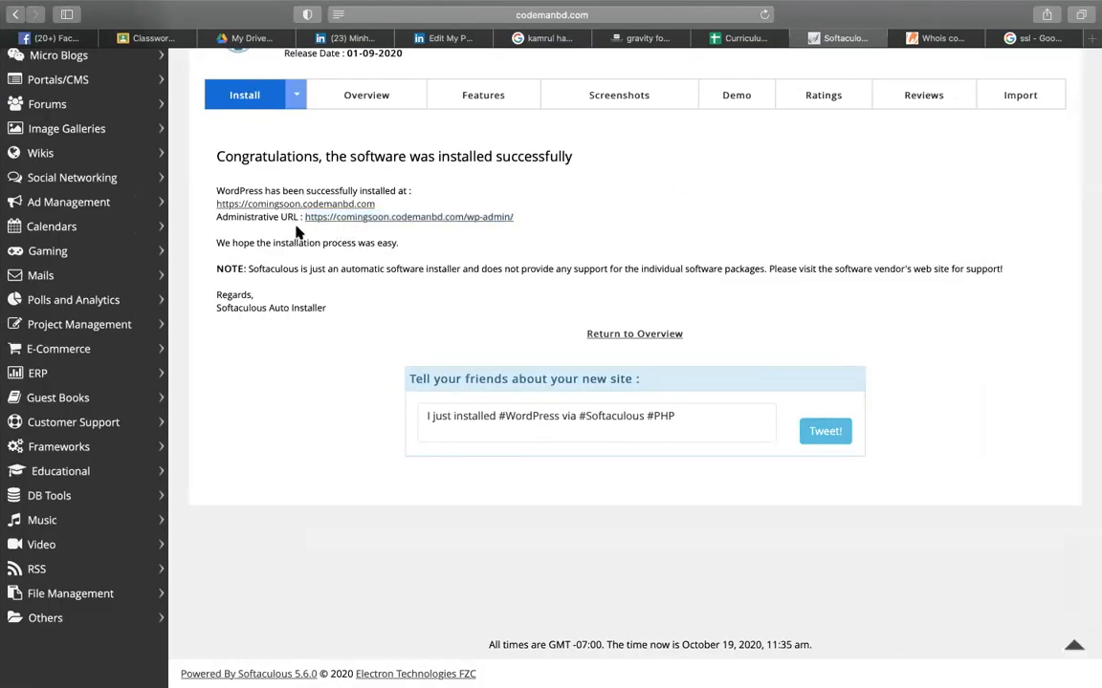
pyautogui.scroll(5, 298, 232)
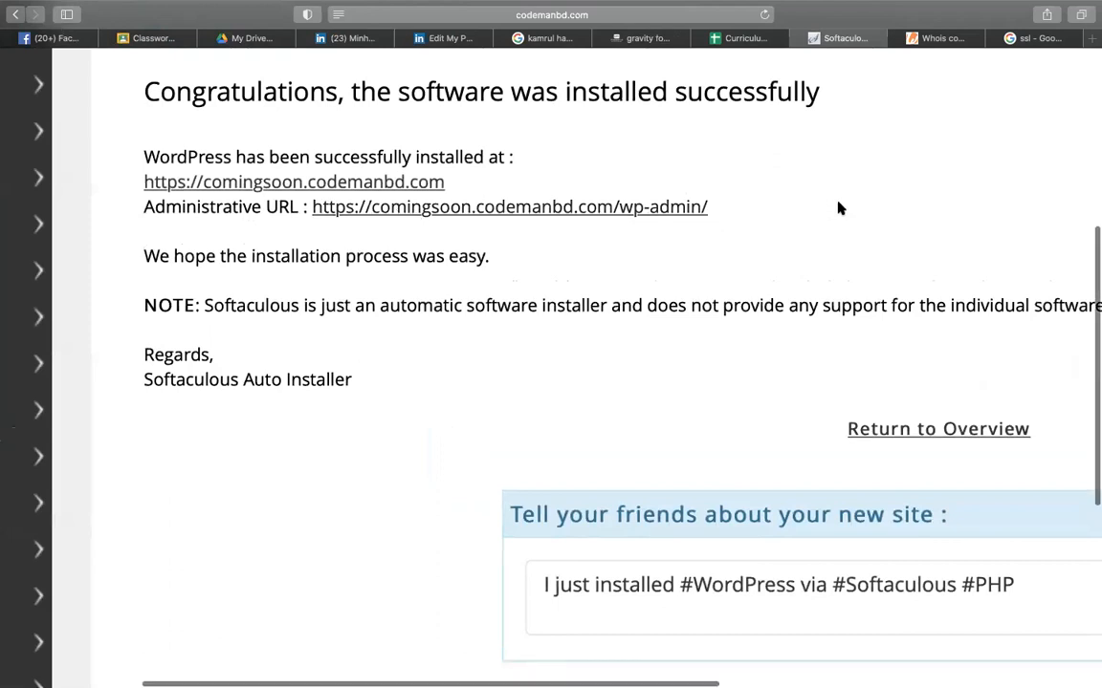
pyautogui.scroll(-5, 838, 209)
pyautogui.hotkey('ctrl', 'Up')
pyautogui.click(686, 241)
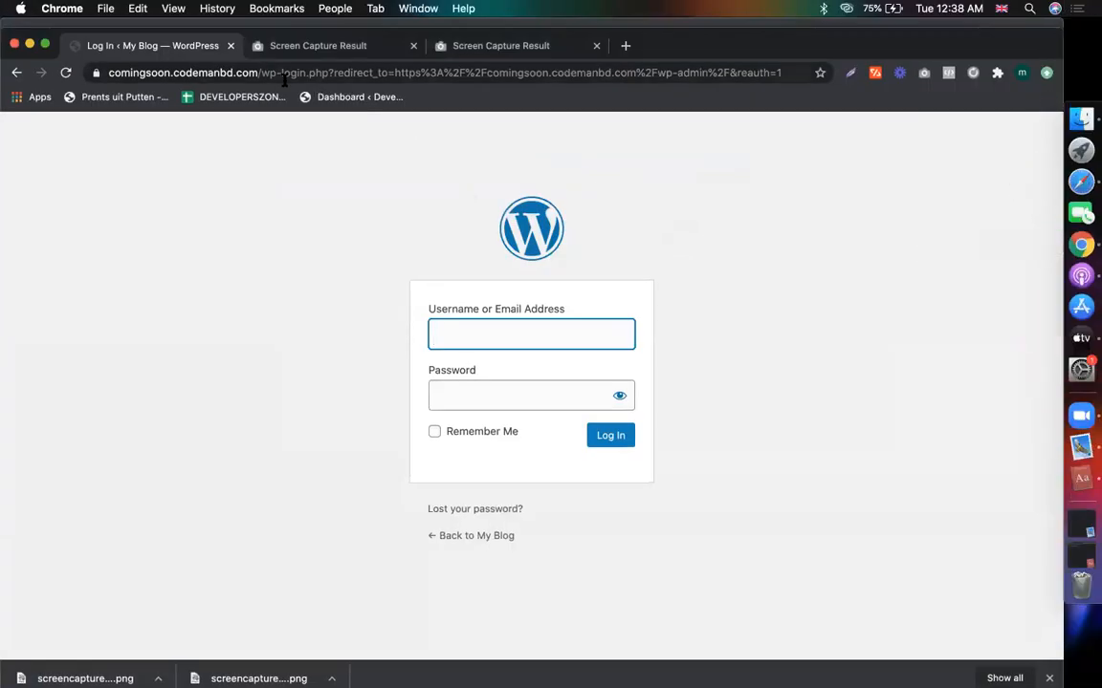
# - Log in to the WordPress login page as 'admin' with the account password
pyautogui.click(565, 347)
pyautogui.write('admin')
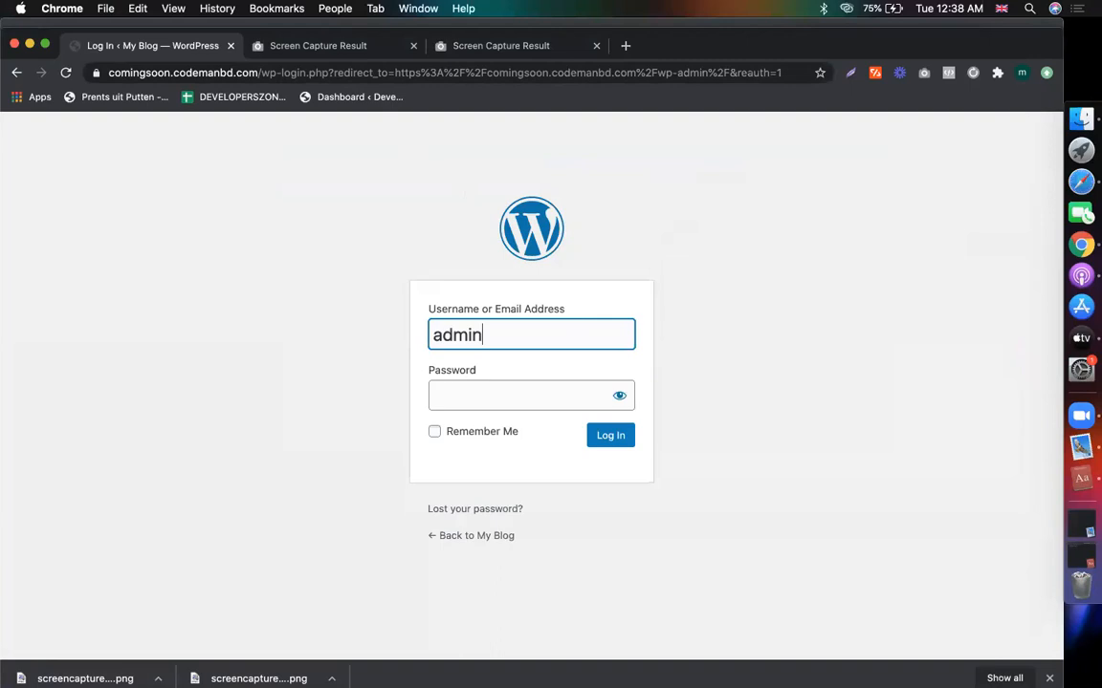
pyautogui.press('Tab')
pyautogui.write('••••')
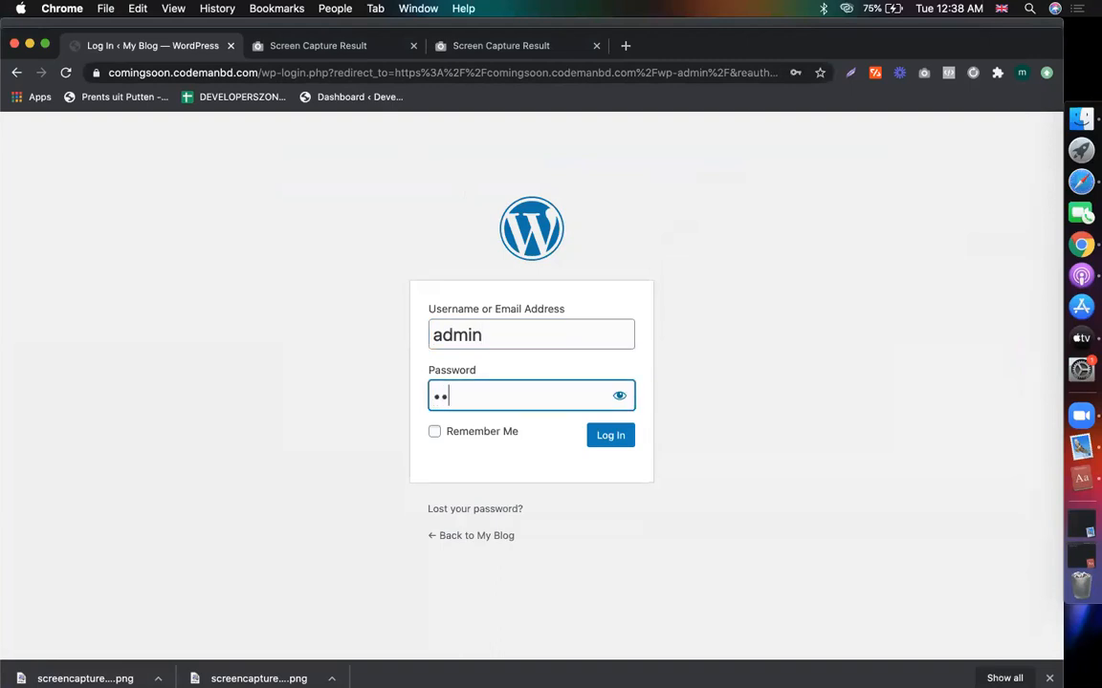
pyautogui.press('Return')
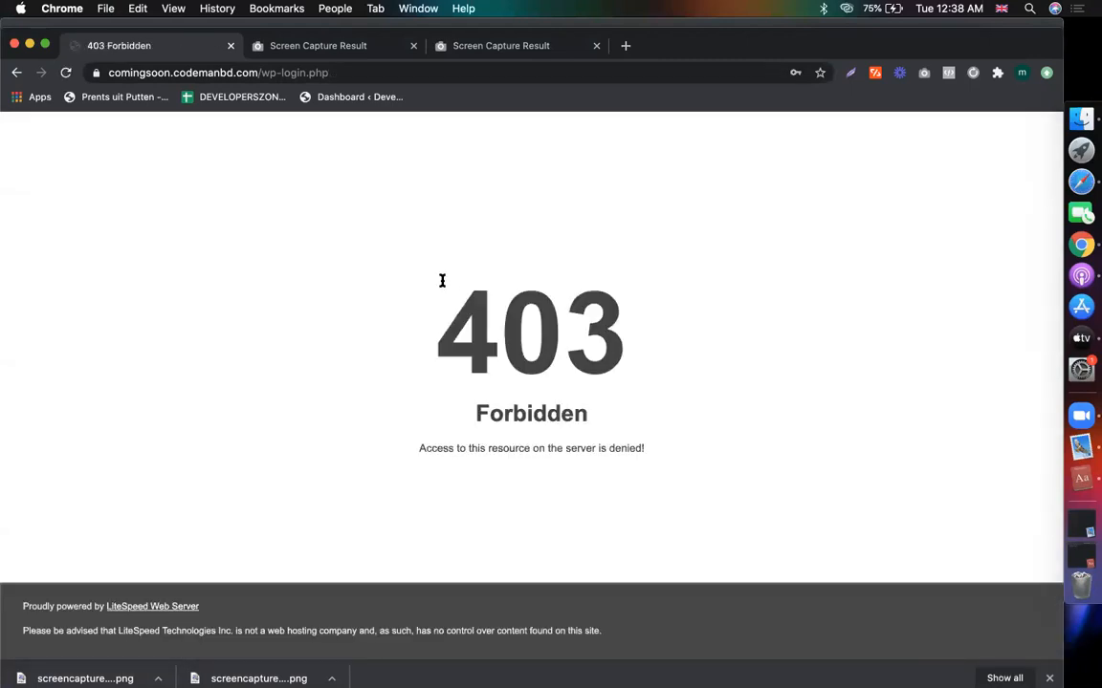
# - Inspect the 403 Forbidden page's security details and address, then return to Safari
pyautogui.click(96, 73)
pyautogui.click(136, 360)
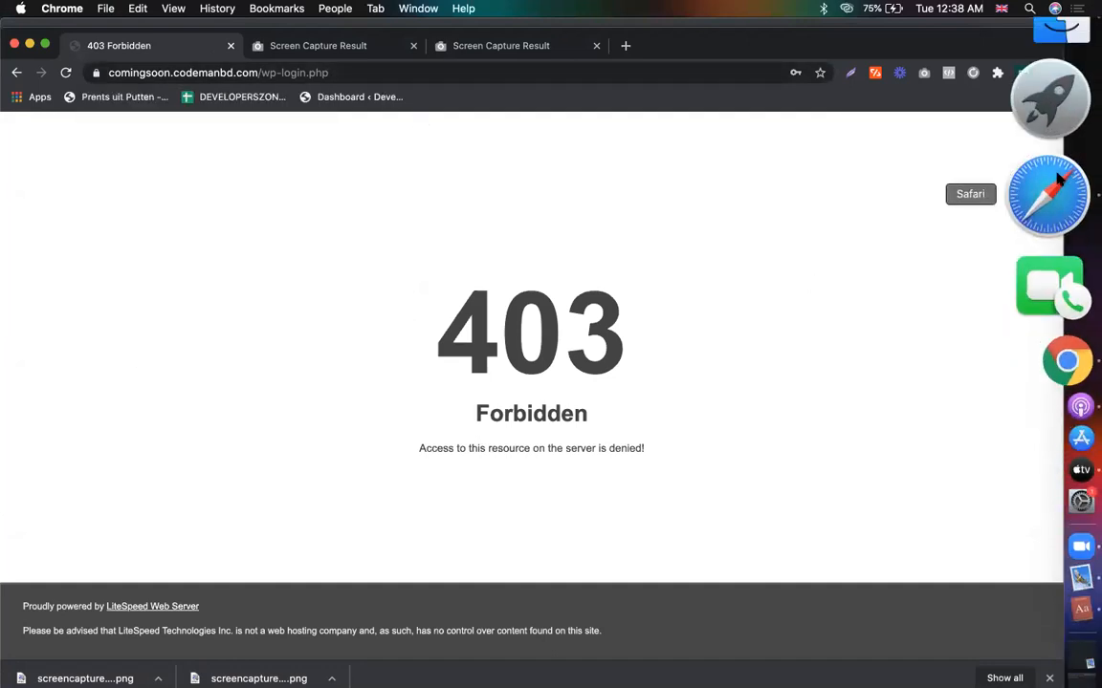
pyautogui.doubleClick(145, 73)
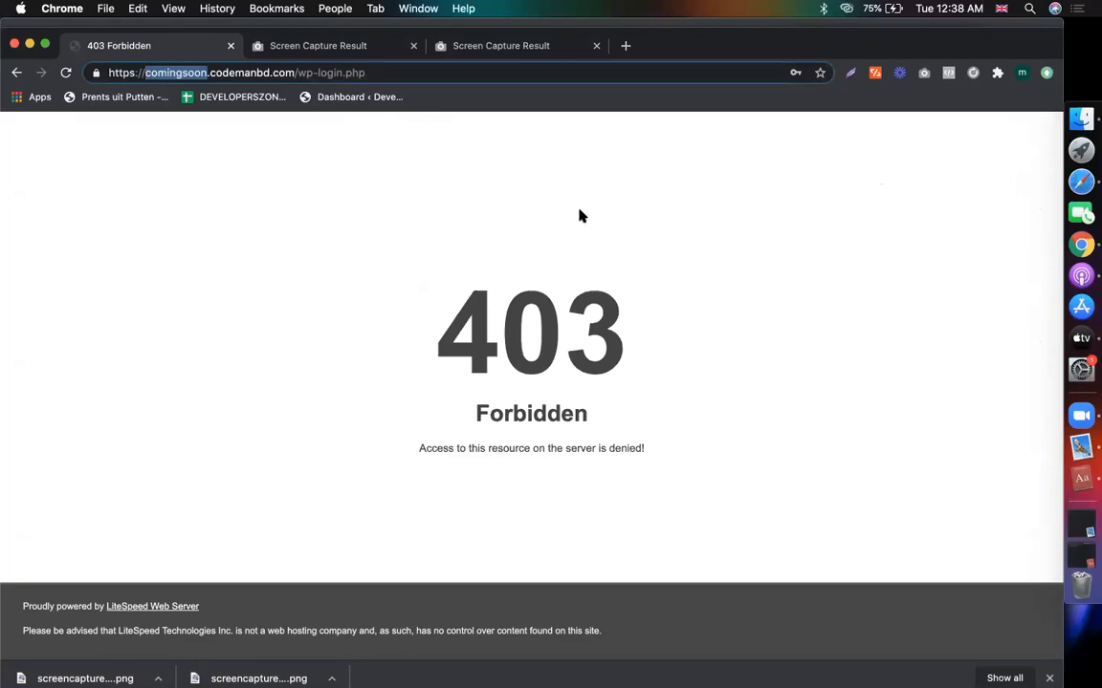
pyautogui.click(1058, 148)
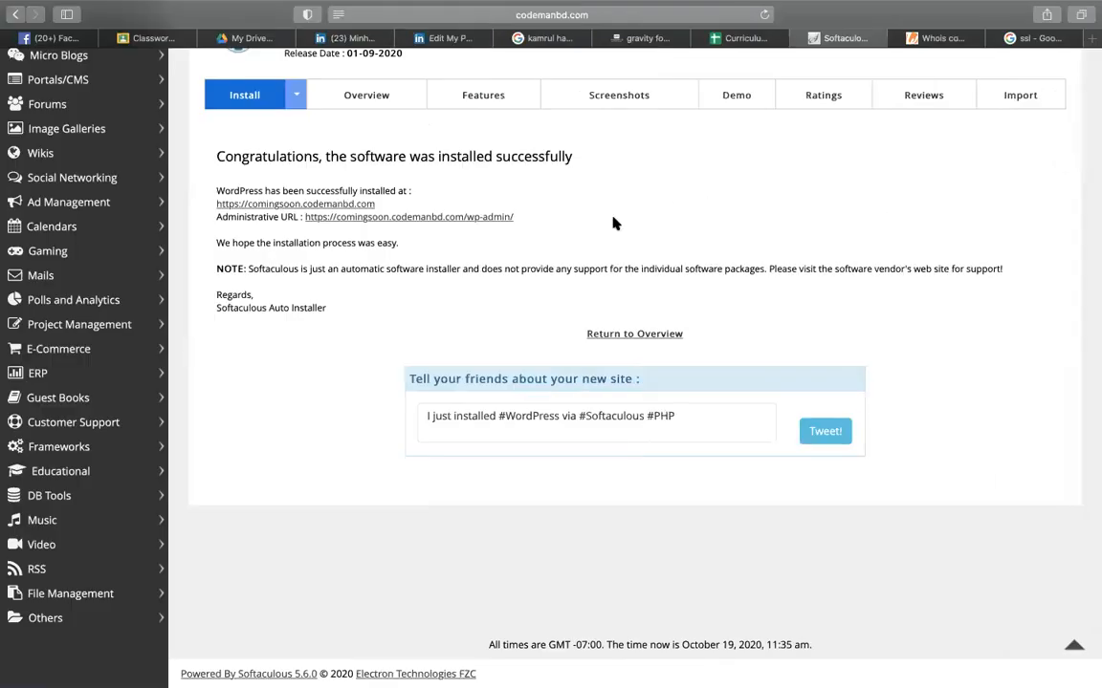
# - Go back to the cPanel dashboard and open the Softaculous Apps Installer
pyautogui.scroll(3, 613, 223)
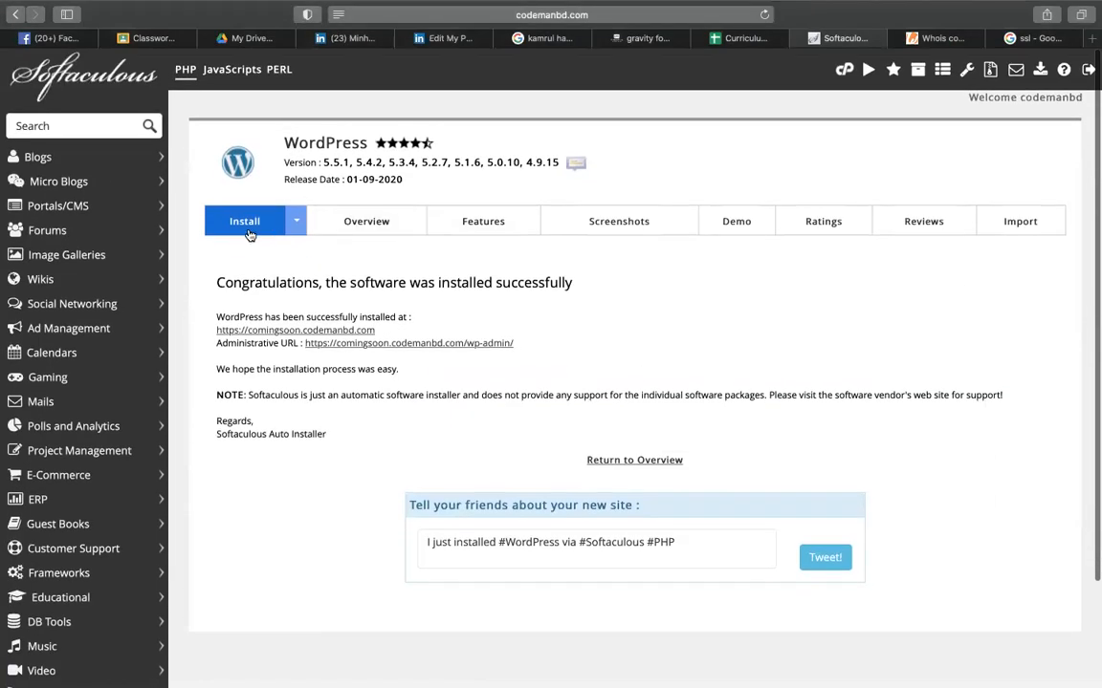
pyautogui.click(385, 222)
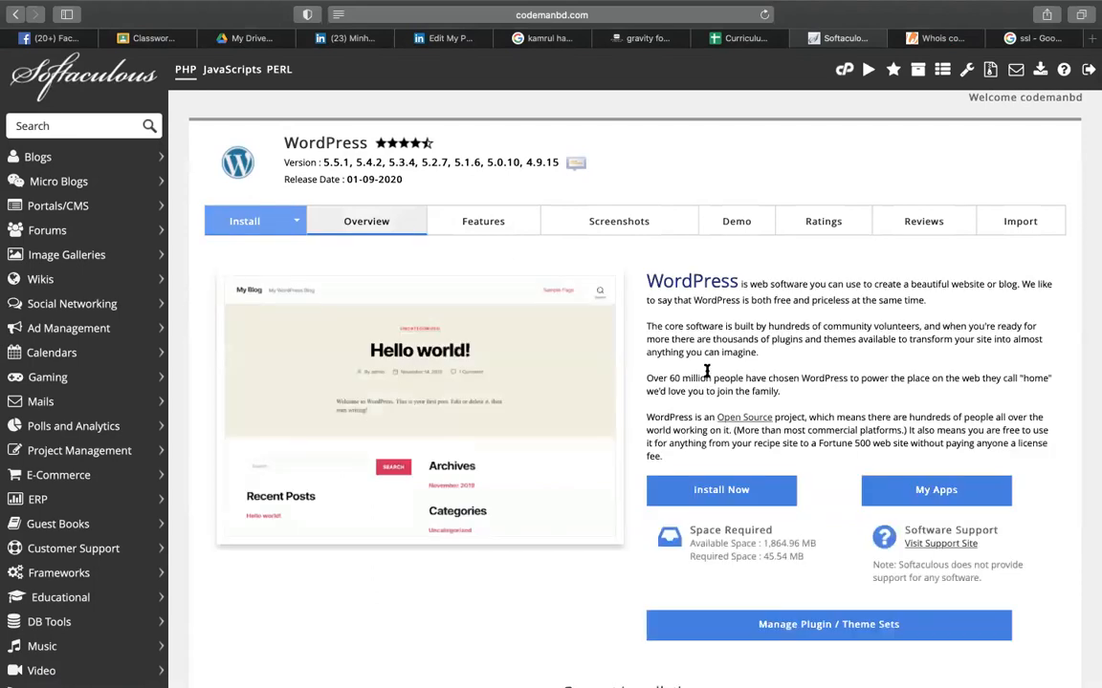
pyautogui.click(712, 490)
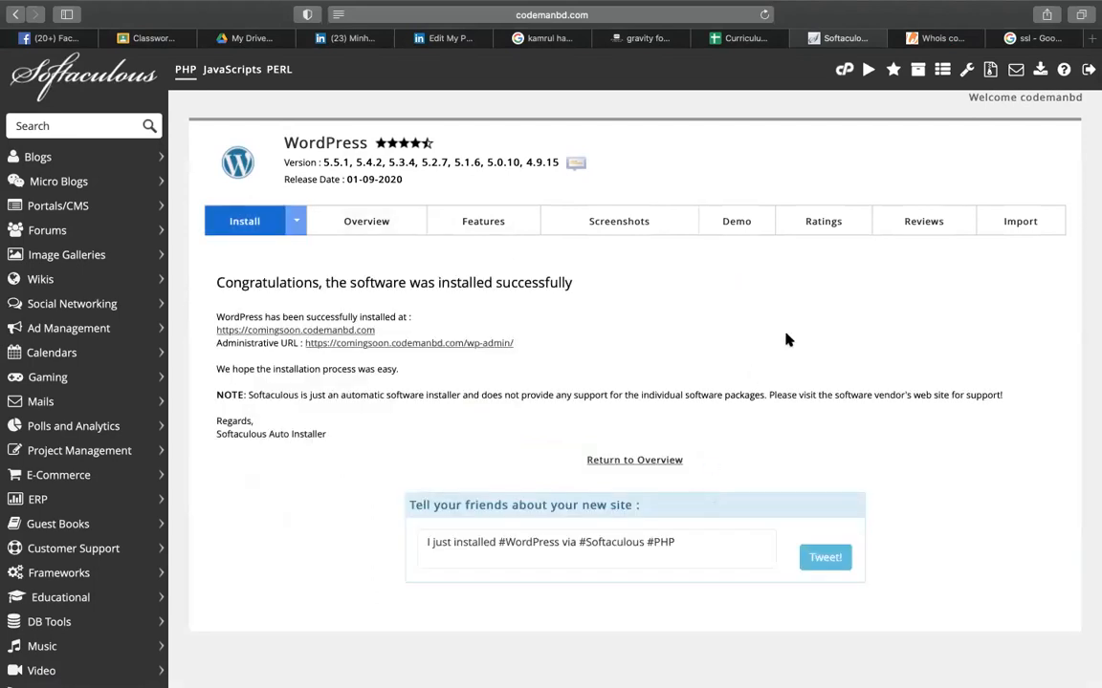
pyautogui.click(843, 69)
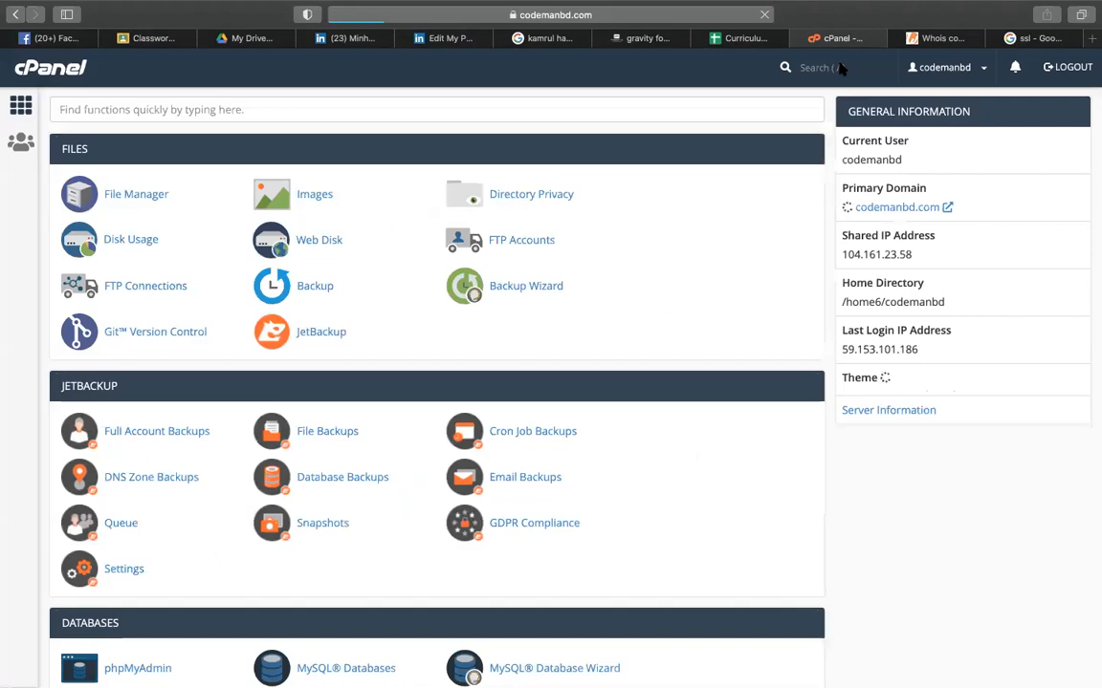
pyautogui.scroll(-15, 387, 361)
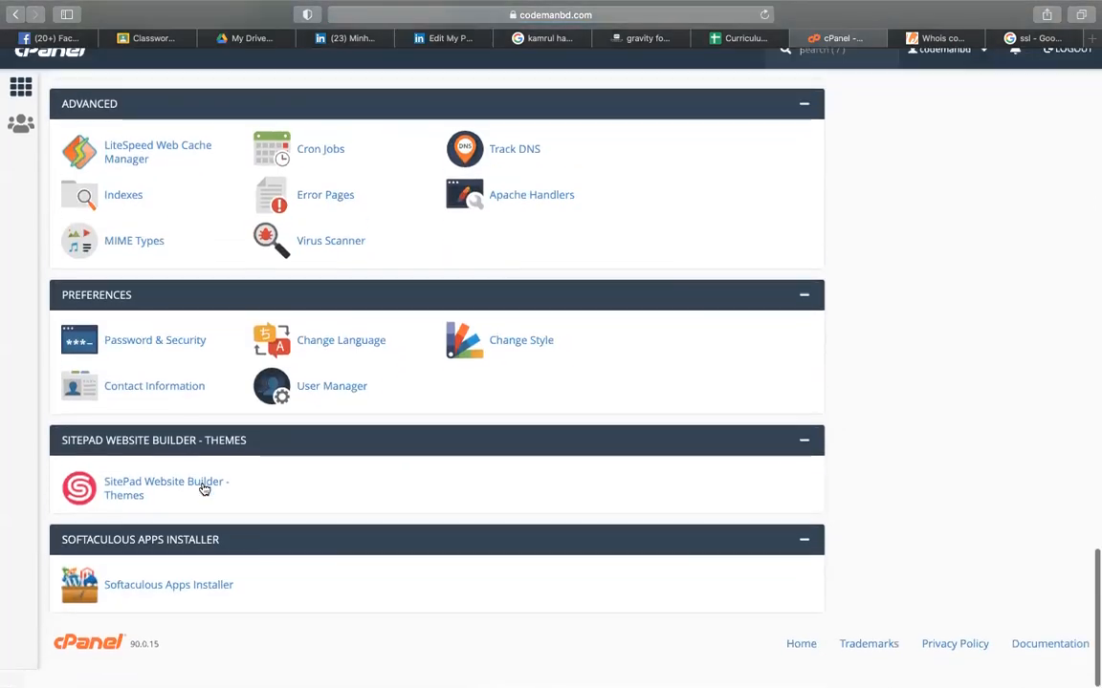
pyautogui.click(145, 612)
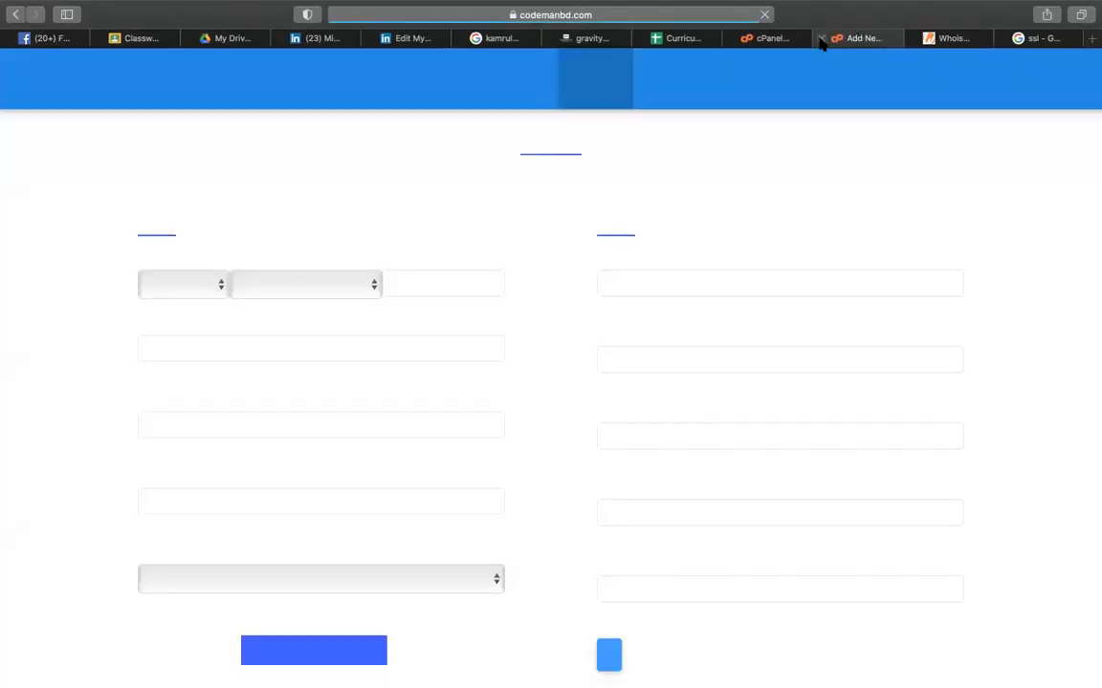
pyautogui.click(820, 38)
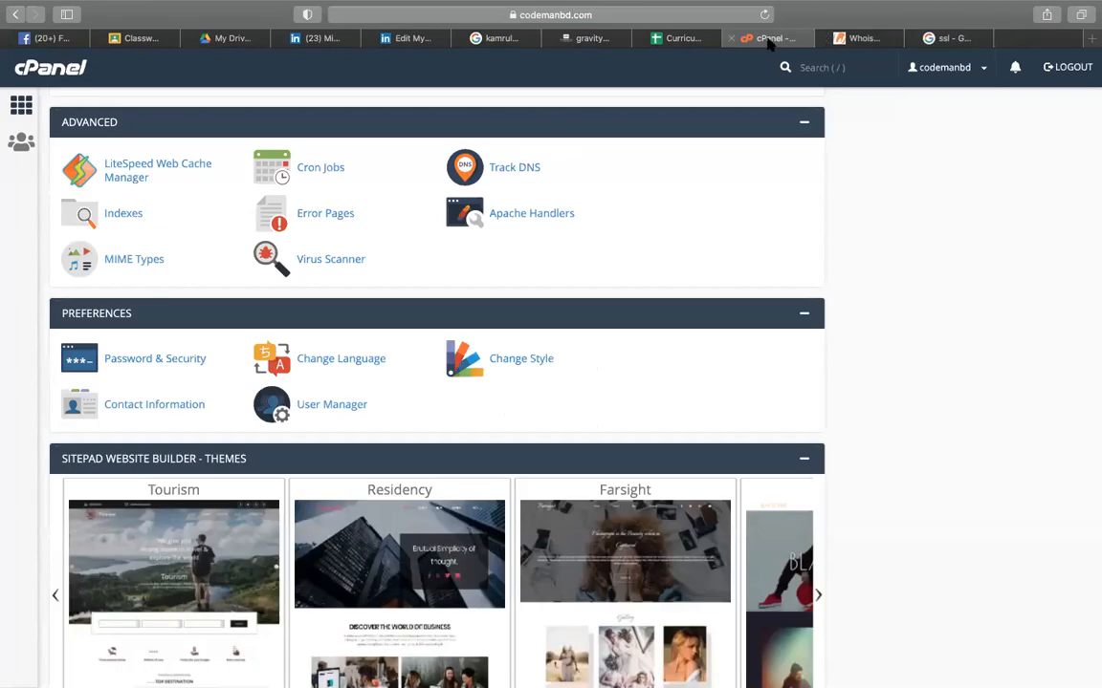
# - Open the WordPress script page in Softaculous and start a new installation
pyautogui.scroll(-5, 667, 322)
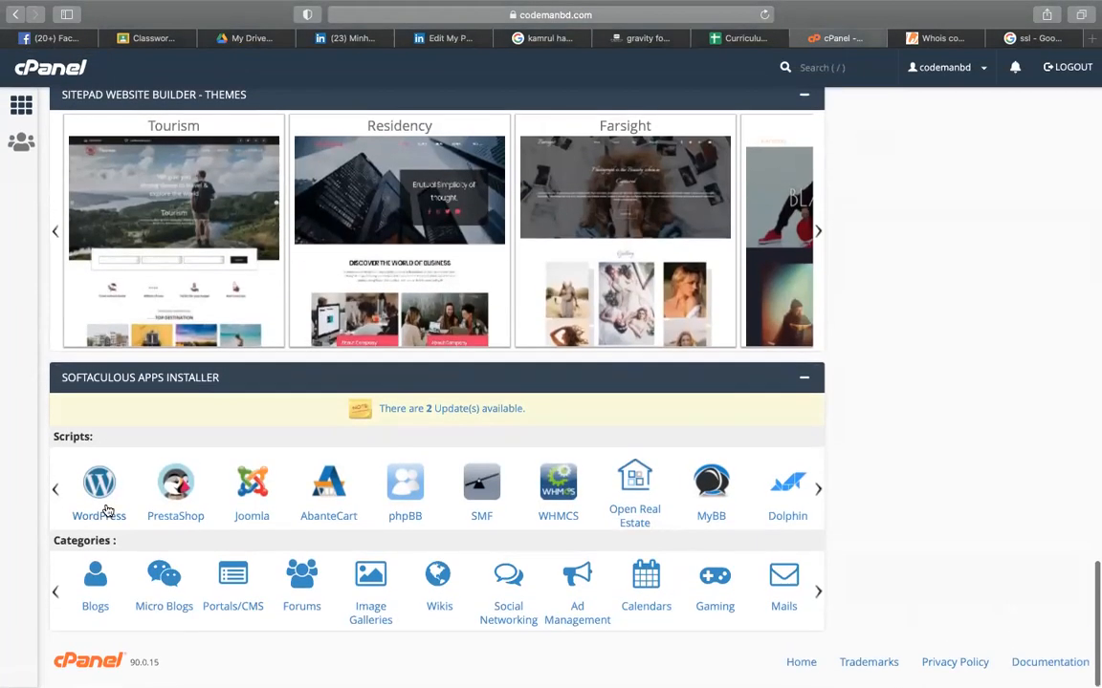
pyautogui.click(100, 497)
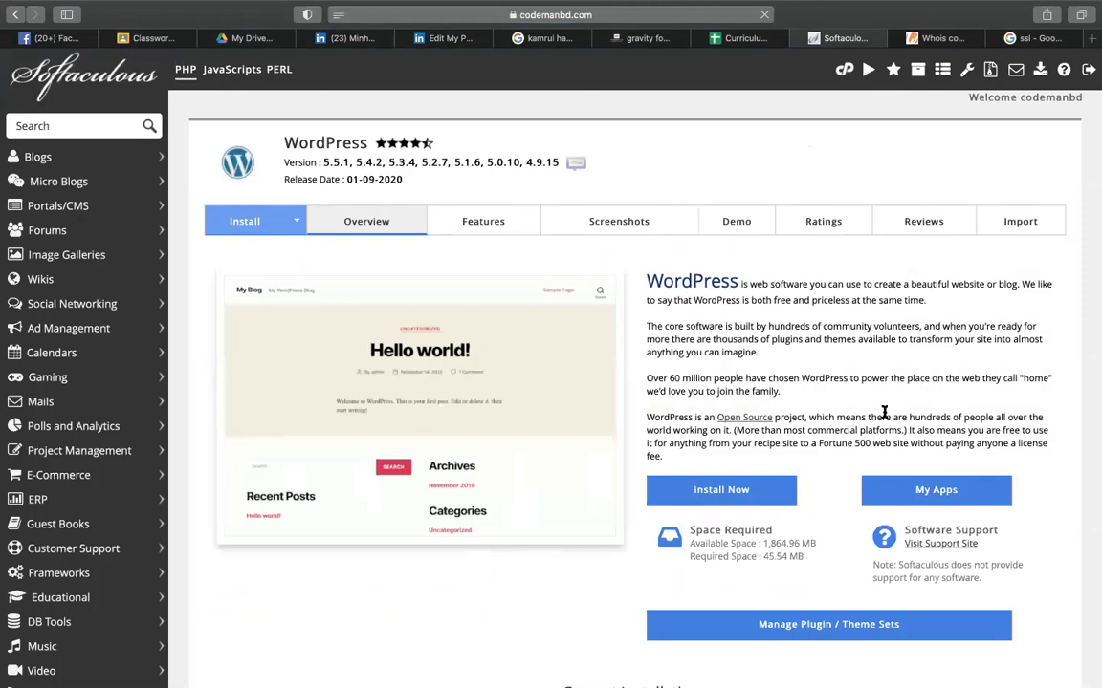
pyautogui.scroll(-1, 884, 412)
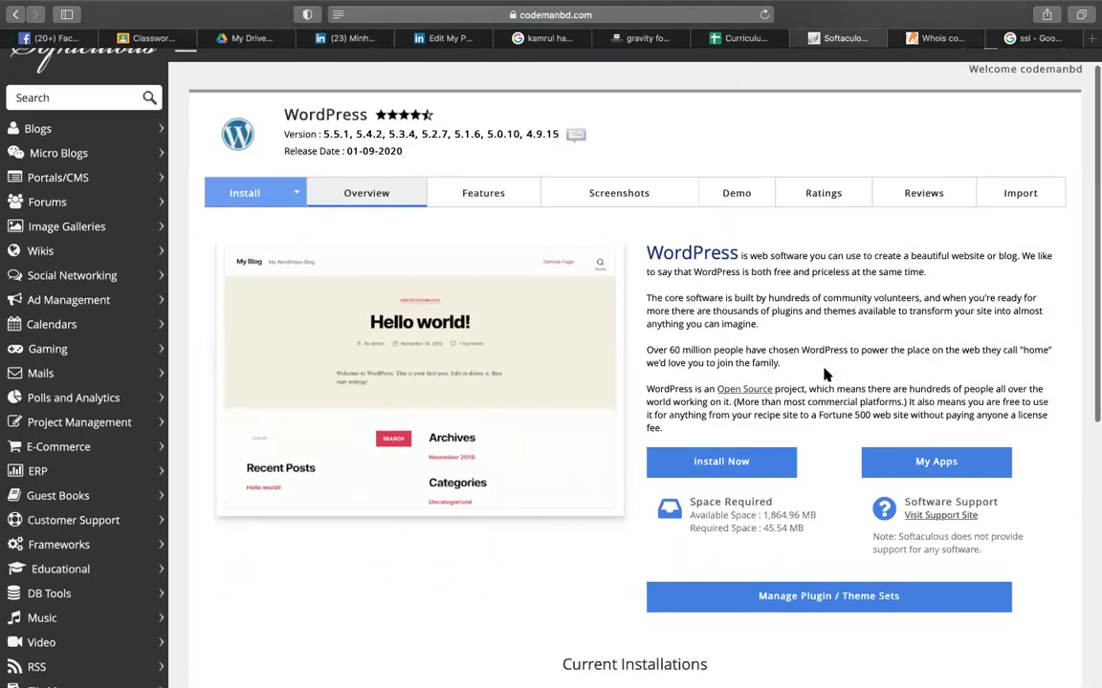
pyautogui.scroll(-1, 841, 312)
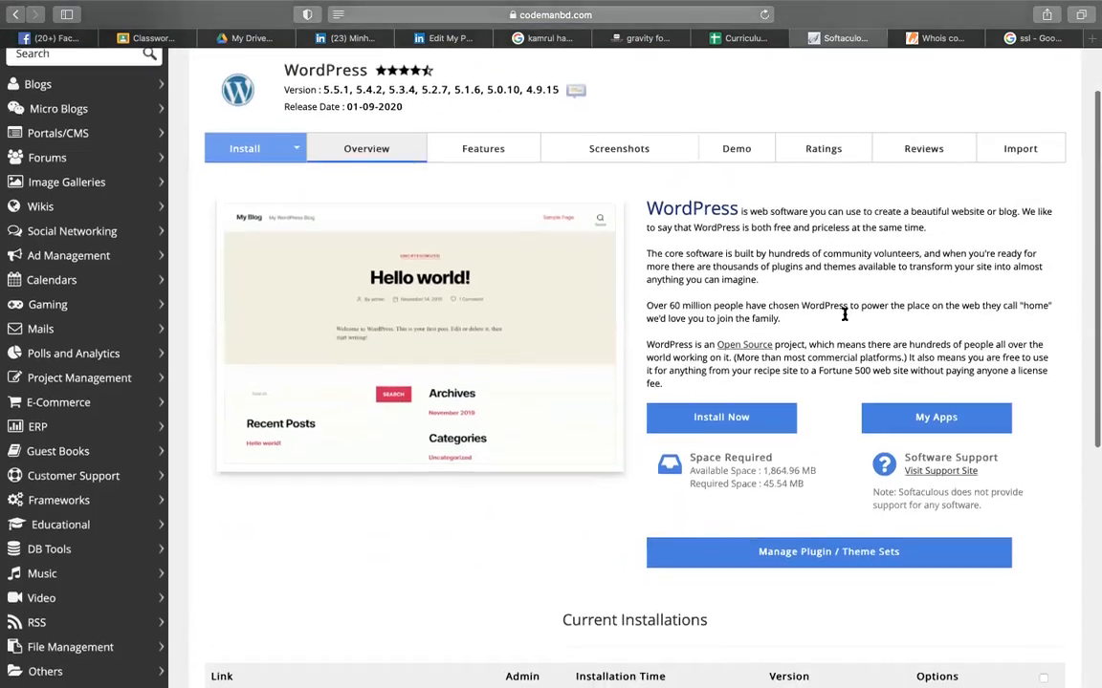
pyautogui.click(726, 422)
# - Set the installation directory to 'comingsoon', fixing an autocorrected space, and install WordPress
pyautogui.click(965, 310)
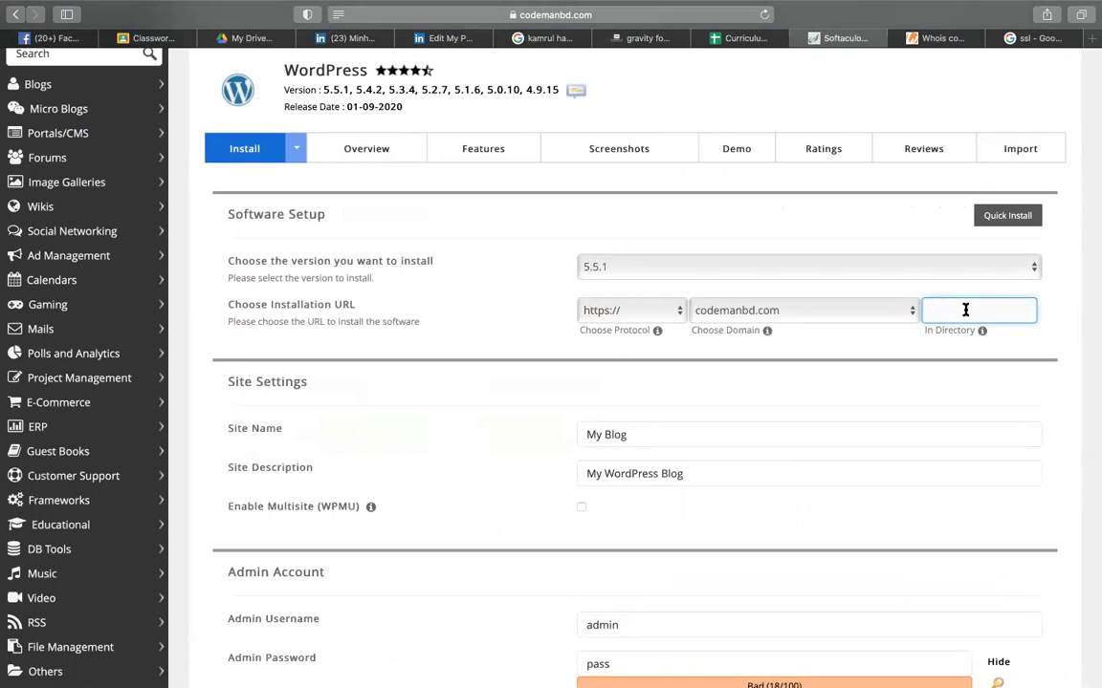
pyautogui.write('comingsoon')
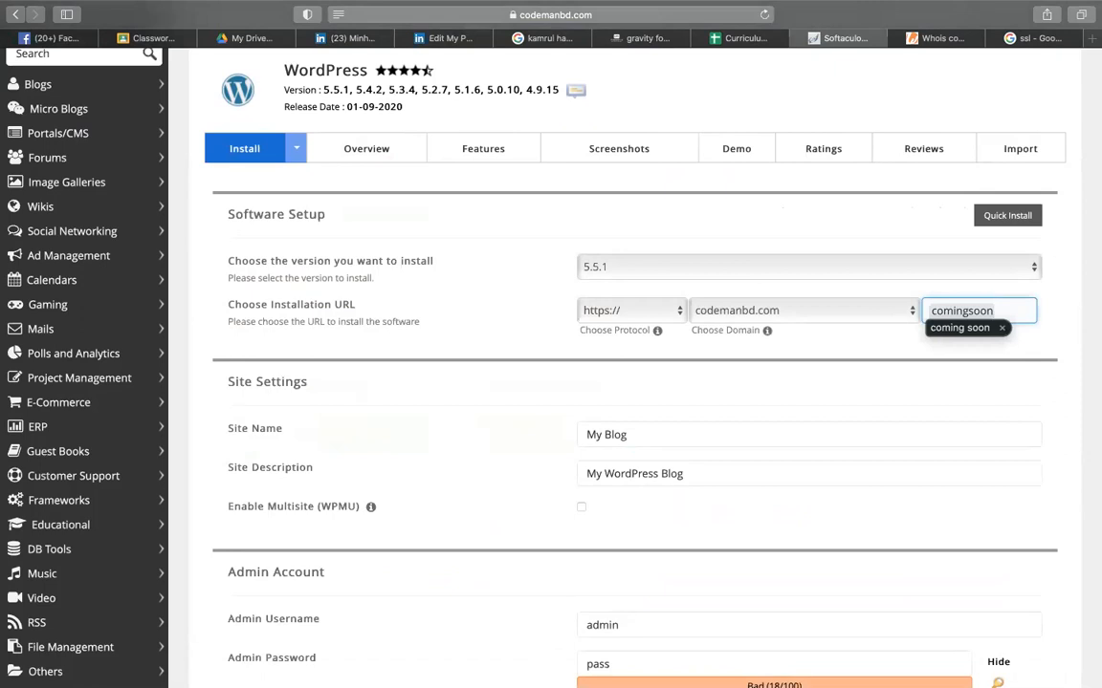
pyautogui.click(841, 290)
pyautogui.click(970, 309)
pyautogui.press('BackSpace')
pyautogui.click(877, 358)
pyautogui.scroll(-2, 865, 361)
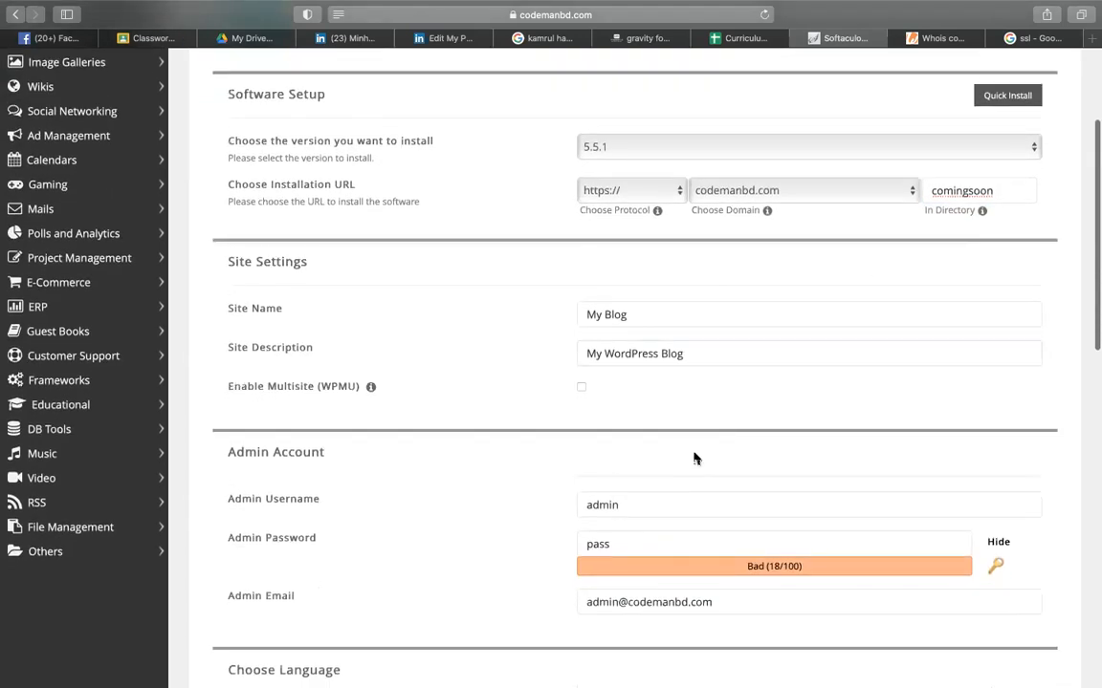
pyautogui.scroll(-10, 637, 474)
pyautogui.click(631, 492)
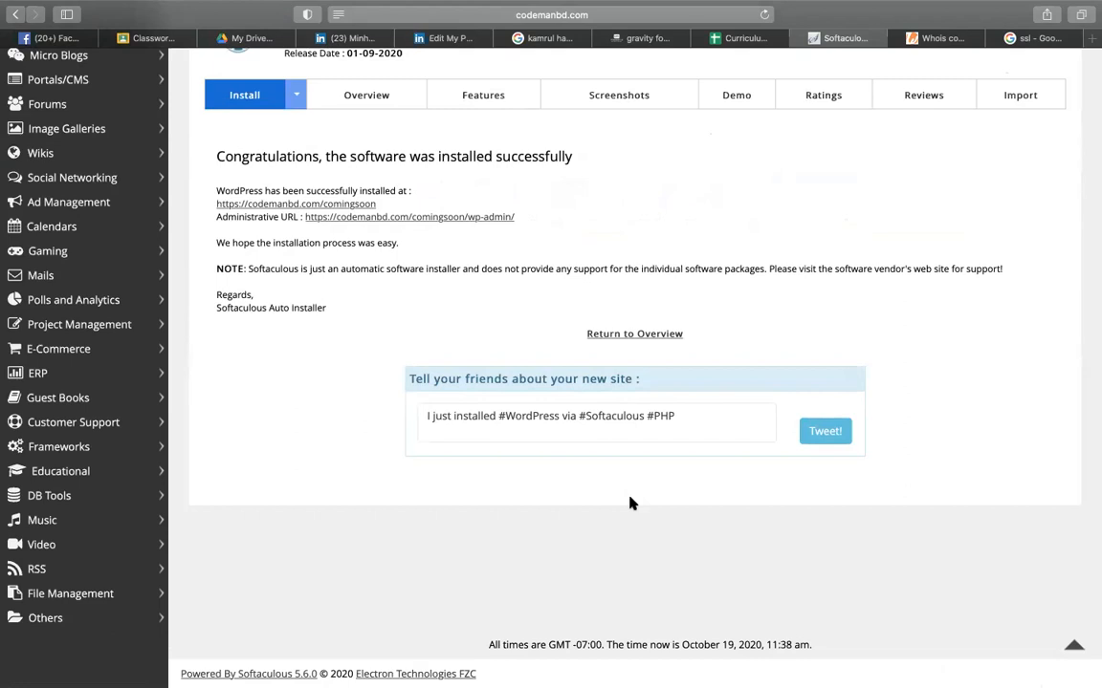
# - Open the Administrative URL to reach the WordPress dashboard and check its full address
pyautogui.scroll(3, 657, 177)
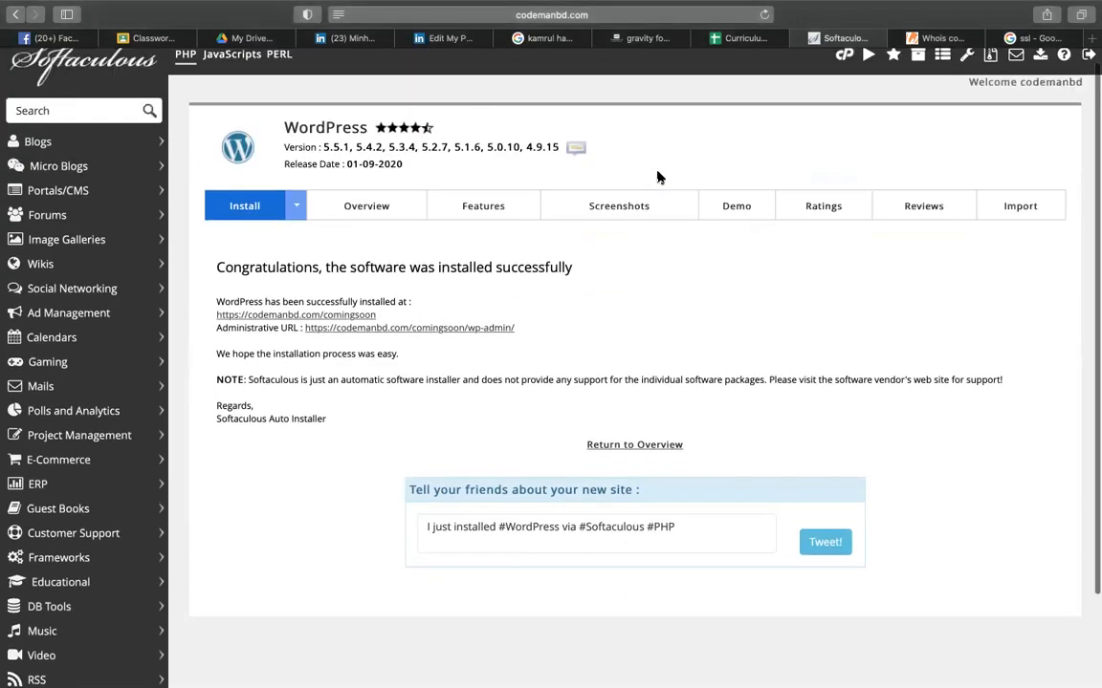
pyautogui.click(364, 347)
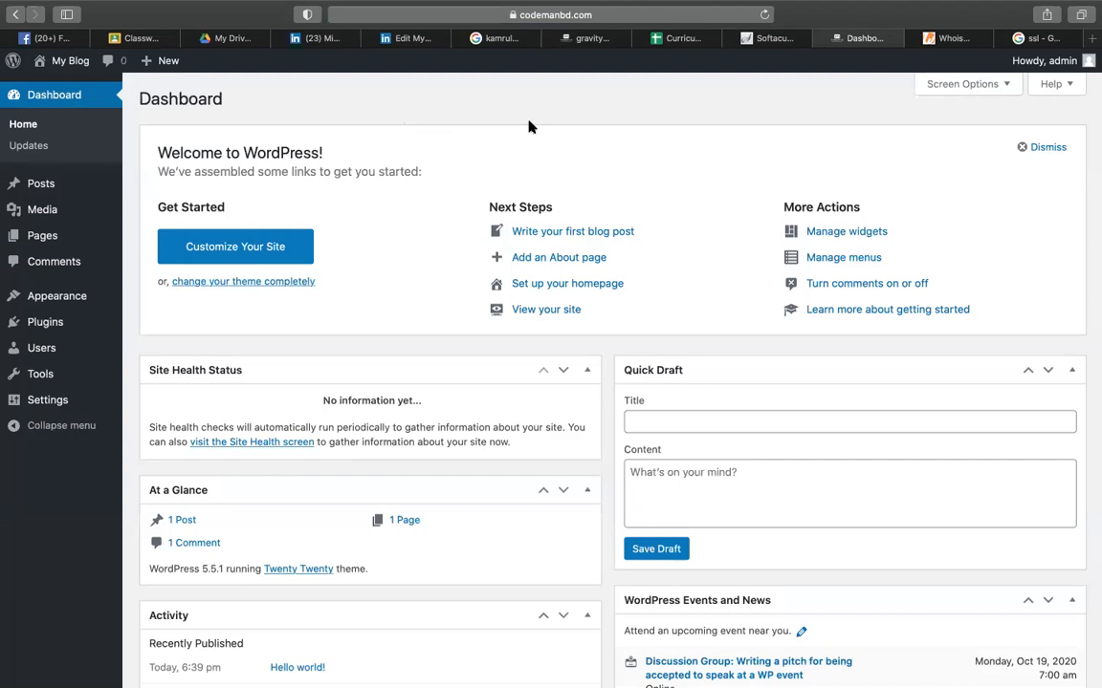
pyautogui.click(543, 15)
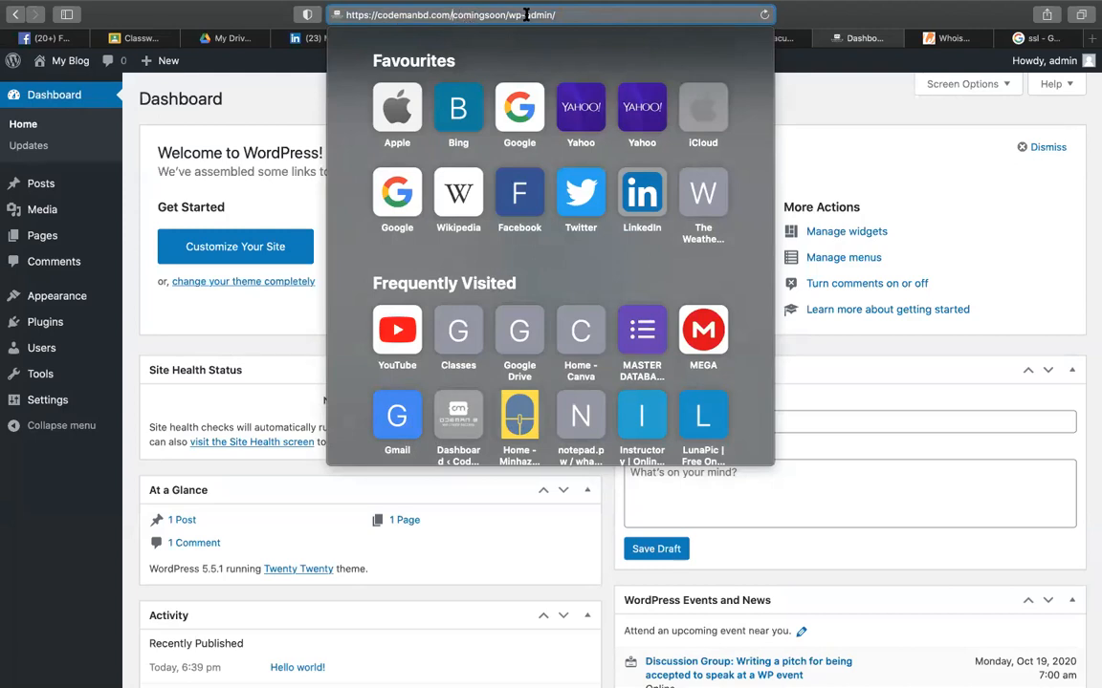
pyautogui.click(891, 117)
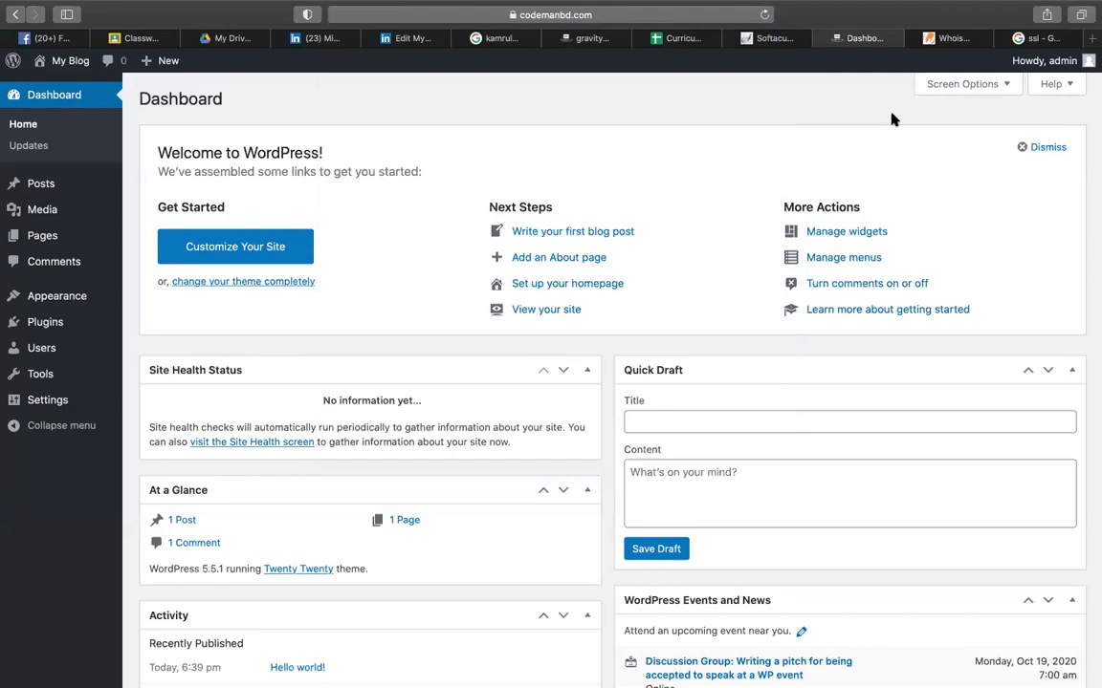
pyautogui.click(702, 15)
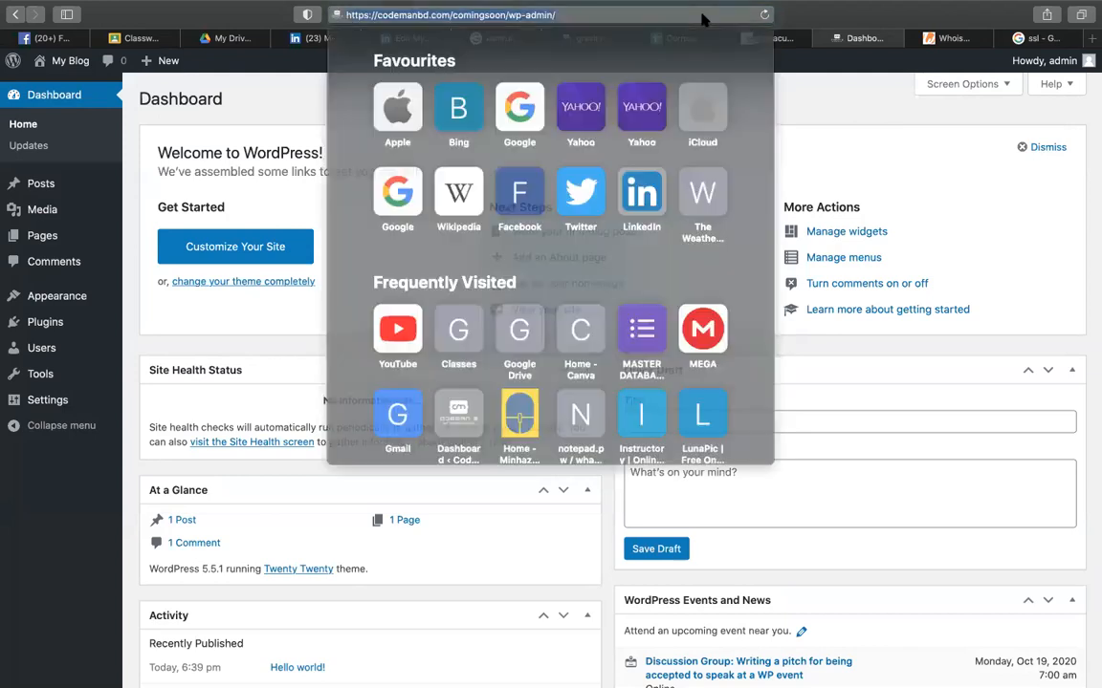
pyautogui.click(842, 115)
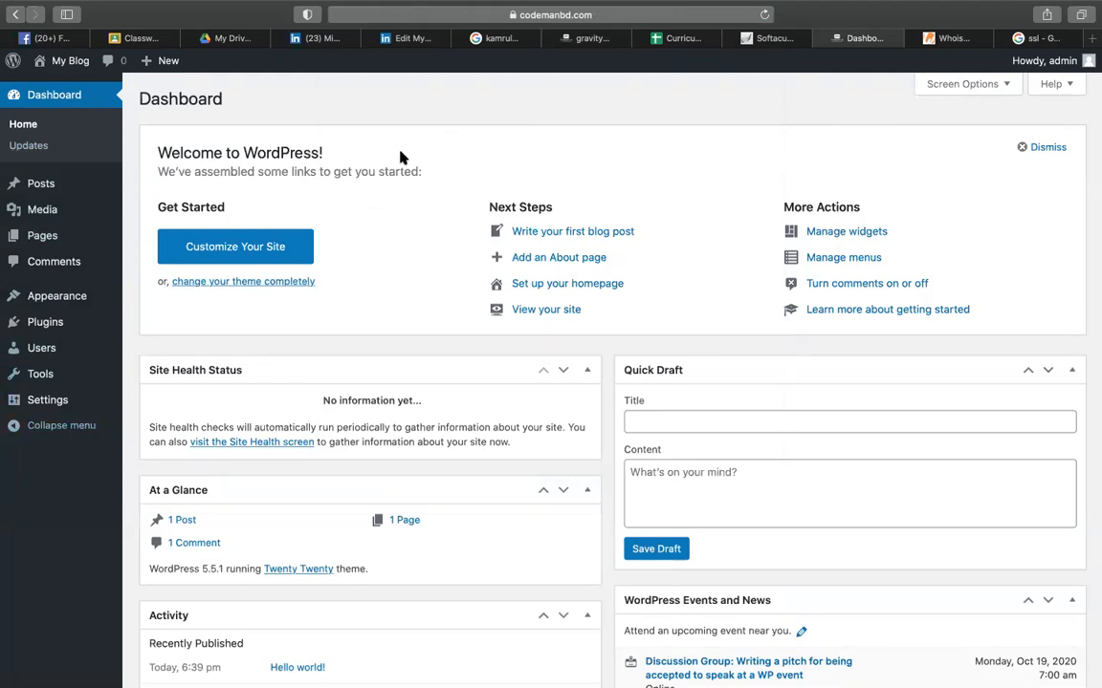
# - Search Google for 'coming soon website' and switch to image results
pyautogui.moveTo(25, 331)
pyautogui.click(959, 40)
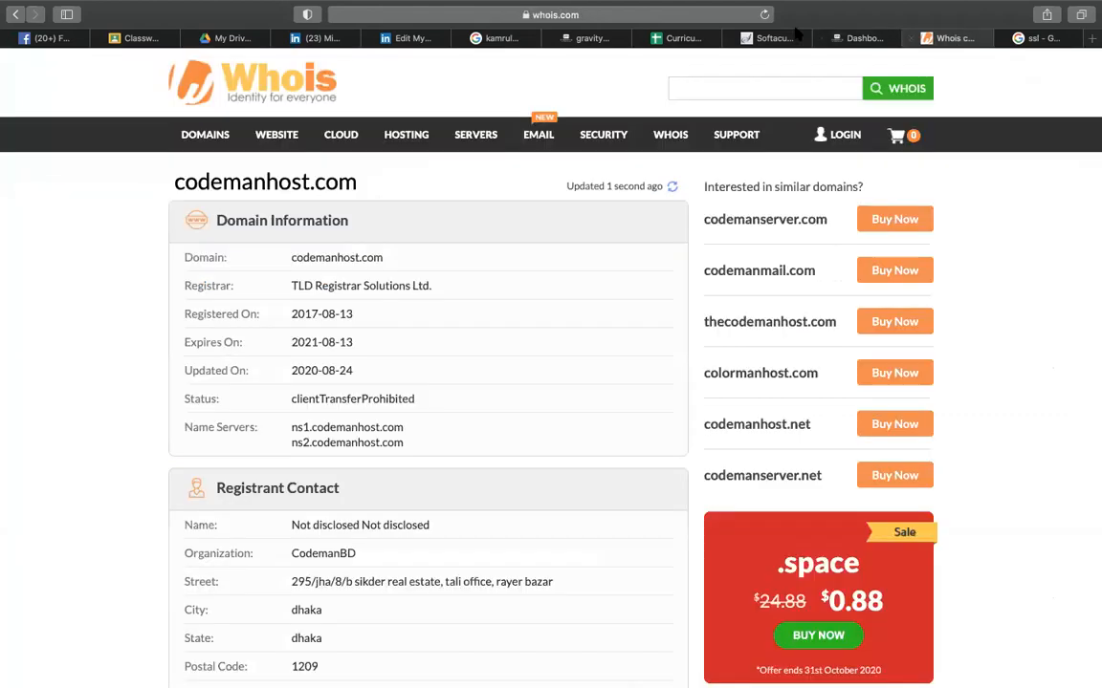
pyautogui.click(690, 16)
pyautogui.write('comin')
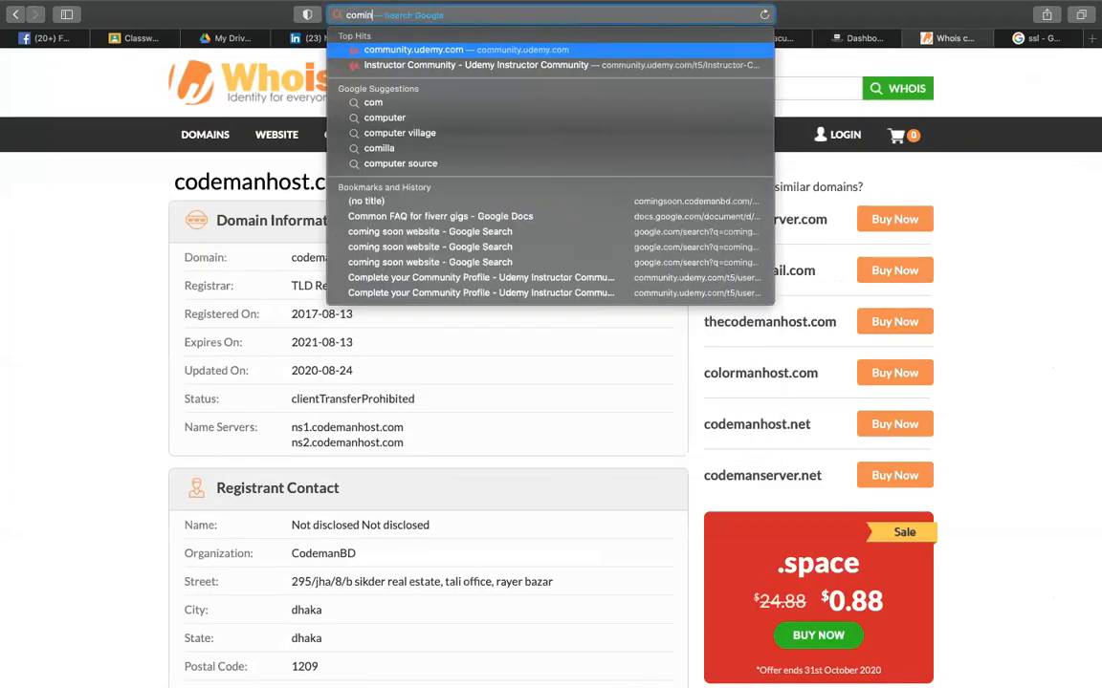
pyautogui.write('g soon website')
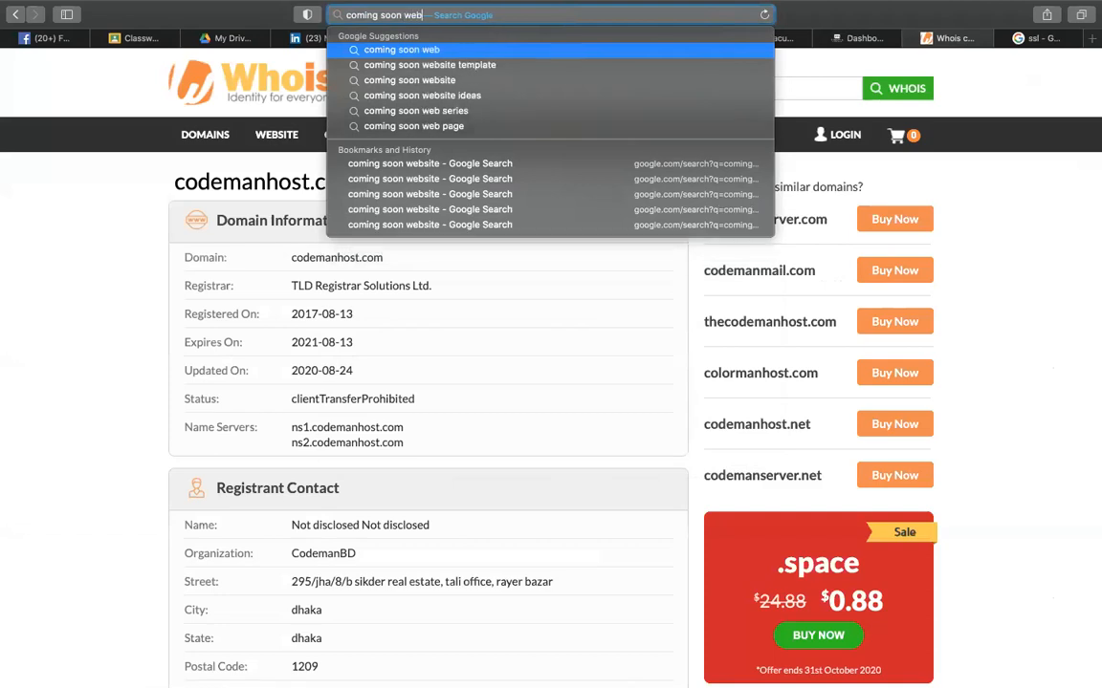
pyautogui.press('Return')
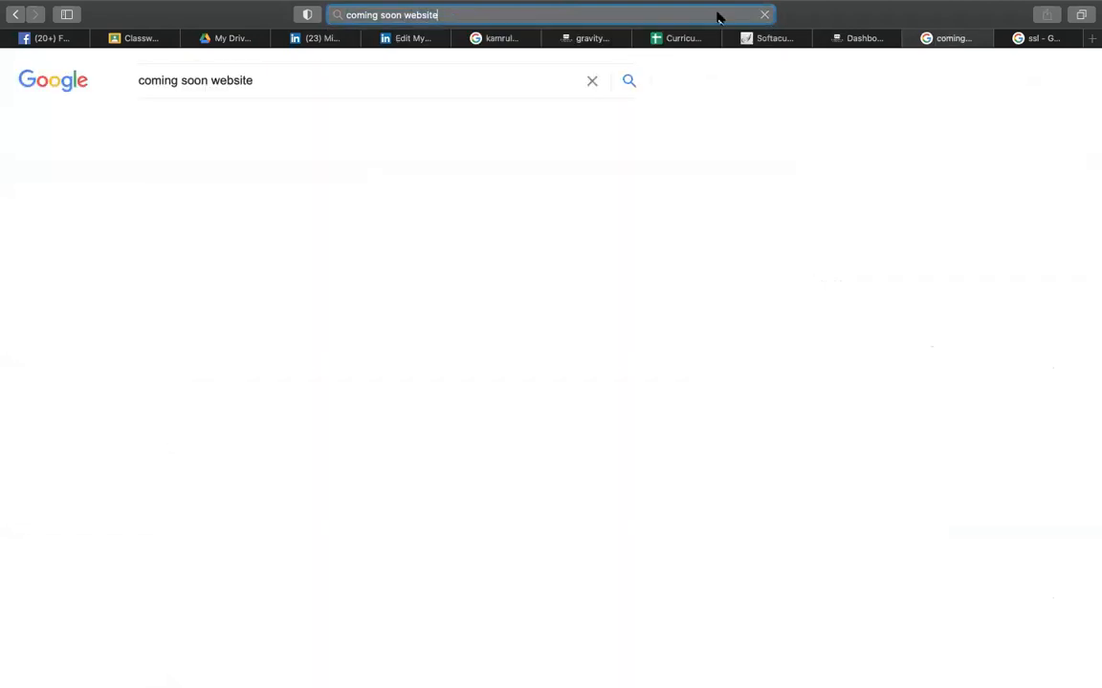
pyautogui.click(209, 134)
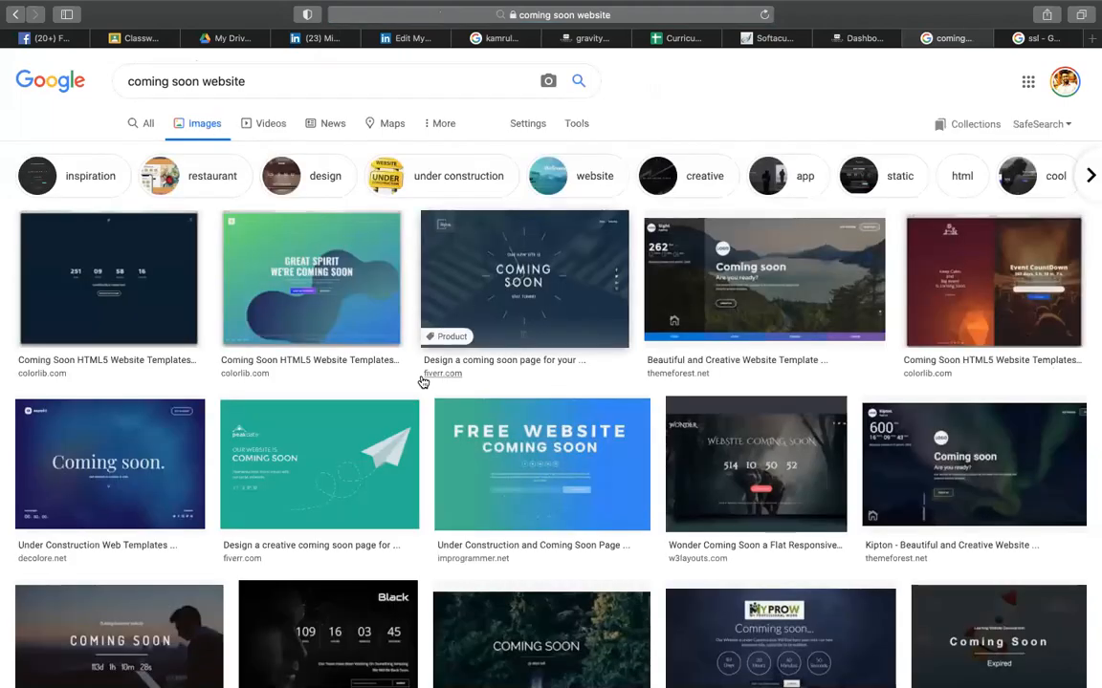
# - Preview the 'Great Tips for a Cool Coming Soon Page' image, then return to the dashboard
pyautogui.scroll(-5, 423, 382)
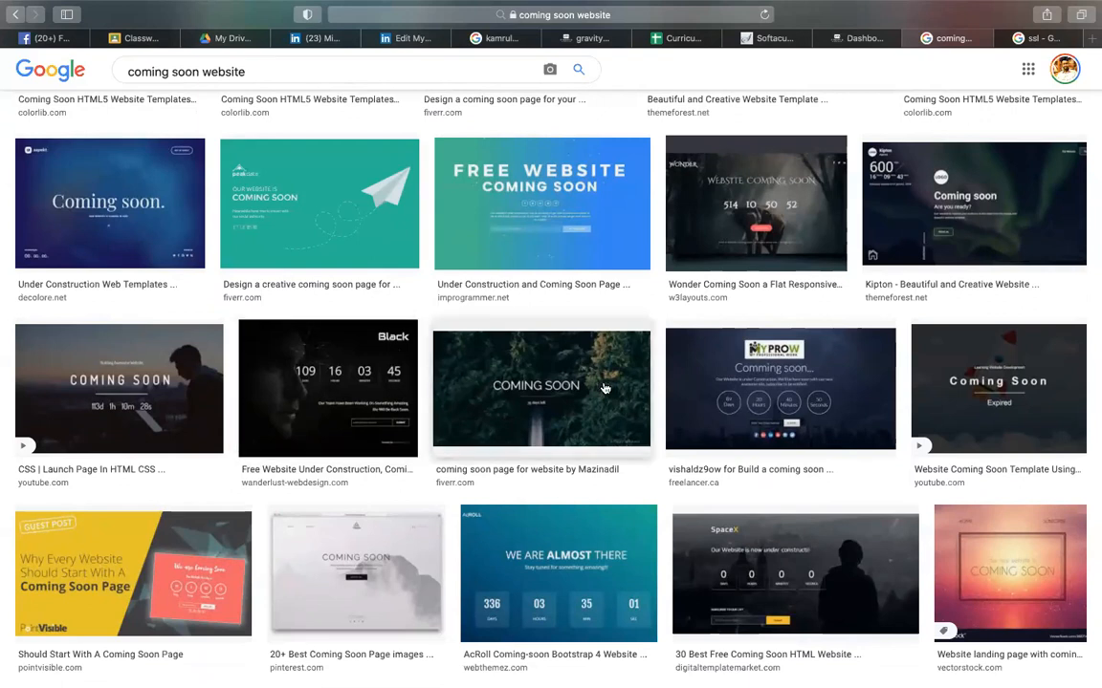
pyautogui.scroll(-3, 546, 351)
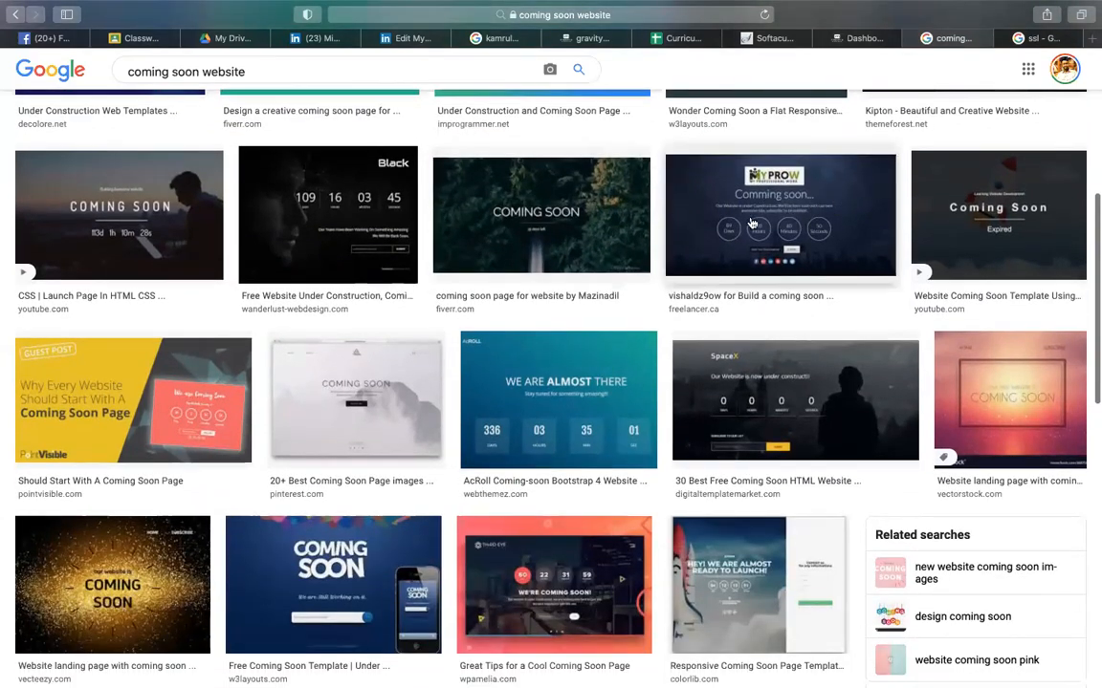
pyautogui.scroll(-4, 379, 354)
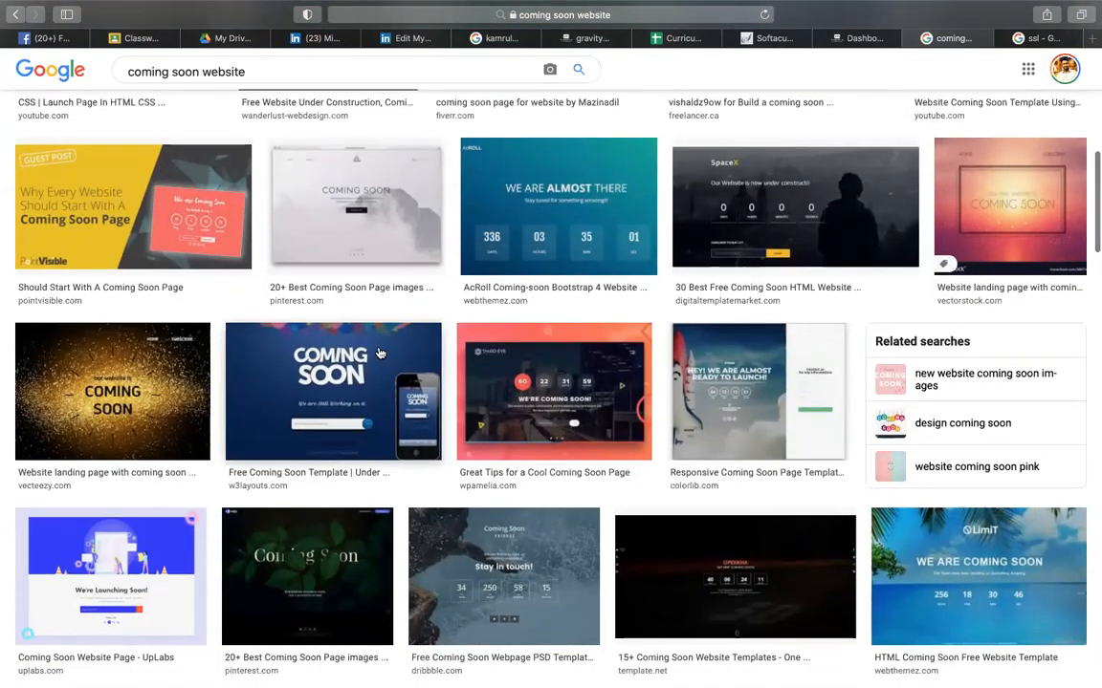
pyautogui.click(527, 392)
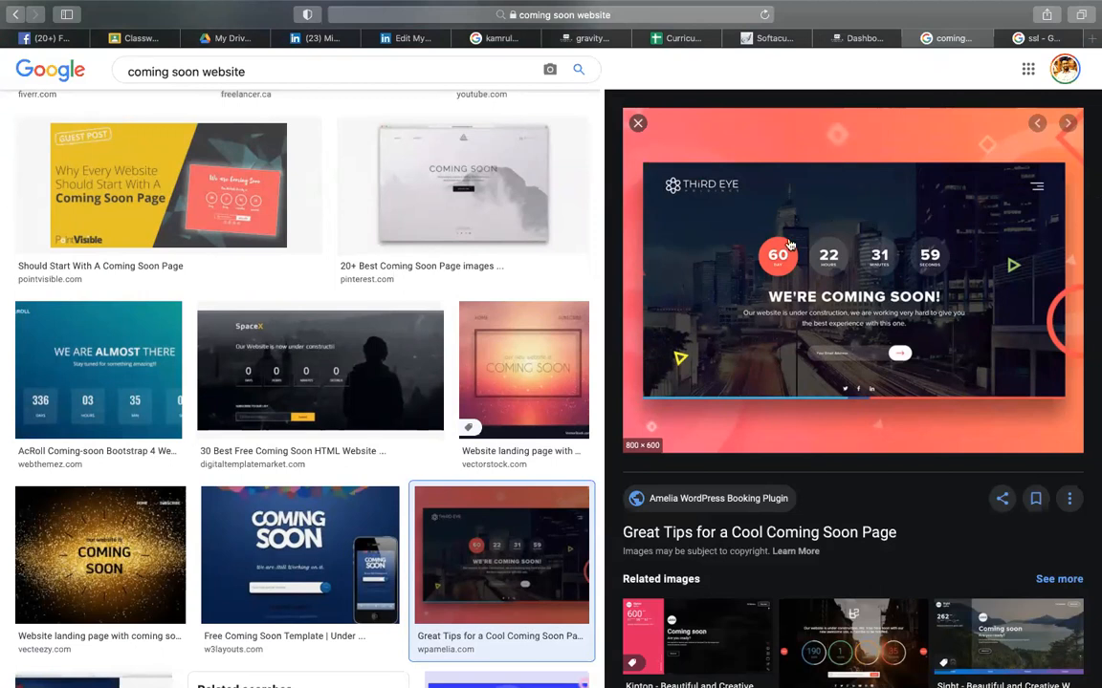
pyautogui.click(854, 40)
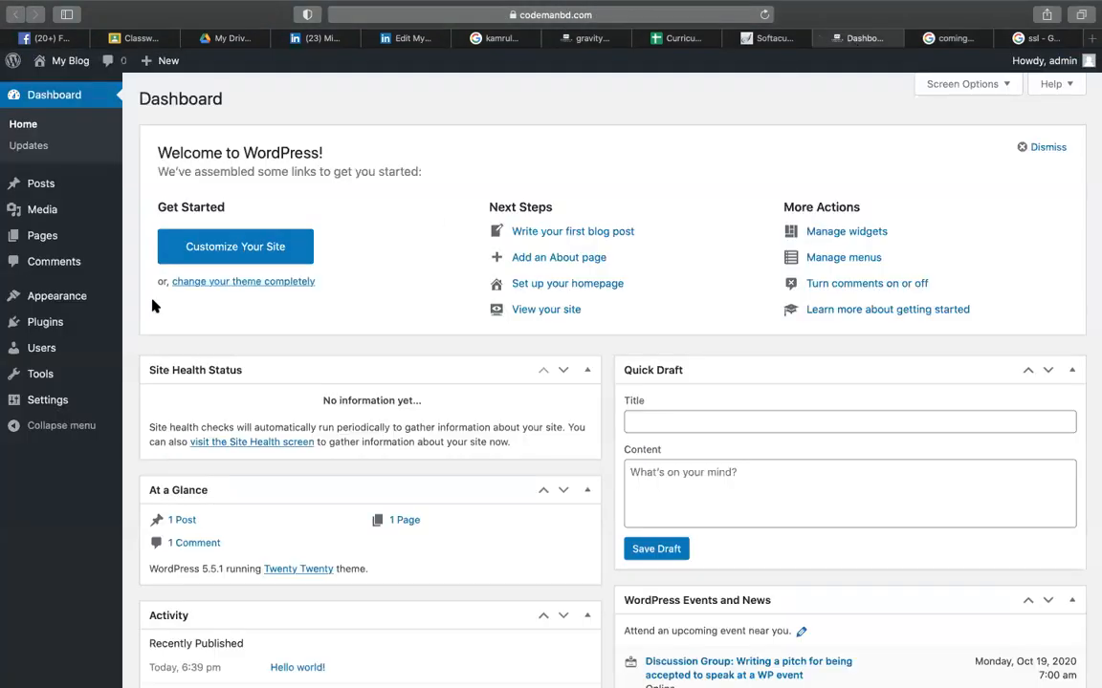
# - Open Plugins > Add New, reload the 403 Forbidden page, and go back to the dashboard
pyautogui.moveTo(64, 321)
pyautogui.click(159, 346)
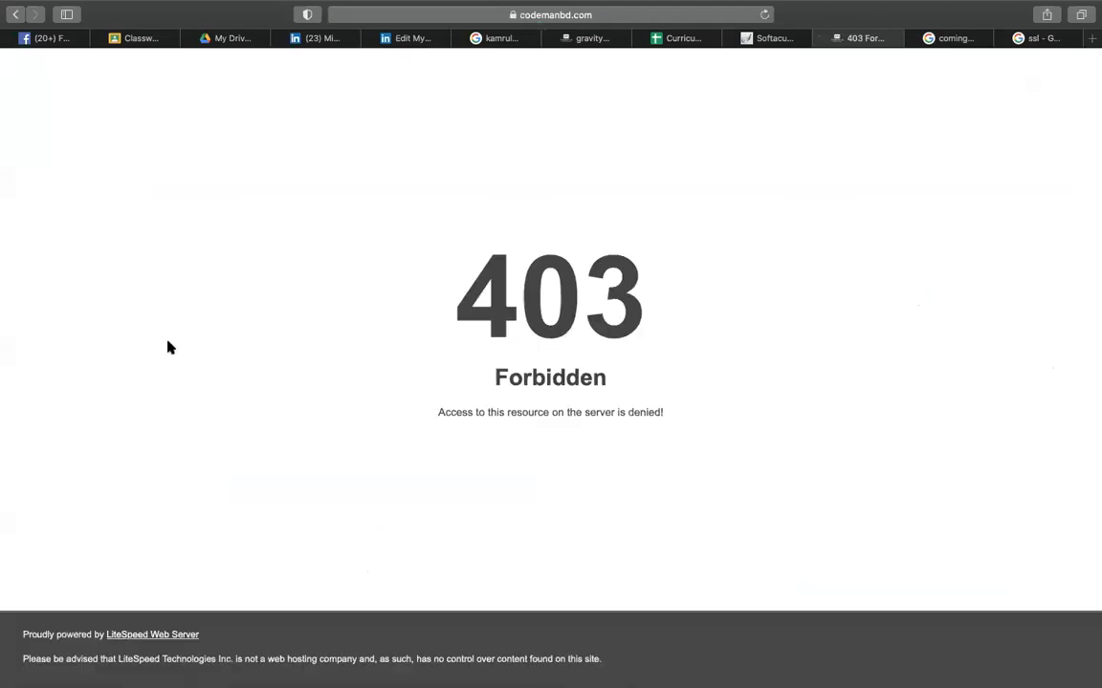
pyautogui.click(560, 16)
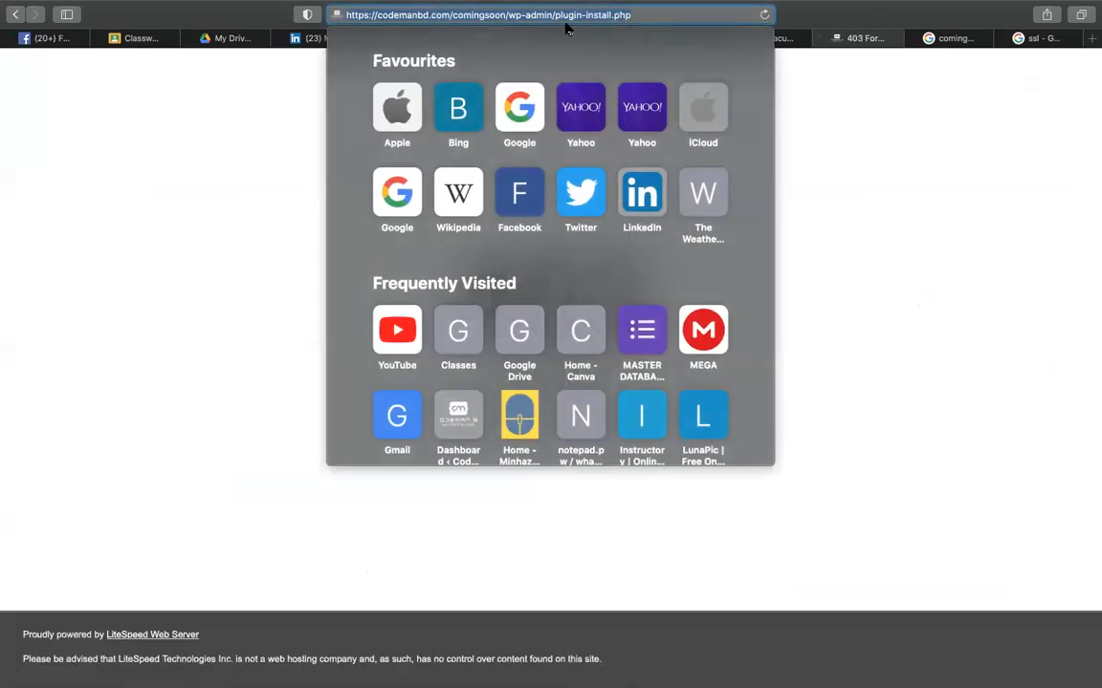
pyautogui.press('Return')
pyautogui.click(17, 16)
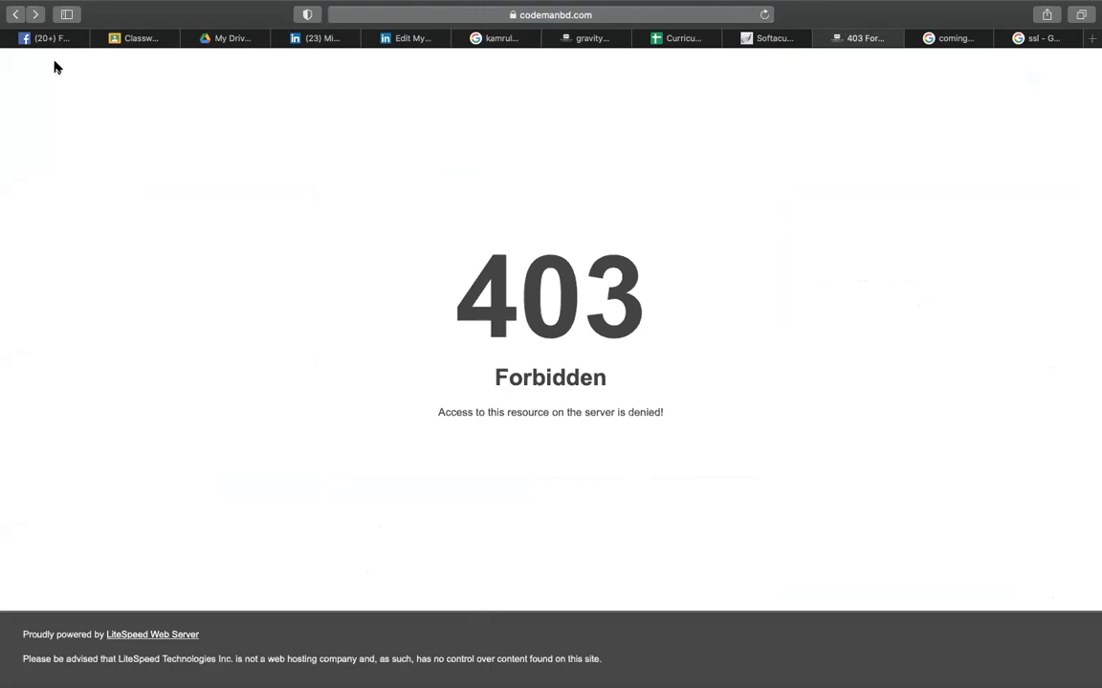
pyautogui.click(16, 14)
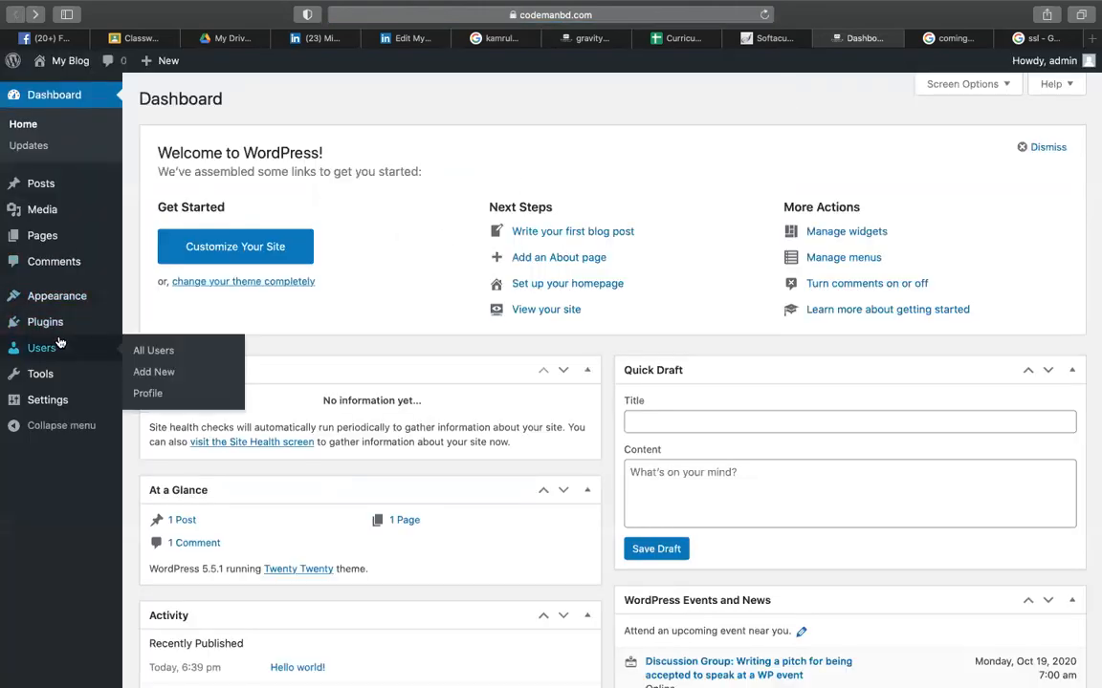
# - Retry Plugins > Add New, then show all open windows in Mission Control
pyautogui.moveTo(86, 325)
pyautogui.click(153, 346)
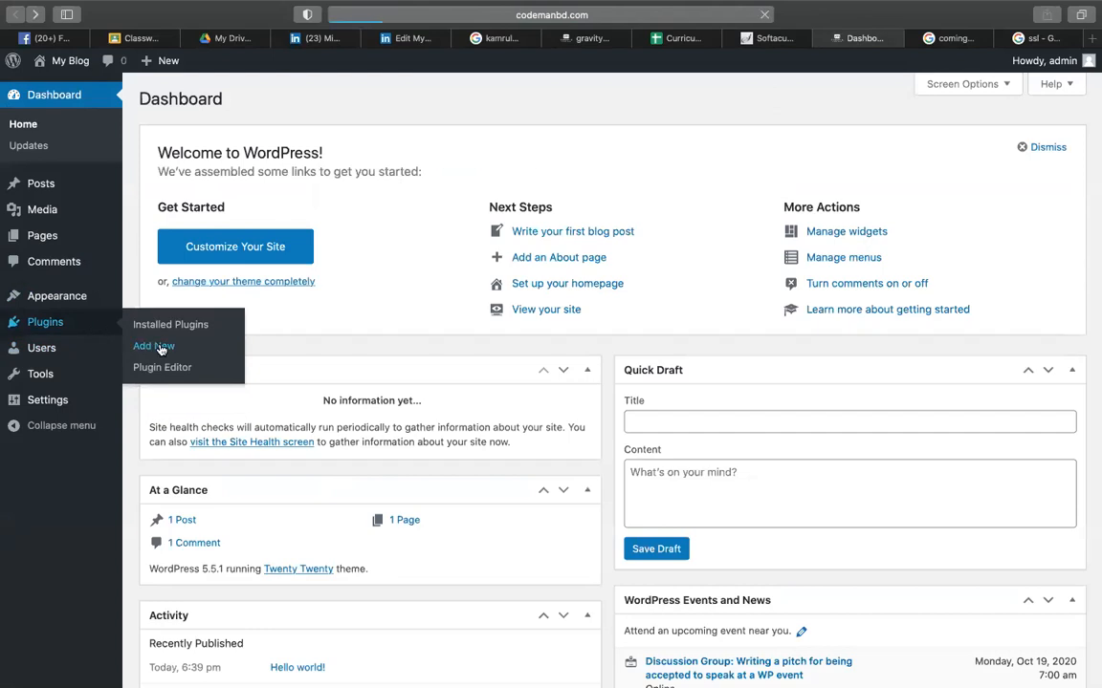
pyautogui.hotkey('ctrl', 'Up')
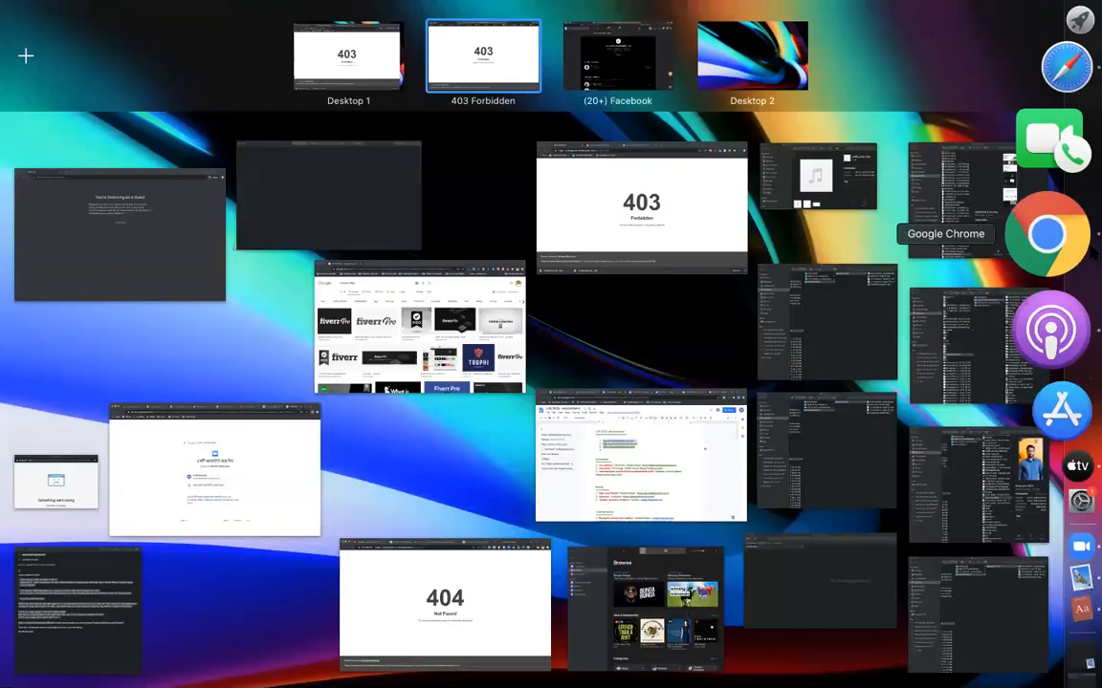
# - Switch to the Chrome window and remove the comingsoon subdomain from the address
pyautogui.click(595, 229)
pyautogui.doubleClick(602, 229)
pyautogui.click(360, 199)
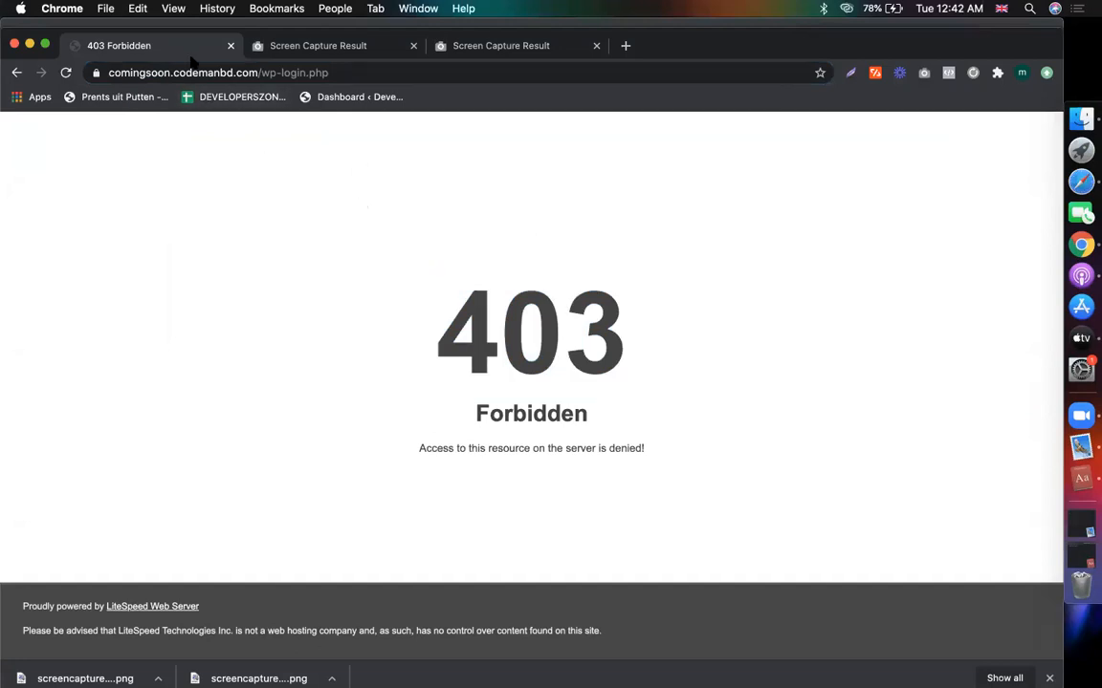
pyautogui.doubleClick(155, 67)
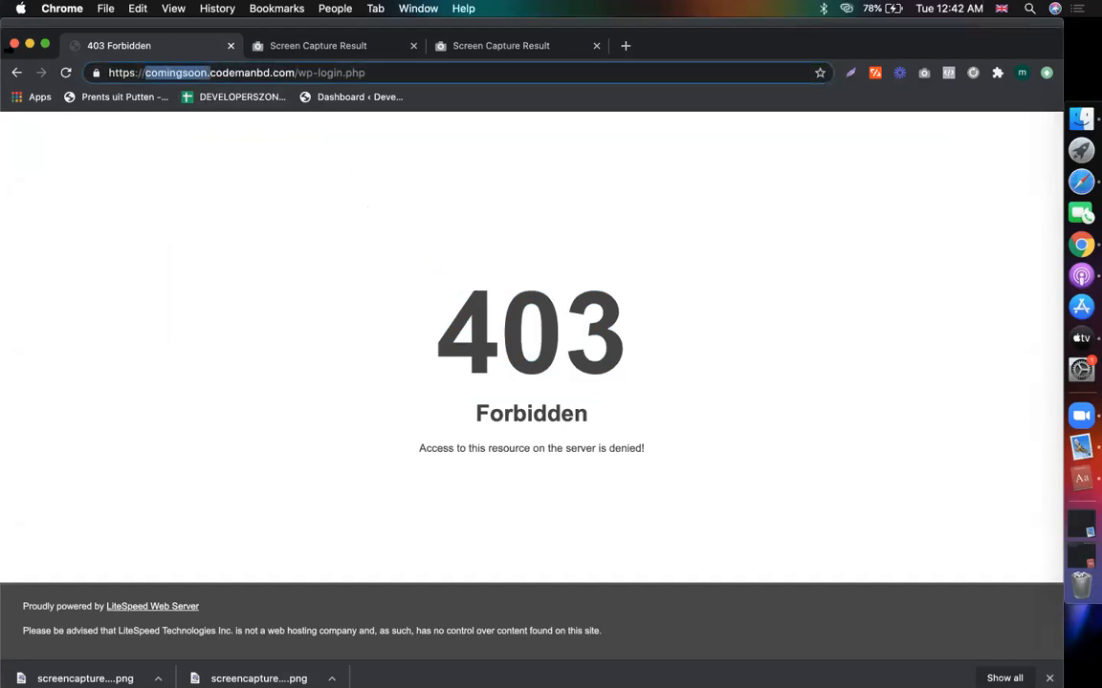
pyautogui.press('Delete')
pyautogui.press('Delete')
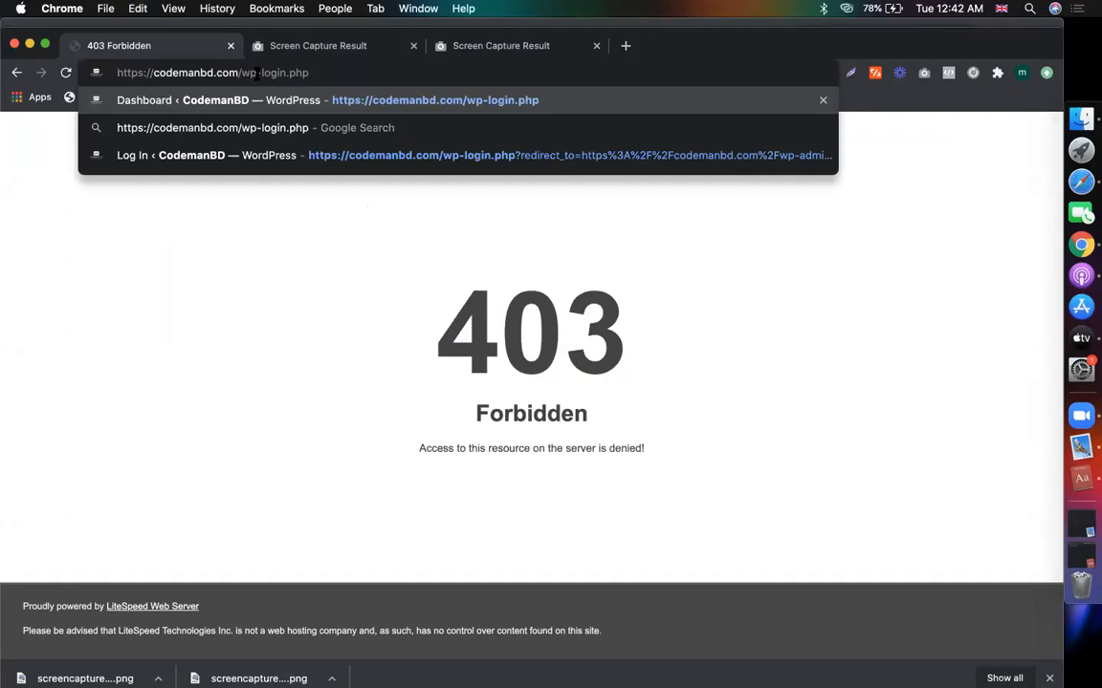
# - Change the address to codemanbd.com/comingsoon/wp-admin and load it
pyautogui.moveTo(240, 73); pyautogui.dragTo(647, 69)
pyautogui.write('comingsoon.')
pyautogui.press('BackSpace')
pyautogui.write('/wp-')
pyautogui.write('asd')
pyautogui.press('BackSpace')
pyautogui.press('BackSpace')
pyautogui.write('f')
pyautogui.press('BackSpace')
pyautogui.write('dmin')
pyautogui.press('Return')
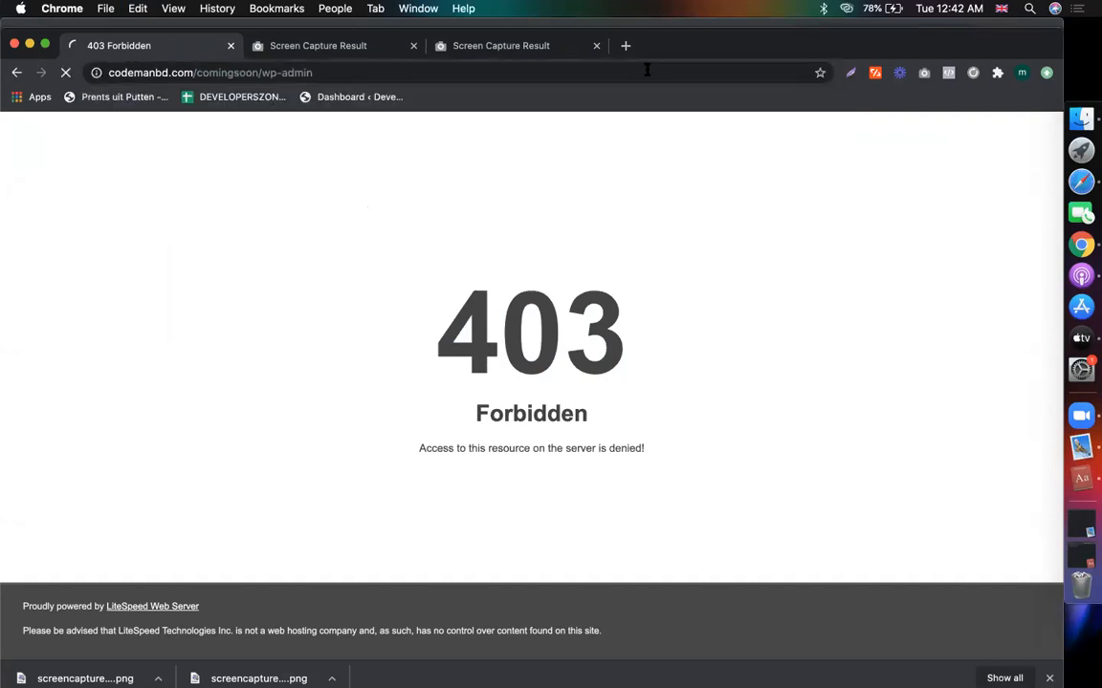
# - Replace the autofilled username on the login form with 'admin'
pyautogui.click(499, 69)
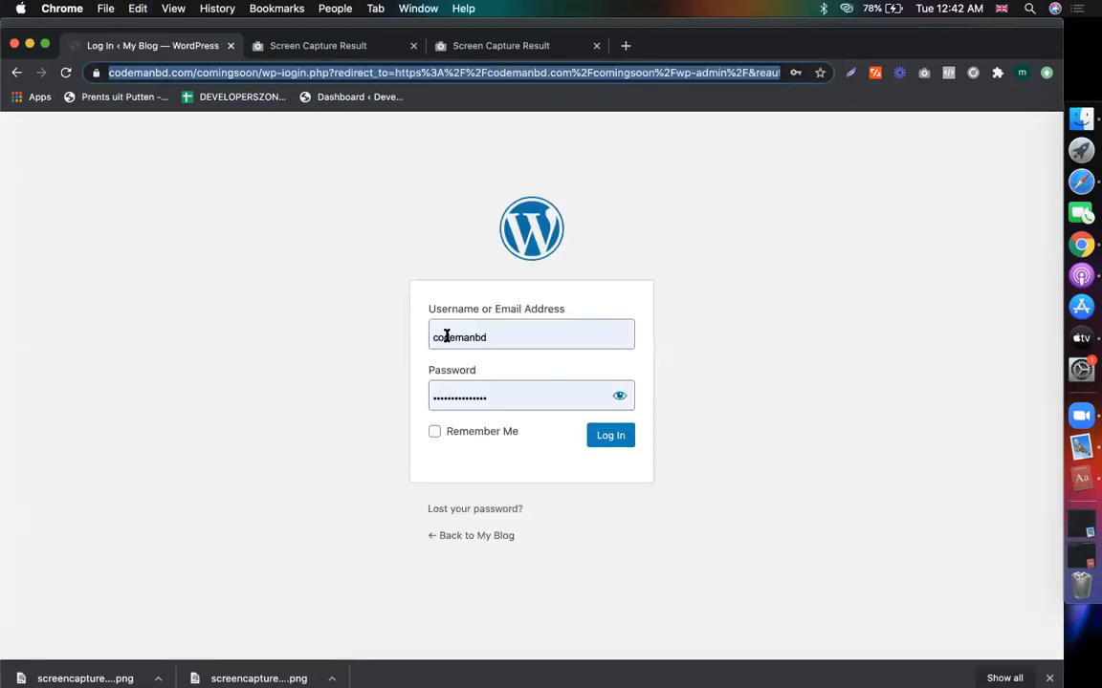
pyautogui.doubleClick(446, 336)
pyautogui.write('admin')
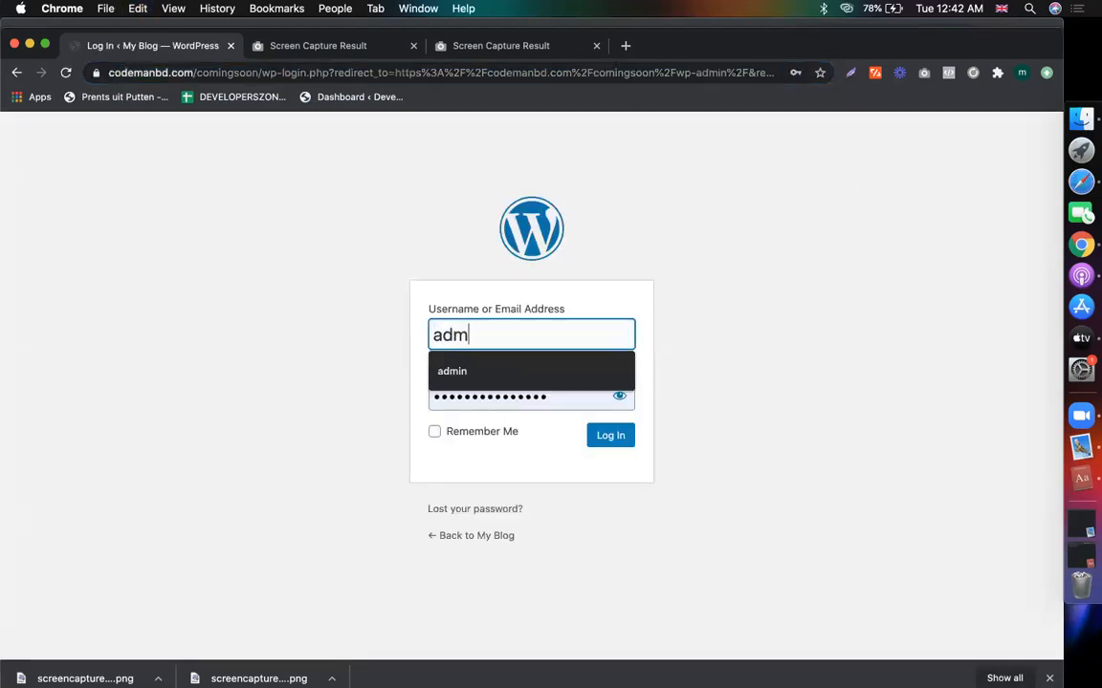
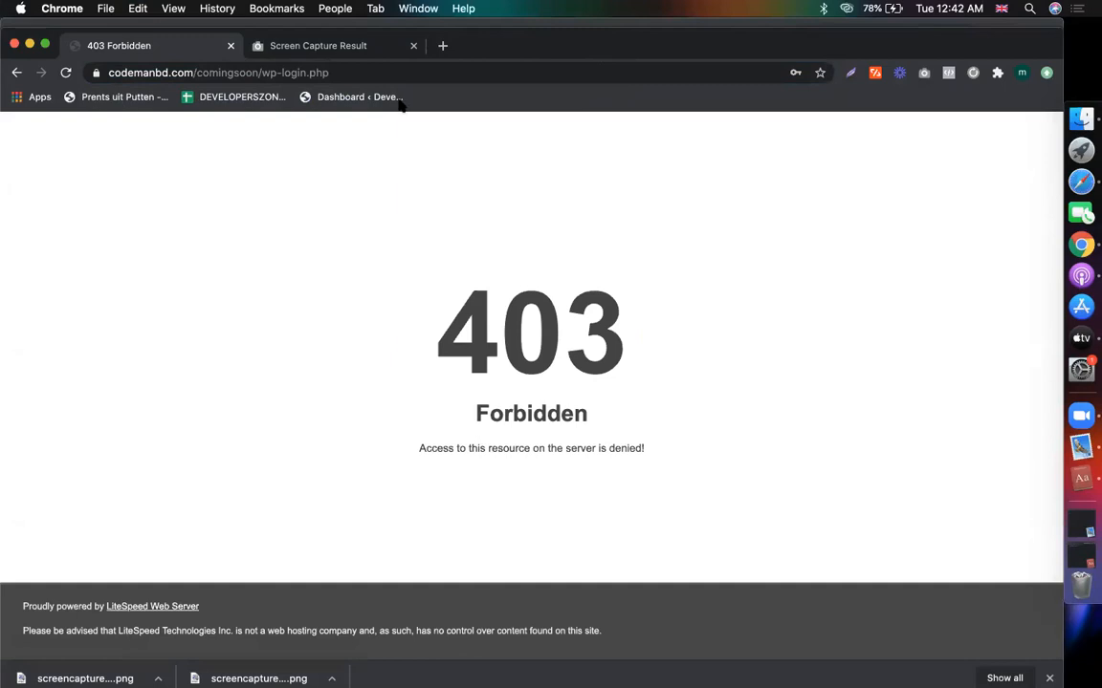
# - Close the leftover 'Screen Capture Result' tab and select the current page URL
pyautogui.click(413, 45)
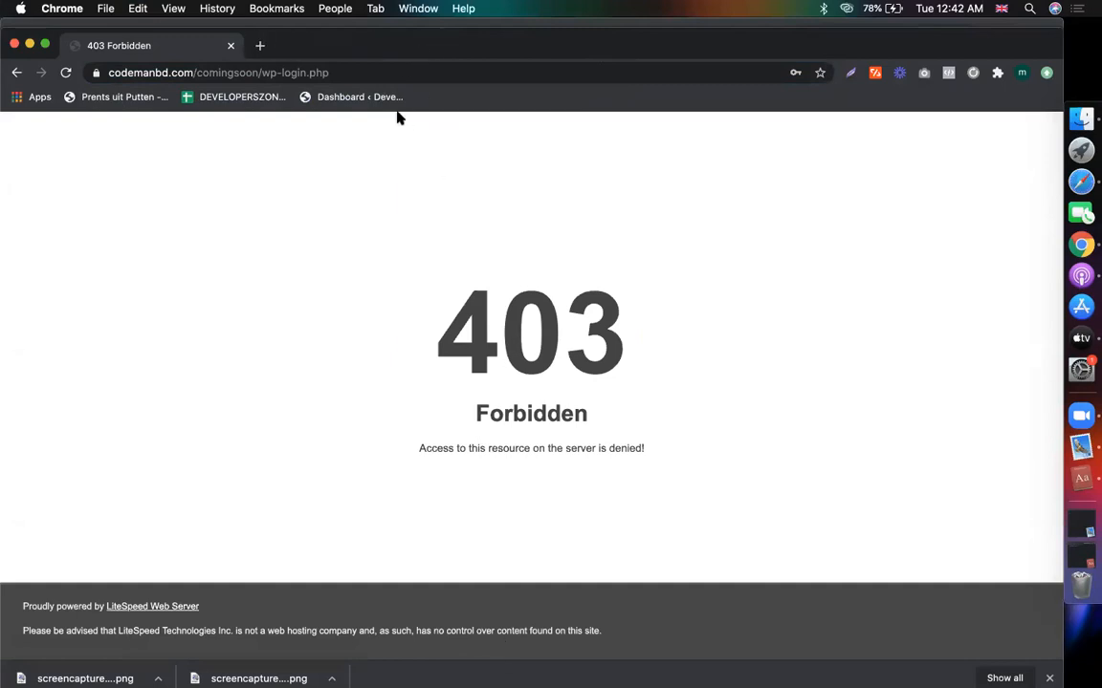
pyautogui.click(223, 75)
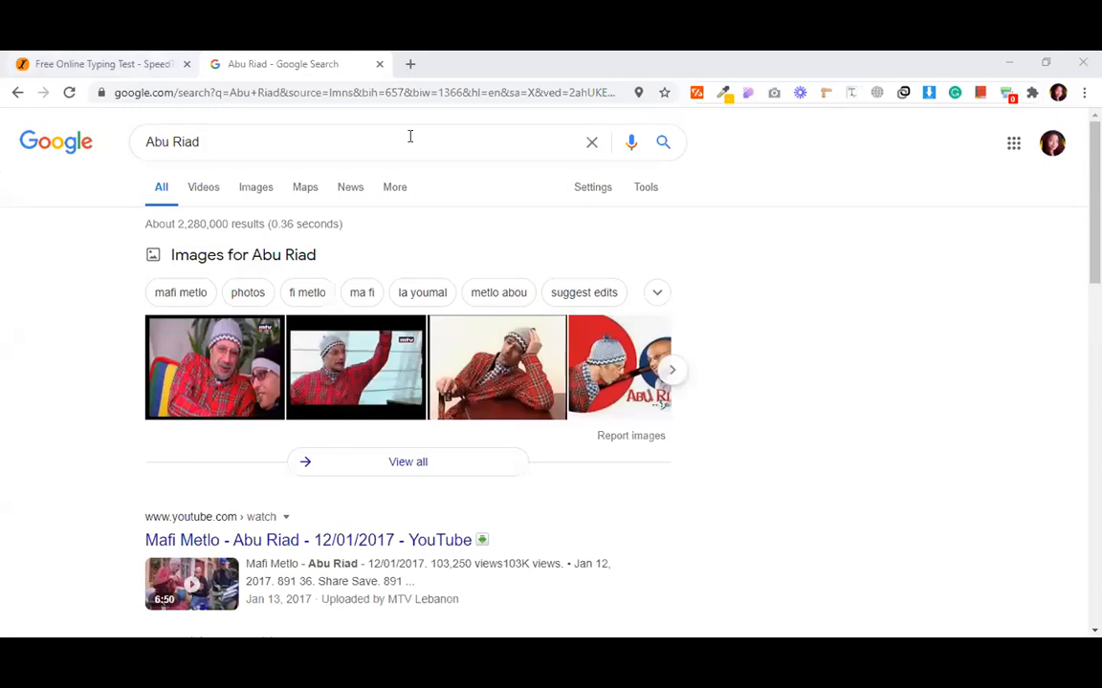
# - Replace the old search tab with a new tab loading codemanbd.com/comingsoon/wp-admin
pyautogui.hotkey('ctrl', 't')
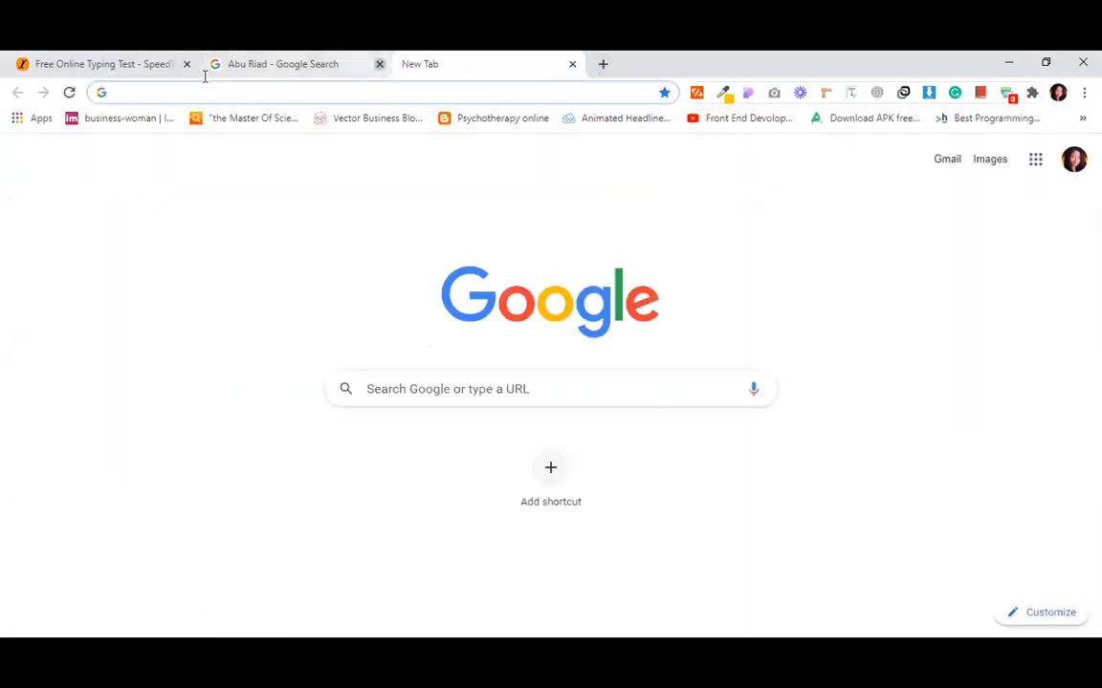
pyautogui.middleClick(210, 69)
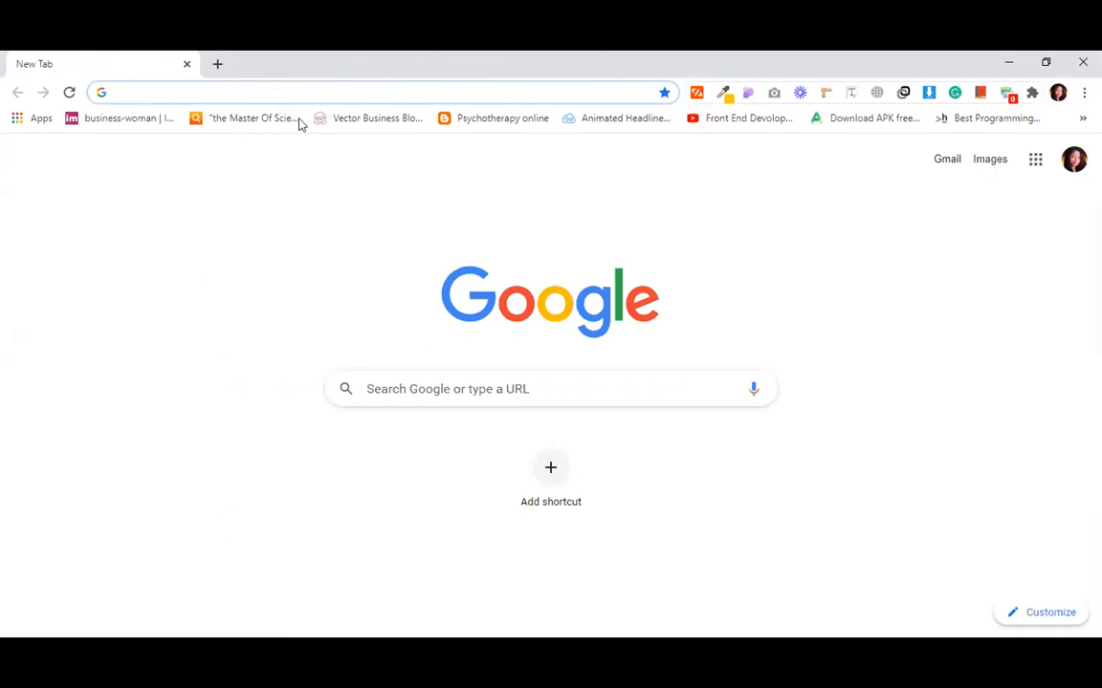
pyautogui.write('codemanbd.com')
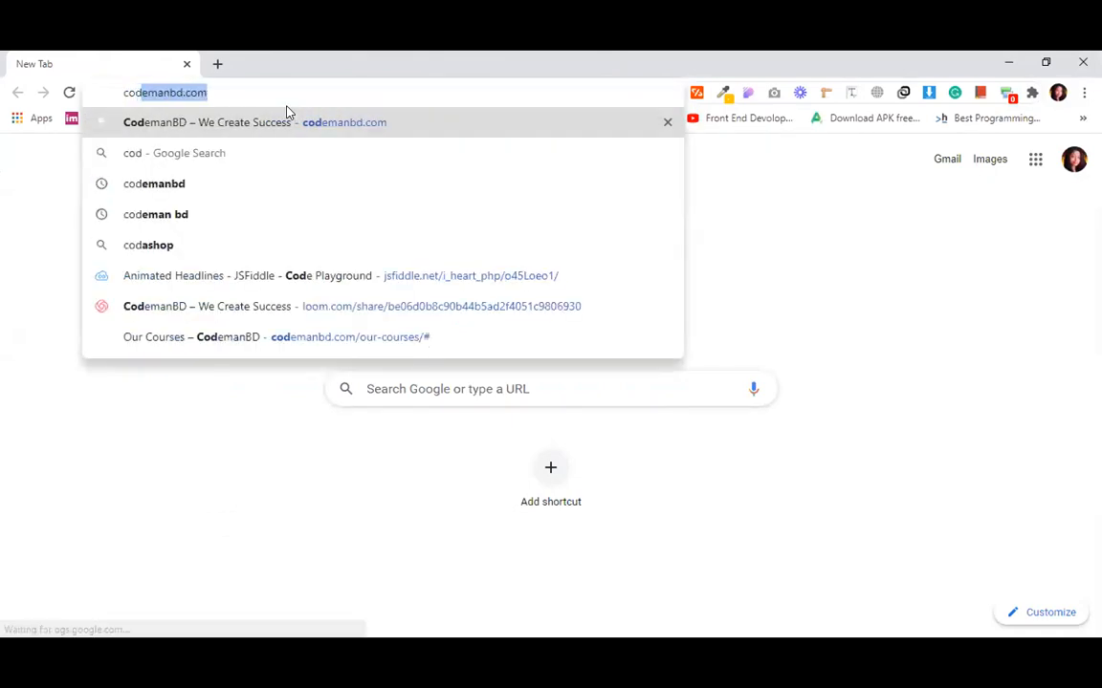
pyautogui.press('Up')
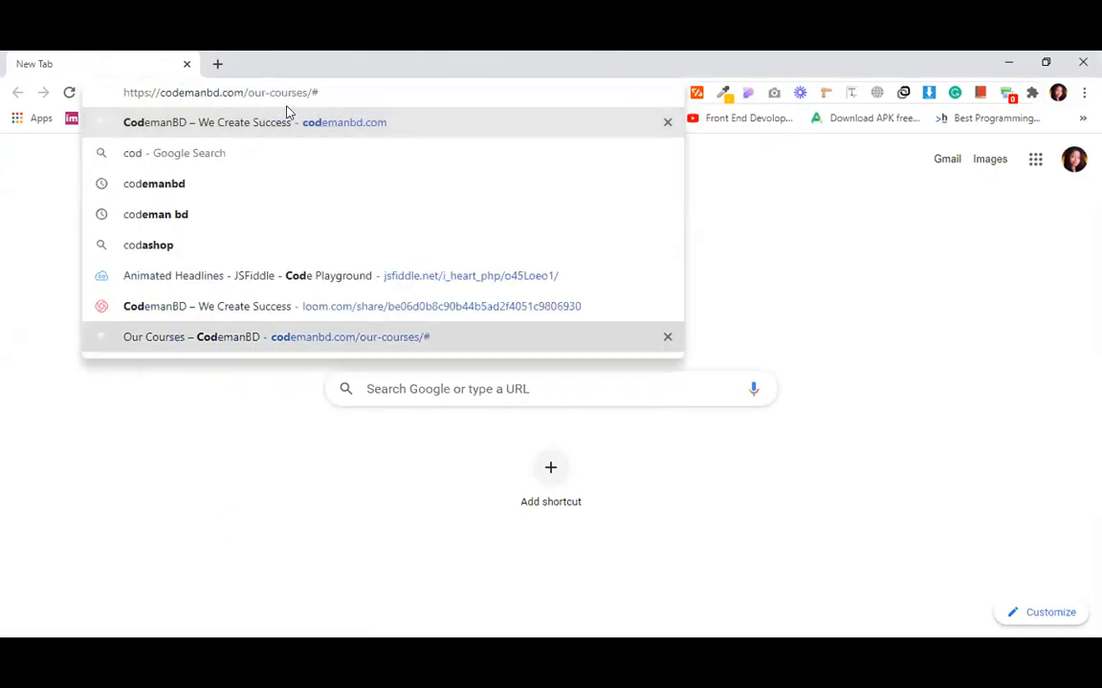
pyautogui.write('===')
pyautogui.press('BackSpace')
pyautogui.press('BackSpace')
pyautogui.press('BackSpace')
pyautogui.press('BackSpace')
pyautogui.press('BackSpace')
pyautogui.press('BackSpace')
pyautogui.press('BackSpace')
pyautogui.press('BackSpace')
pyautogui.press('BackSpace')
pyautogui.press('BackSpace')
pyautogui.press('BackSpace')
pyautogui.press('BackSpace')
pyautogui.press('BackSpace')
pyautogui.press('BackSpace')
pyautogui.press('BackSpace')
pyautogui.press('BackSpace')
pyautogui.write('comingsoon/wp-admin')
pyautogui.press('Return')
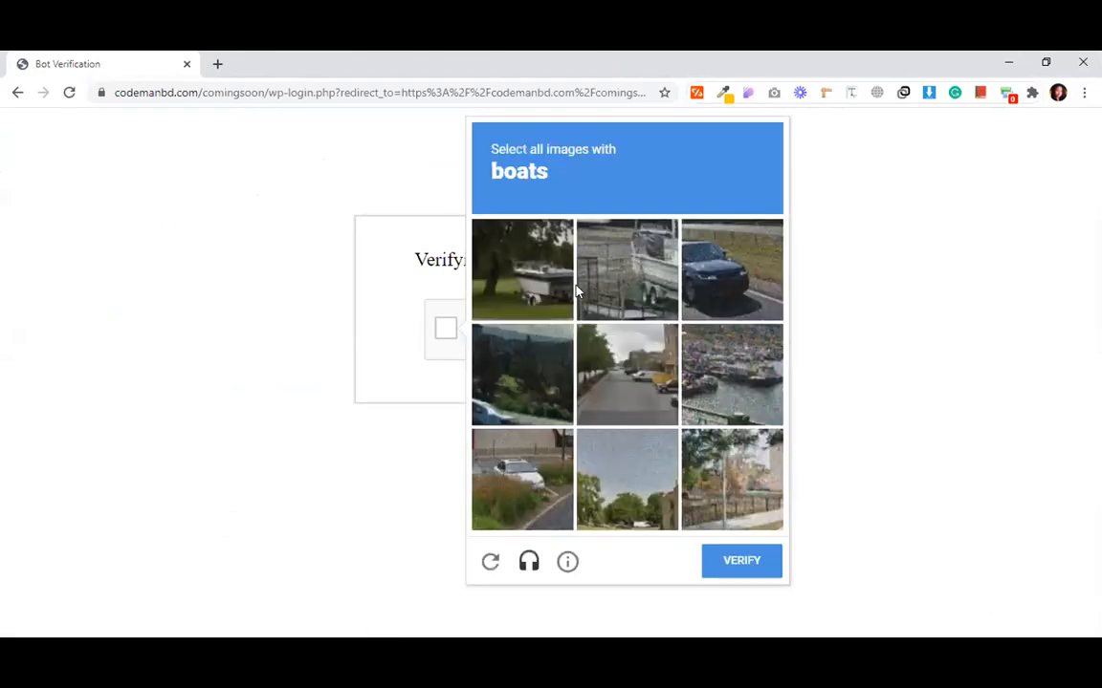
# - Pass the boats image CAPTCHA to reach the WordPress login page
pyautogui.click(545, 285)
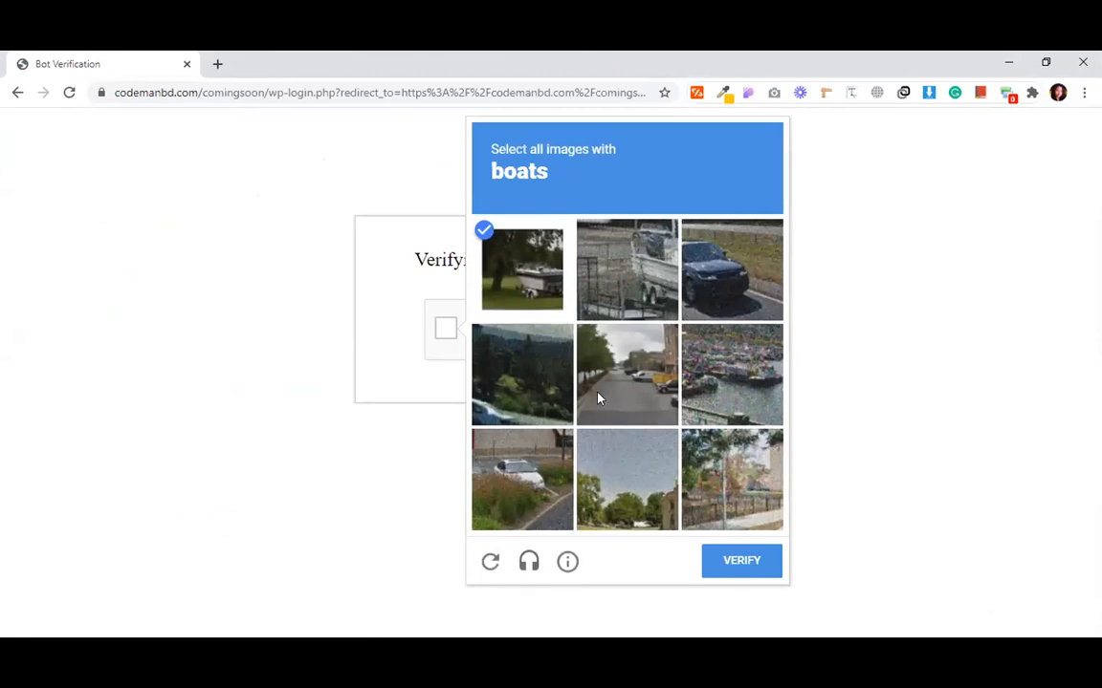
pyautogui.click(733, 396)
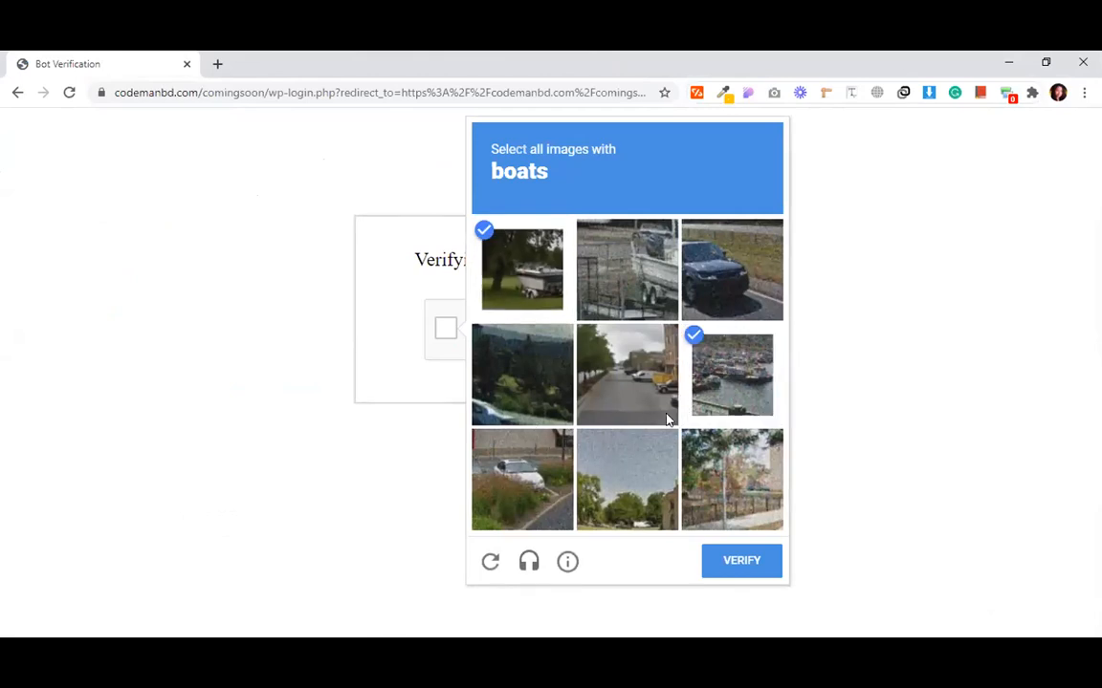
pyautogui.click(717, 382)
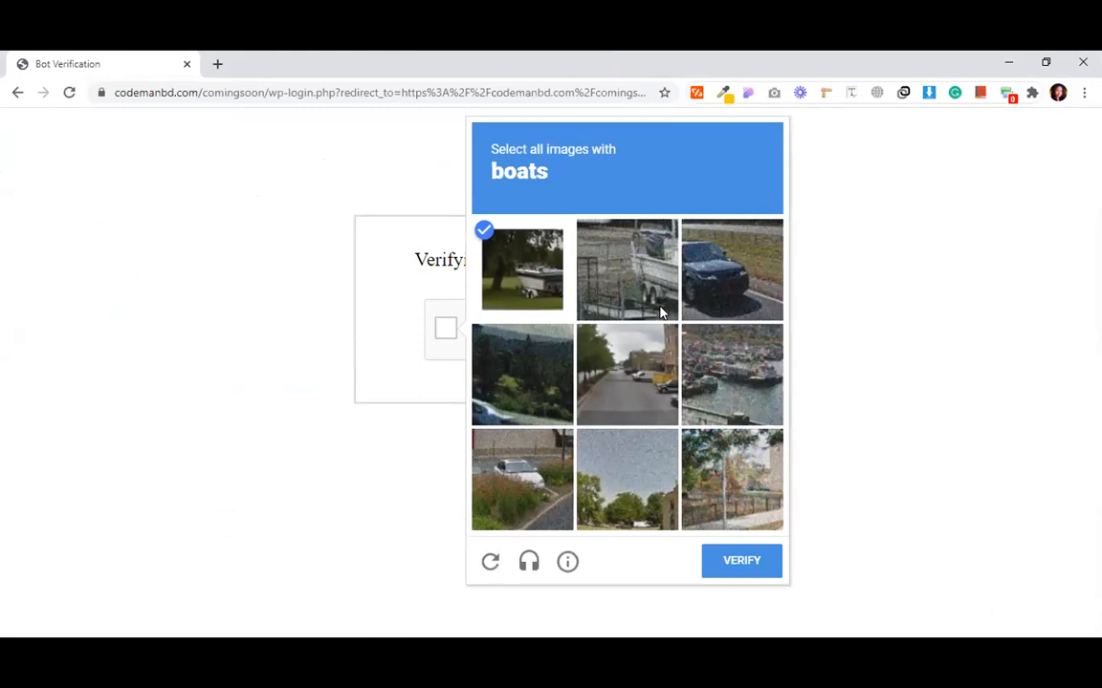
pyautogui.click(658, 306)
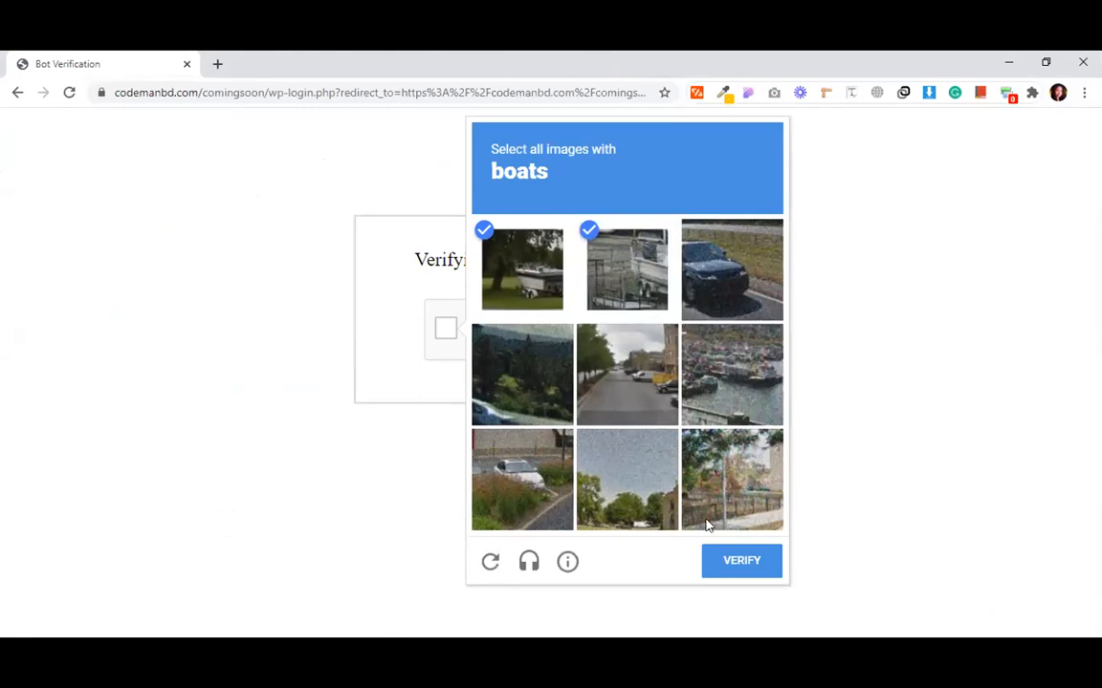
pyautogui.click(712, 387)
pyautogui.click(733, 565)
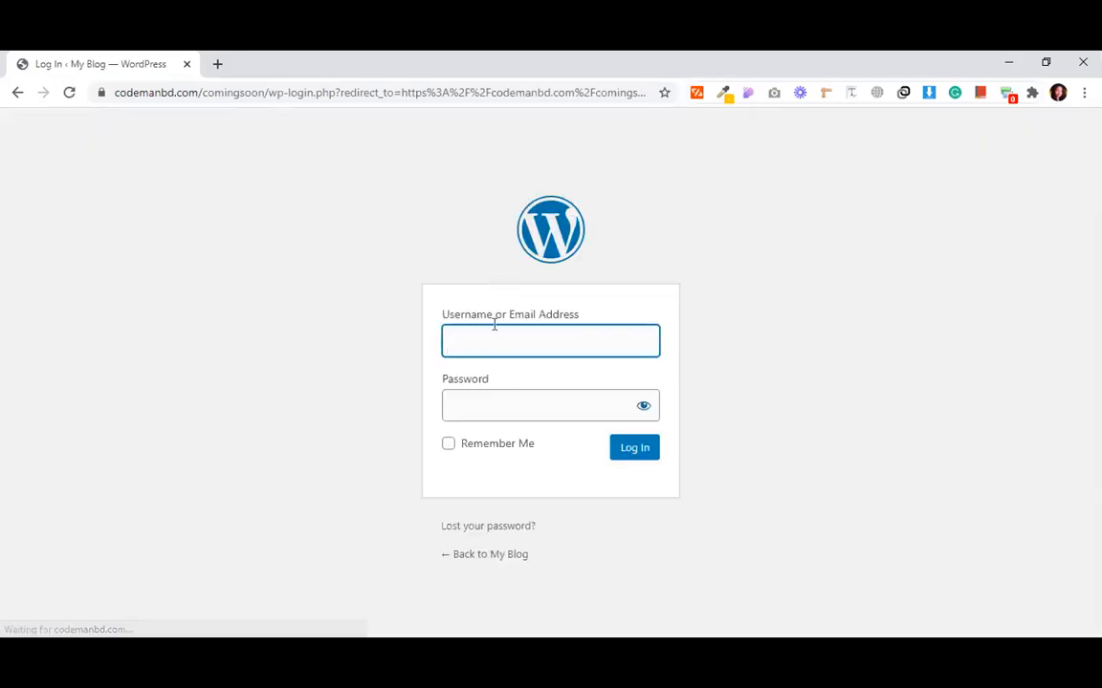
# - Log in as admin with the site password, decline saving it, and open Plugins > Add New
pyautogui.write('admin')
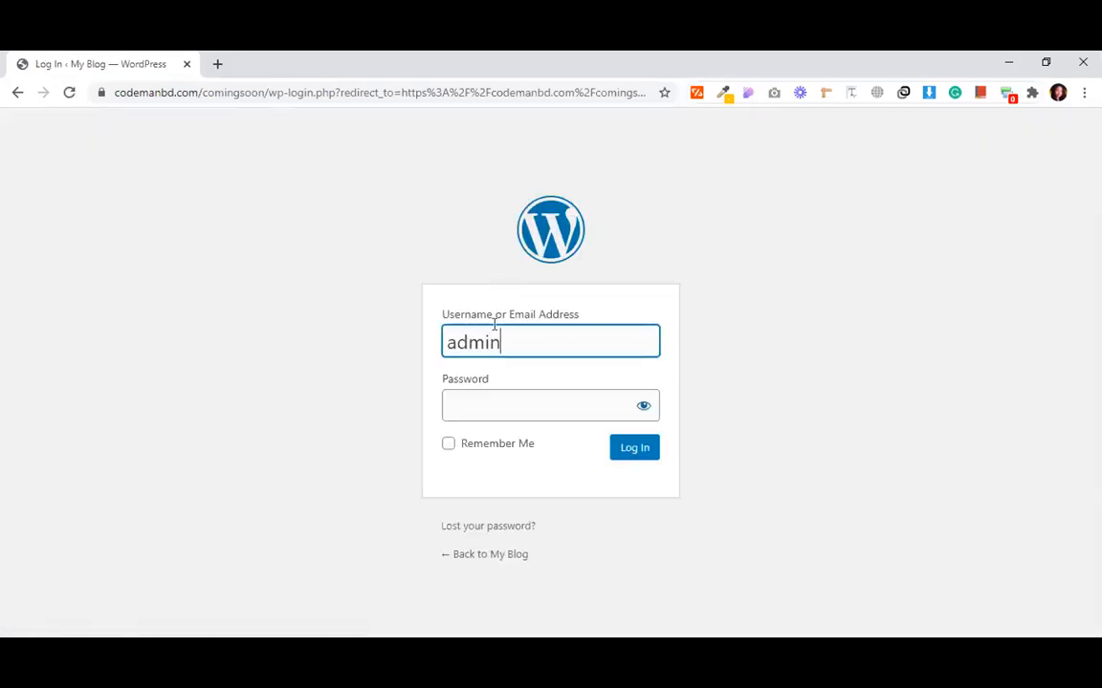
pyautogui.click(497, 406)
pyautogui.write('1234')
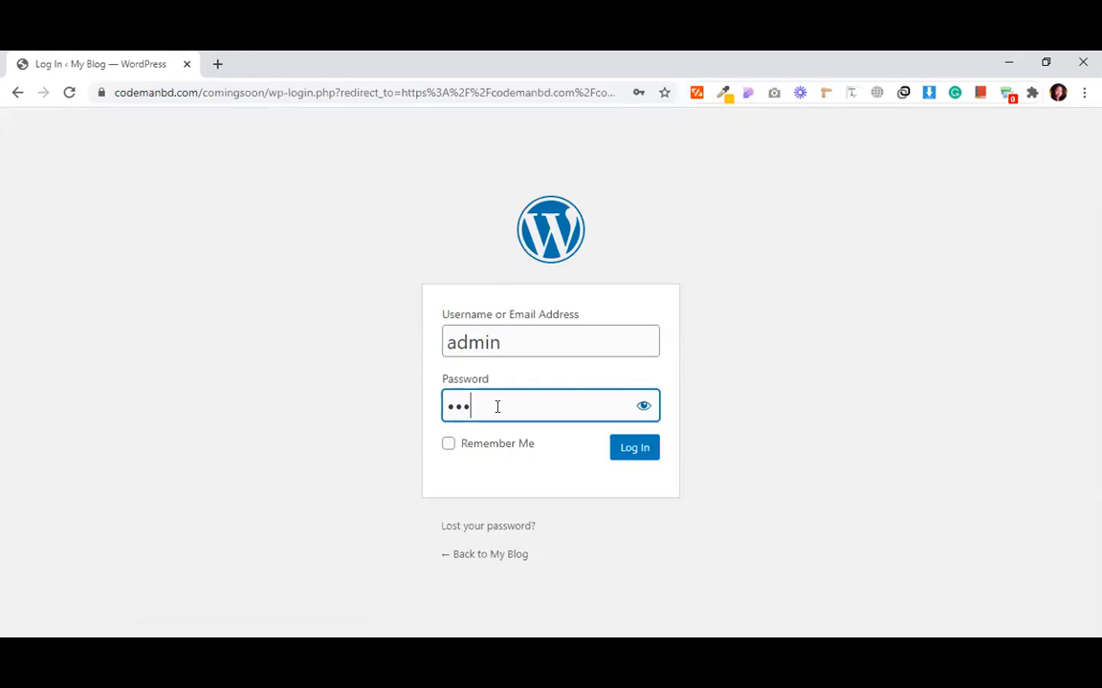
pyautogui.click(618, 451)
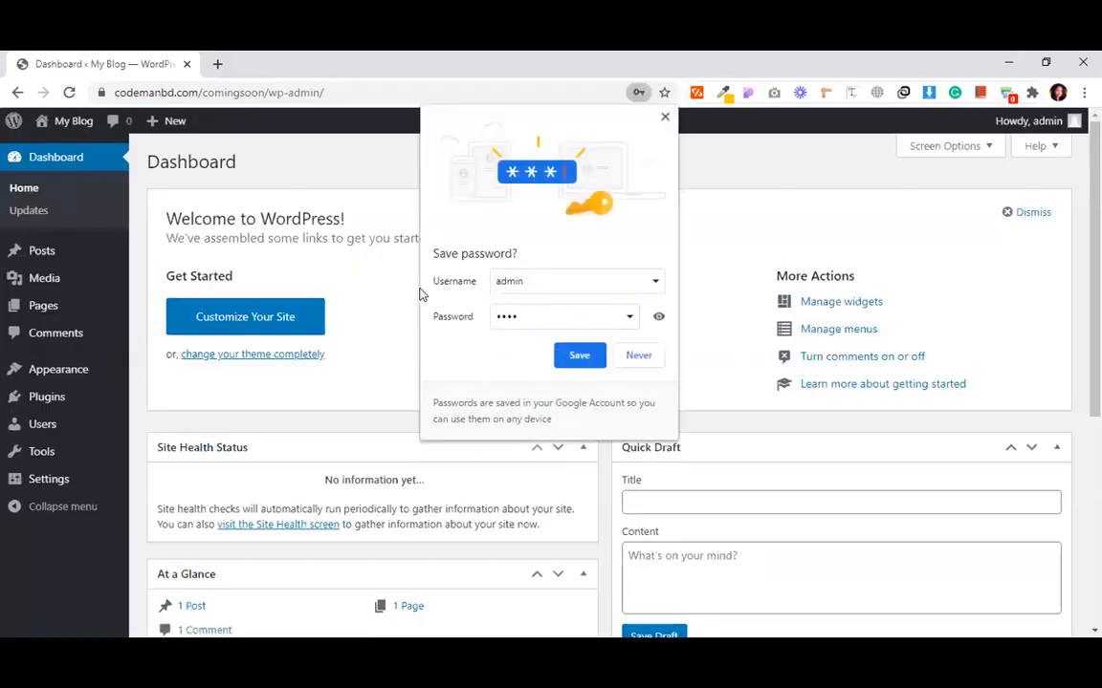
pyautogui.click(639, 357)
pyautogui.moveTo(46, 397)
pyautogui.click(151, 424)
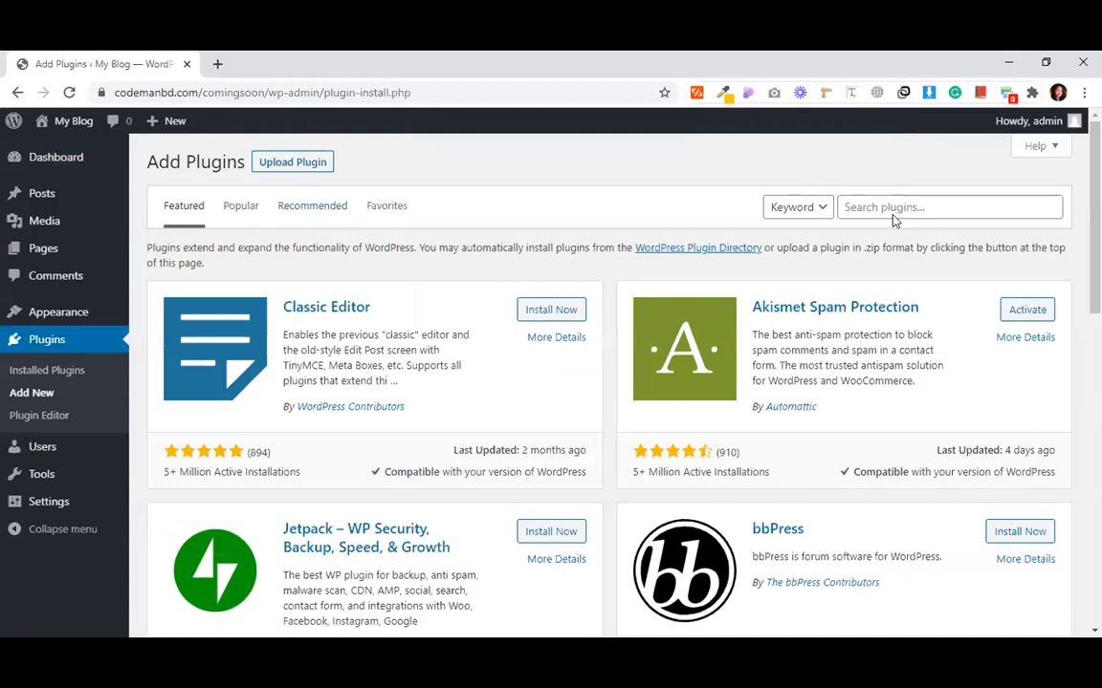
# - Search plugins for 'coming soon', then install and activate Site Offline Or Coming Soon
pyautogui.click(861, 204)
pyautogui.write('comming s')
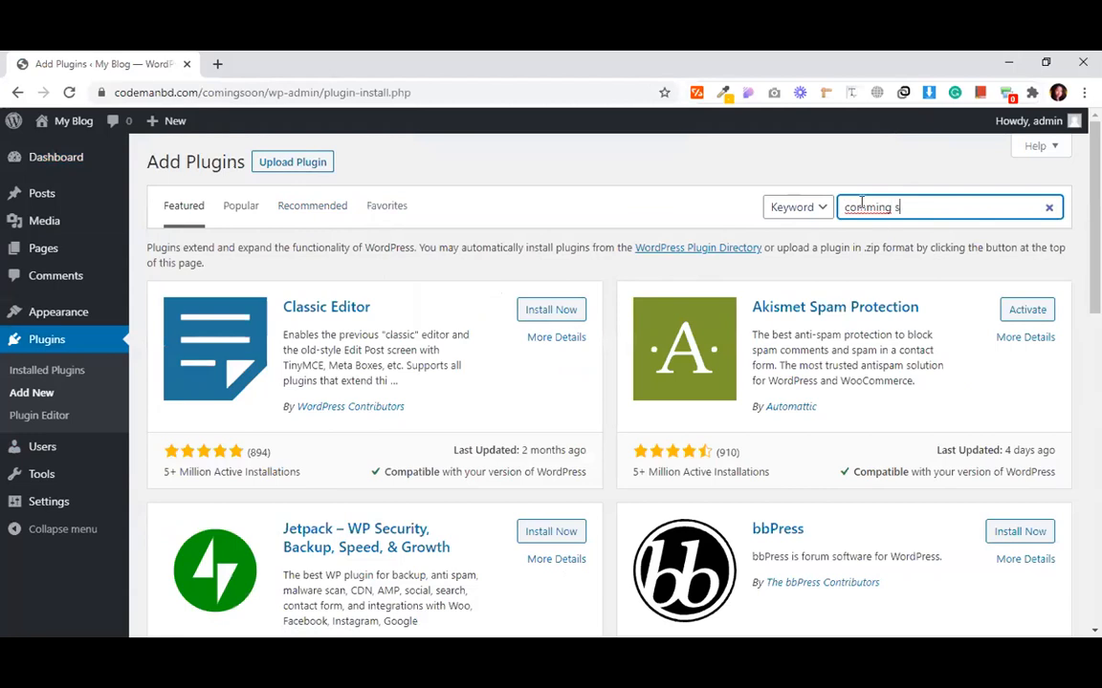
pyautogui.press('BackSpace')
pyautogui.press('BackSpace')
pyautogui.press('BackSpace')
pyautogui.press('BackSpace')
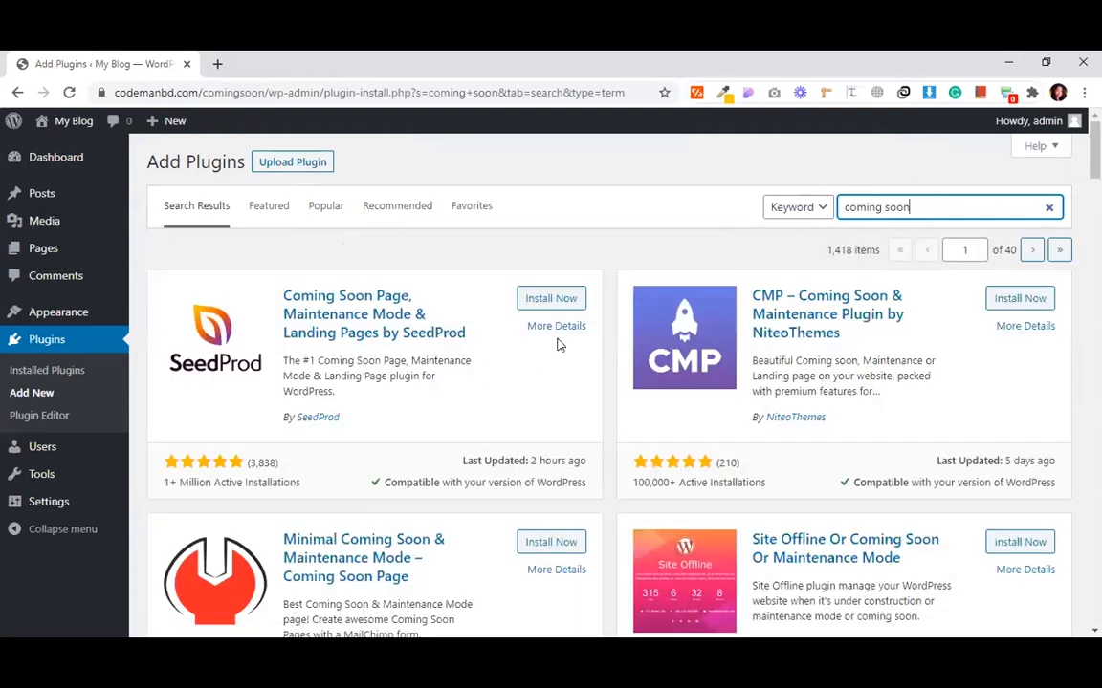
pyautogui.scroll(-2, 521, 383)
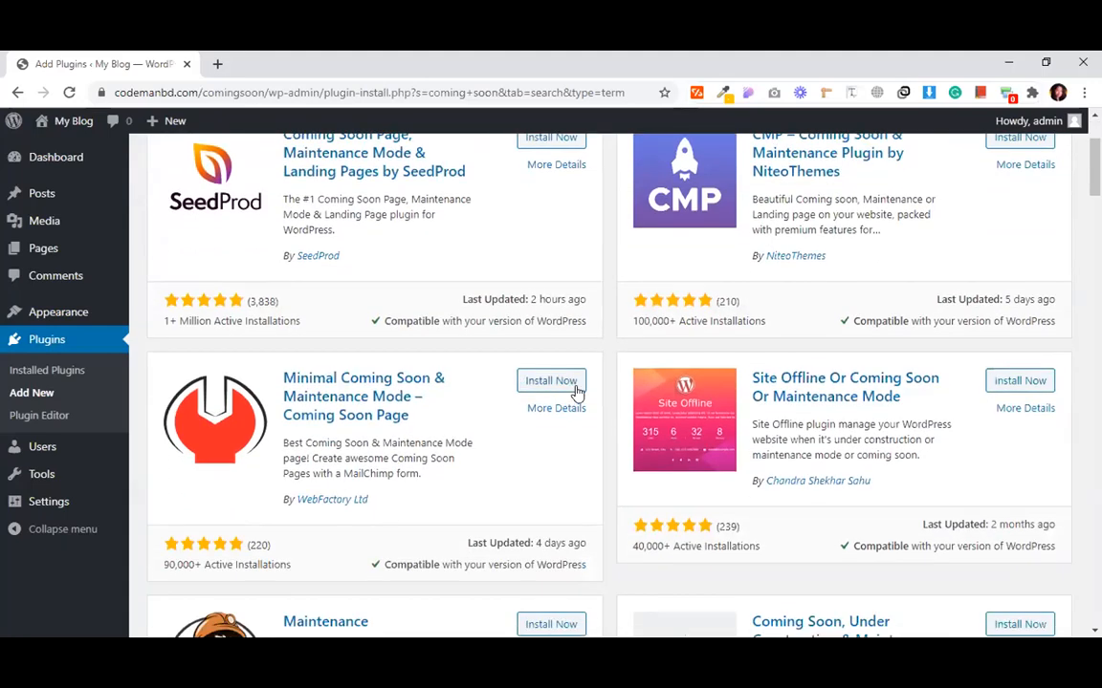
pyautogui.click(994, 385)
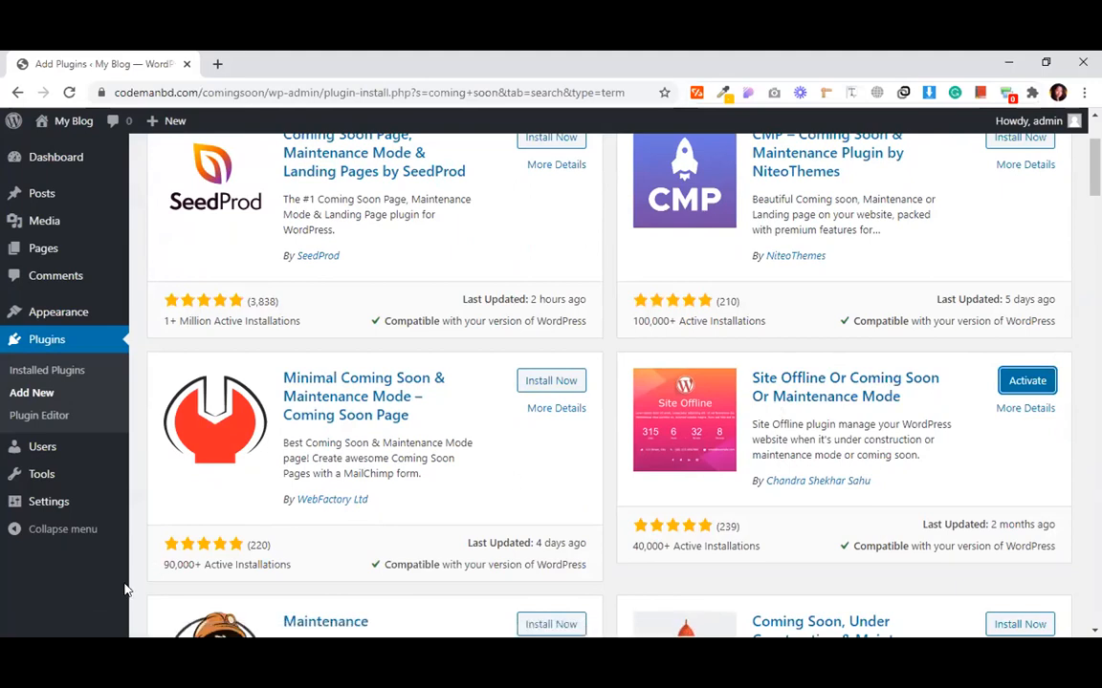
pyautogui.click(1032, 383)
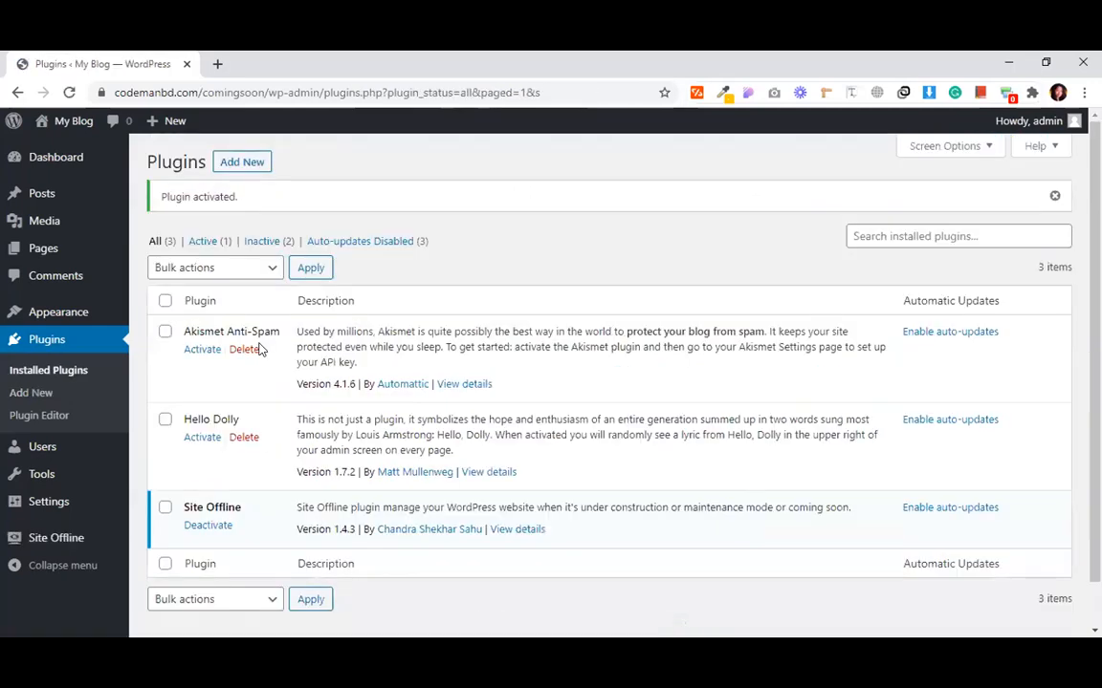
# - Open the Site Offline plugin settings and enable Site Offline Mode
pyautogui.moveTo(54, 167)
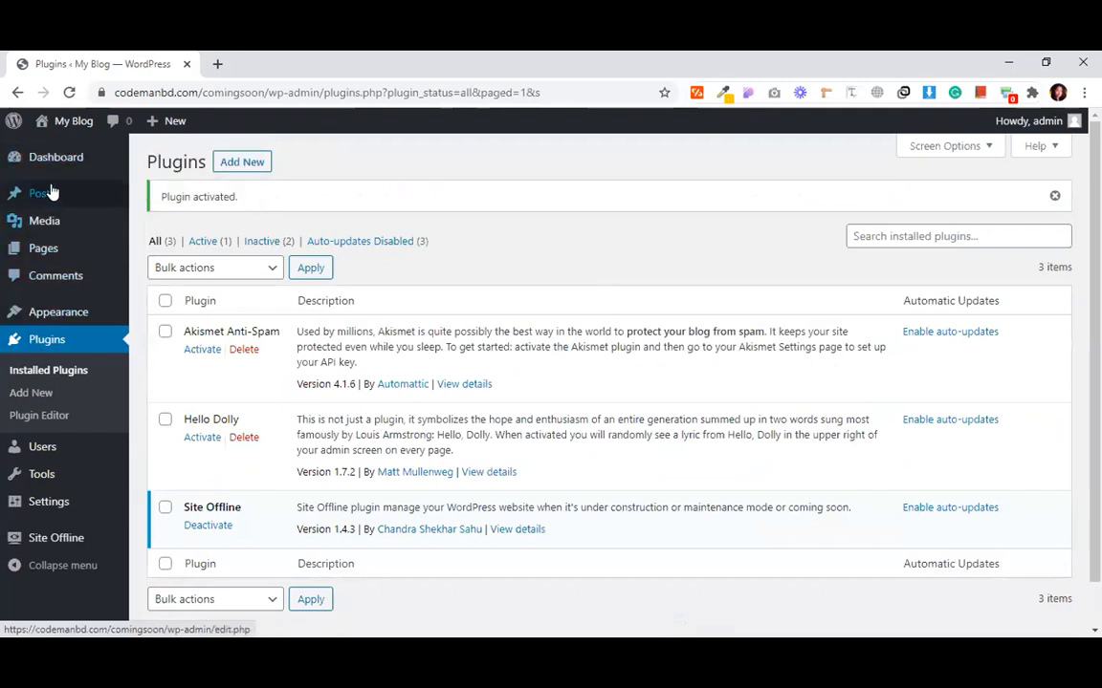
pyautogui.click(55, 166)
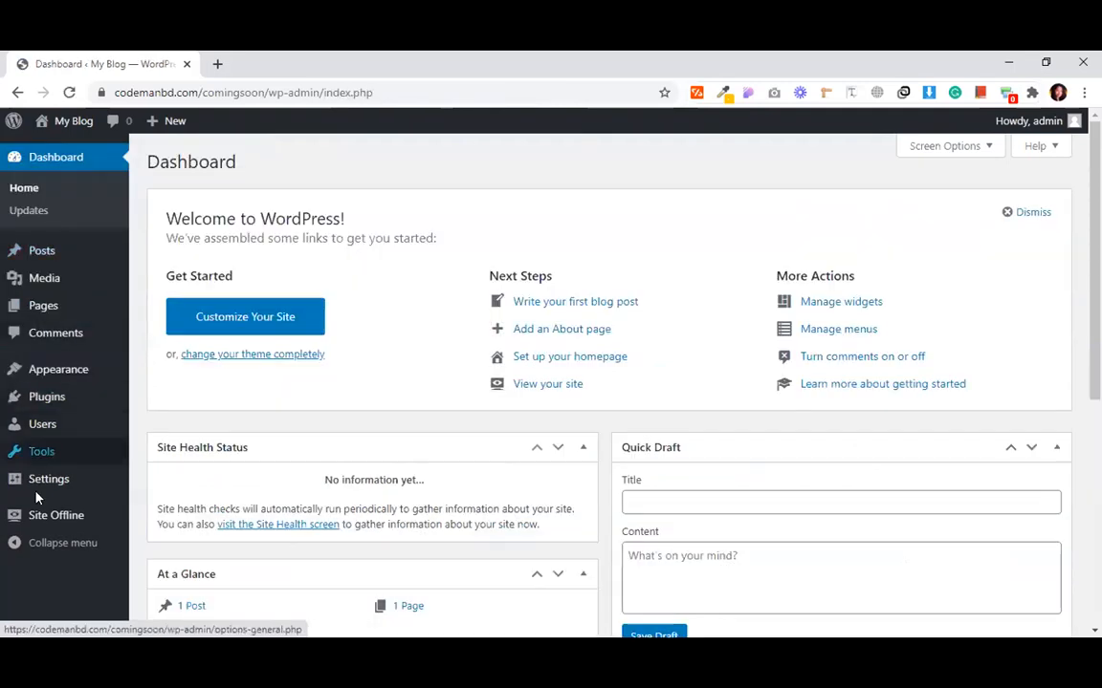
pyautogui.click(47, 523)
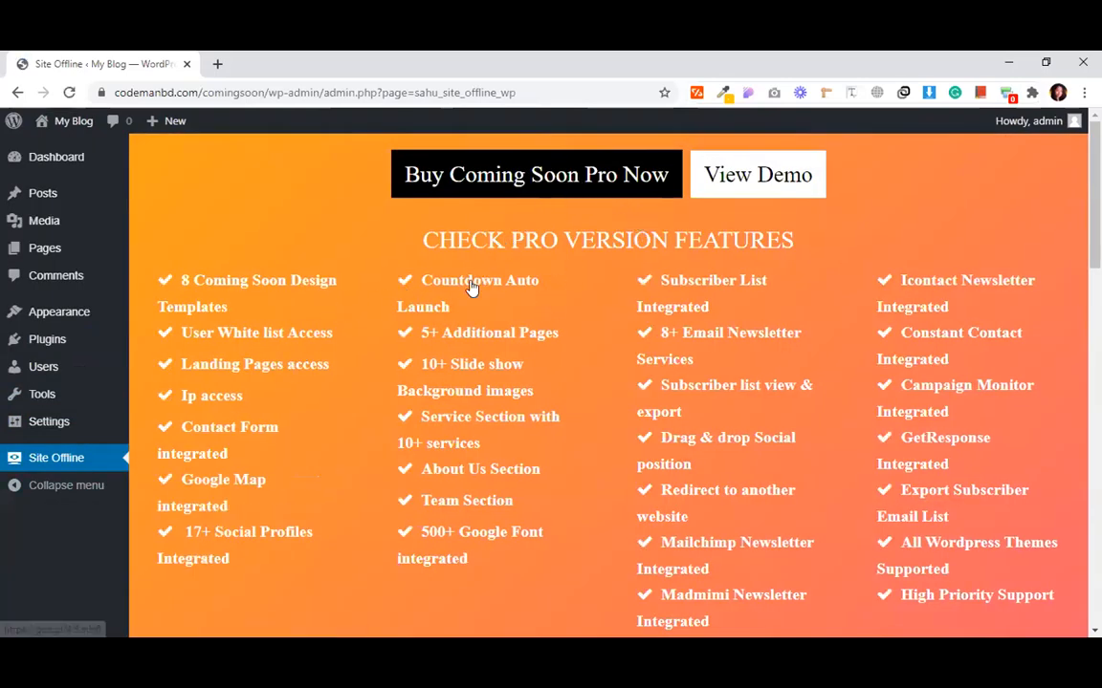
pyautogui.scroll(-5, 539, 327)
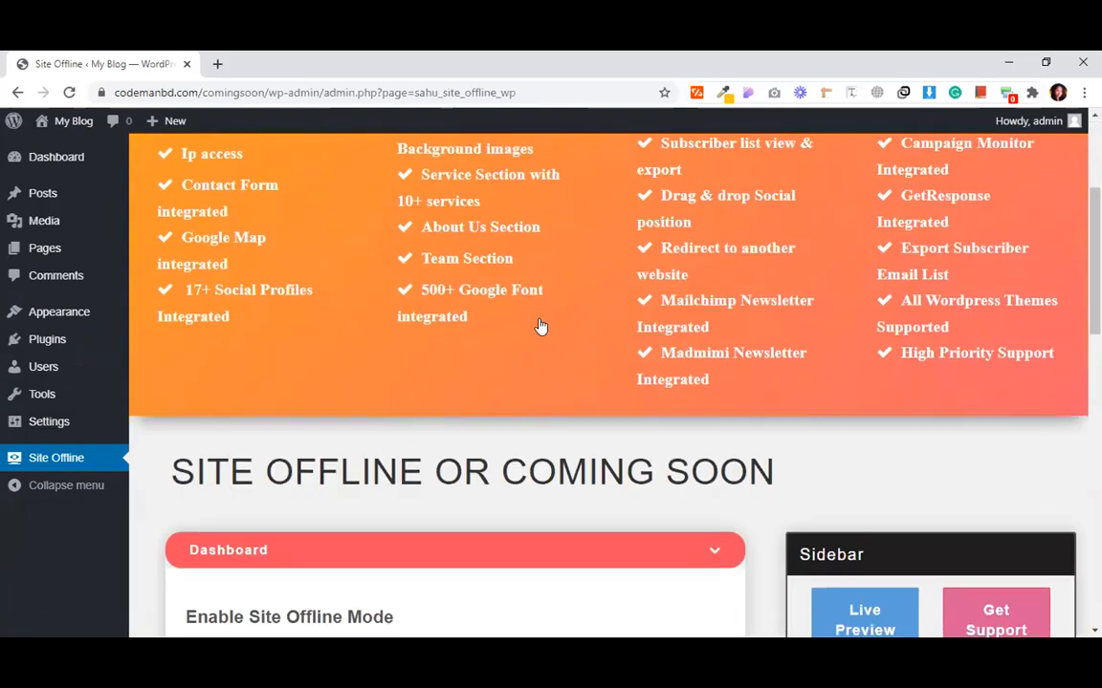
pyautogui.scroll(-2, 454, 406)
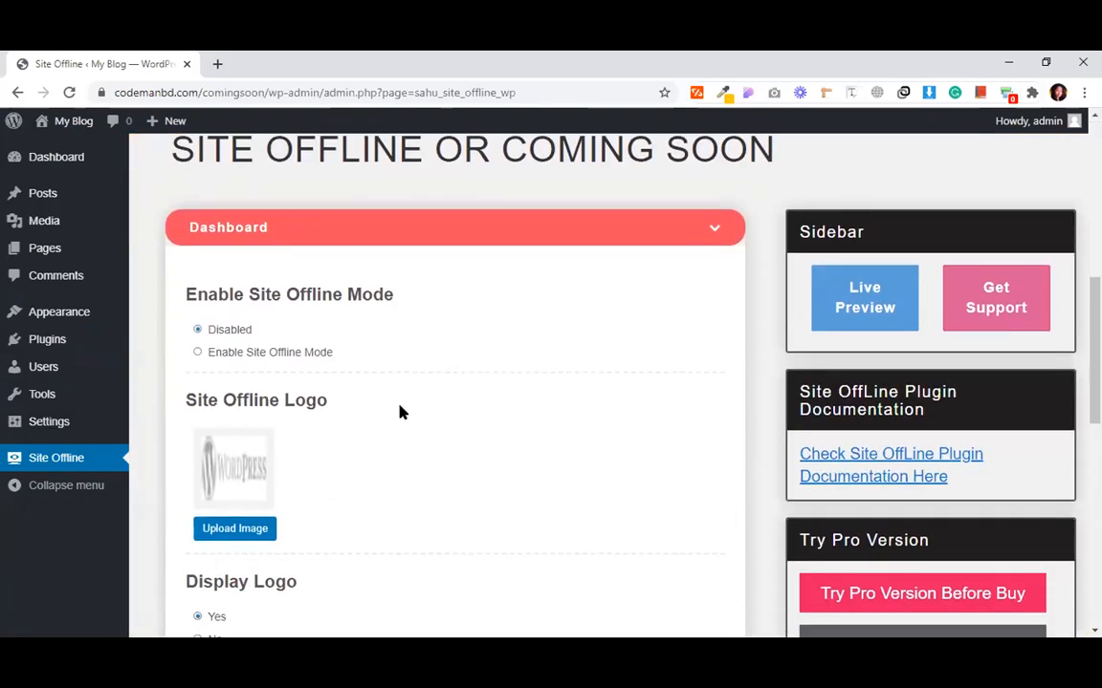
pyautogui.click(197, 353)
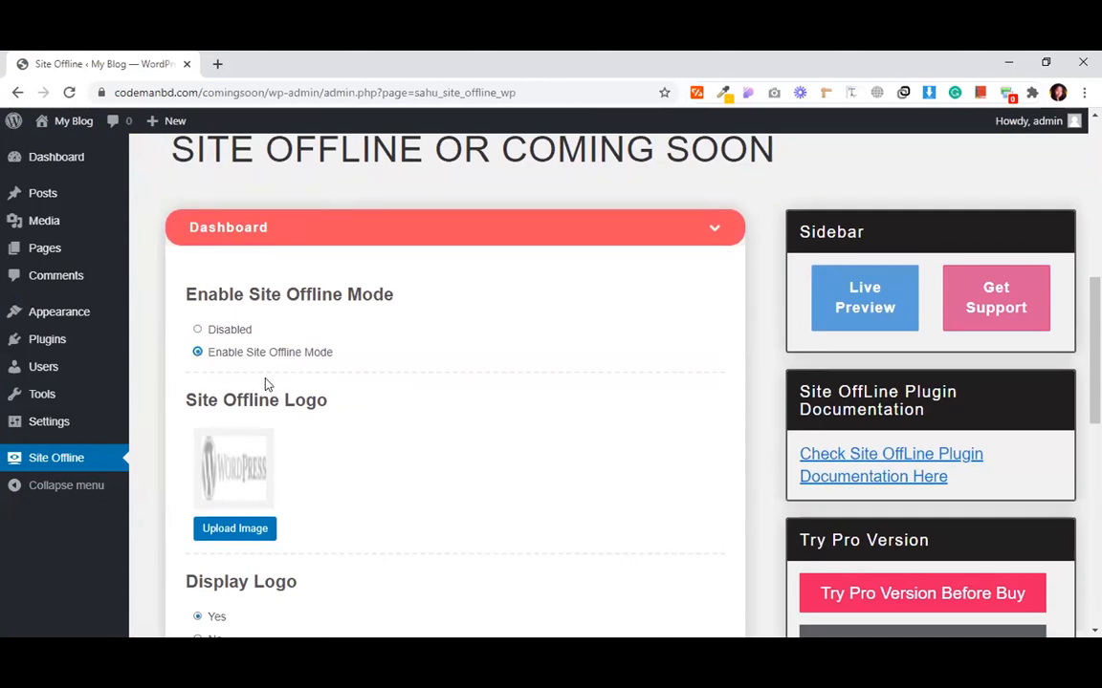
# - Open the logo media picker, close it again, and start a new browser tab
pyautogui.scroll(-1, 243, 454)
pyautogui.click(233, 449)
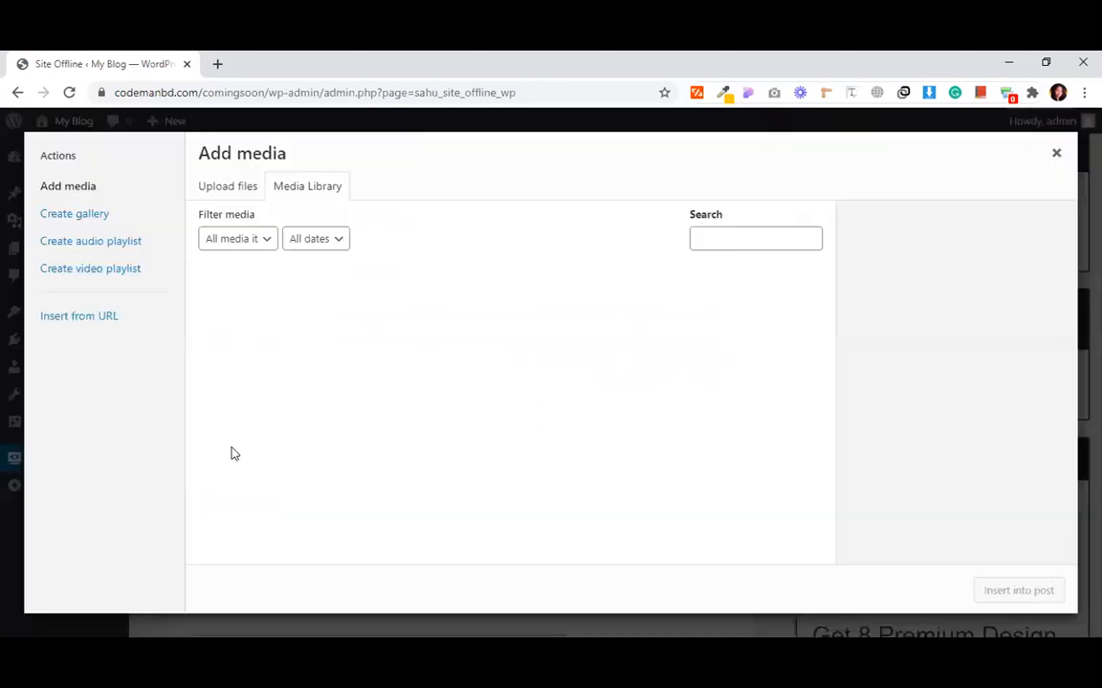
pyautogui.click(1056, 156)
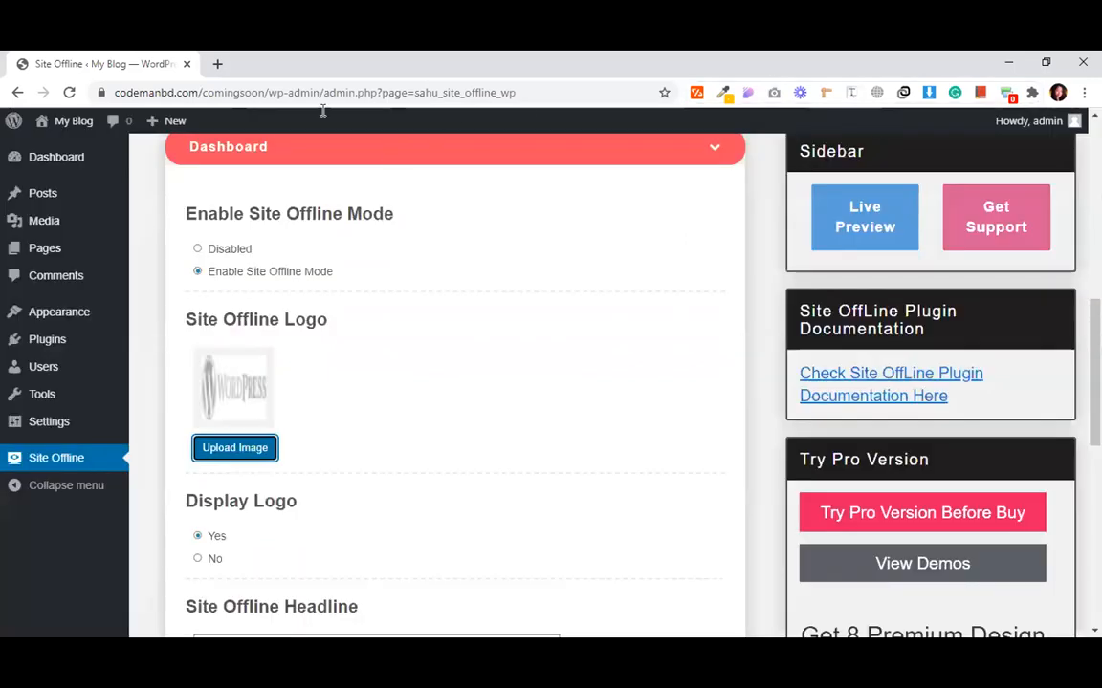
pyautogui.click(232, 71)
# - Search Google Images for logo and save a LOGO image as download.png
pyautogui.write('logo')
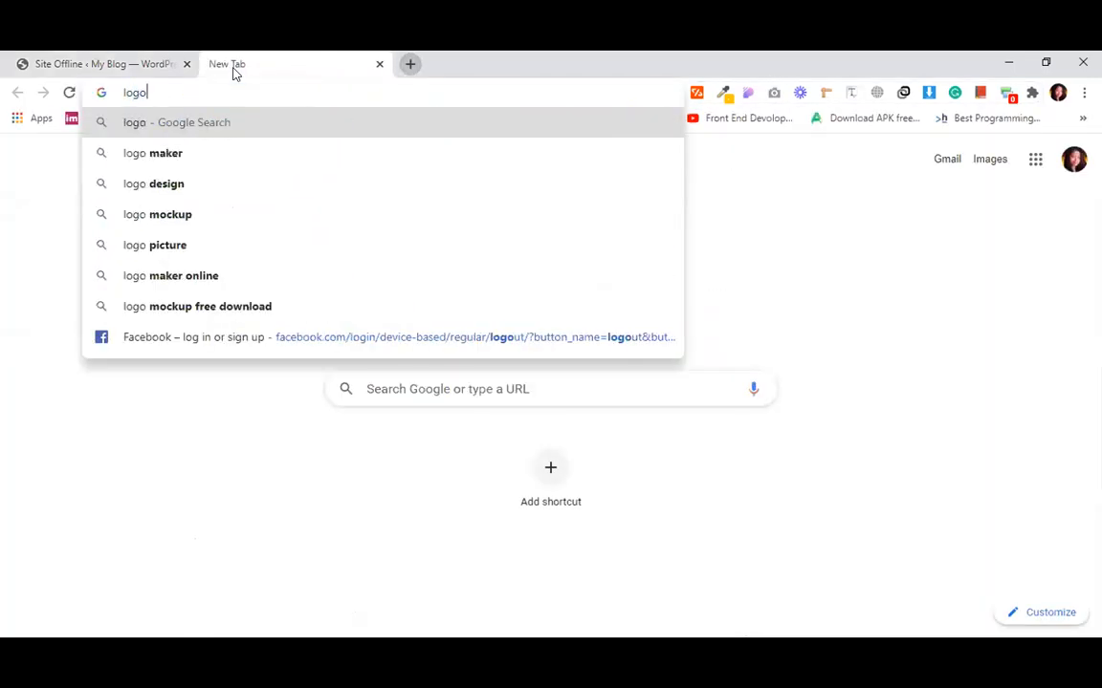
pyautogui.press('Return')
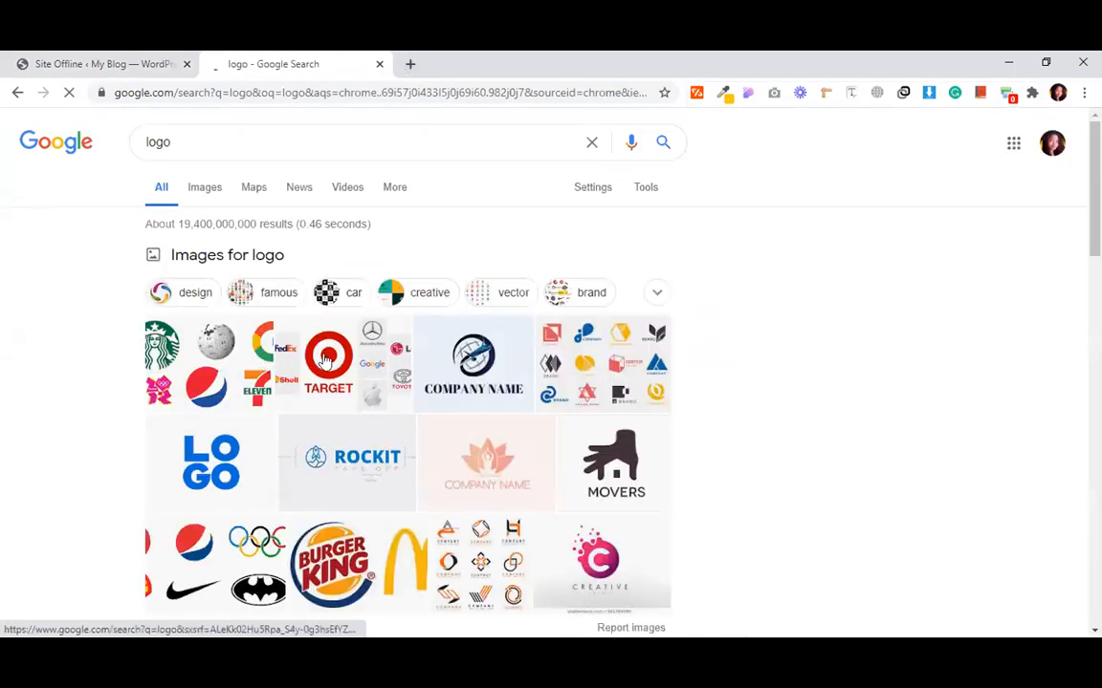
pyautogui.click(245, 457)
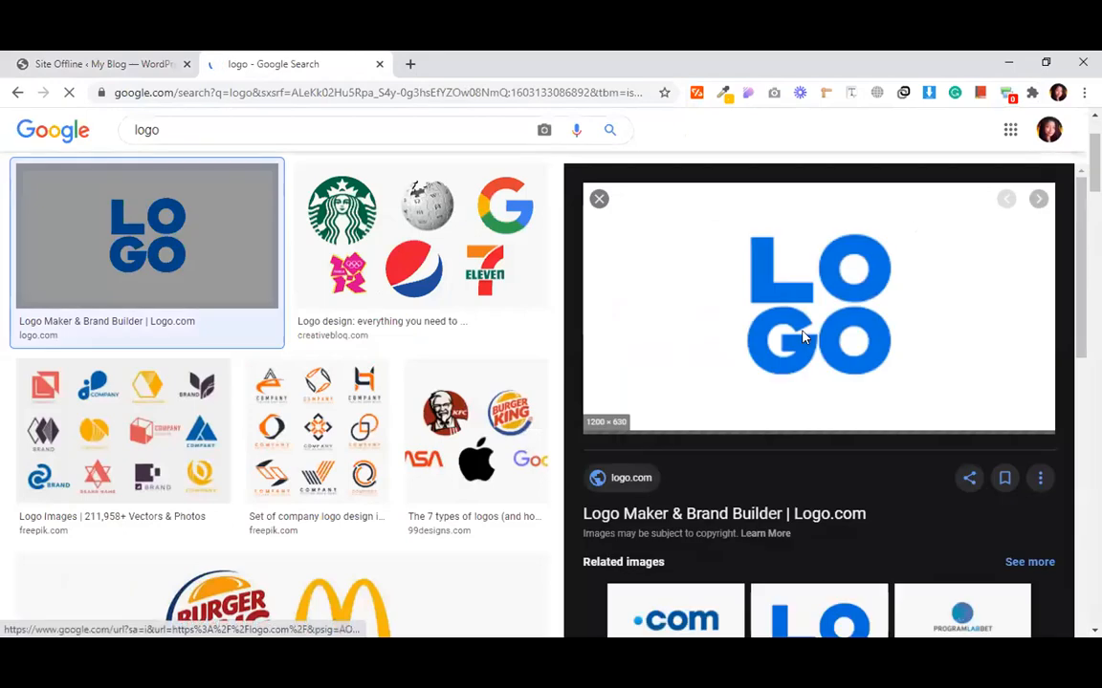
pyautogui.rightClick(828, 338)
pyautogui.click(865, 492)
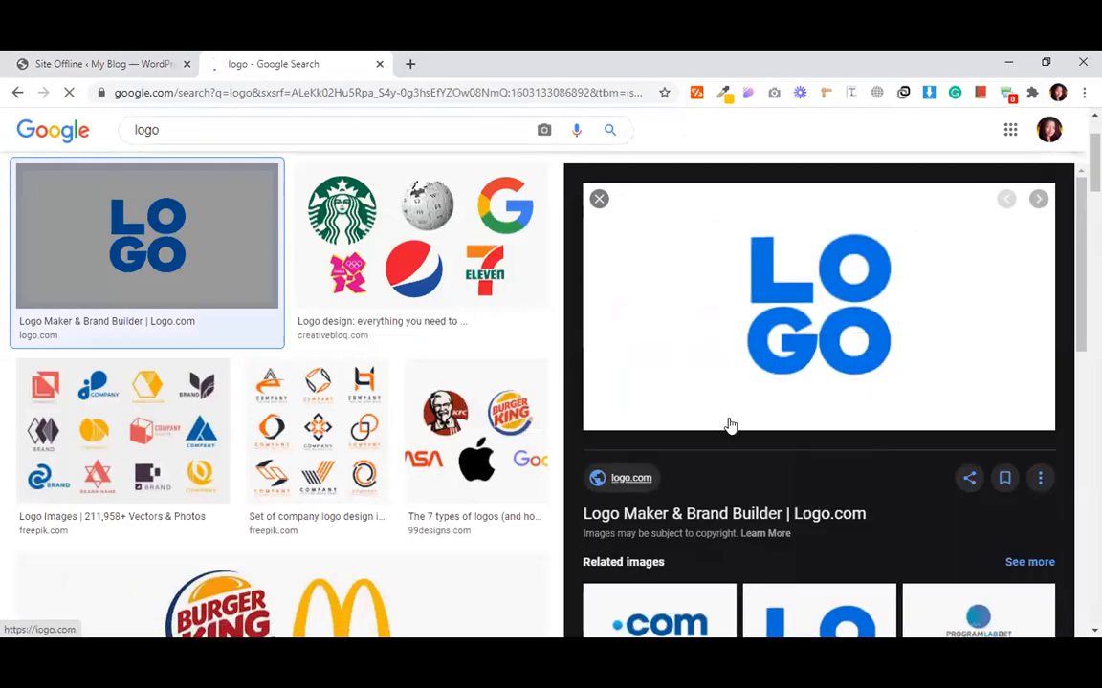
pyautogui.click(597, 510)
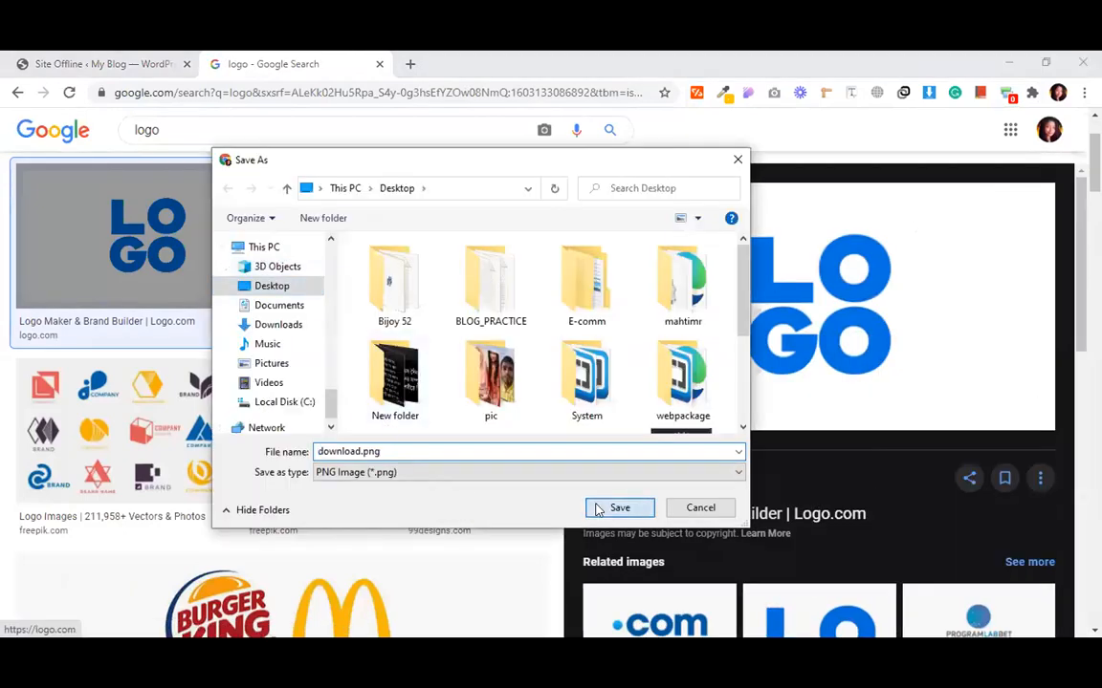
pyautogui.hotkey('ctrl', 'pageup')
# - Upload fame.png from the Desktop through the site logo media picker
pyautogui.click(233, 447)
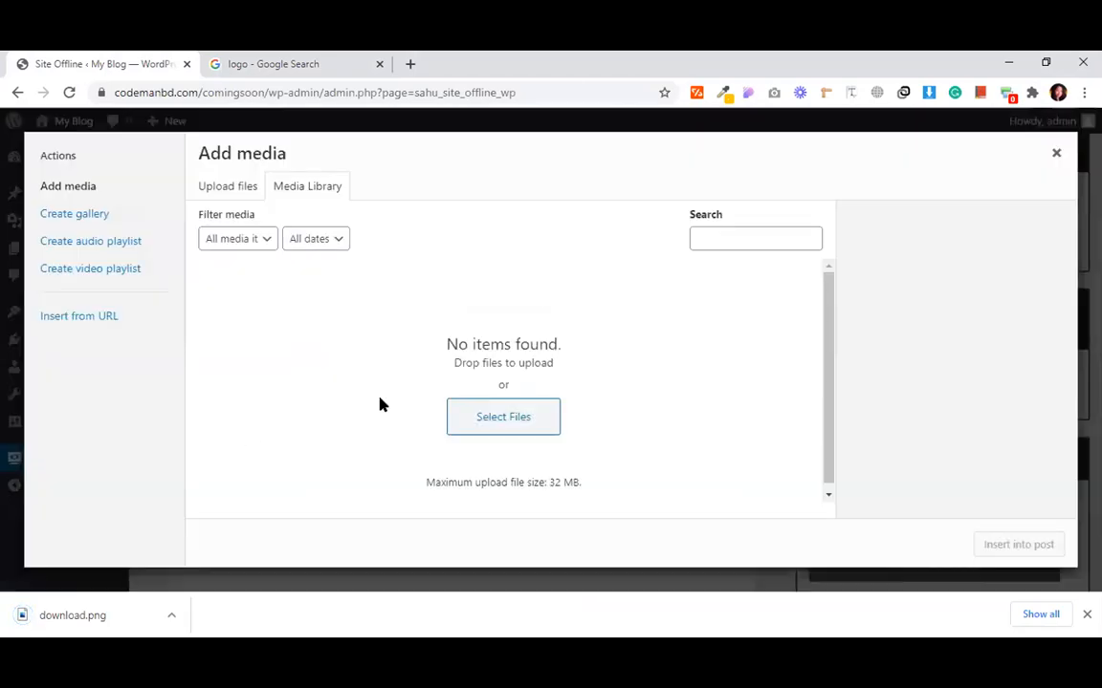
pyautogui.click(494, 415)
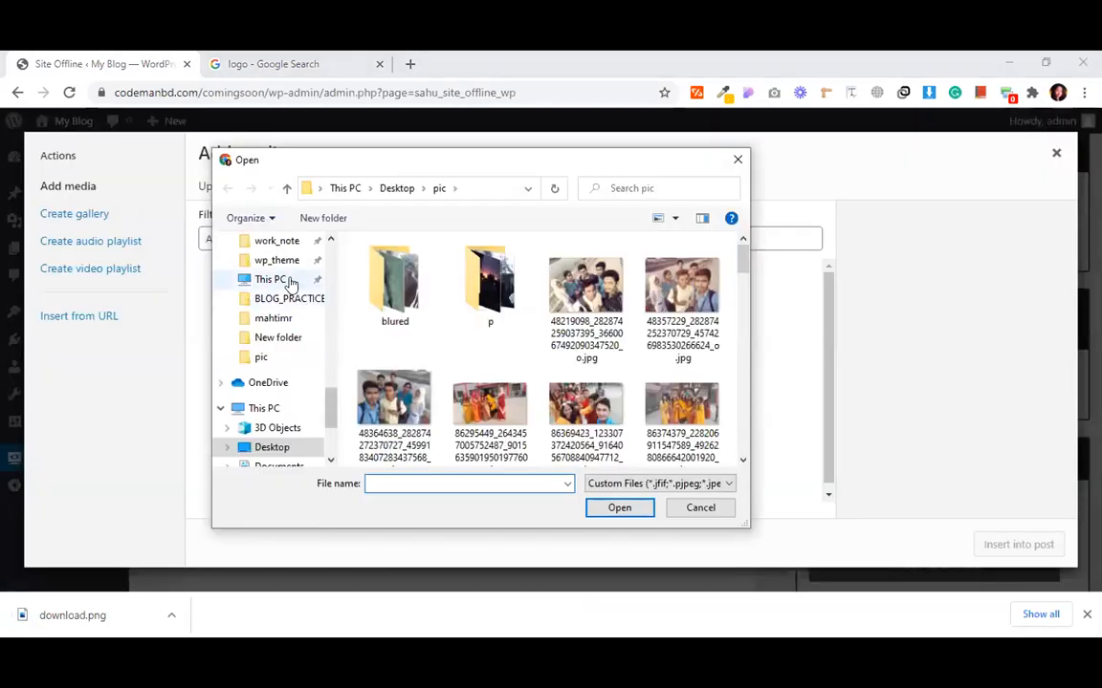
pyautogui.click(272, 447)
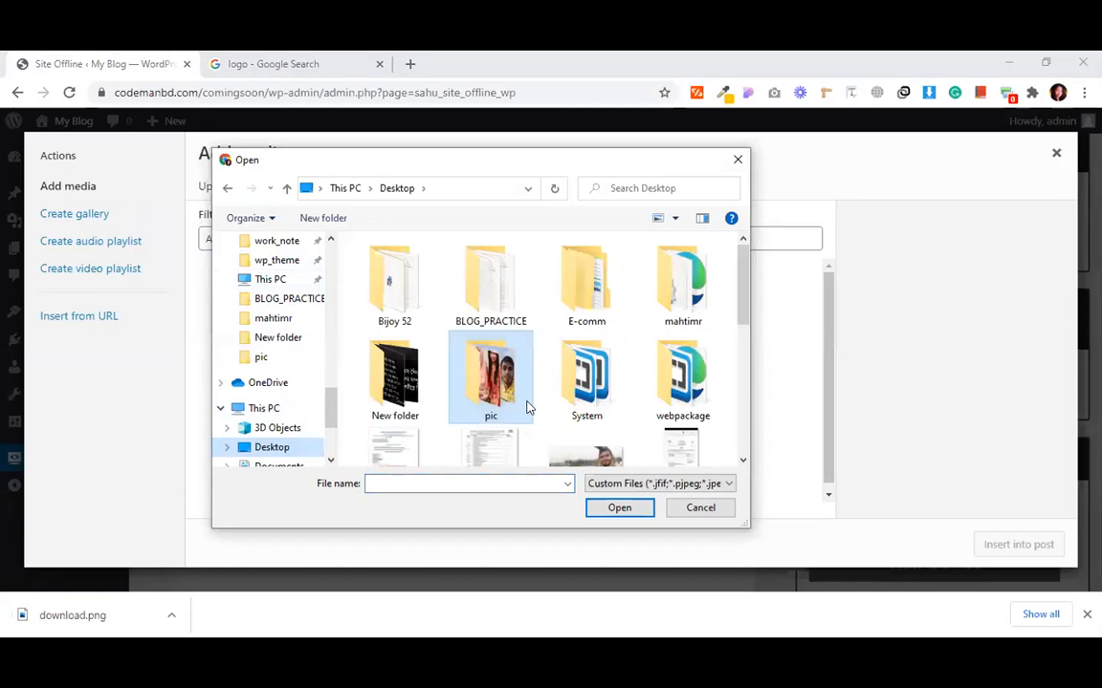
pyautogui.scroll(-5, 611, 401)
pyautogui.scroll(-3, 618, 373)
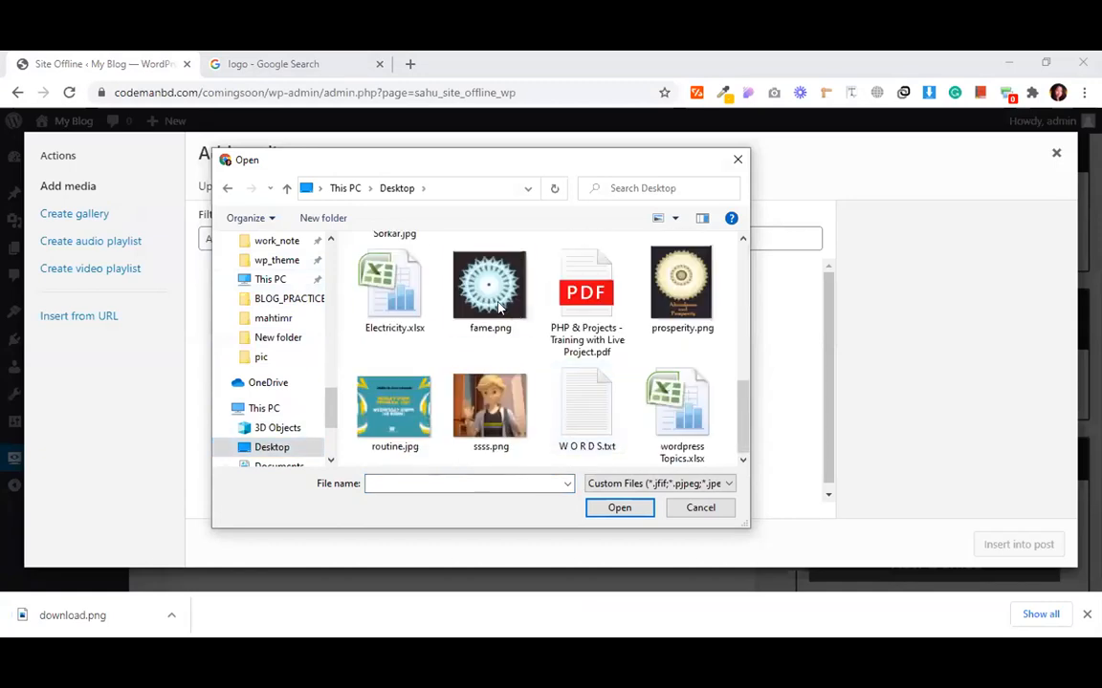
pyautogui.scroll(3, 564, 321)
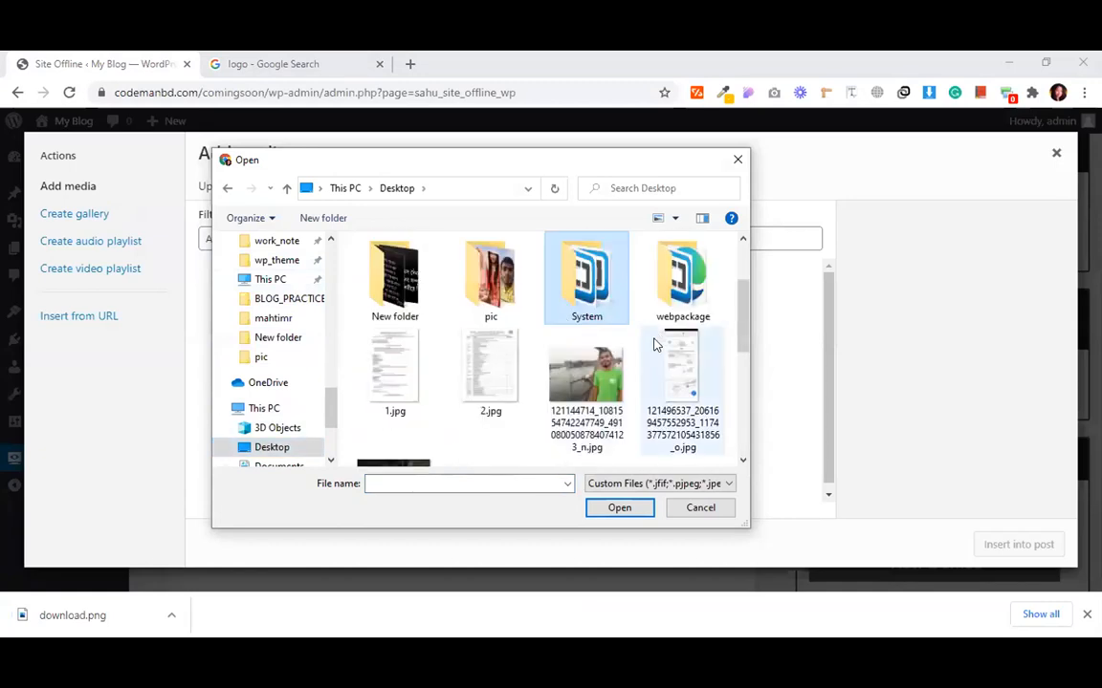
pyautogui.scroll(-3, 565, 319)
pyautogui.click(488, 323)
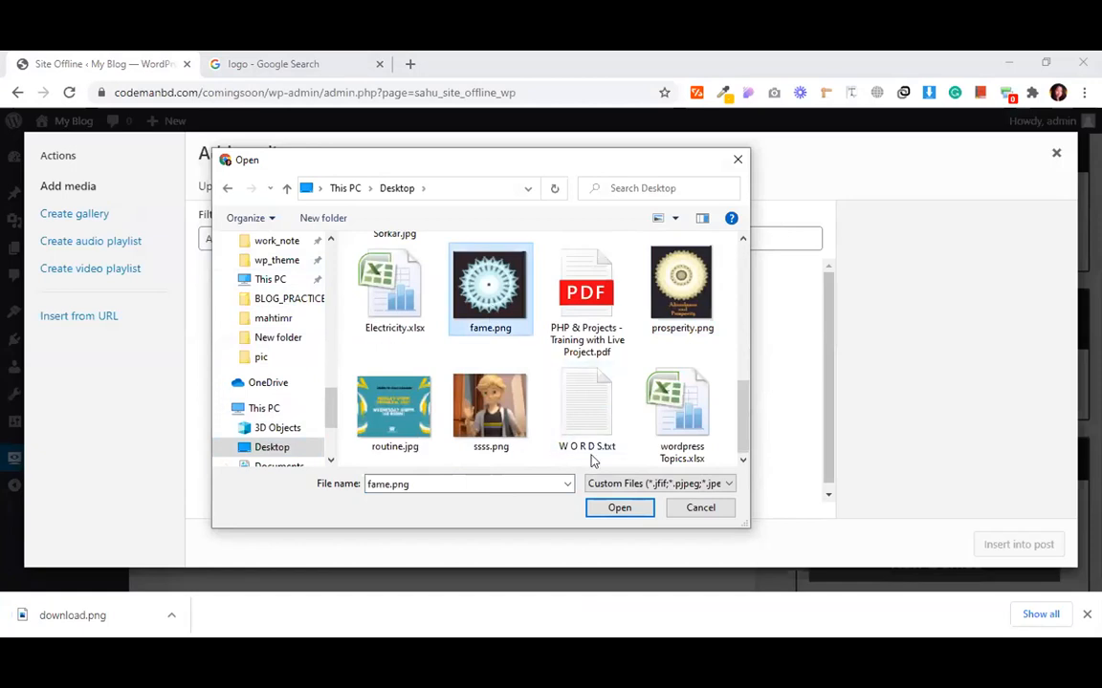
pyautogui.click(620, 508)
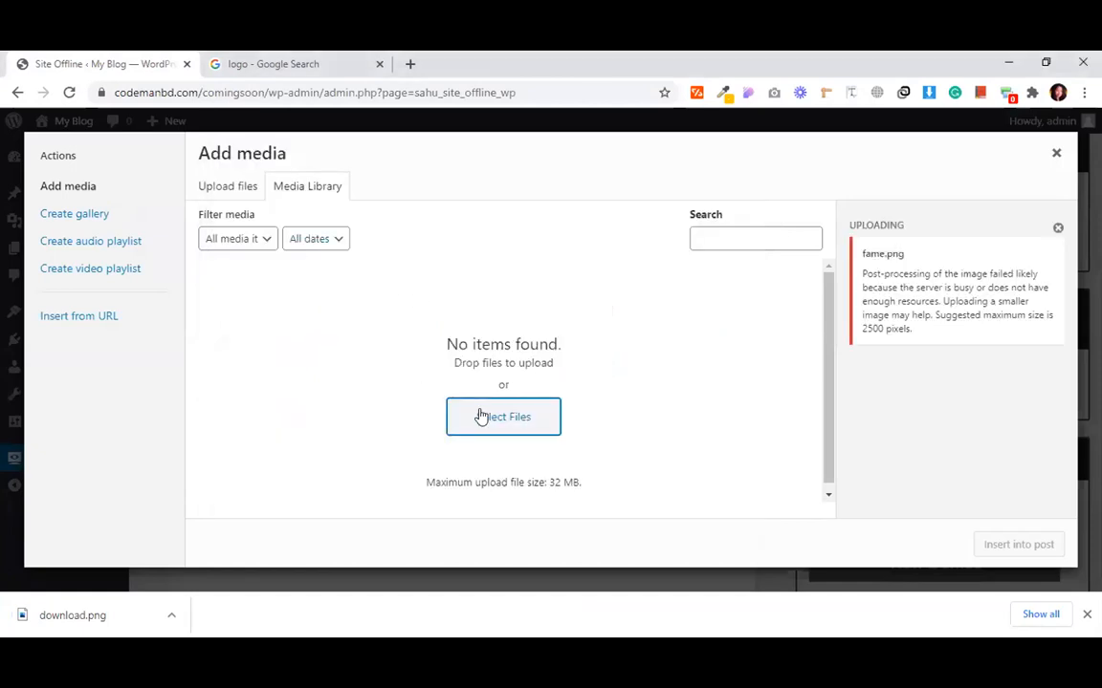
# - Upload download.png and insert it as the Site Offline logo
pyautogui.click(503, 417)
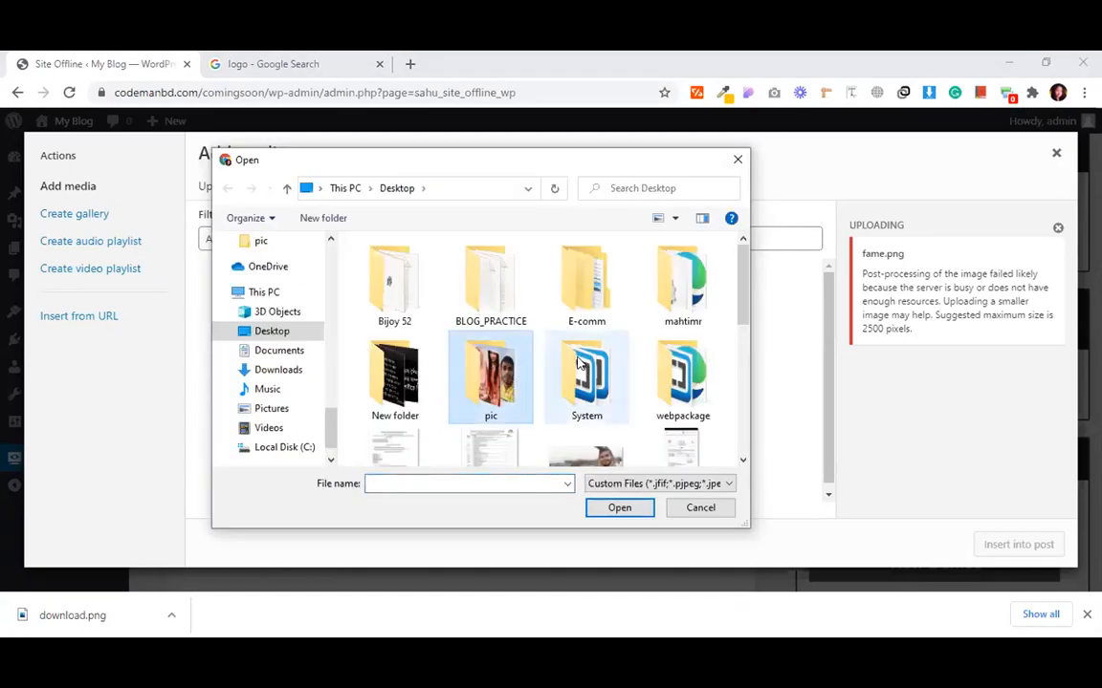
pyautogui.scroll(-3, 591, 398)
pyautogui.click(591, 413)
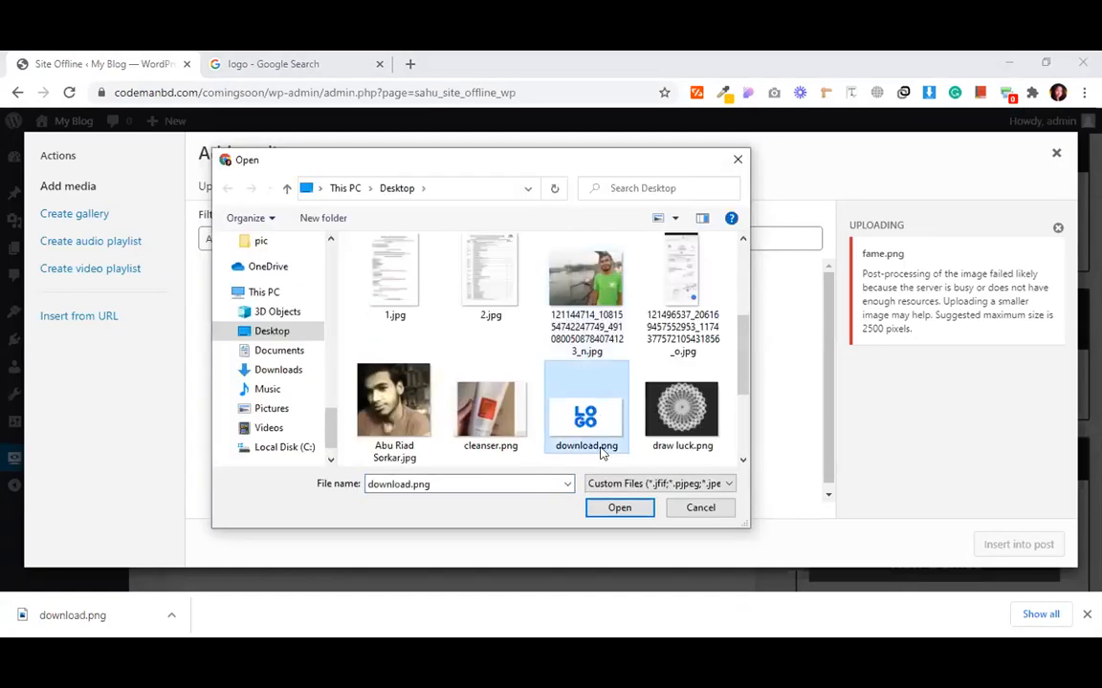
pyautogui.click(619, 507)
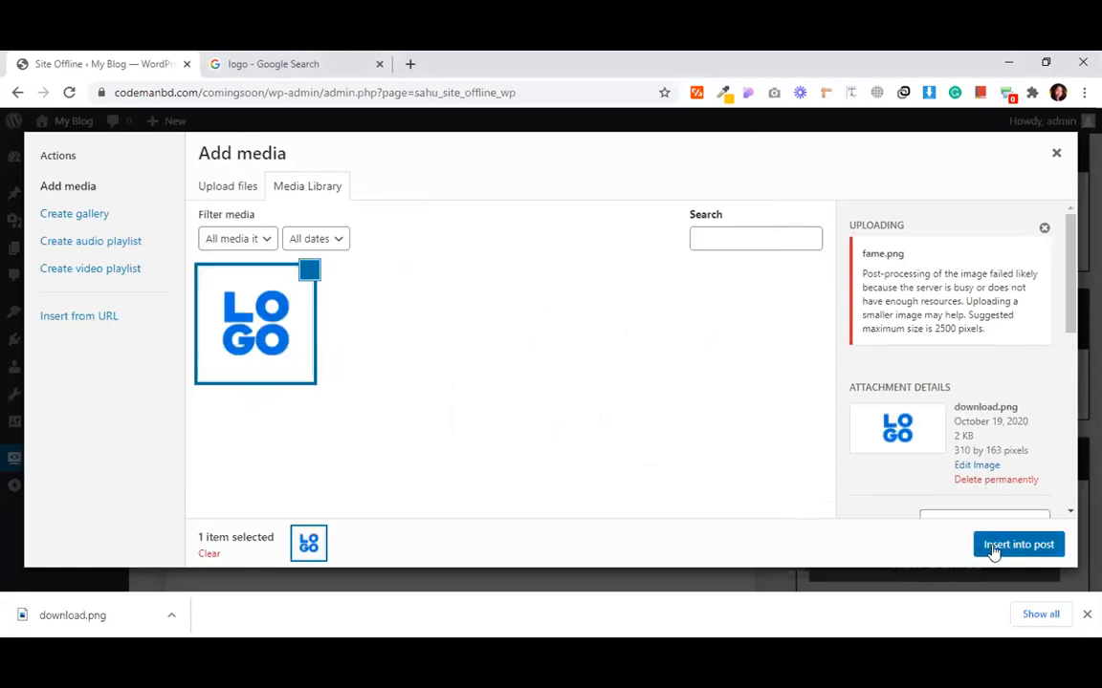
pyautogui.click(1018, 545)
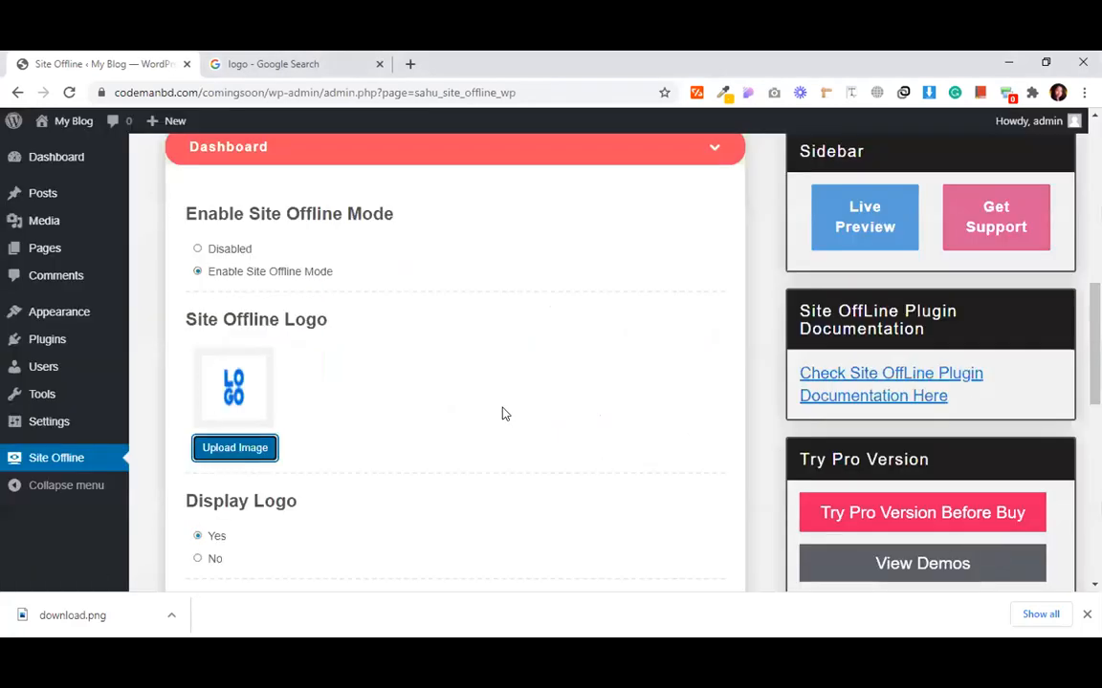
pyautogui.scroll(-1, 505, 413)
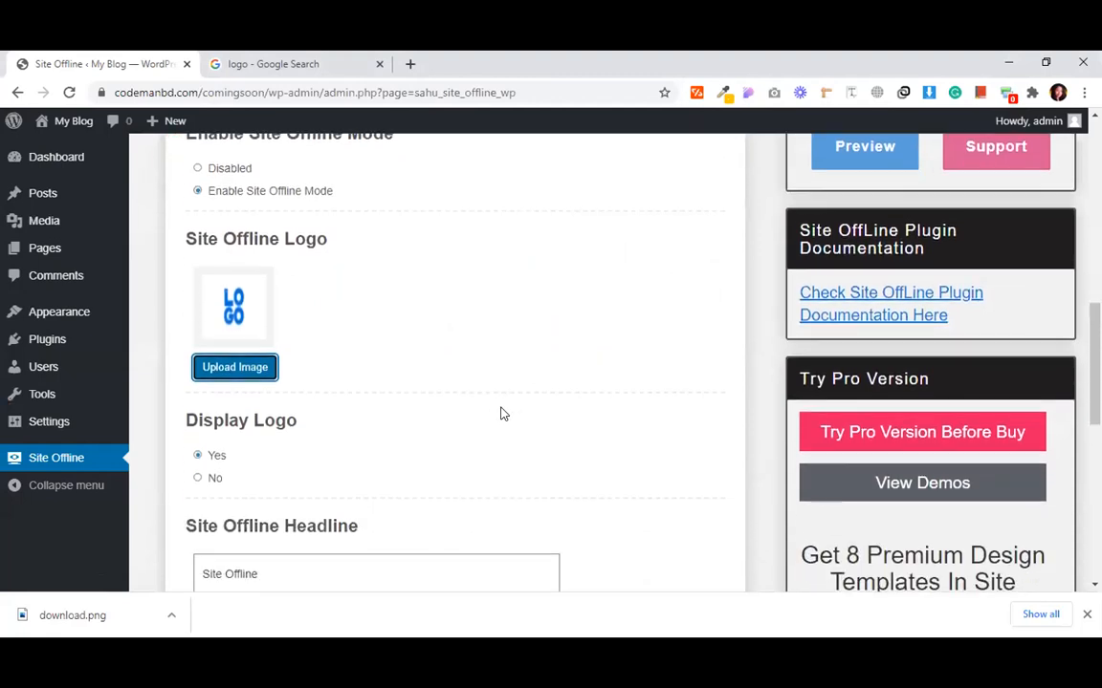
# - Set headline 'CodemenBd' and description 'We are coming soon', then save the settings
pyautogui.scroll(-1, 315, 404)
pyautogui.scroll(-1, 238, 411)
pyautogui.moveTo(270, 413); pyautogui.dragTo(208, 422)
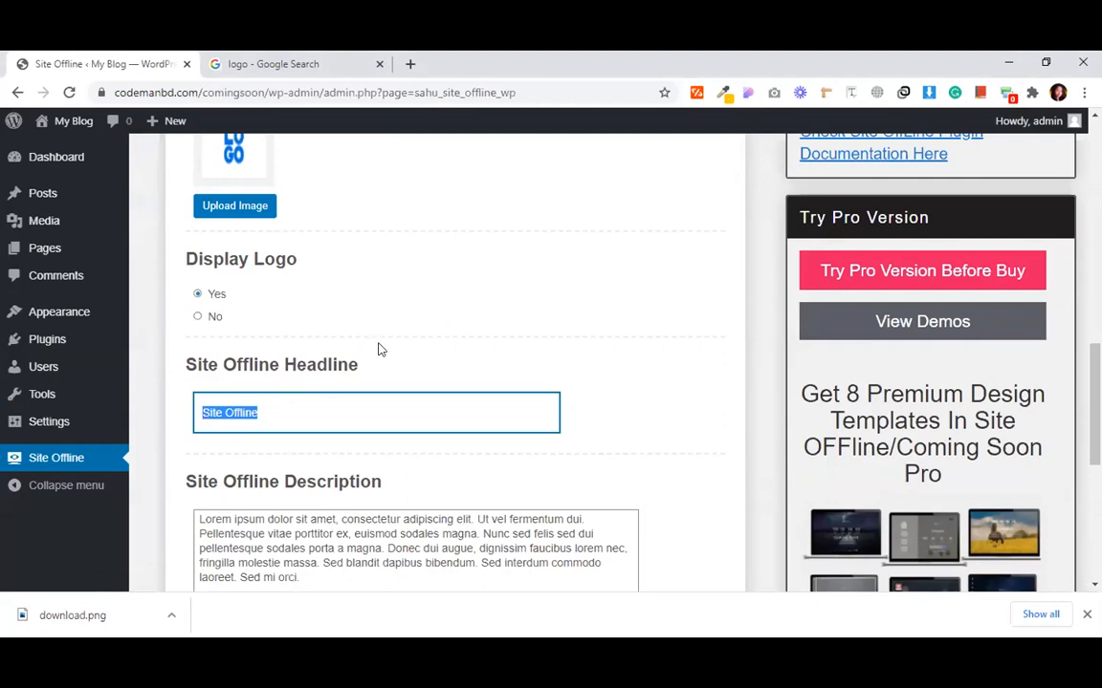
pyautogui.write('CodemenBd')
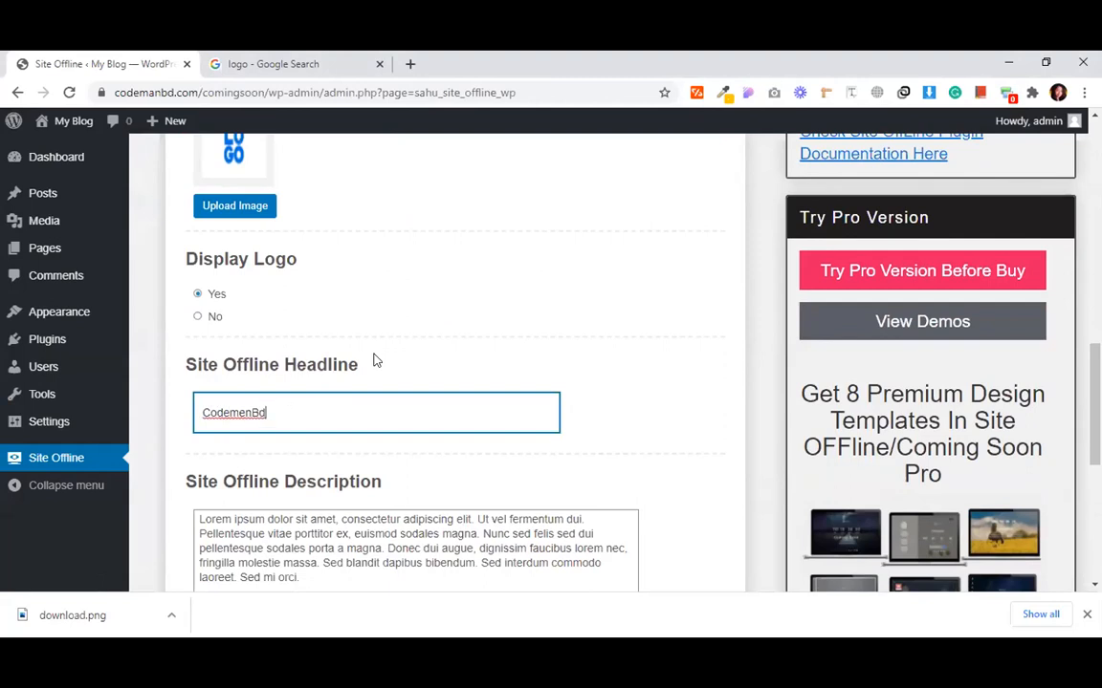
pyautogui.scroll(-2, 372, 380)
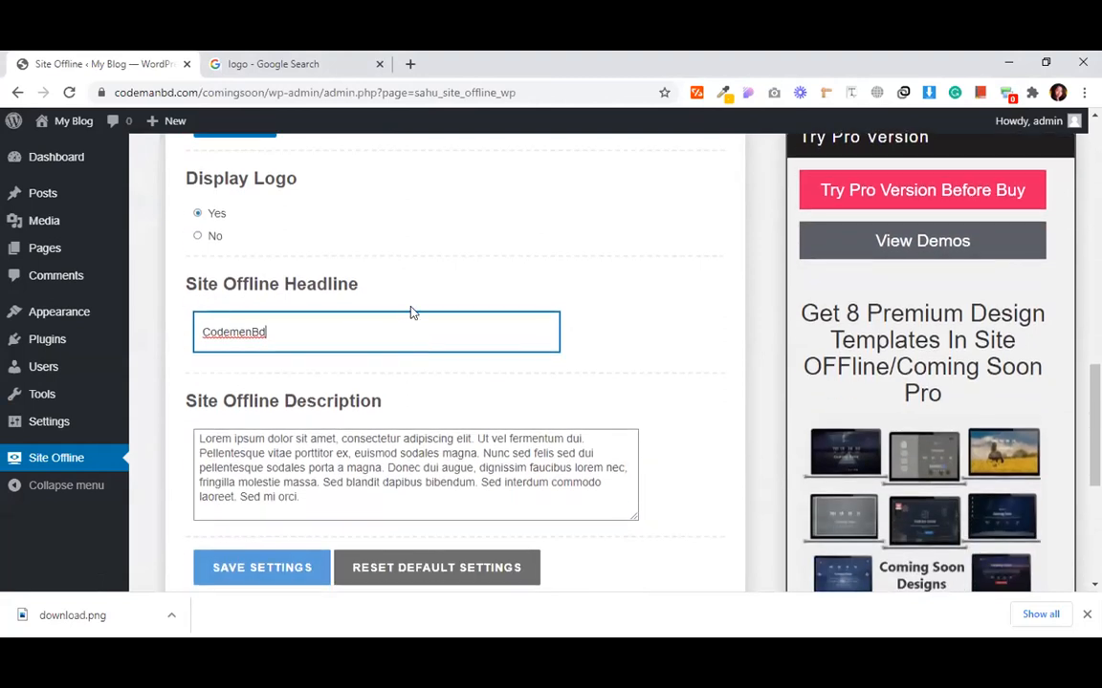
pyautogui.click(336, 390)
pyautogui.moveTo(306, 495); pyautogui.dragTo(165, 426)
pyautogui.write('We a')
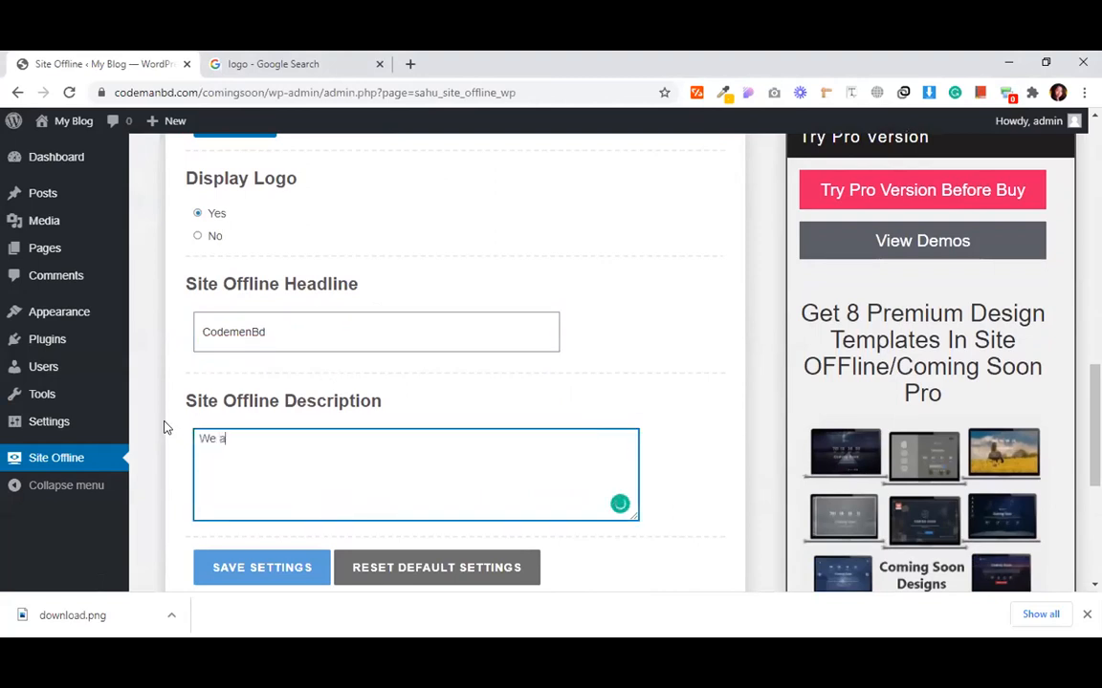
pyautogui.write('re coming soon')
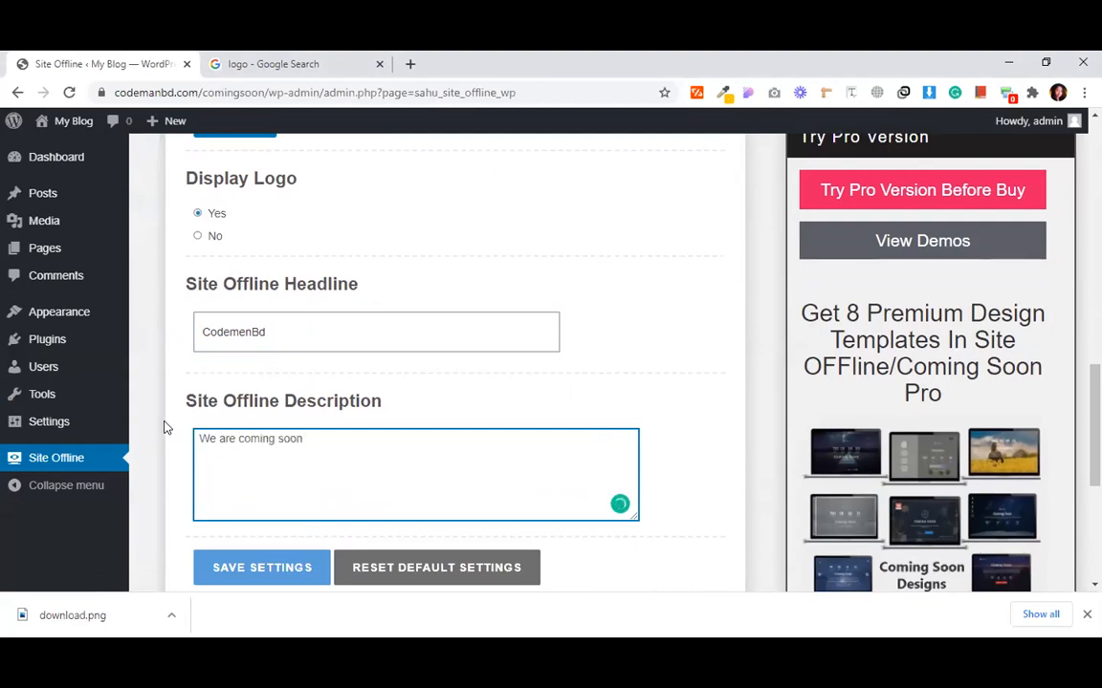
pyautogui.click(263, 570)
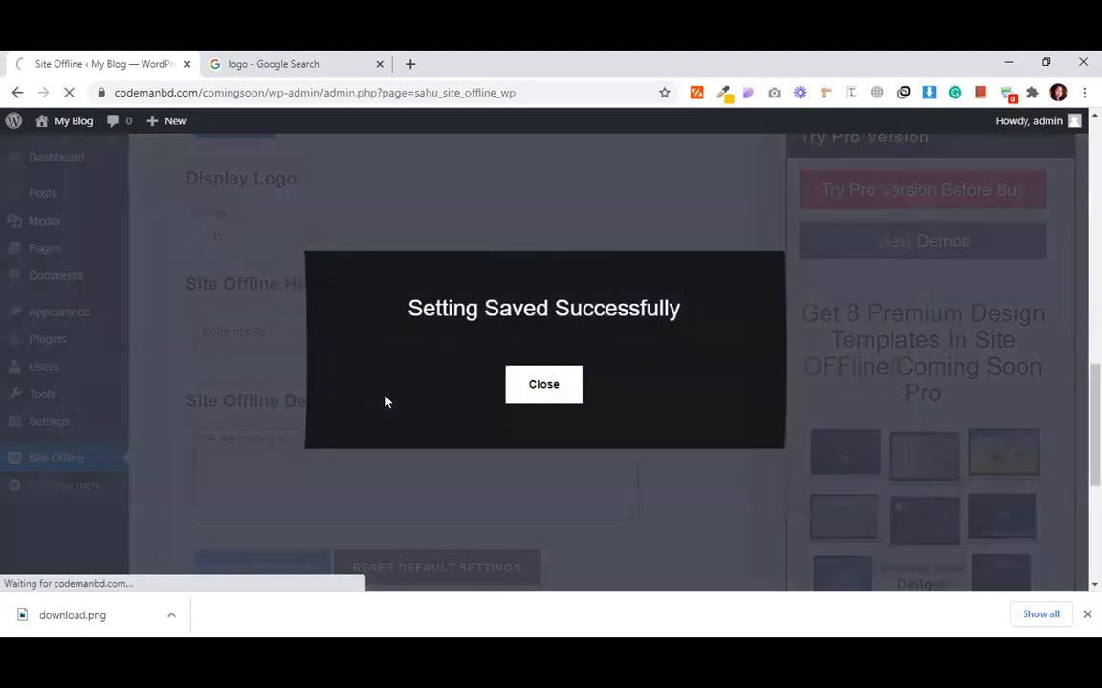
pyautogui.click(536, 386)
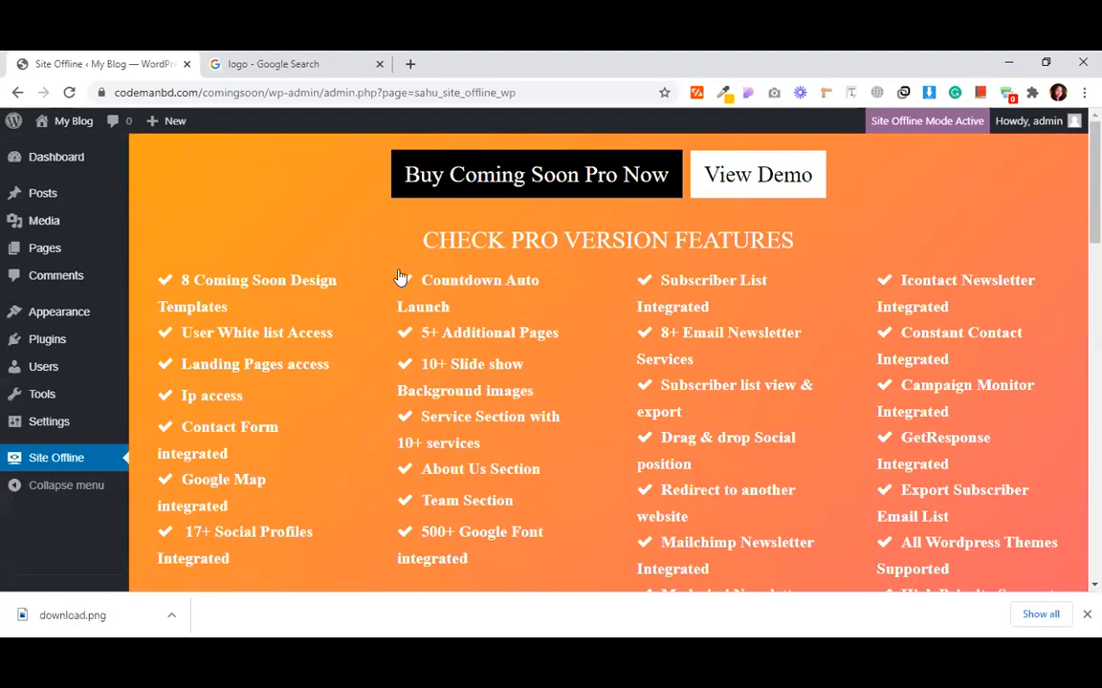
# - Expand Countdown, pick October 27 as the end date, and save the settings
pyautogui.scroll(-9, 388, 316)
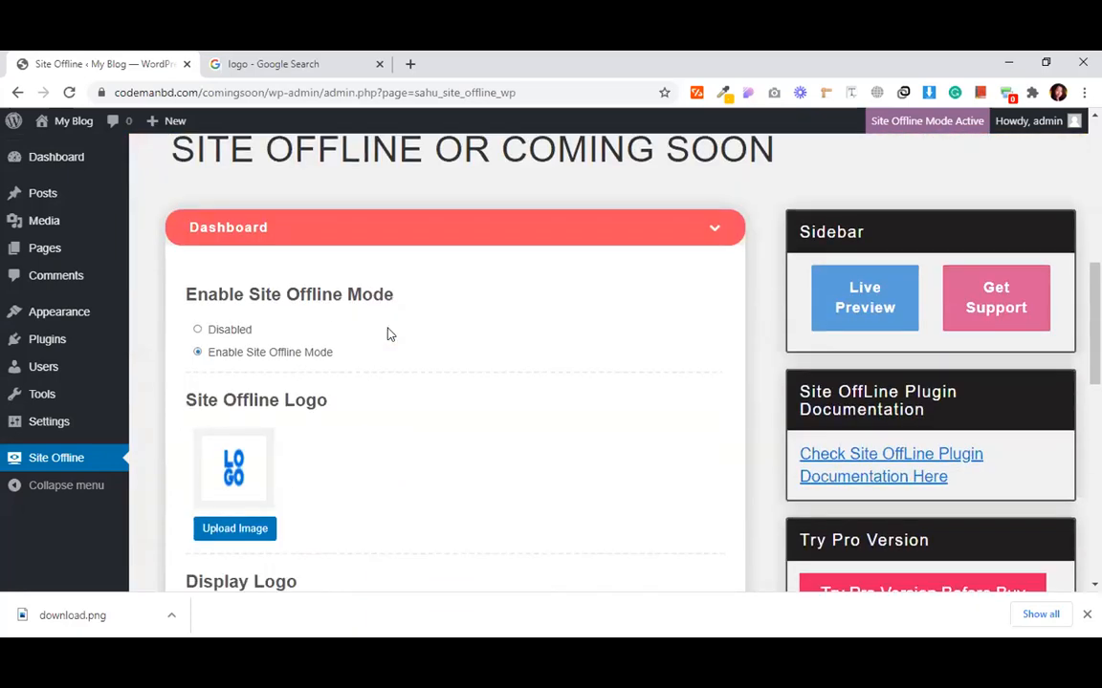
pyautogui.scroll(-5, 388, 333)
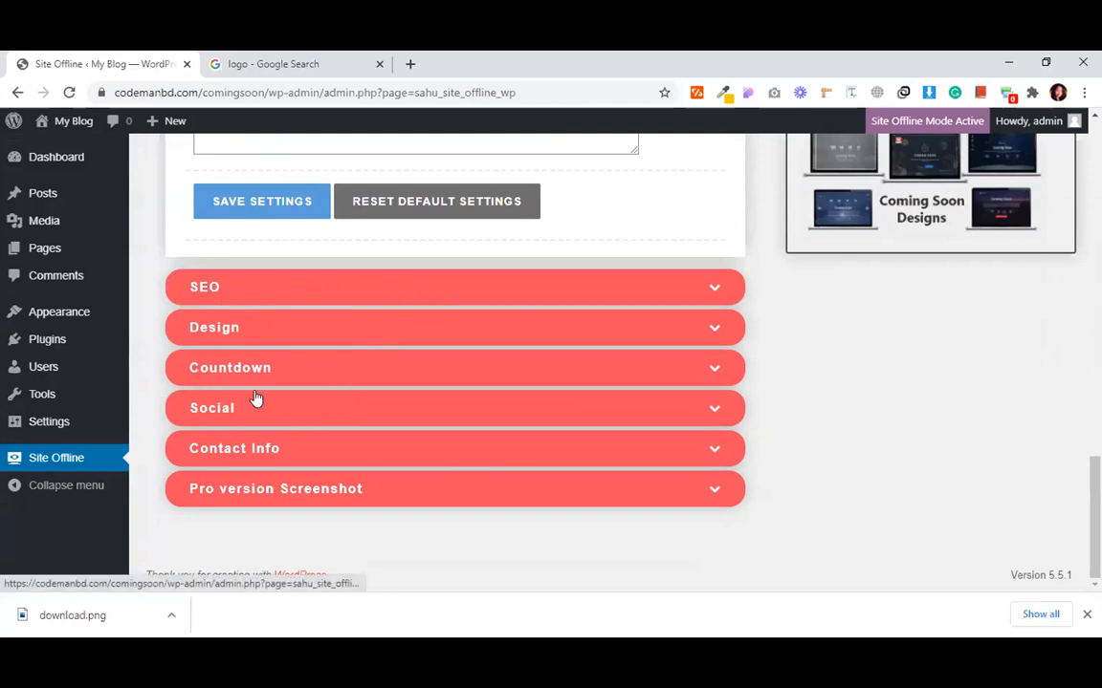
pyautogui.click(234, 369)
pyautogui.scroll(-2, 353, 464)
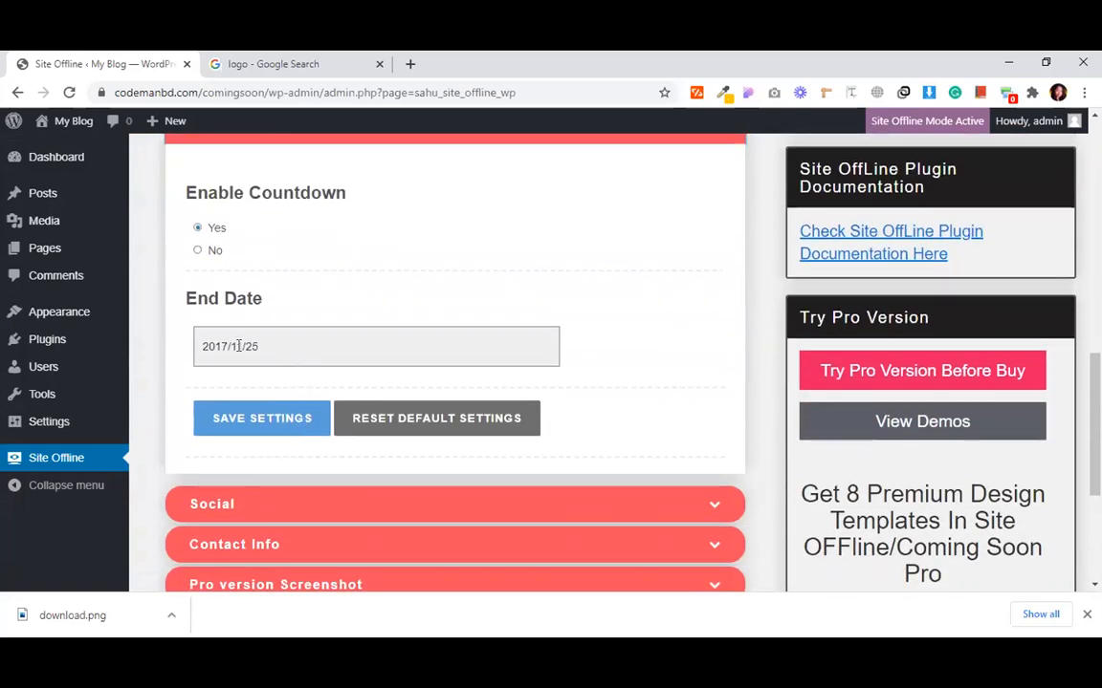
pyautogui.moveTo(256, 346); pyautogui.dragTo(208, 347)
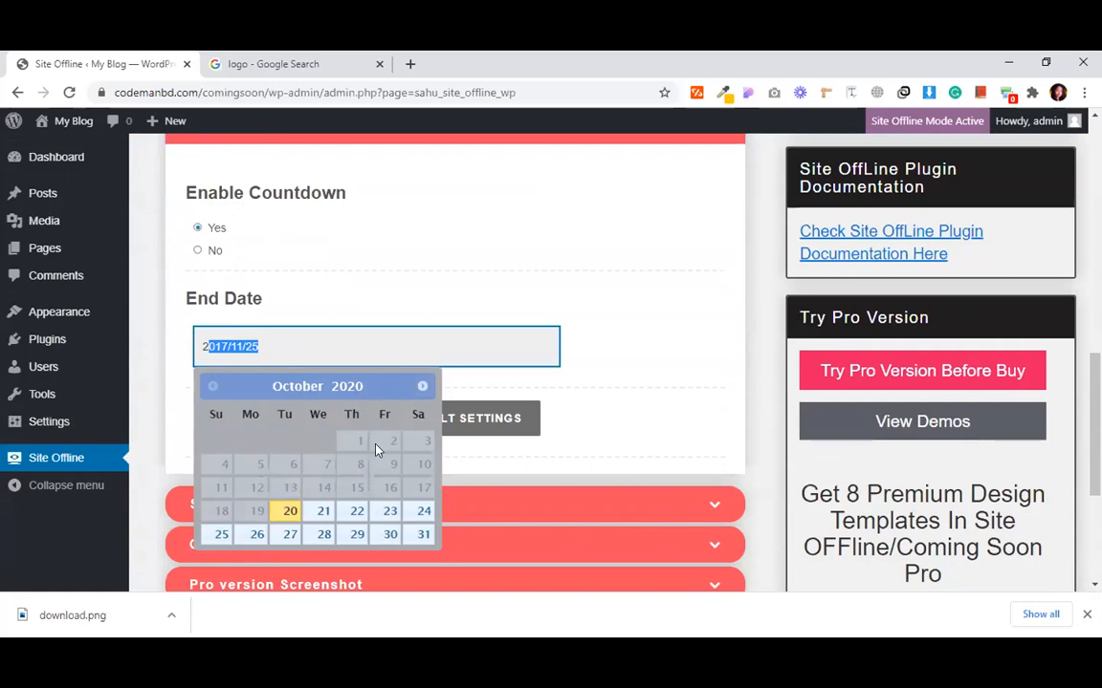
pyautogui.click(290, 533)
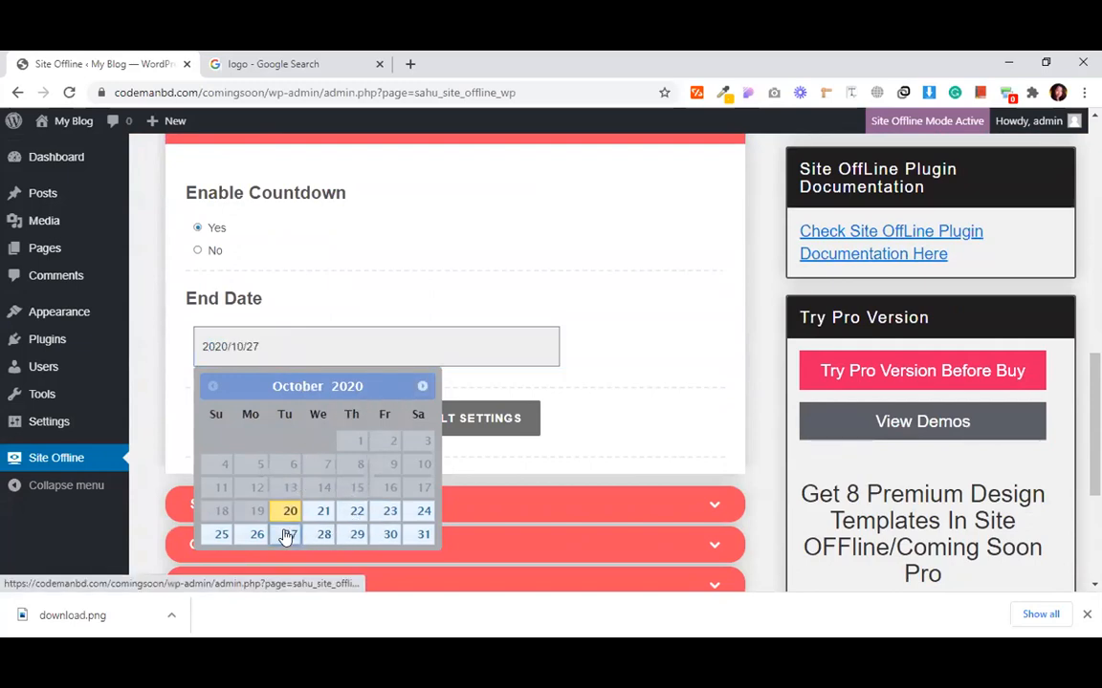
pyautogui.click(294, 423)
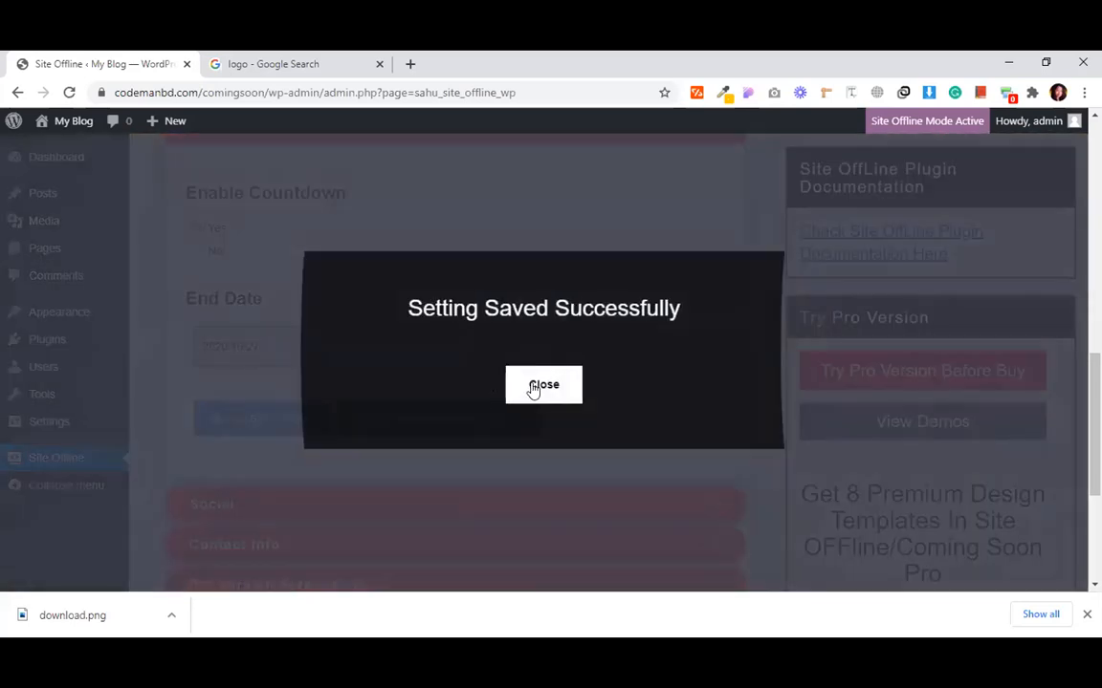
pyautogui.click(534, 388)
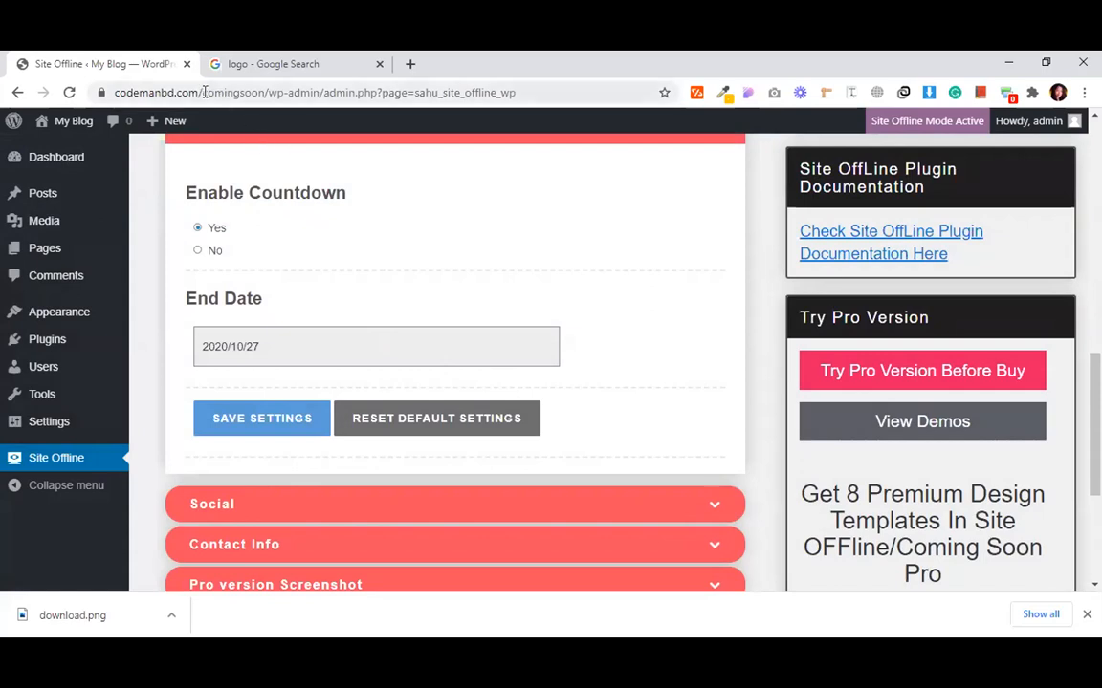
pyautogui.click(259, 91)
# - Select codemanbd.com/comingsoon in the address bar, leaving the address unchanged
pyautogui.click(260, 91)
pyautogui.moveTo(300, 92); pyautogui.dragTo(105, 84)
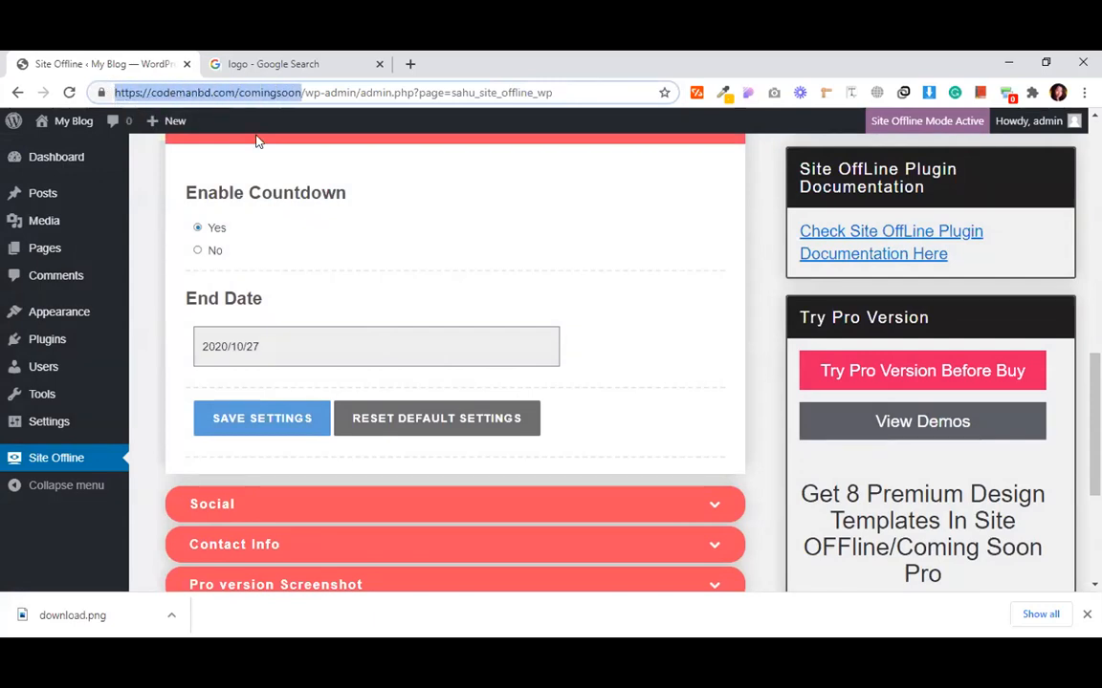
pyautogui.click(348, 165)
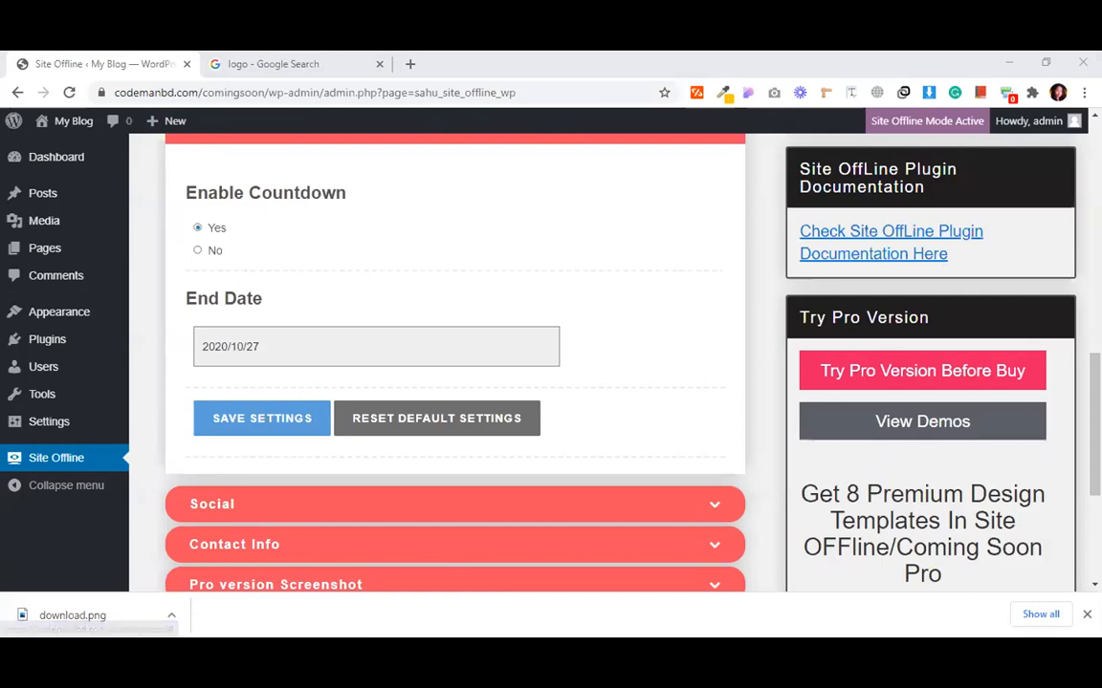
# - Open a new incognito window from Chrome's three-dot menu
pyautogui.click(1084, 93)
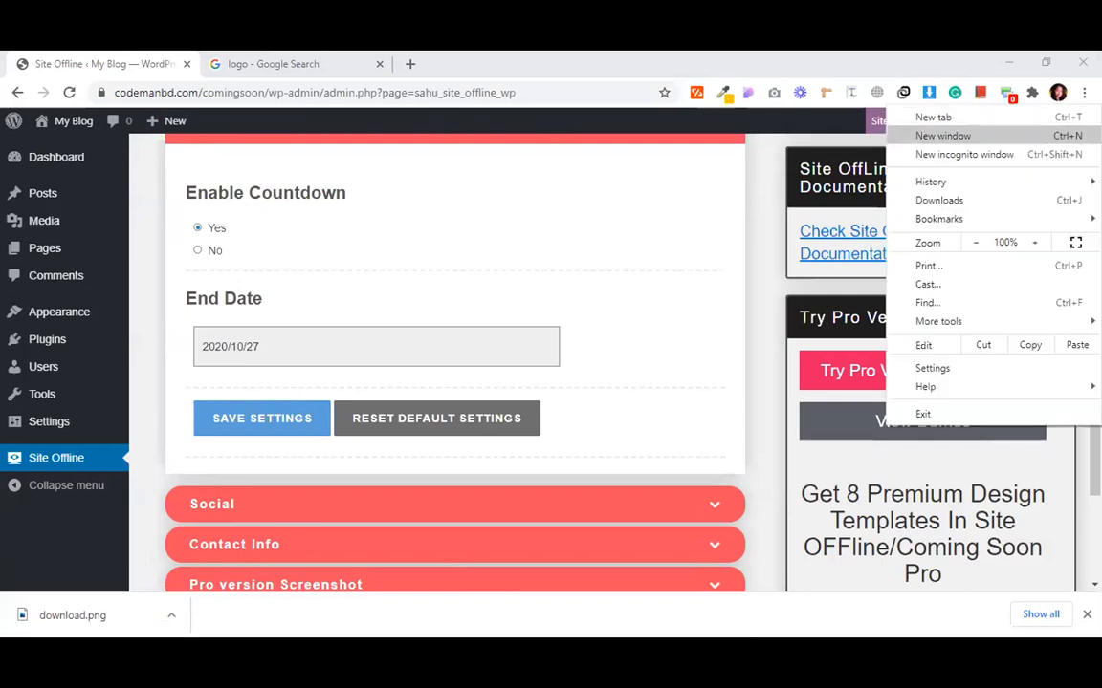
pyautogui.click(964, 153)
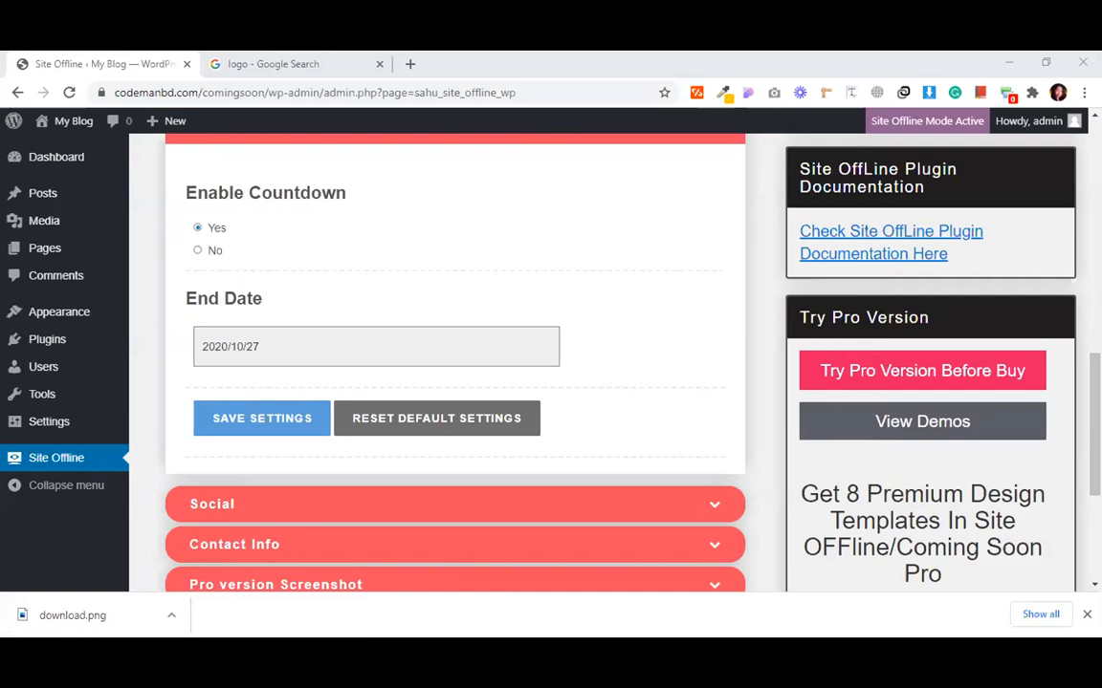
pyautogui.click(1083, 93)
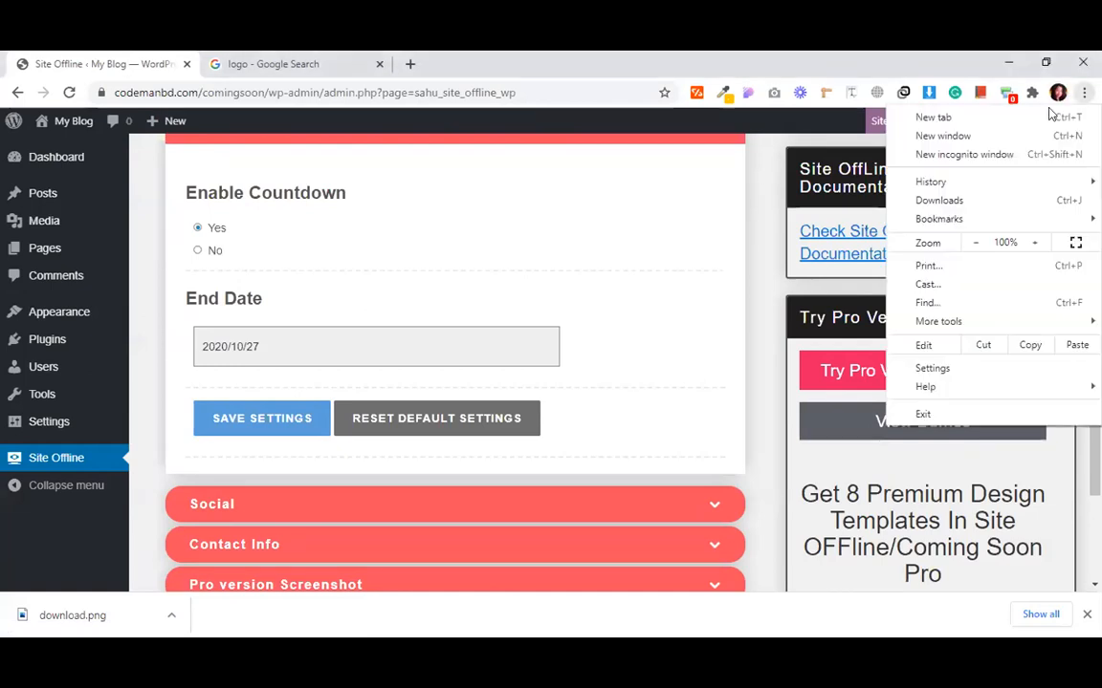
pyautogui.click(978, 152)
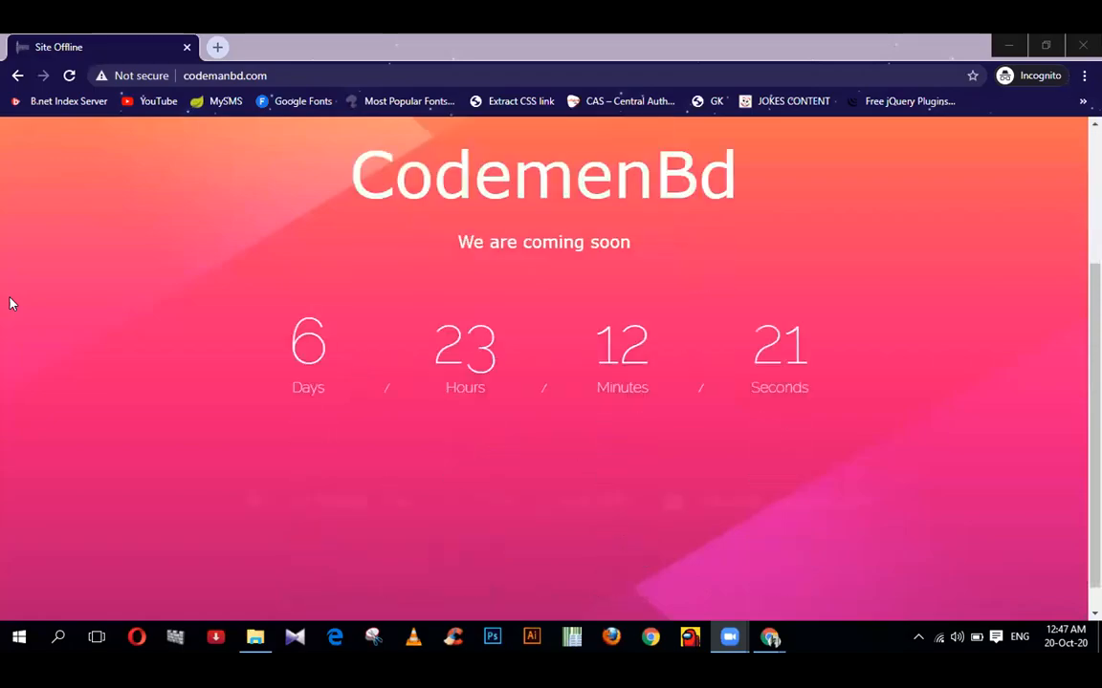
pyautogui.scroll(3, 25, 354)
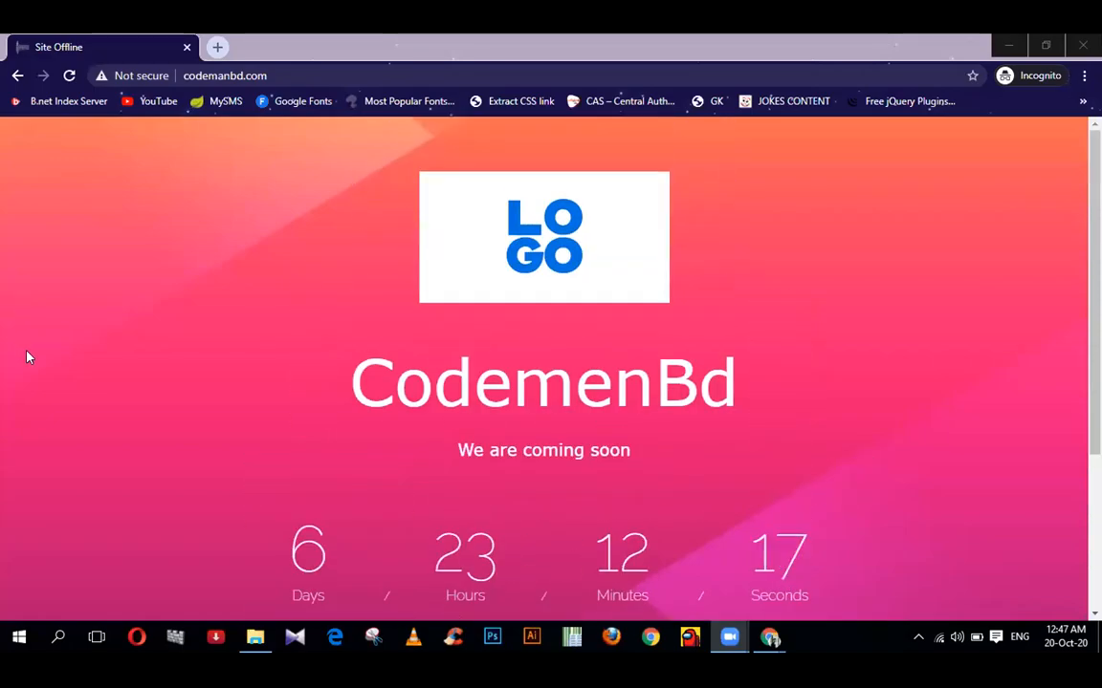
pyautogui.scroll(-1, 27, 355)
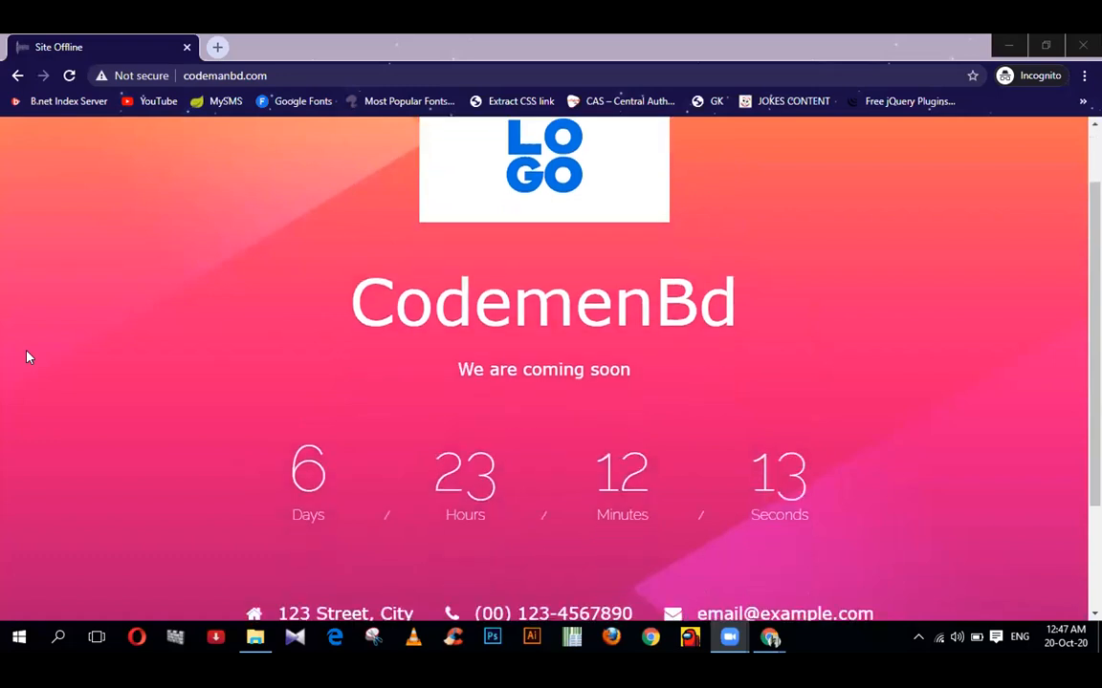
pyautogui.scroll(-2, 26, 356)
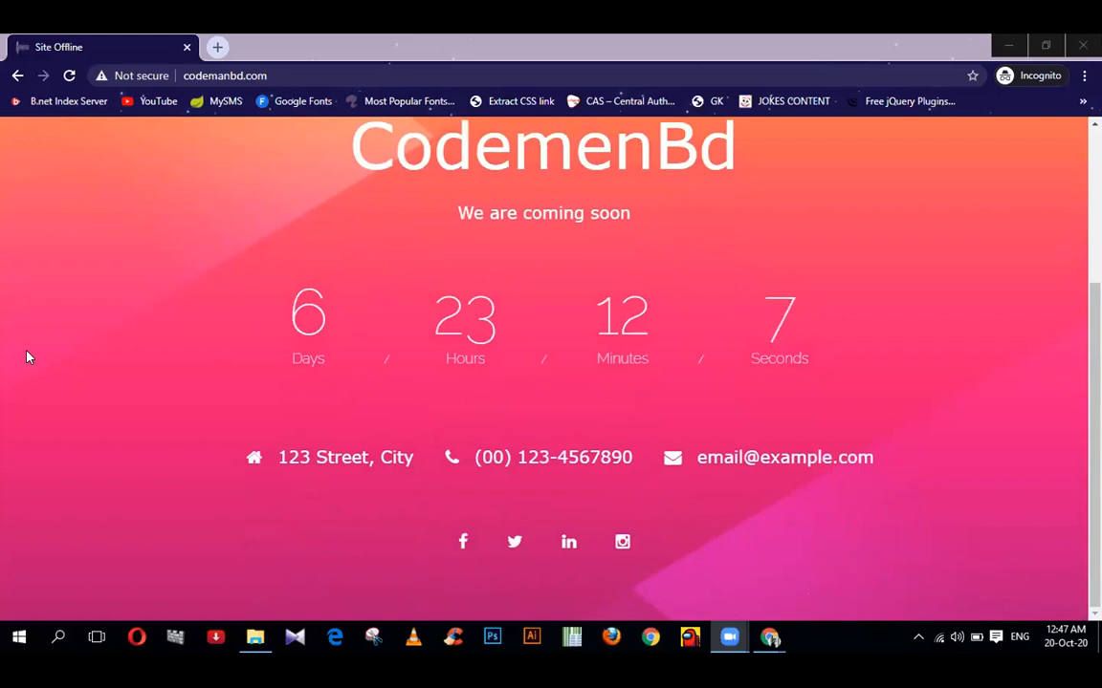
pyautogui.scroll(3, 27, 356)
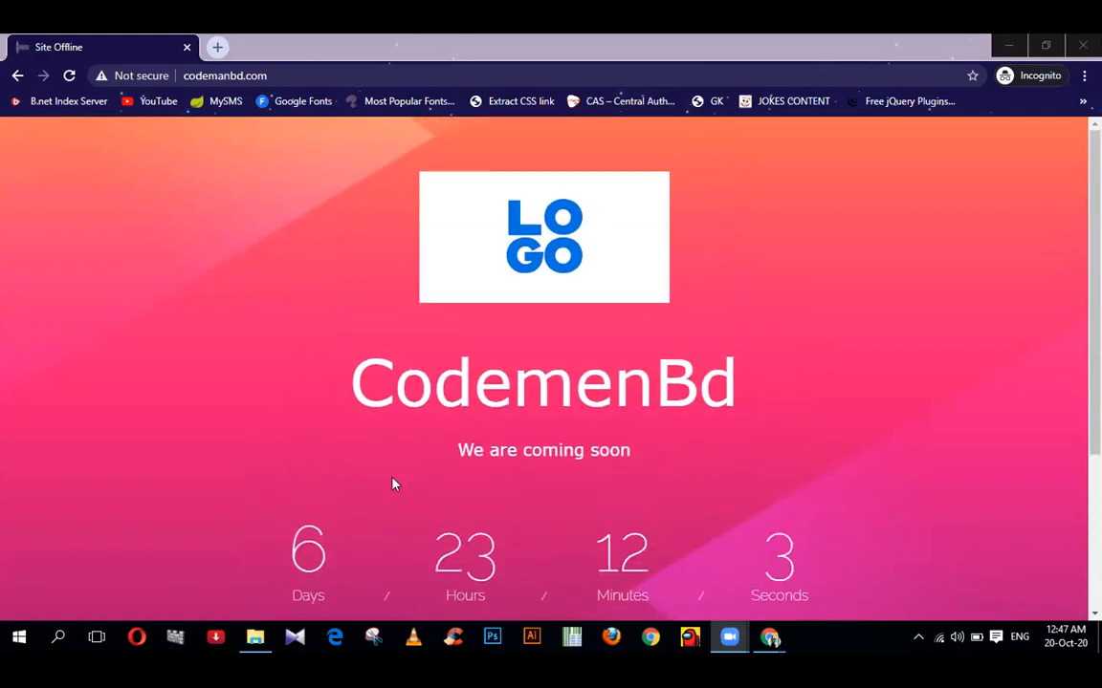
pyautogui.moveTo(730, 633)
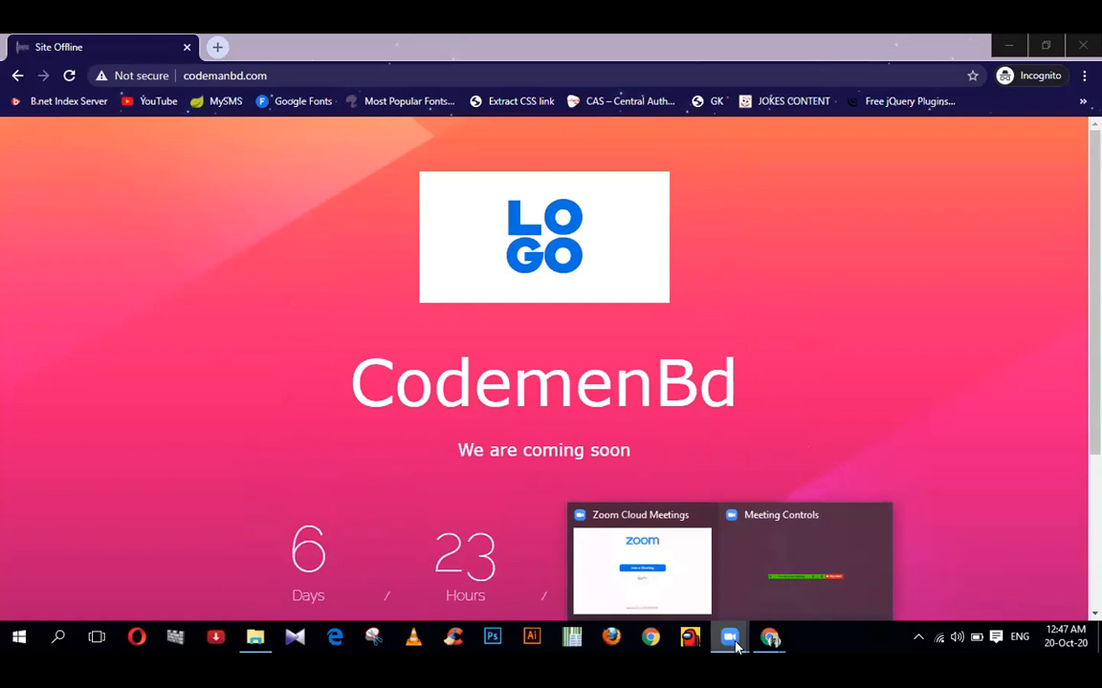
# - Open the coming-soon page's source in a new tab and scroll to the countdown script targeting 2020/10/27
pyautogui.rightClick(115, 383)
pyautogui.click(160, 566)
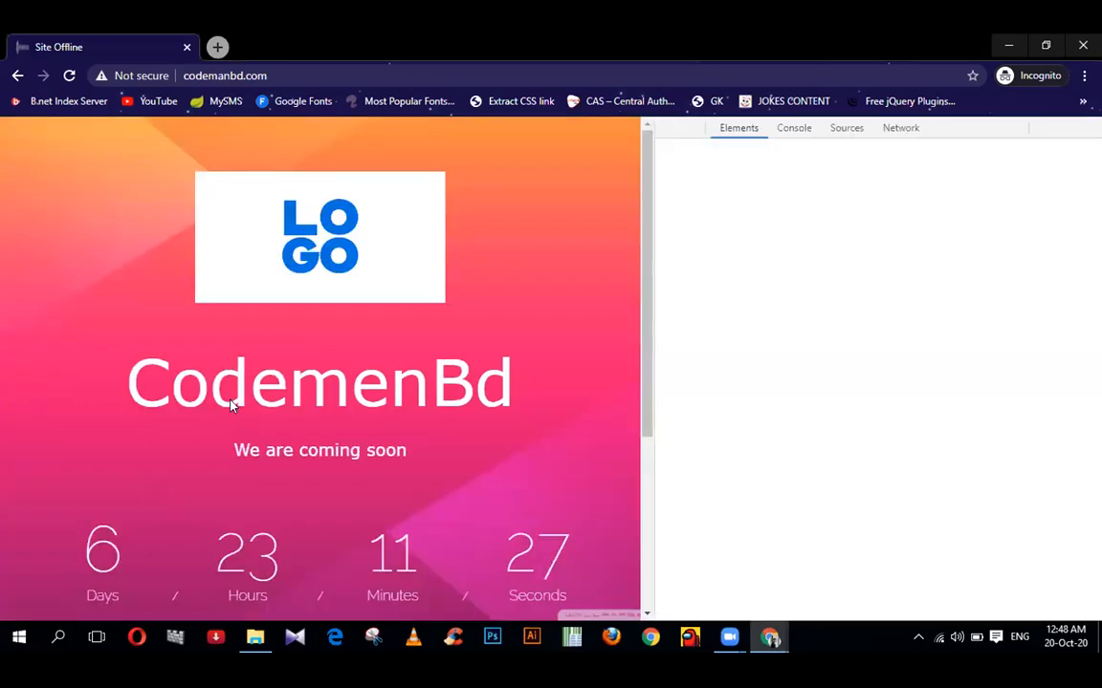
pyautogui.rightClick(176, 313)
pyautogui.click(219, 478)
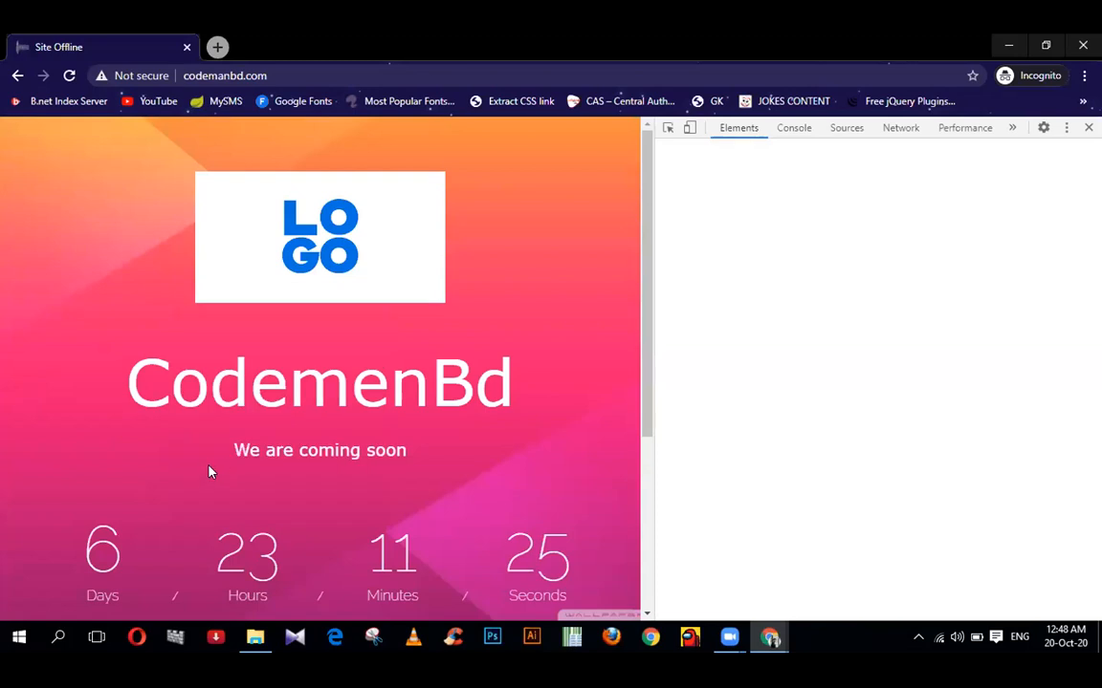
pyautogui.scroll(-5, 178, 387)
pyautogui.scroll(-8, 178, 387)
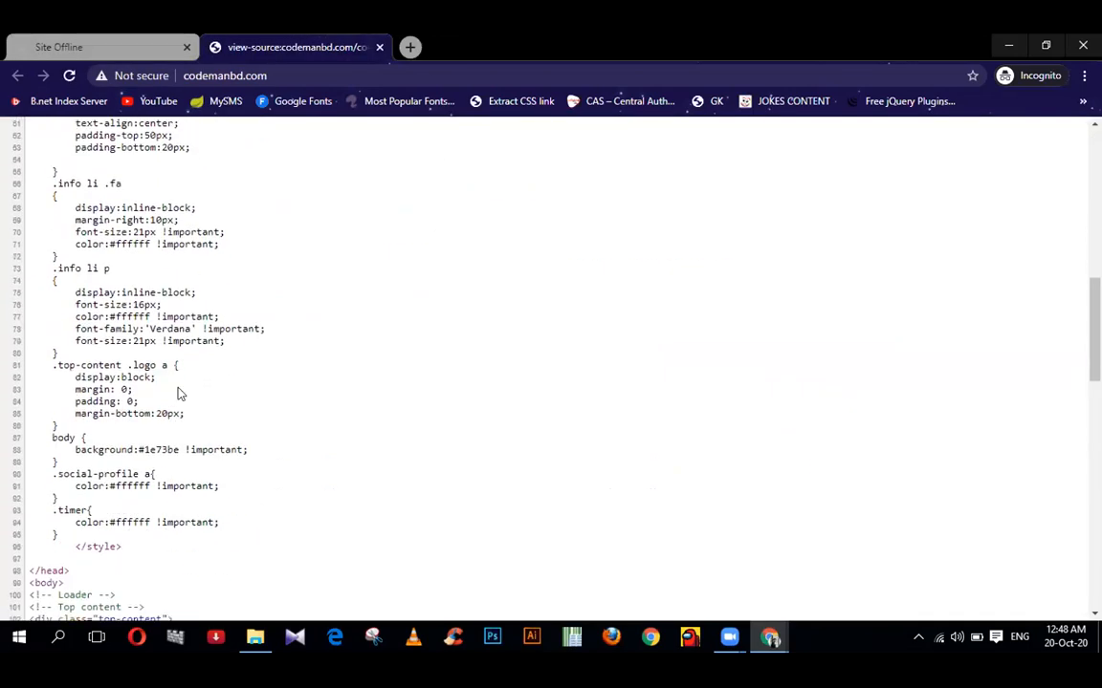
pyautogui.scroll(-8, 178, 387)
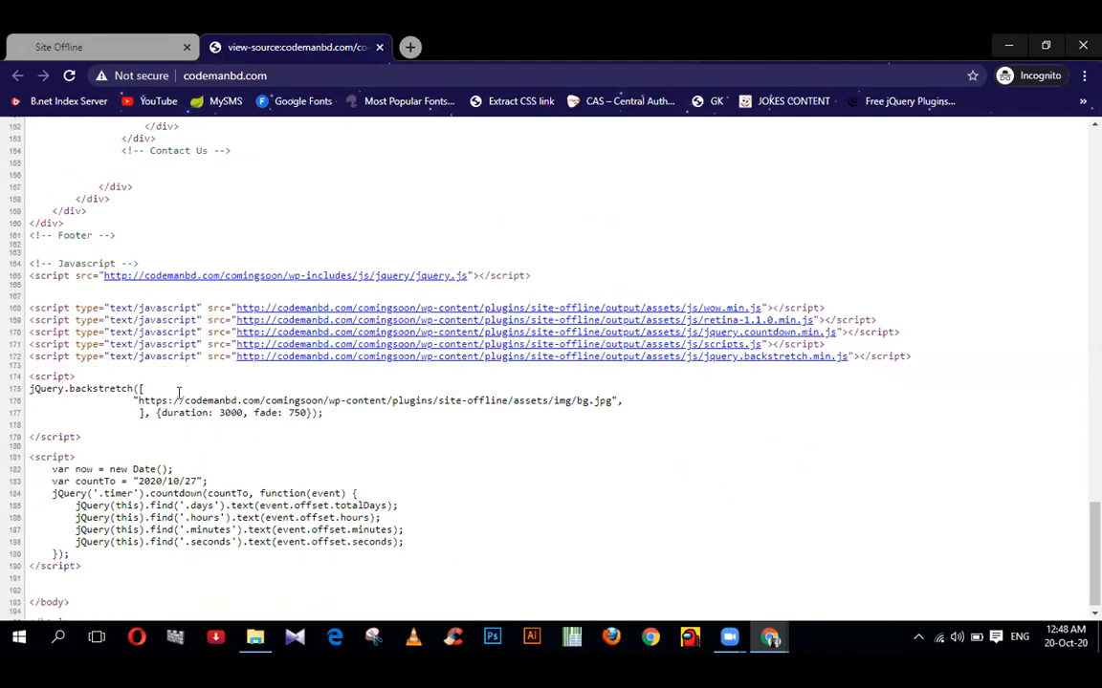
pyautogui.scroll(-1, 178, 392)
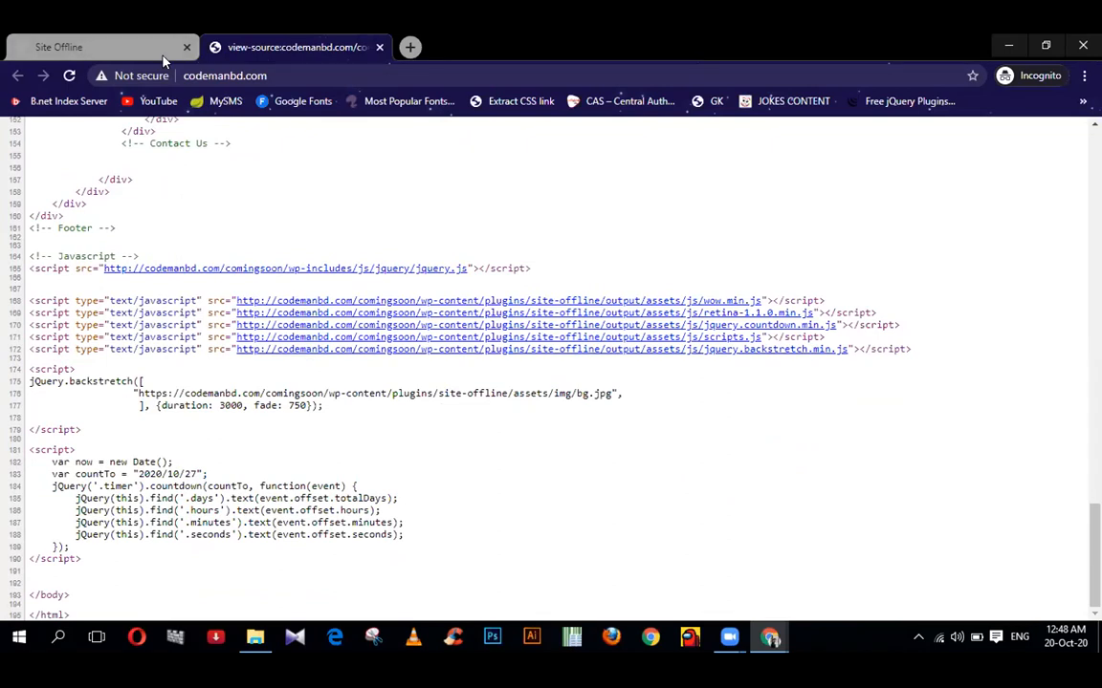
# - Go back to the Site Offline page with DevTools closed and select its address
pyautogui.click(95, 46)
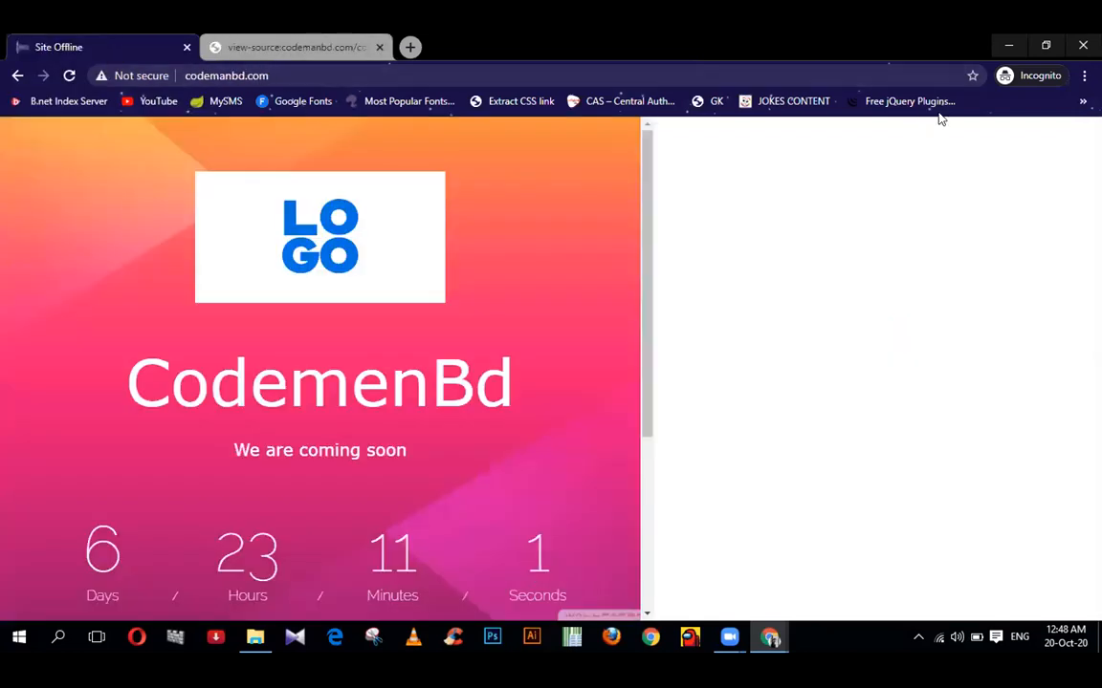
pyautogui.press('F12')
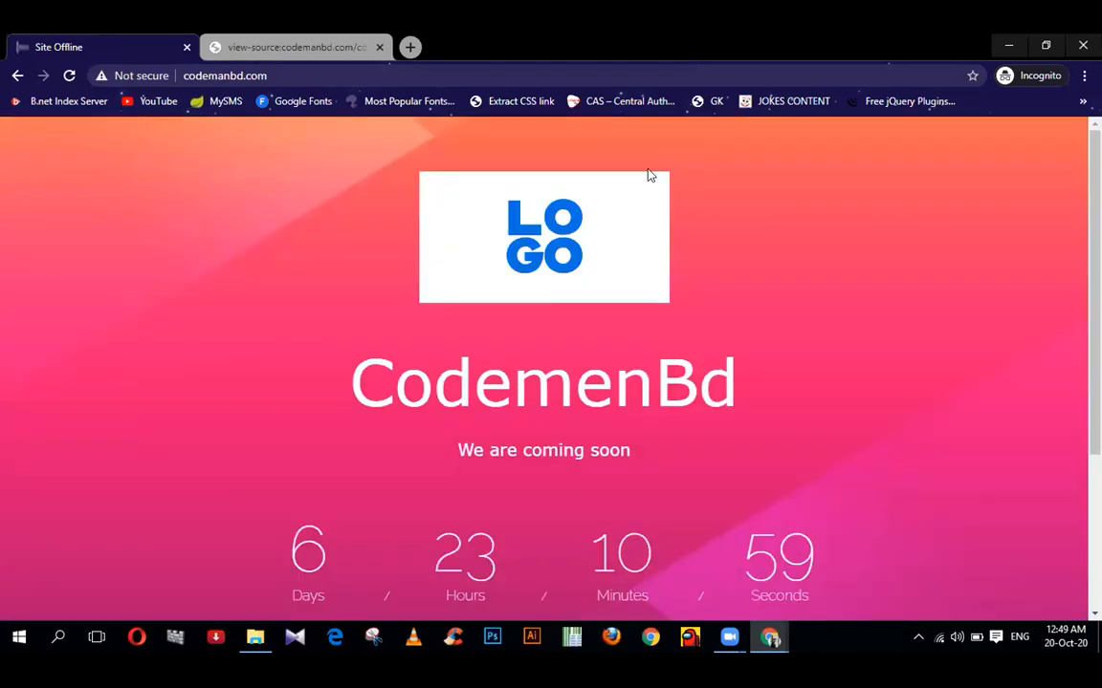
pyautogui.click(296, 73)
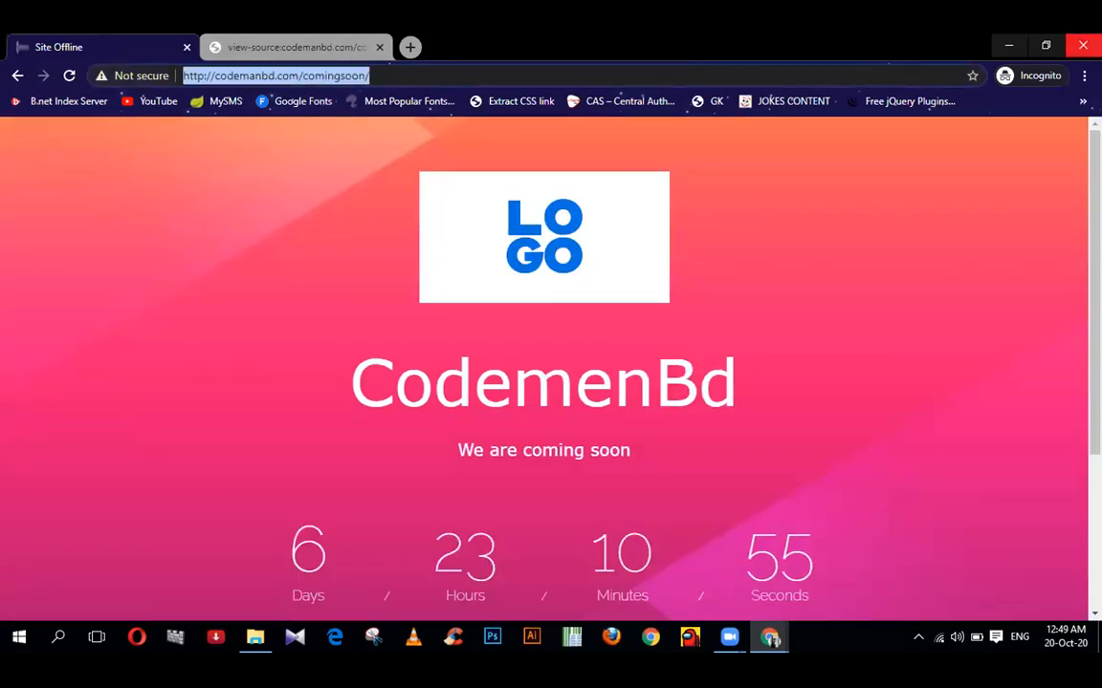
# - Close the incognito window and load codemanbd.com/comingsoon/wp-admin in a new tab
pyautogui.click(1083, 45)
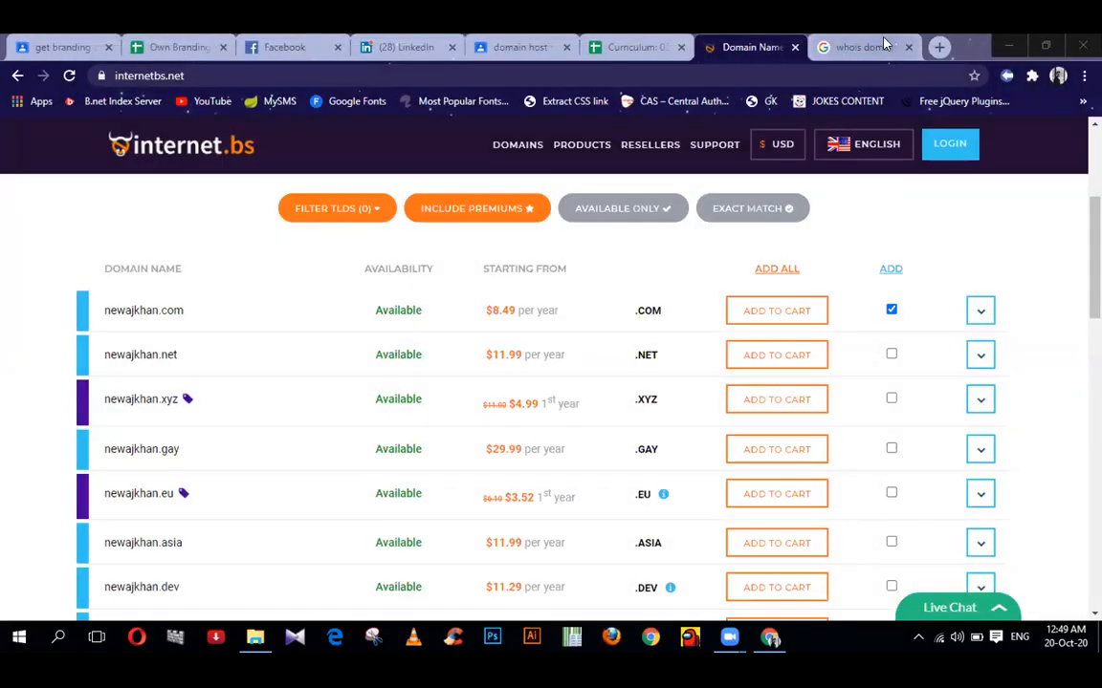
pyautogui.click(840, 41)
pyautogui.hotkey('ctrl', 't')
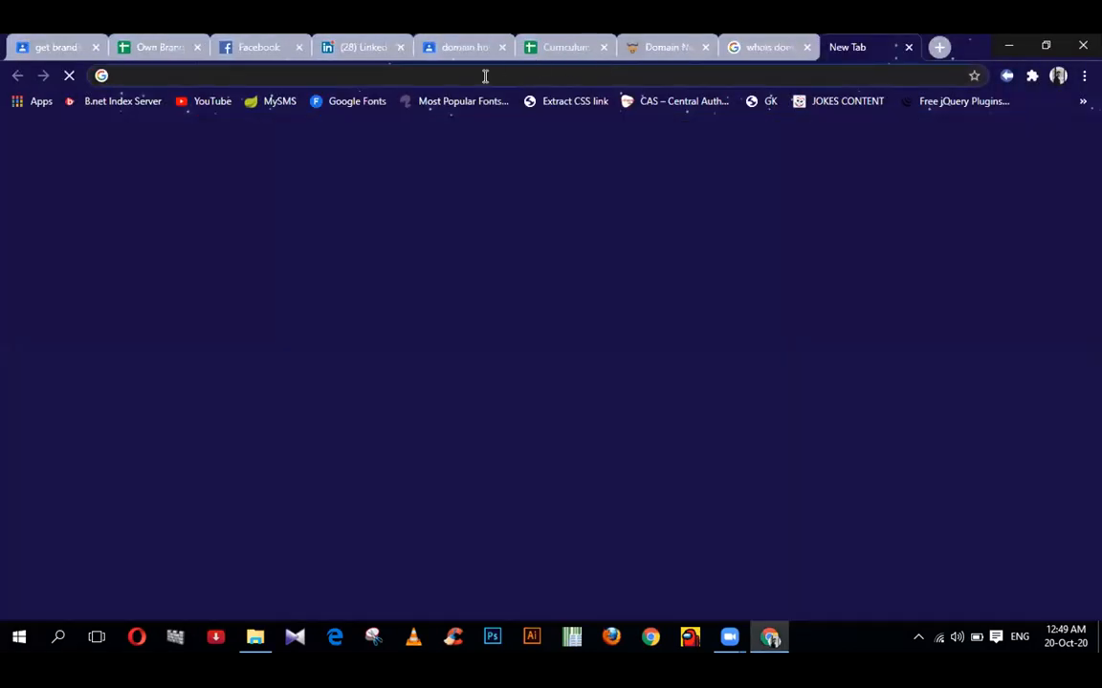
pyautogui.write('code')
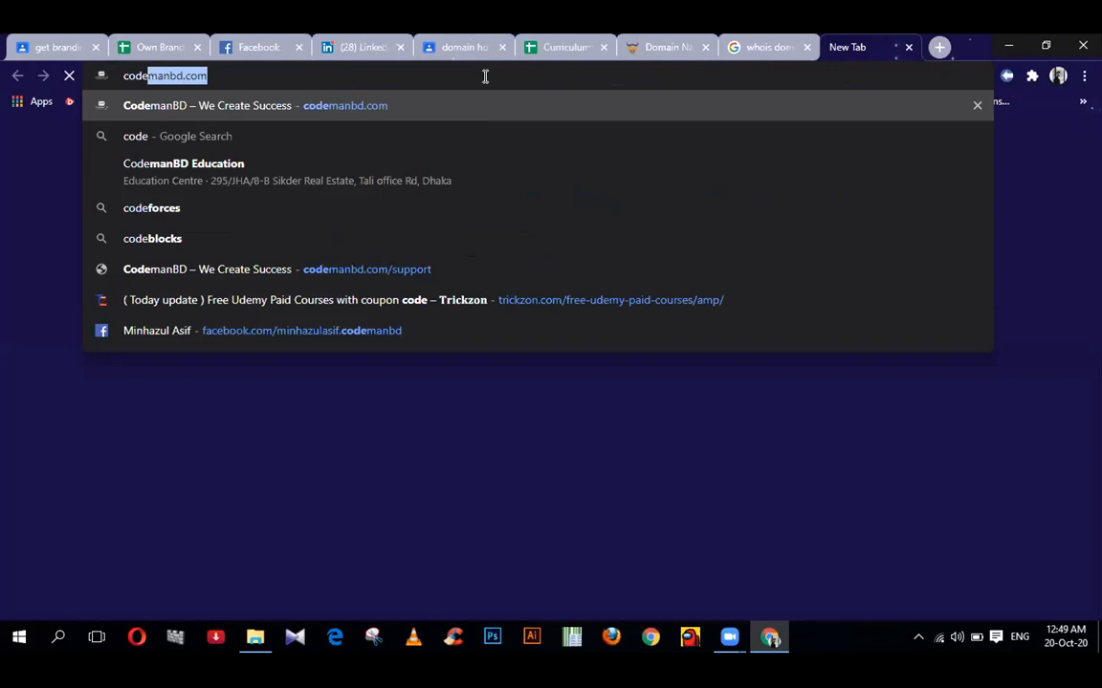
pyautogui.press('Right')
pyautogui.write('/comi')
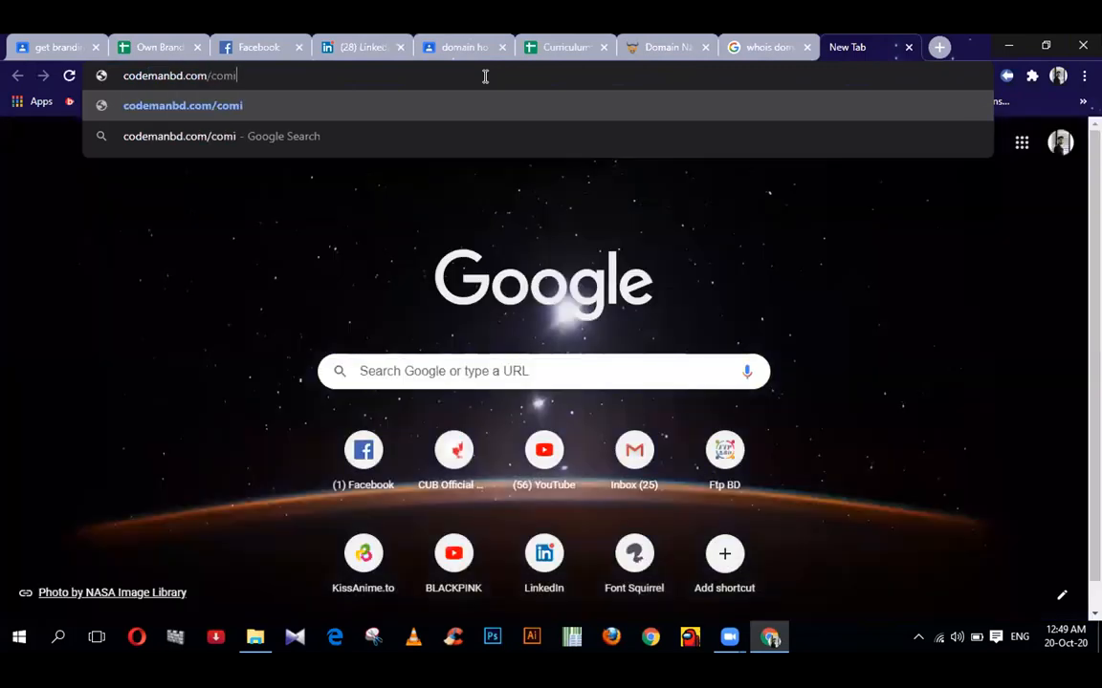
pyautogui.write('ngsoon/wp-admi')
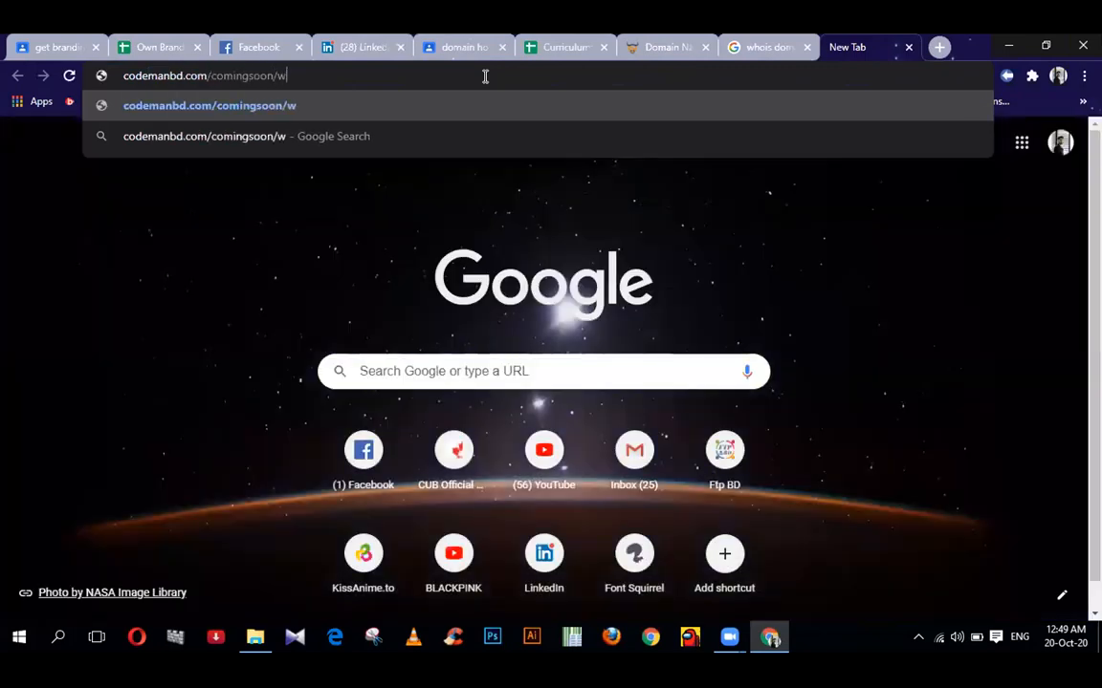
pyautogui.write('n')
pyautogui.press('Return')
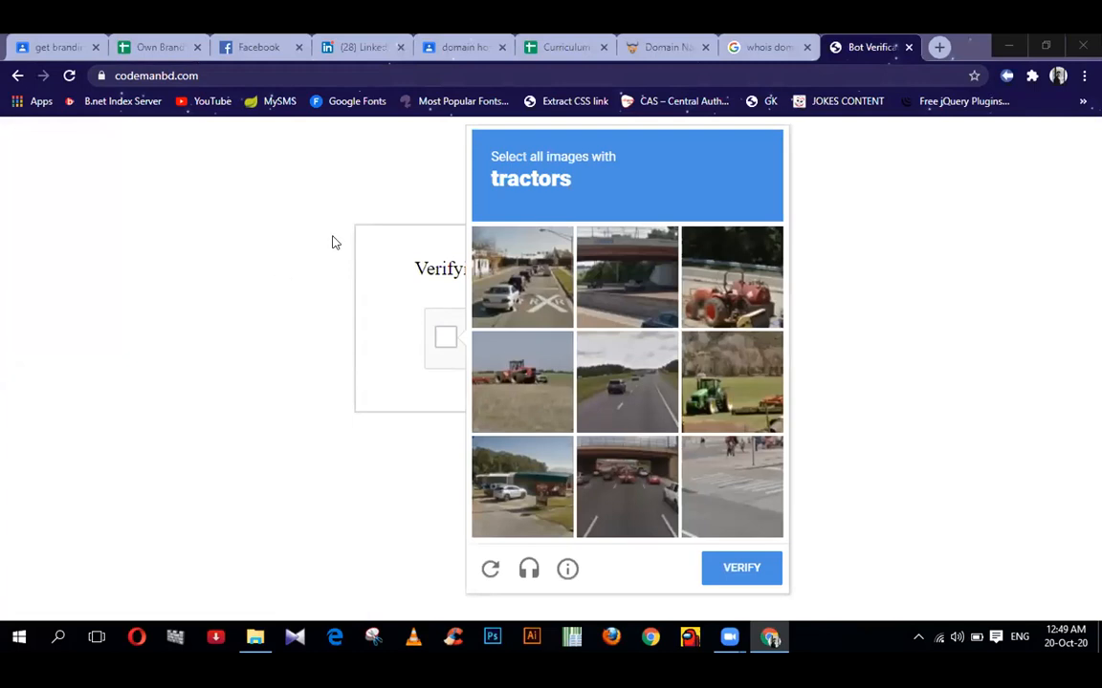
# - Pass the reCAPTCHA check by selecting the three tractor images and submitting
pyautogui.click(690, 287)
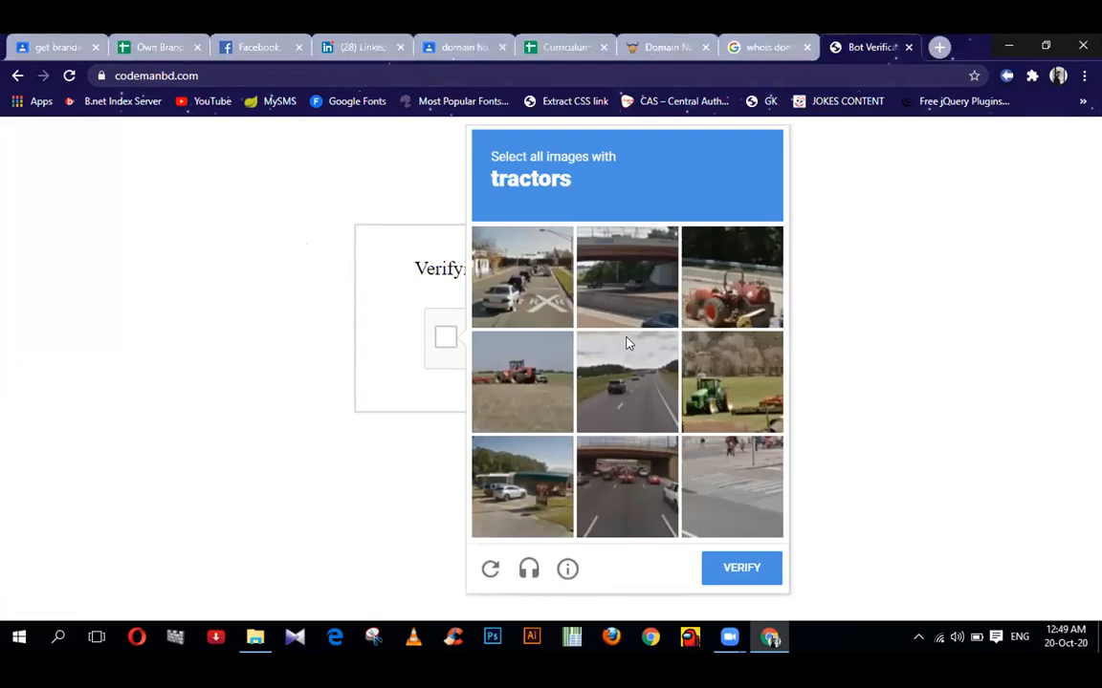
pyautogui.click(532, 384)
pyautogui.click(731, 380)
pyautogui.click(738, 569)
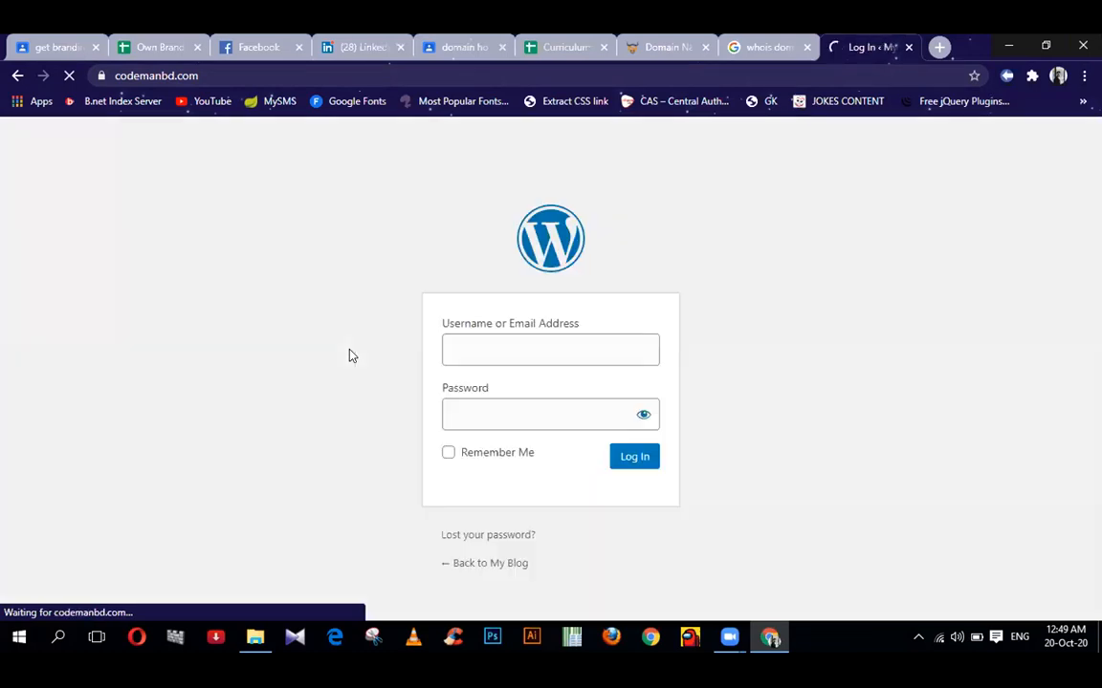
# - Log in to the WordPress admin with the admin username and password
pyautogui.write('admin')
pyautogui.click(505, 399)
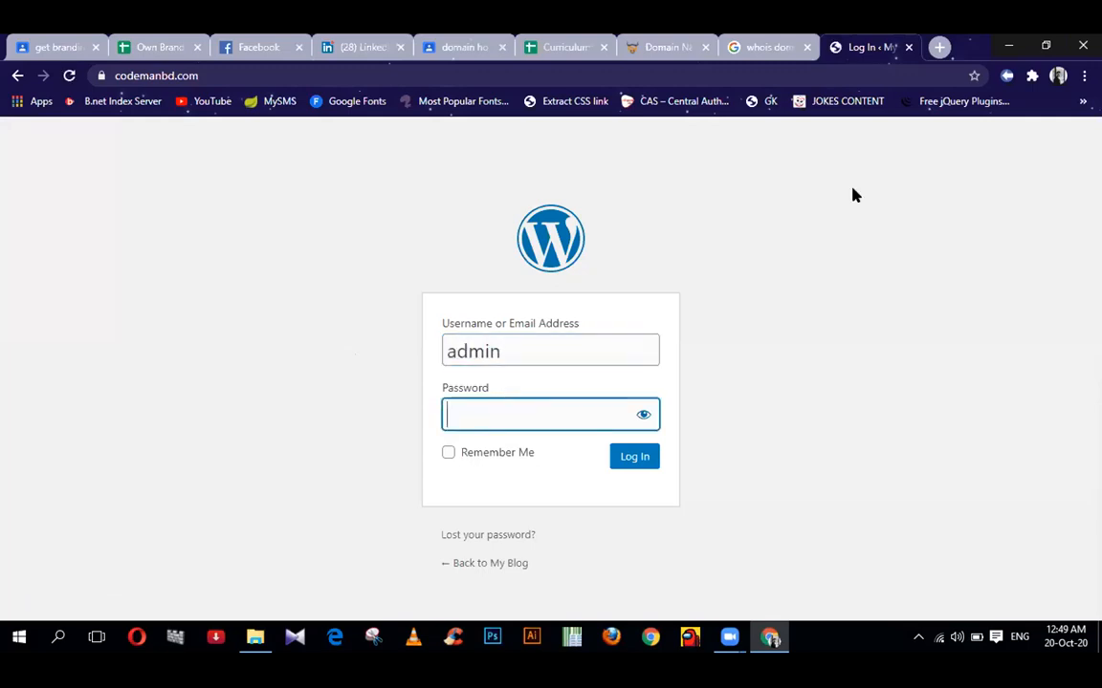
pyautogui.write('••••')
pyautogui.press('Return')
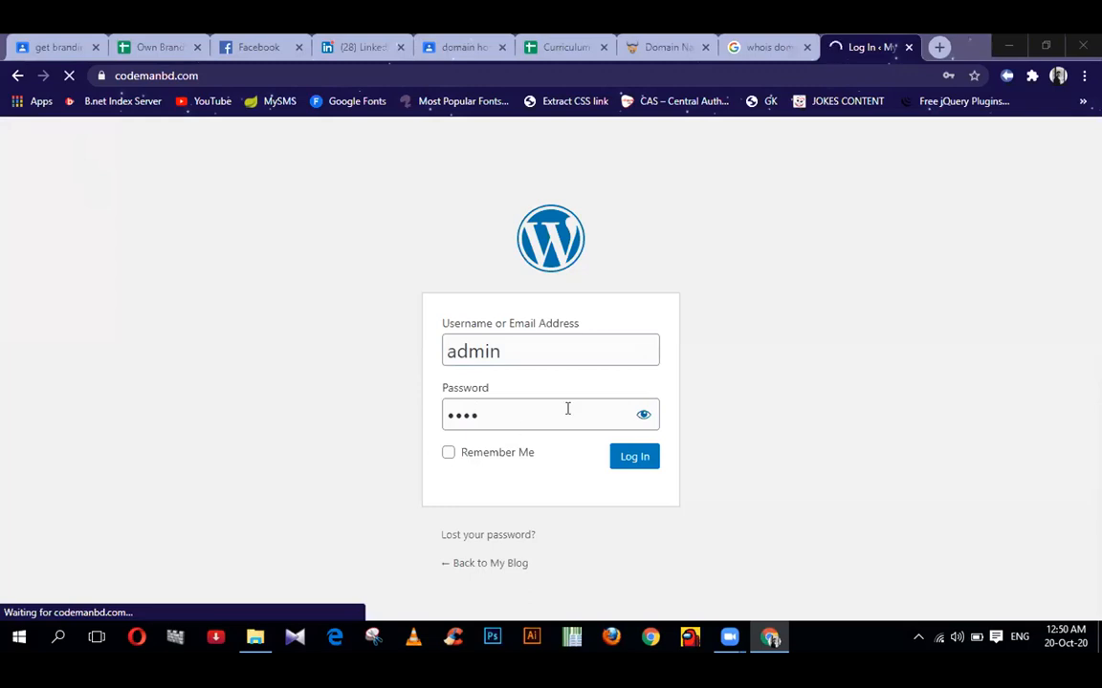
pyautogui.click(626, 459)
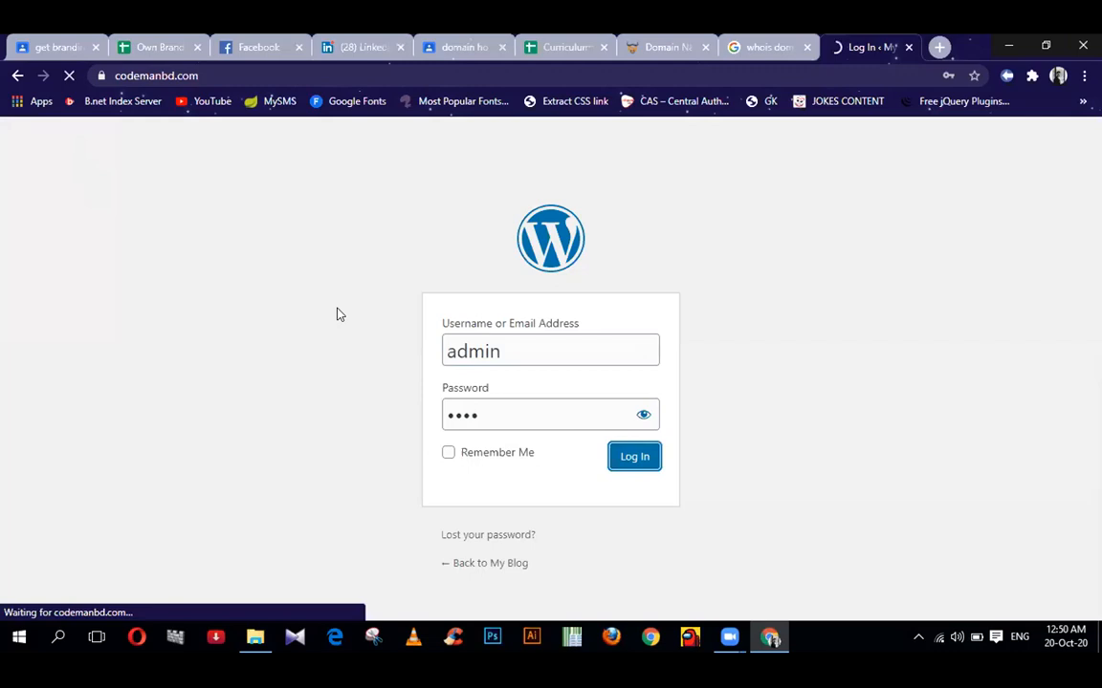
# - Close the domain hosting, Curriculum and domain name tabs and dismiss Chrome's save-password offer
pyautogui.click(501, 47)
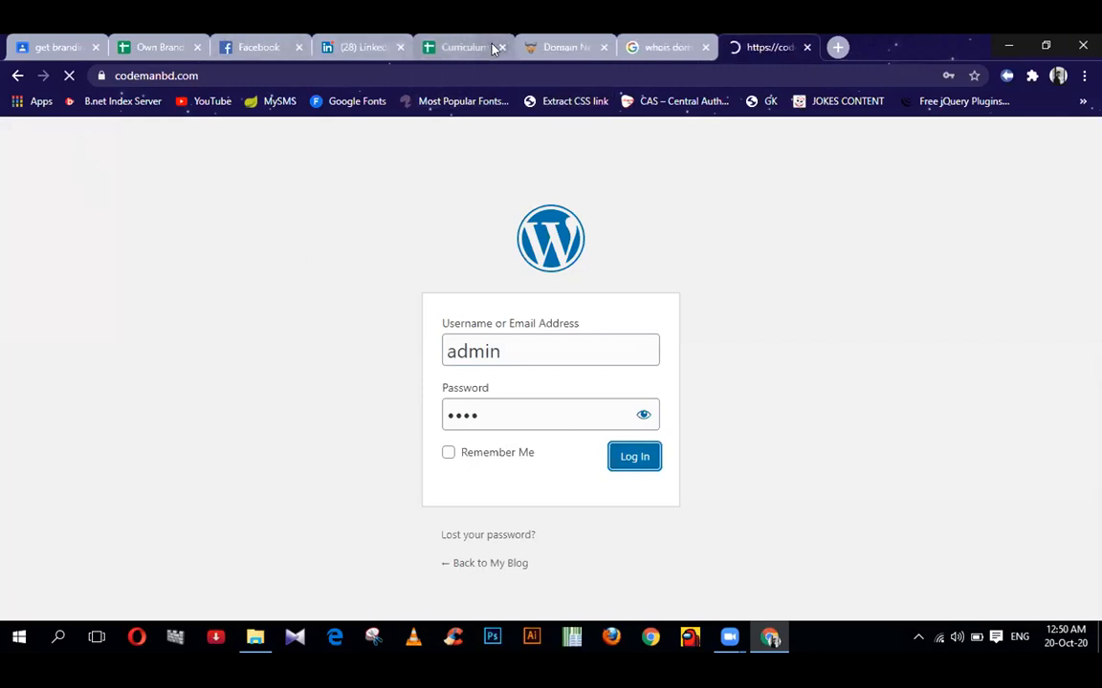
pyautogui.click(501, 47)
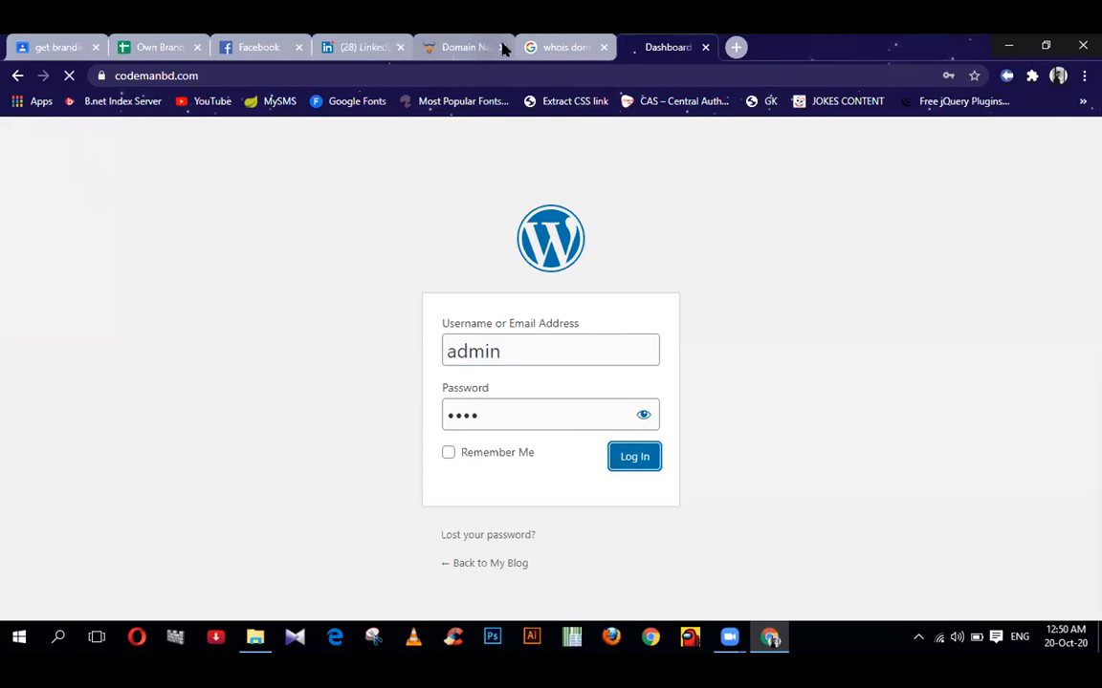
pyautogui.click(499, 47)
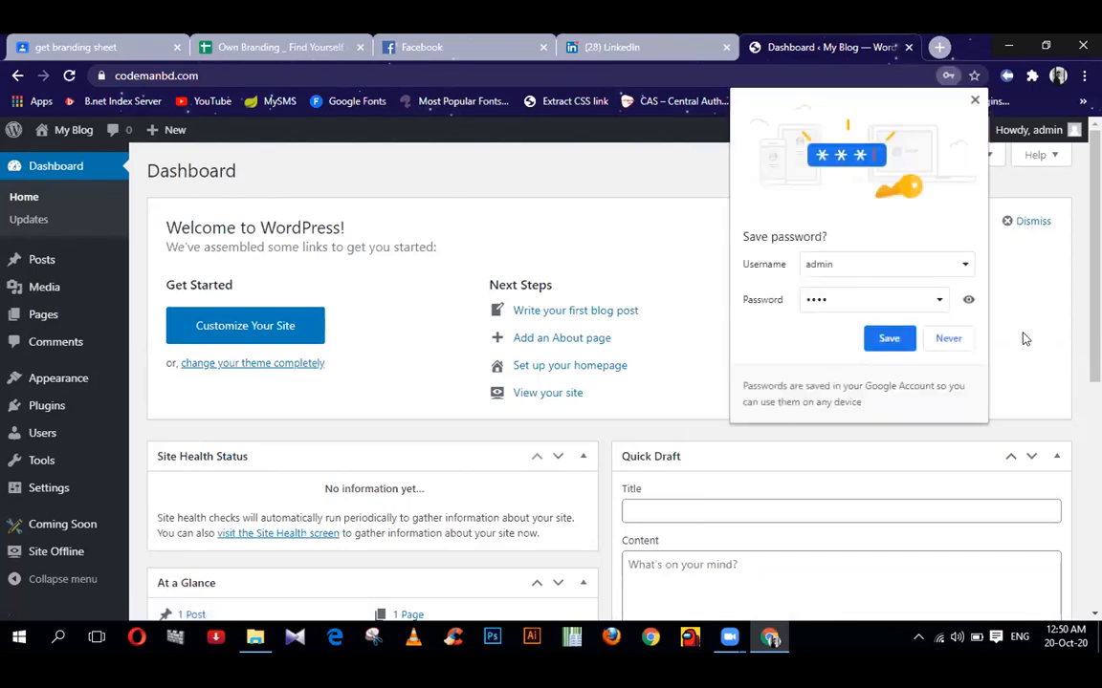
pyautogui.click(966, 341)
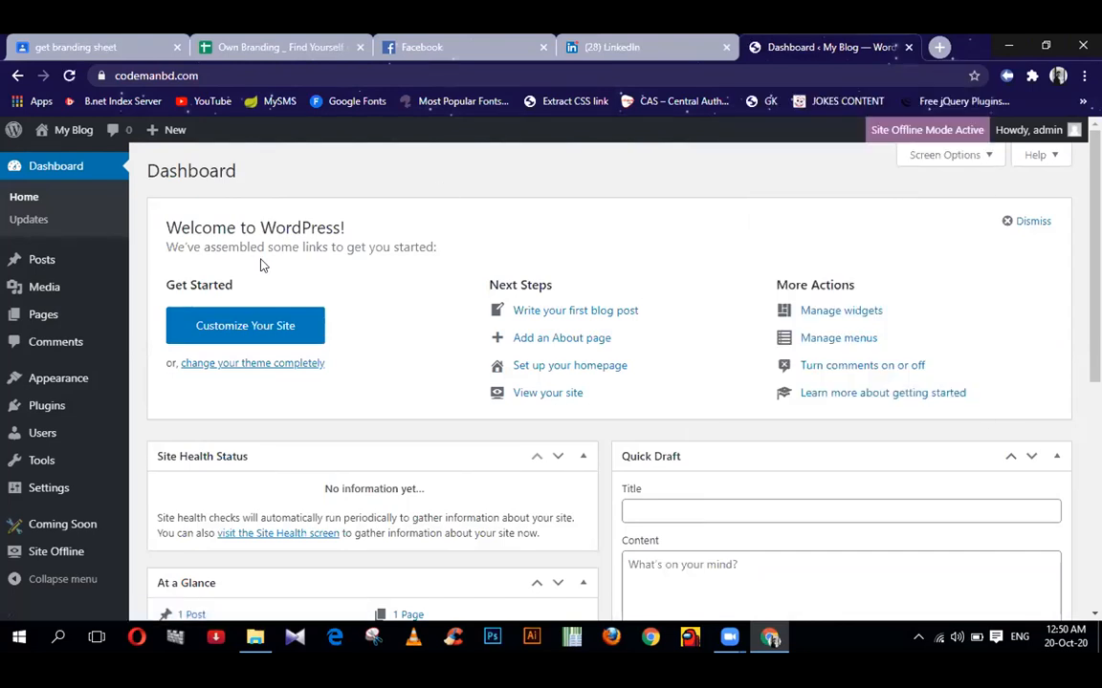
# - Open Site Offline's Design settings and try a pink background colour
pyautogui.click(52, 552)
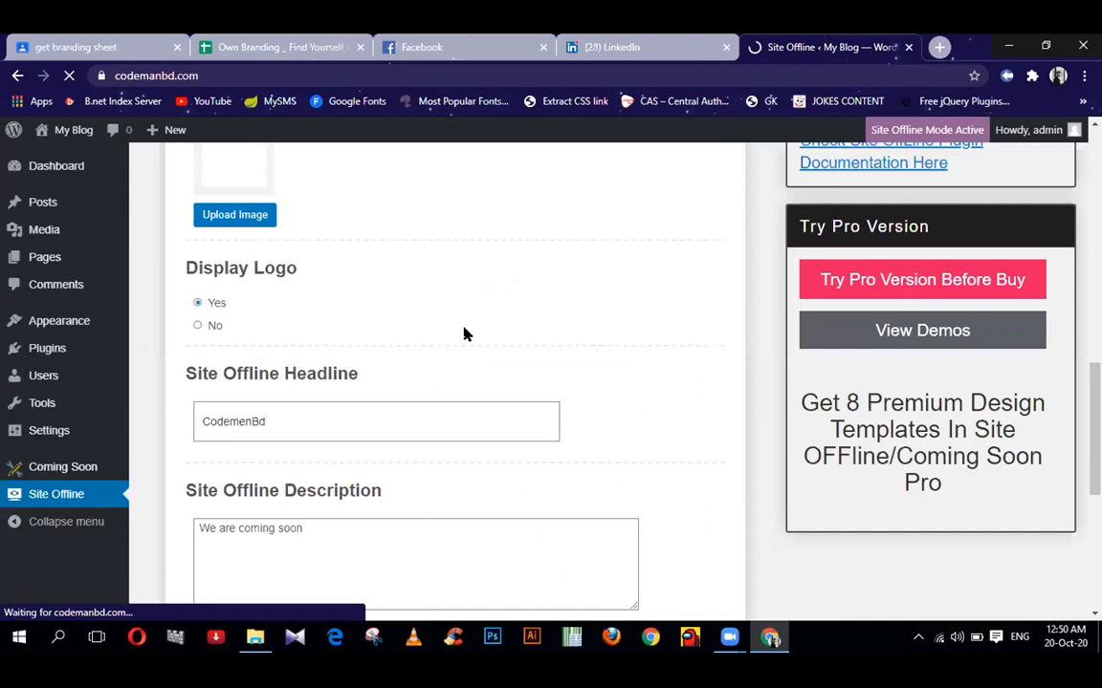
pyautogui.scroll(-1, 466, 333)
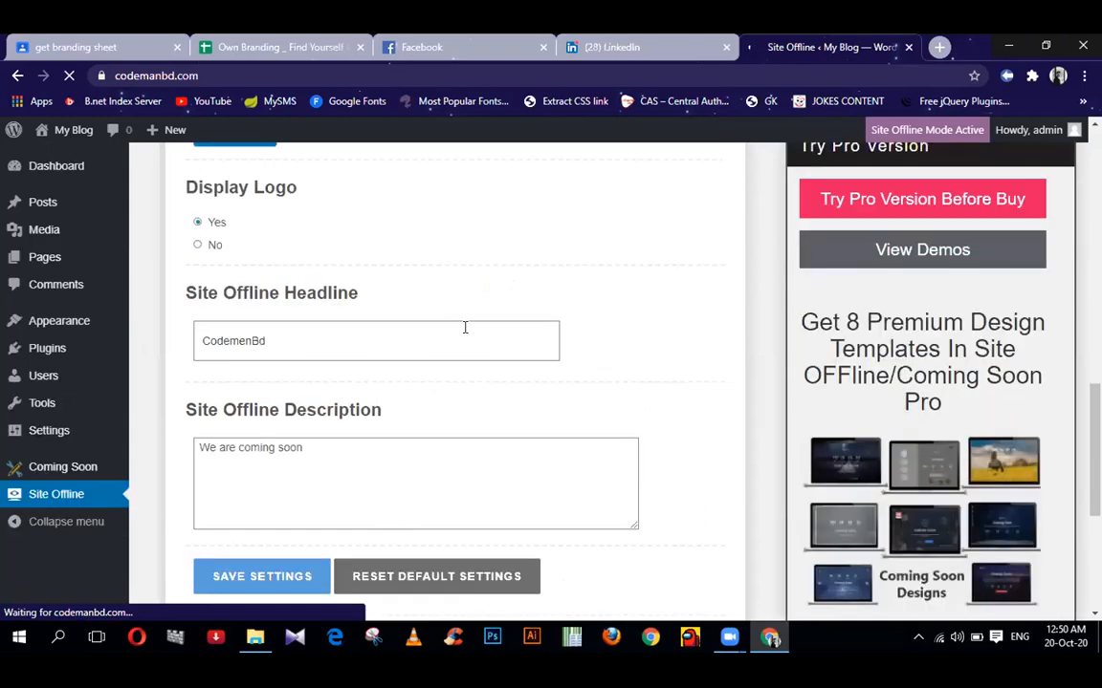
pyautogui.scroll(-4, 355, 346)
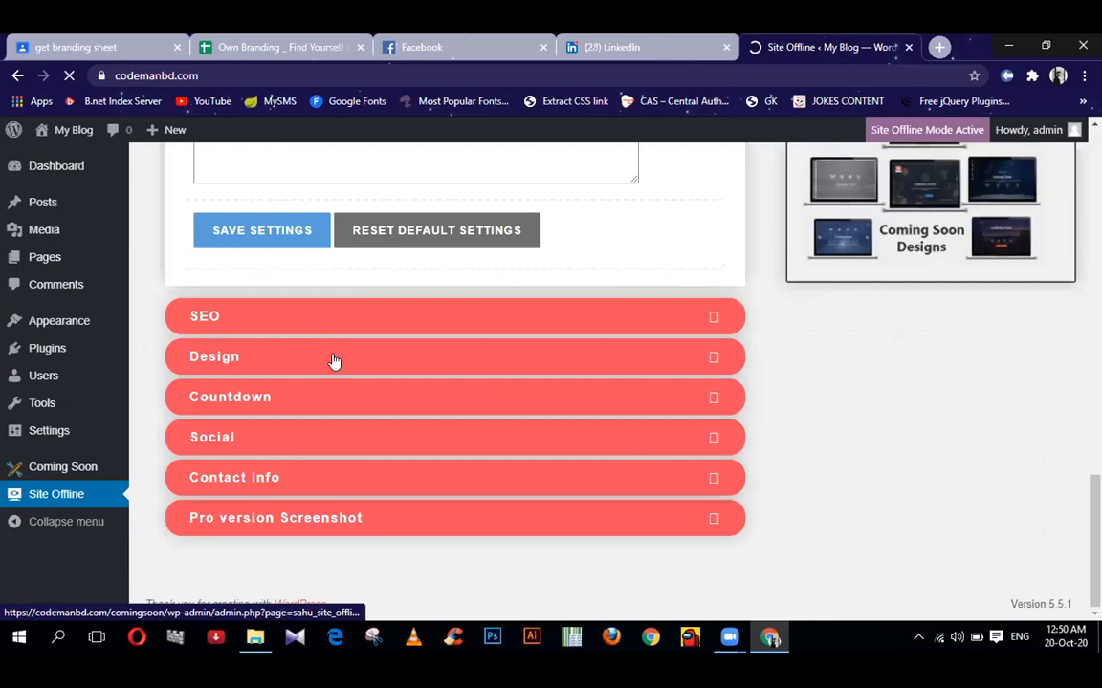
pyautogui.click(334, 360)
pyautogui.scroll(-2, 472, 418)
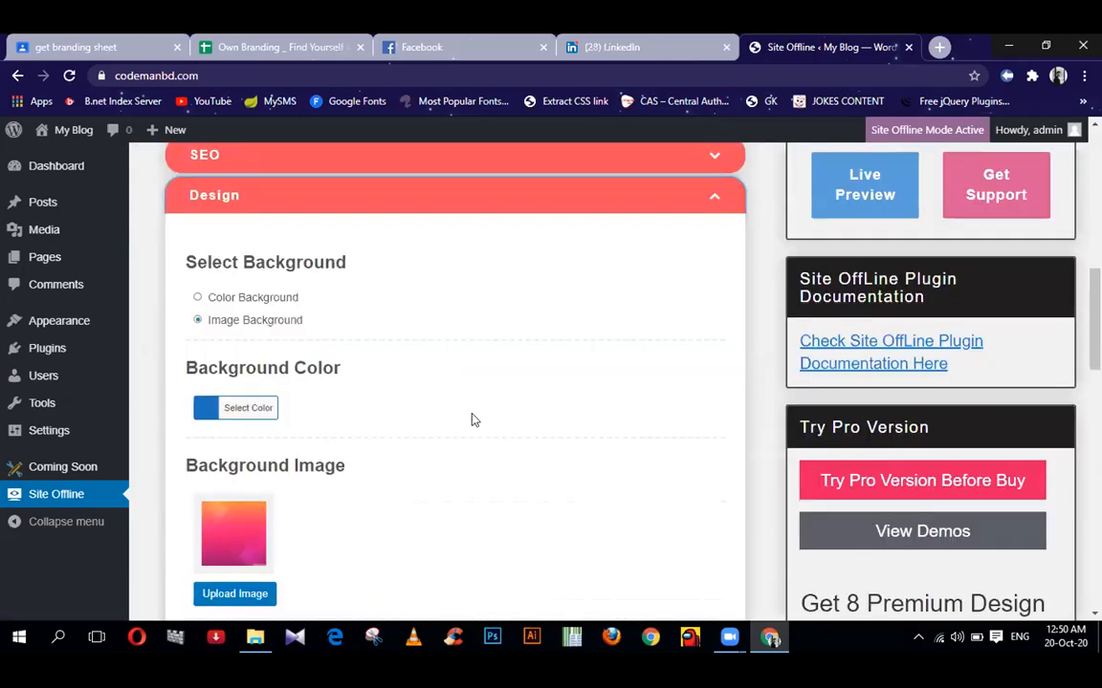
pyautogui.click(249, 410)
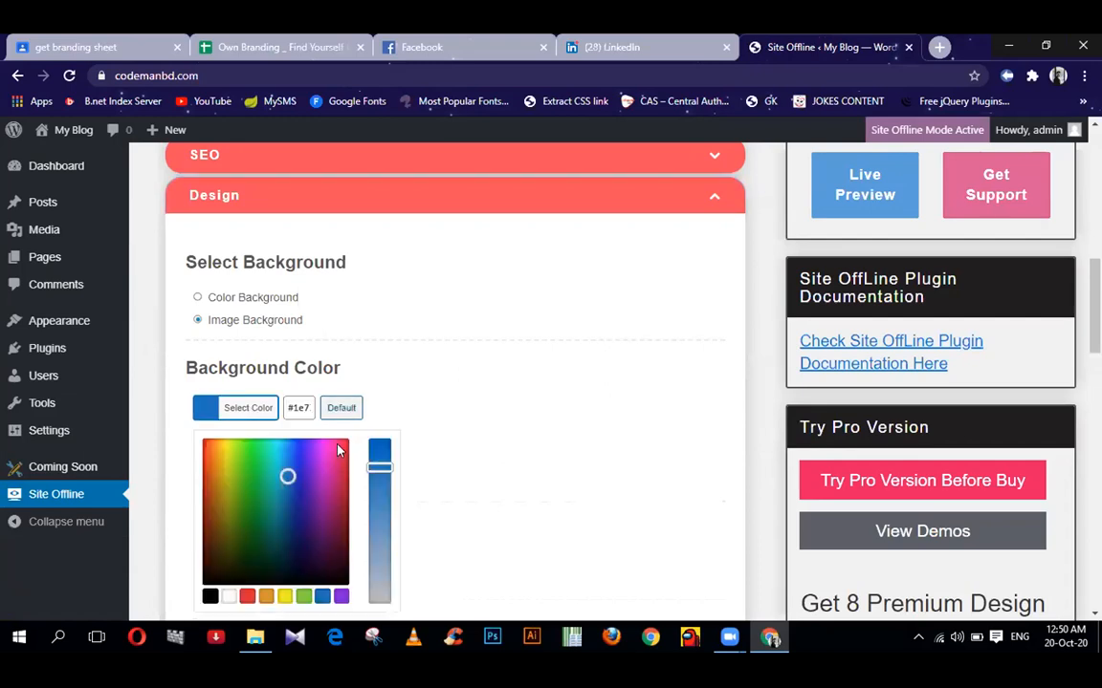
pyautogui.click(337, 444)
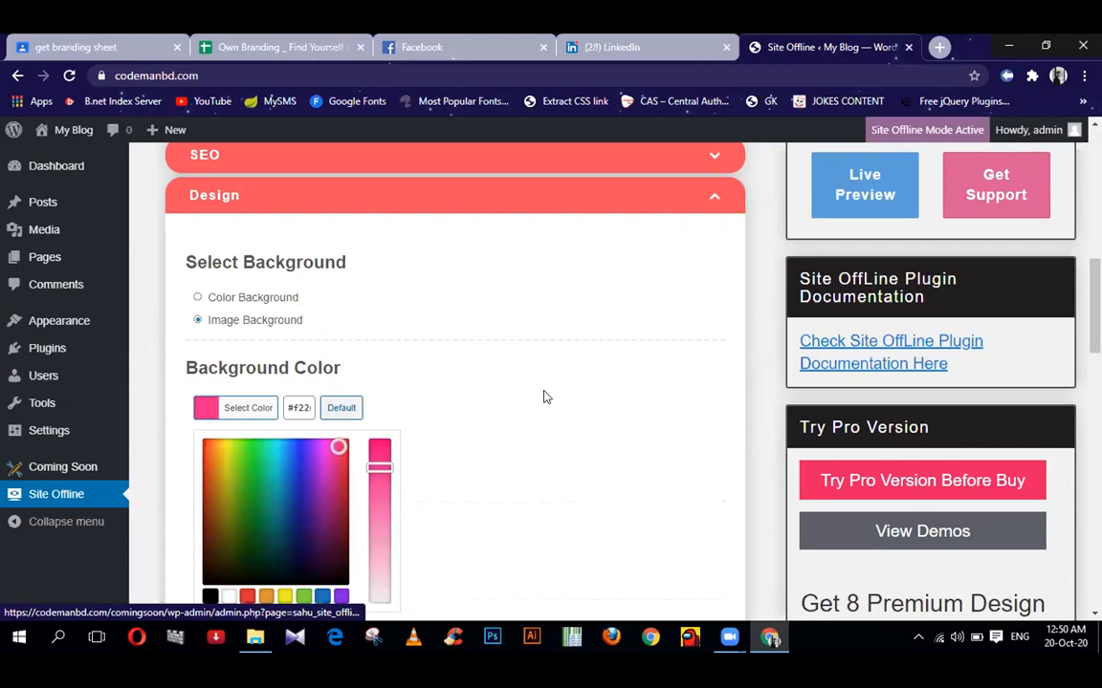
pyautogui.scroll(-7, 545, 396)
pyautogui.scroll(4, 450, 397)
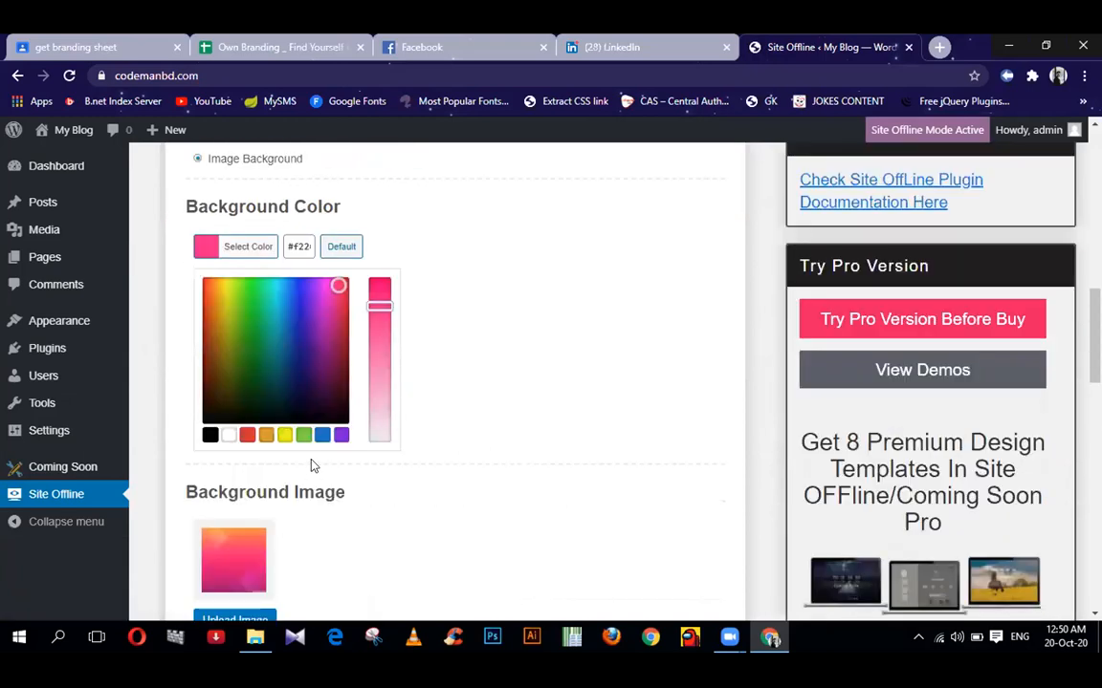
pyautogui.scroll(2, 287, 402)
# - Switch to a plain Color Background in purple-blue and save the design settings
pyautogui.click(202, 299)
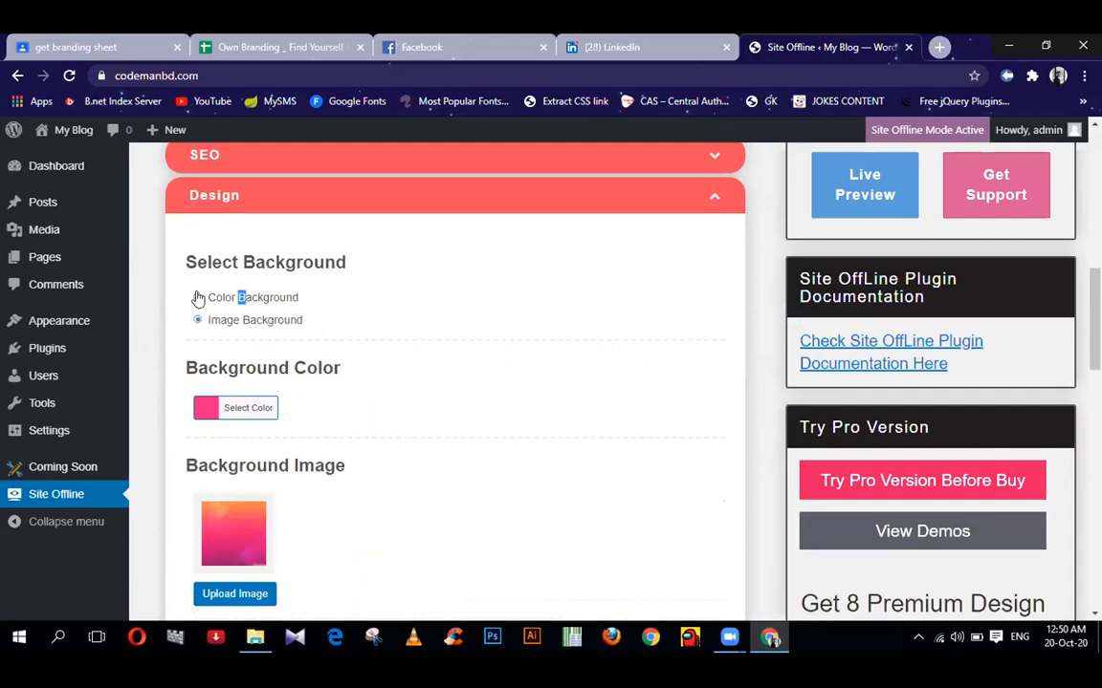
pyautogui.click(249, 408)
pyautogui.click(307, 451)
pyautogui.scroll(-3, 465, 403)
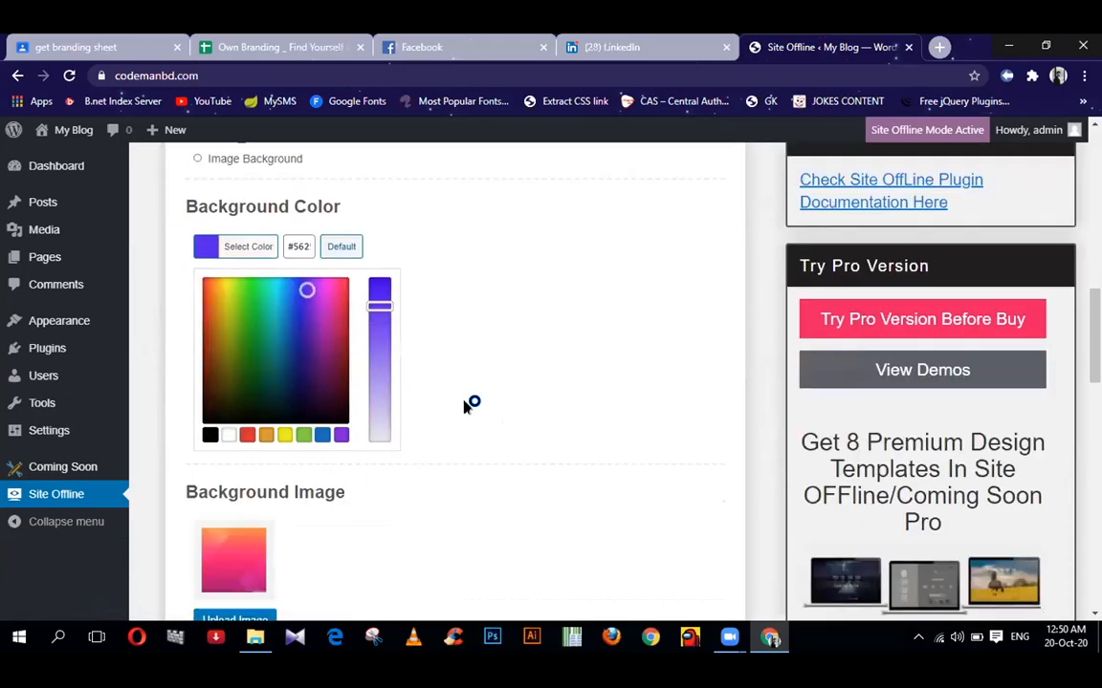
pyautogui.scroll(-3, 449, 411)
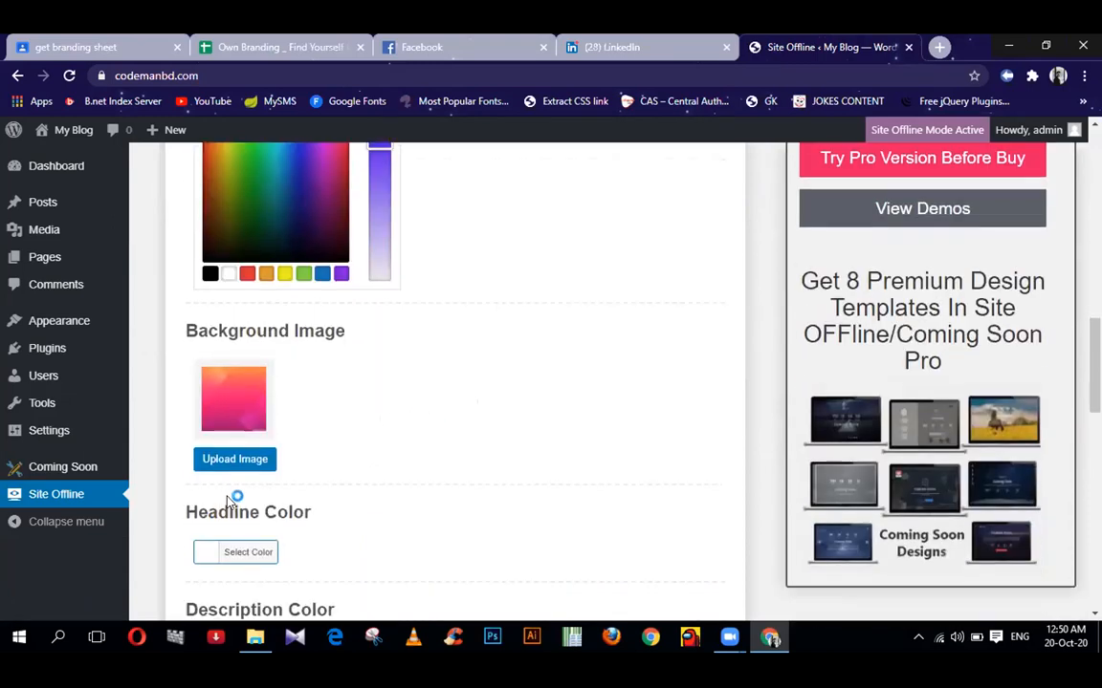
pyautogui.scroll(-7, 452, 450)
pyautogui.scroll(1, 448, 453)
pyautogui.scroll(-10, 444, 453)
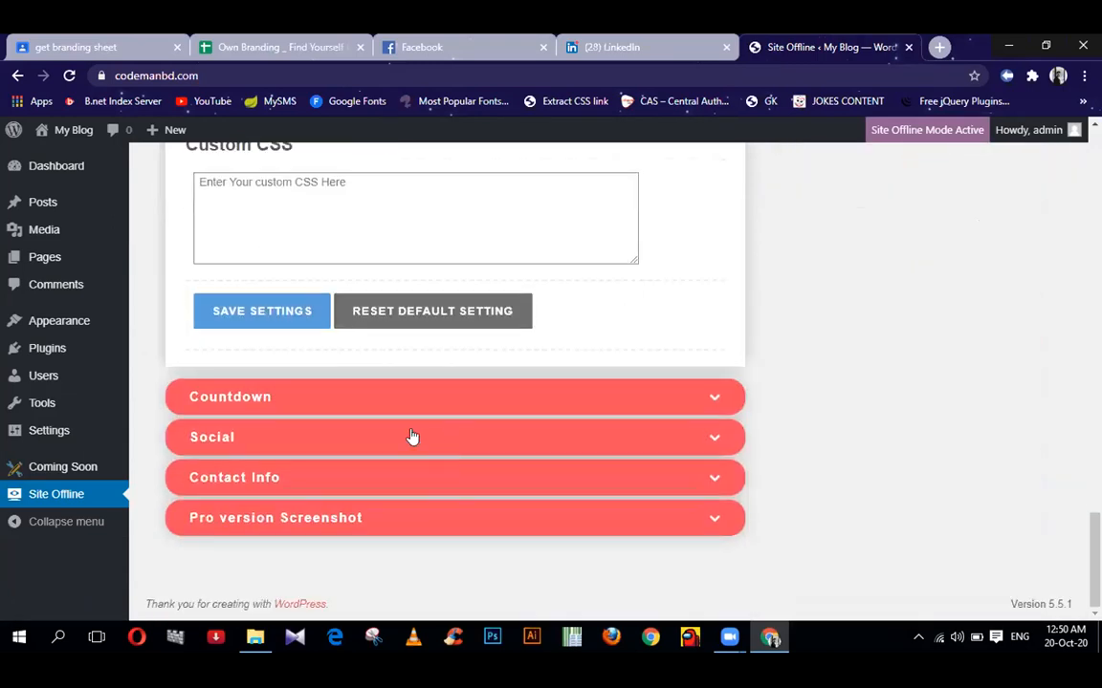
pyautogui.click(254, 308)
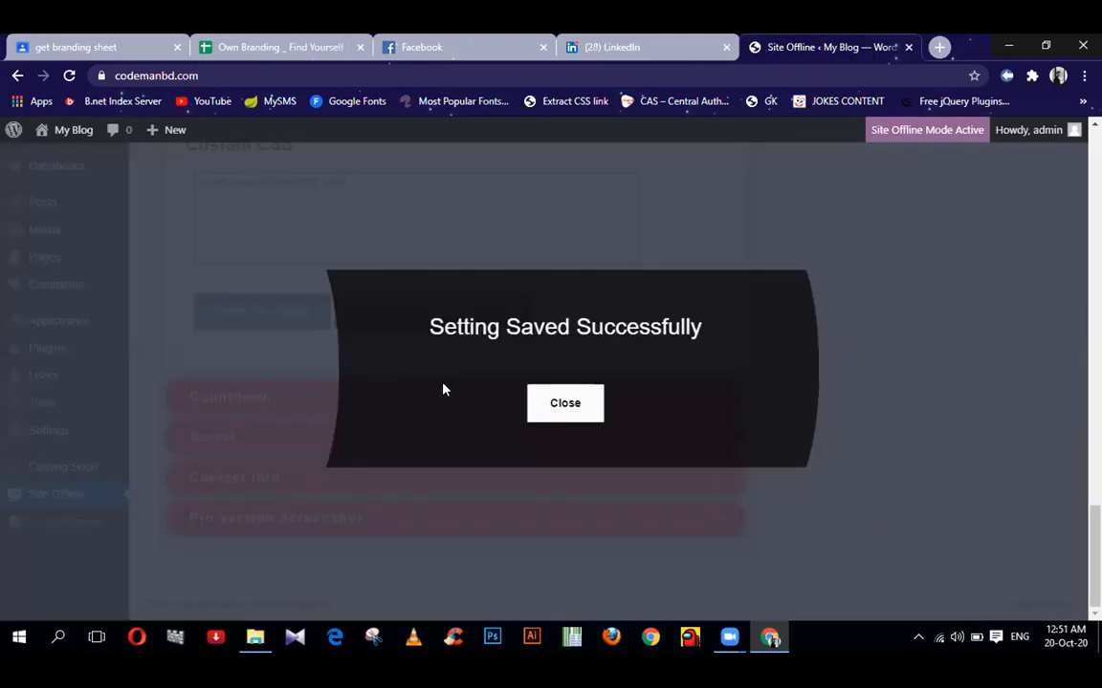
pyautogui.click(524, 407)
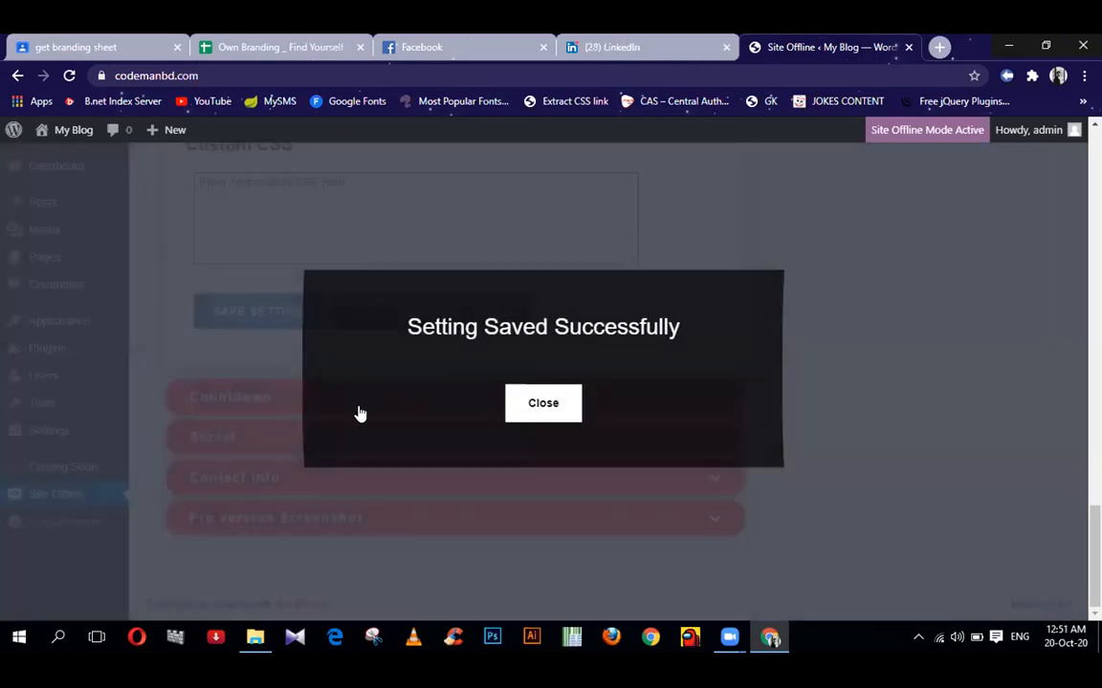
# - In Contact Info, replace the placeholder address and enter the contact number and e-mail address
pyautogui.click(279, 475)
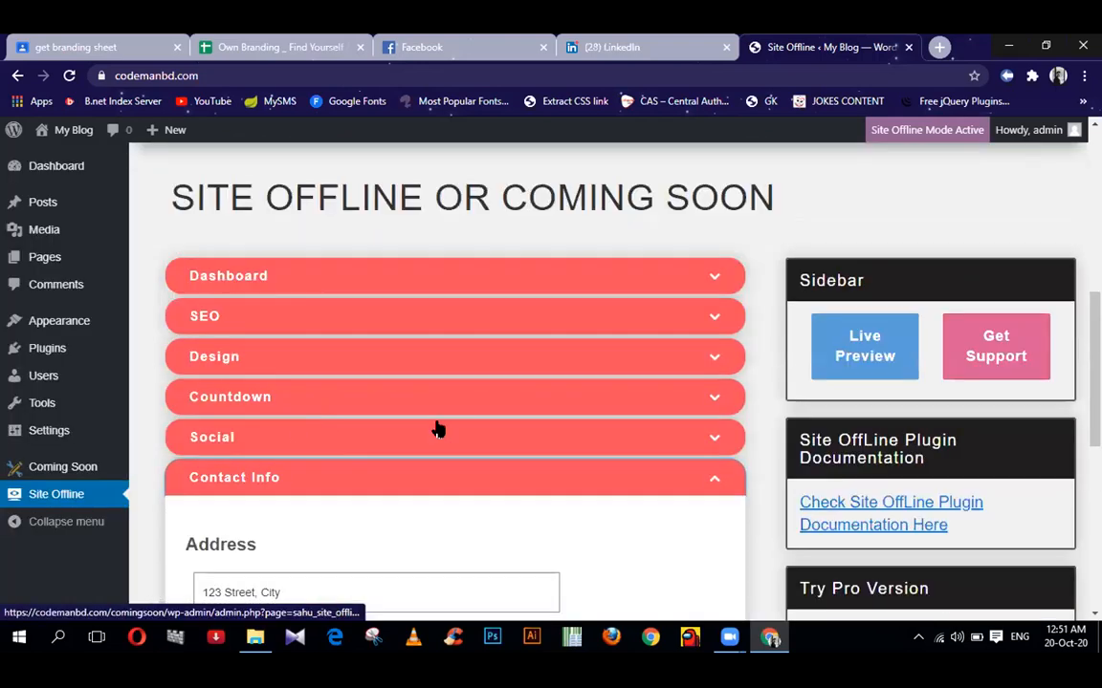
pyautogui.scroll(-1, 372, 321)
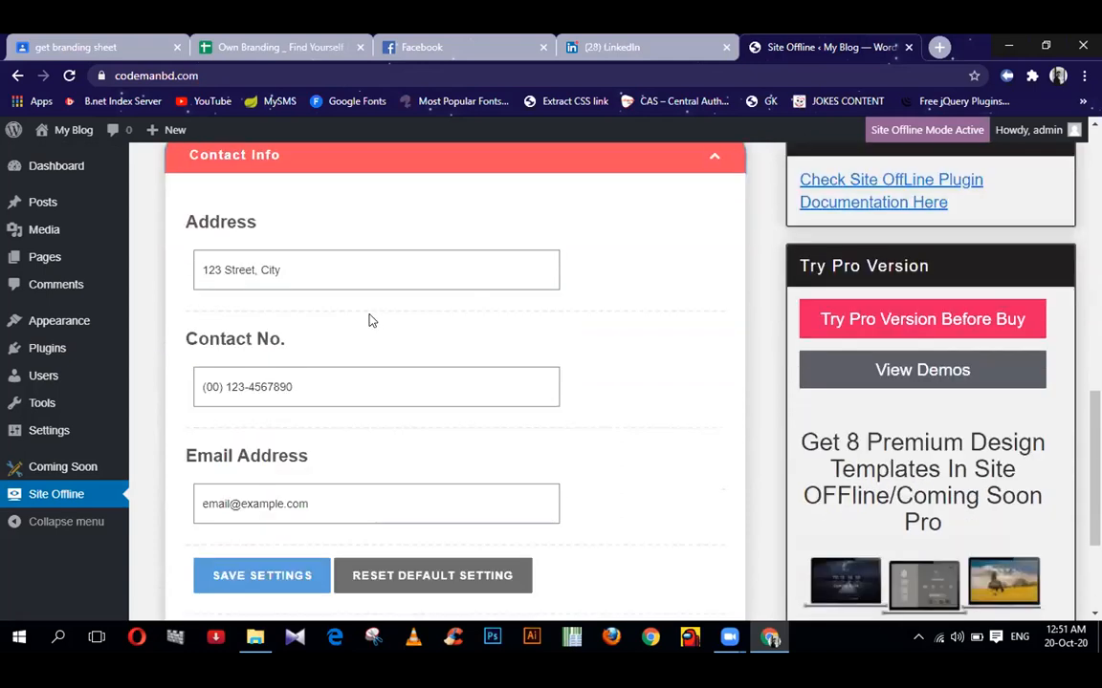
pyautogui.tripleClick(206, 266)
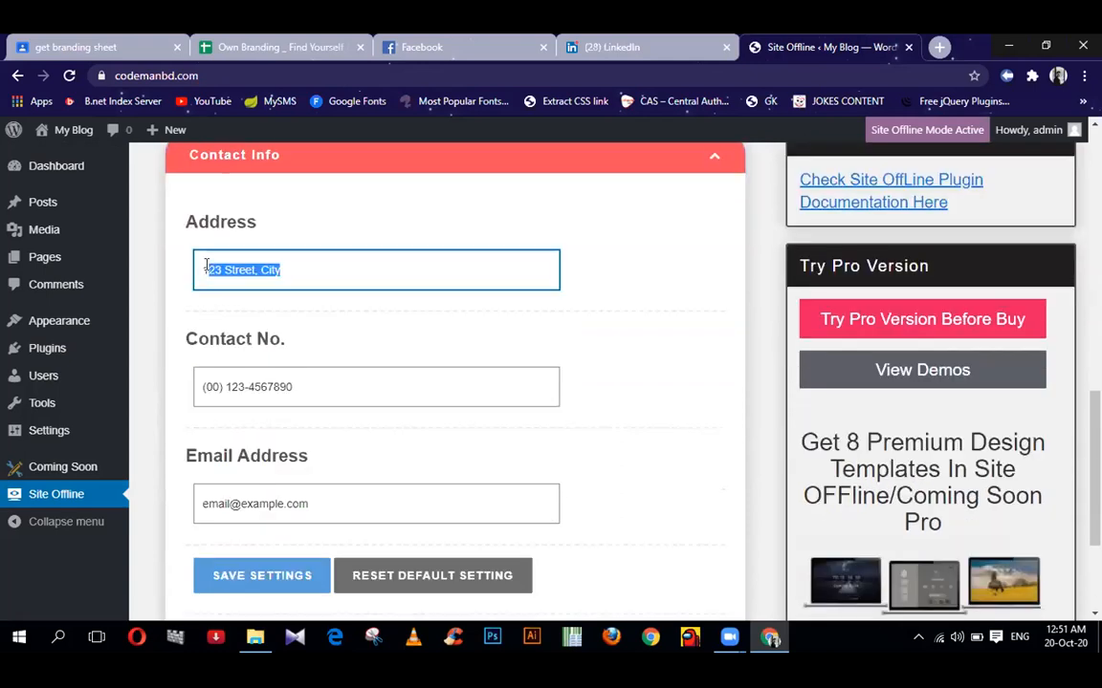
pyautogui.press('BackSpace')
pyautogui.write('shanm')
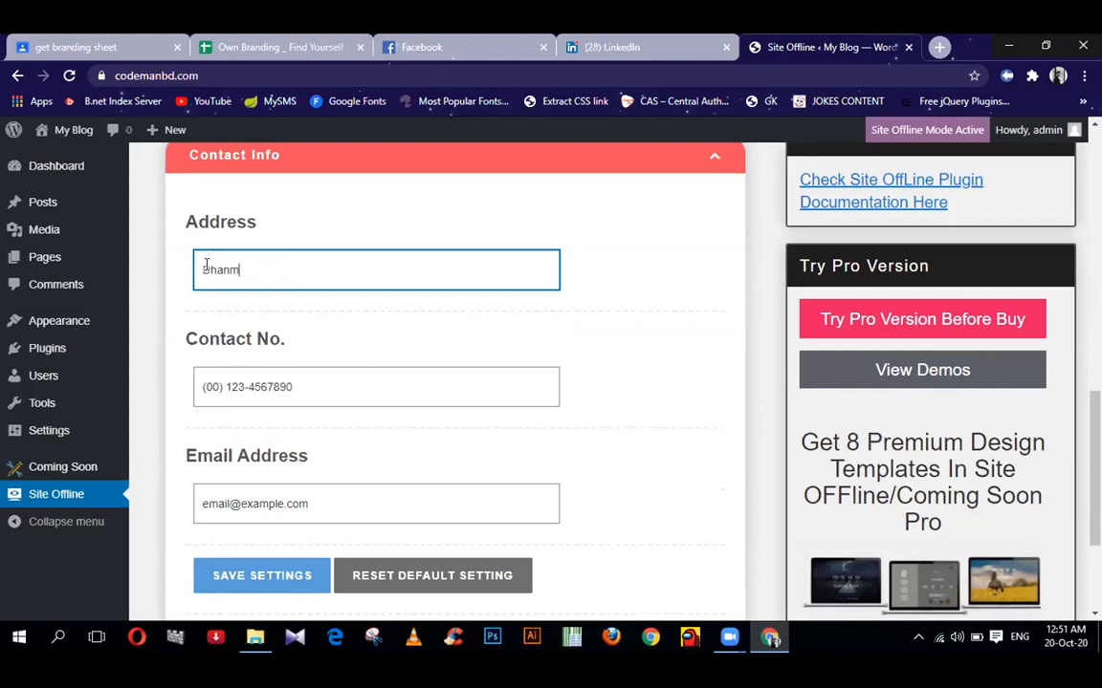
pyautogui.write('ondi')
pyautogui.press('Tab')
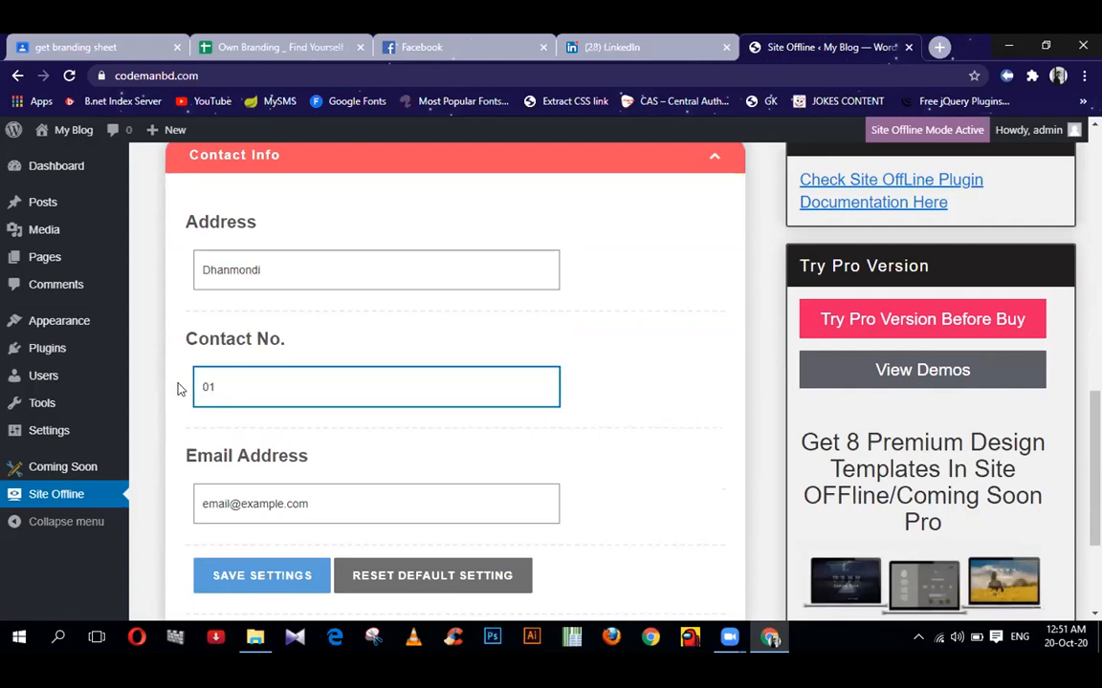
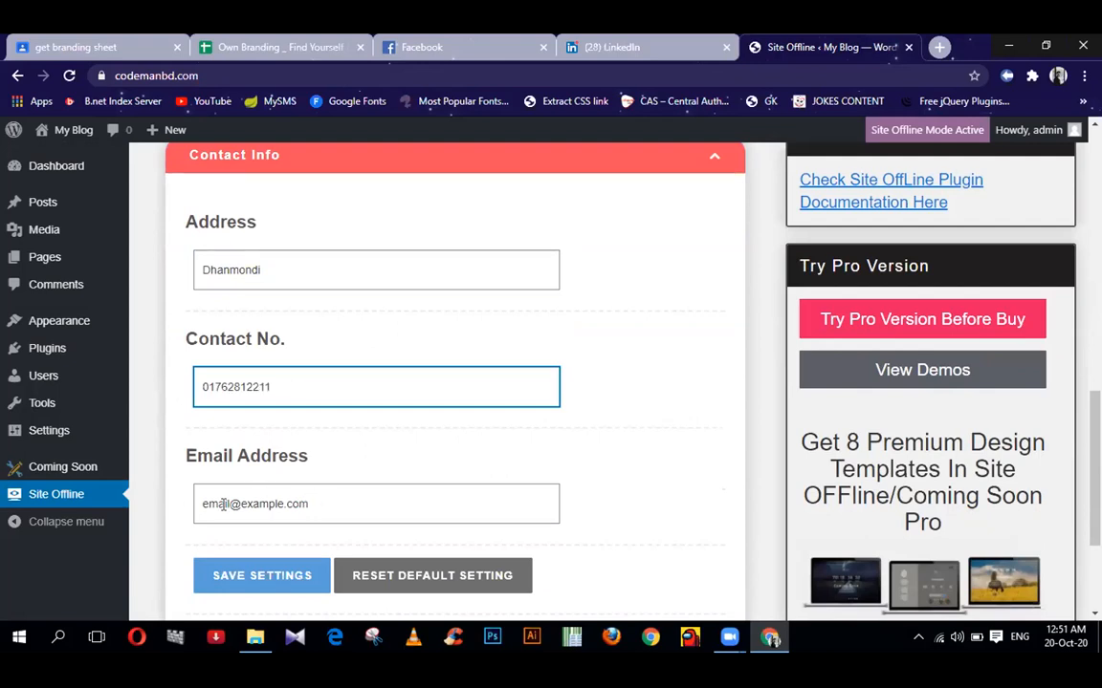
pyautogui.press('Tab')
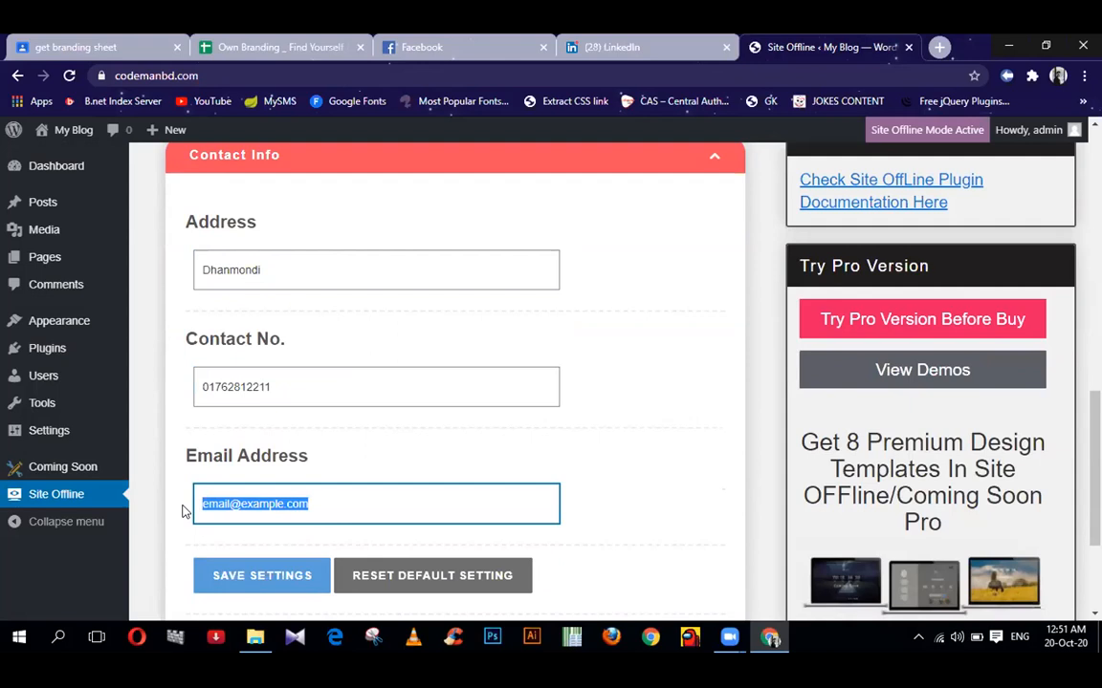
# - Save the updated contact information and close the success confirmation
pyautogui.scroll(-2, 260, 402)
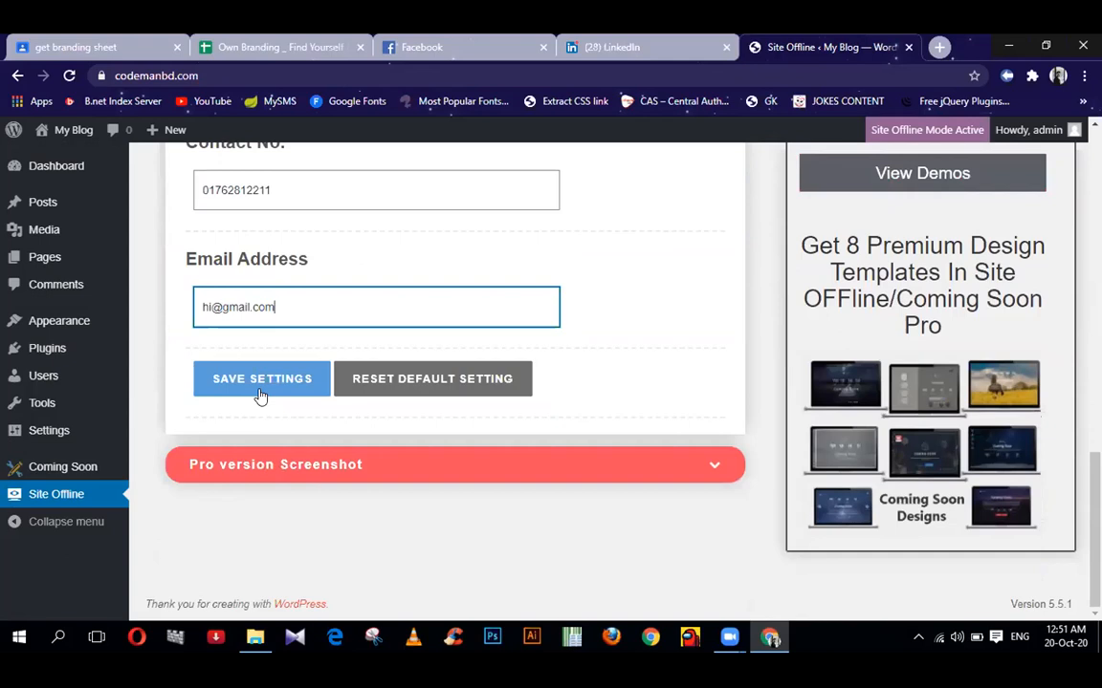
pyautogui.click(260, 393)
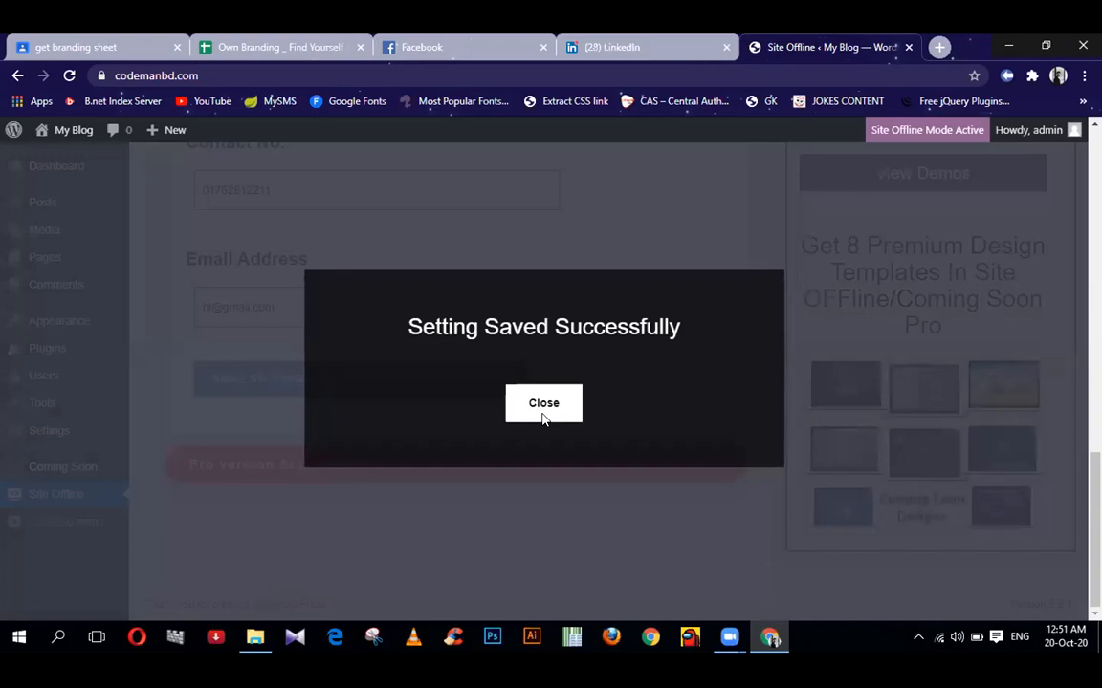
pyautogui.click(541, 411)
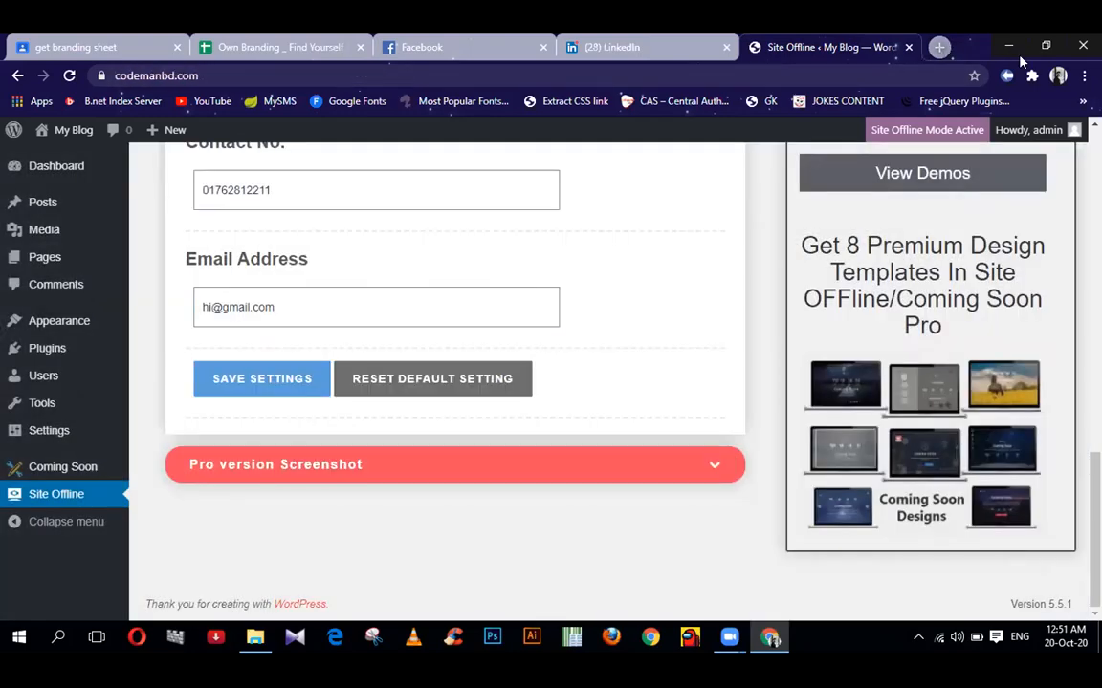
pyautogui.click(939, 47)
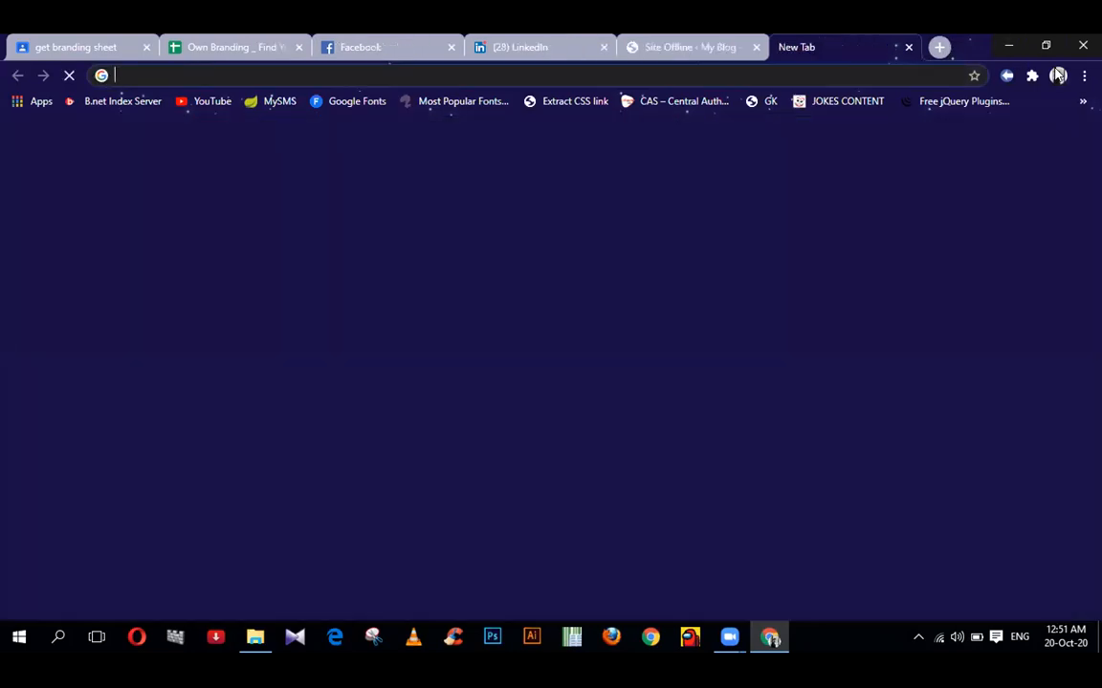
# - Load codemanbd.com/comingsoon in an Incognito window and scroll through the resulting page
pyautogui.hotkey('ctrl', 'shift', 'n')
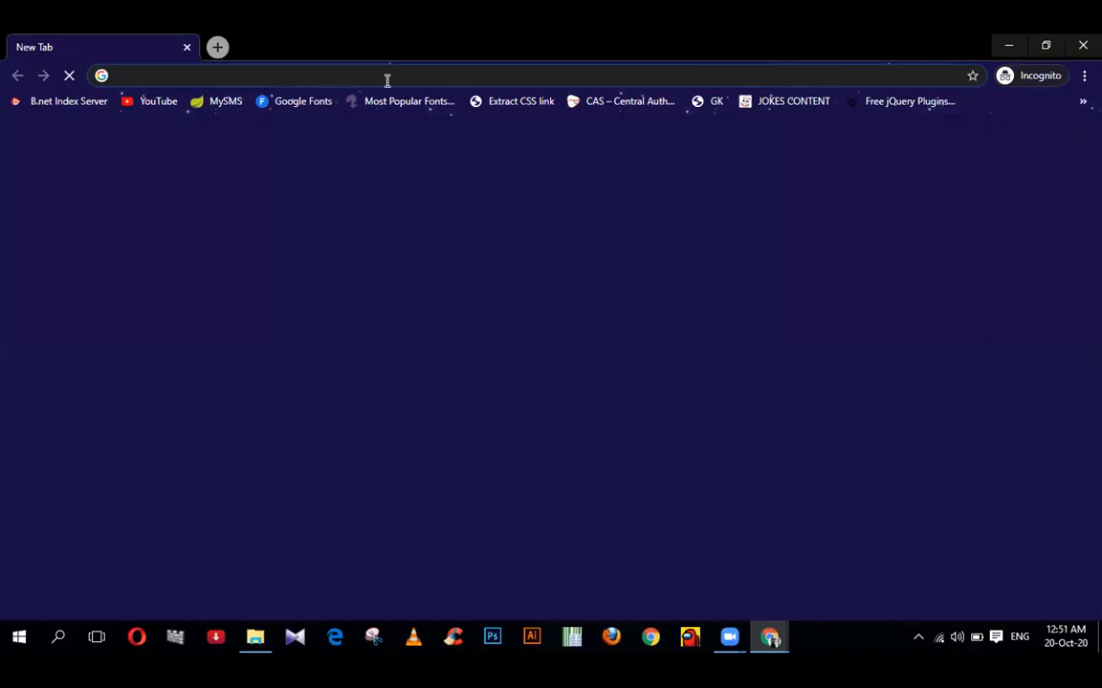
pyautogui.write('codeman')
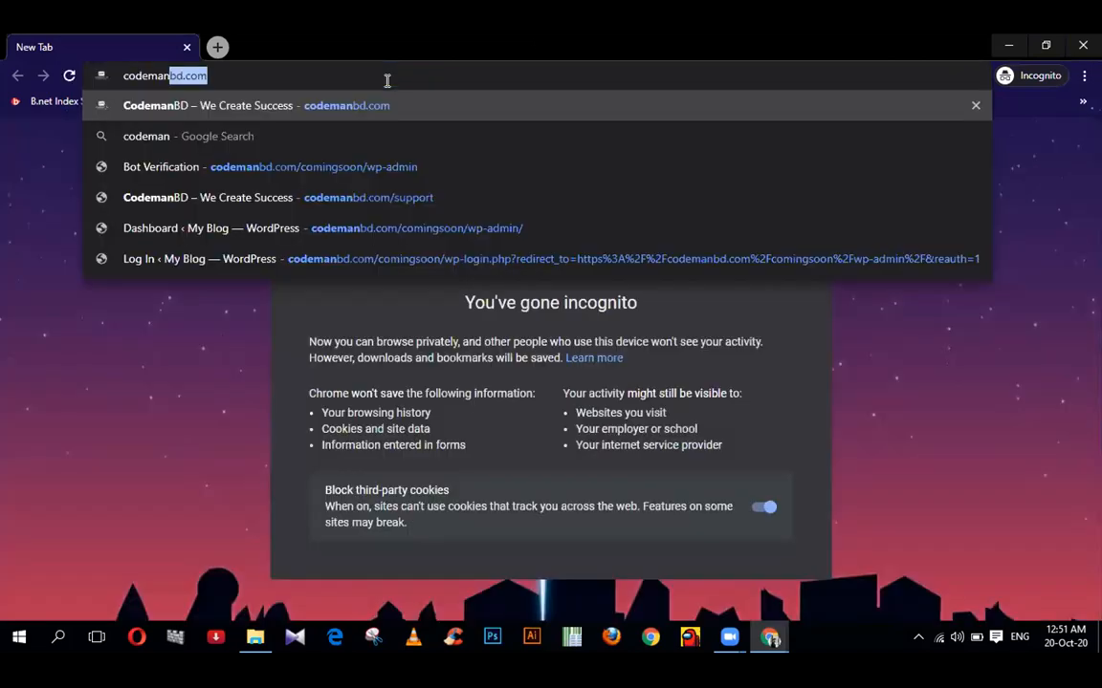
pyautogui.write('bd.com/comingsoon')
pyautogui.press('Return')
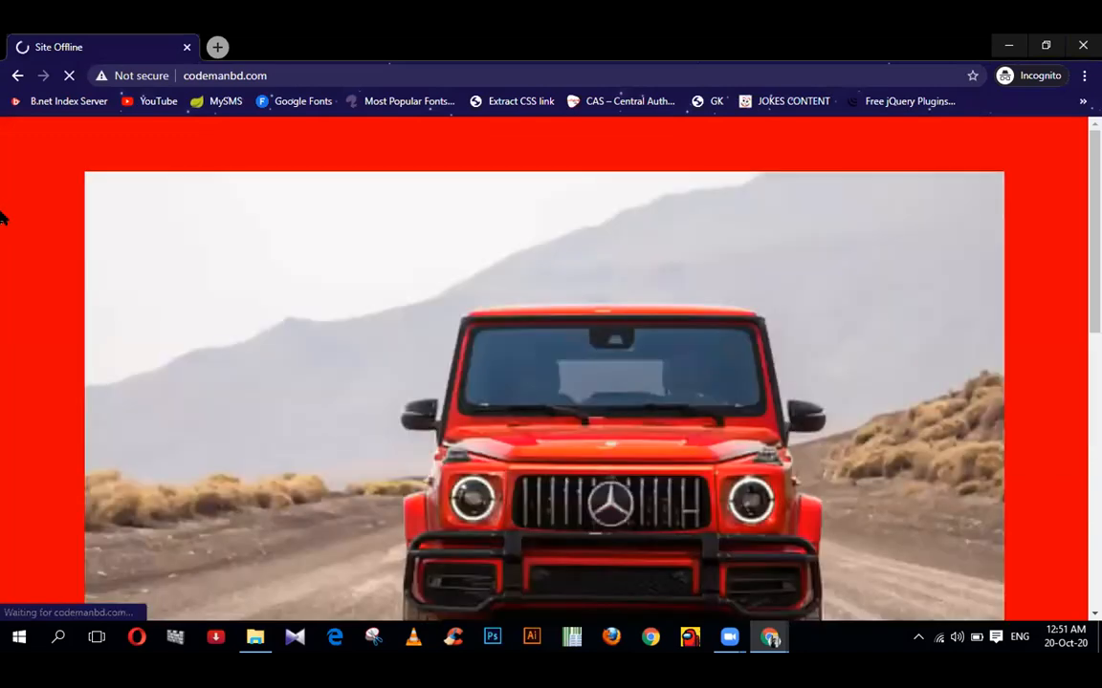
pyautogui.scroll(-5, 0, 218)
pyautogui.scroll(5, 0, 218)
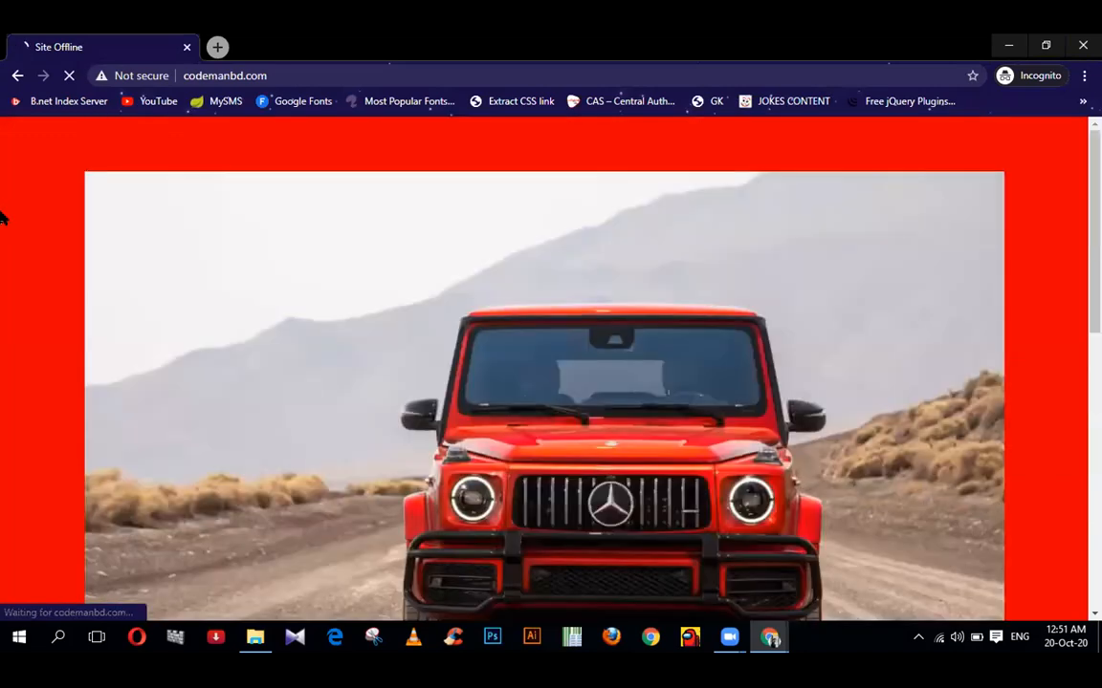
pyautogui.scroll(-3, 0, 218)
pyautogui.scroll(-4, 0, 218)
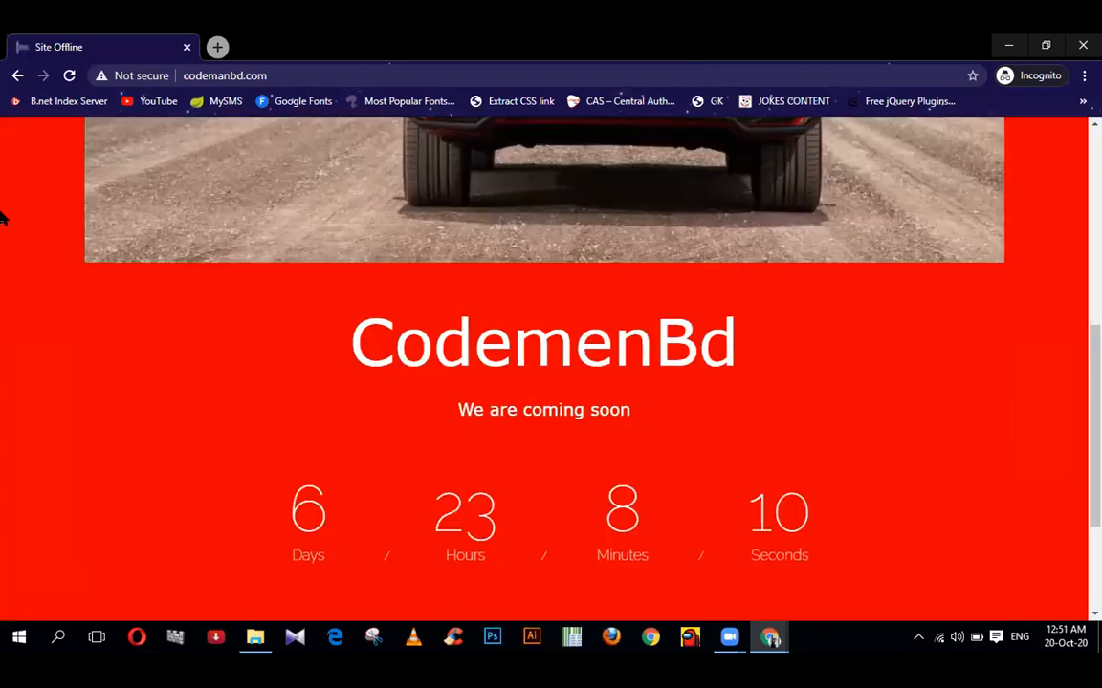
pyautogui.scroll(-1, 0, 218)
pyautogui.scroll(-1, 3, 218)
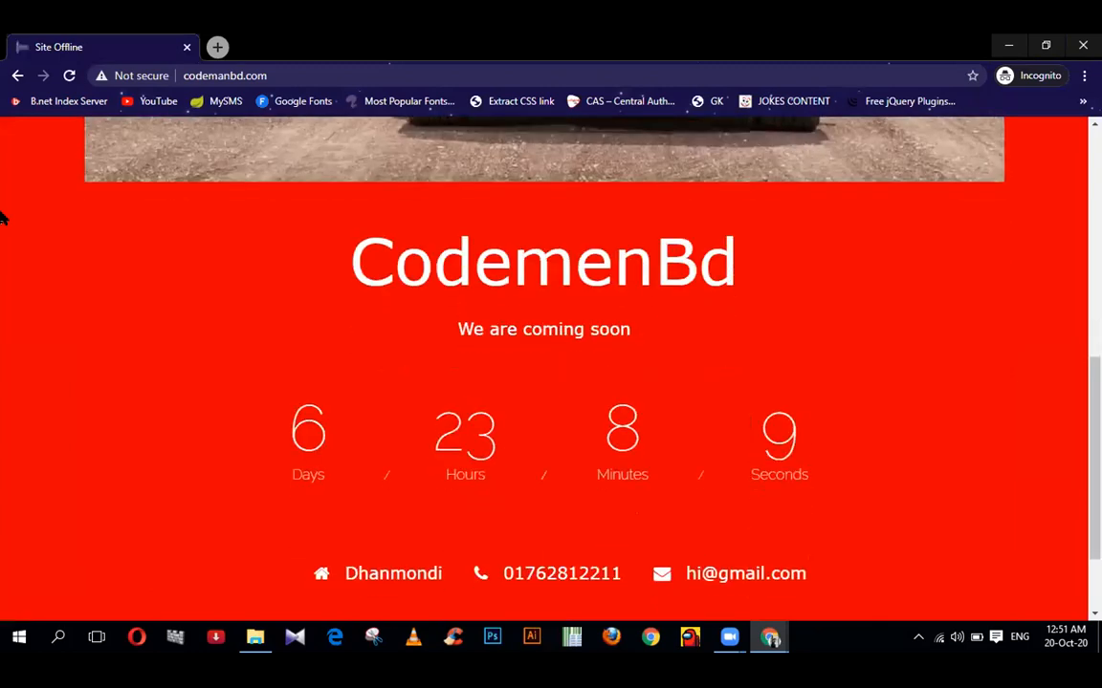
pyautogui.scroll(-2, 4, 219)
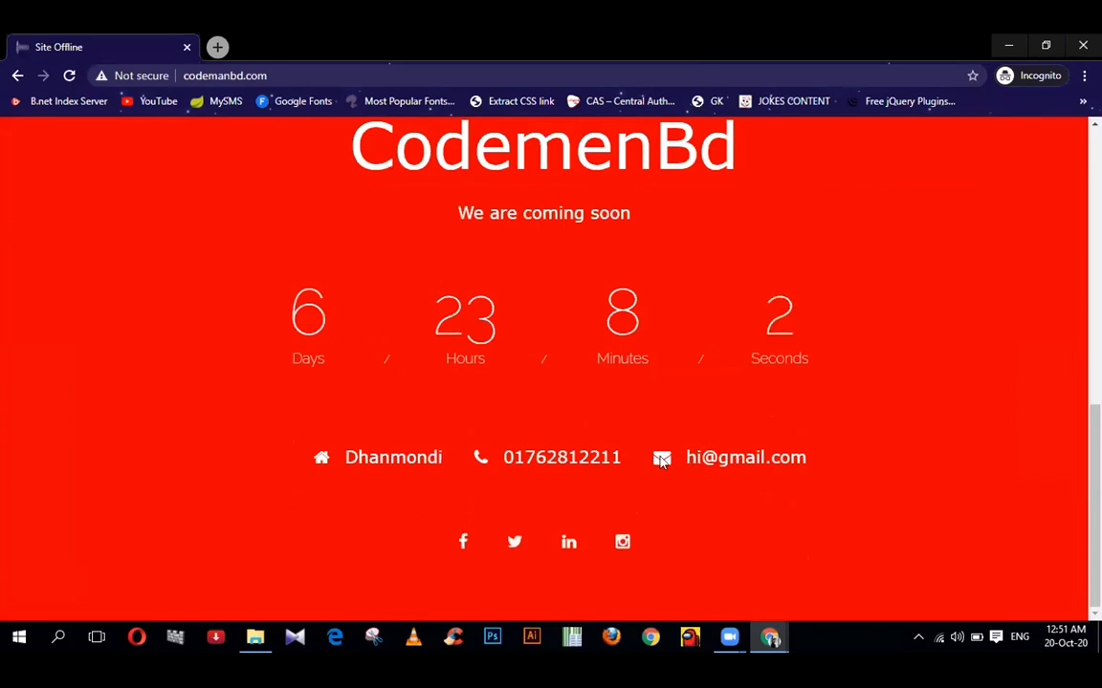
pyautogui.scroll(1, 660, 461)
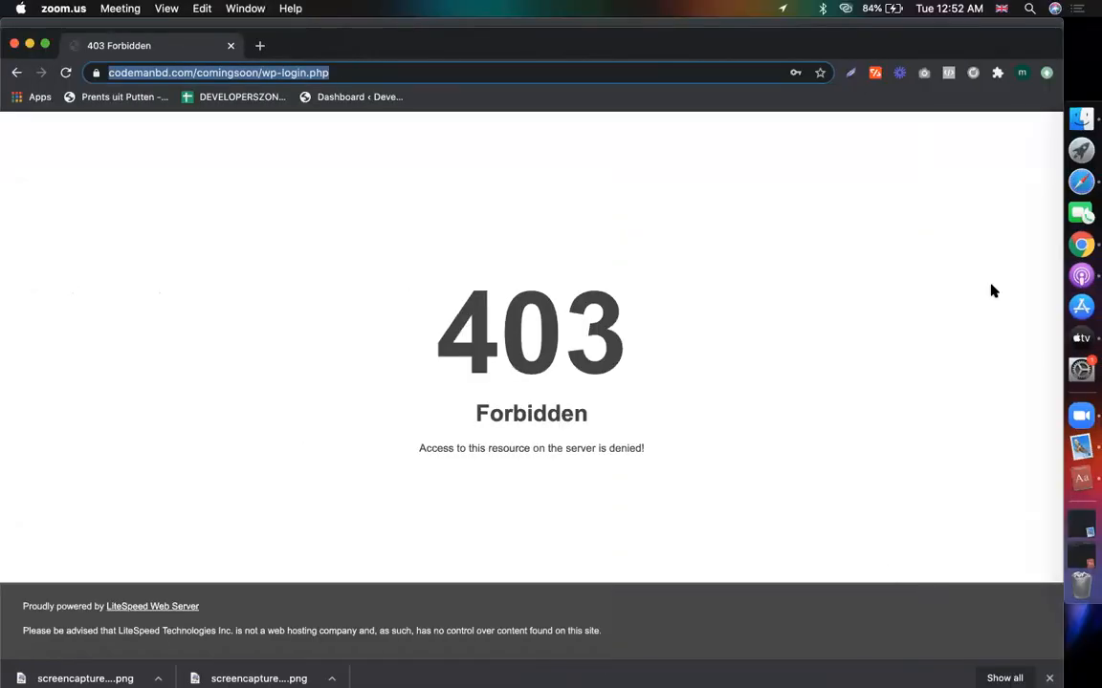
# - In Safari's Curriculum sheet, check the subdomain dashboard link in C139
pyautogui.click(1081, 181)
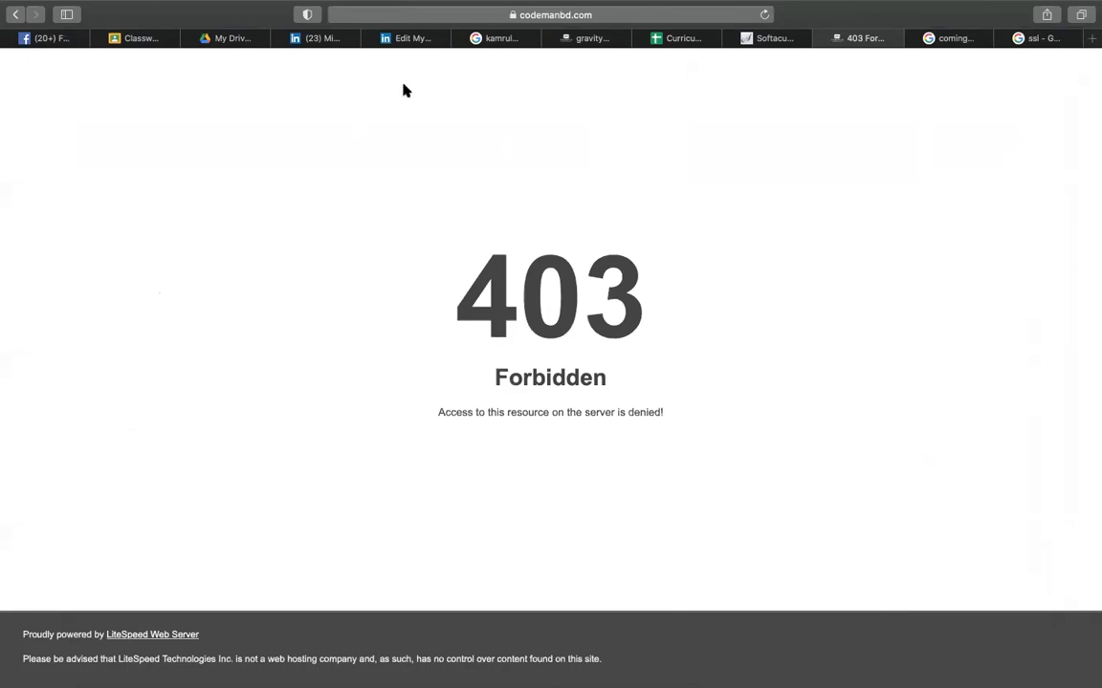
pyautogui.click(683, 39)
pyautogui.click(582, 383)
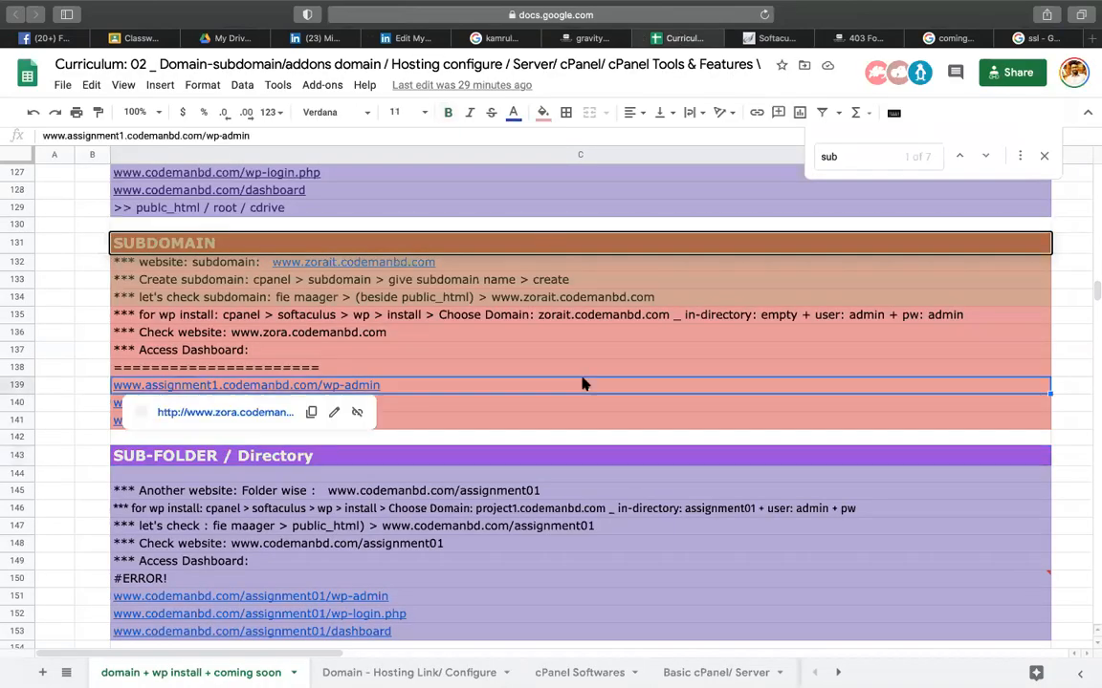
pyautogui.click(610, 438)
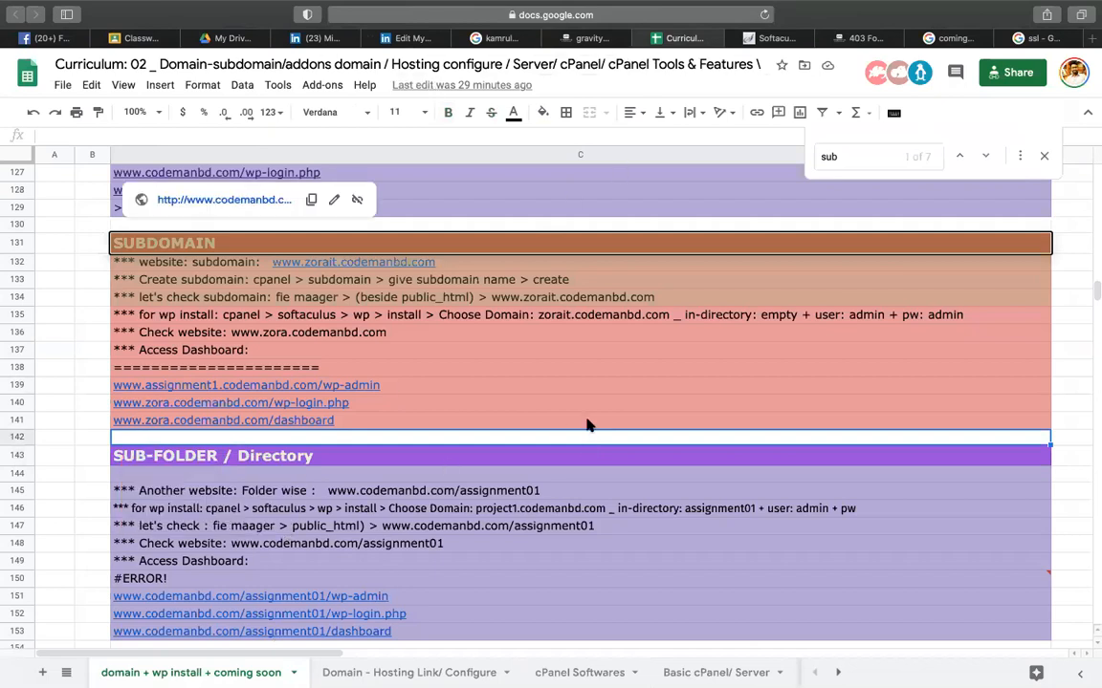
# - Close the kamrul and gravity tabs and bring up the Classroom Classwork page
pyautogui.click(459, 38)
pyautogui.click(459, 38)
pyautogui.click(414, 38)
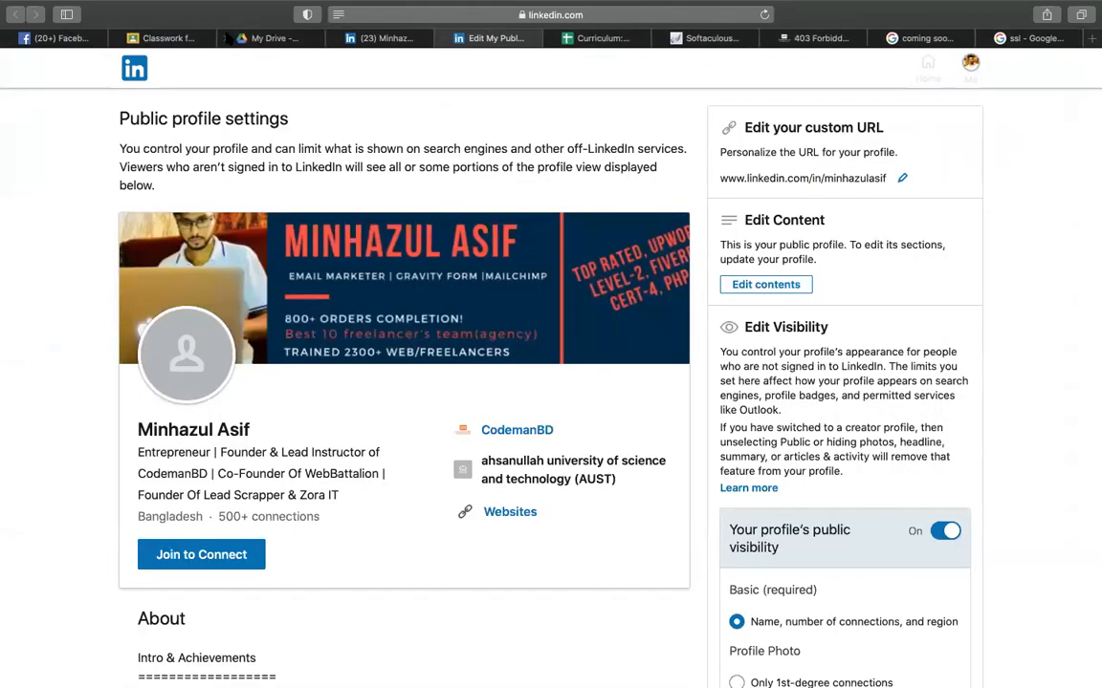
pyautogui.click(174, 39)
# - Open the epi-03 topic's options, cancel renaming it and close the menu
pyautogui.click(820, 189)
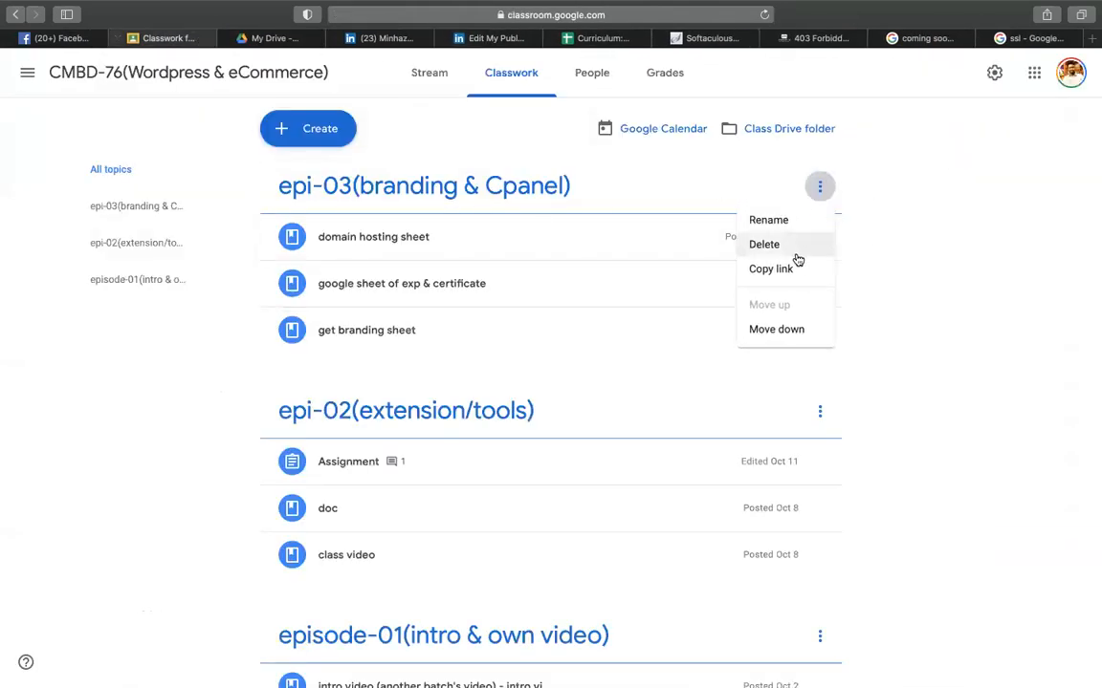
pyautogui.click(779, 232)
pyautogui.click(569, 417)
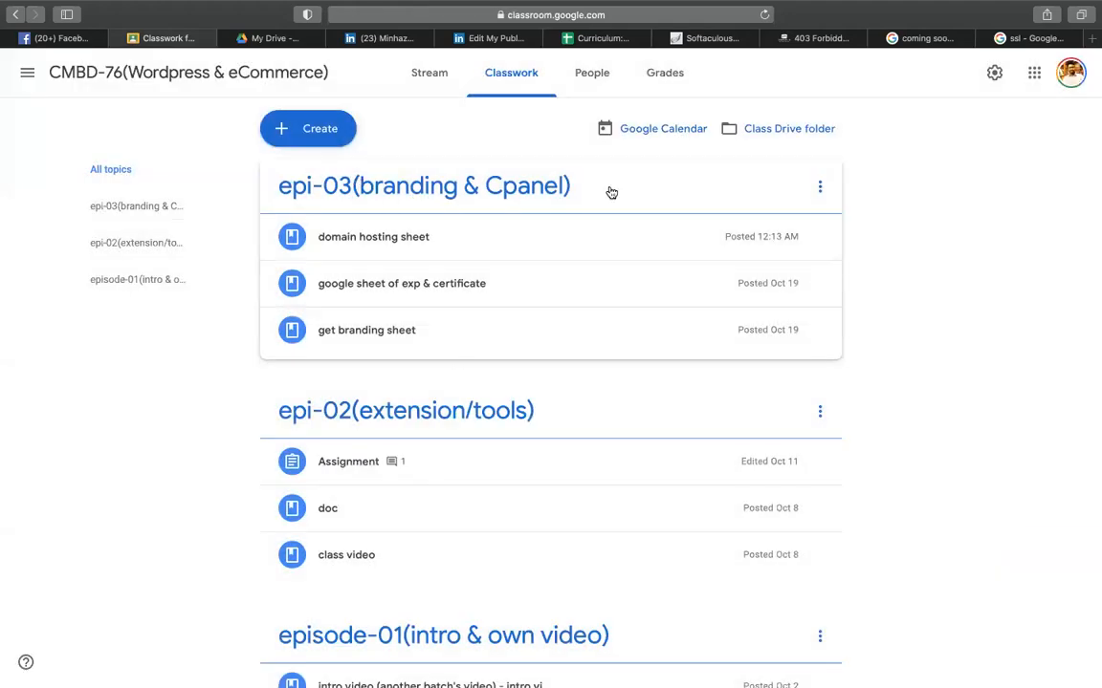
pyautogui.click(819, 188)
pyautogui.click(937, 204)
# - Create a new assignment titled 'assignment-03(complete the social profiles)'
pyautogui.click(320, 134)
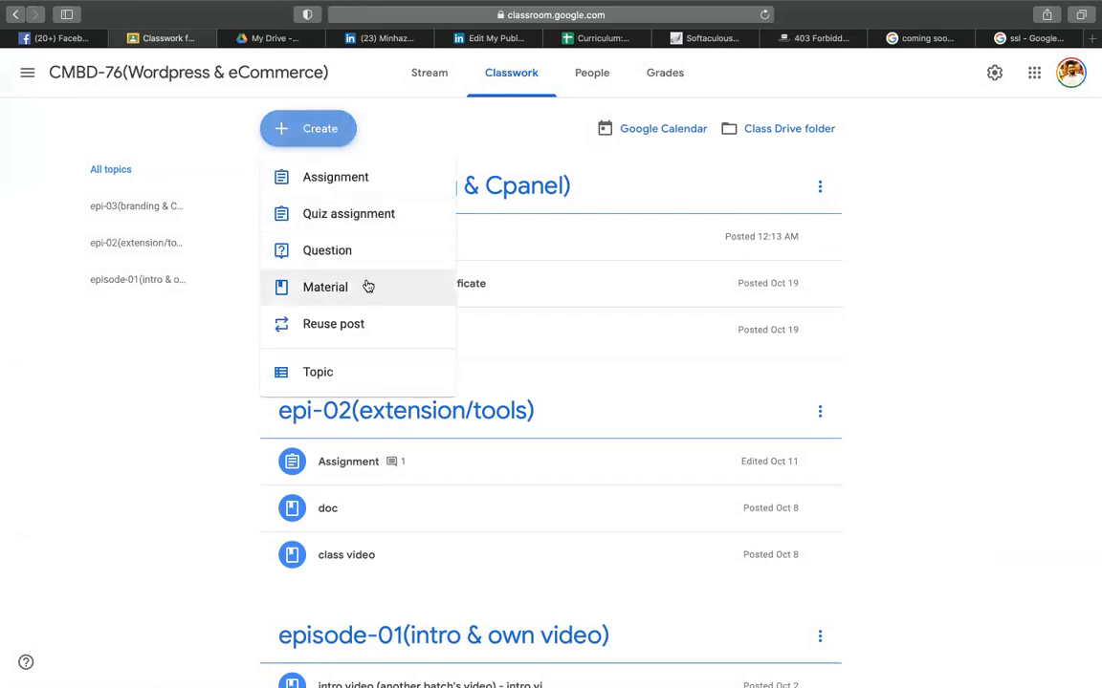
pyautogui.click(338, 176)
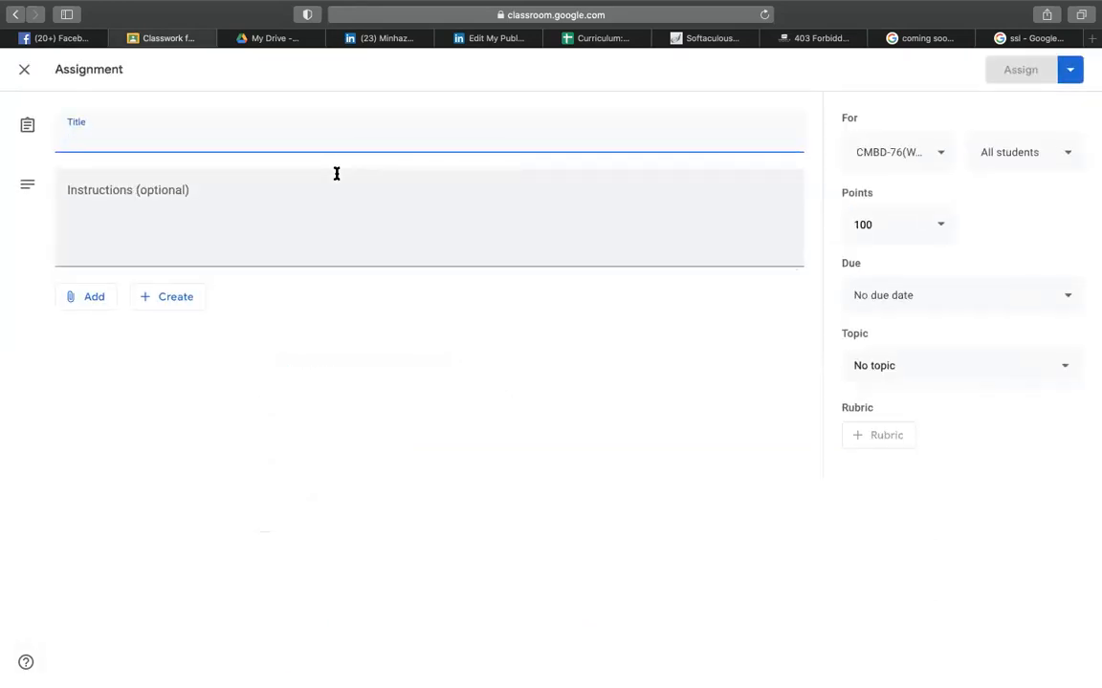
pyautogui.write('assignment')
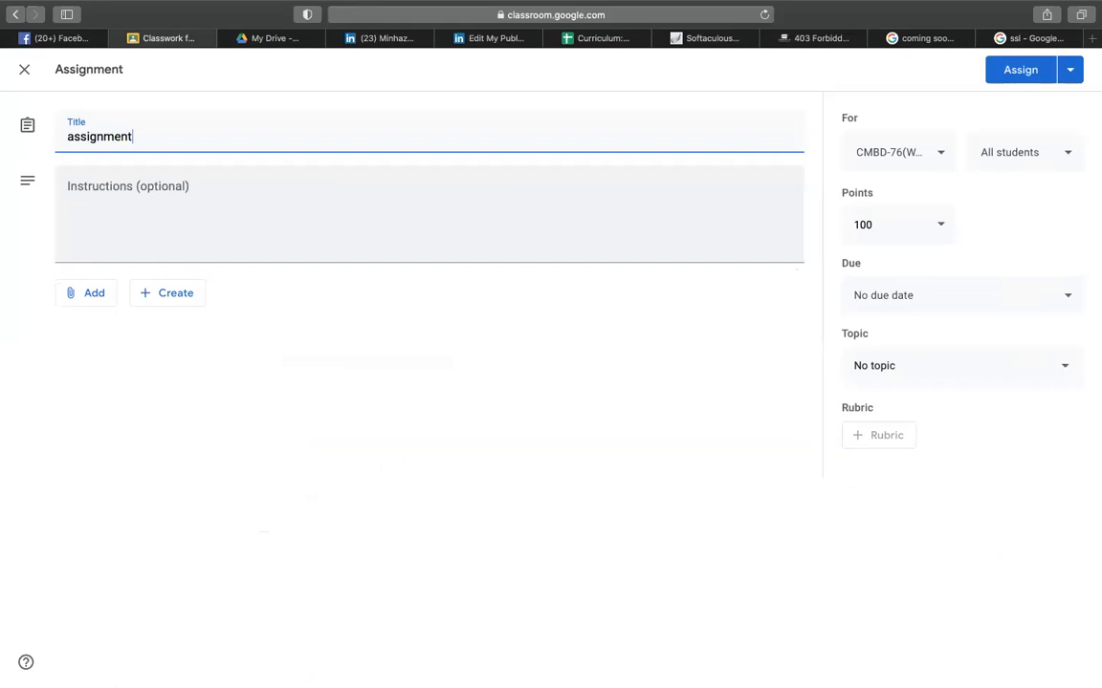
pyautogui.write('-03(complete ')
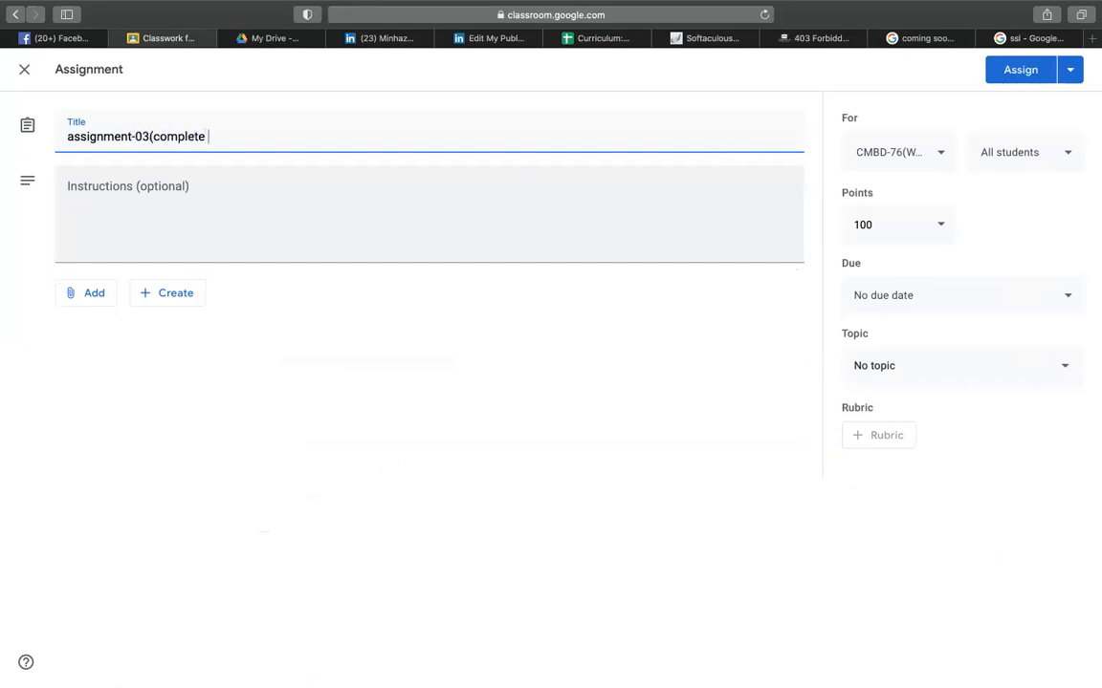
pyautogui.write('the social')
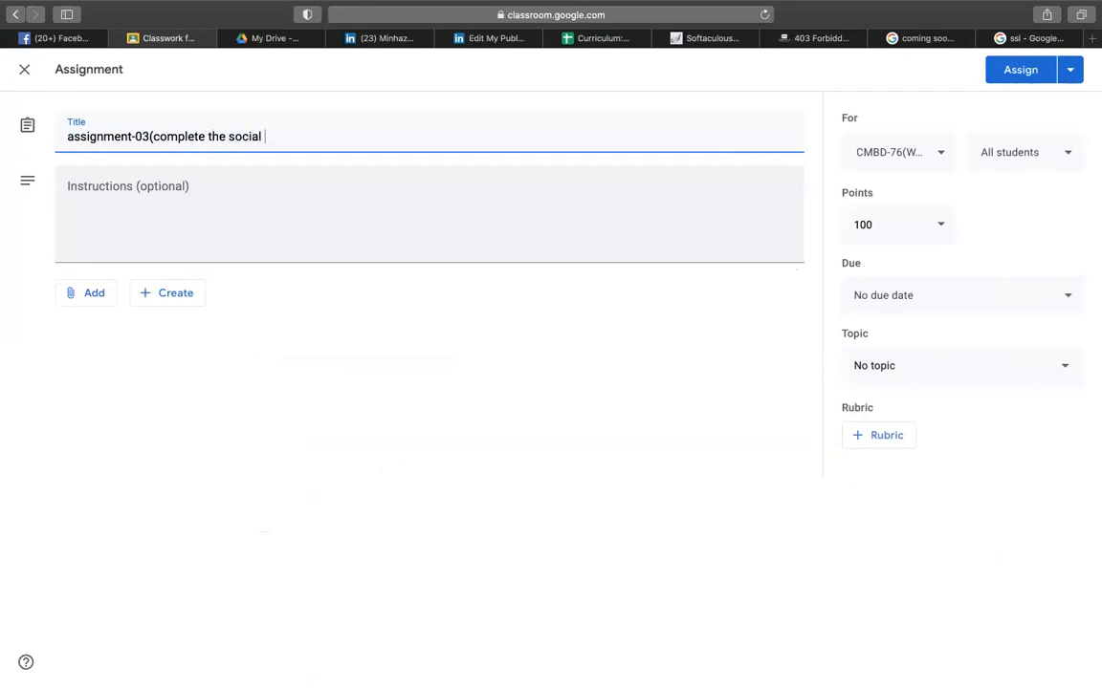
pyautogui.write(' profiles)')
pyautogui.click(313, 192)
# - Open the Own Branding spreadsheet from Google Drive and look over its profile list
pyautogui.click(302, 42)
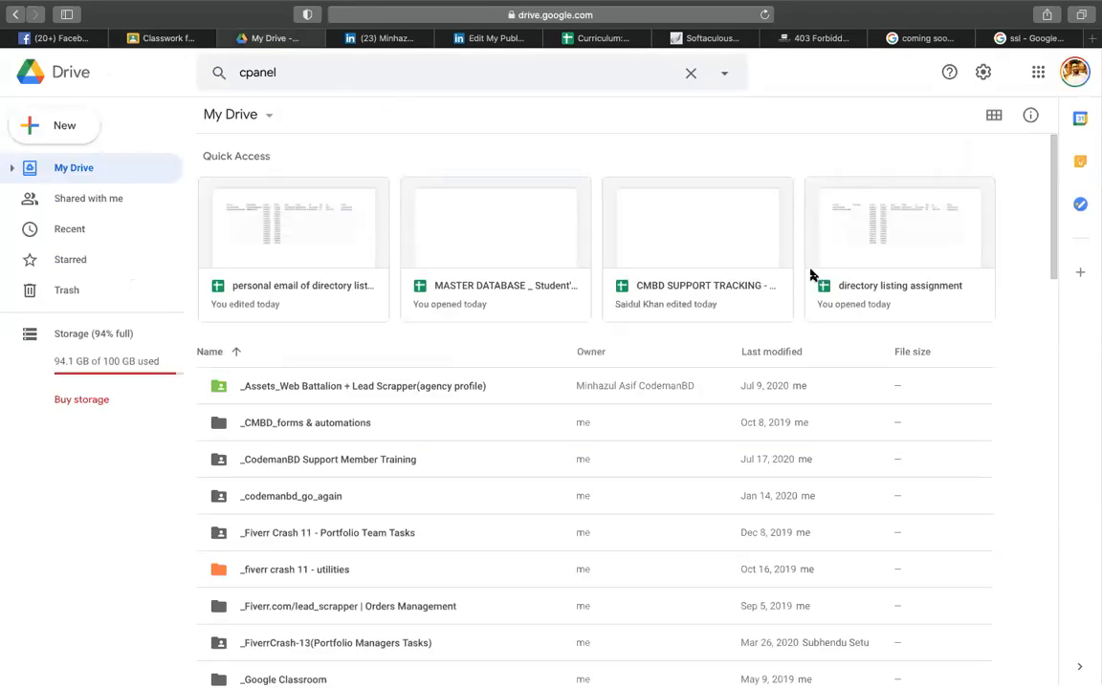
pyautogui.click(658, 234)
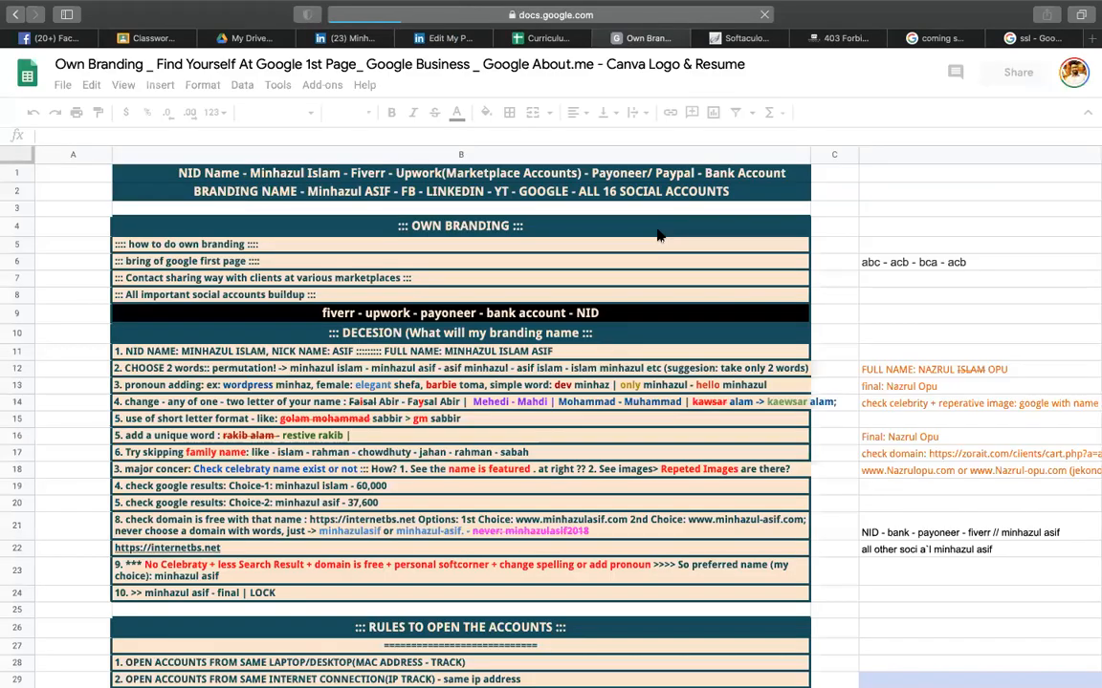
pyautogui.click(926, 196)
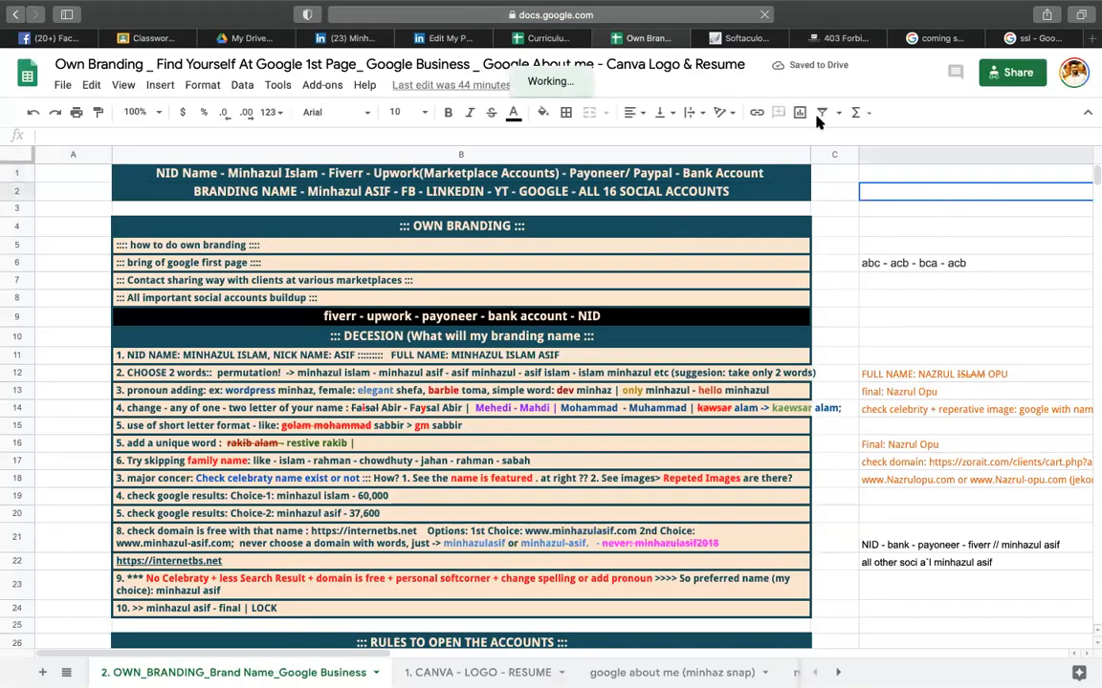
pyautogui.scroll(-15, 349, 460)
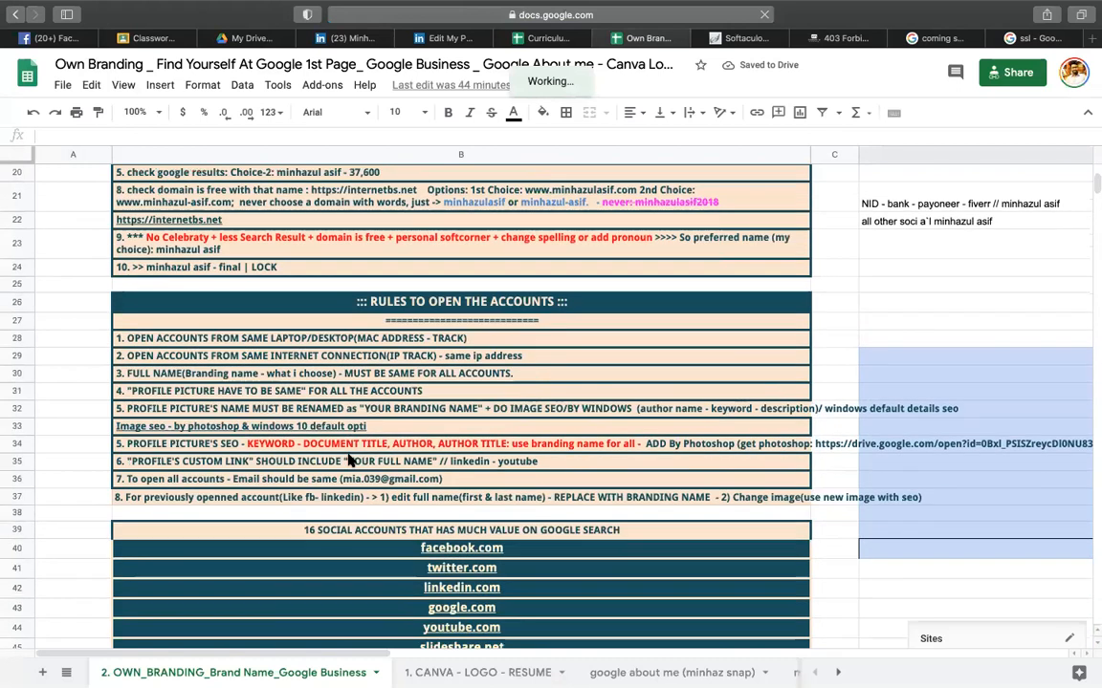
pyautogui.scroll(1, 349, 460)
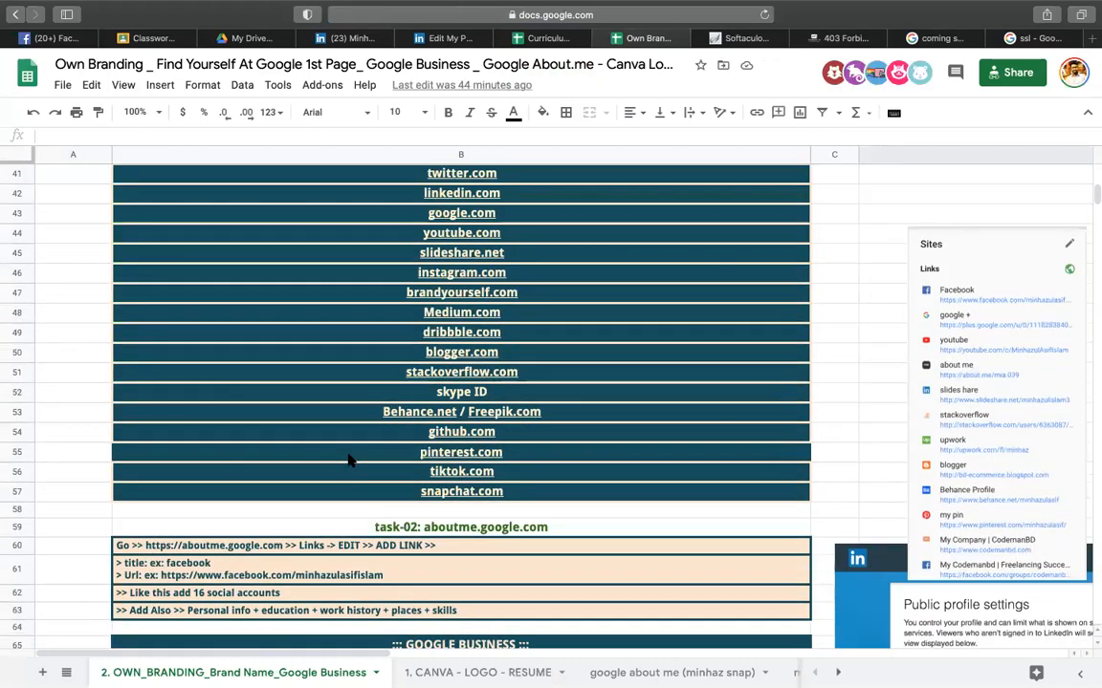
pyautogui.rightClick(349, 460)
pyautogui.click(765, 495)
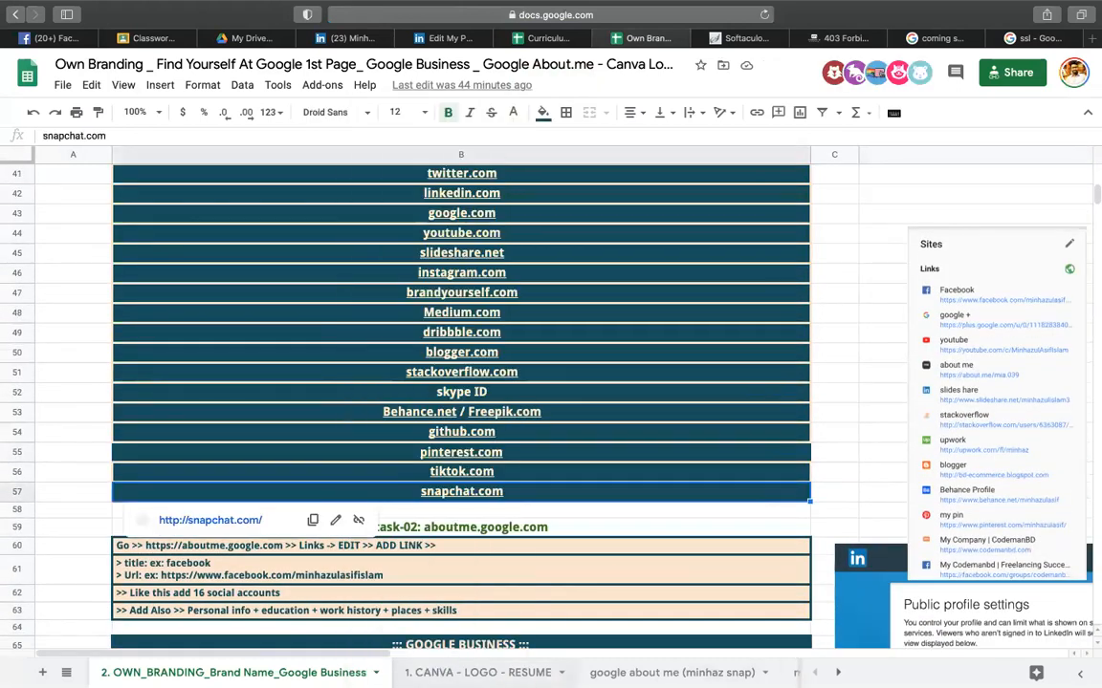
# - Go to the 'minhaz all profile + assignment' sheet and select the task heading in B3
pyautogui.doubleClick(469, 673)
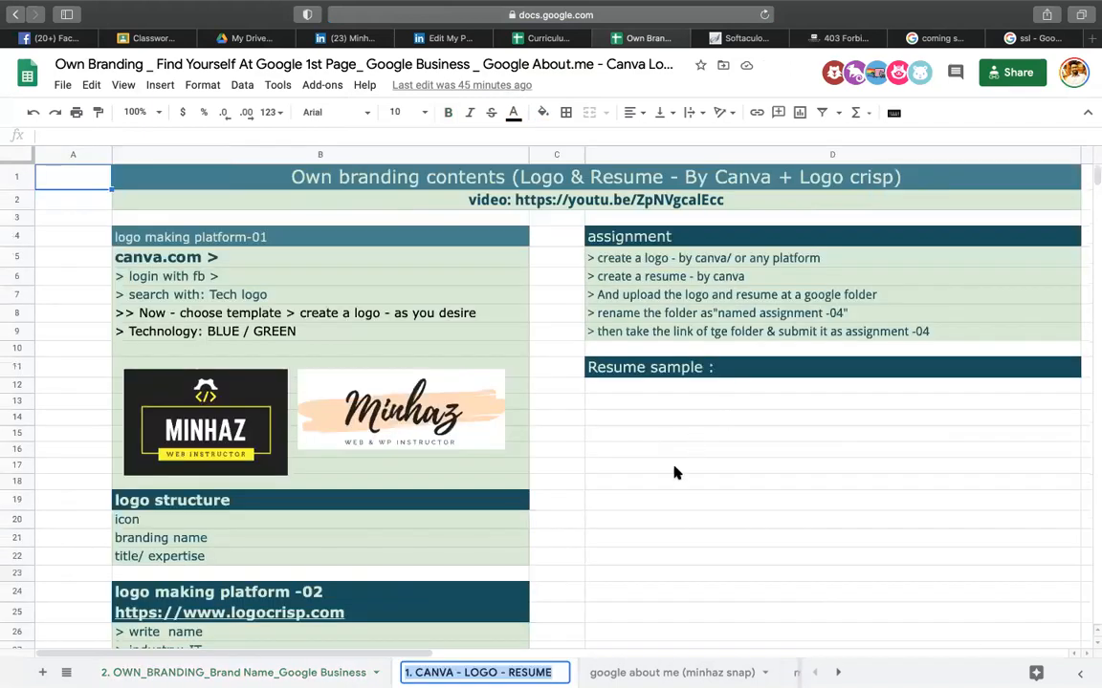
pyautogui.click(674, 466)
pyautogui.click(672, 673)
pyautogui.hscroll(5, 672, 673)
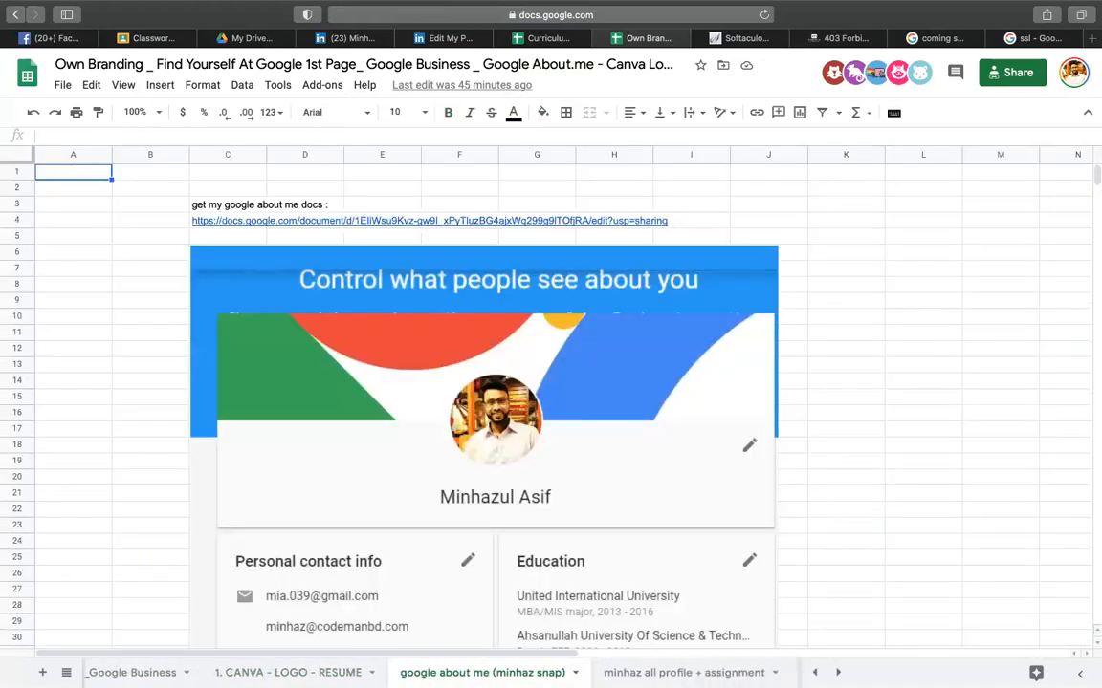
pyautogui.click(323, 673)
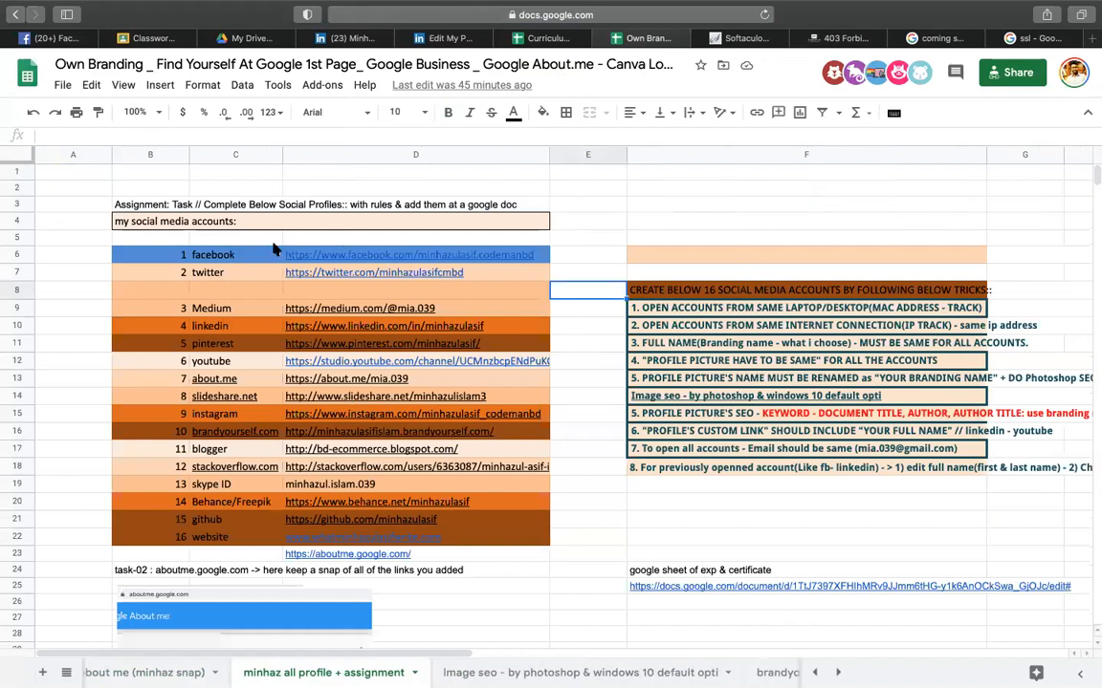
pyautogui.moveTo(118, 209); pyautogui.dragTo(160, 210)
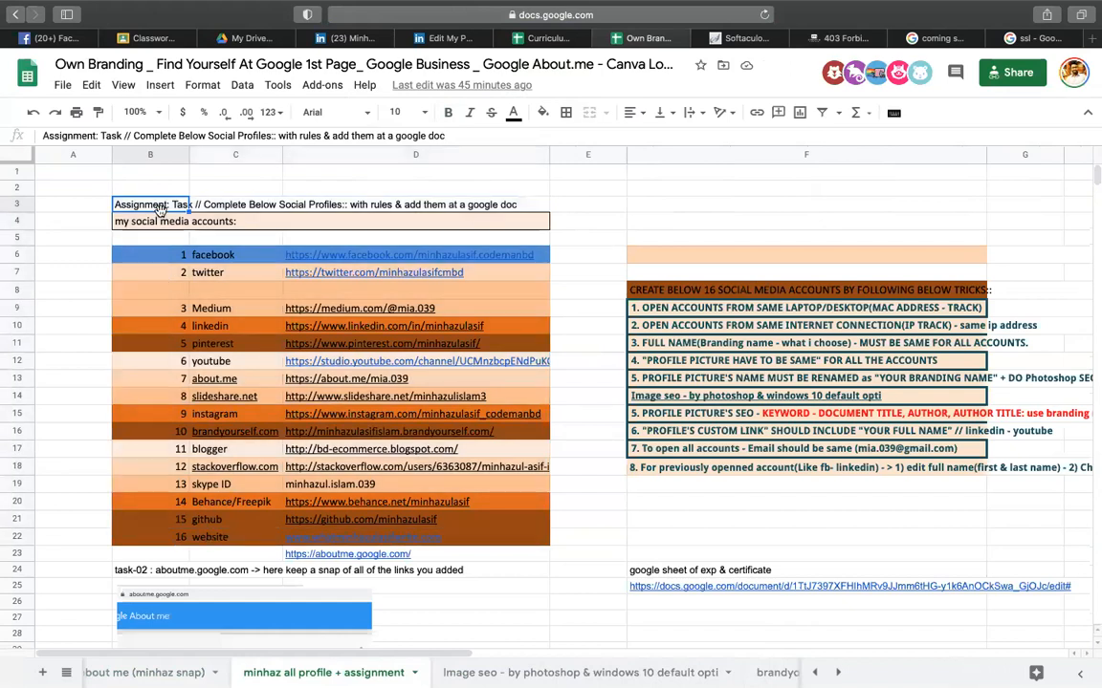
# - Paste the B3 task heading and the F8:F18 account-creation rules into the assignment instructions
pyautogui.click(144, 39)
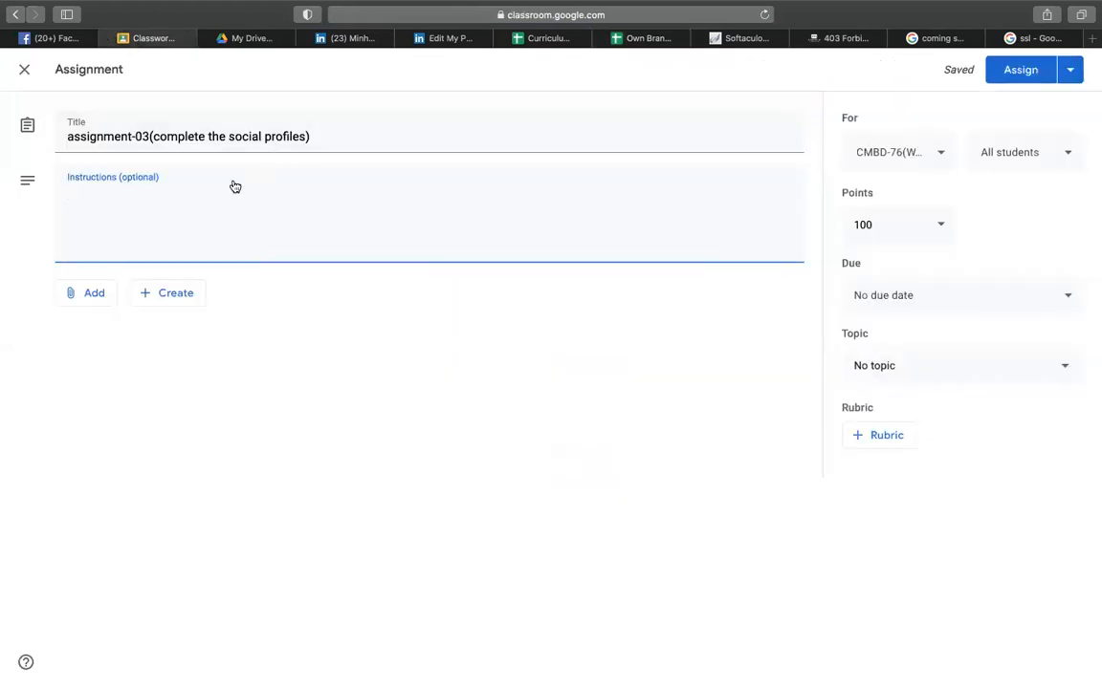
pyautogui.click(230, 187)
pyautogui.write('Assignment: Task // Complete Below Social Profiles:: with rules & add them at a google doc')
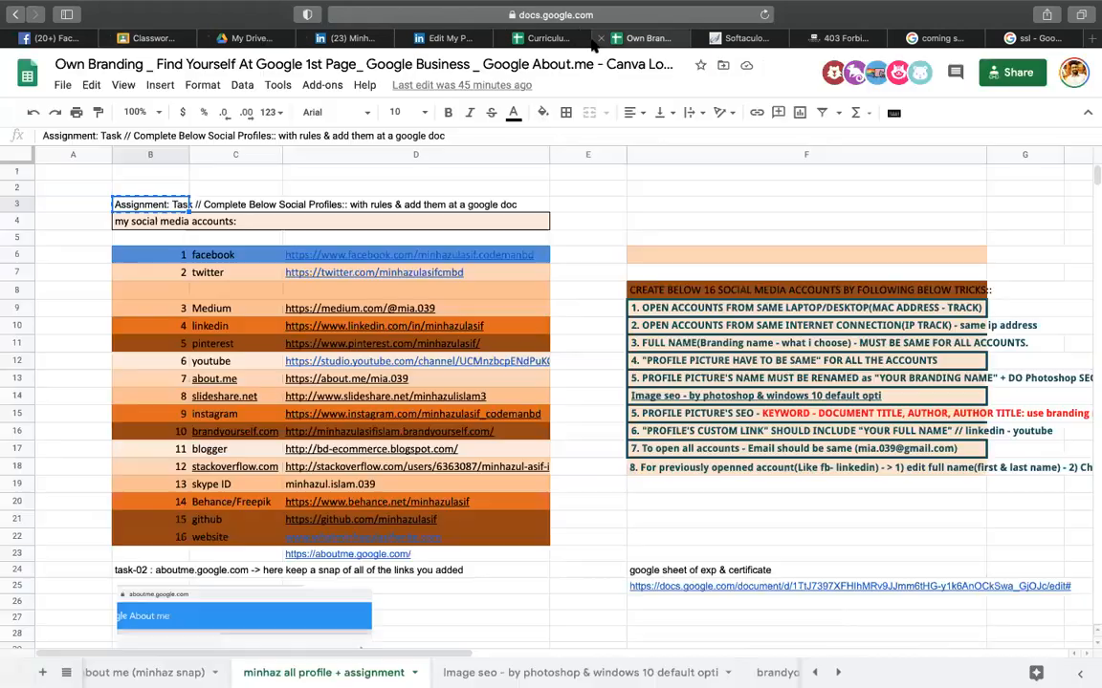
pyautogui.click(604, 38)
pyautogui.moveTo(304, 254); pyautogui.dragTo(345, 554)
pyautogui.moveTo(650, 290); pyautogui.dragTo(652, 478)
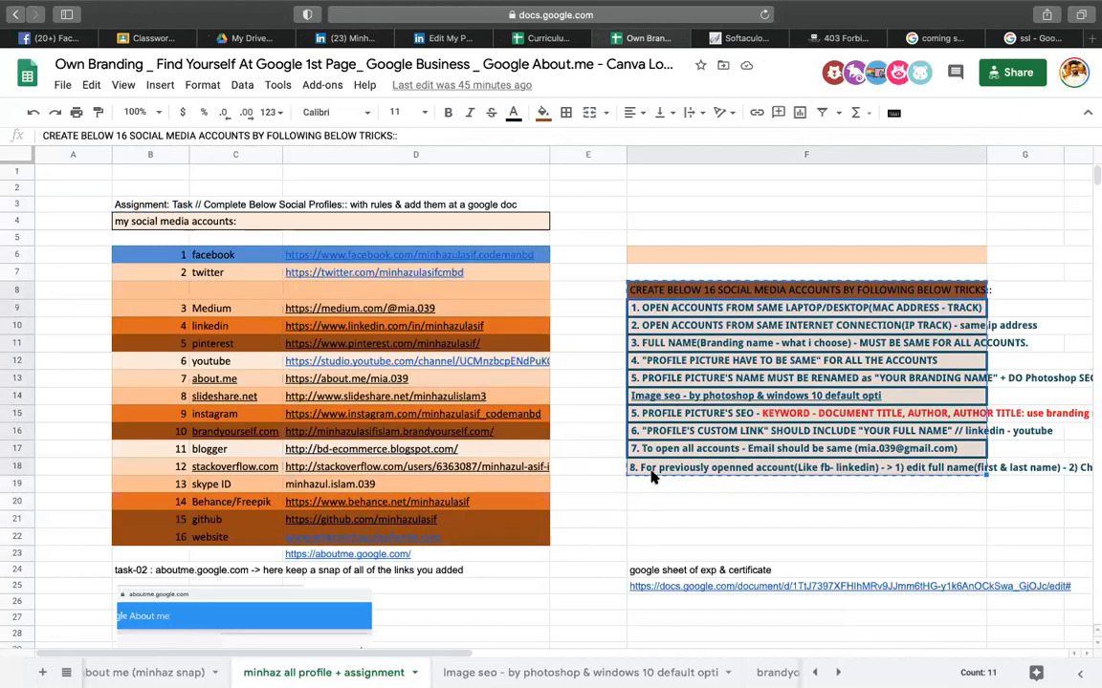
pyautogui.hotkey('ctrl', 'c')
pyautogui.click(539, 39)
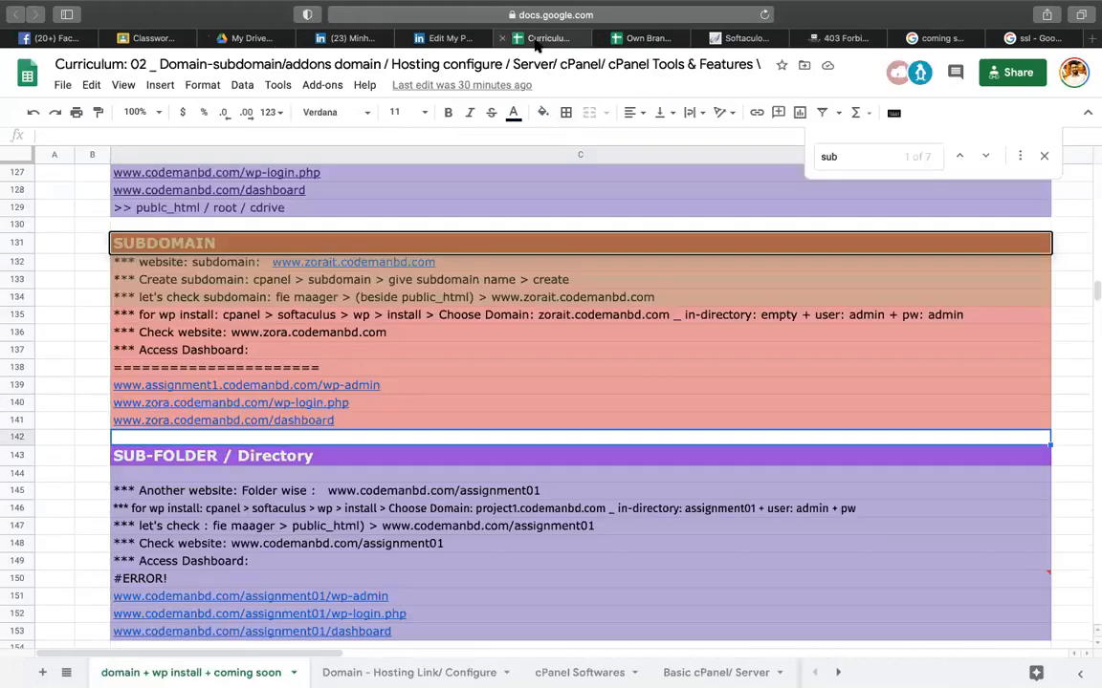
pyautogui.click(167, 40)
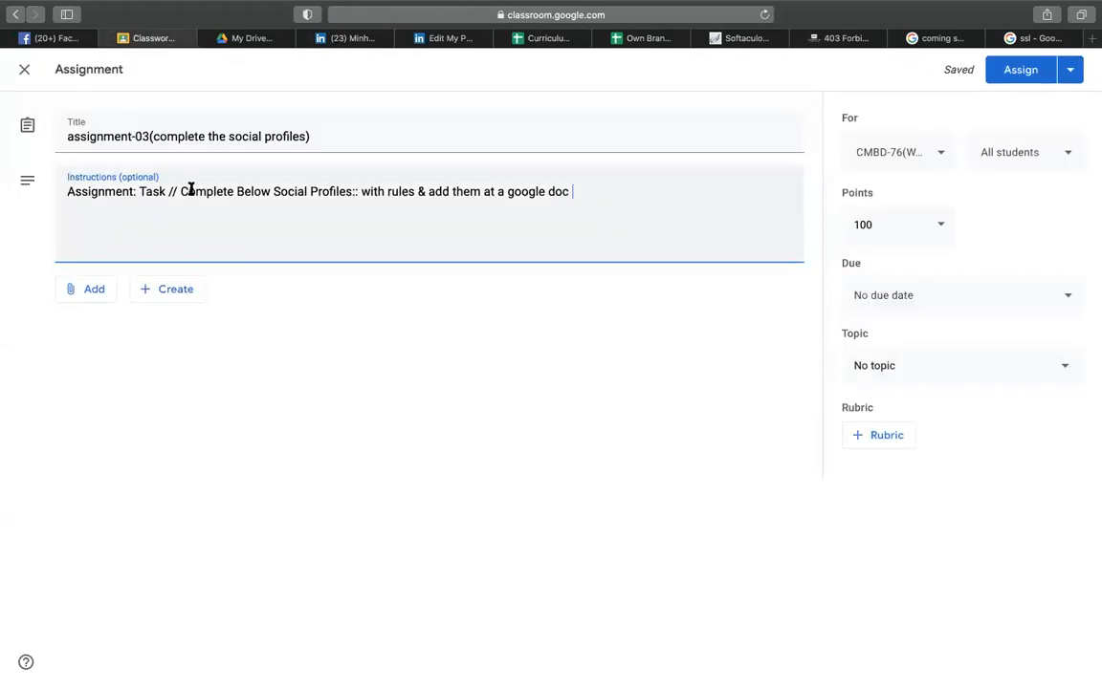
pyautogui.press('Return')
pyautogui.hotkey('ctrl', 'v')
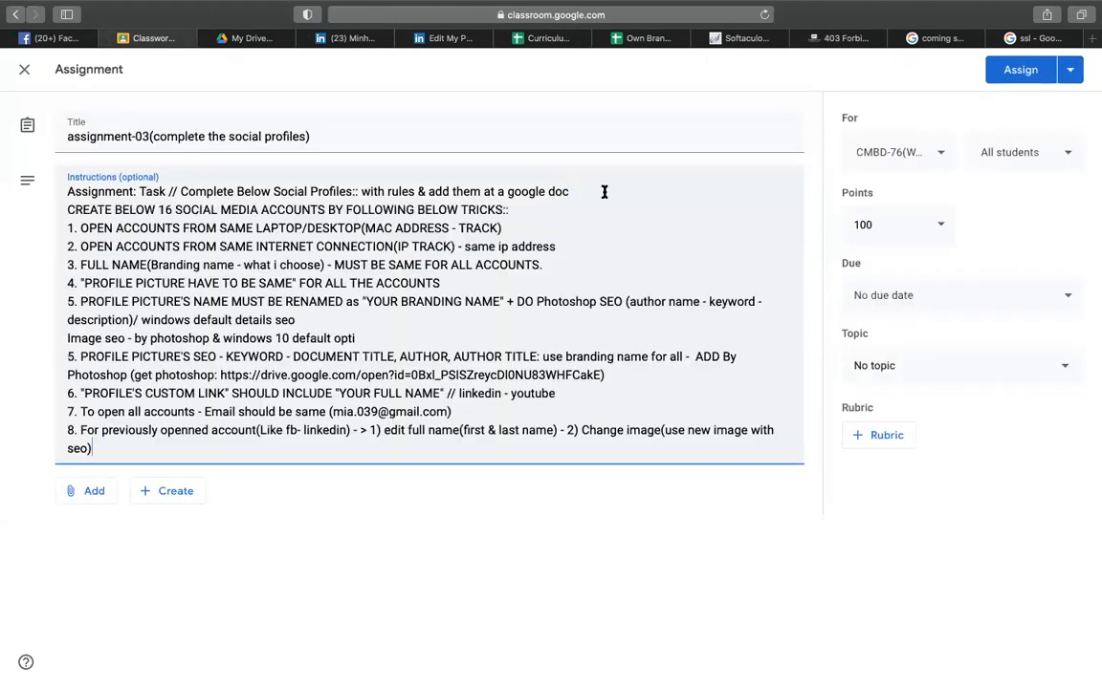
# - Copy the site names from facebook.com to snapchat.com and paste them below the rules
pyautogui.click(643, 39)
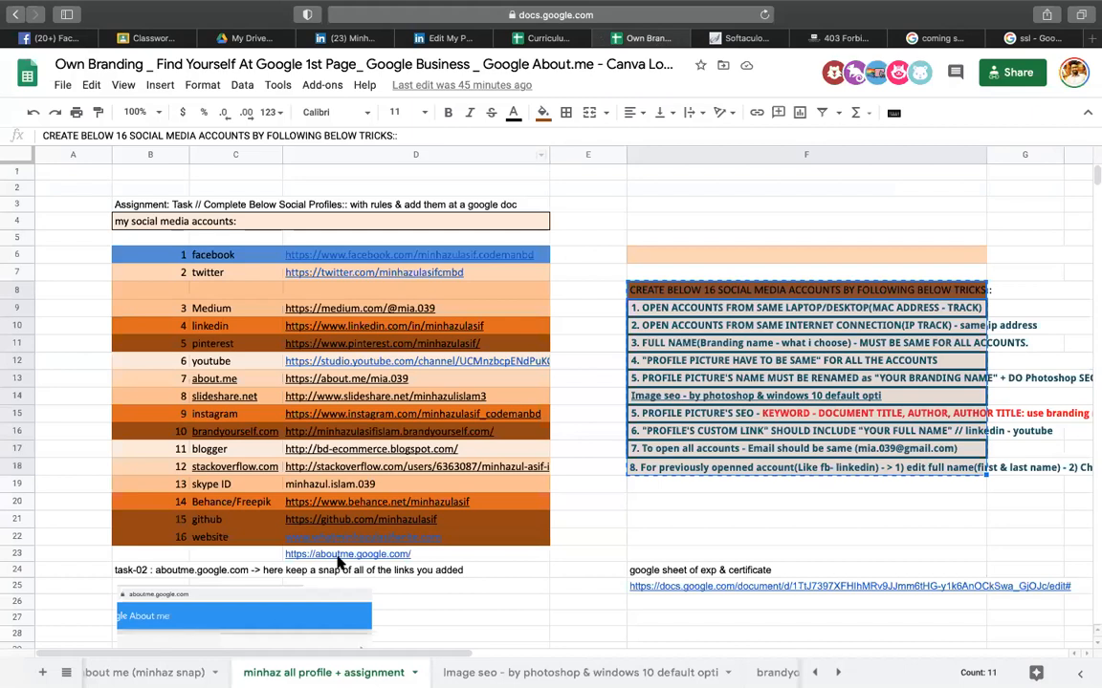
pyautogui.click(105, 668)
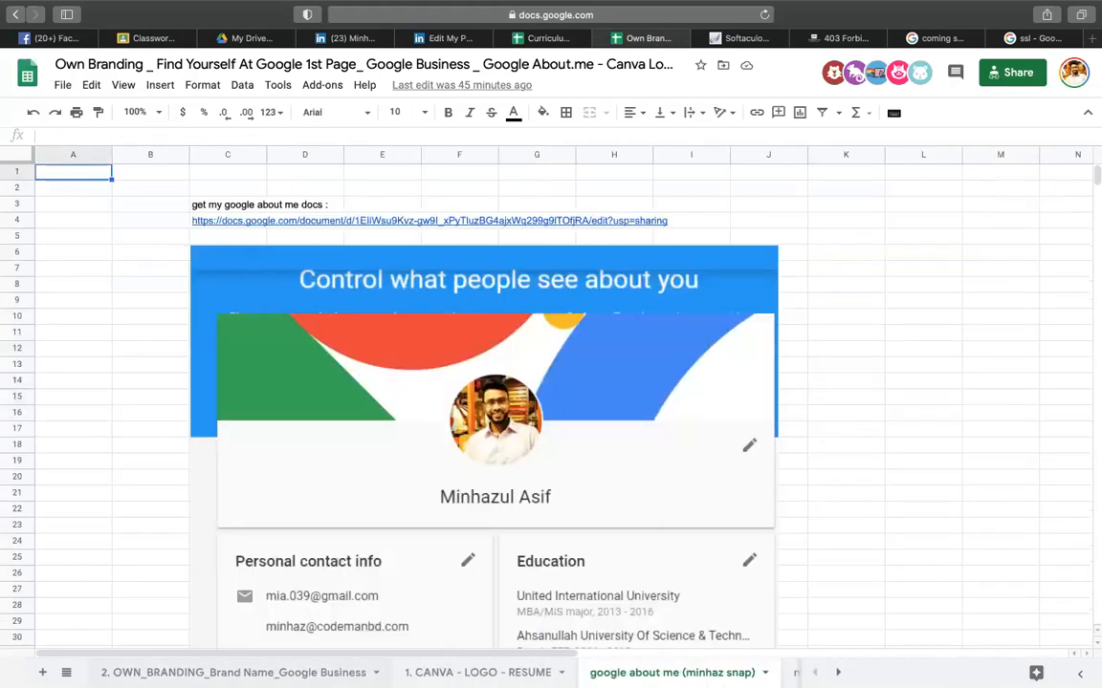
pyautogui.click(233, 672)
pyautogui.click(649, 312)
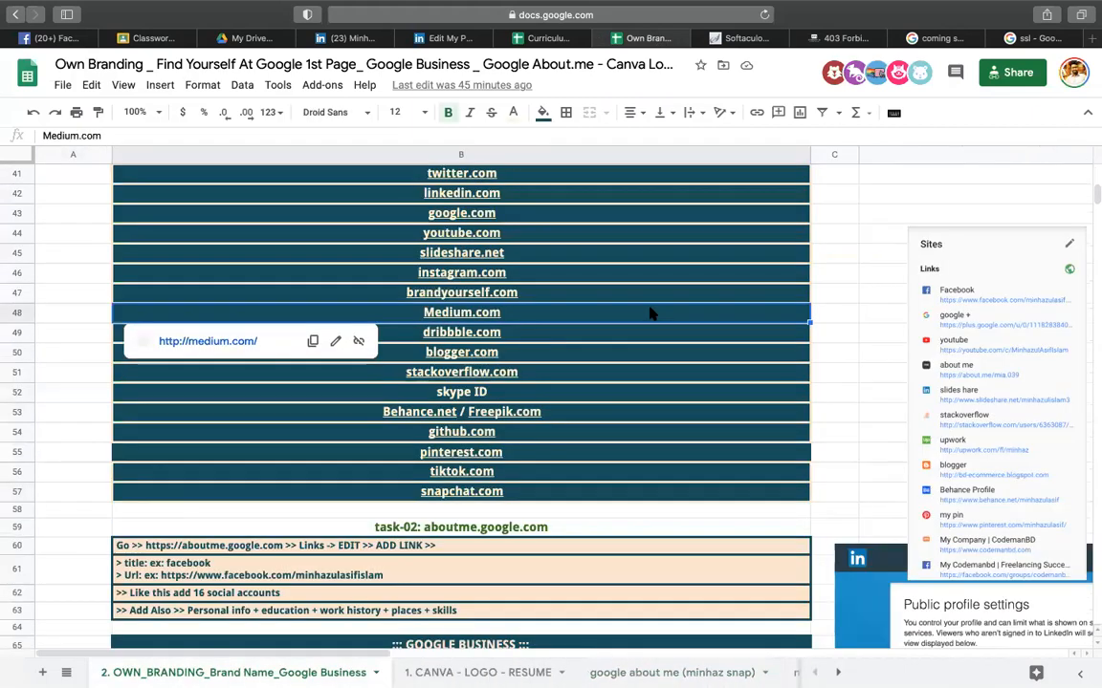
pyautogui.click(872, 232)
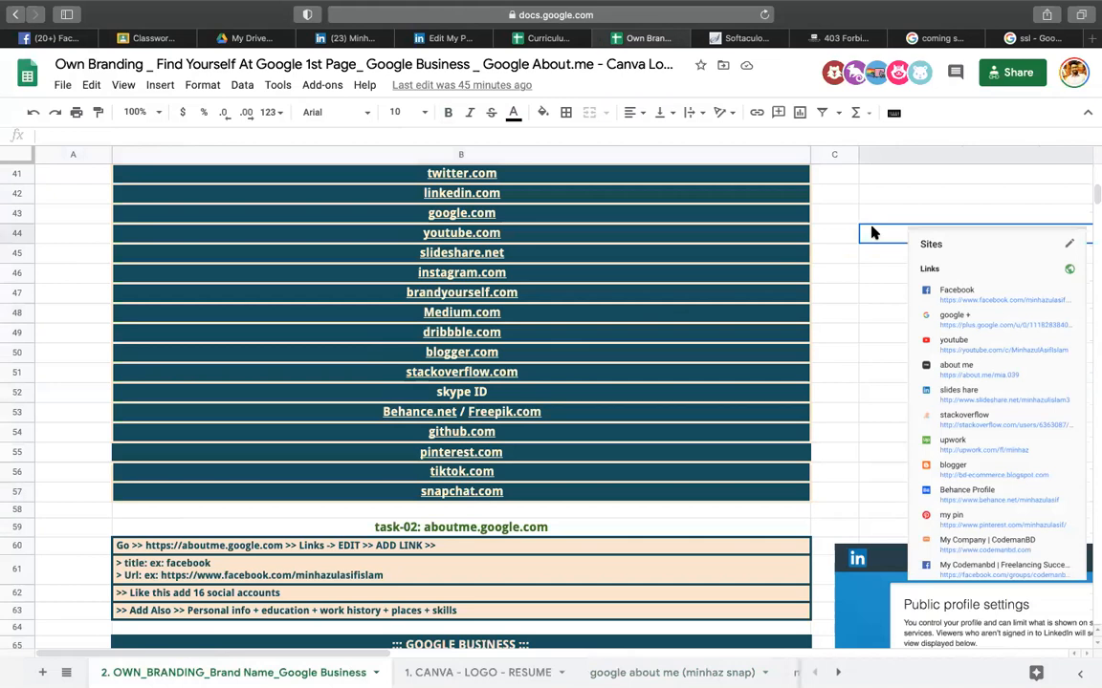
pyautogui.click(549, 40)
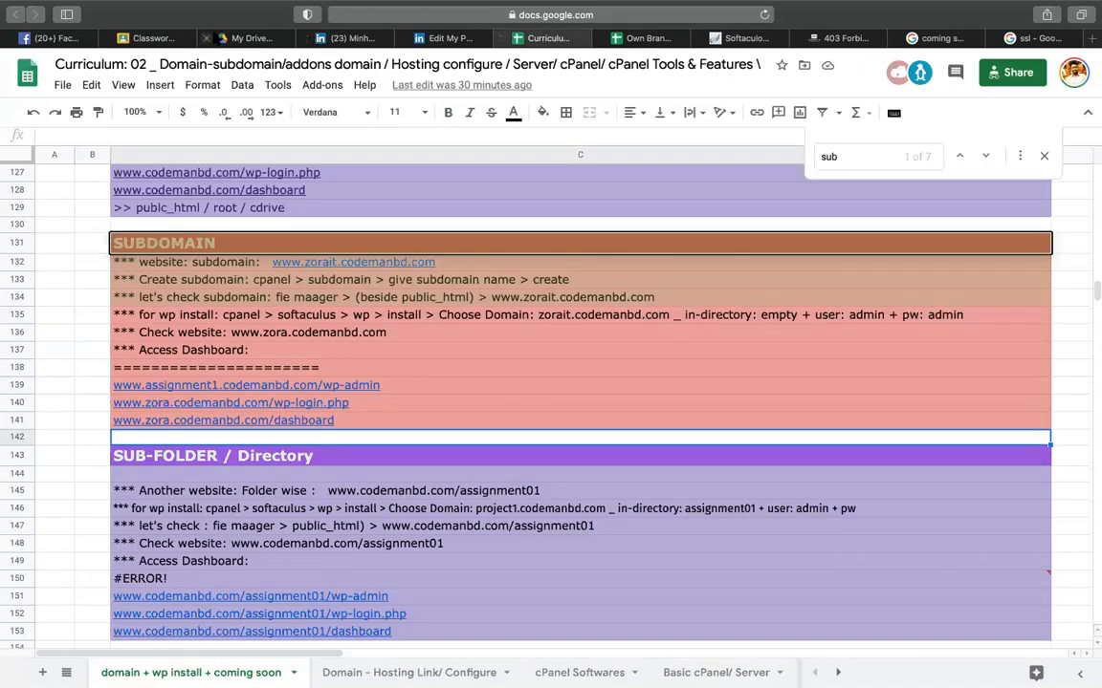
pyautogui.click(150, 39)
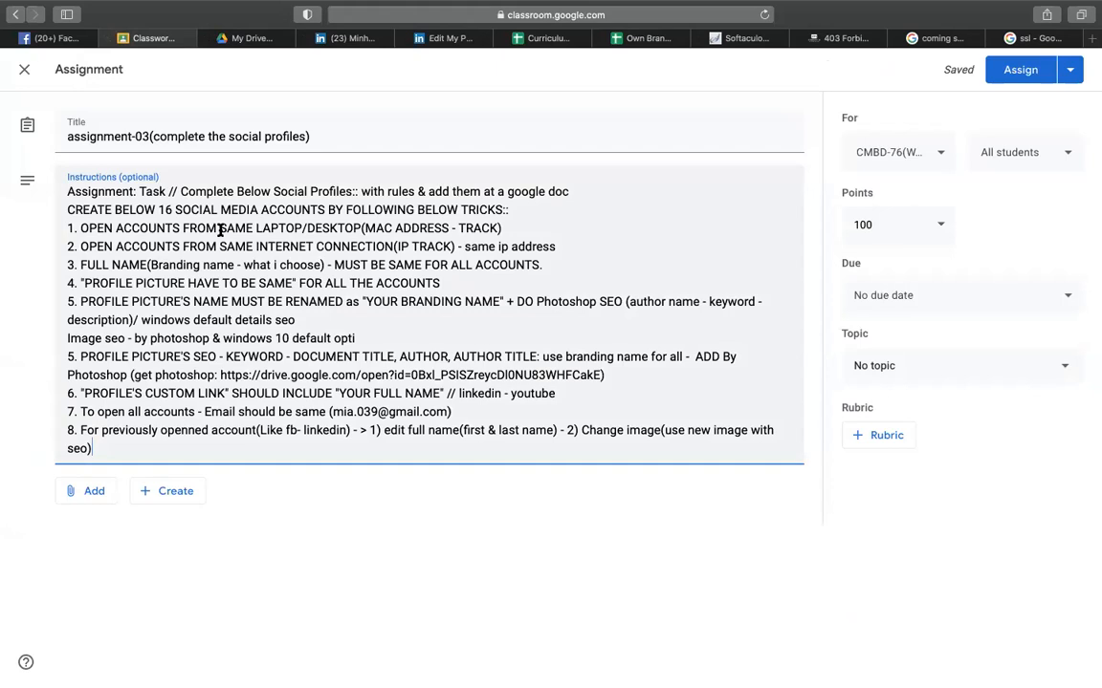
pyautogui.click(549, 39)
pyautogui.click(648, 40)
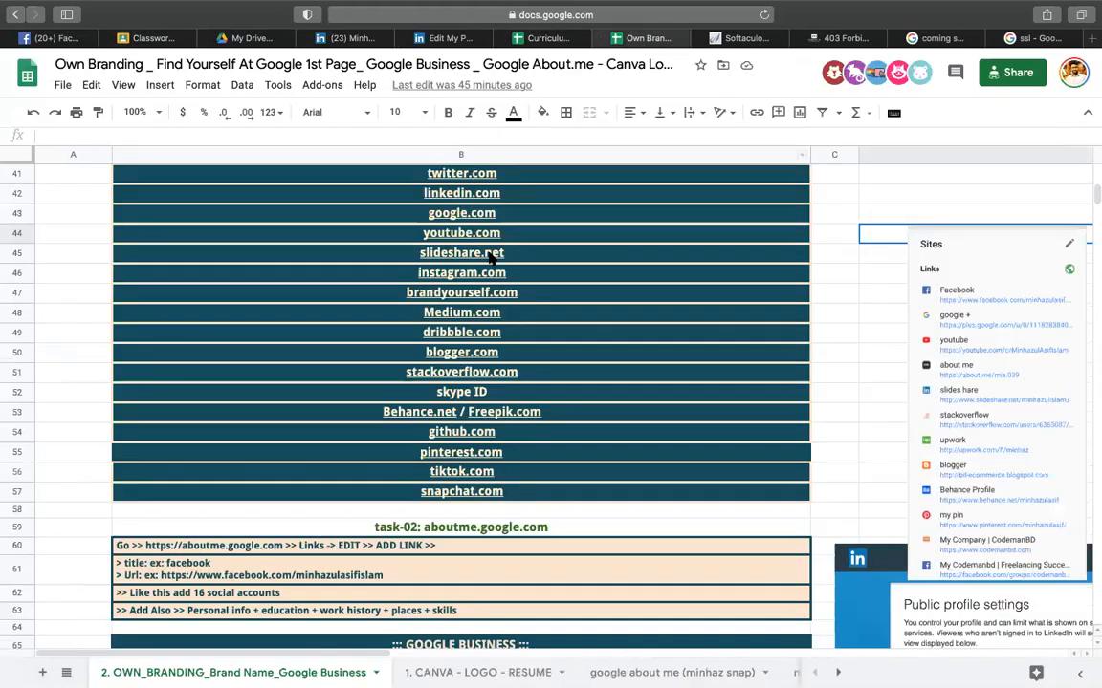
pyautogui.scroll(3, 629, 221)
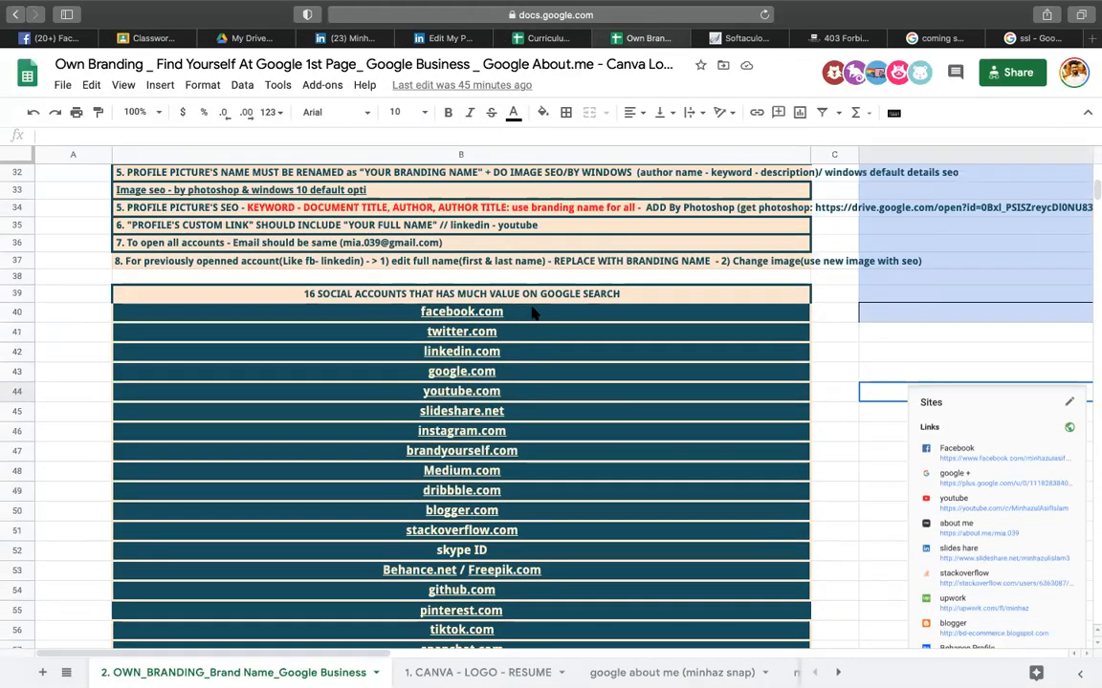
pyautogui.moveTo(478, 312); pyautogui.dragTo(529, 418)
pyautogui.press('super+c')
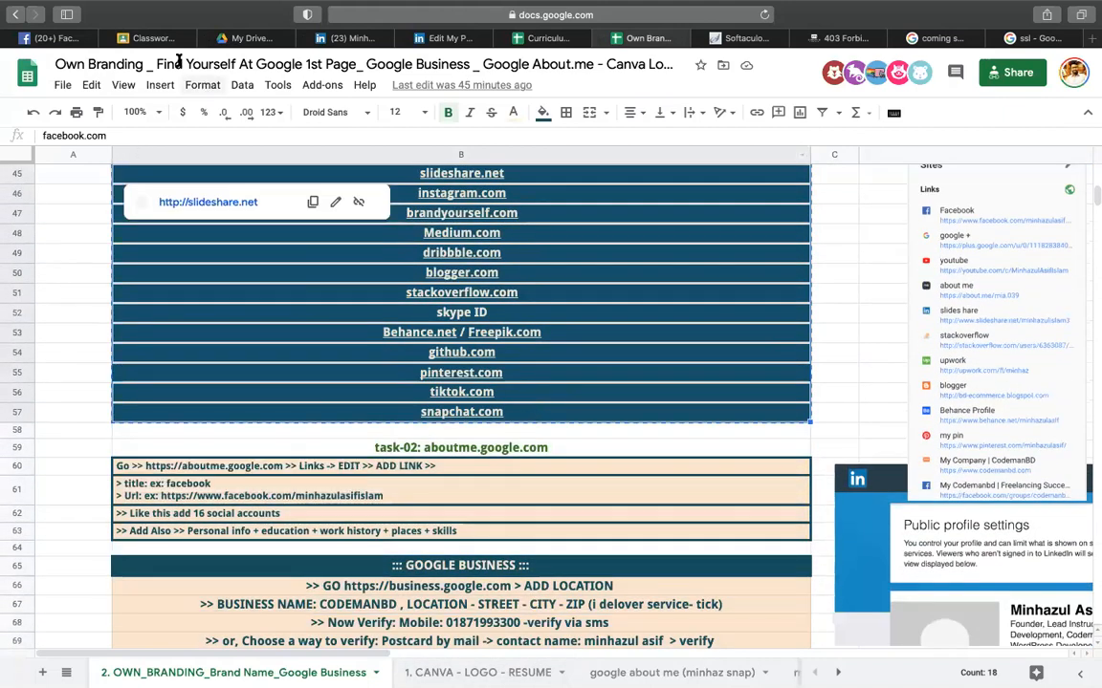
pyautogui.click(153, 38)
pyautogui.press('Return')
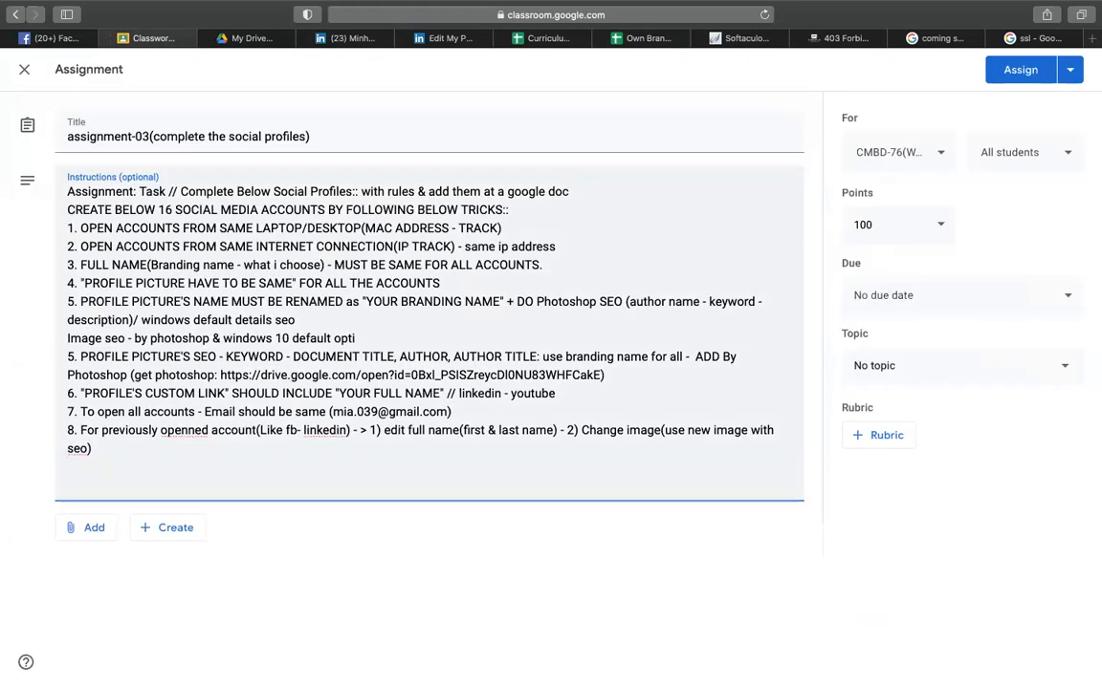
pyautogui.press('super+v')
# - File the assignment under epi-03(branding & Cpanel) and assign it to all students
pyautogui.click(96, 283)
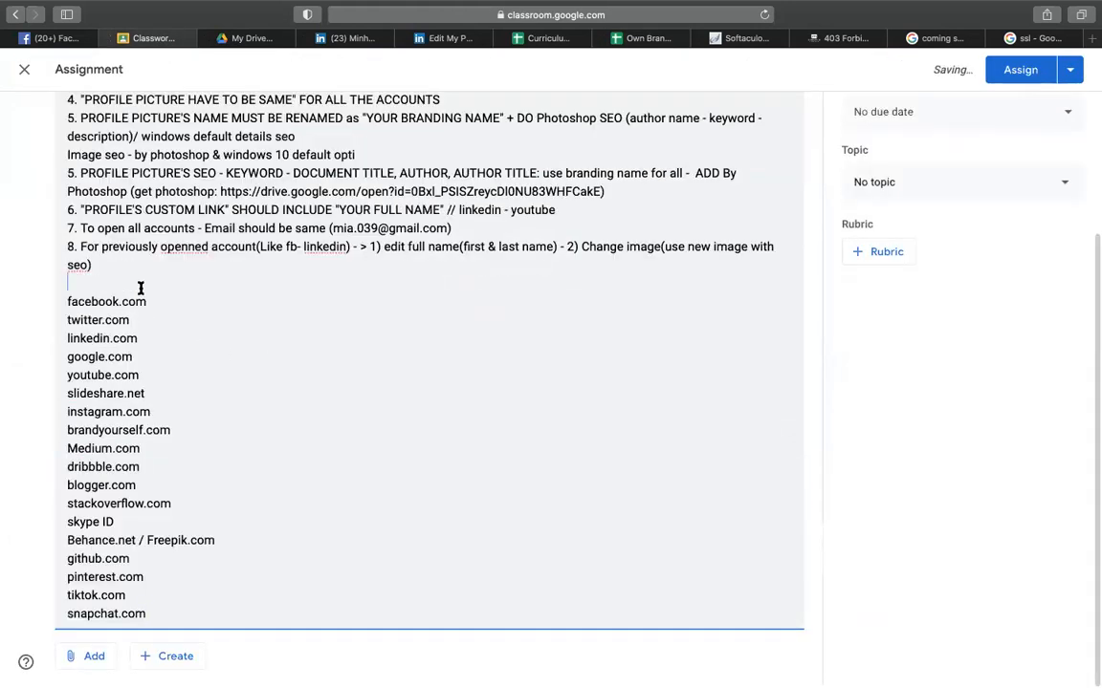
pyautogui.scroll(2, 141, 288)
pyautogui.scroll(-2, 155, 275)
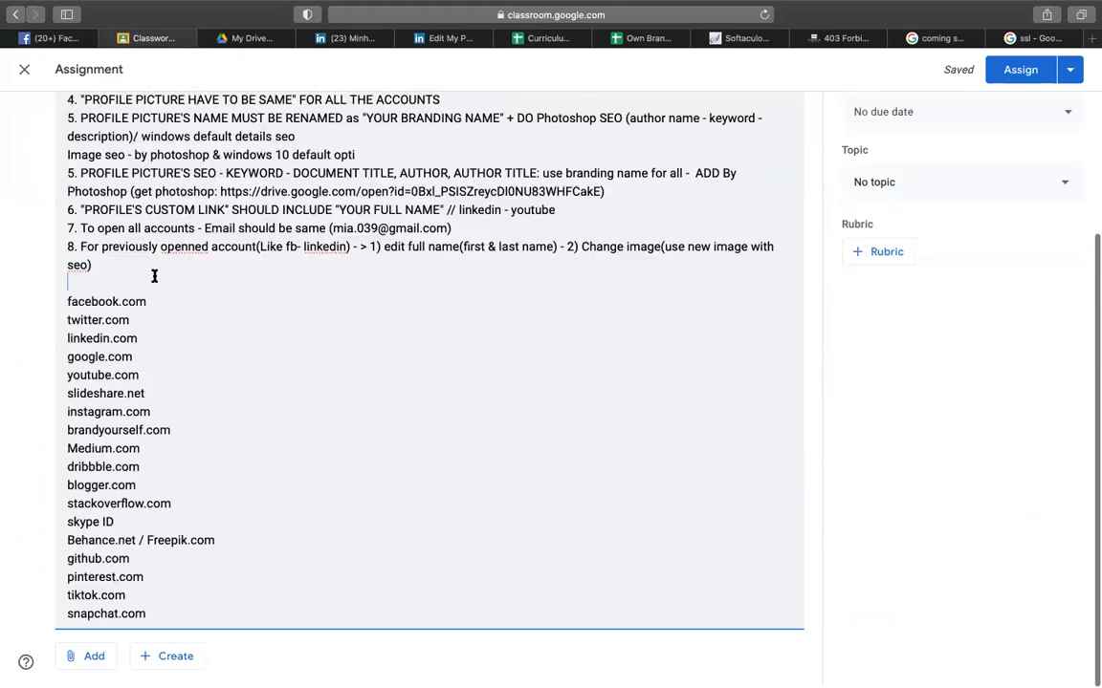
pyautogui.click(958, 192)
pyautogui.click(929, 300)
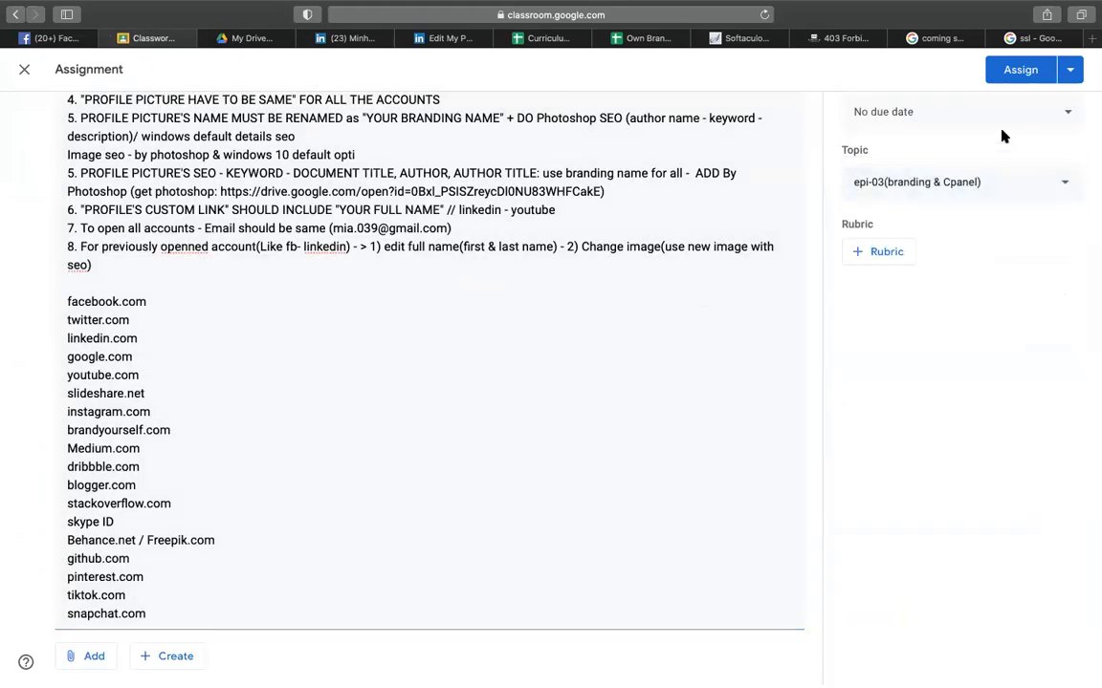
pyautogui.click(989, 77)
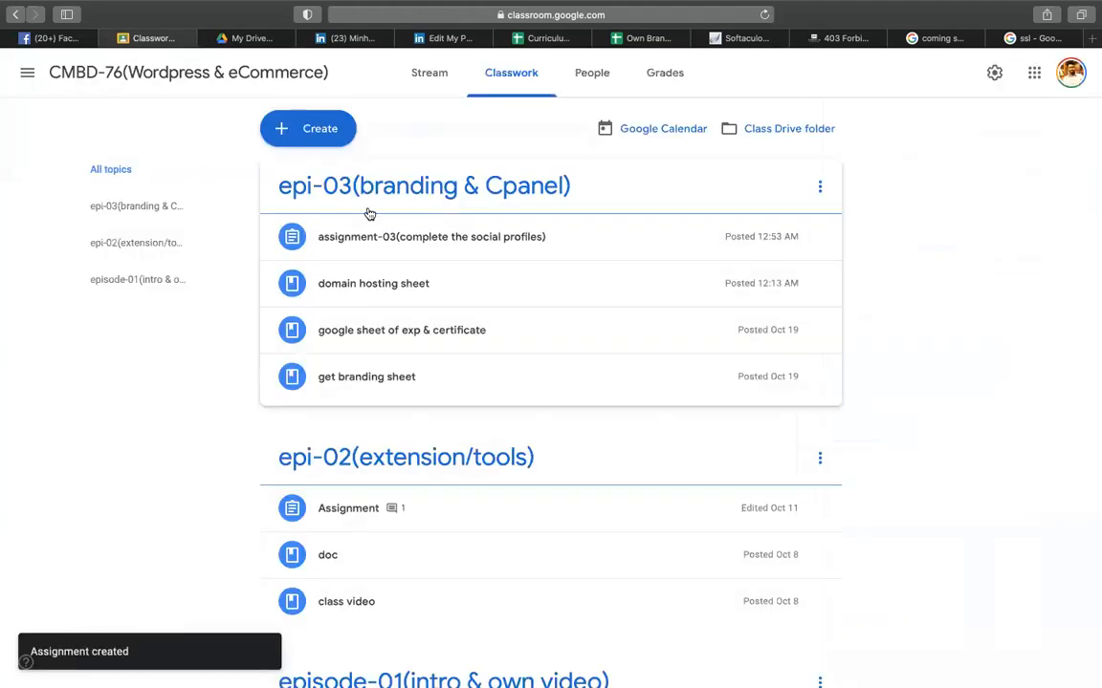
# - Rename the epi-03 topic to 'epi-03 & 04(branding & Cpanel)'
pyautogui.click(820, 186)
pyautogui.click(787, 219)
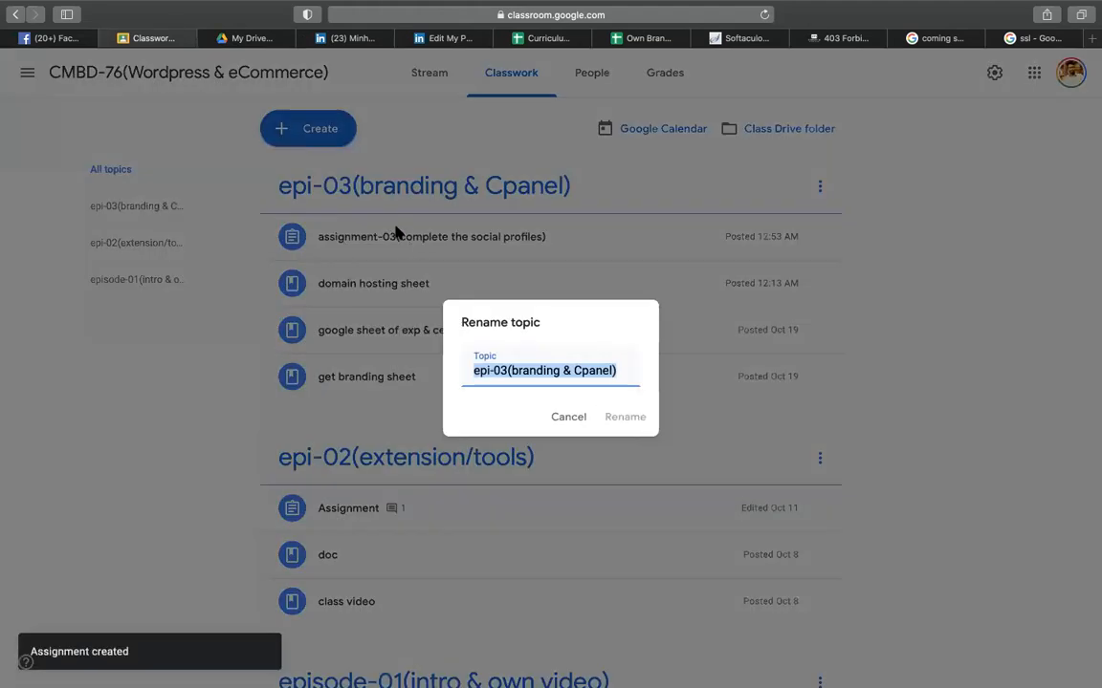
pyautogui.click(507, 371)
pyautogui.write('& 04')
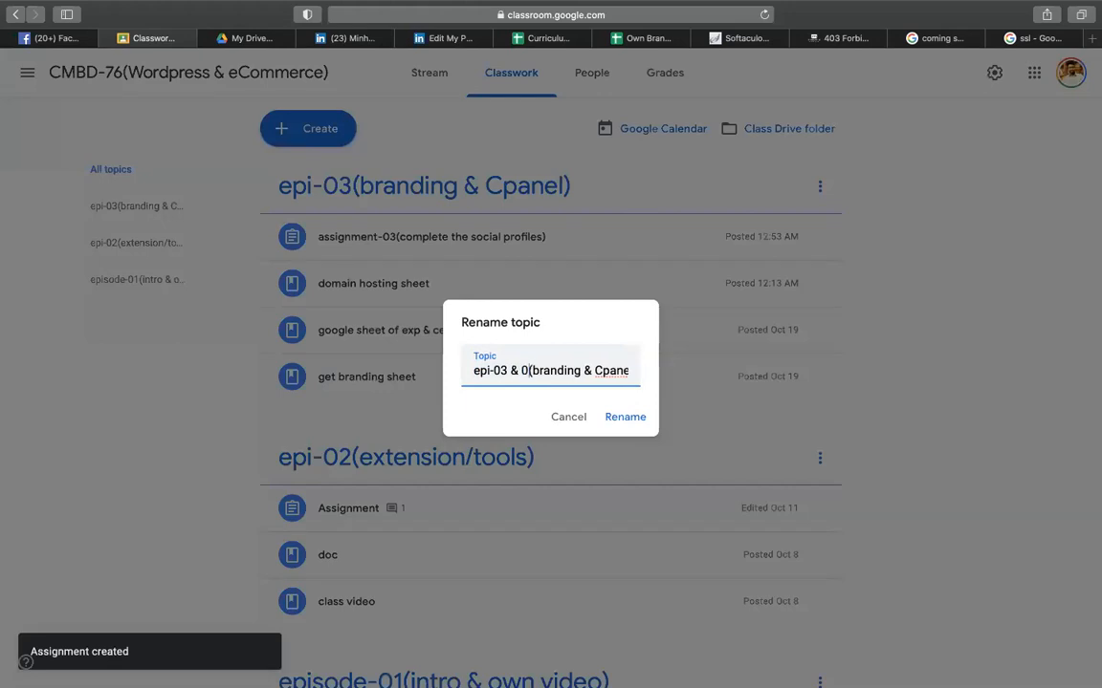
pyautogui.press('Return')
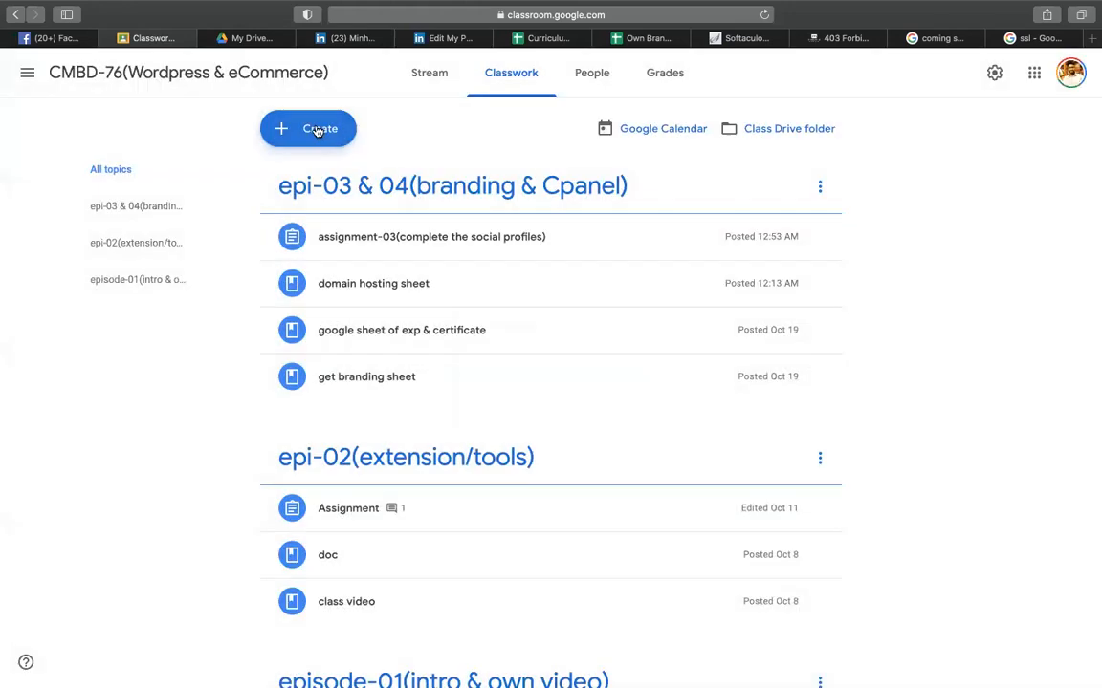
# - Start a new assignment draft and enter its title, assignment-04
pyautogui.click(320, 128)
pyautogui.click(329, 180)
pyautogui.write('assignment-04')
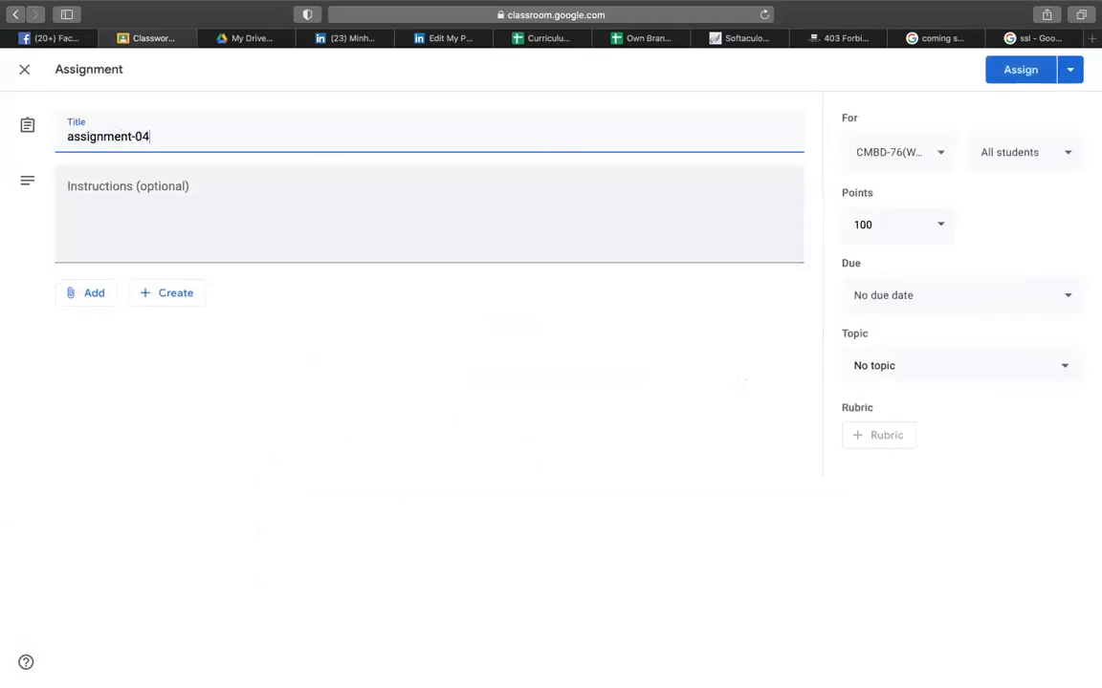
pyautogui.write('oon')
# - Write instructions: create a coming soon website at subdomain / directory name "comingsoon"
pyautogui.click(214, 231)
pyautogui.write('c')
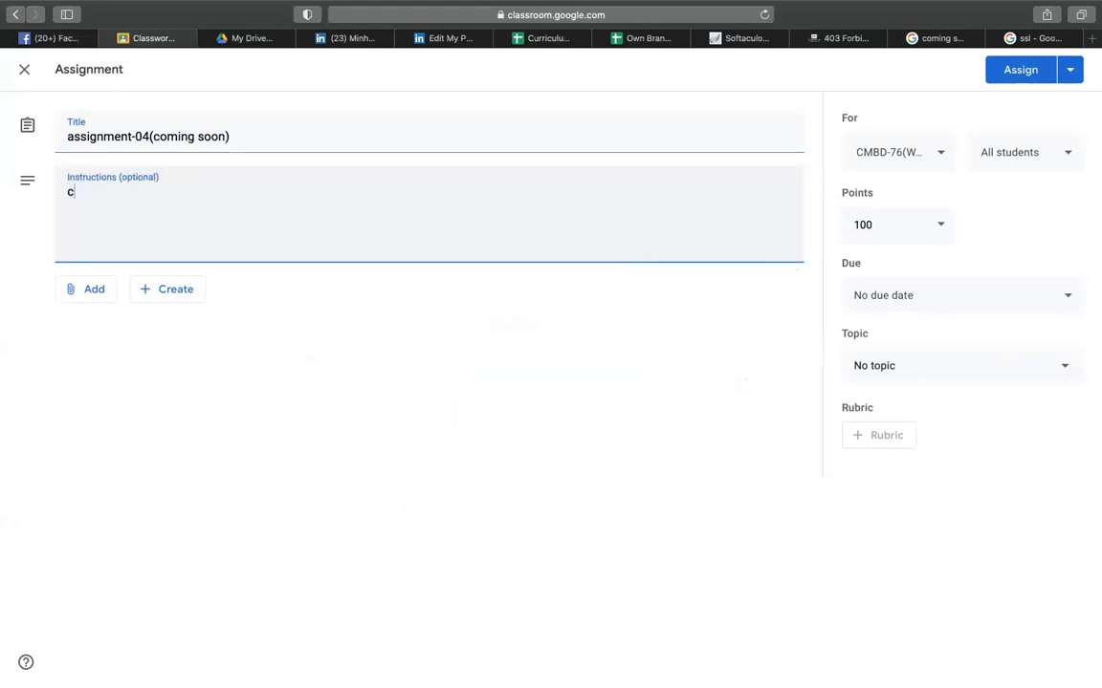
pyautogui.write('reate a coming soon website')
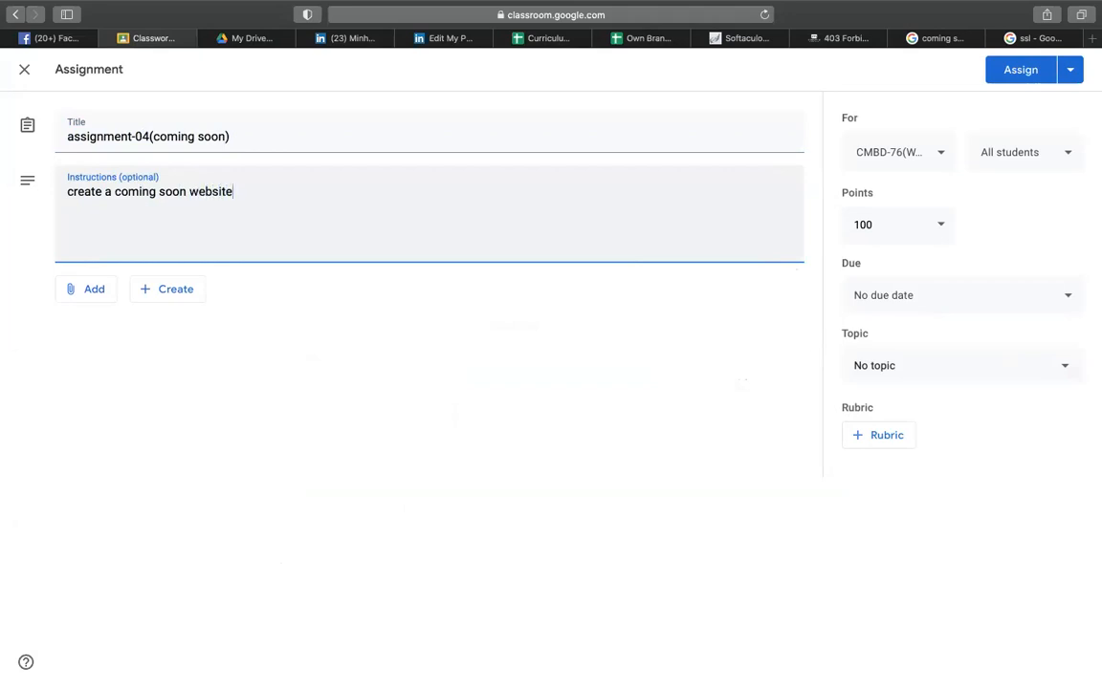
pyautogui.write(' at subdomain / directory')
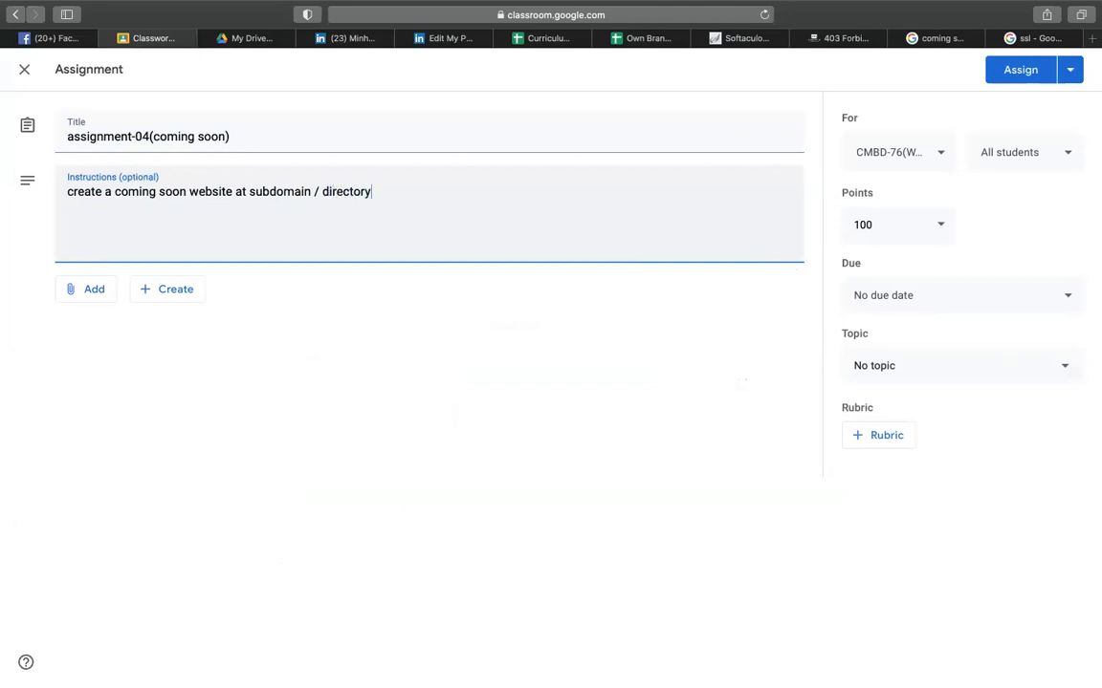
pyautogui.write(' name "comingsoon"')
pyautogui.click(456, 191)
pyautogui.press('BackSpace')
pyautogui.moveTo(410, 192); pyautogui.dragTo(470, 193)
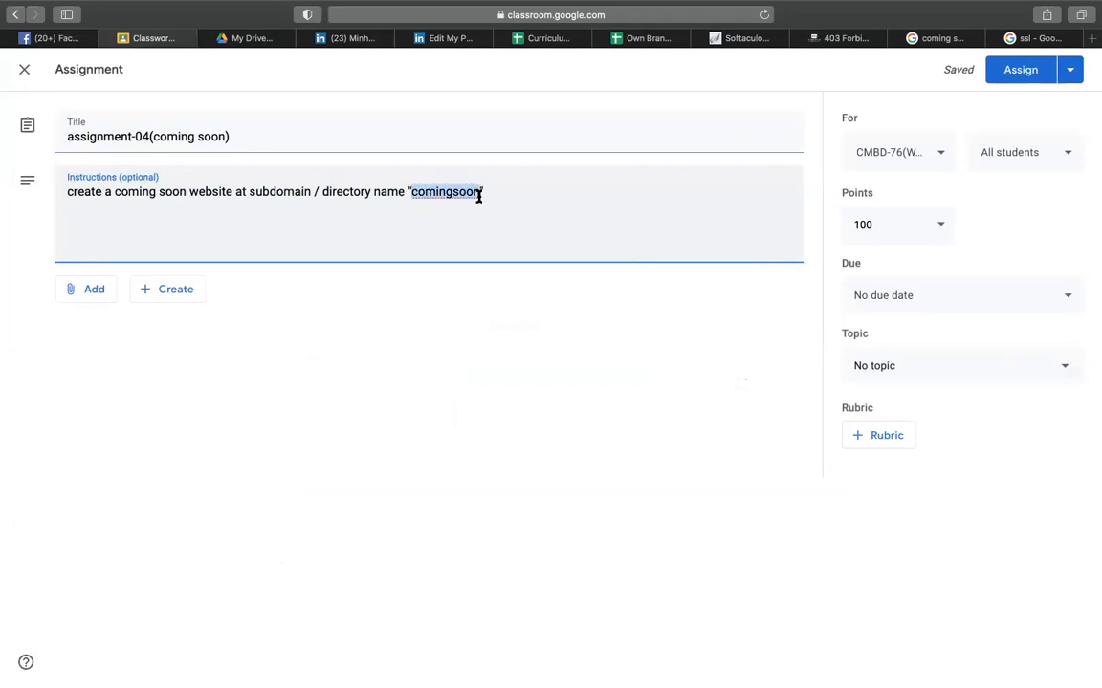
pyautogui.click(365, 192)
# - File it under epi-03 & 04(branding & Cpanel), assign it, and close three leftover tabs
pyautogui.click(956, 385)
pyautogui.click(942, 493)
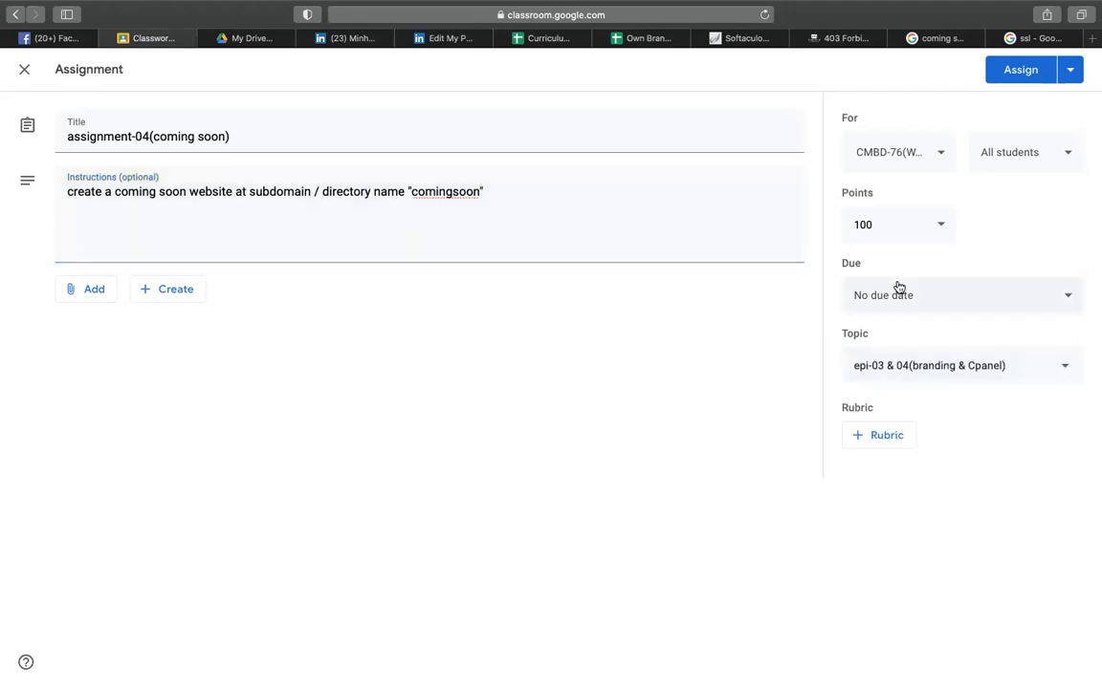
pyautogui.click(1018, 75)
pyautogui.click(799, 38)
pyautogui.click(799, 38)
pyautogui.click(798, 38)
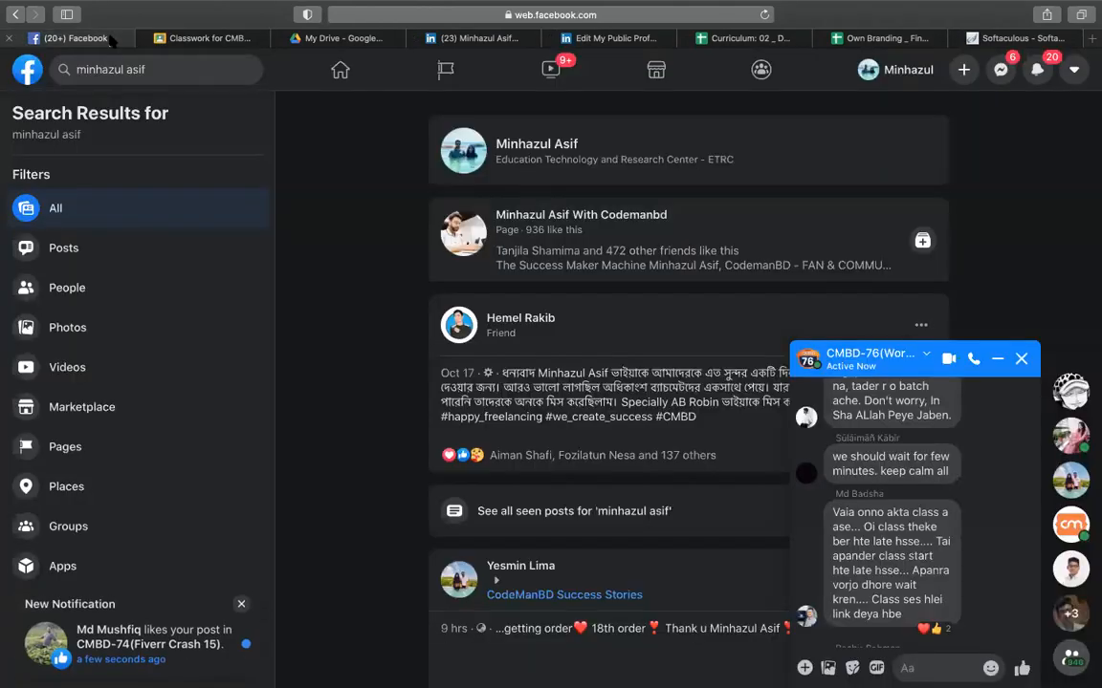
# - Search Facebook for 72, pick the cmbd-72(elementor shopify-06) suggestion, and close the group chat
pyautogui.click(101, 38)
pyautogui.click(185, 71)
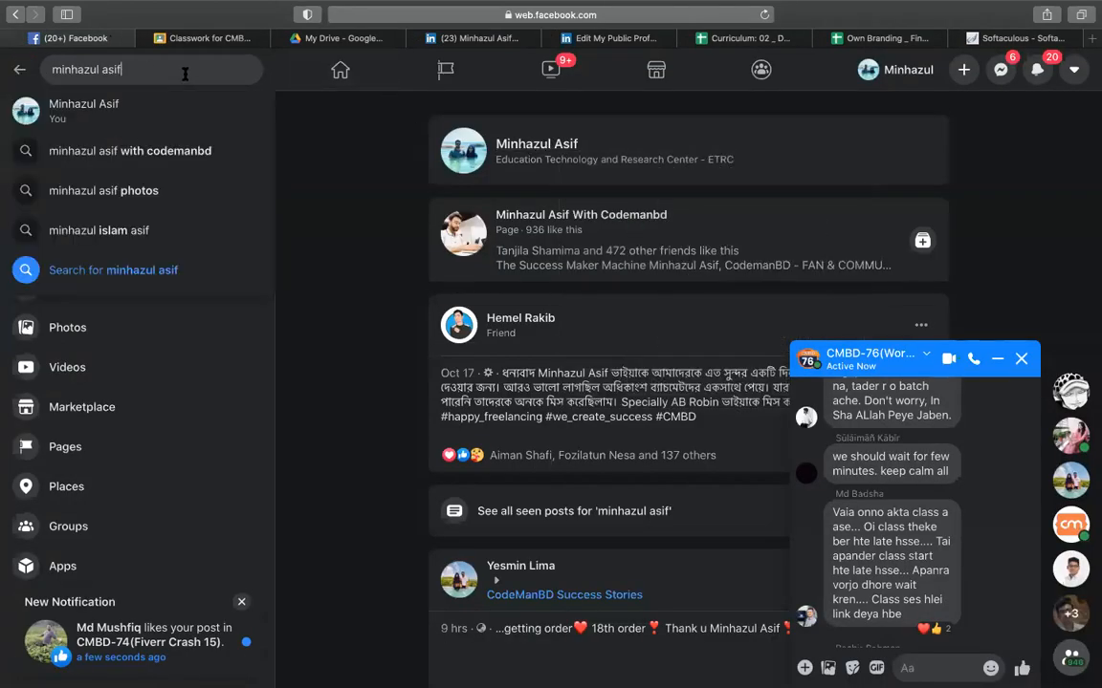
pyautogui.press('super+a')
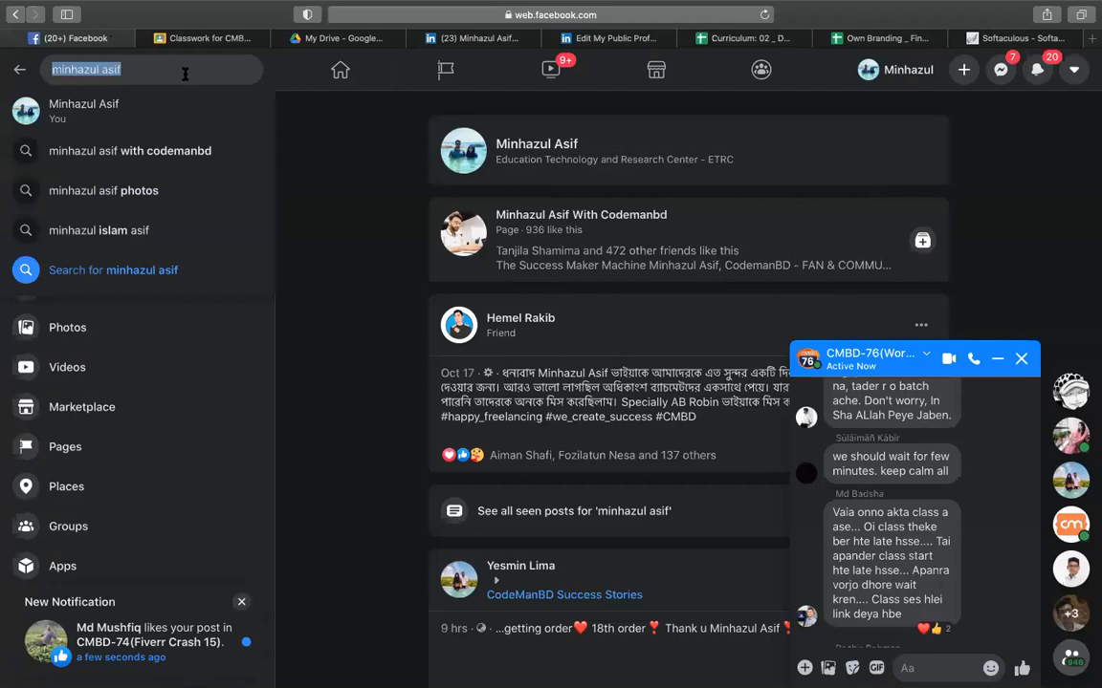
pyautogui.write('72')
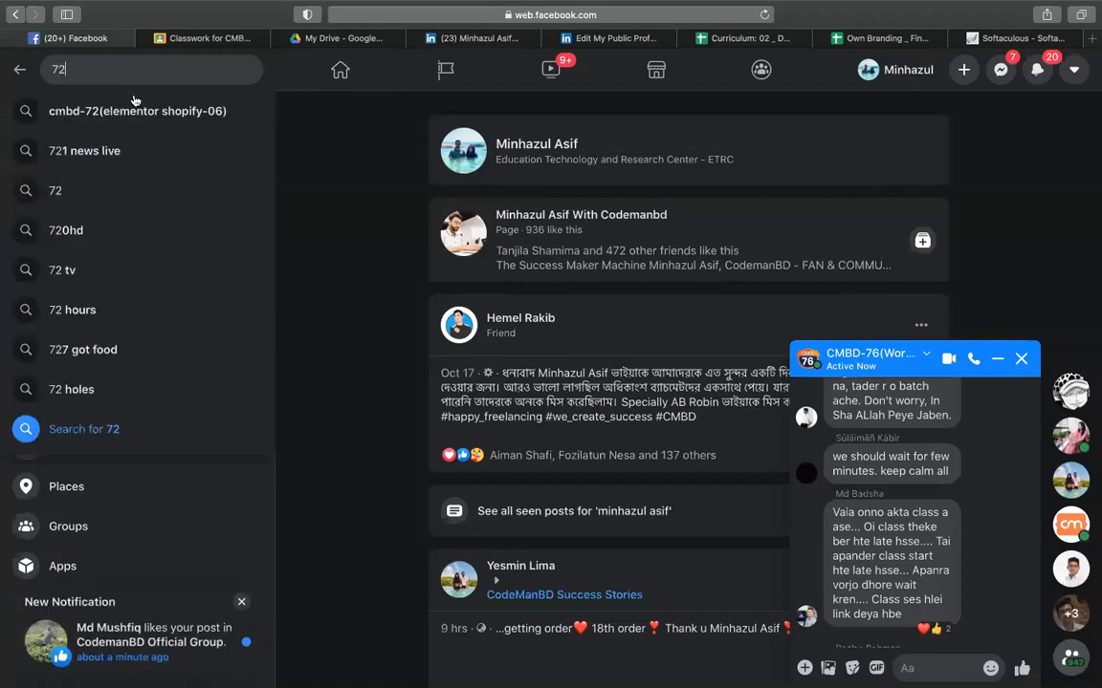
pyautogui.click(114, 111)
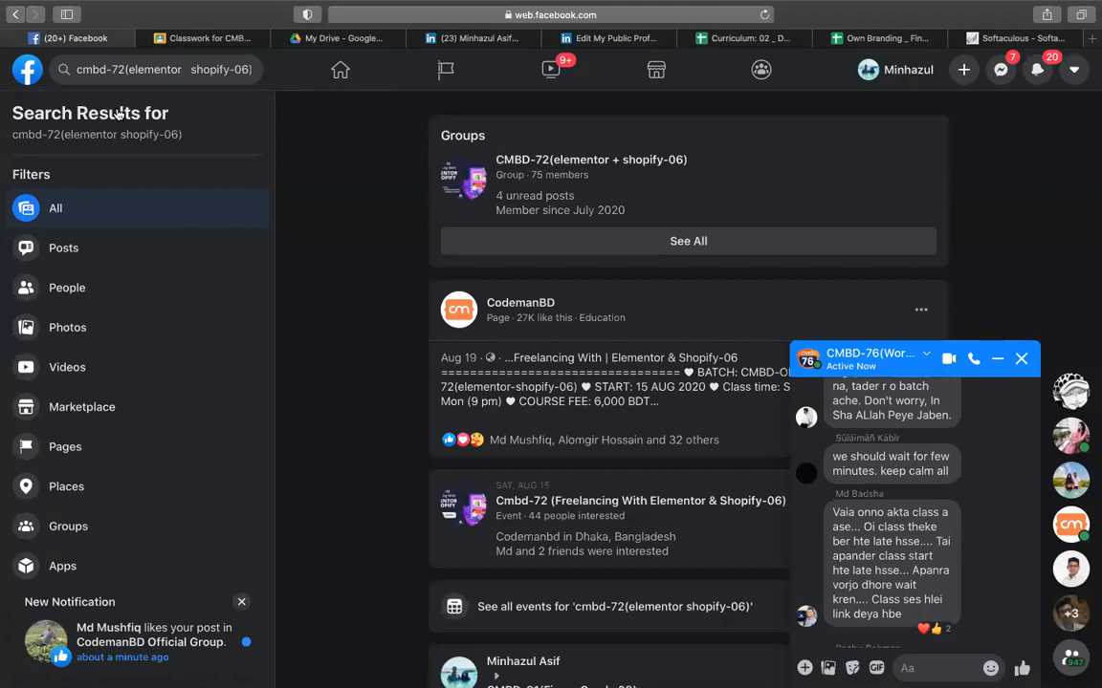
pyautogui.click(1021, 358)
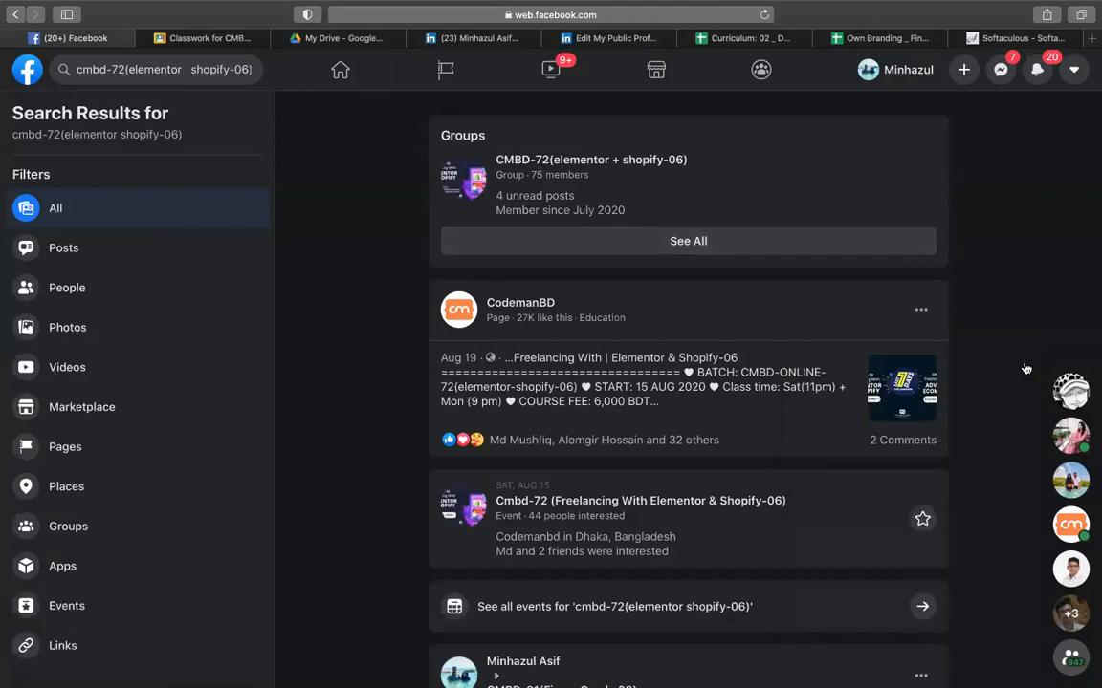
pyautogui.scroll(-10, 1025, 368)
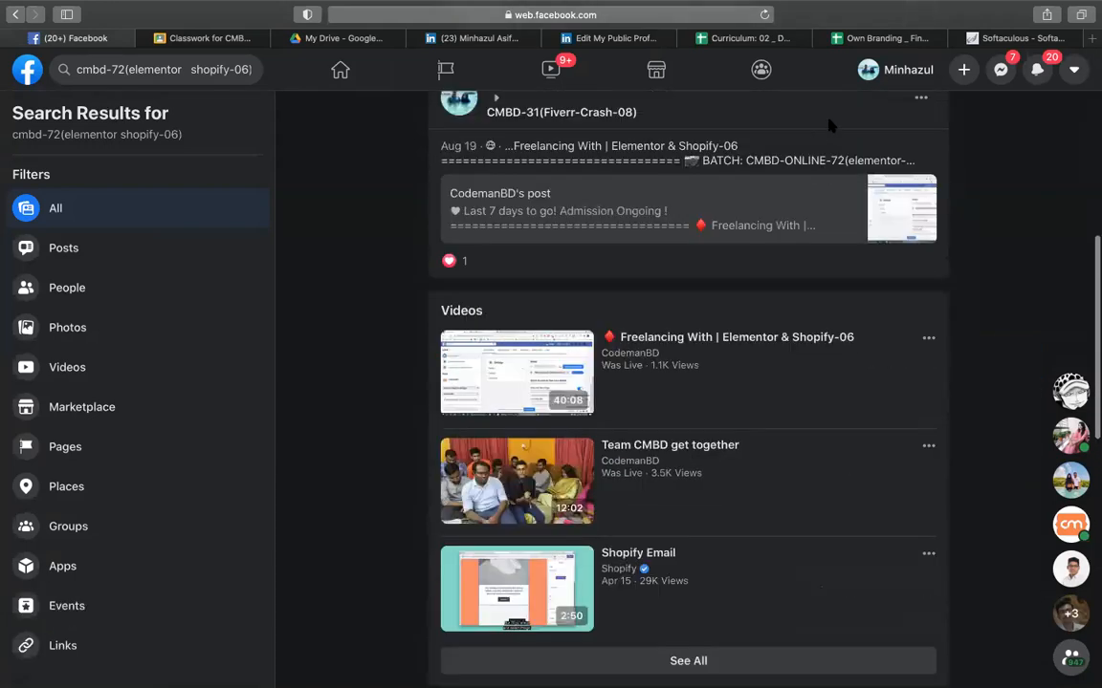
# - Go from the cPanel home page to Softaculous's WordPress installer
pyautogui.click(1015, 55)
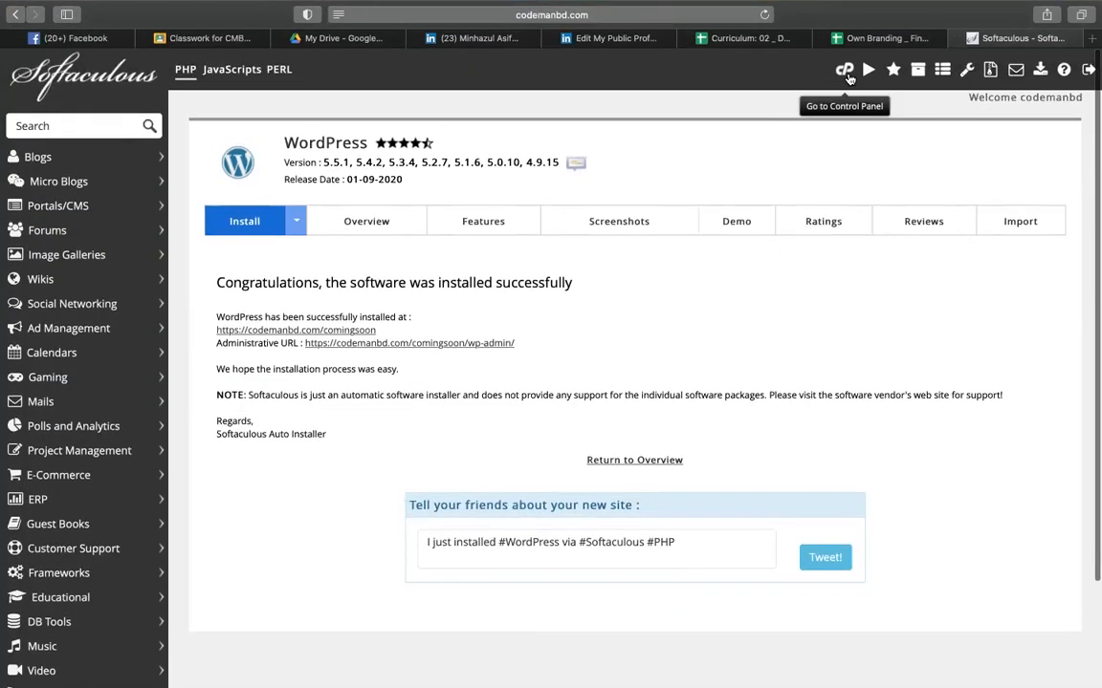
pyautogui.click(847, 74)
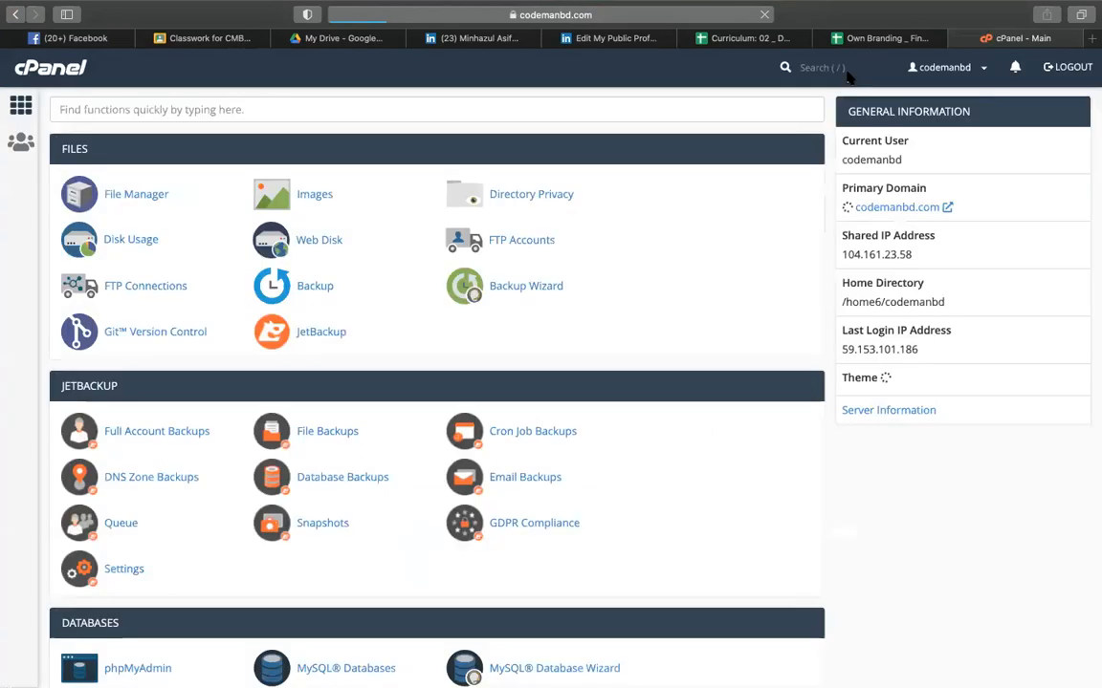
pyautogui.scroll(-10, 652, 267)
pyautogui.scroll(-5, 652, 267)
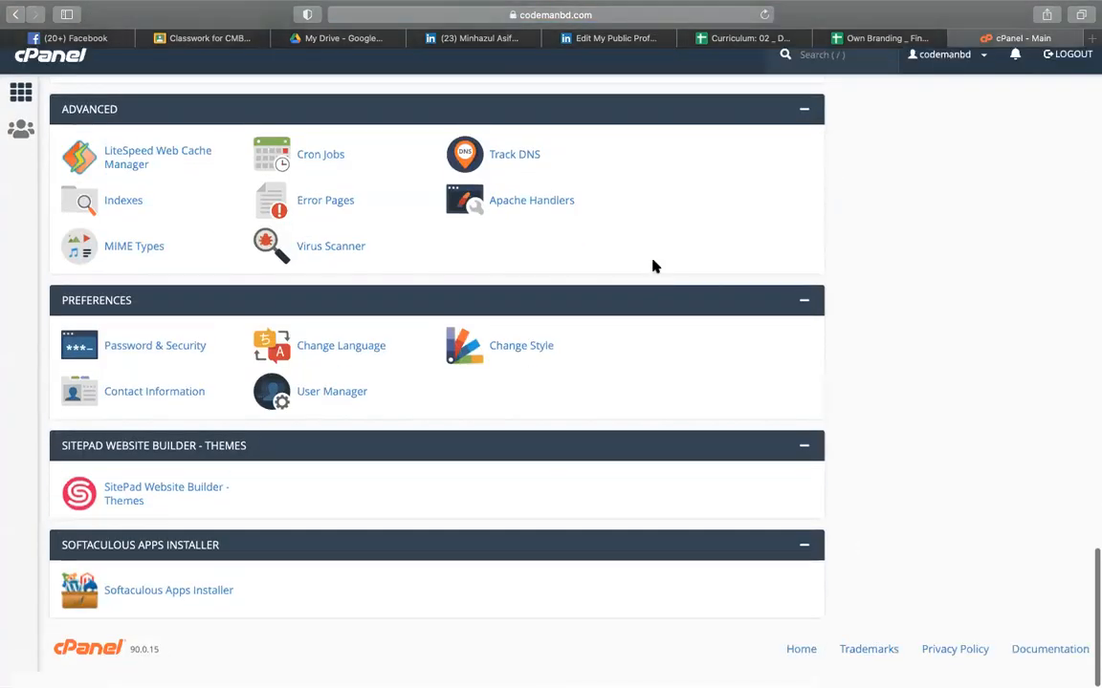
pyautogui.scroll(-4, 202, 585)
pyautogui.click(109, 499)
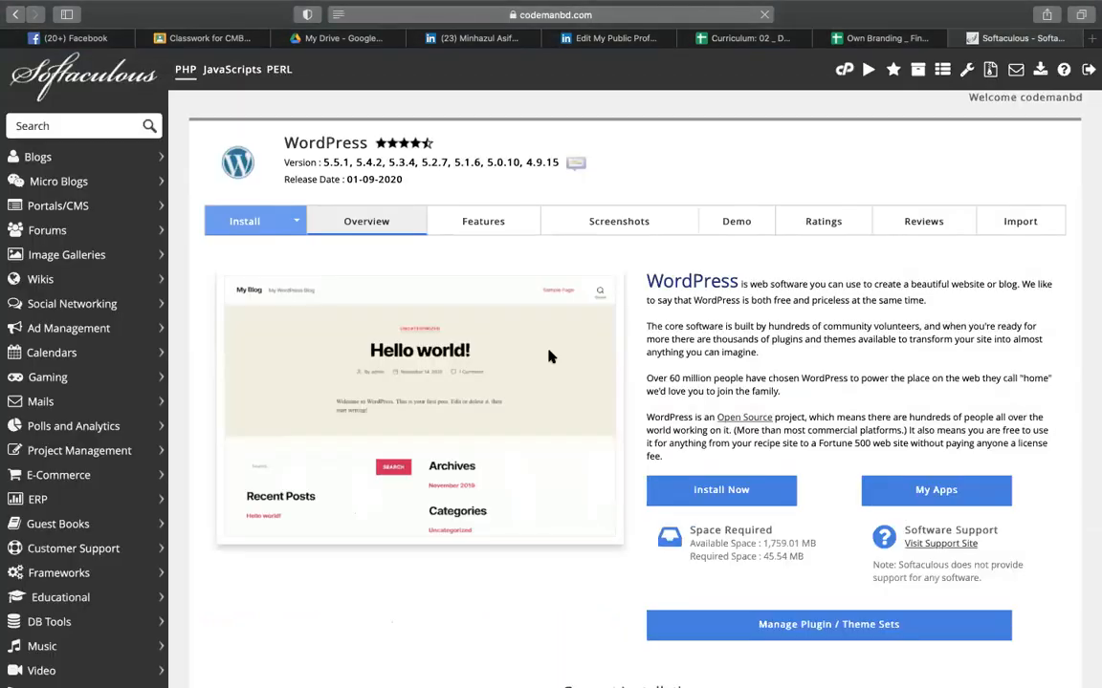
# - Remove both comingsoon installs completely using the With Selected action, confirming the removal
pyautogui.scroll(-4, 549, 357)
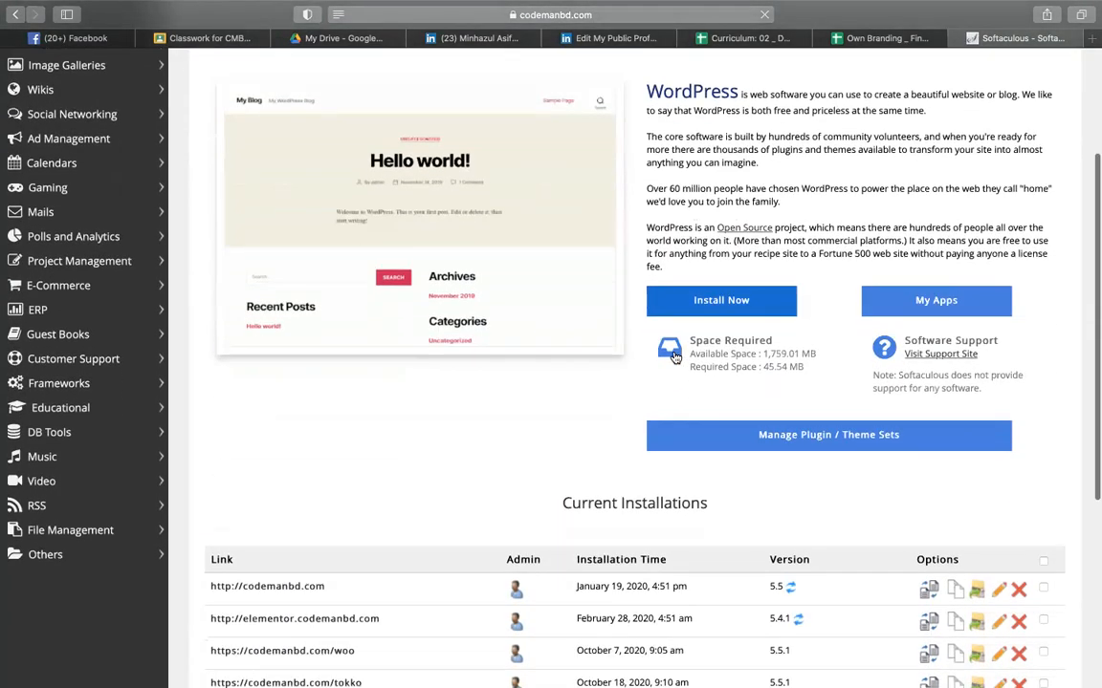
pyautogui.scroll(-5, 674, 357)
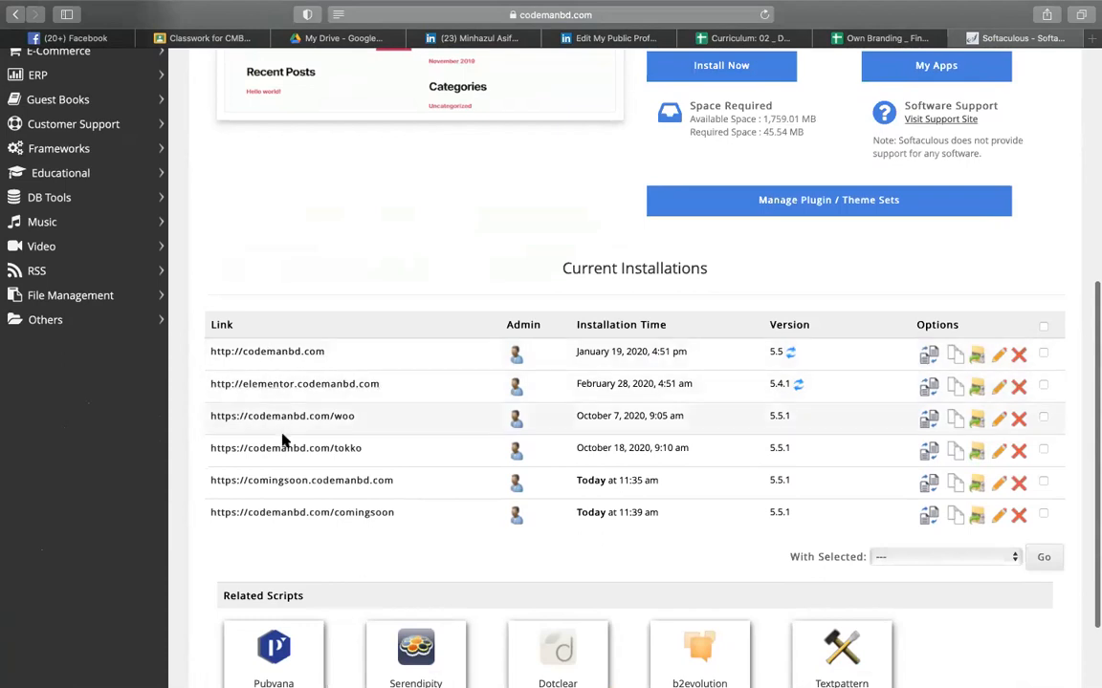
pyautogui.click(1044, 481)
pyautogui.click(946, 555)
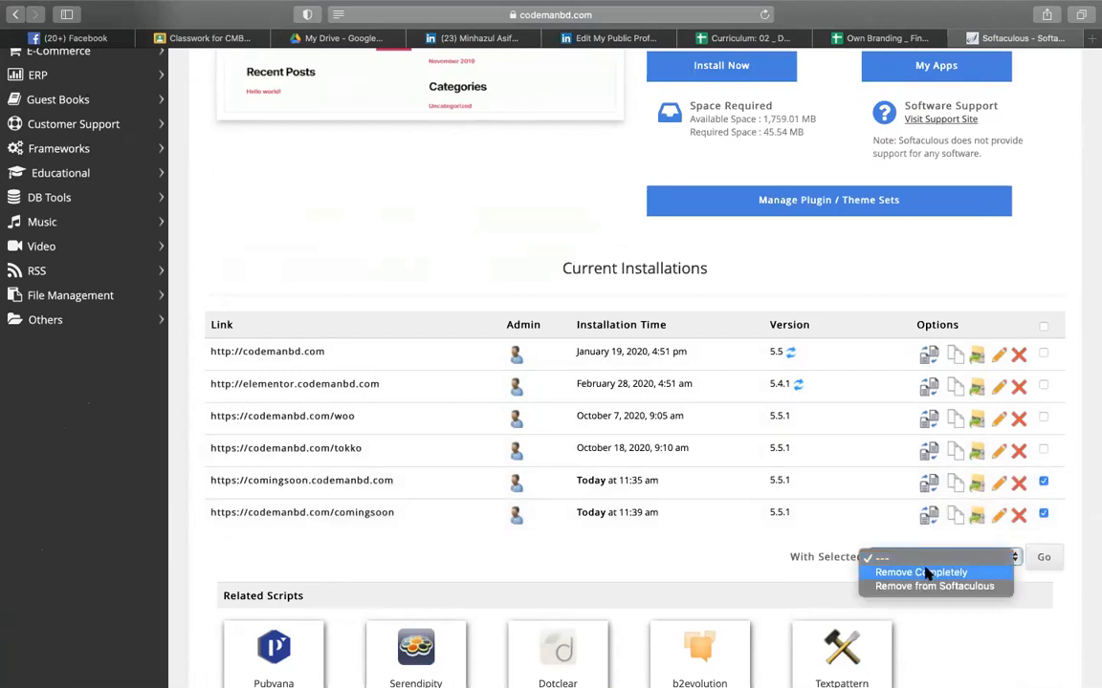
pyautogui.click(934, 569)
pyautogui.click(1041, 560)
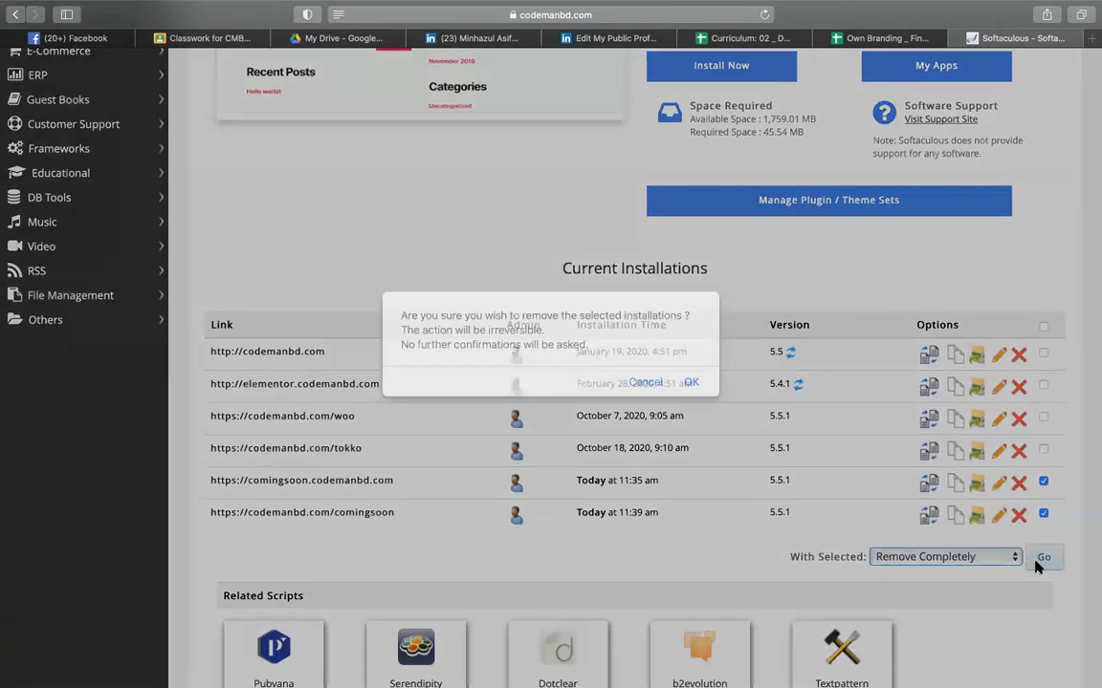
pyautogui.click(689, 382)
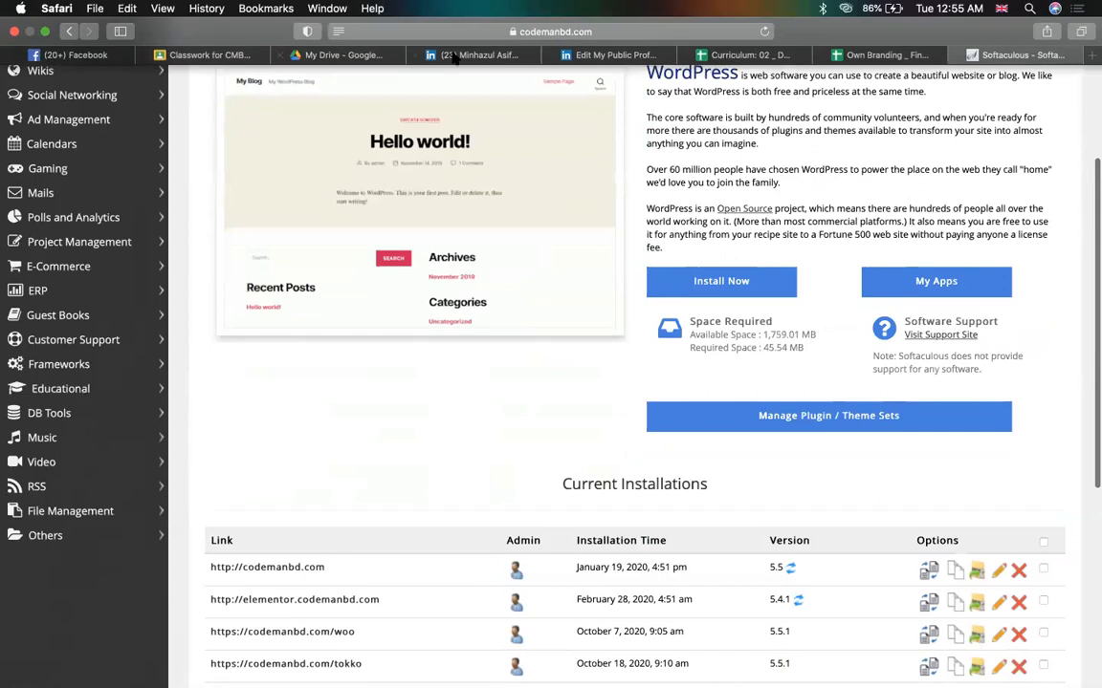
# - Add 'domain' to the Facebook group search, then return to the Curriculum spreadsheet
pyautogui.click(82, 56)
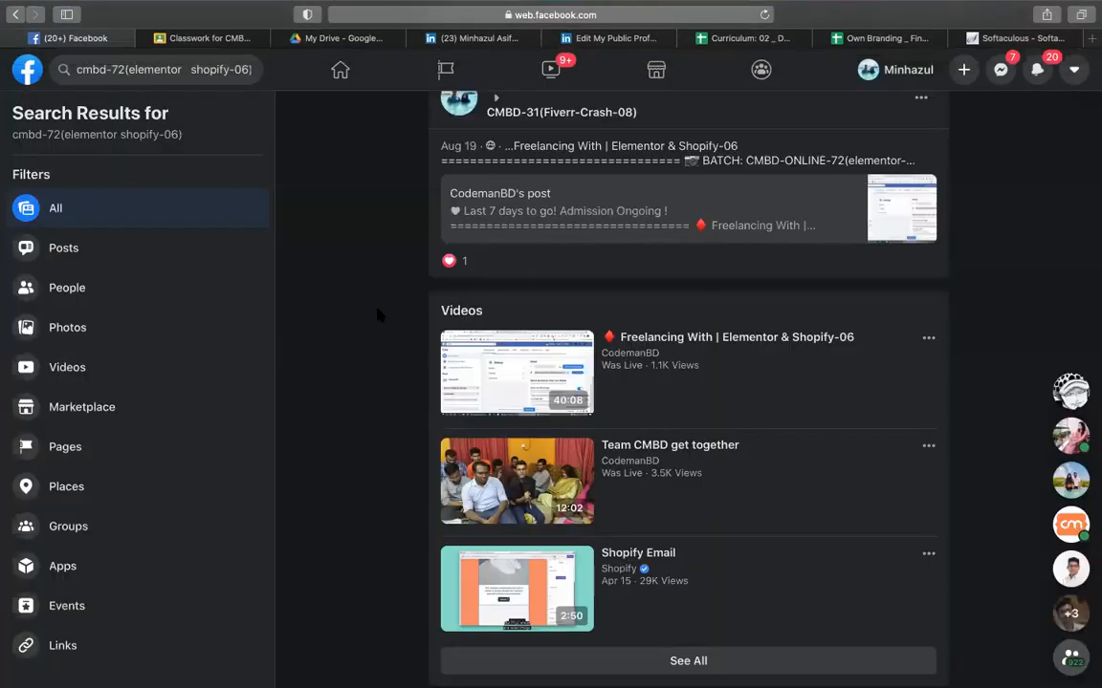
pyautogui.click(162, 65)
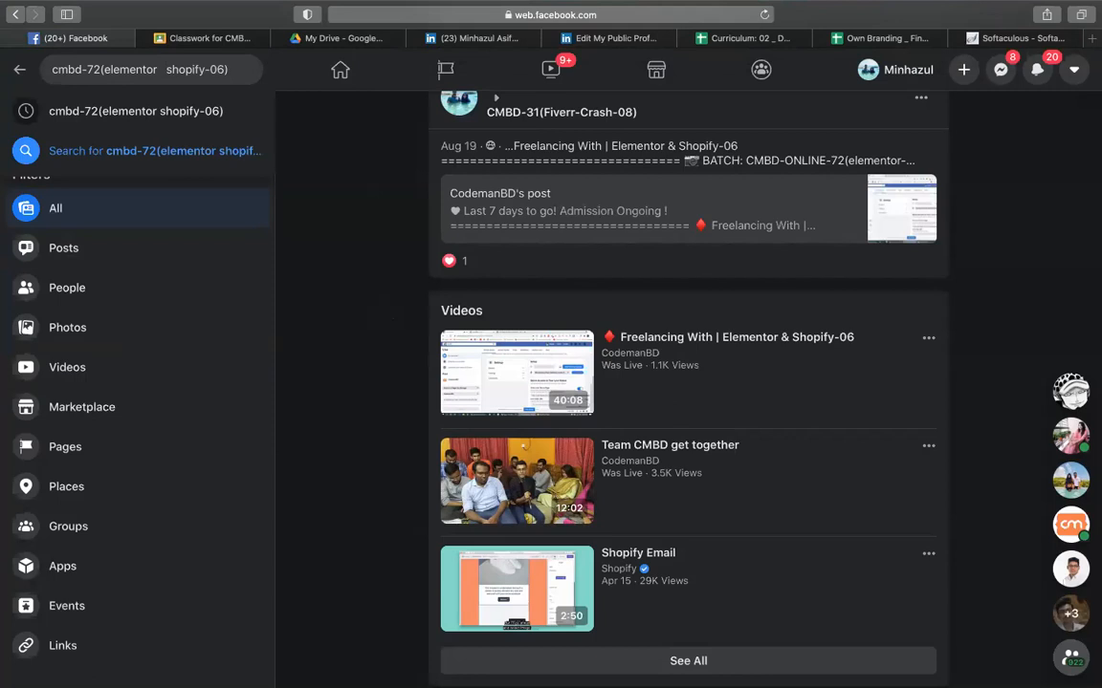
pyautogui.write('domain')
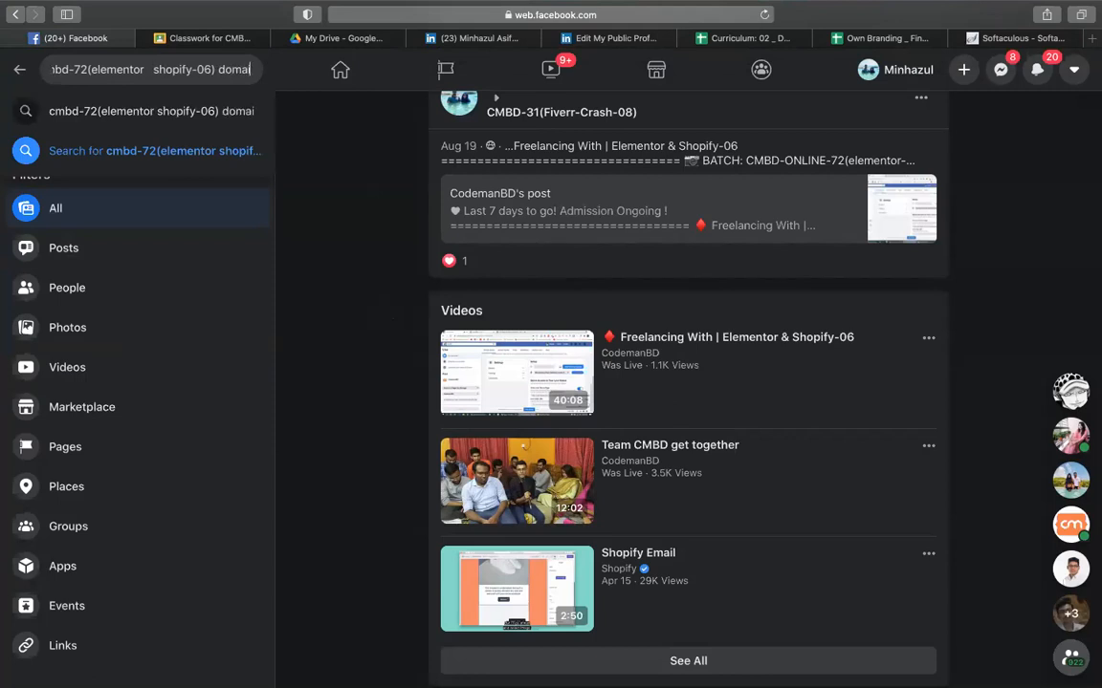
pyautogui.press('BackSpace')
pyautogui.write('n')
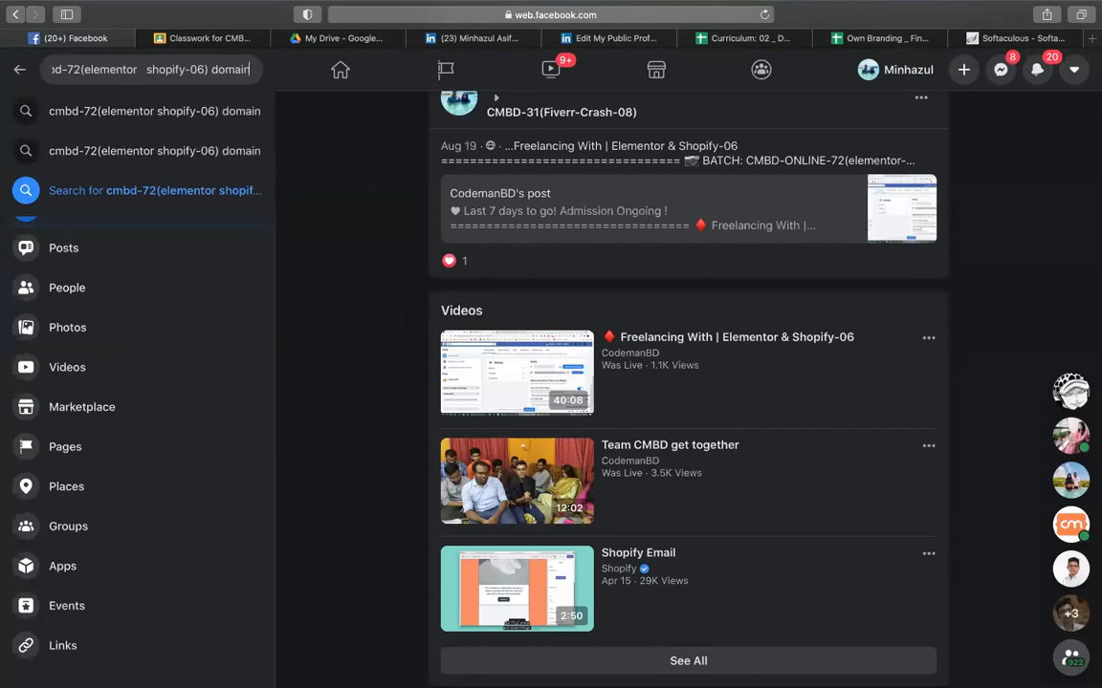
pyautogui.press('Return')
pyautogui.click(735, 43)
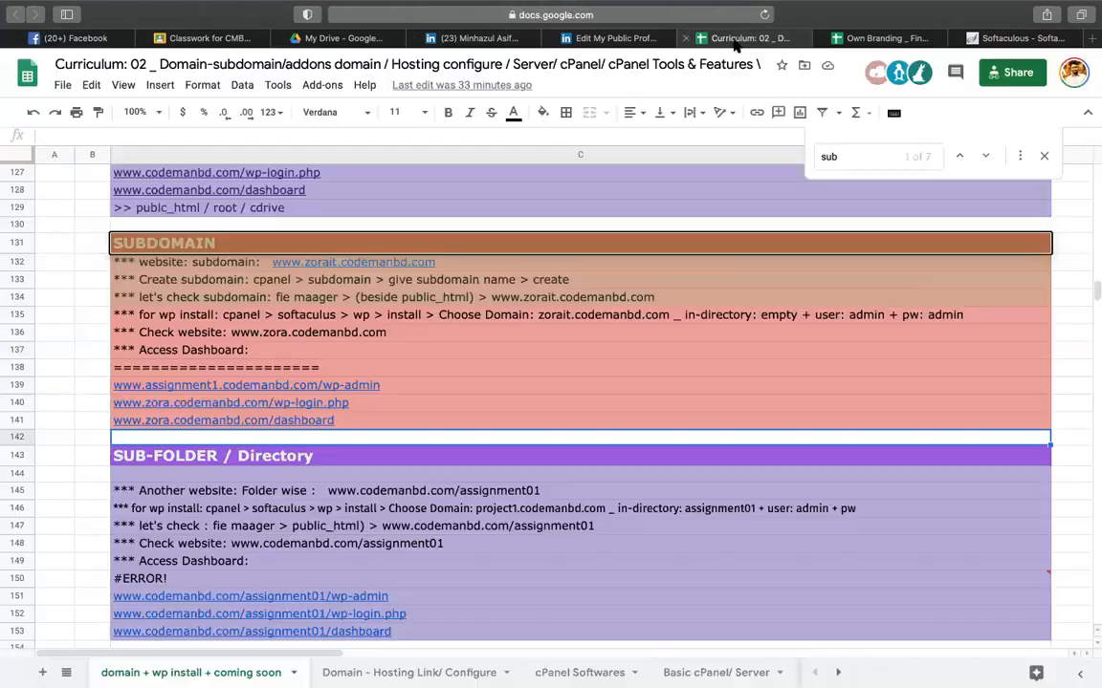
# - On Classwork, expand assignment-03 and then assignment-04(coming soon), showing 0 of 80 turned in
pyautogui.click(228, 43)
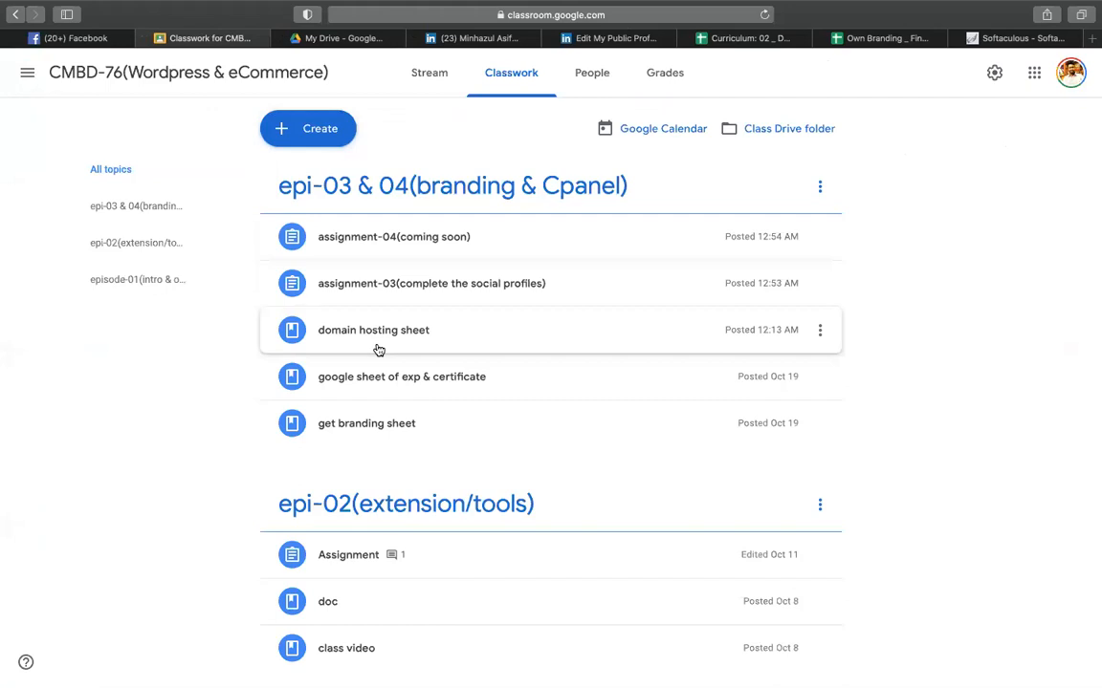
pyautogui.click(474, 298)
pyautogui.scroll(-10, 383, 439)
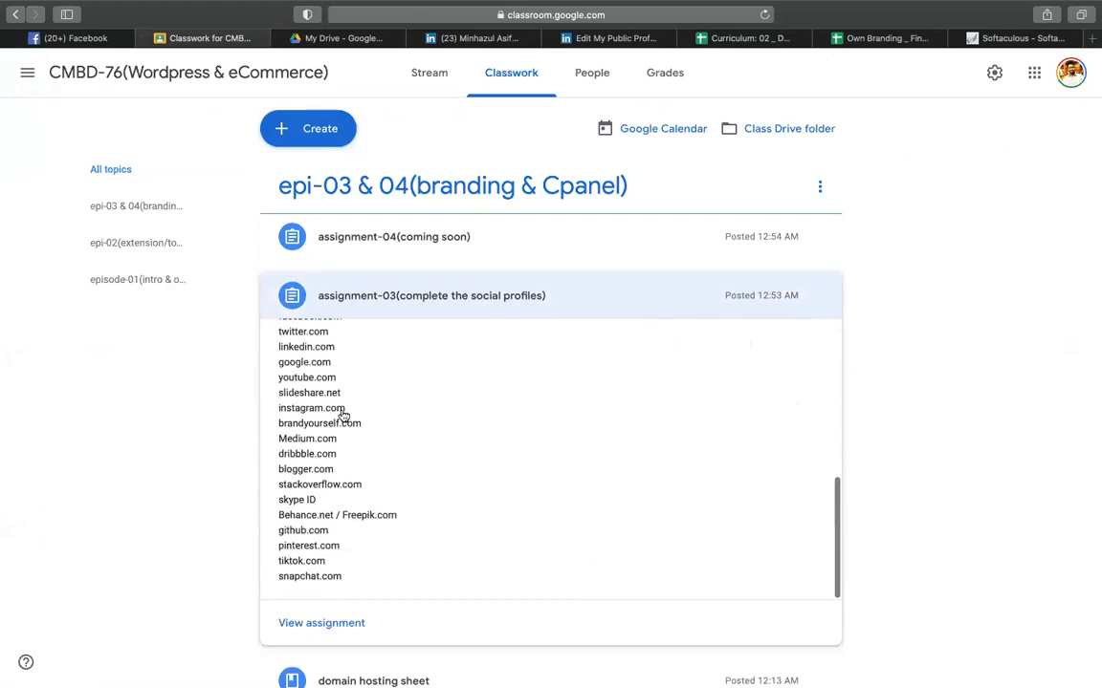
pyautogui.scroll(-1, 405, 507)
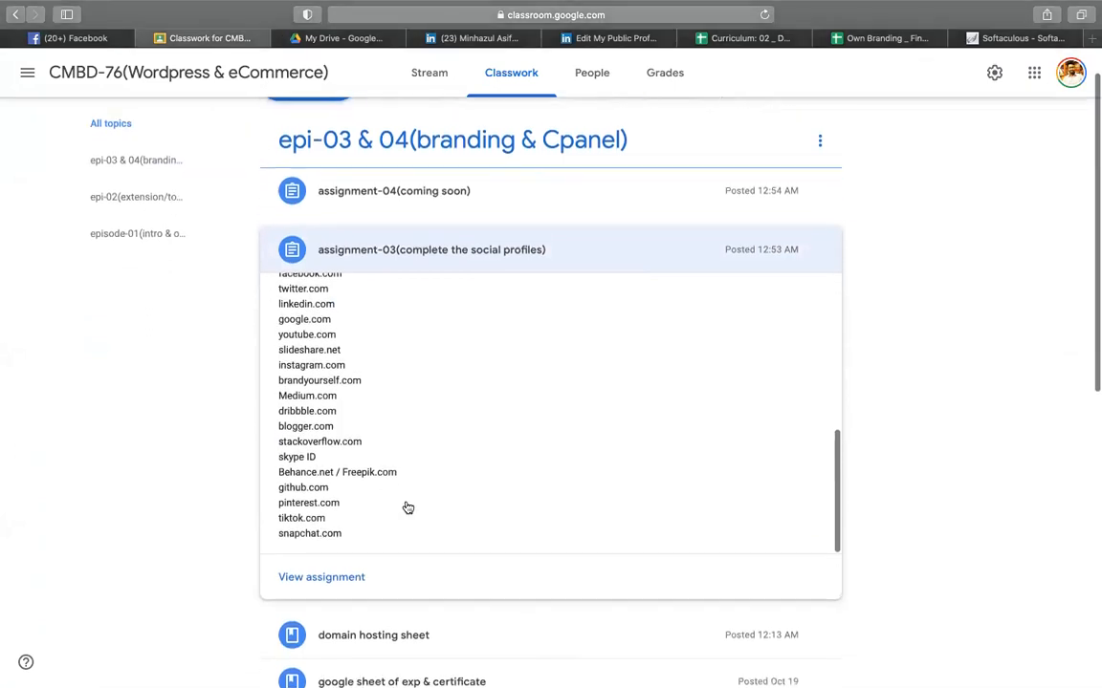
pyautogui.scroll(2, 349, 376)
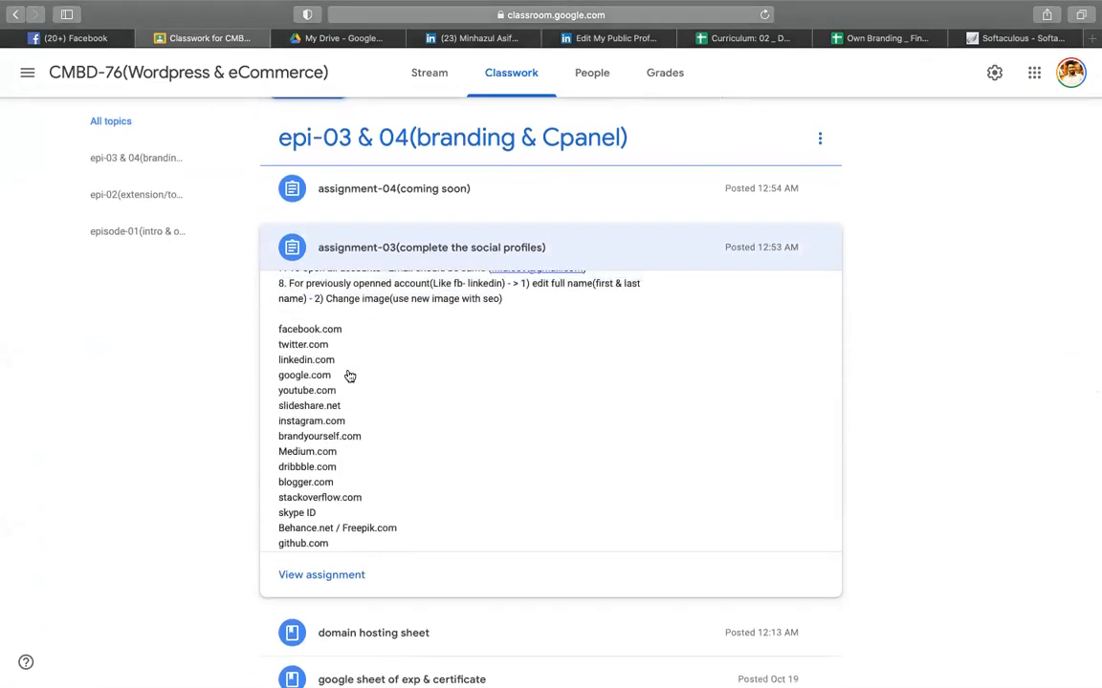
pyautogui.scroll(2, 349, 376)
pyautogui.scroll(2, 349, 376)
pyautogui.click(477, 189)
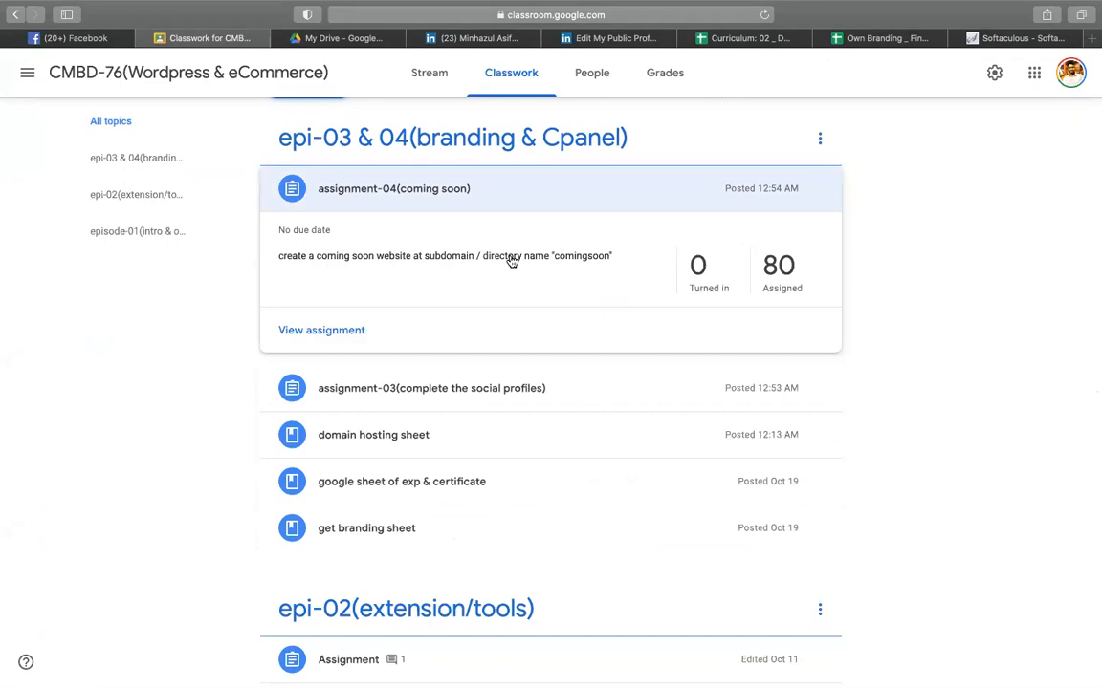
pyautogui.click(81, 39)
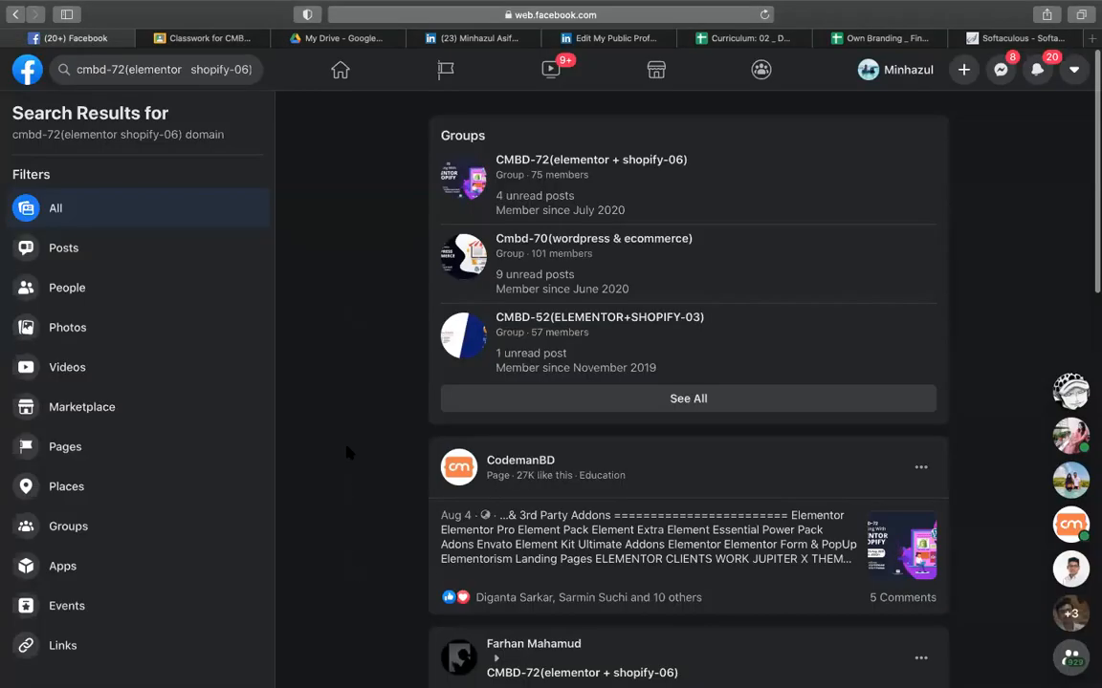
# - Open the group post on buying domain hosting from Zora IT, then recheck assignment-04 in Classroom
pyautogui.scroll(-10, 349, 454)
pyautogui.scroll(2, 347, 452)
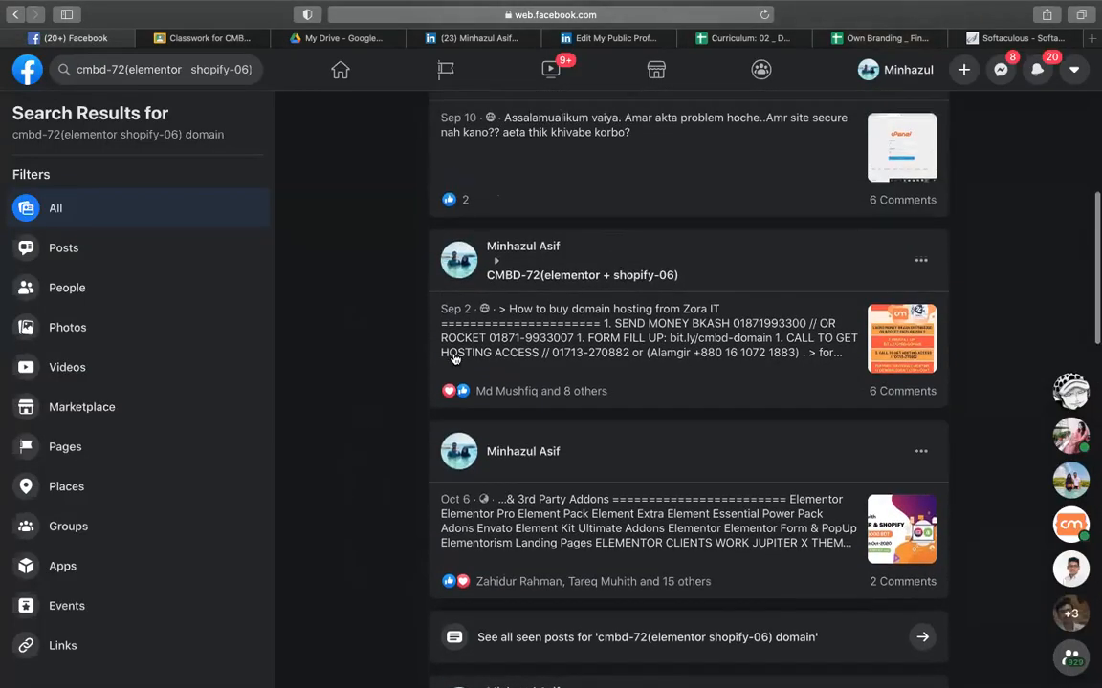
pyautogui.click(532, 308)
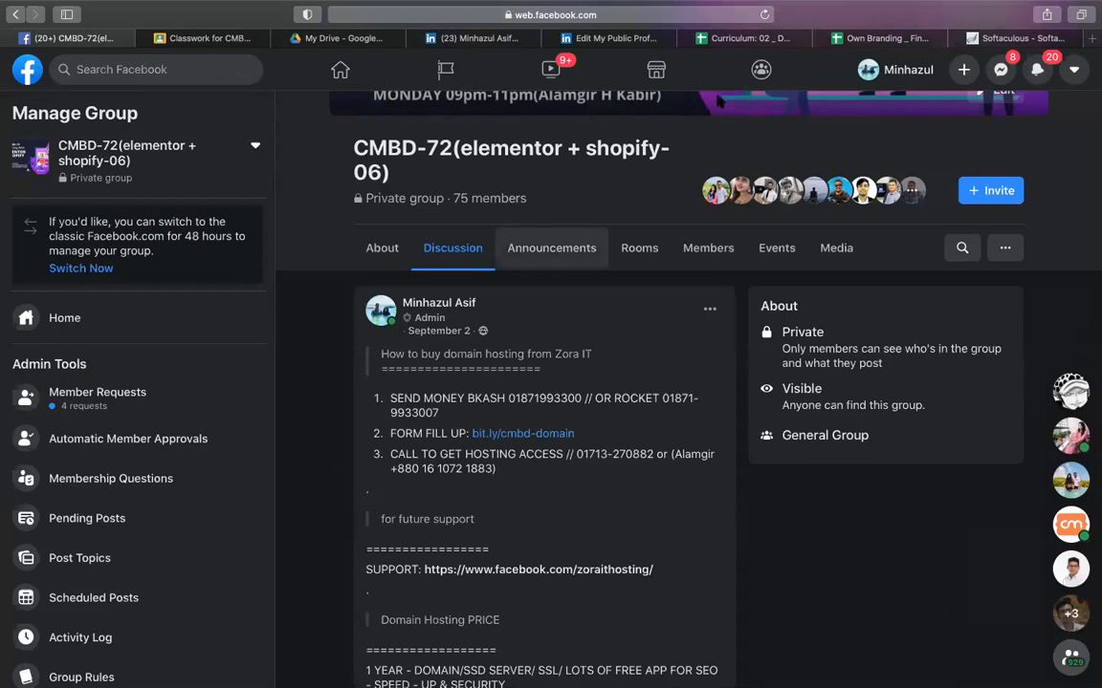
pyautogui.click(203, 38)
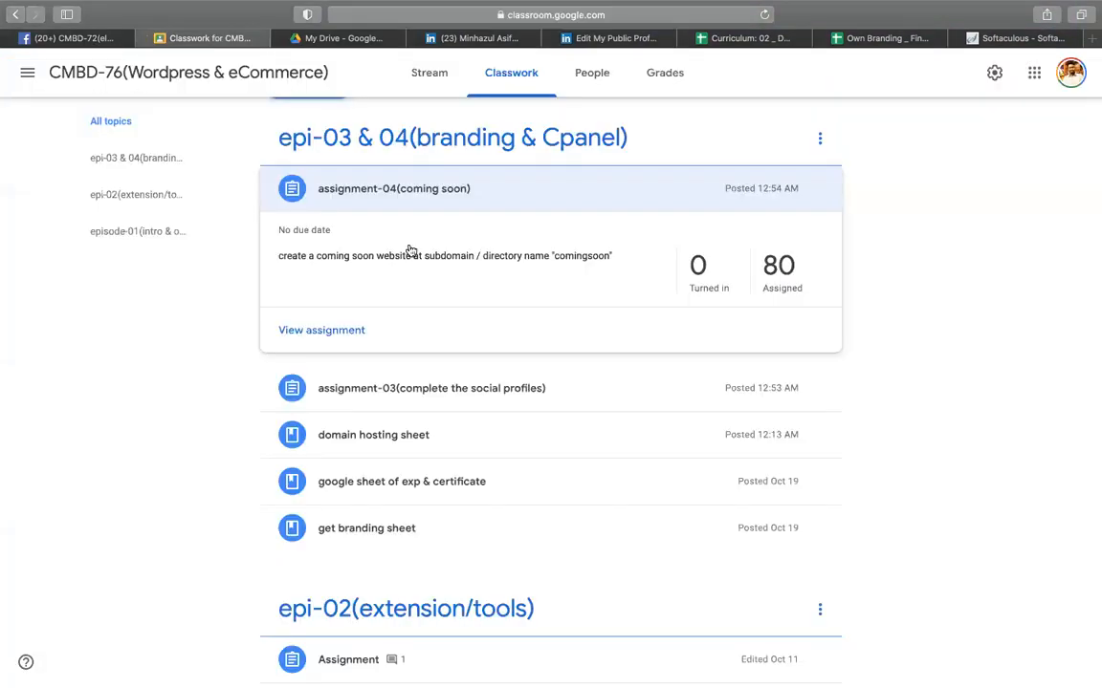
pyautogui.scroll(5, 321, 270)
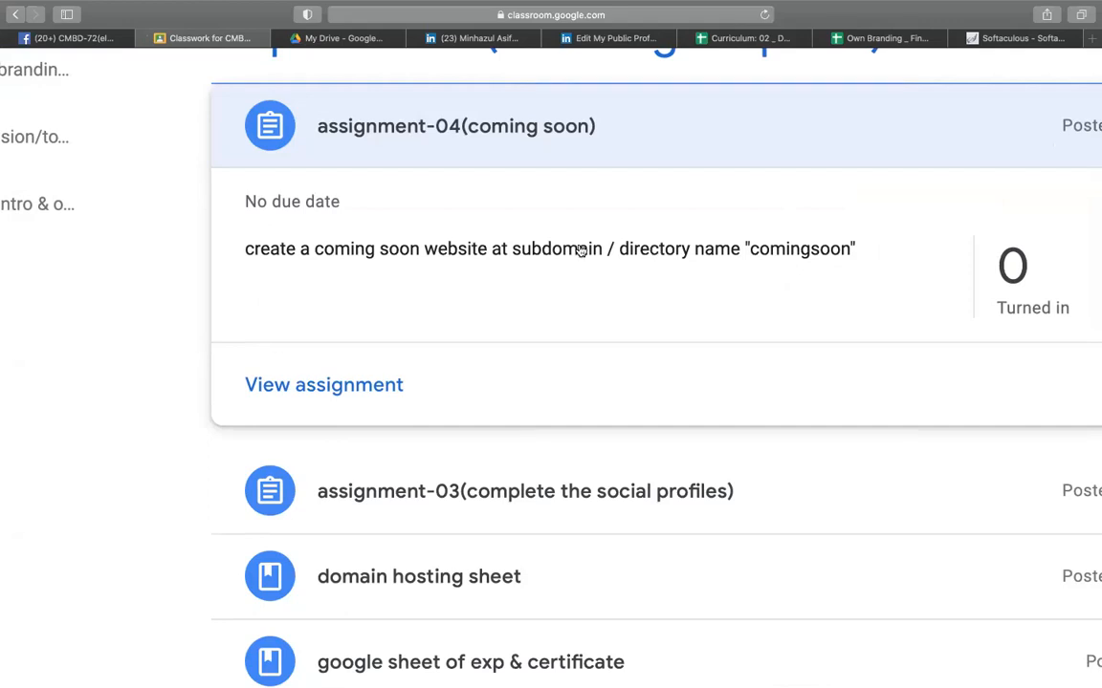
pyautogui.scroll(-5, 581, 250)
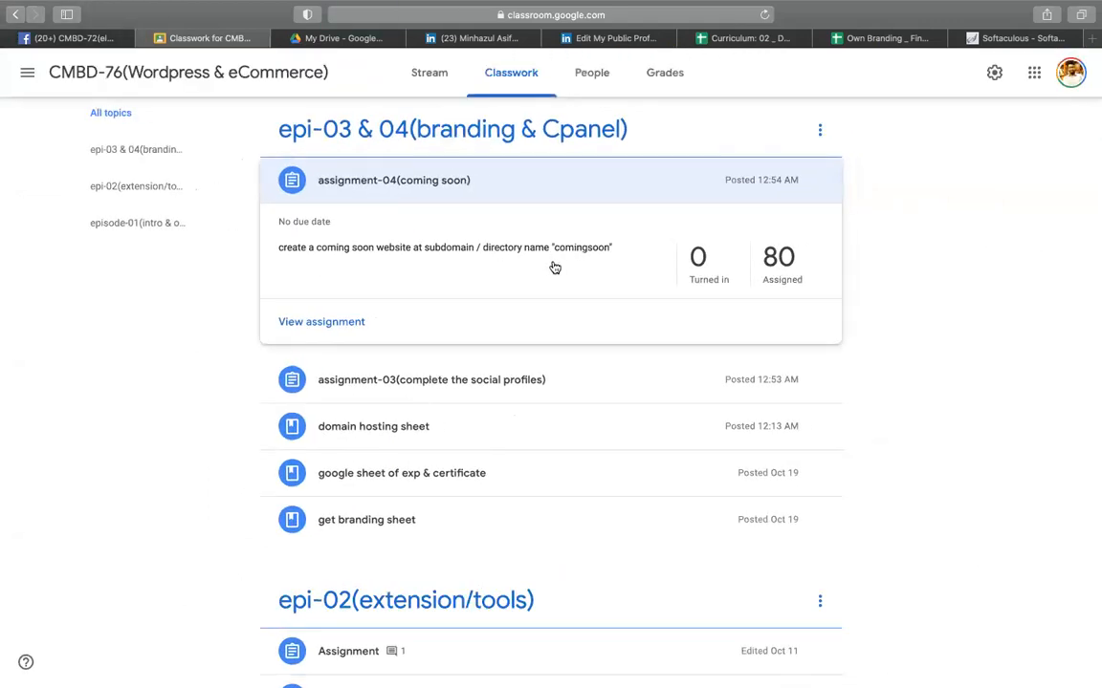
pyautogui.click(69, 38)
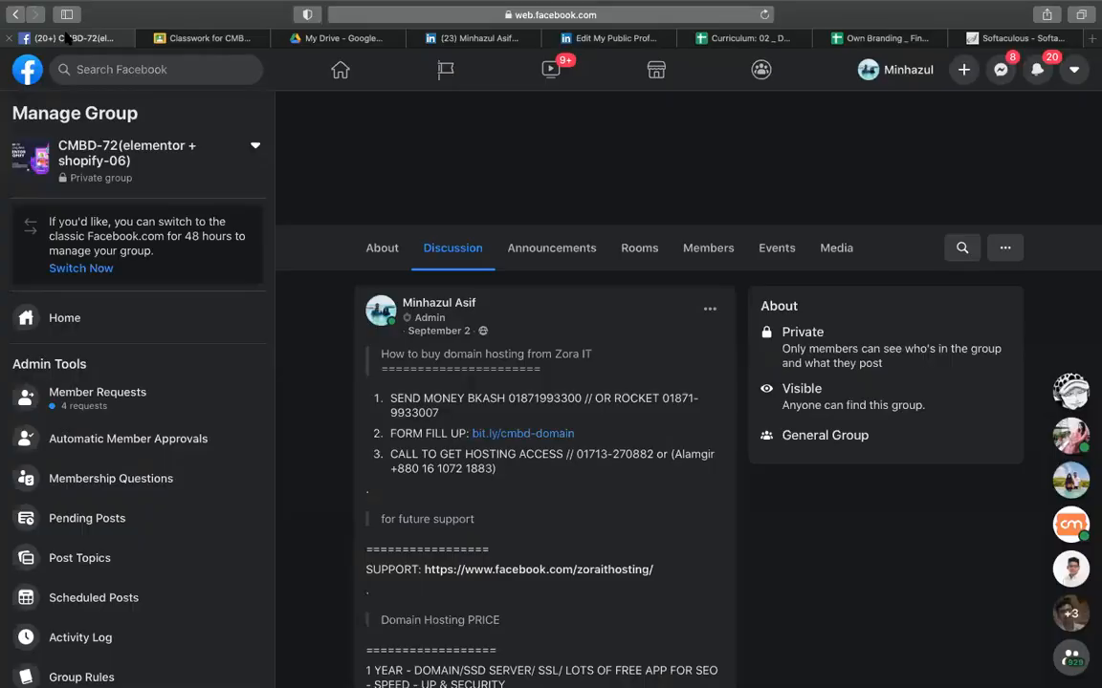
pyautogui.scroll(2, 574, 306)
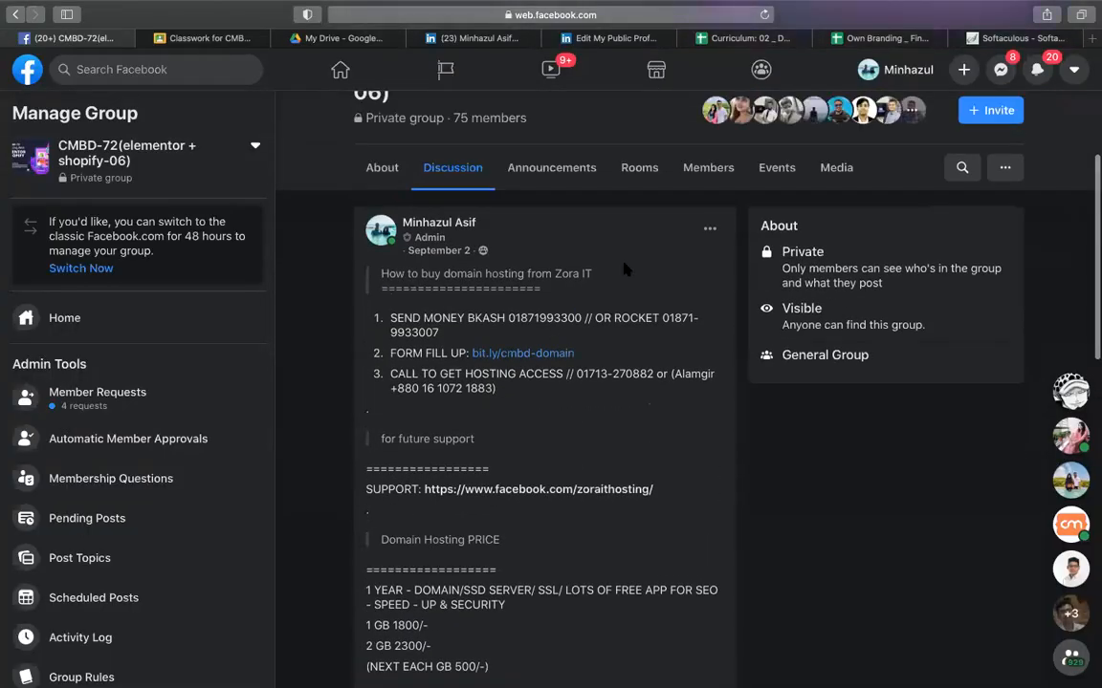
pyautogui.scroll(3, 623, 257)
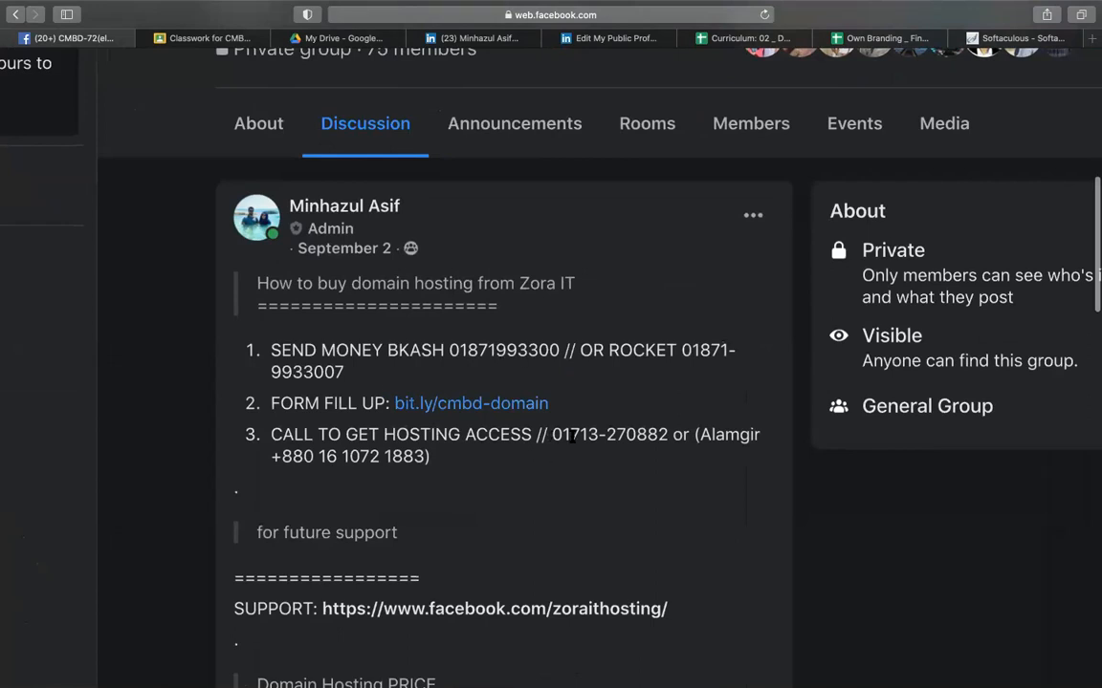
pyautogui.moveTo(548, 434); pyautogui.dragTo(688, 435)
pyautogui.moveTo(273, 458); pyautogui.dragTo(425, 456)
pyautogui.scroll(-2, 421, 457)
pyautogui.click(534, 438)
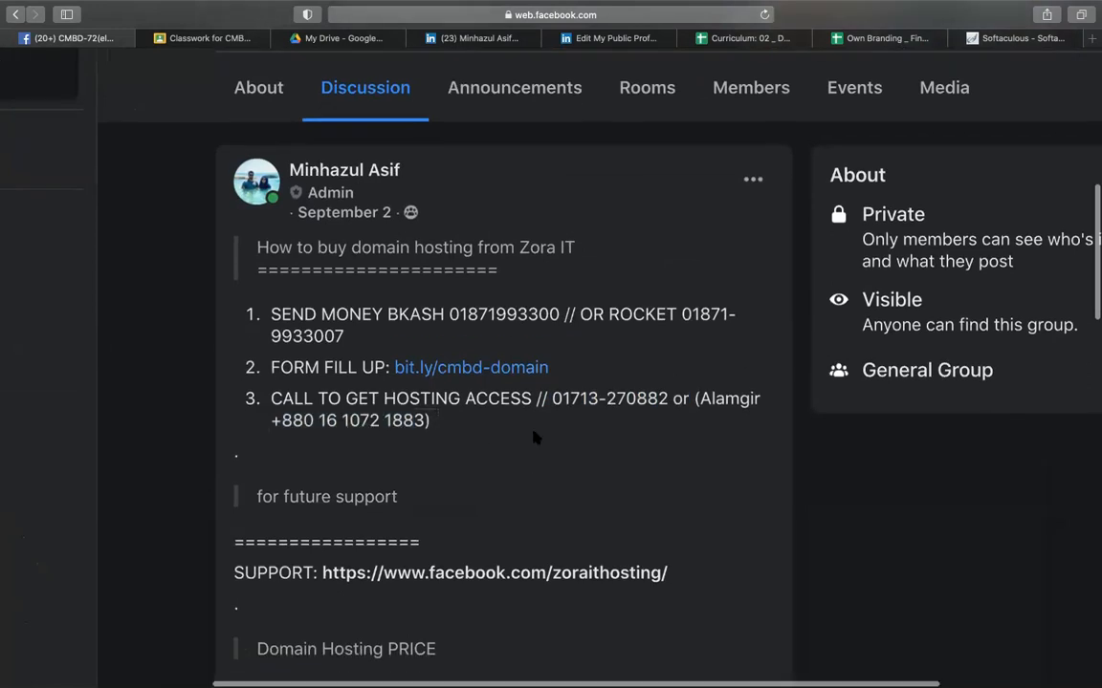
pyautogui.scroll(-1, 534, 438)
pyautogui.scroll(-3, 533, 438)
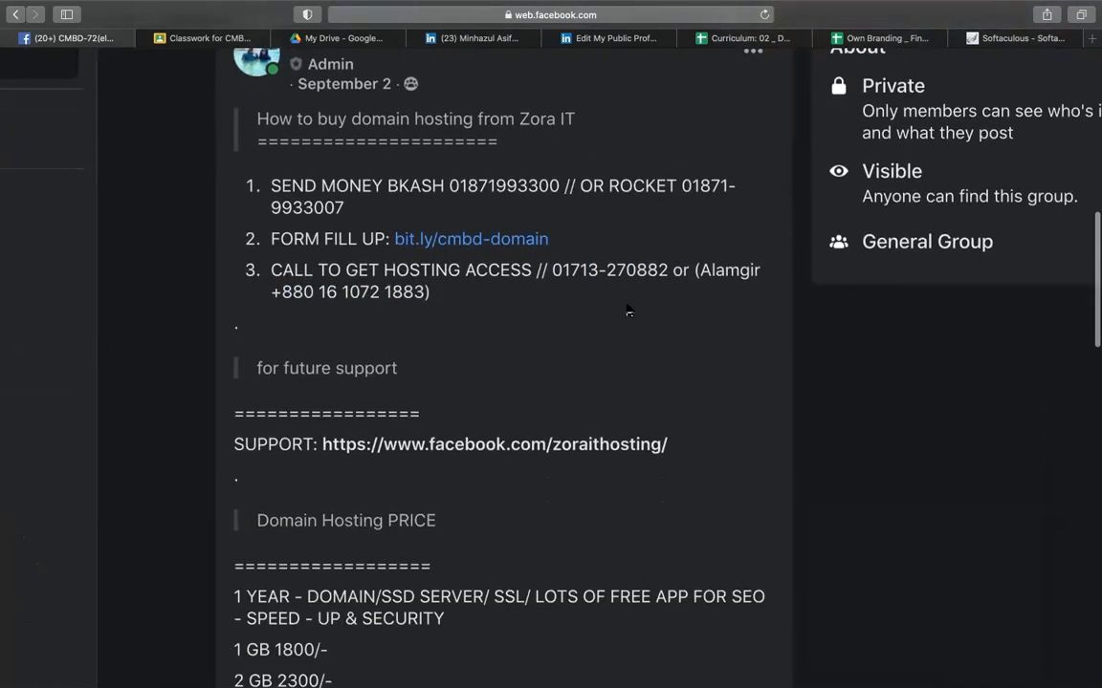
pyautogui.scroll(3, 628, 310)
pyautogui.scroll(-5, 628, 311)
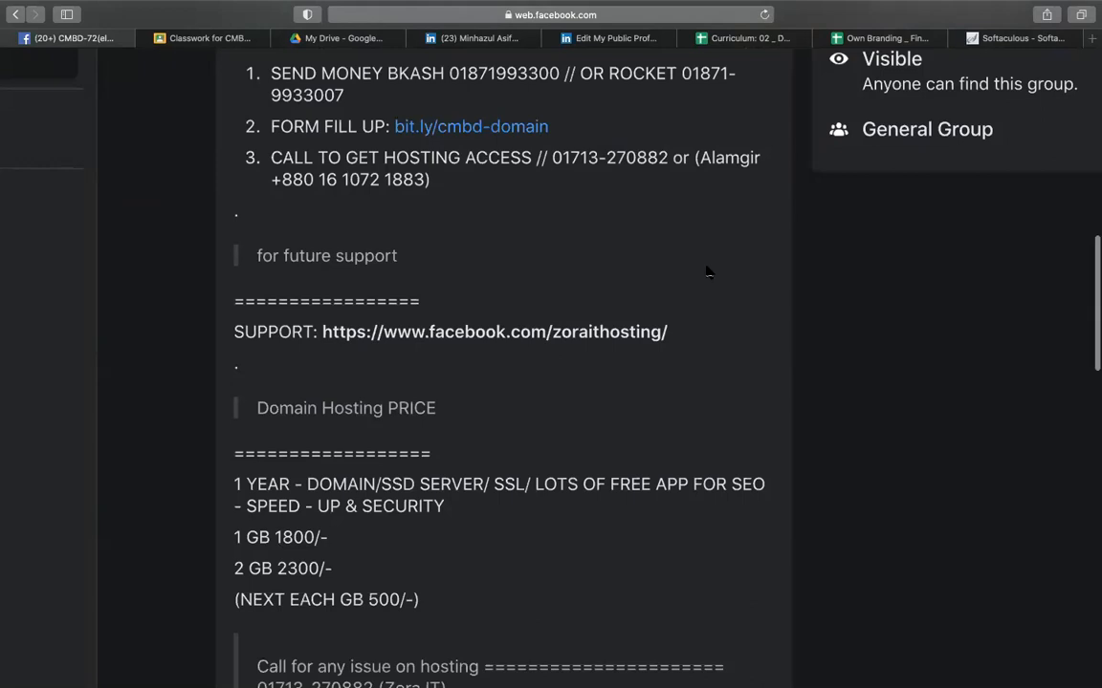
pyautogui.scroll(4, 707, 272)
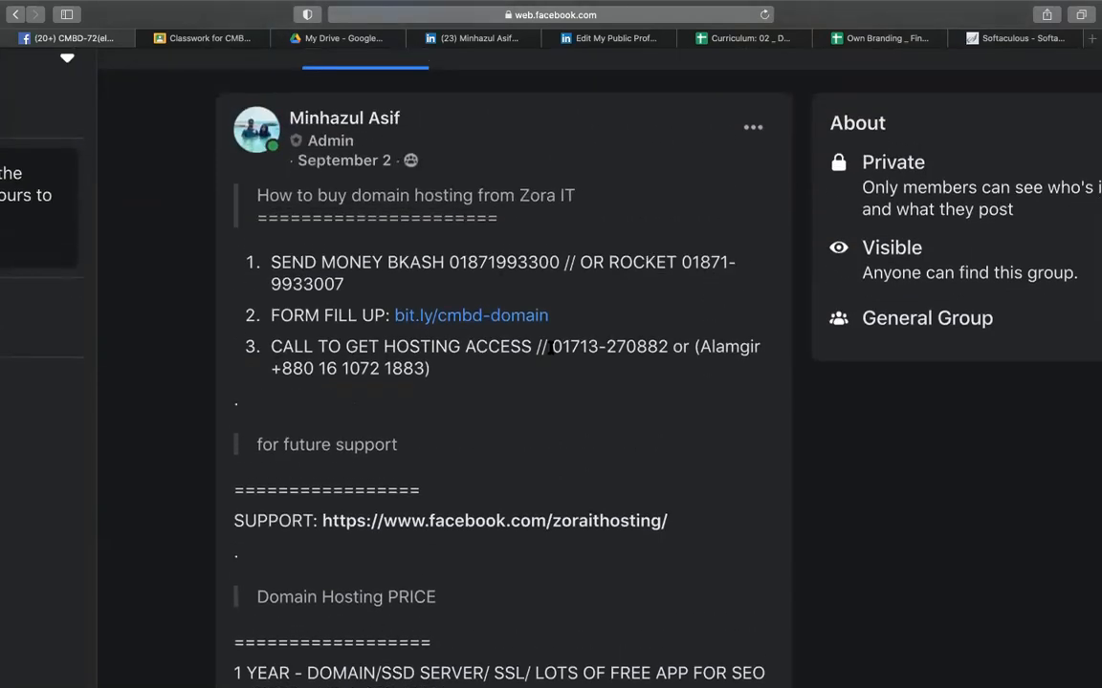
pyautogui.moveTo(553, 348); pyautogui.dragTo(586, 349)
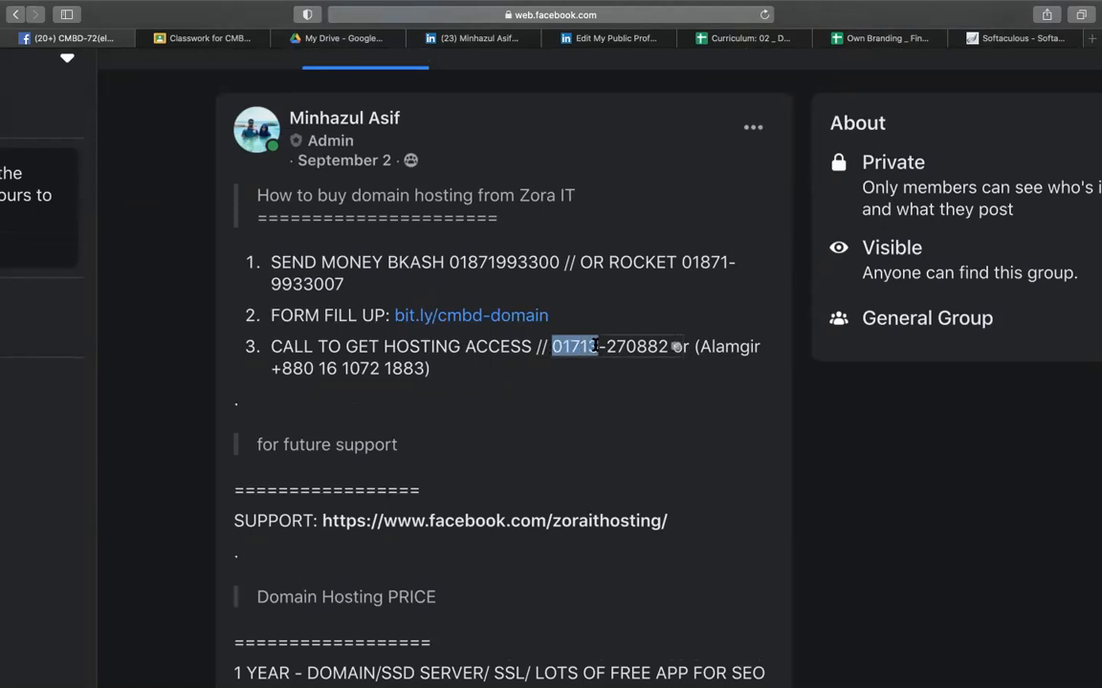
pyautogui.click(587, 349)
pyautogui.moveTo(576, 346); pyautogui.dragTo(572, 346)
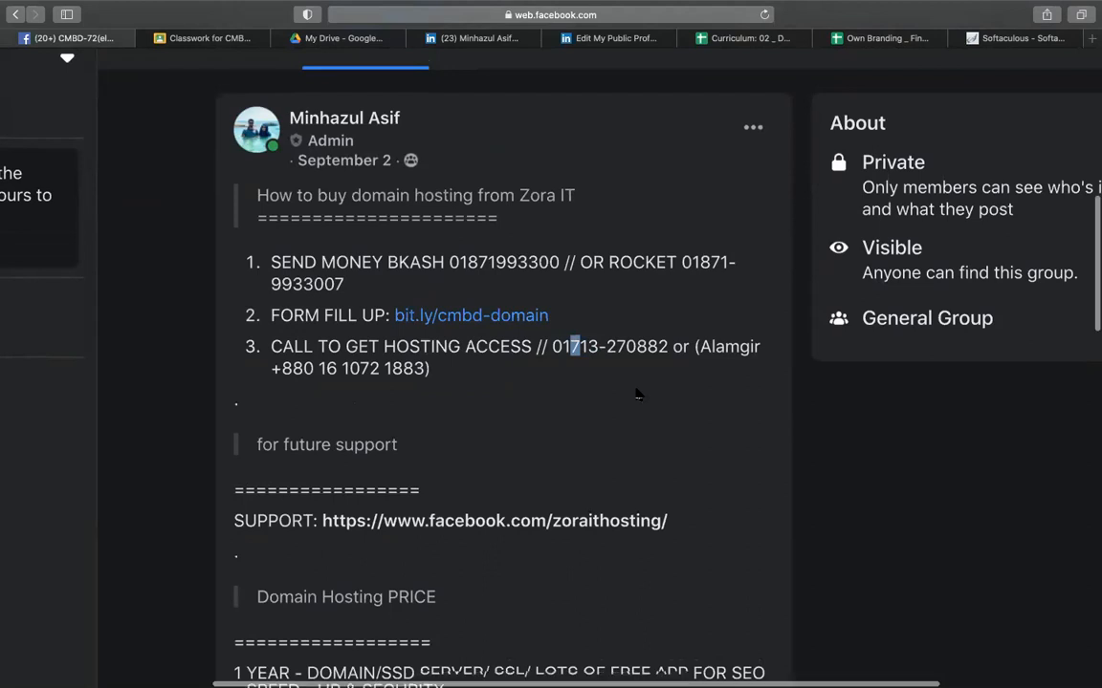
pyautogui.scroll(-2, 634, 388)
pyautogui.scroll(-5, 709, 425)
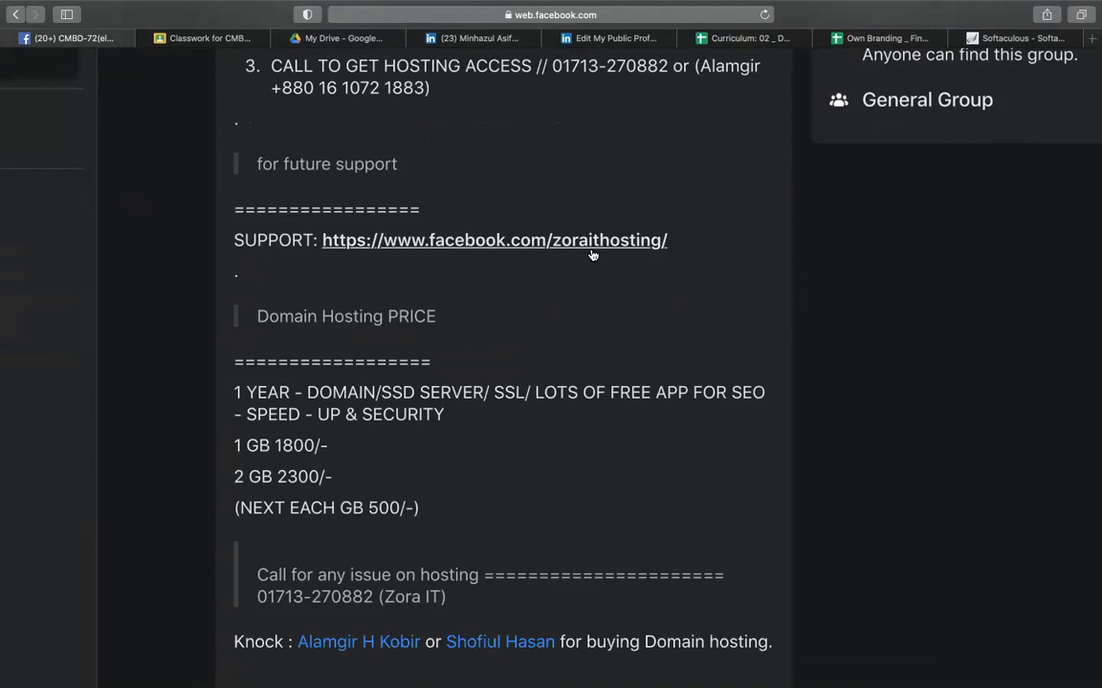
pyautogui.scroll(-1, 350, 412)
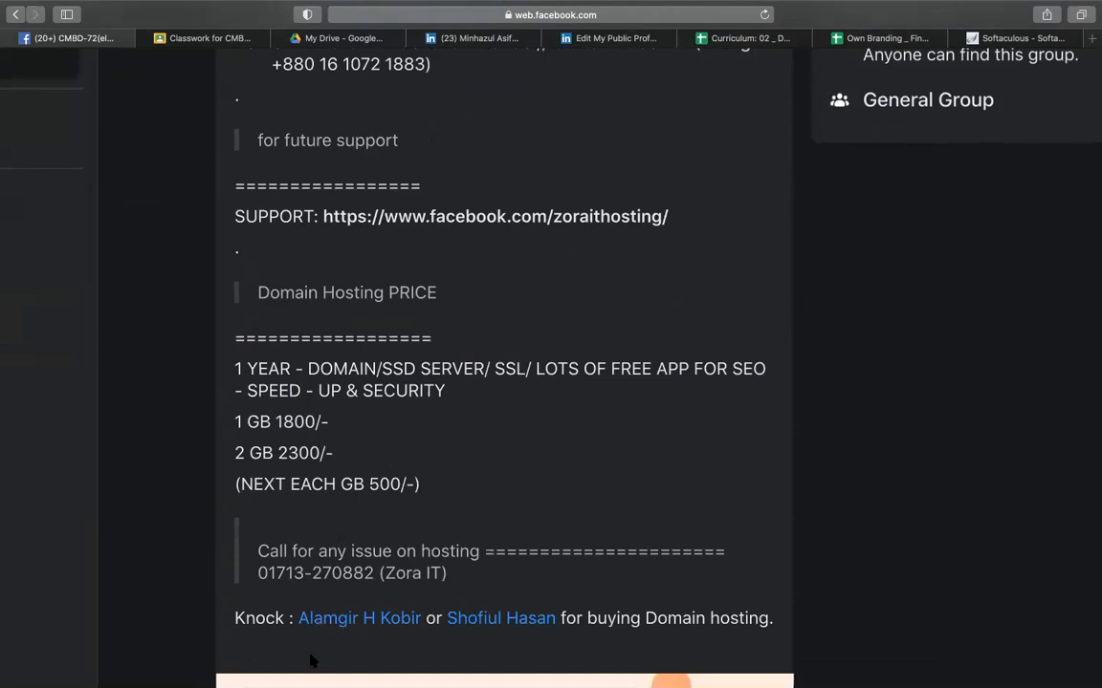
pyautogui.moveTo(493, 616)
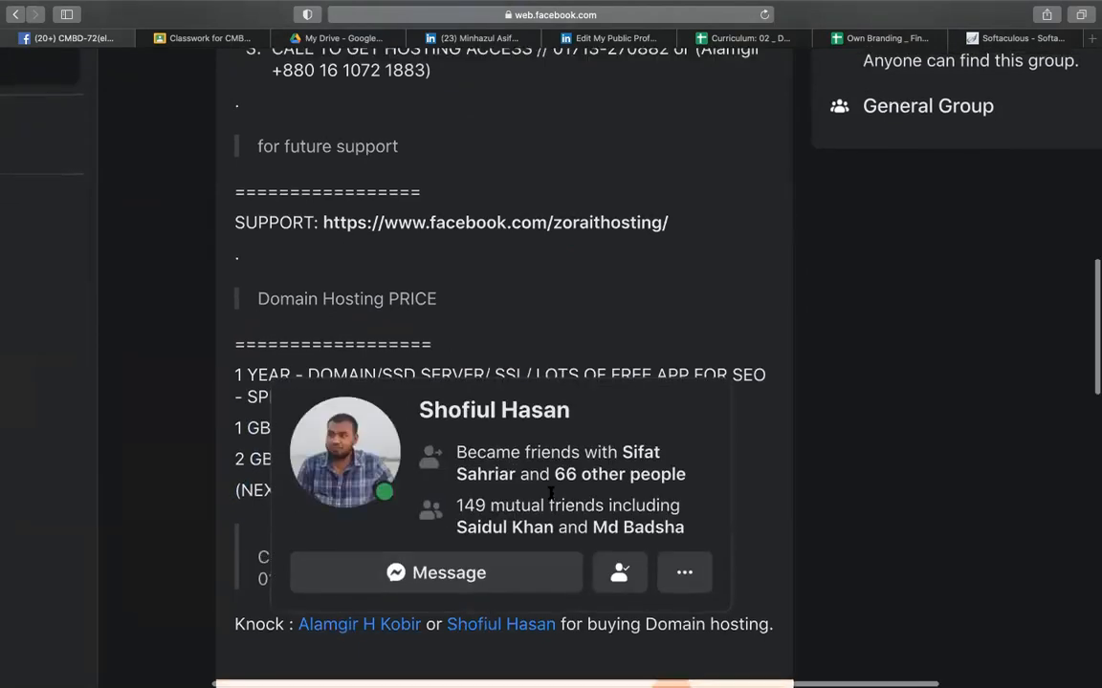
pyautogui.scroll(3, 649, 344)
pyautogui.scroll(-10, 649, 344)
pyautogui.scroll(1, 650, 344)
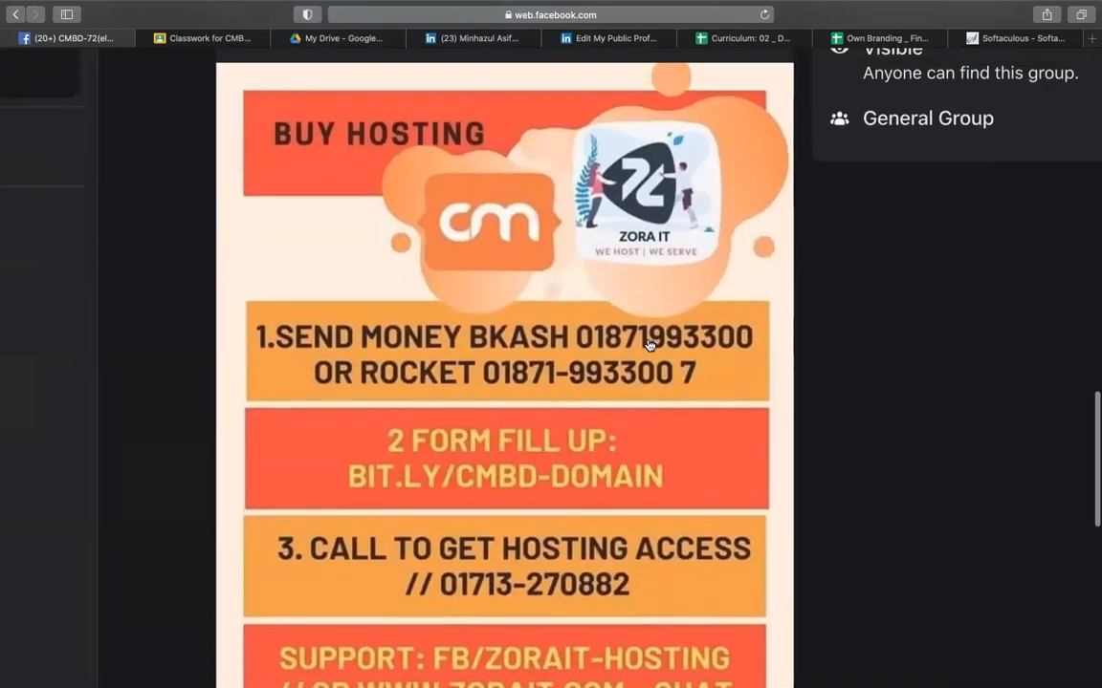
pyautogui.scroll(-1, 649, 345)
pyautogui.scroll(-2, 526, 344)
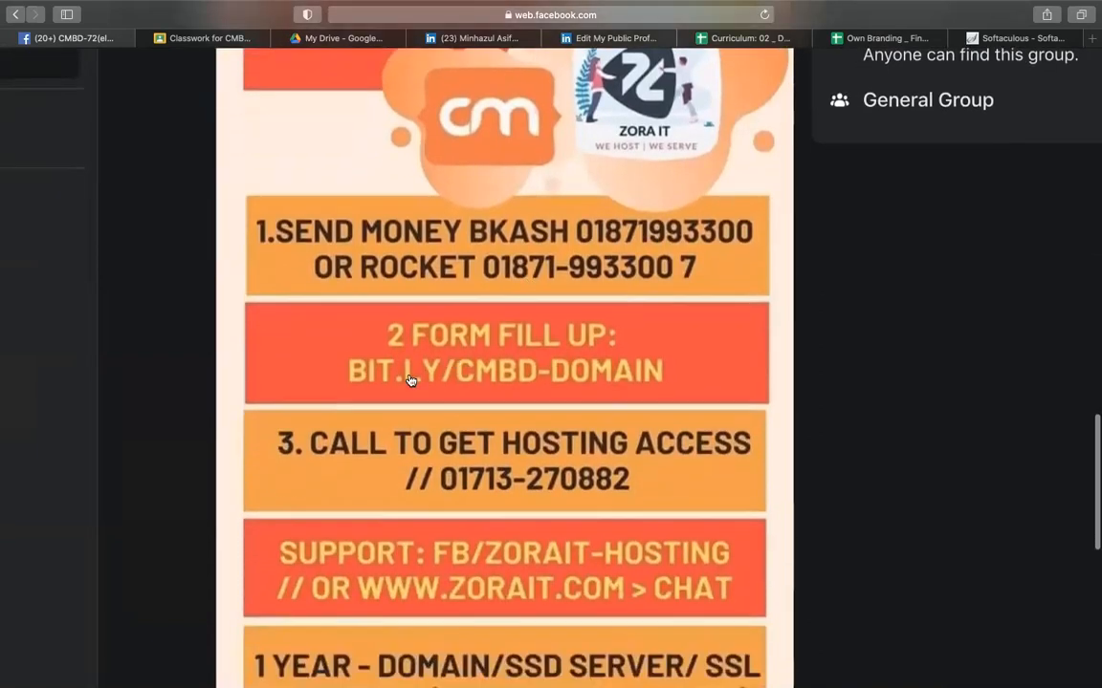
pyautogui.scroll(-2, 409, 381)
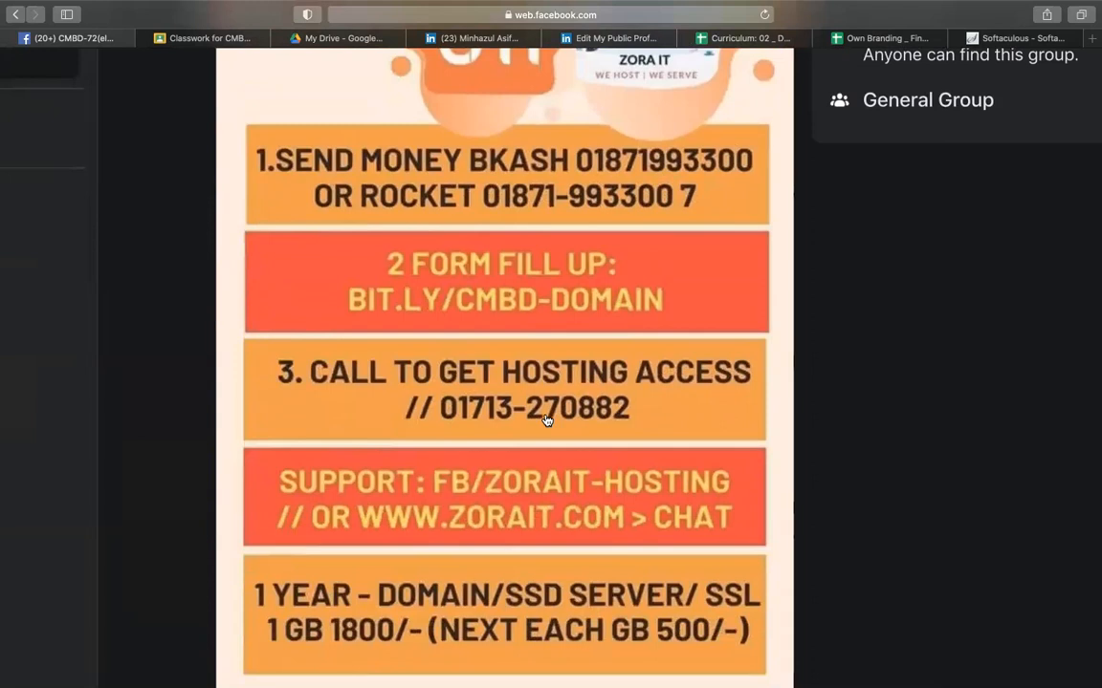
pyautogui.scroll(-5, 546, 419)
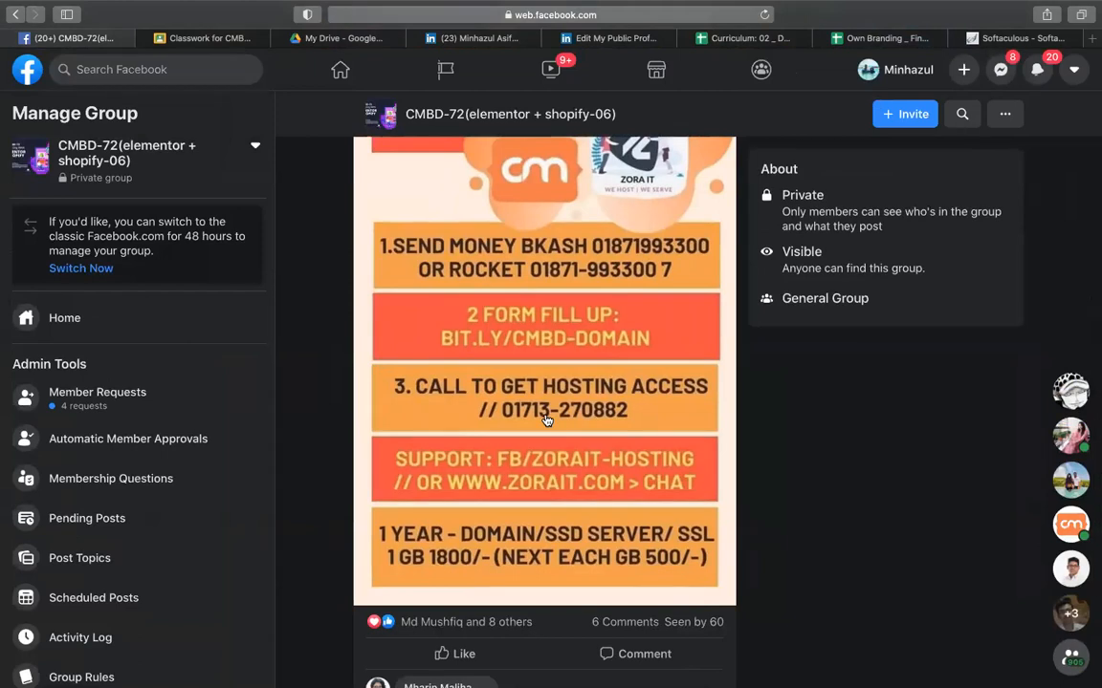